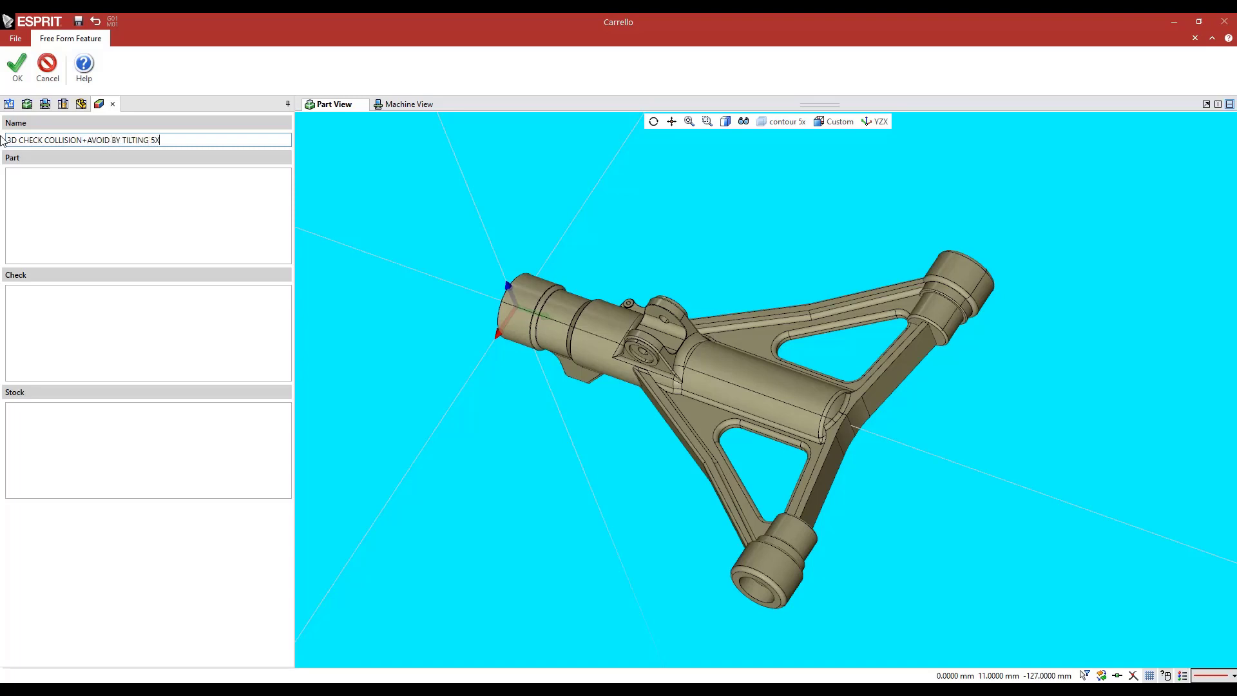
Add the five inner faces of the slot between the two lugs as the free form feature's part surfaces
click(90, 216)
scroll(640, 313, up, 5)
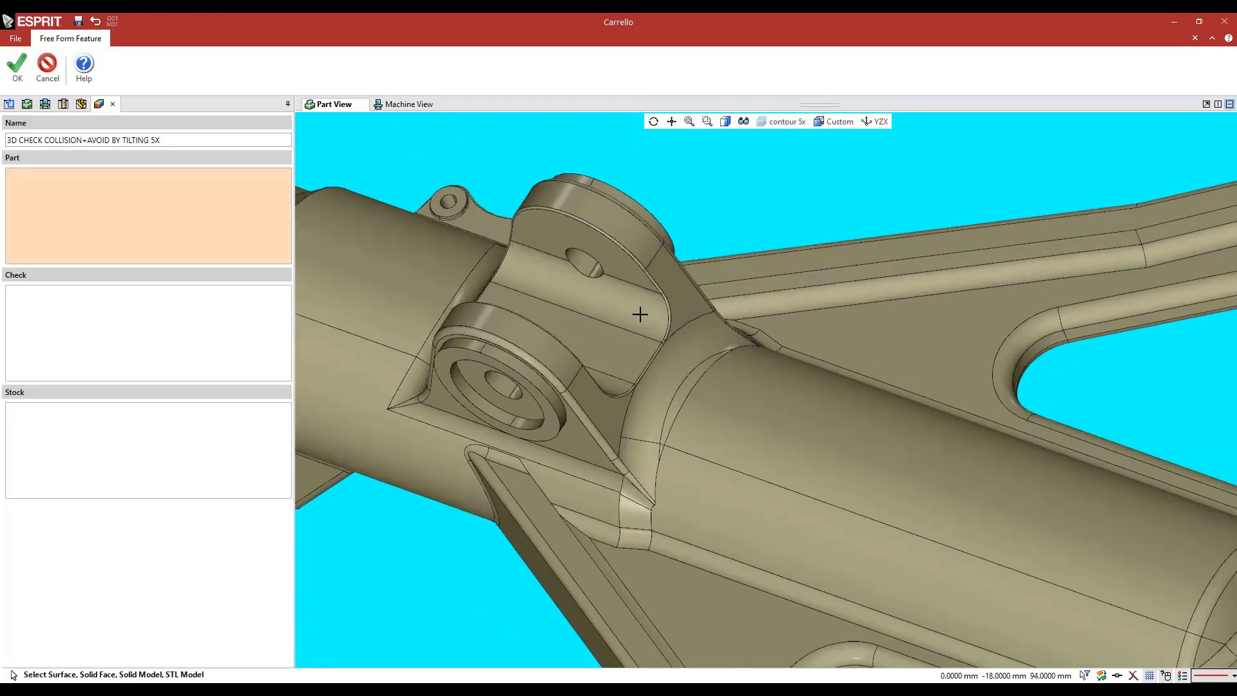
click(613, 270)
click(613, 325)
click(612, 338)
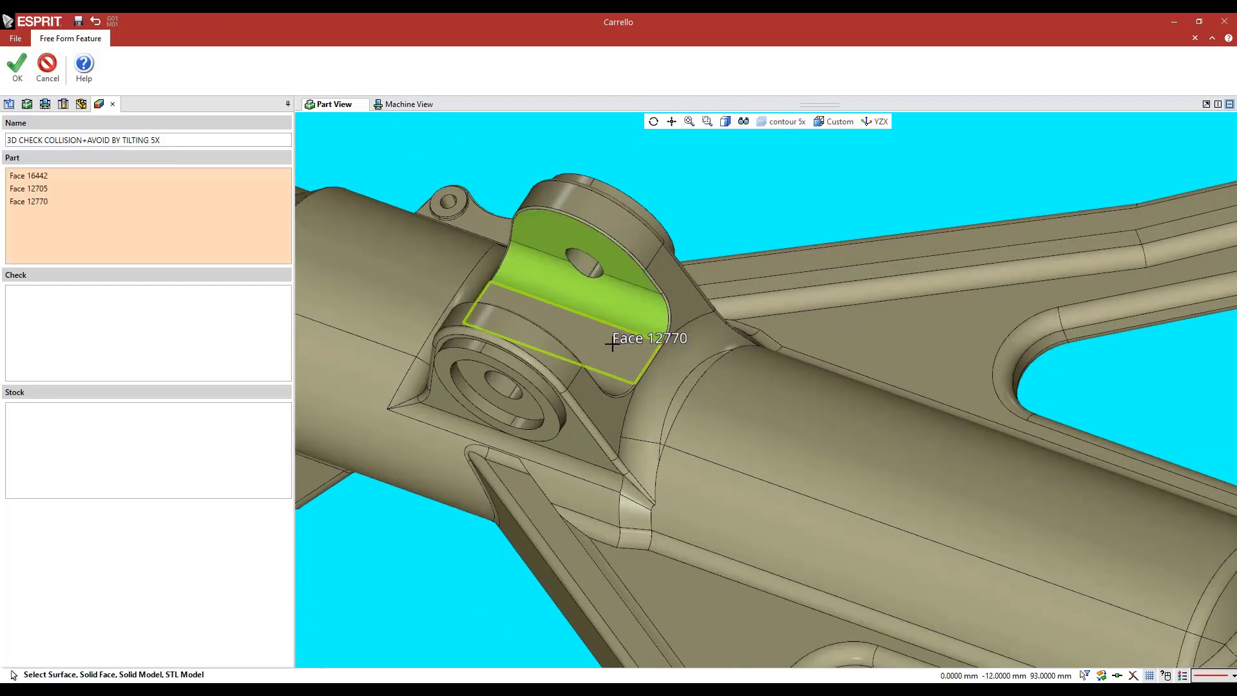
scroll(604, 268, down, 5)
middle_drag(604, 268, 593, 361)
scroll(624, 457, up, 5)
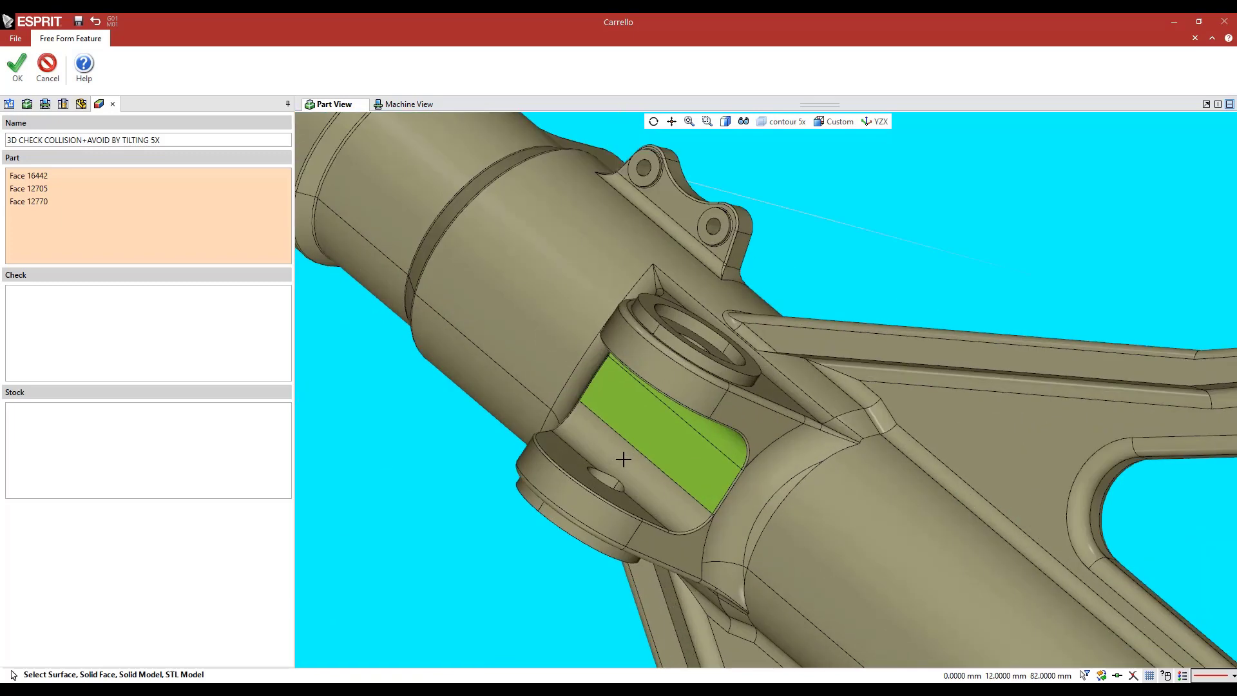
click(540, 455)
click(560, 450)
Add the entire solid model as the check element and create the free form feature
click(274, 372)
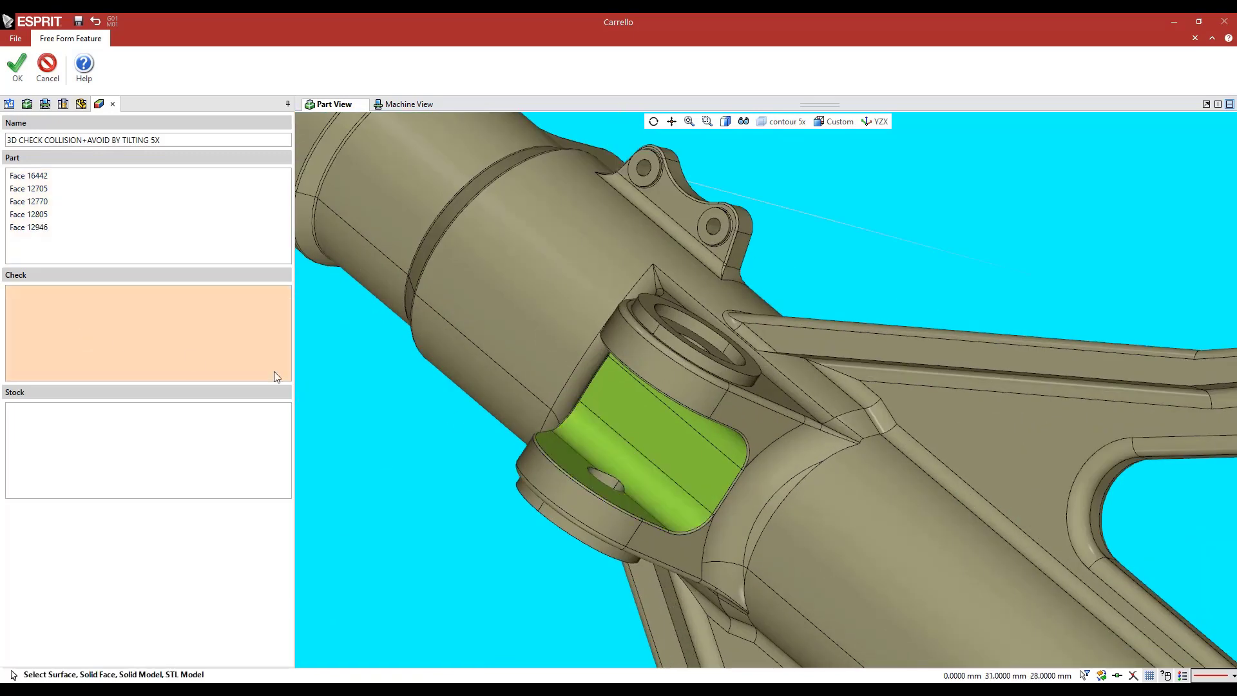
click(543, 257)
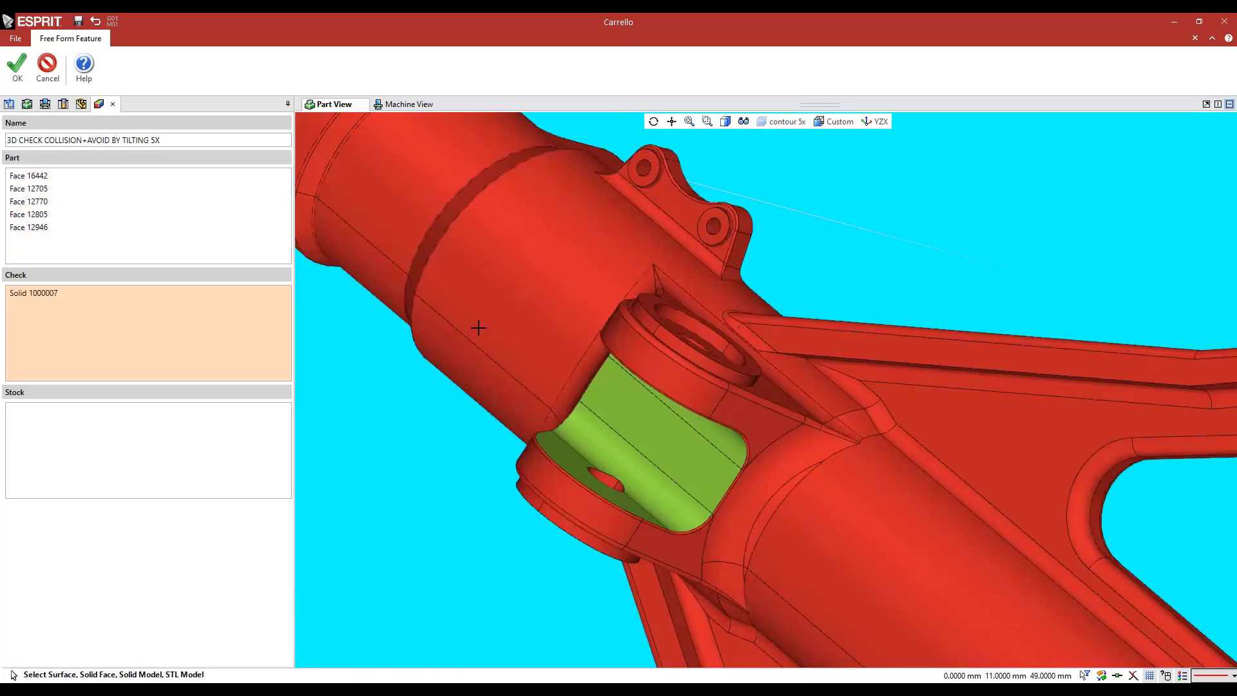
middle_drag(477, 326, 493, 305)
scroll(361, 271, down, 5)
click(18, 65)
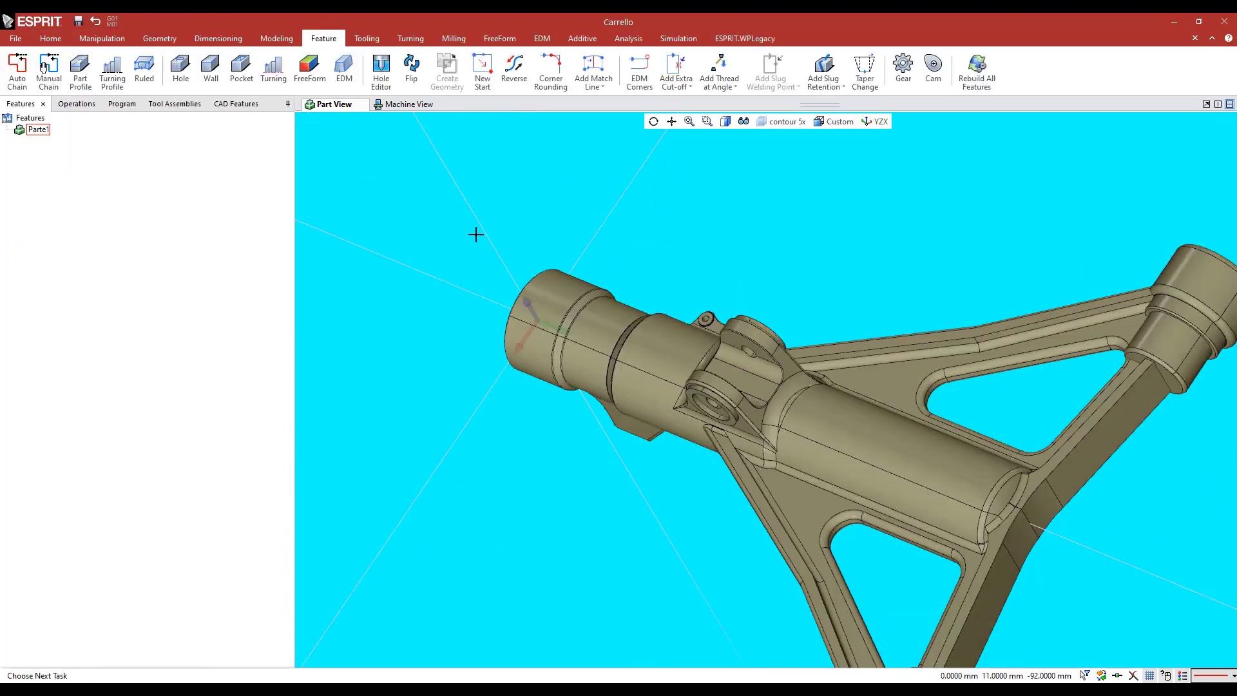
middle_drag(409, 232, 430, 228)
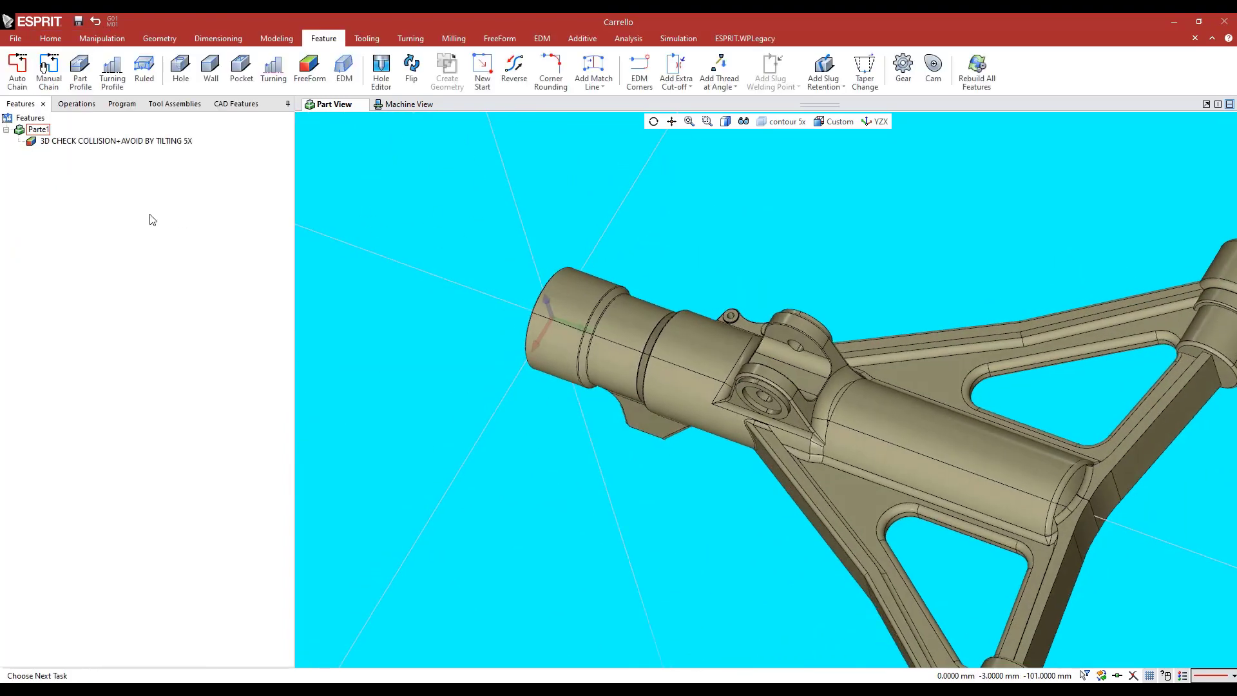
Start a Parallel Planes Finishing operation on the 3D CHECK COLLISION+AVOID BY TILTING 5X feature and reset all its settings to defaults
click(100, 142)
click(491, 40)
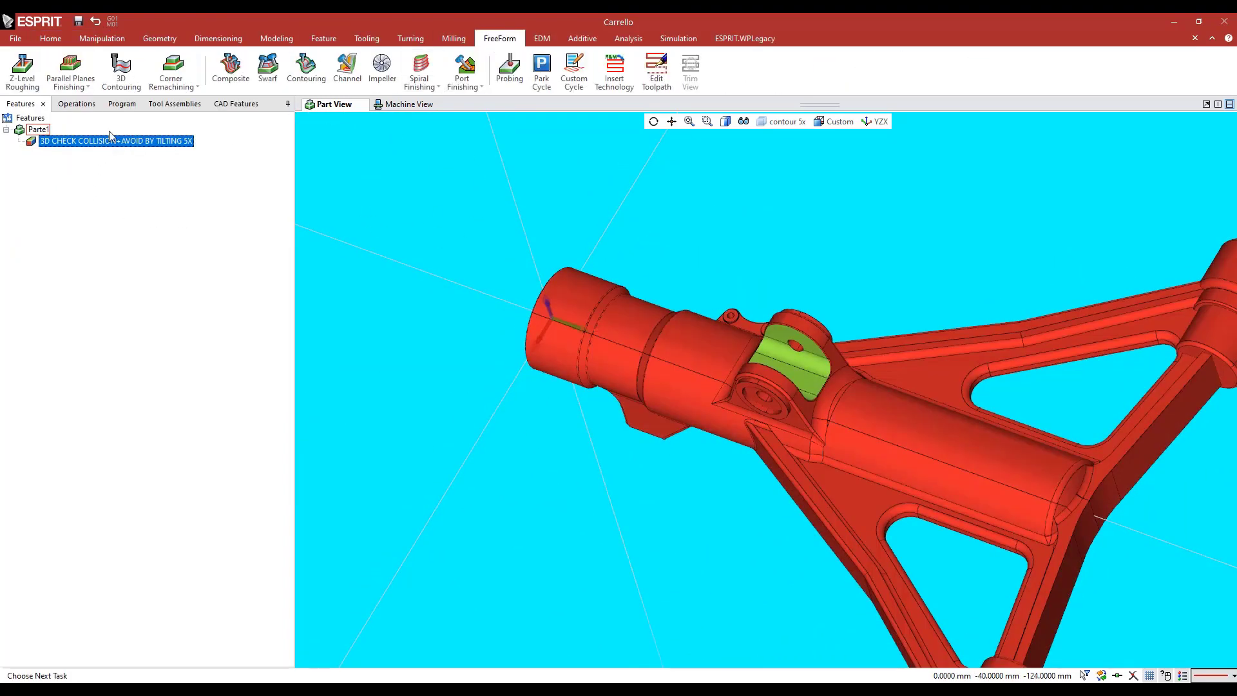
click(70, 84)
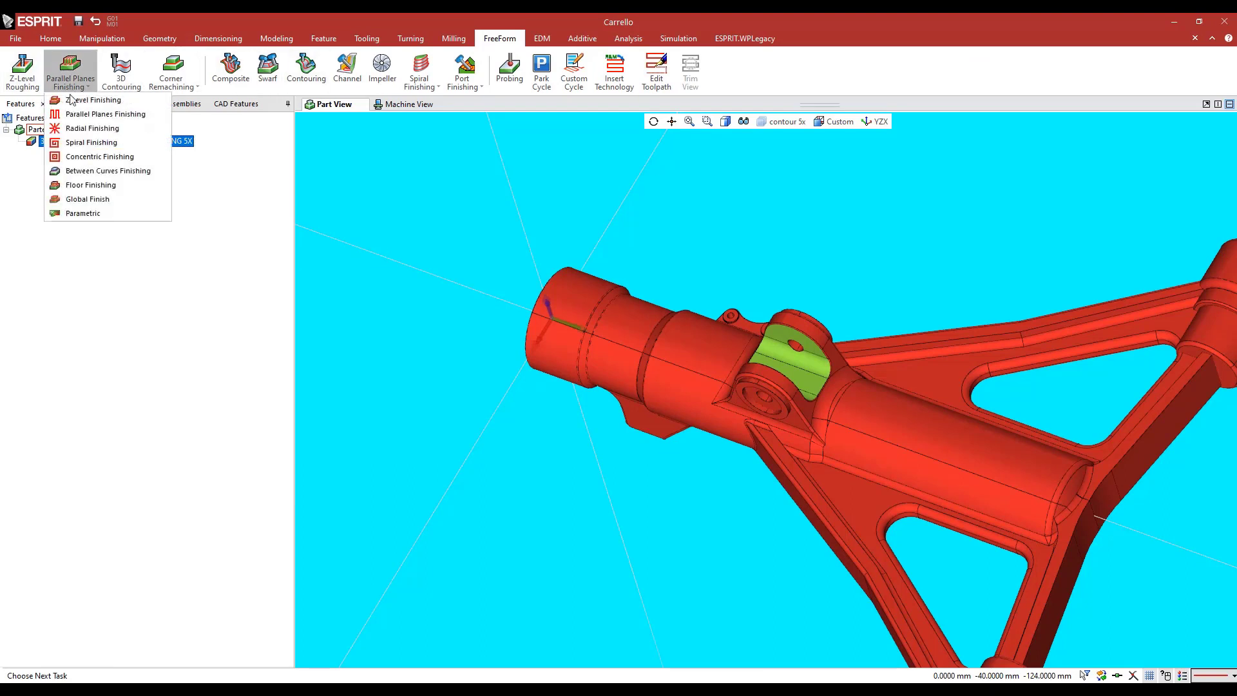
click(90, 114)
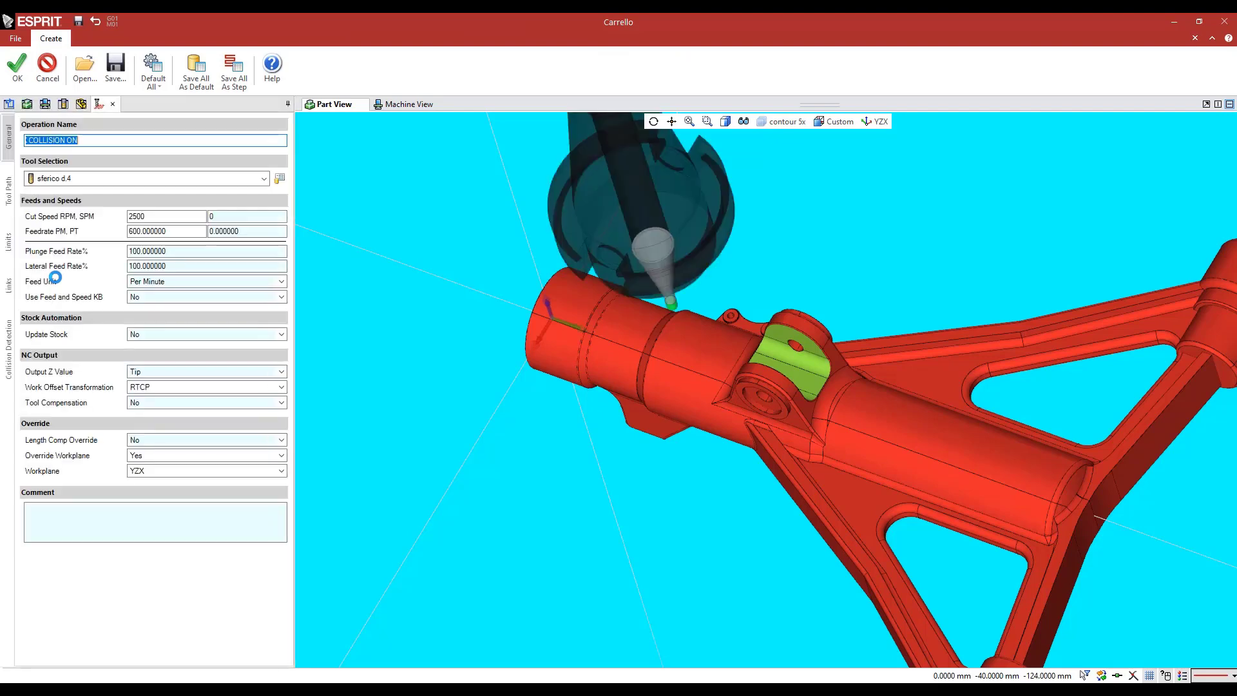
click(153, 59)
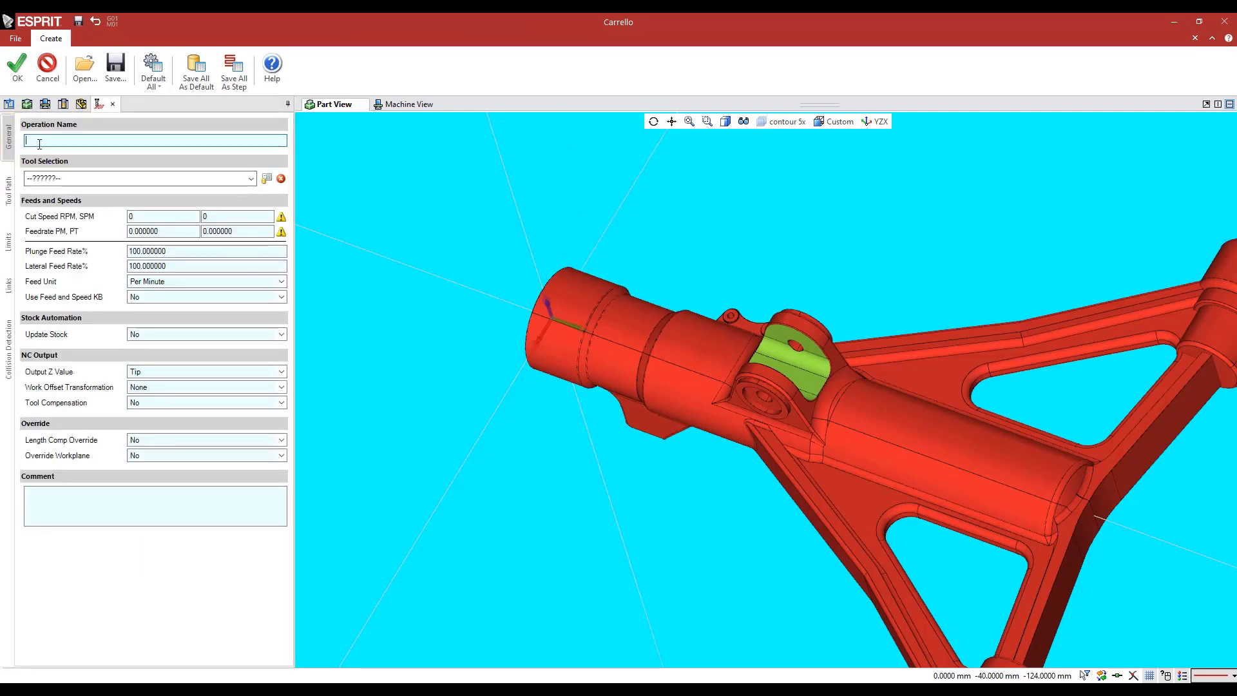
Name the operation 3D CHECK COLLISION+AVOID BY TILTING 5X and assign the tool sferico d.4
text(3D)
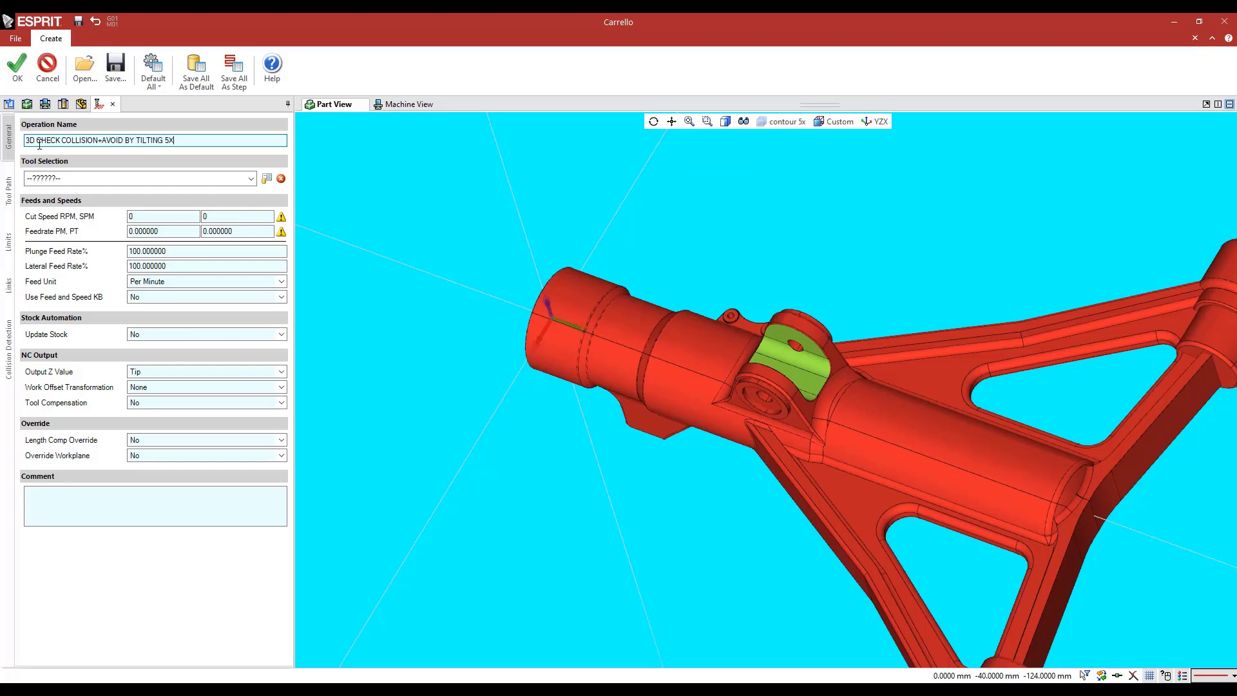
click(67, 179)
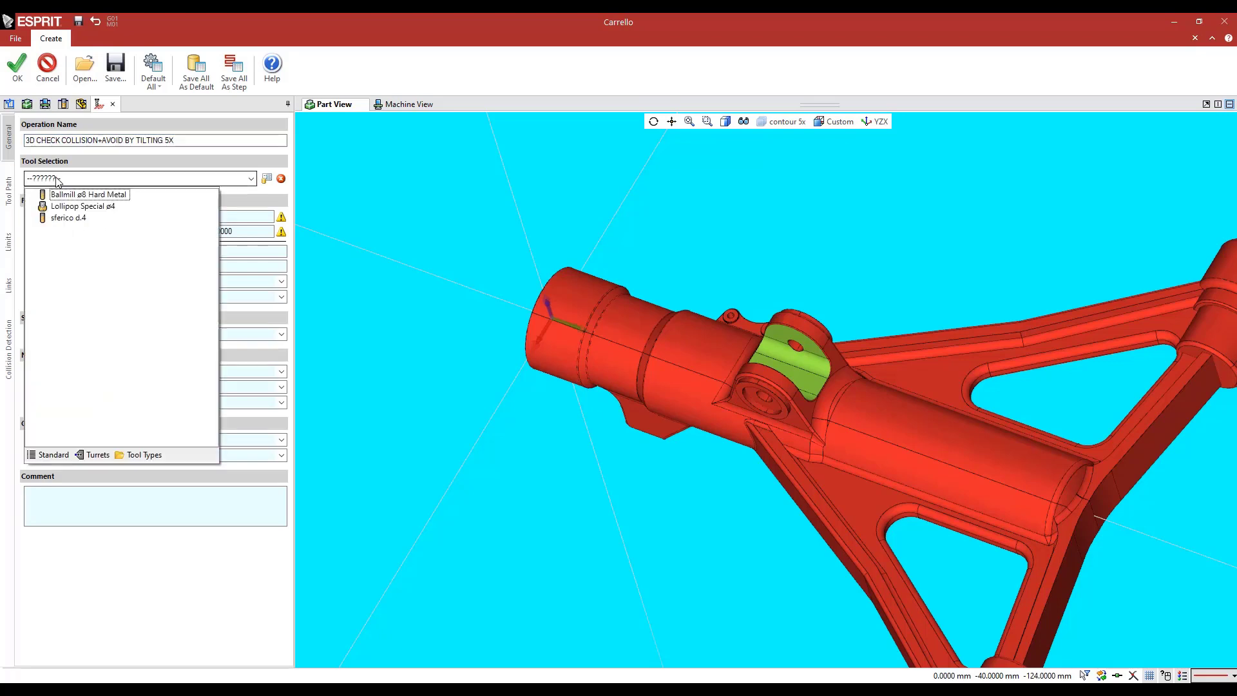
click(64, 218)
Set the operation's cut speed to 2500 RPM and its feedrate to 600 per minute
click(148, 217)
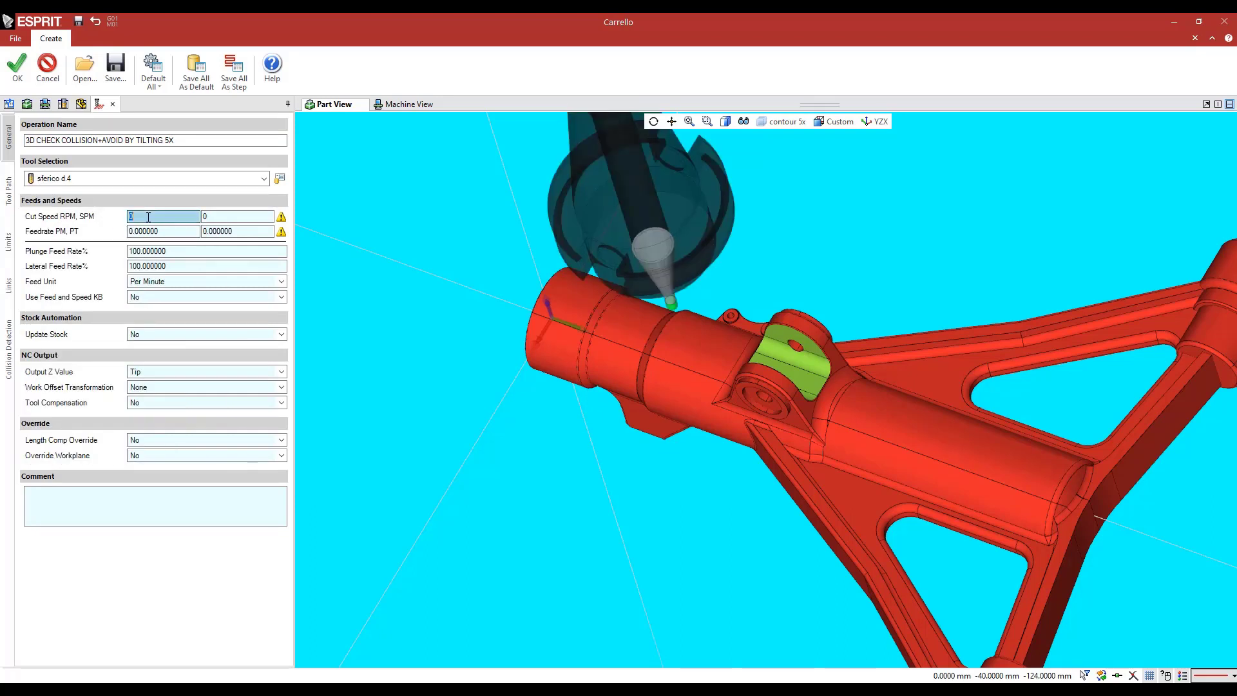
click(163, 230)
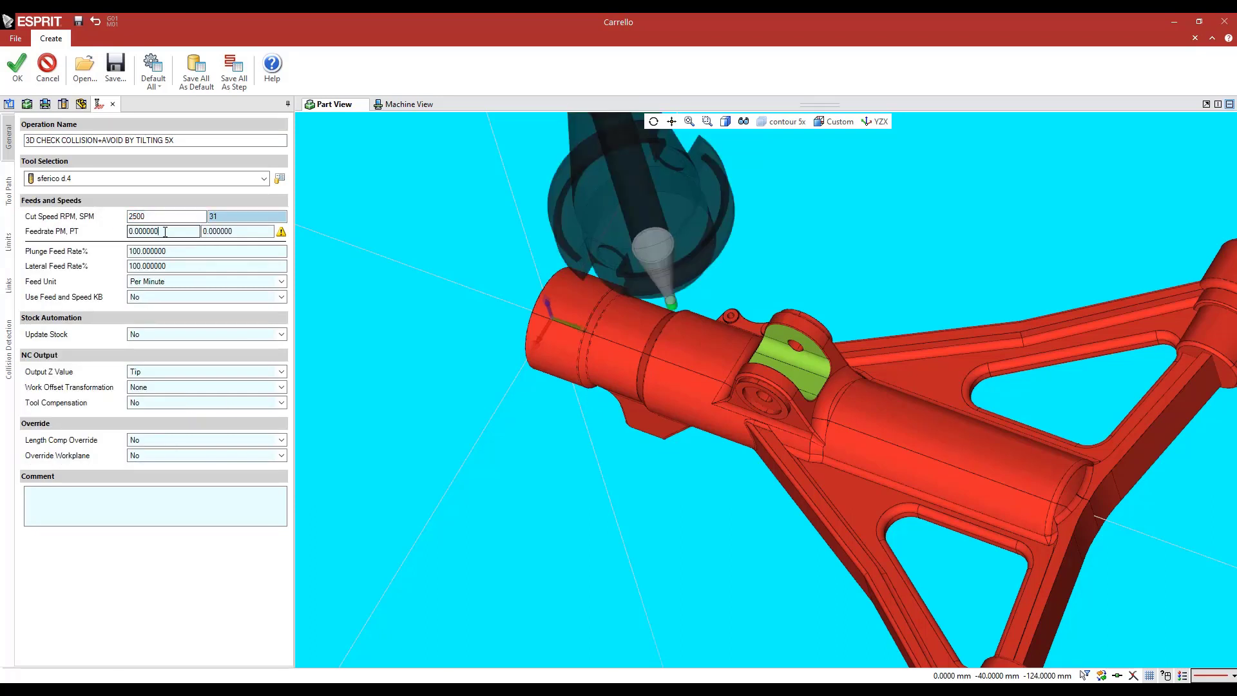
text(60)
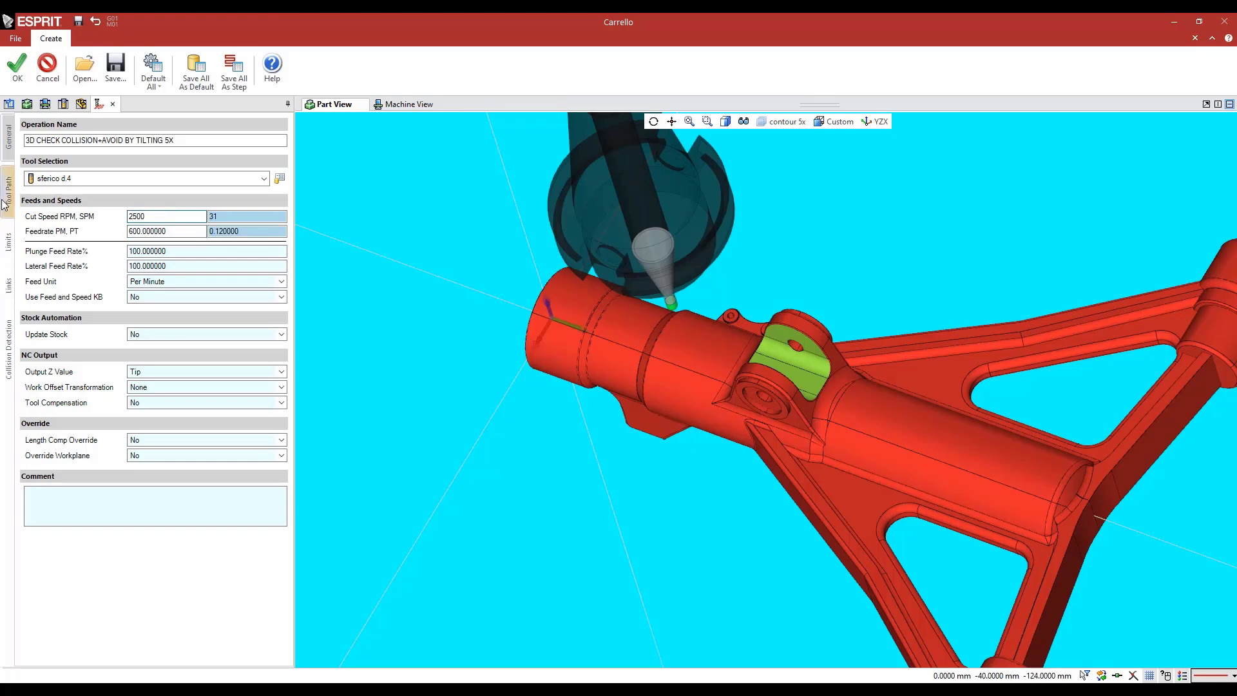
Set collision detection to Check and report collisions, enable checking against stock, keep the GDML holder included, and create the operation
click(7, 213)
middle_drag(439, 346, 400, 348)
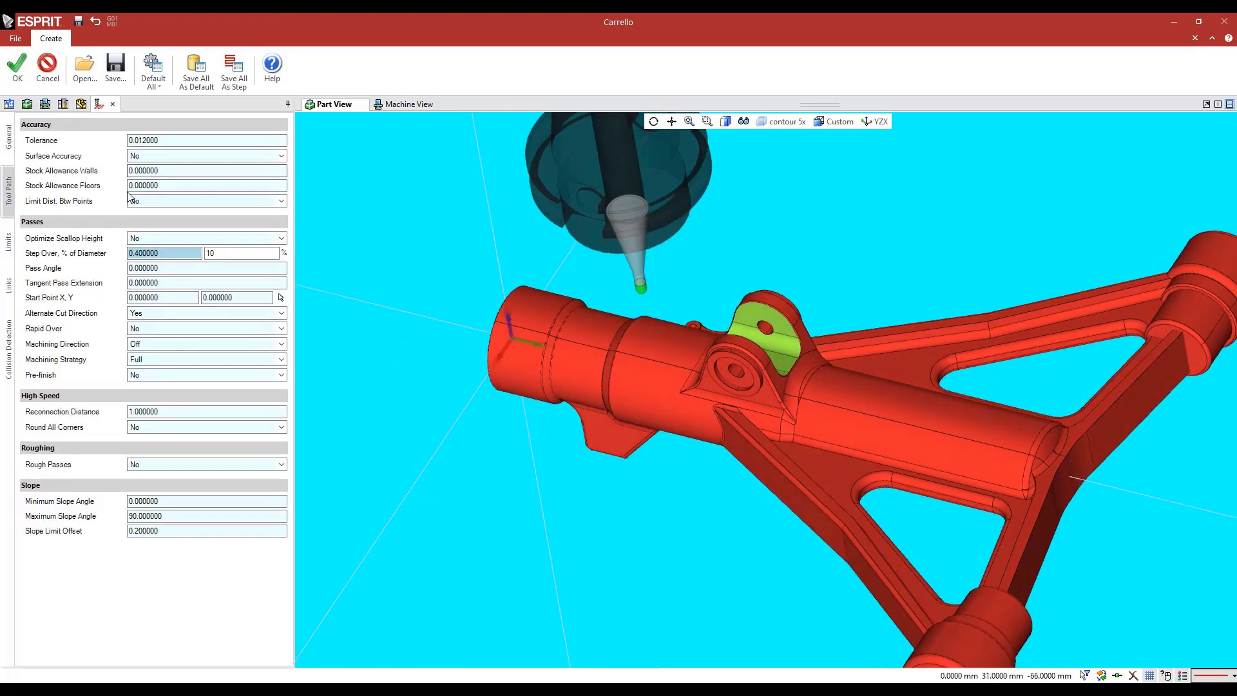
click(8, 284)
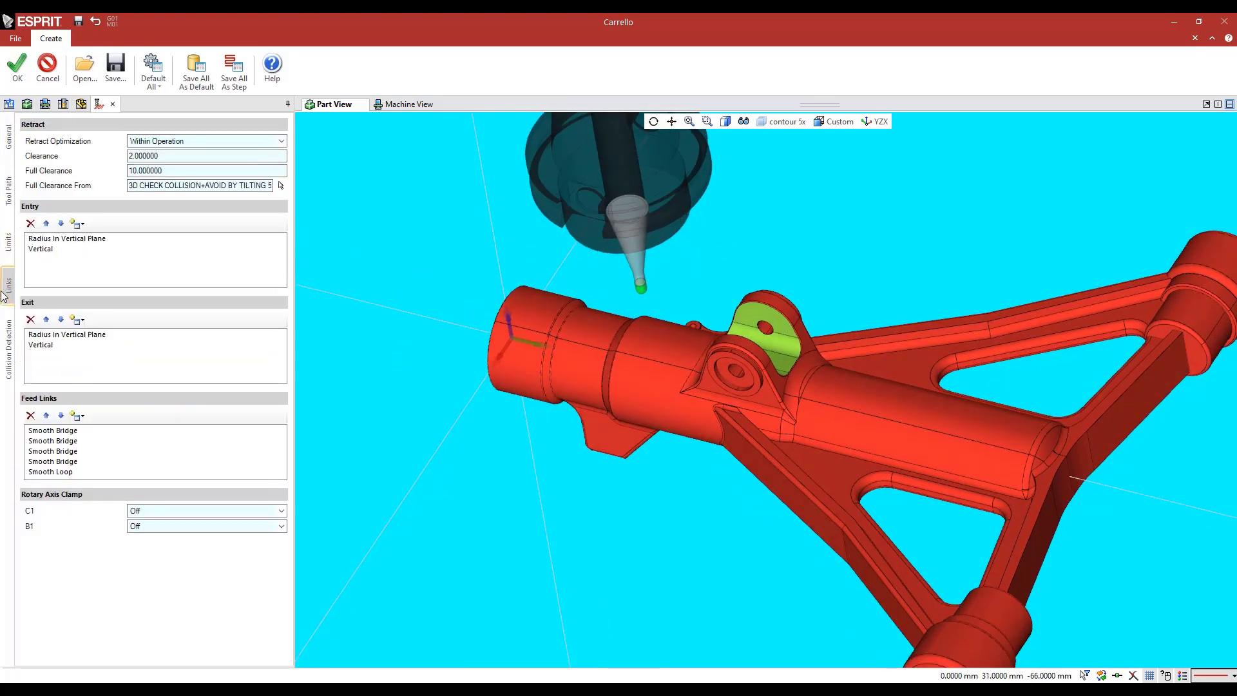
click(5, 345)
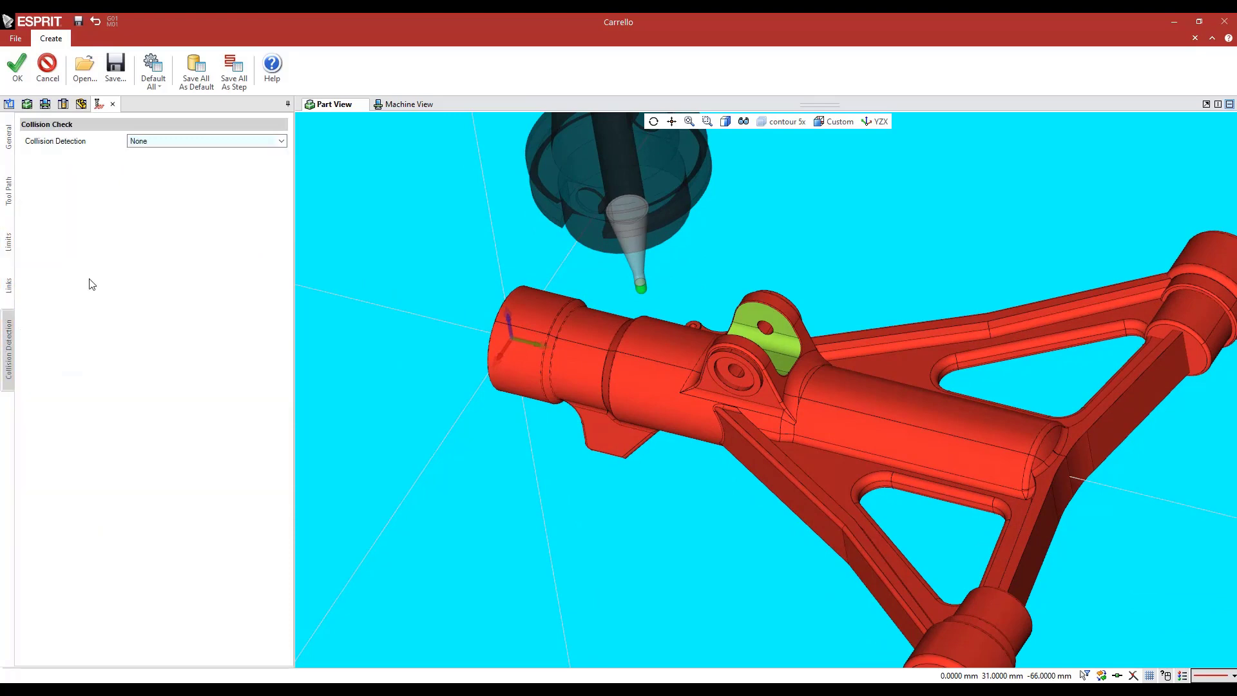
click(147, 141)
click(139, 158)
click(136, 157)
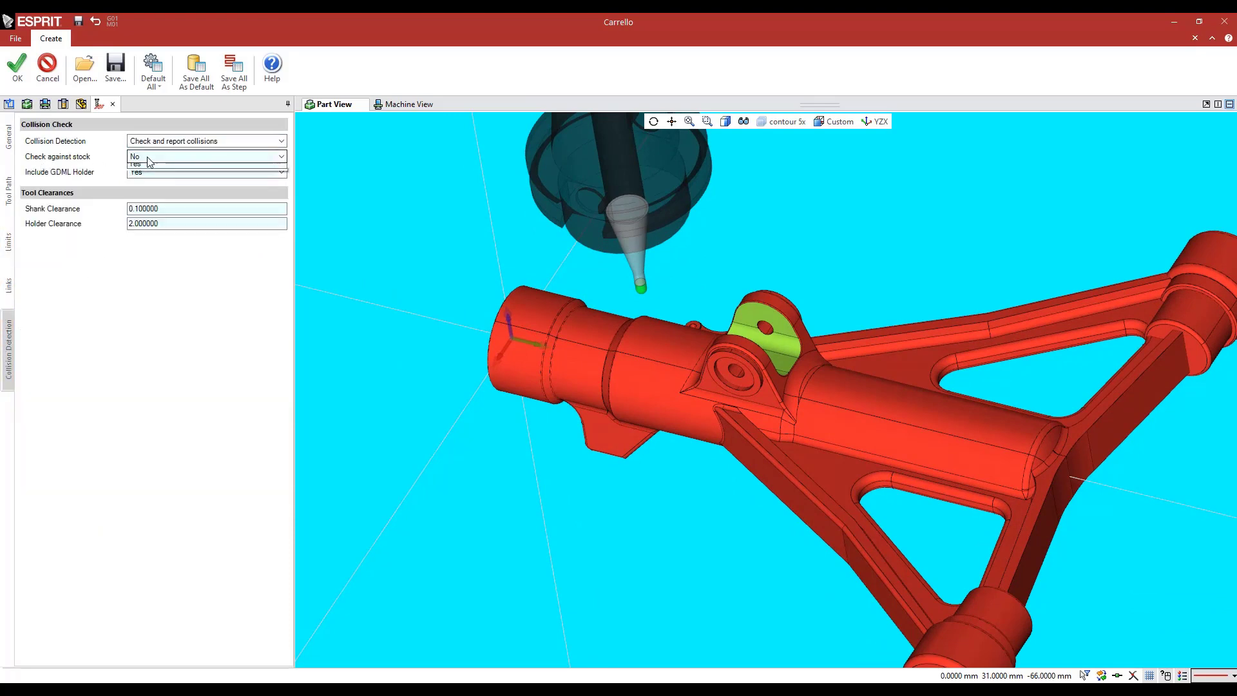
click(138, 172)
click(175, 208)
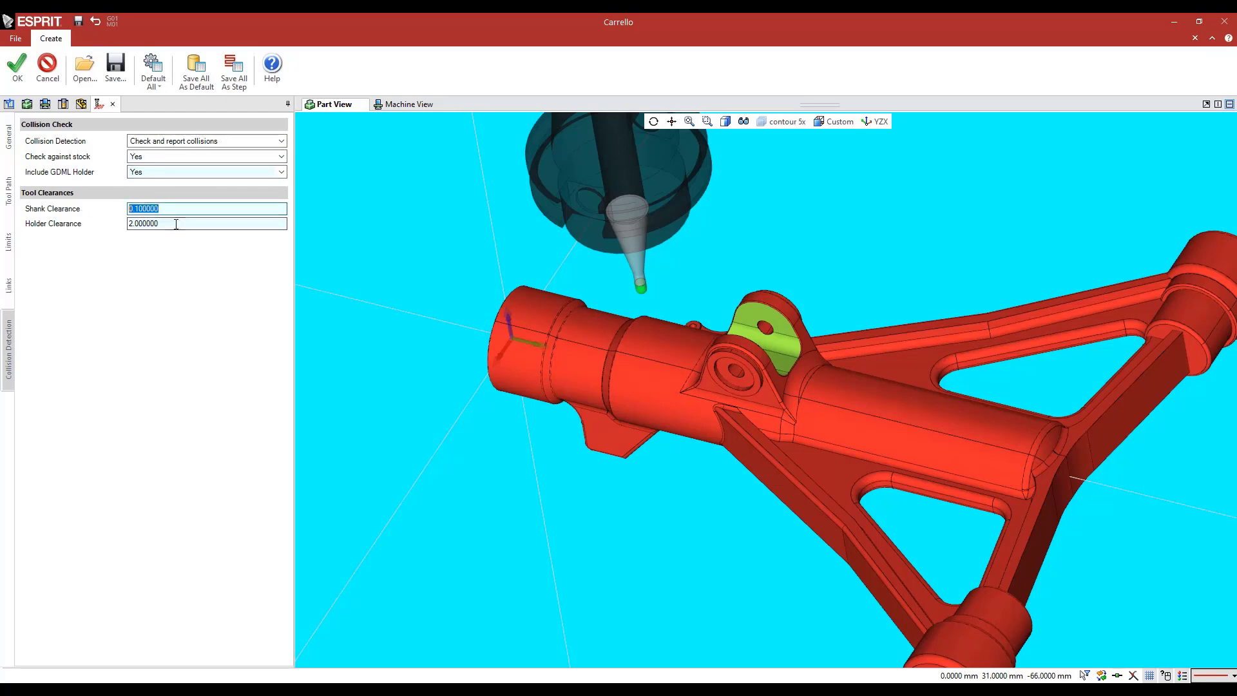
click(175, 223)
click(14, 68)
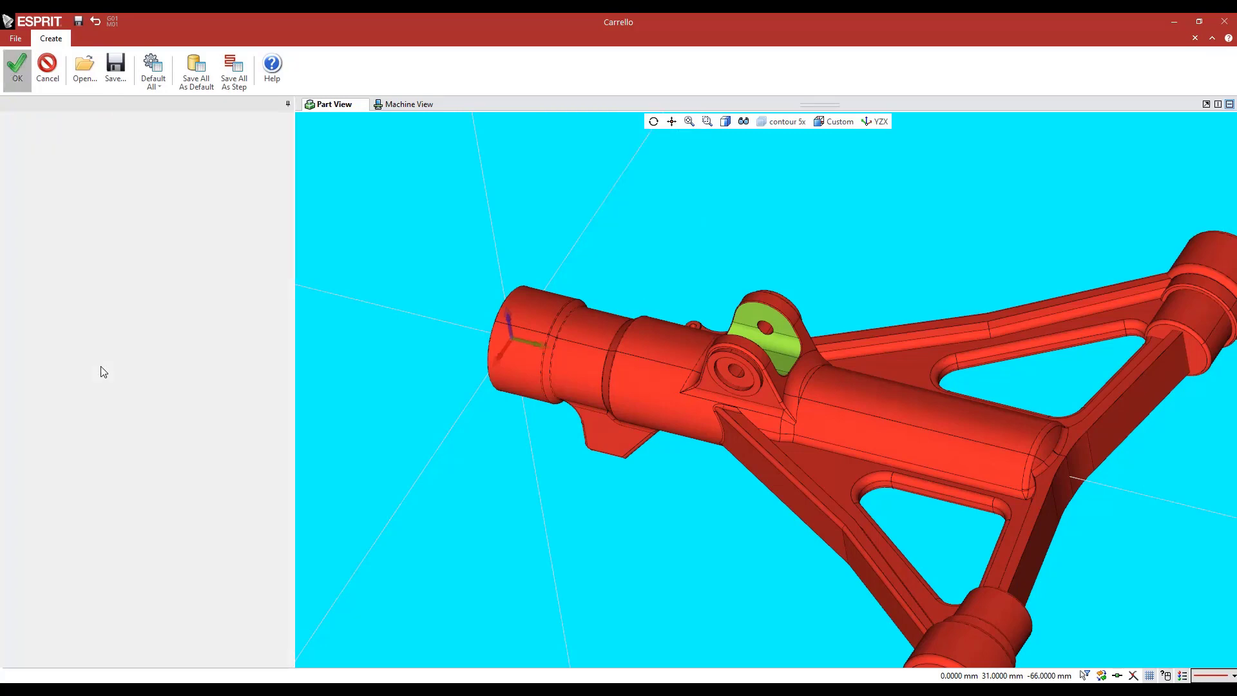
Examine the finishing operation's toolpath between the lugs and its collision report, and close the report
click(79, 105)
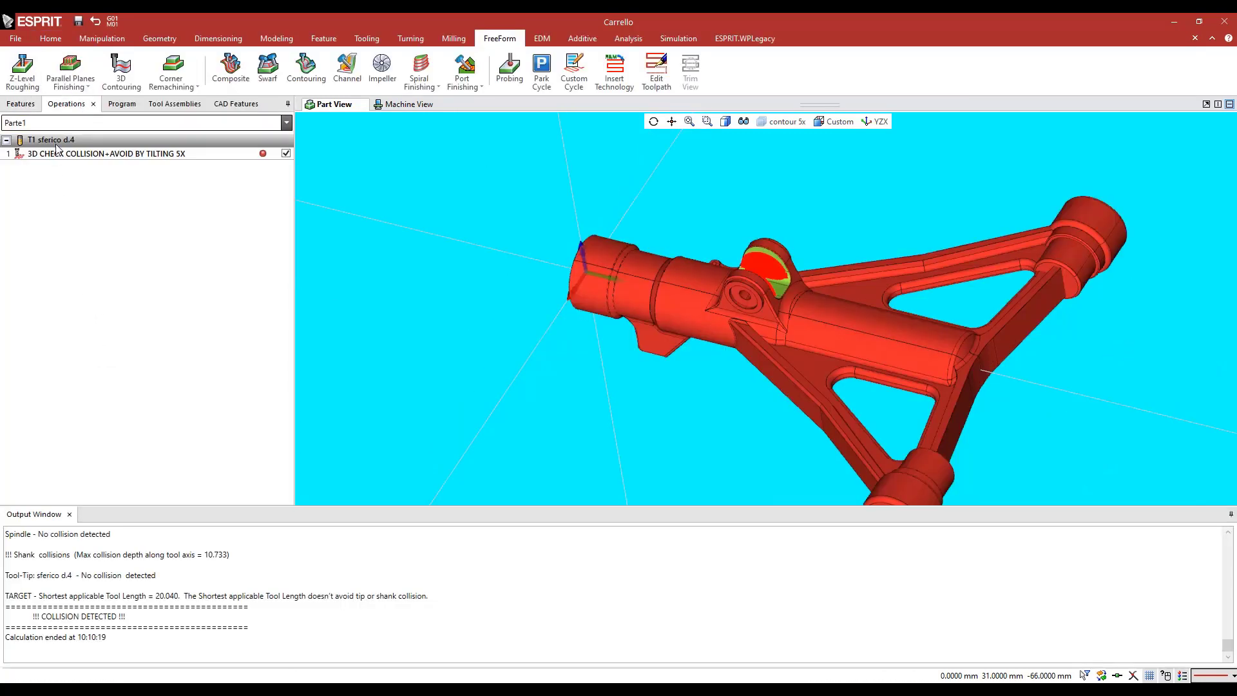
scroll(762, 274, up, 5)
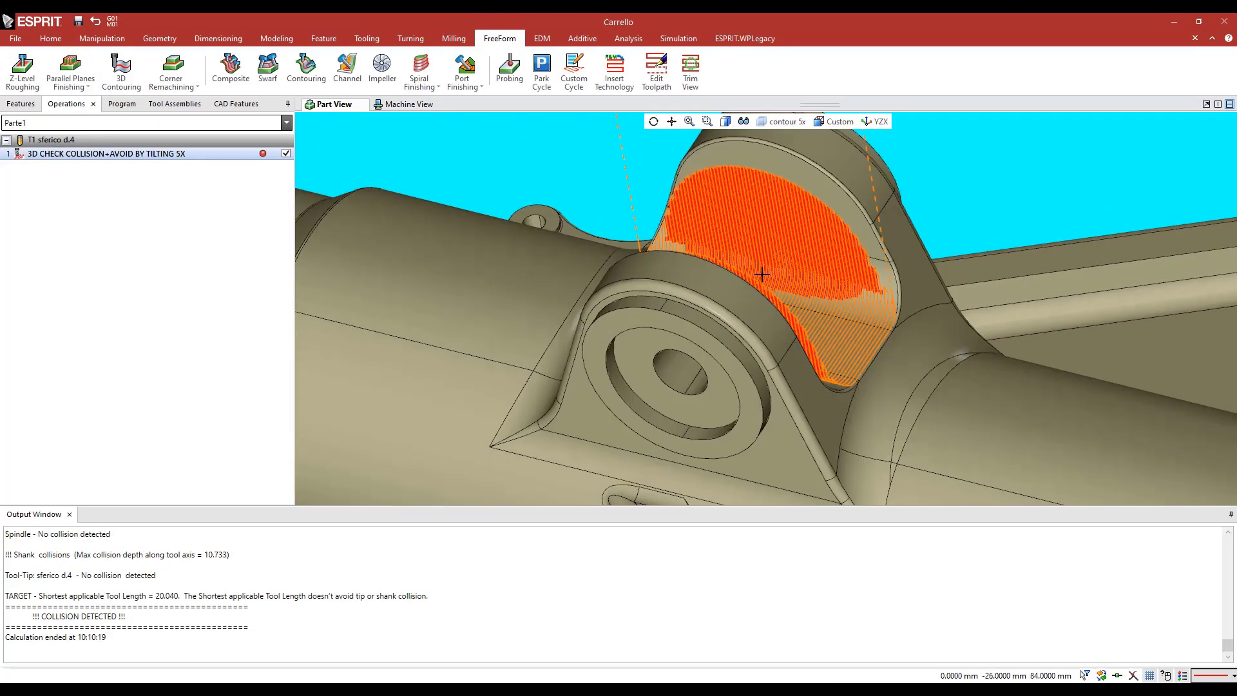
drag(139, 618, 45, 615)
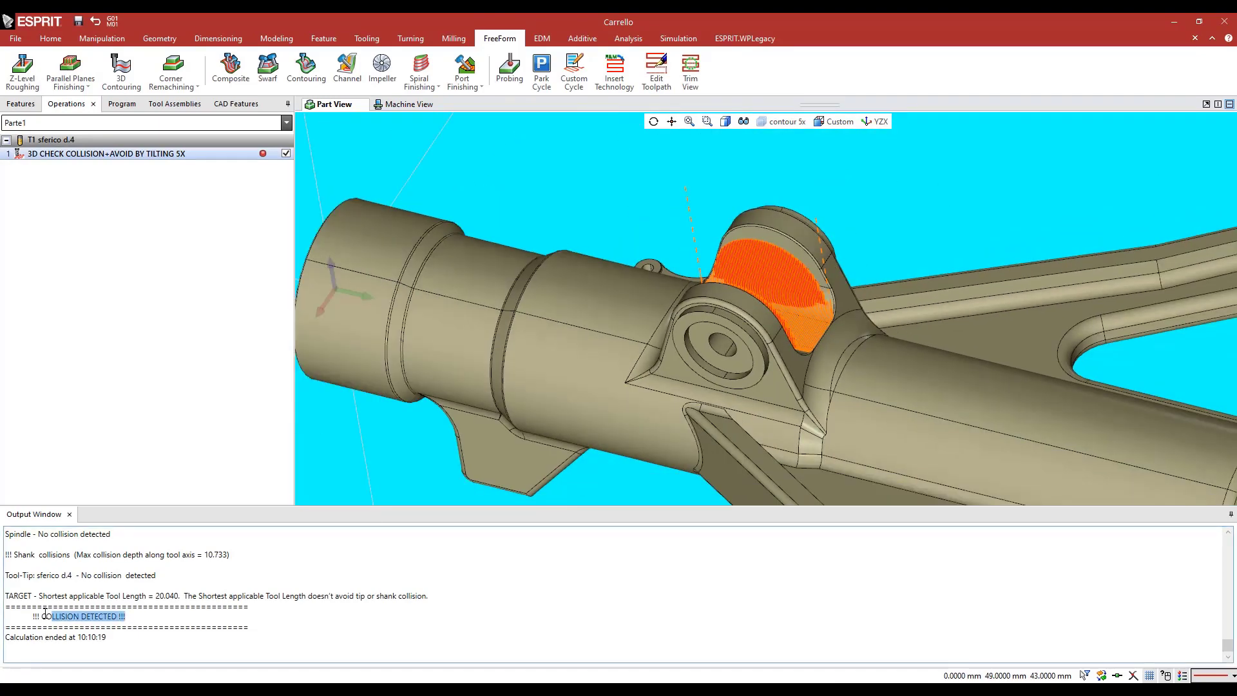
middle_drag(606, 354, 558, 294)
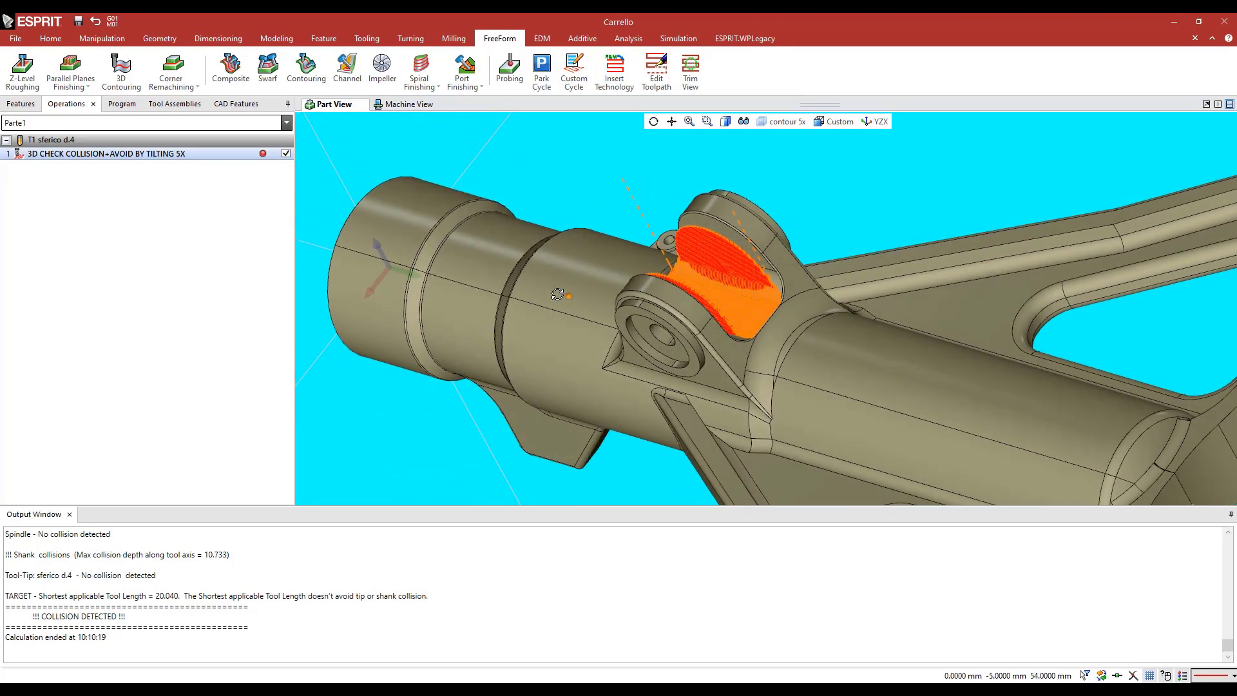
click(69, 514)
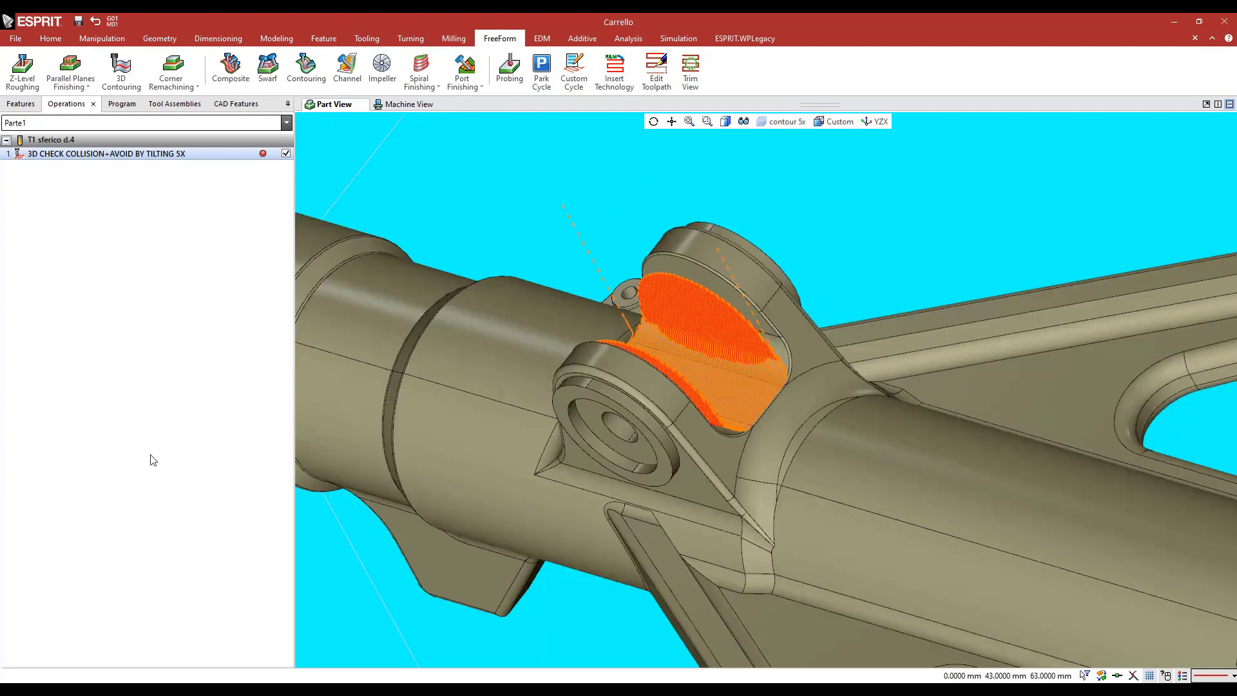
Hide the colliding profile of the 3D CHECK COLLISION+AVOID BY TILTING 5X operation
right_click(72, 158)
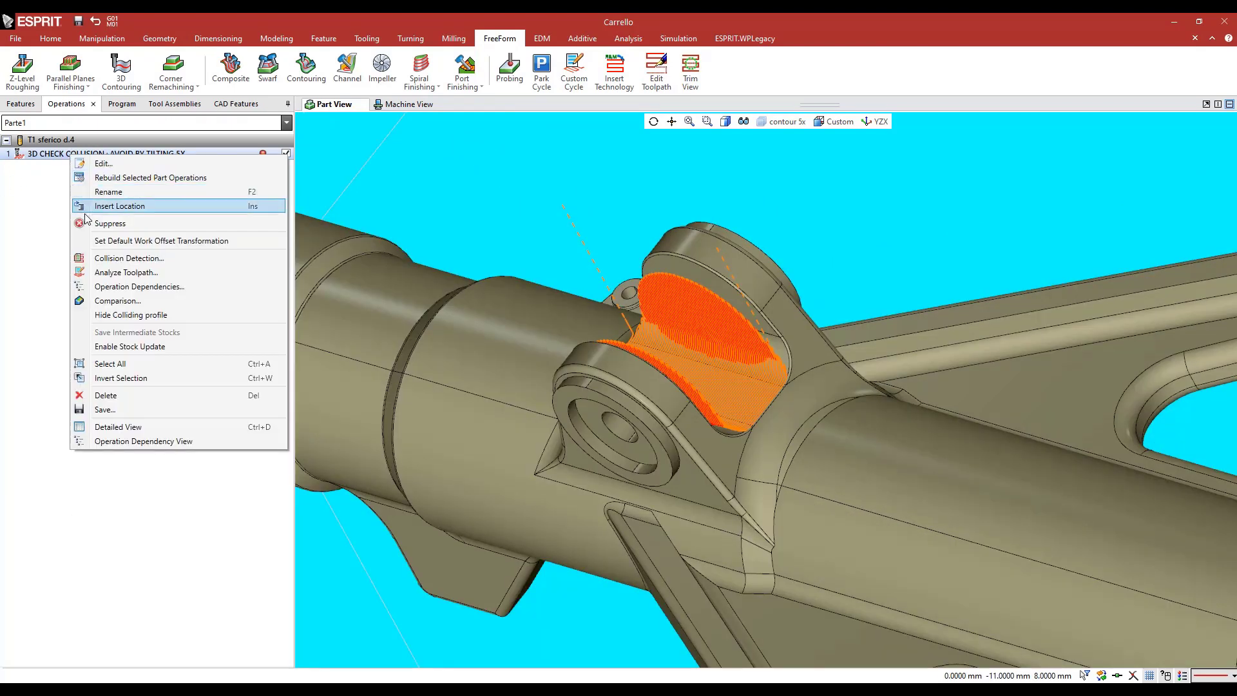
click(103, 319)
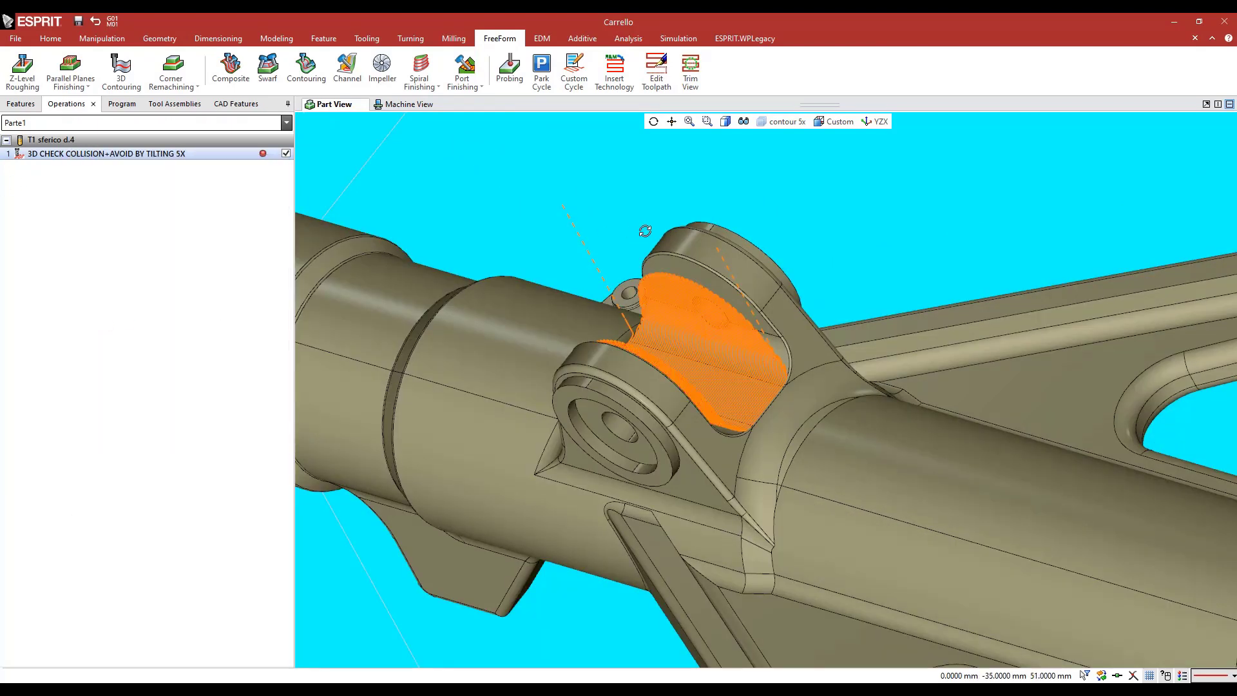
middle_drag(644, 232, 483, 252)
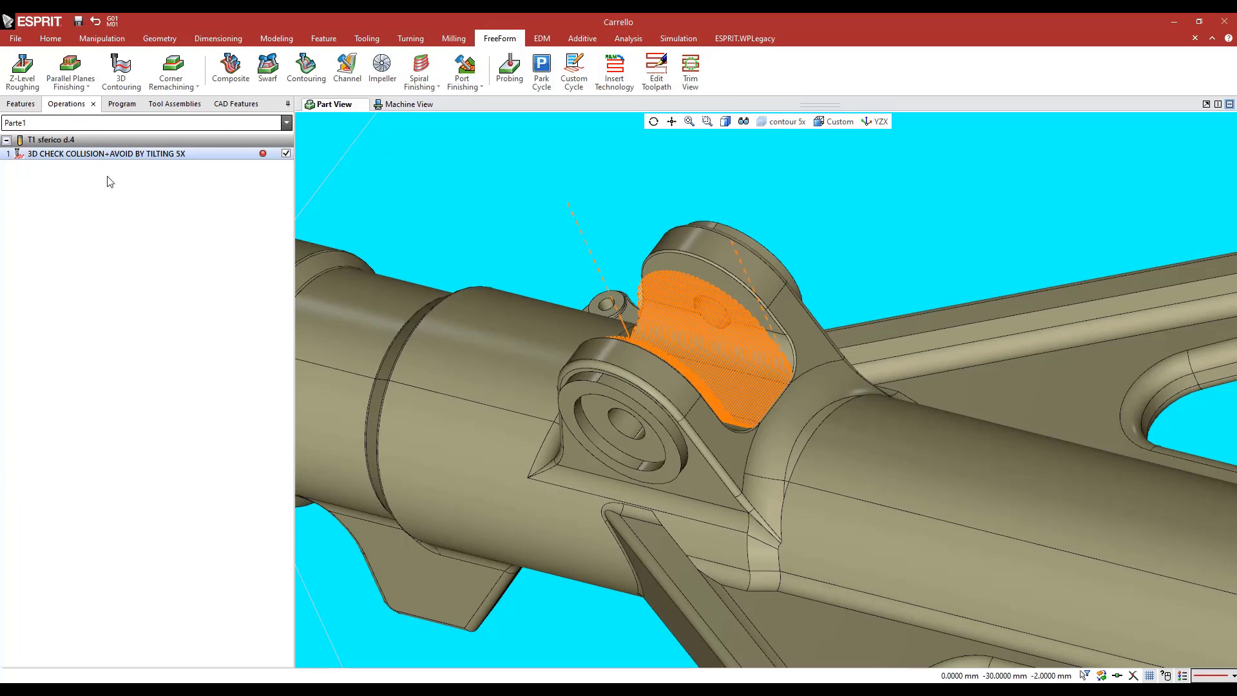
Run the machine simulation of the finishing operation and raise the feed playback speed
click(678, 38)
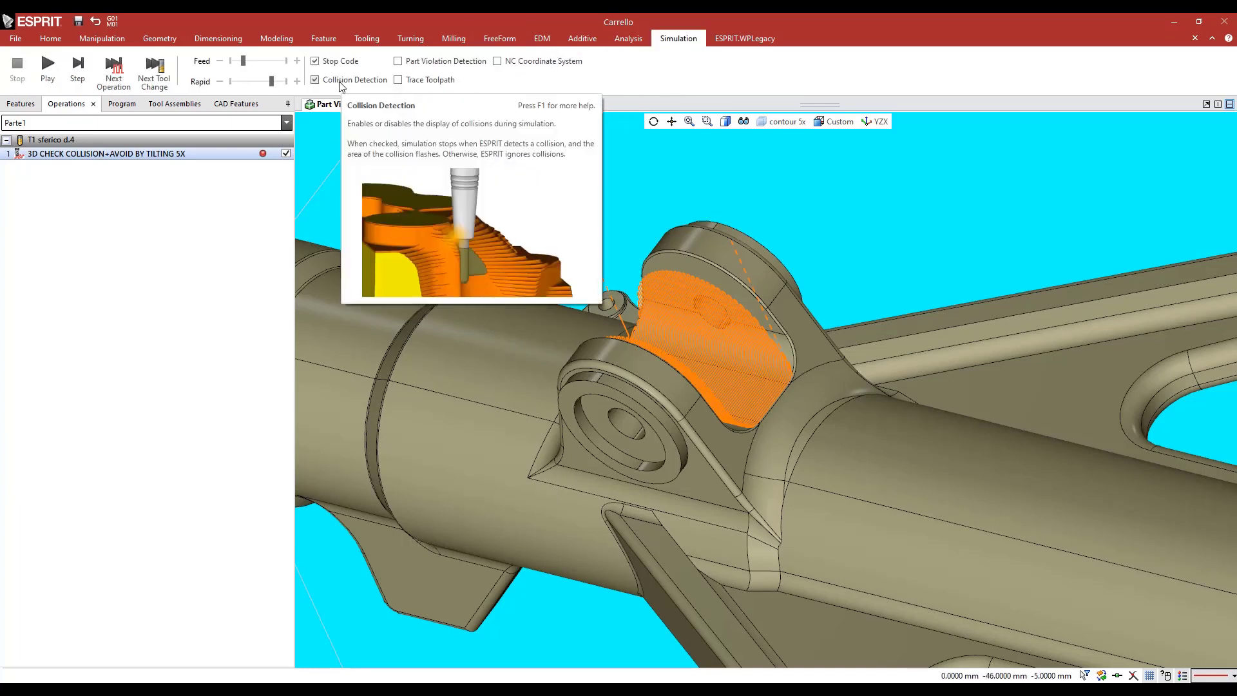
click(48, 64)
scroll(753, 365, up, 8)
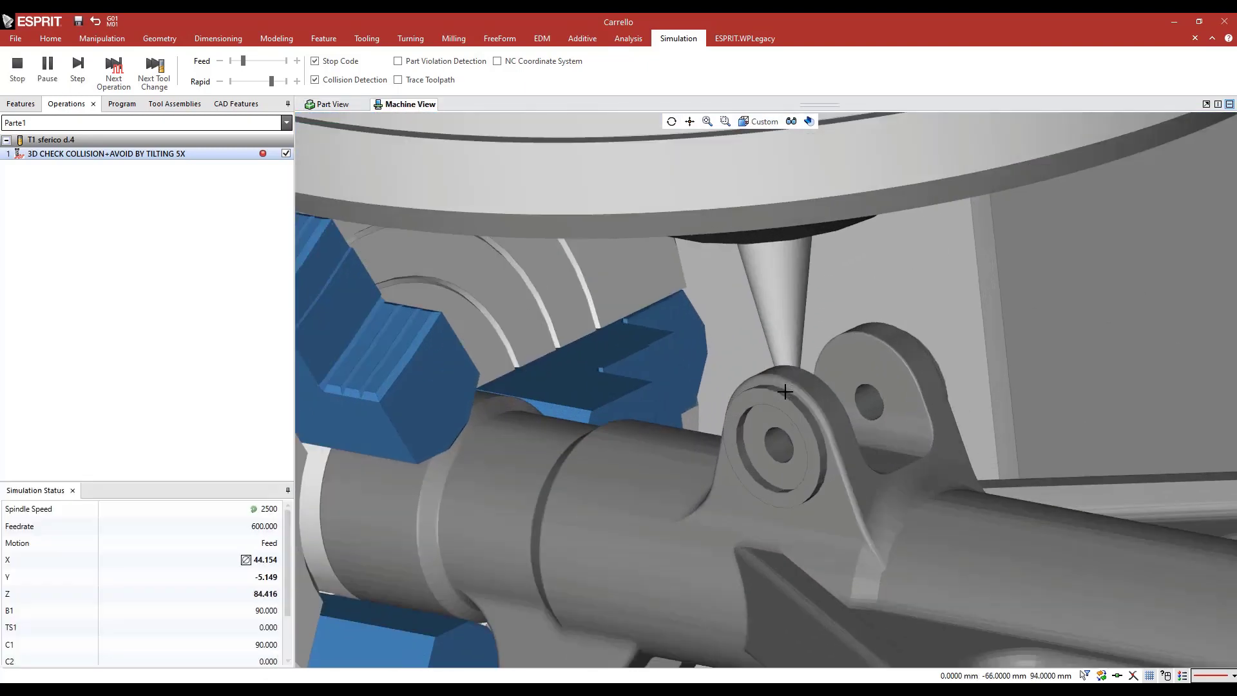
drag(243, 62, 254, 61)
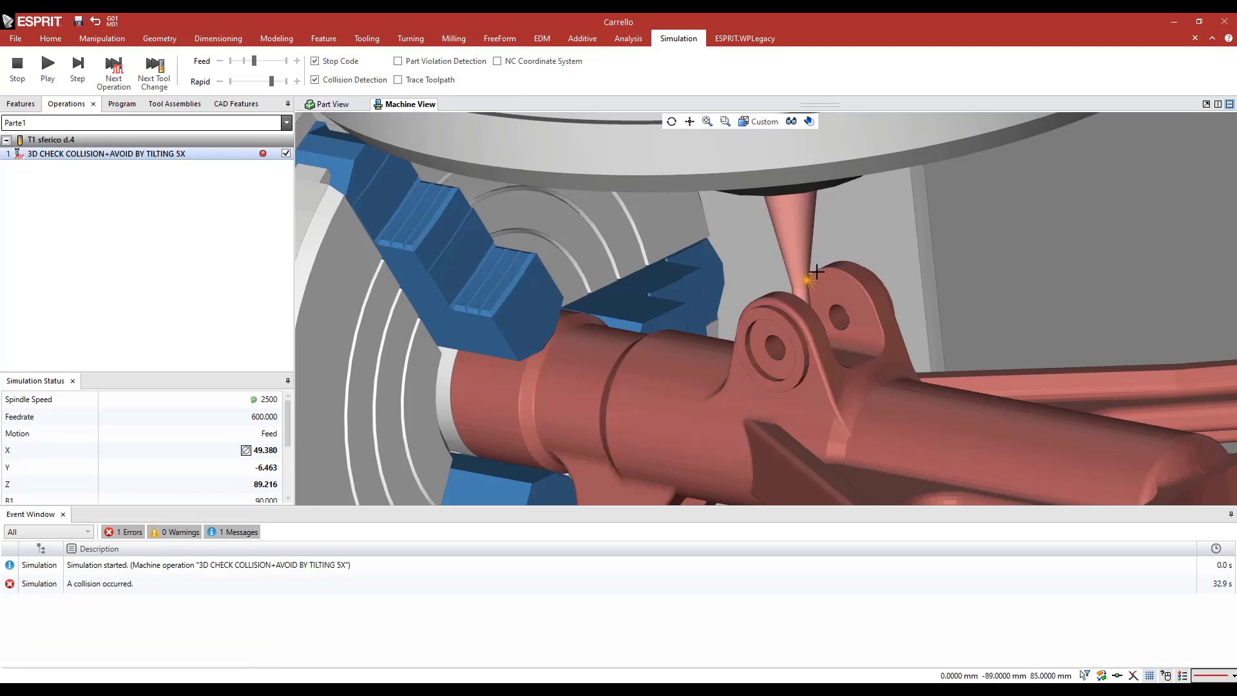
Inspect the contact area between the tool shank and the lug up close, and stop the simulation
scroll(817, 272, up, 4)
middle_drag(806, 273, 795, 273)
scroll(811, 271, up, 5)
scroll(811, 272, down, 5)
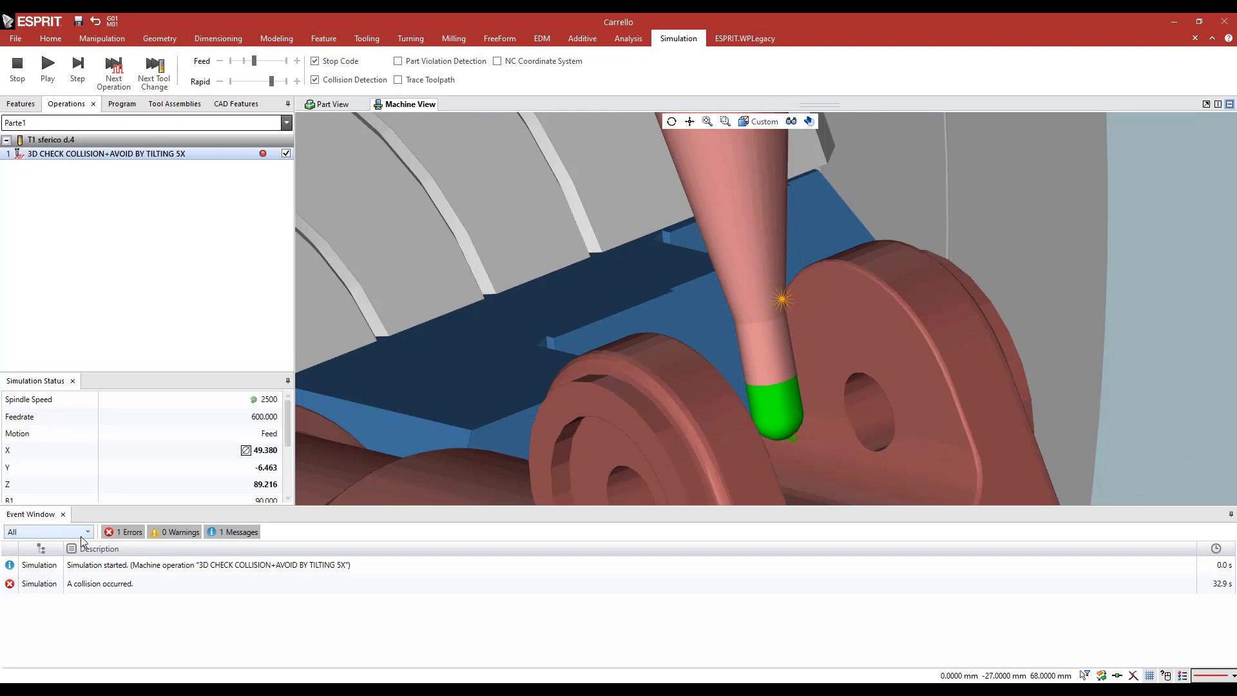
click(17, 67)
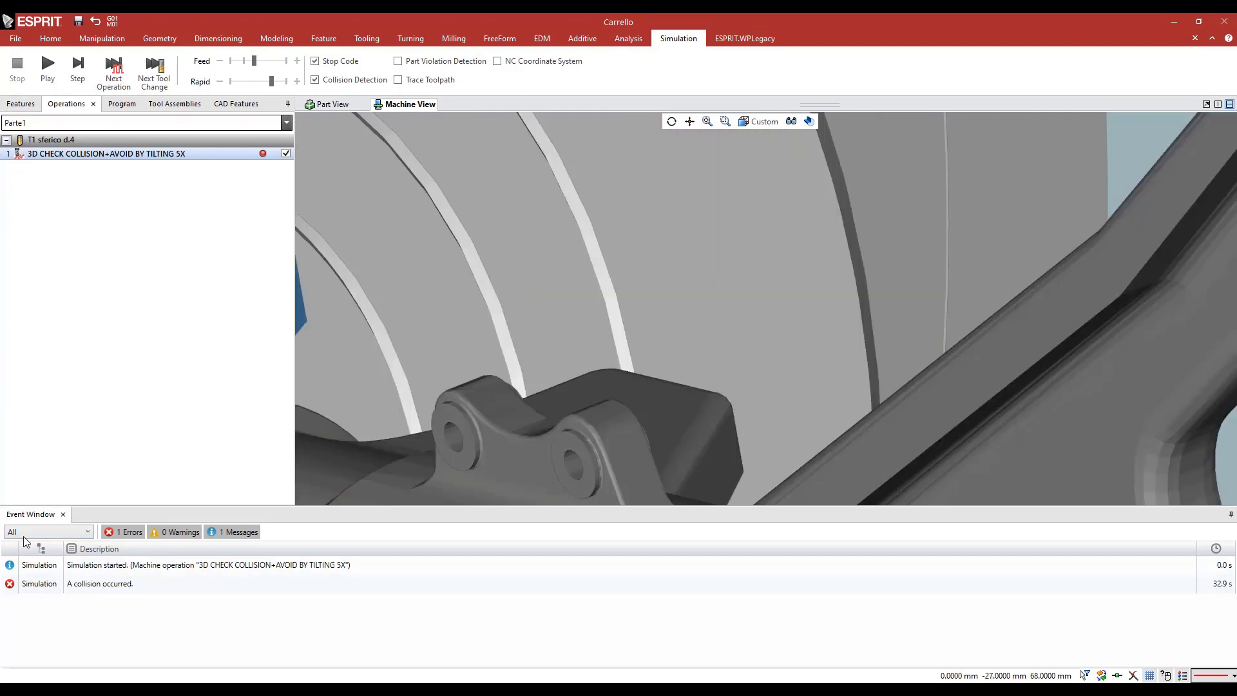
Set the 3D CHECK COLLISION+AVOID BY TILTING 5X operation's collision detection to Avoid collisions by Tilting
click(62, 514)
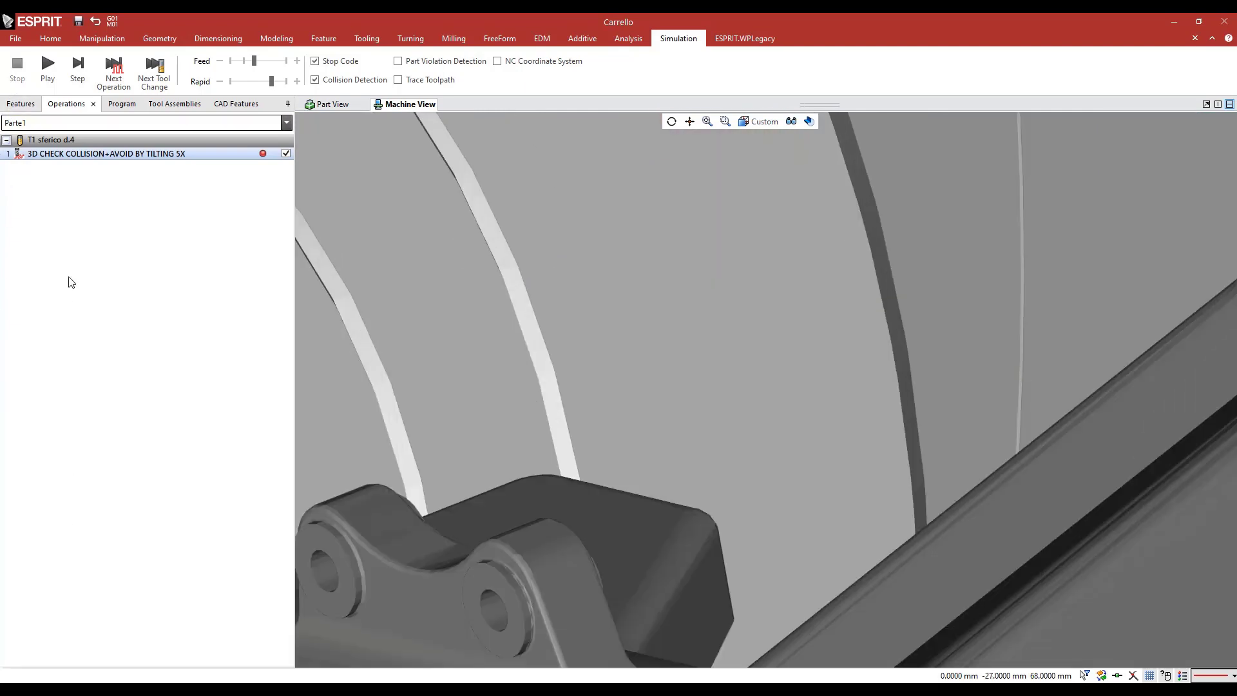
double_click(97, 155)
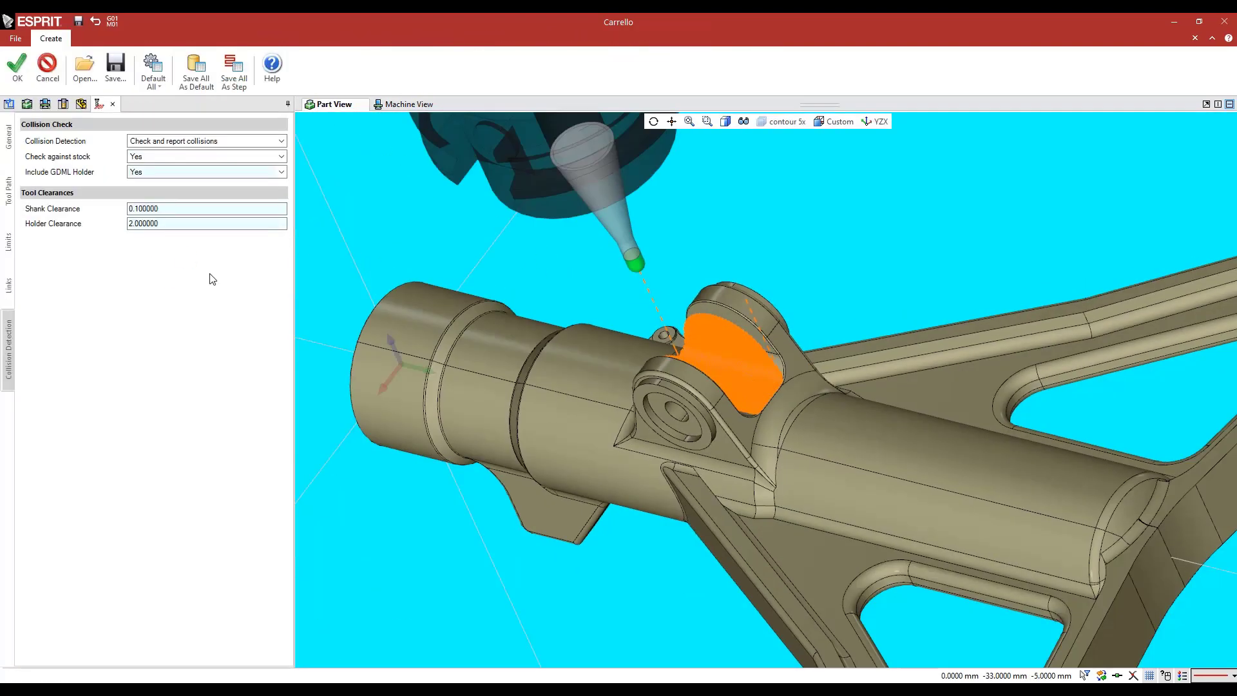
click(168, 141)
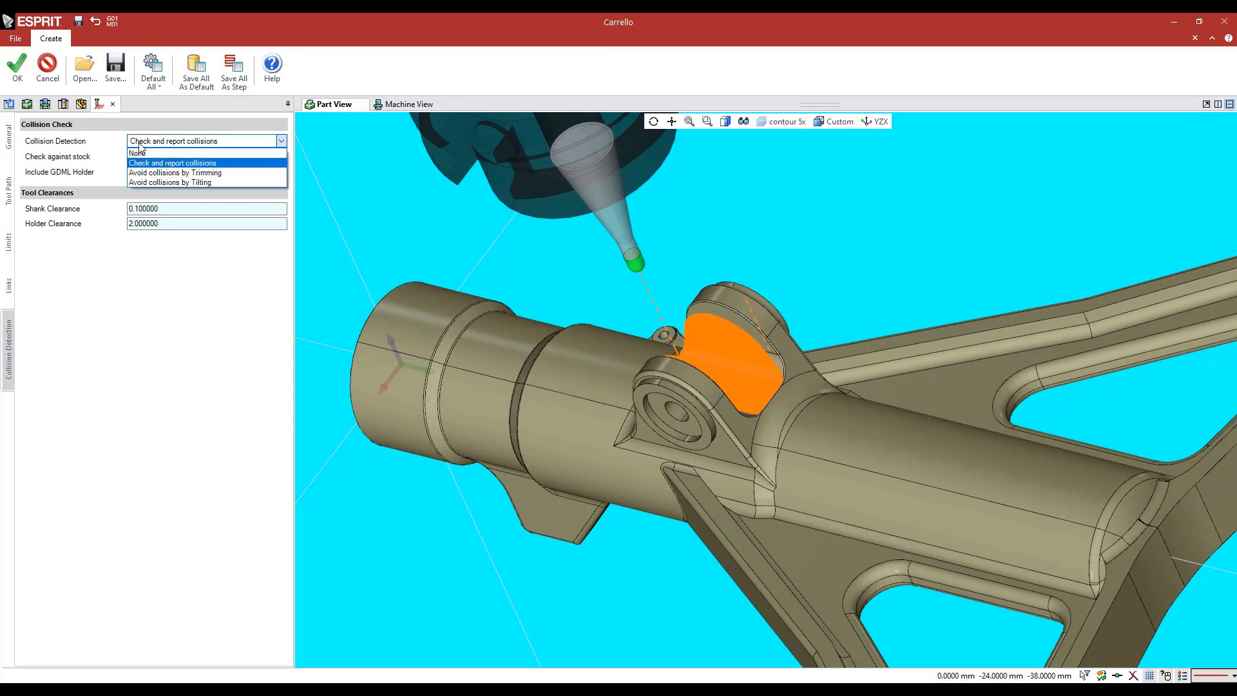
click(192, 182)
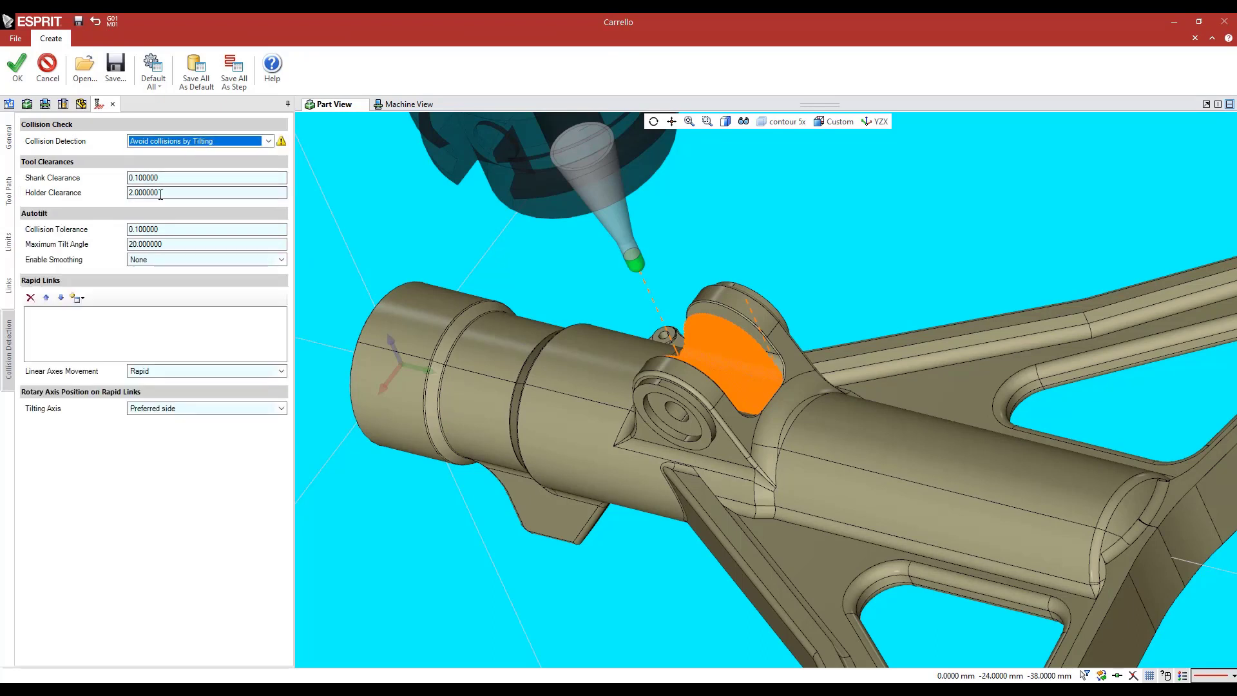
Read the collision detection warning and set the operation's work offset transformation to RTCP
mouse_move(280, 146)
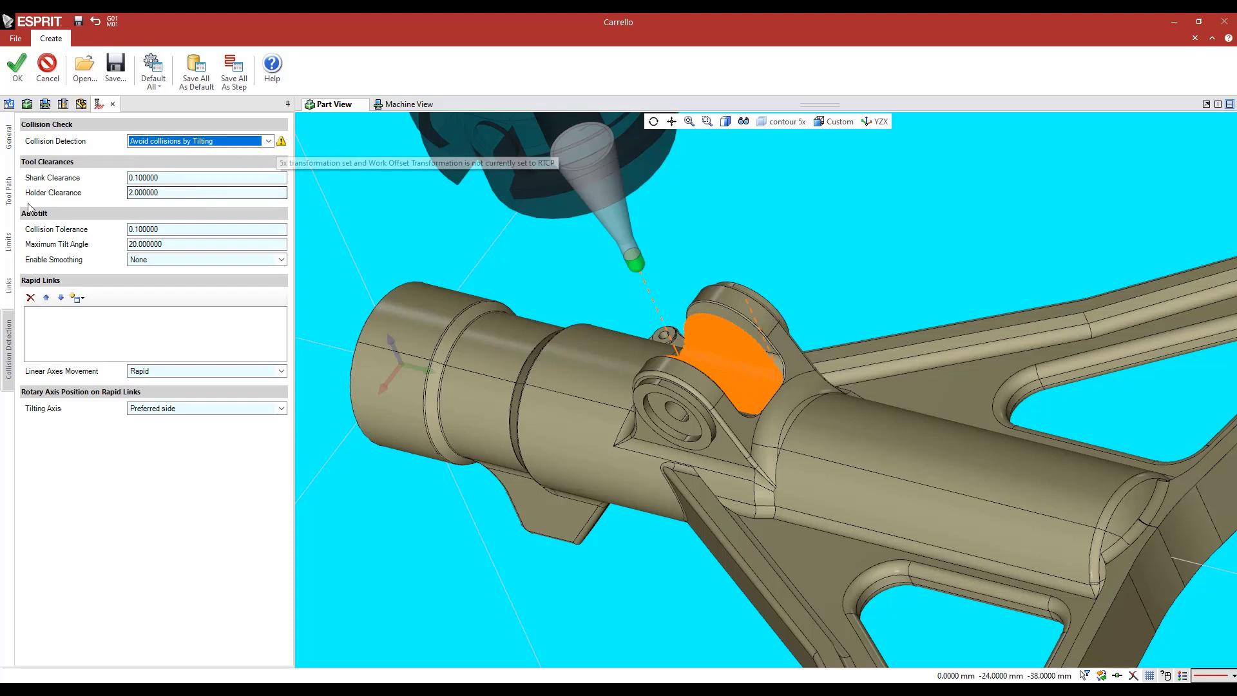
click(8, 136)
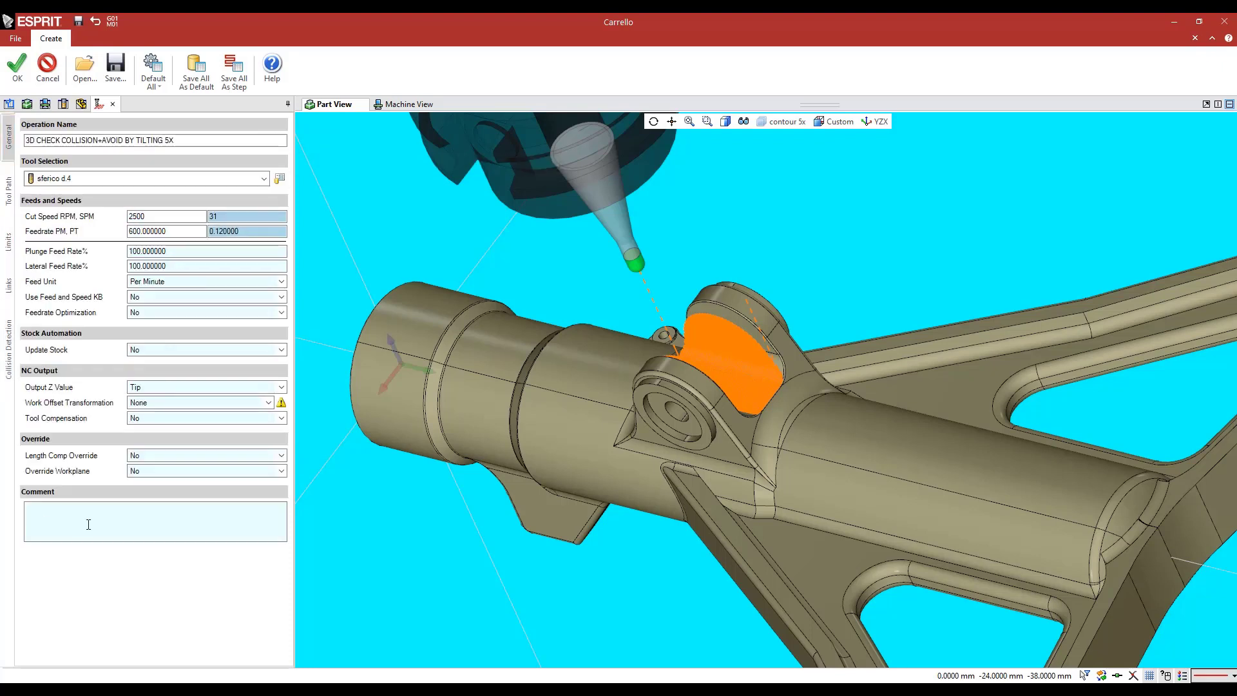
click(168, 402)
click(168, 440)
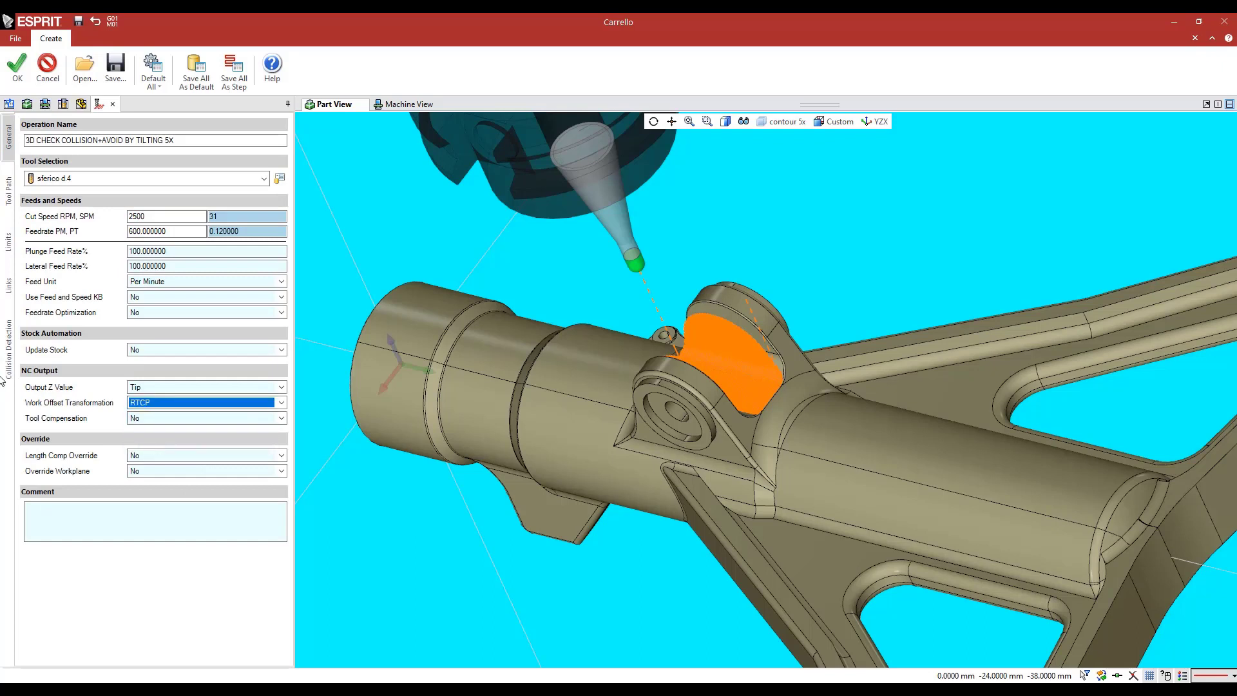
Add a Radial Around Z-Axis rapid link to the operation's collision avoidance settings
click(6, 333)
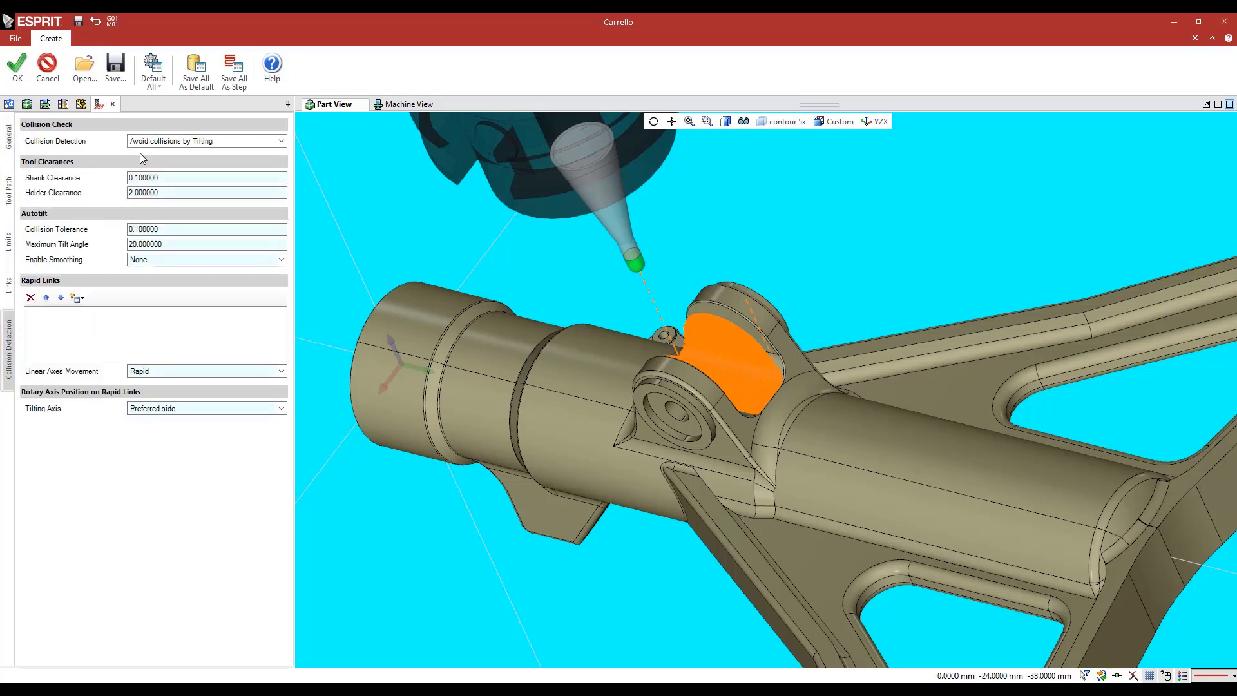
click(78, 297)
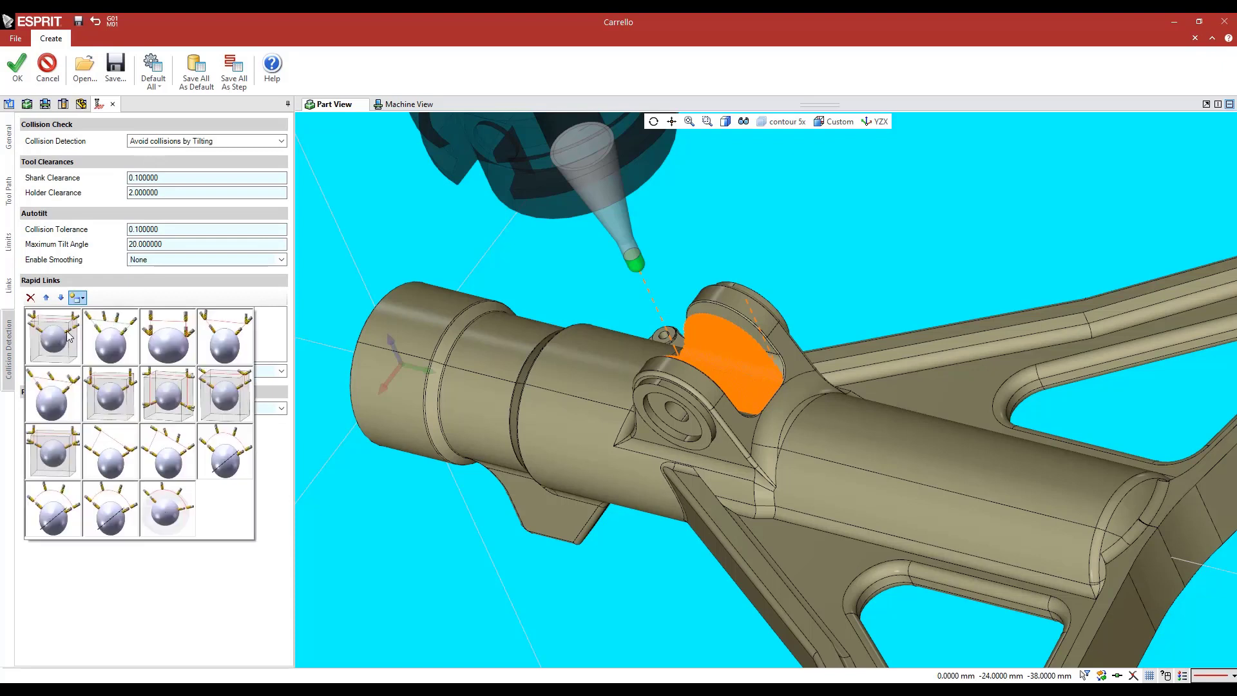
click(123, 521)
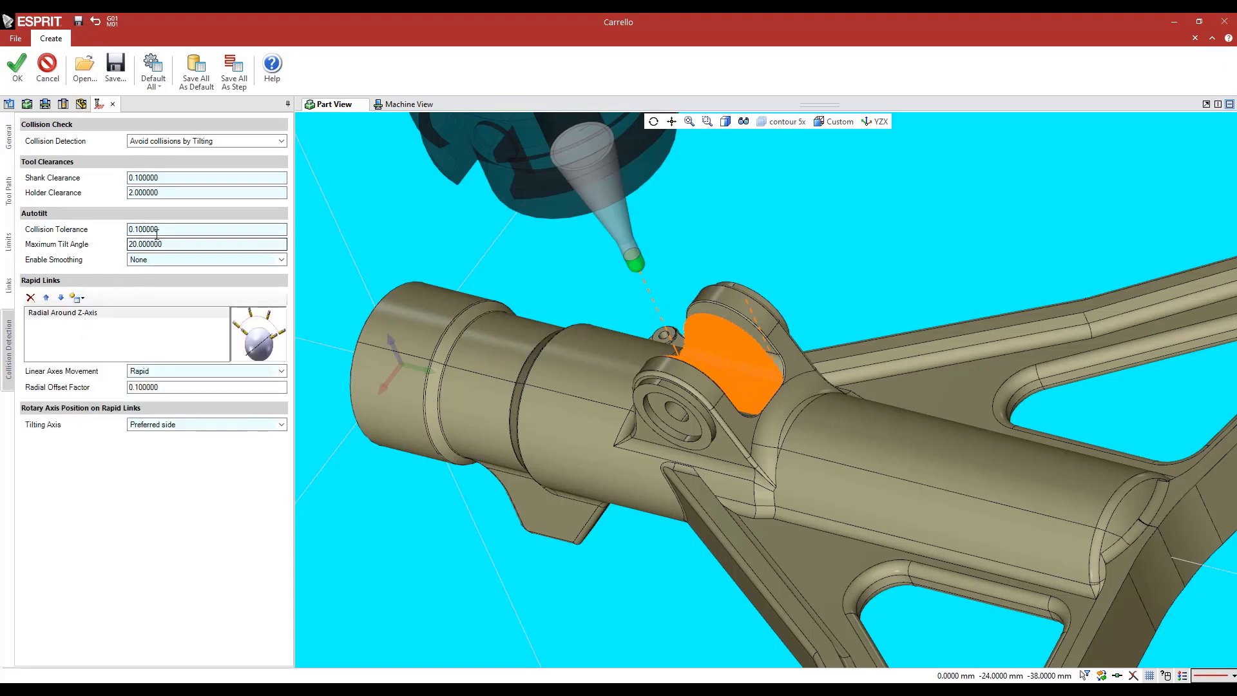
Set the tilting axis position on rapid links to Shortest Movement and recalculate the operation
drag(166, 245, 110, 250)
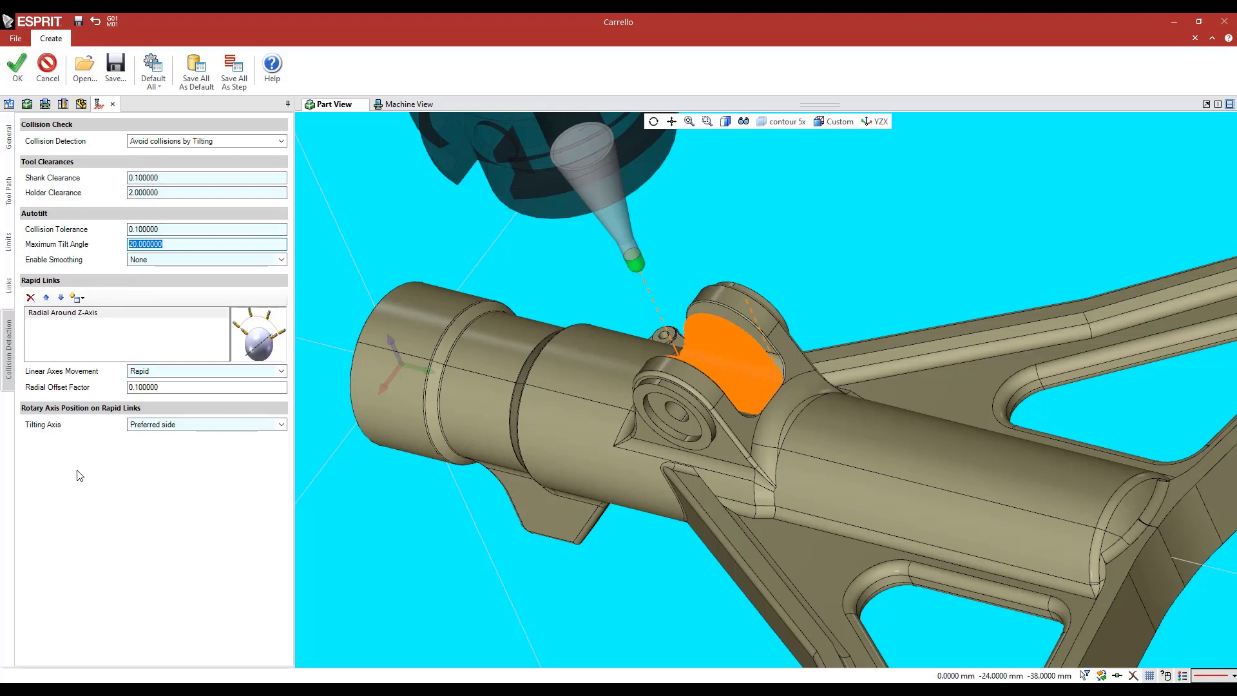
click(163, 424)
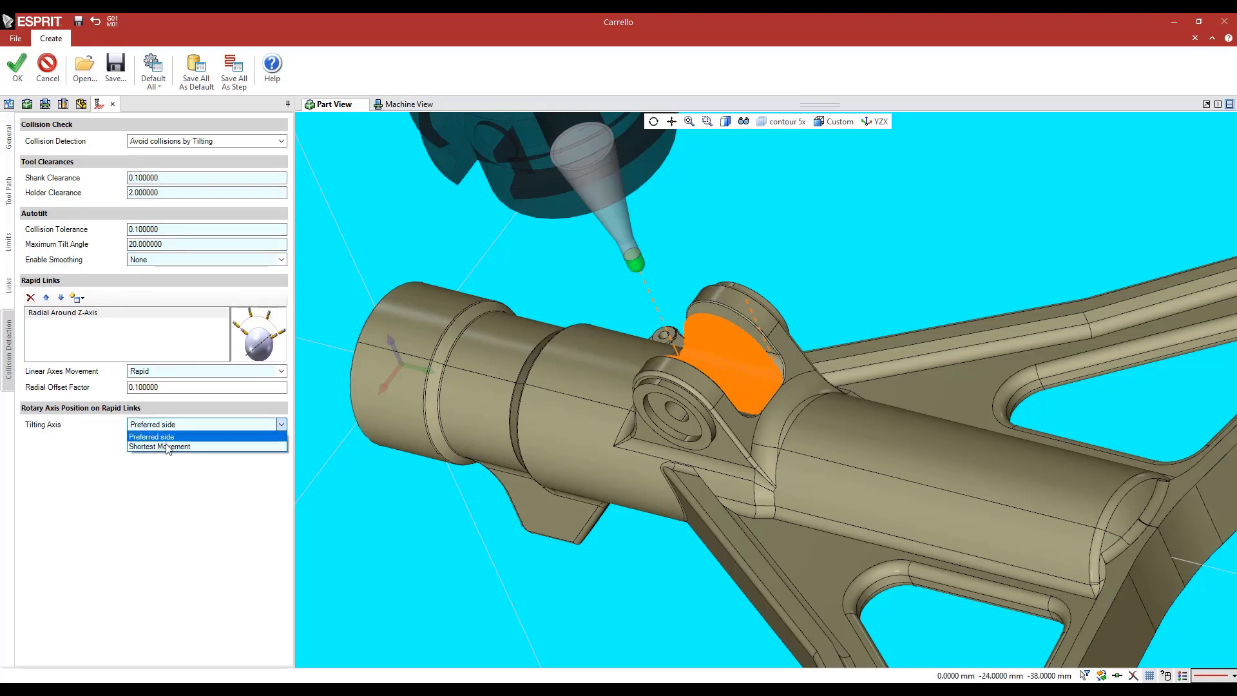
click(167, 449)
click(18, 64)
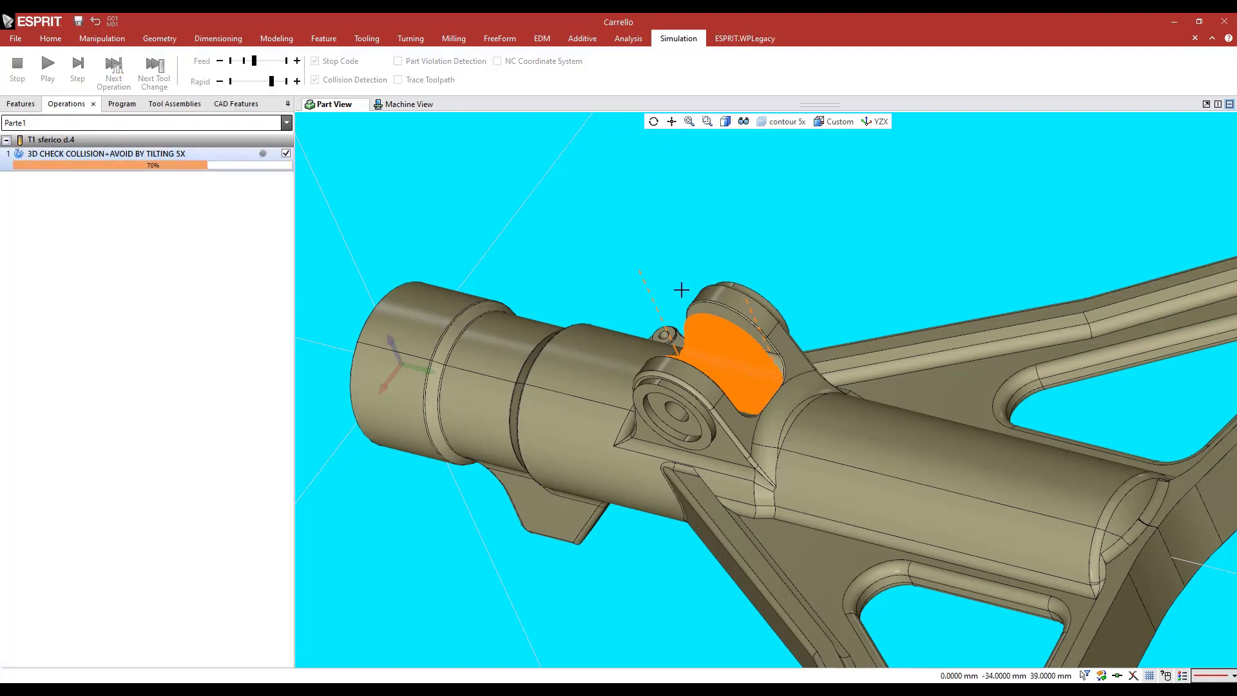
Inspect the recalculated toolpath between the lugs and run its machine simulation at a reduced feed playback speed
scroll(748, 353, up, 5)
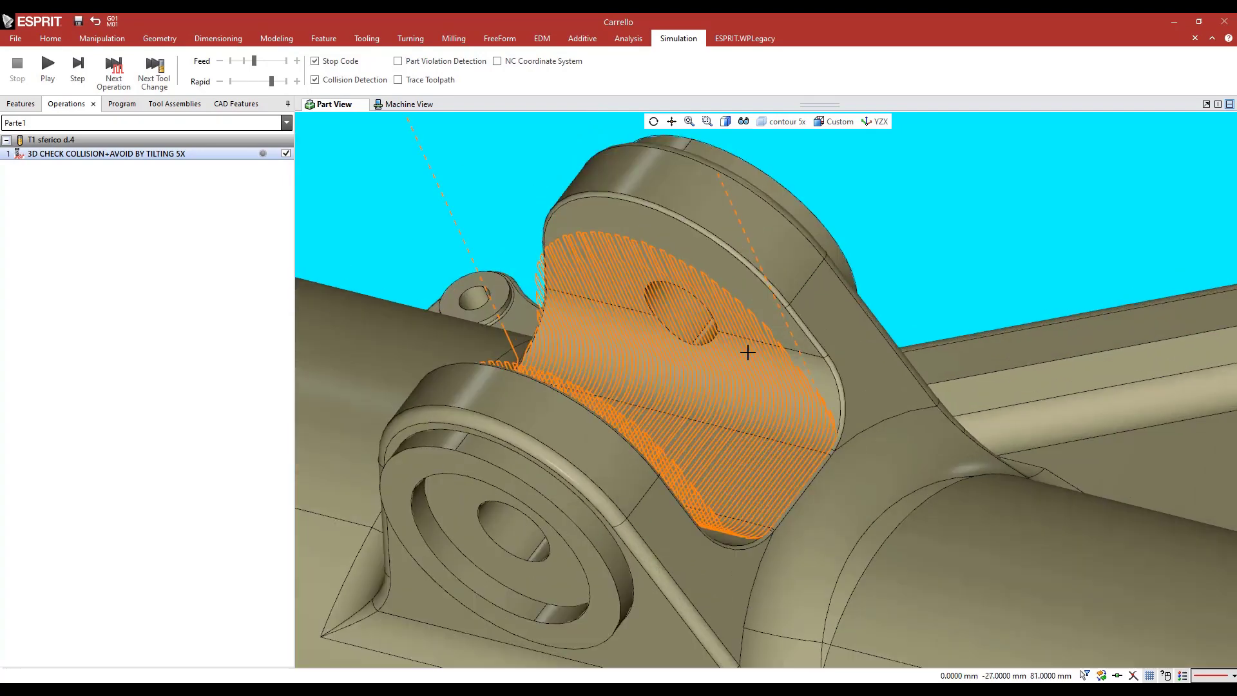
scroll(747, 352, down, 6)
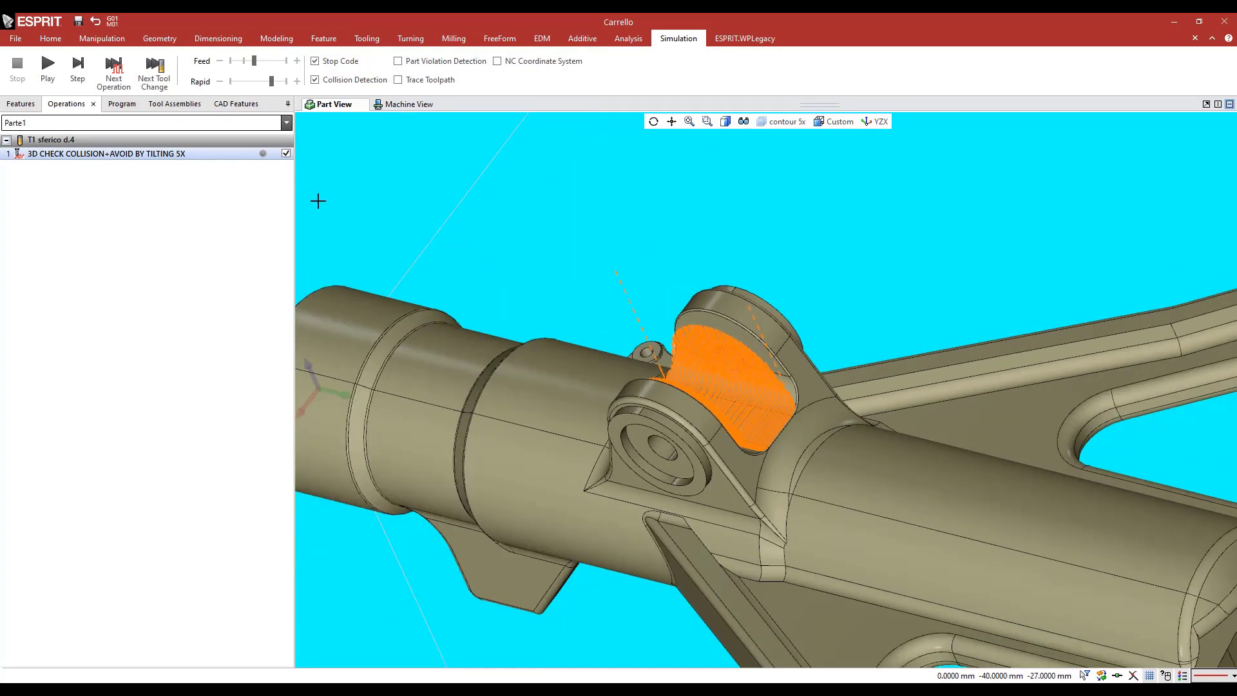
click(74, 70)
click(244, 62)
scroll(423, 209, down, 4)
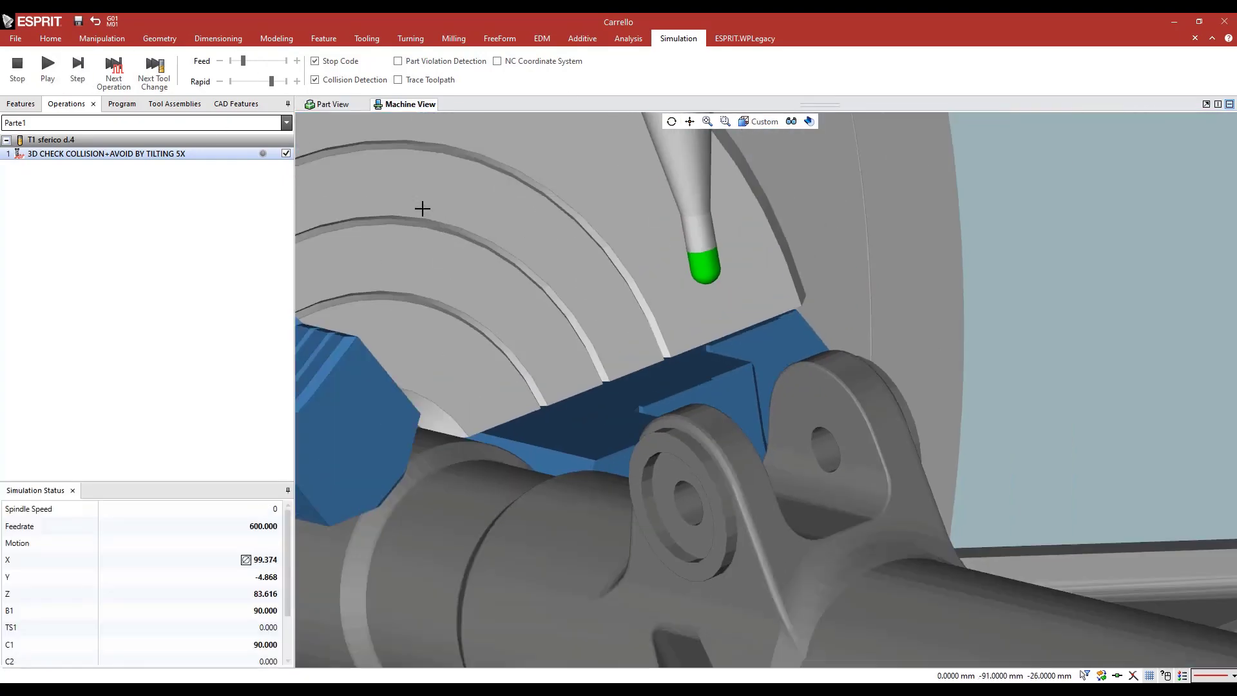
click(49, 72)
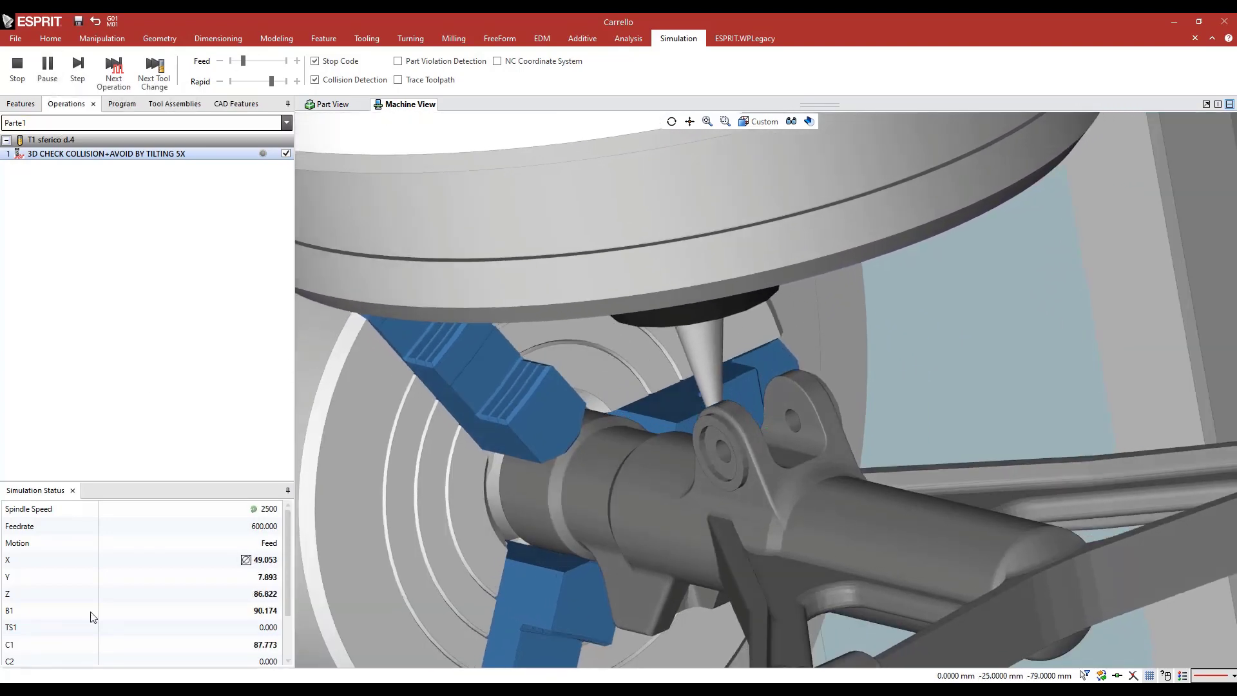
scroll(747, 450, down, 5)
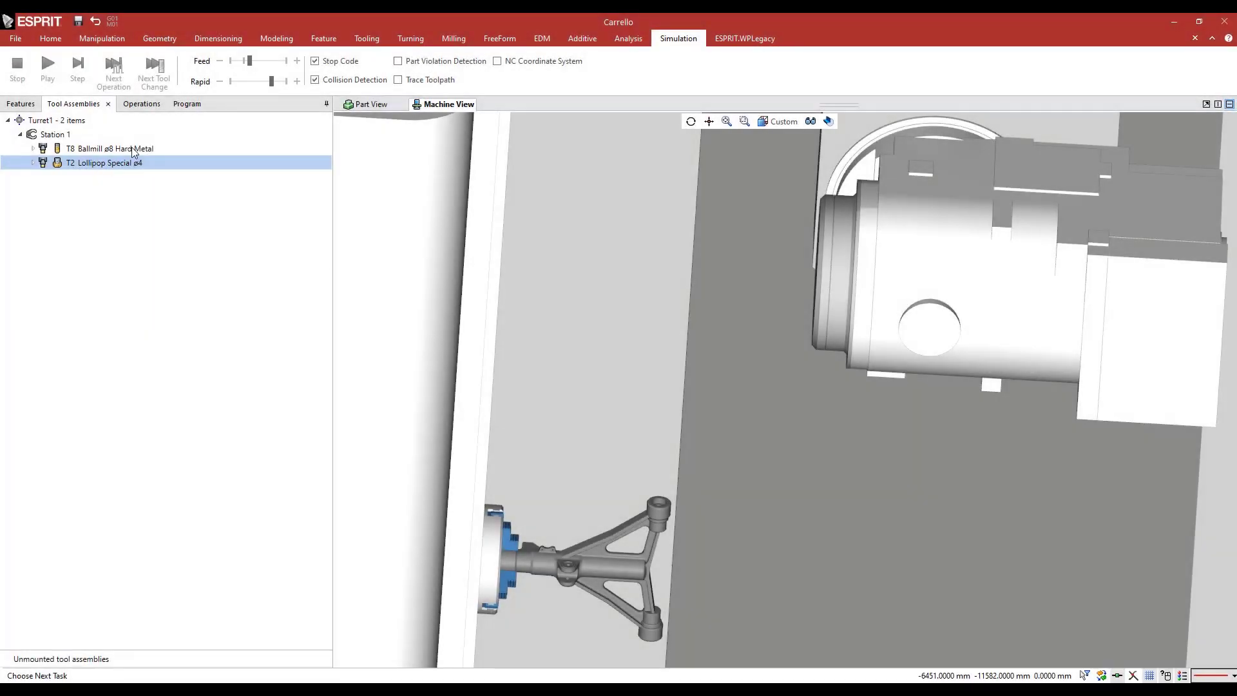
Examine the Ballmill ø8 Hard Metal and Lollipop Special ø4 tool assemblies on the machine's spindle
click(134, 149)
scroll(767, 277, up, 5)
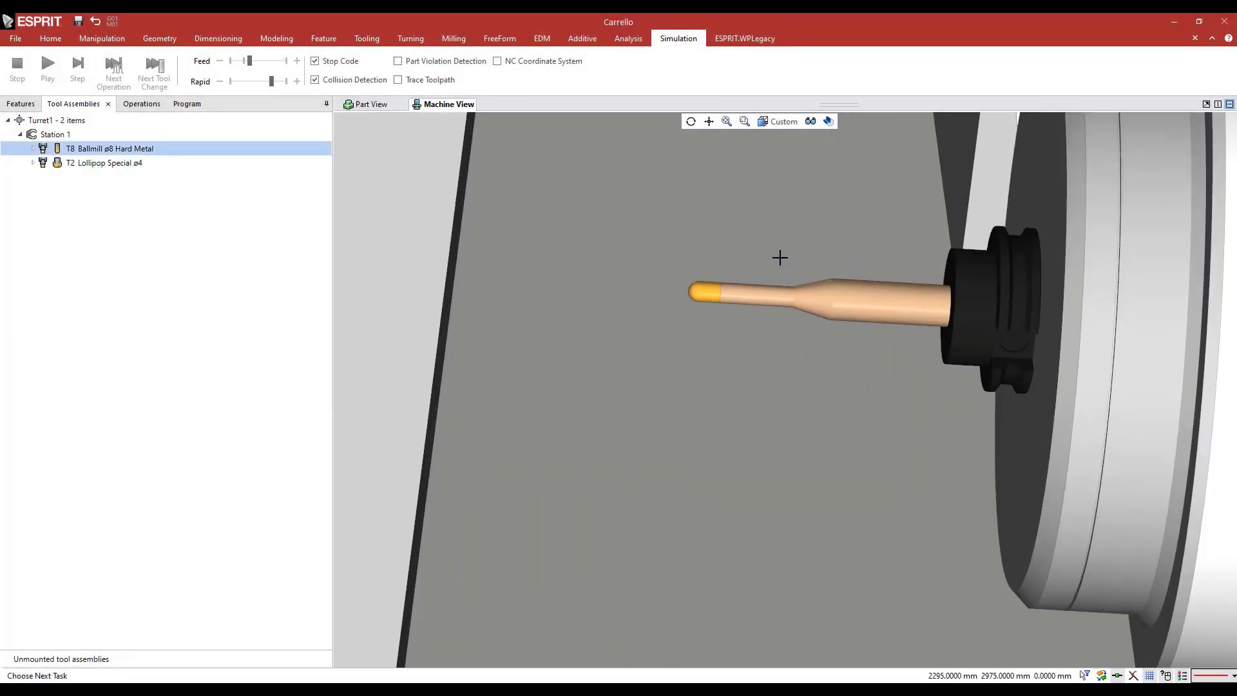
click(78, 165)
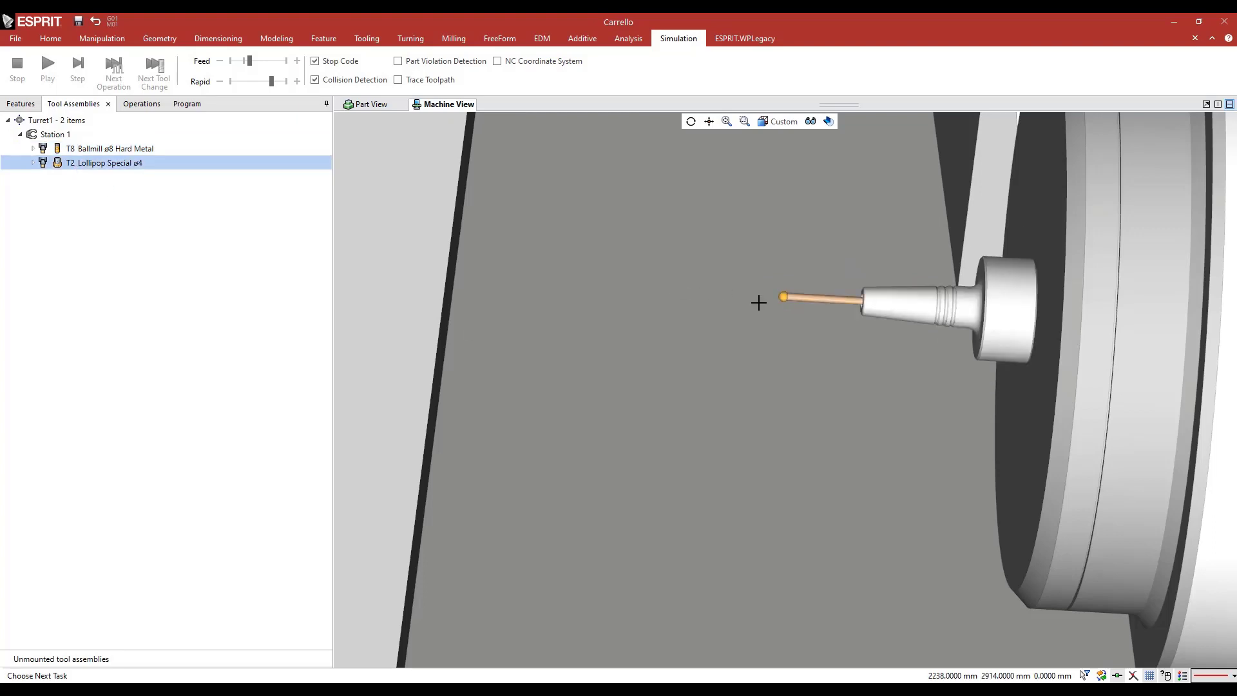
scroll(759, 302, up, 6)
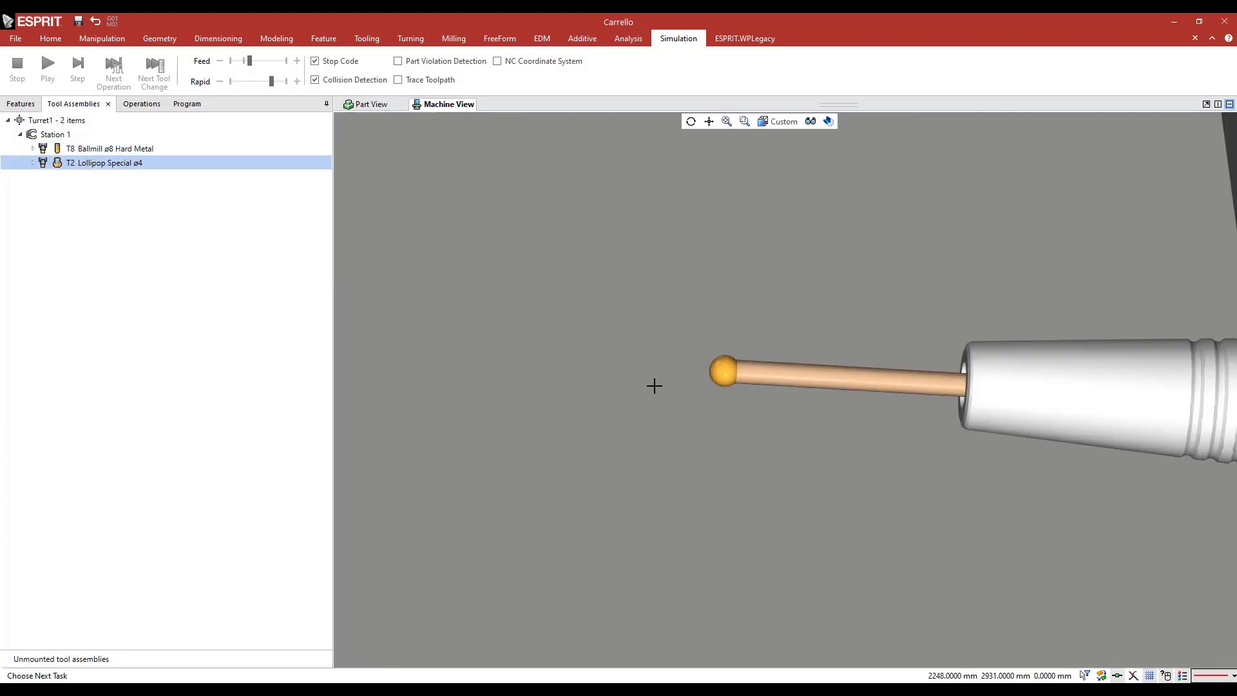
scroll(654, 386, down, 6)
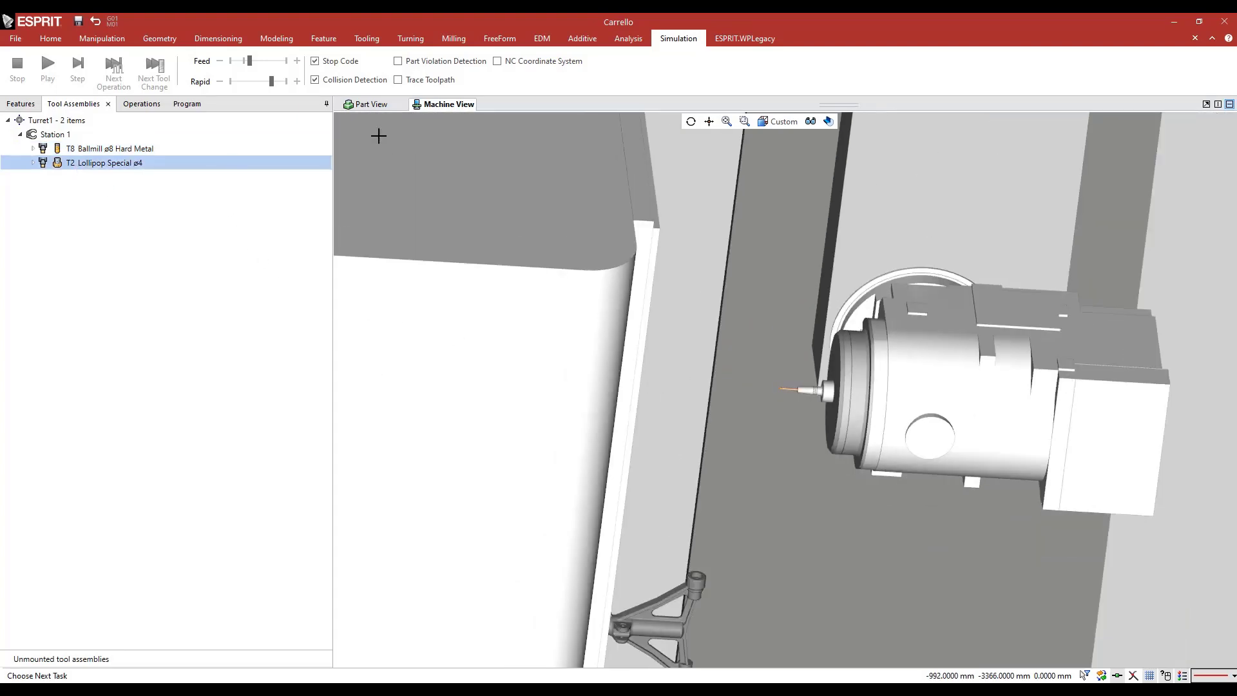
Start a free form feature on the Carrello part and name it SIMPLE 5X COMPOSITE
click(357, 106)
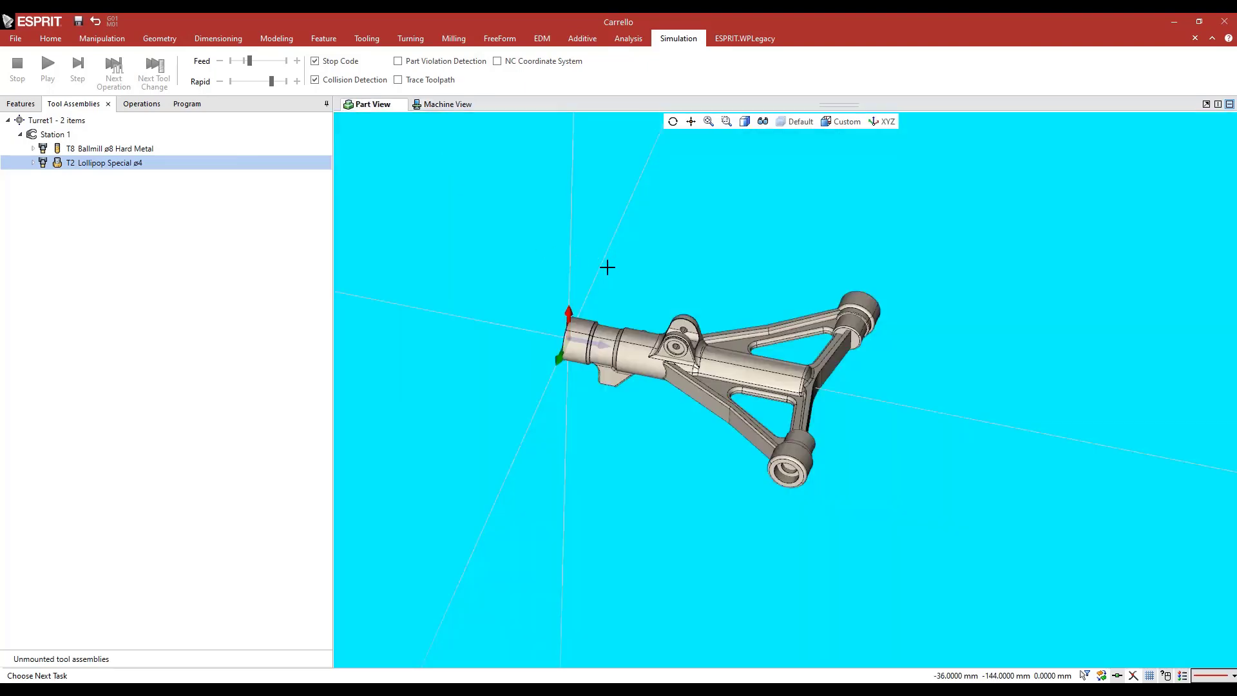
middle_drag(607, 268, 591, 274)
scroll(699, 299, up, 1)
mouse_move(699, 299)
middle_down()
mouse_move(687, 315)
mouse_move(684, 292)
middle_up()
click(315, 40)
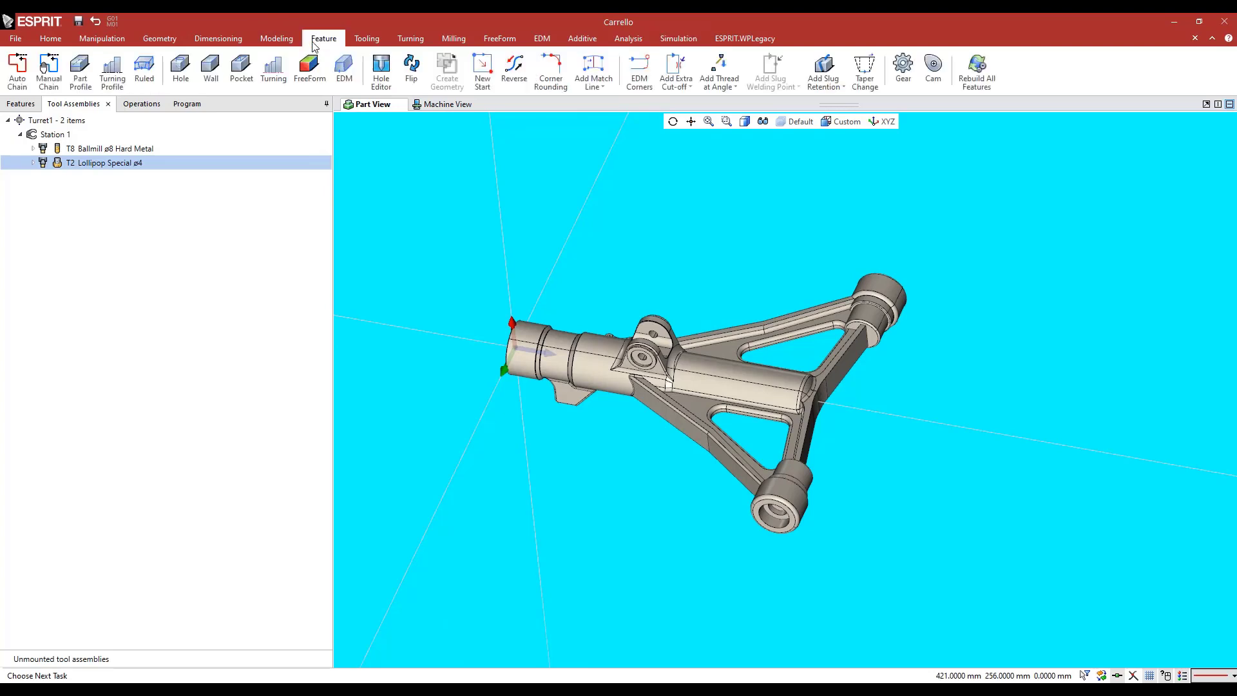
click(309, 64)
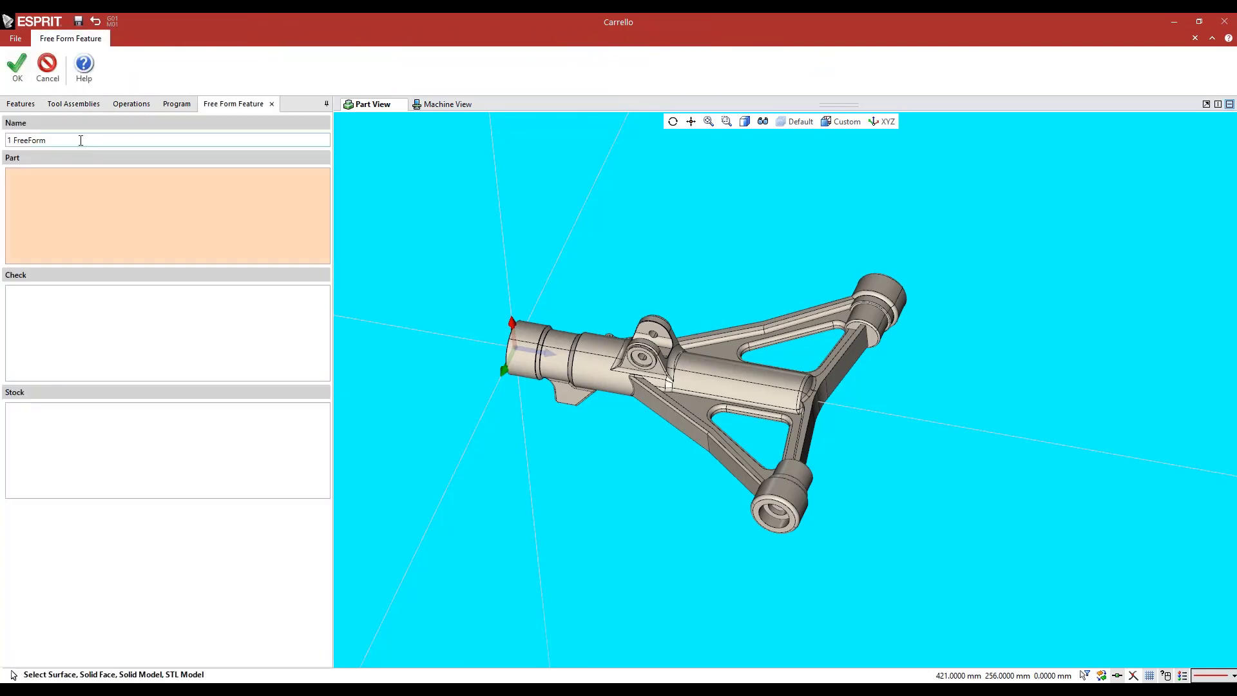
text(SIMPLE 5X COMPOSITE)
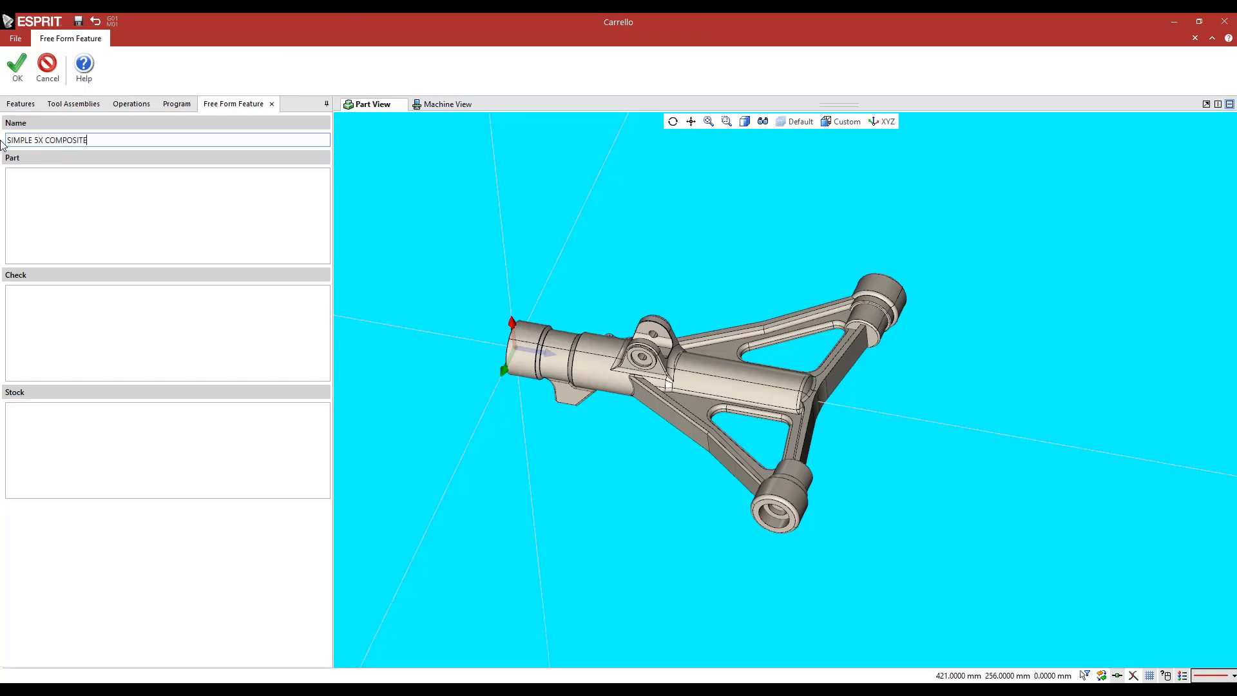
Add the four outer faces of the crossbar between the two end bosses as the feature's part faces
click(147, 231)
middle_drag(617, 265, 598, 259)
scroll(774, 424, up, 4)
click(825, 433)
click(825, 433)
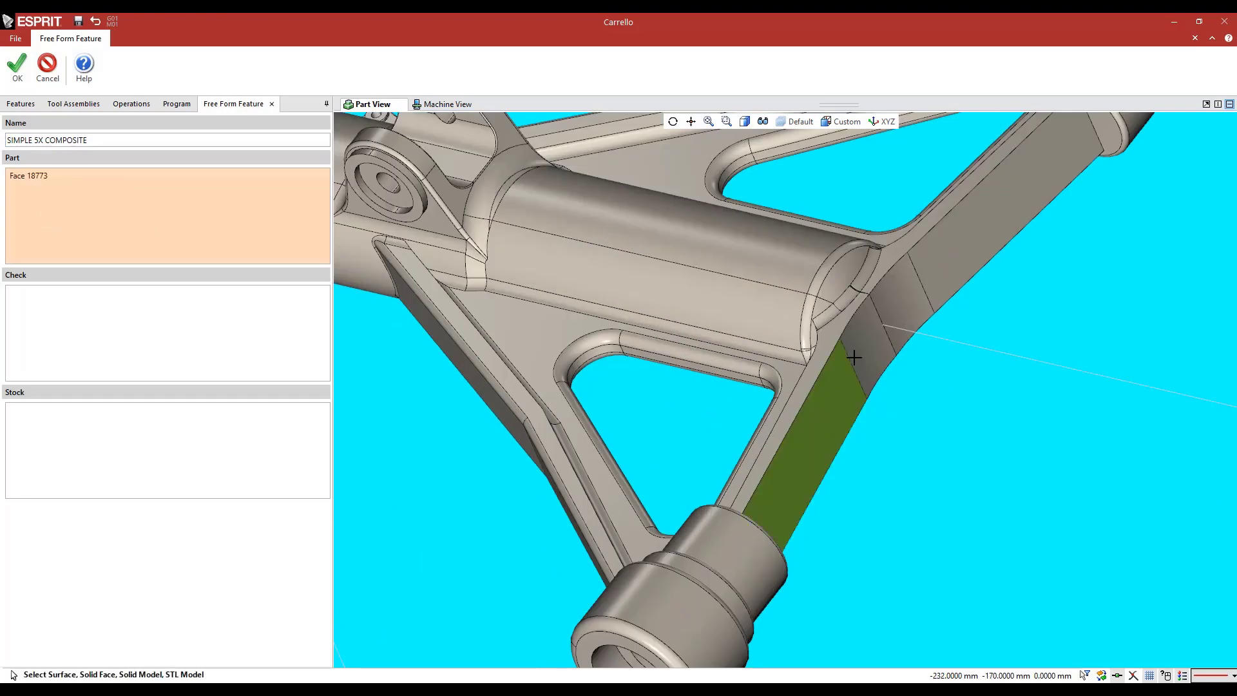
click(906, 284)
click(1000, 213)
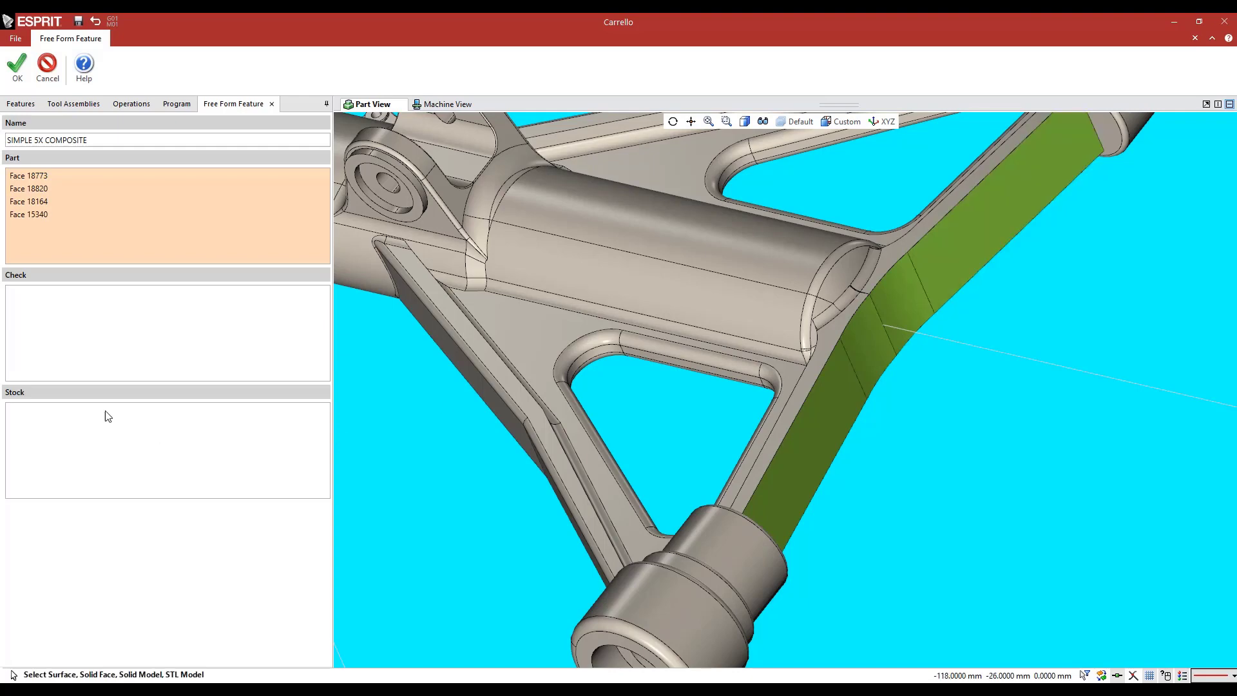
Add the whole Carrello solid as the feature's check geometry and create the feature
click(118, 360)
click(606, 215)
click(603, 213)
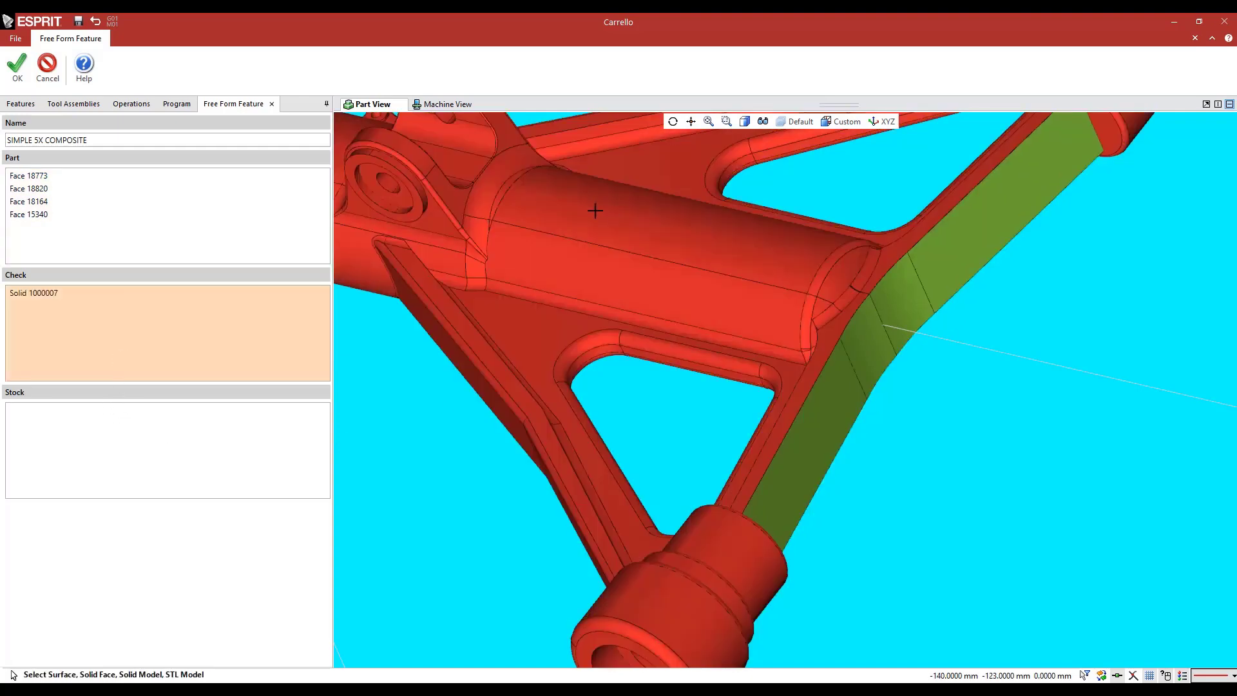
click(18, 64)
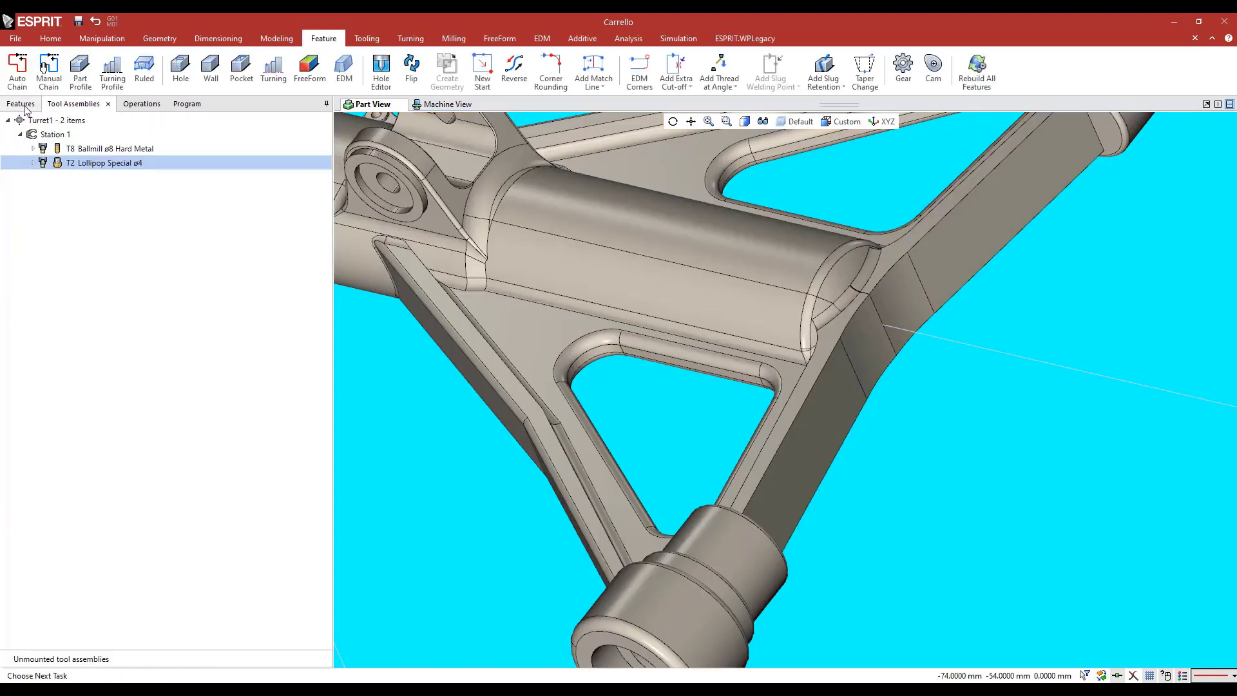
Start a Composite operation on the SIMPLE 5X COMPOSITE feature, named 5X COMPOSITE SIMPLE, using the Ballmill ø8 Hard Metal tool
click(60, 188)
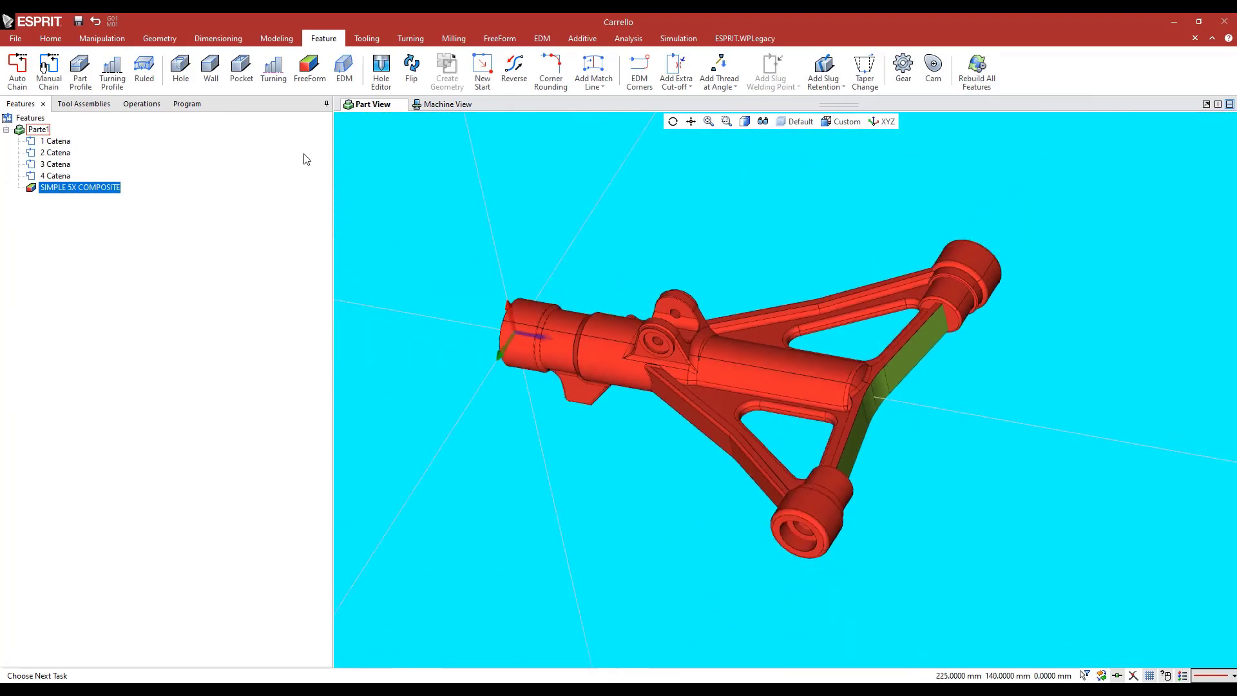
click(455, 39)
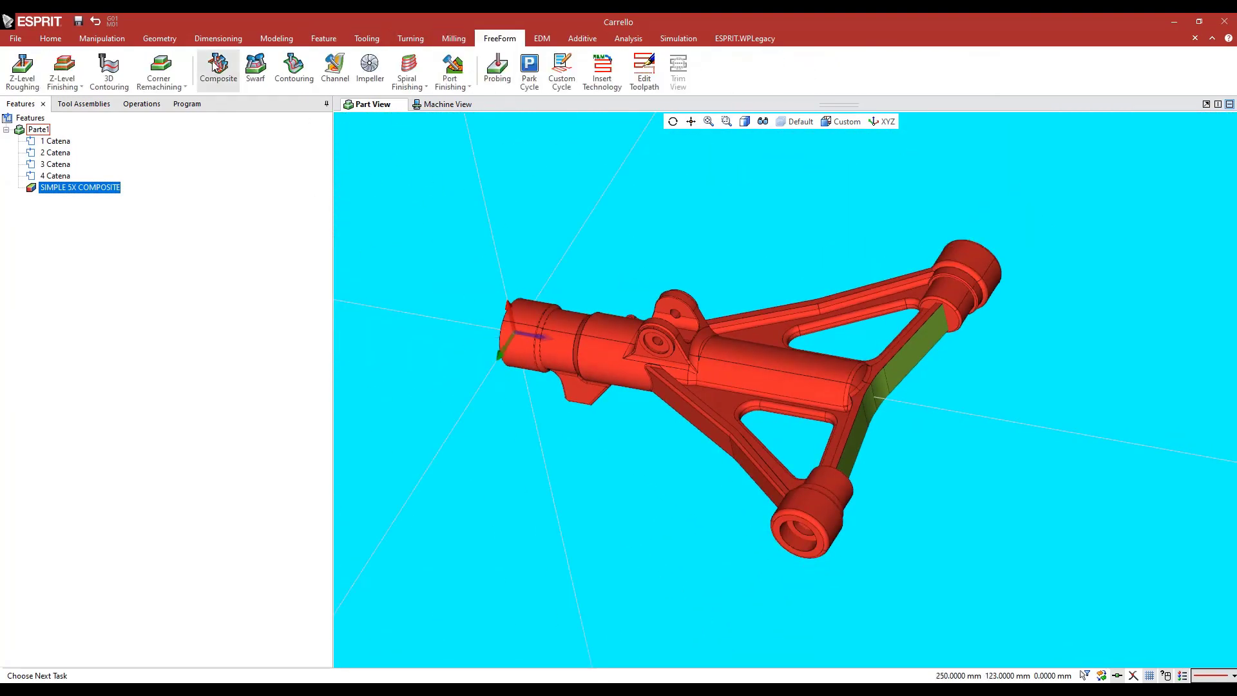
click(217, 63)
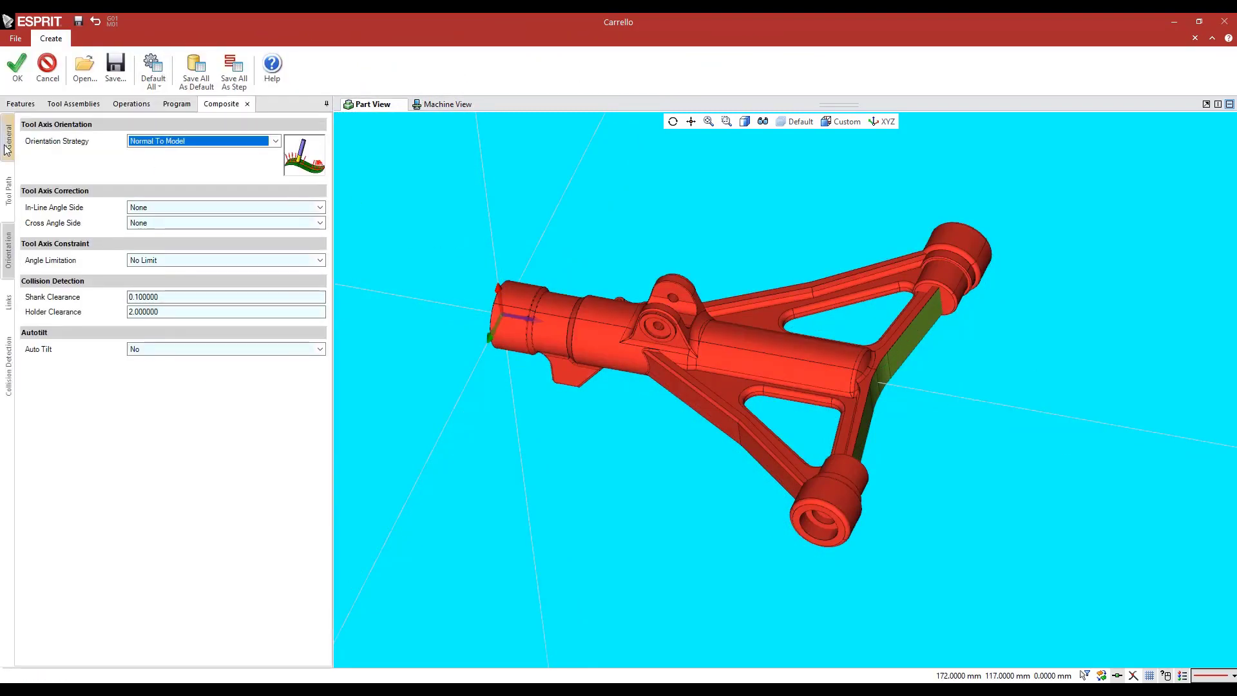
click(7, 141)
click(58, 143)
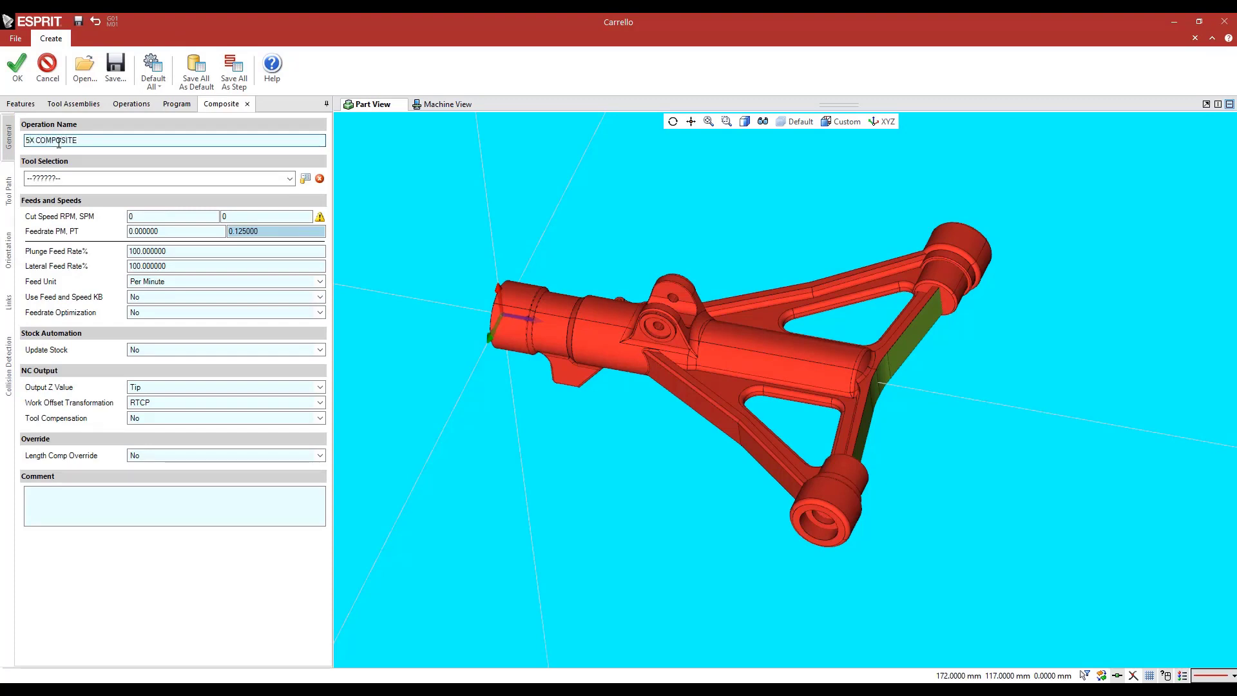
click(289, 180)
click(69, 195)
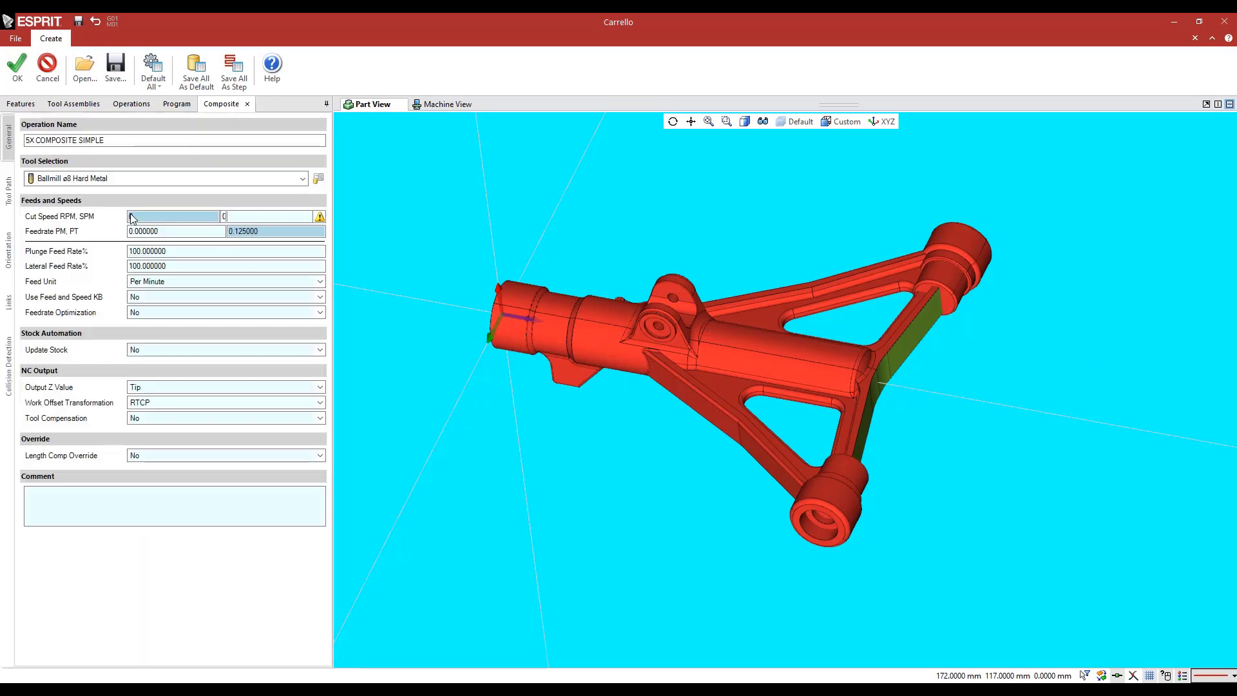
Set the composite operation's cut speed to 5000 RPM and its feedrate to 1200 per minute
click(153, 217)
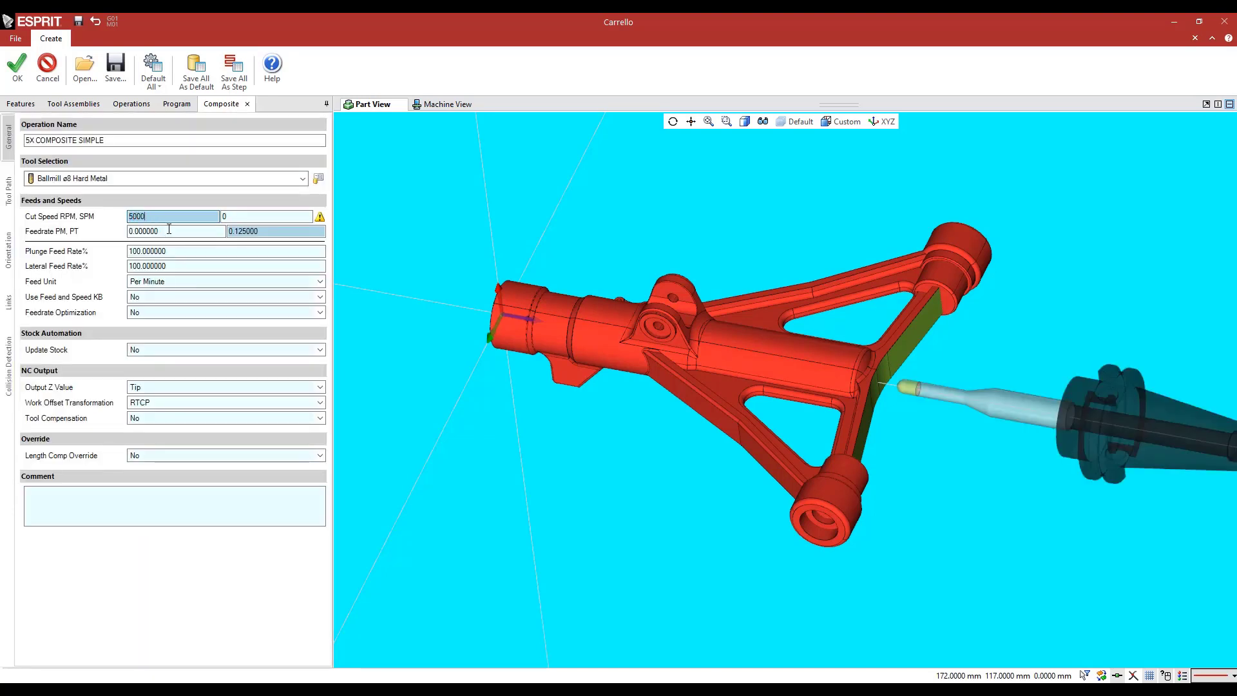
click(169, 229)
text(120)
middle_drag(702, 224, 656, 227)
Assign the crossbar's outer face beside the nearer end boss as the parametric pattern's drive surface, and reduce the step increment
click(10, 193)
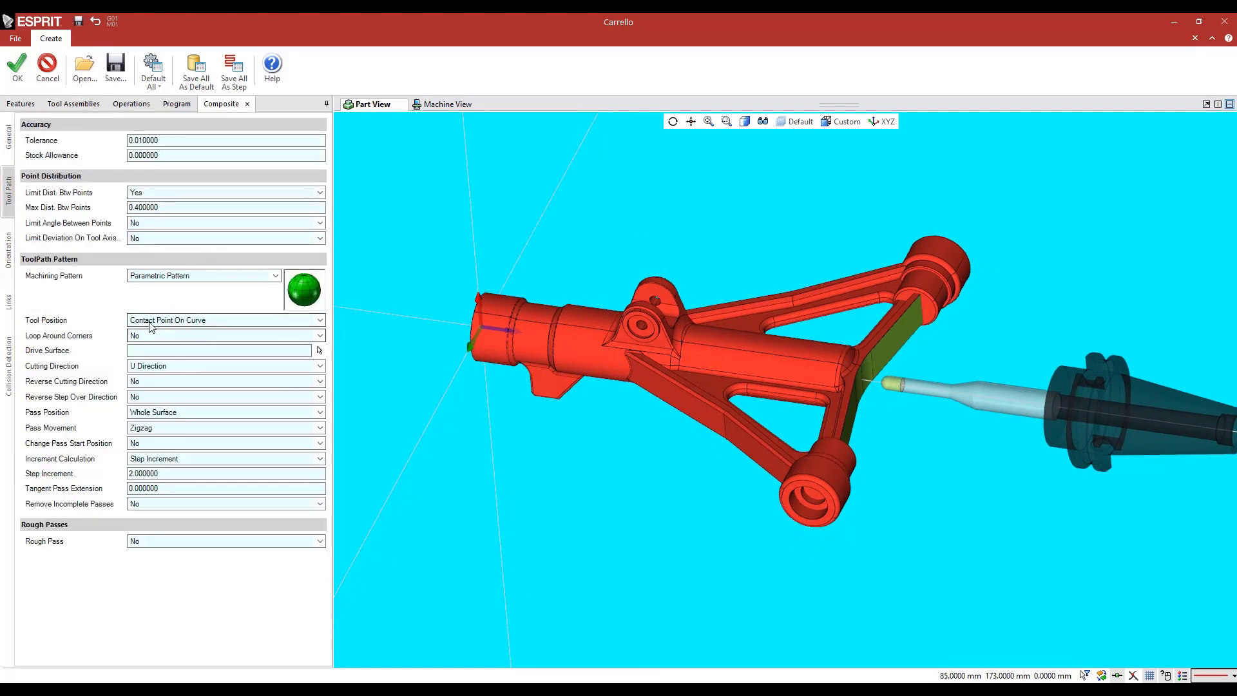
click(137, 350)
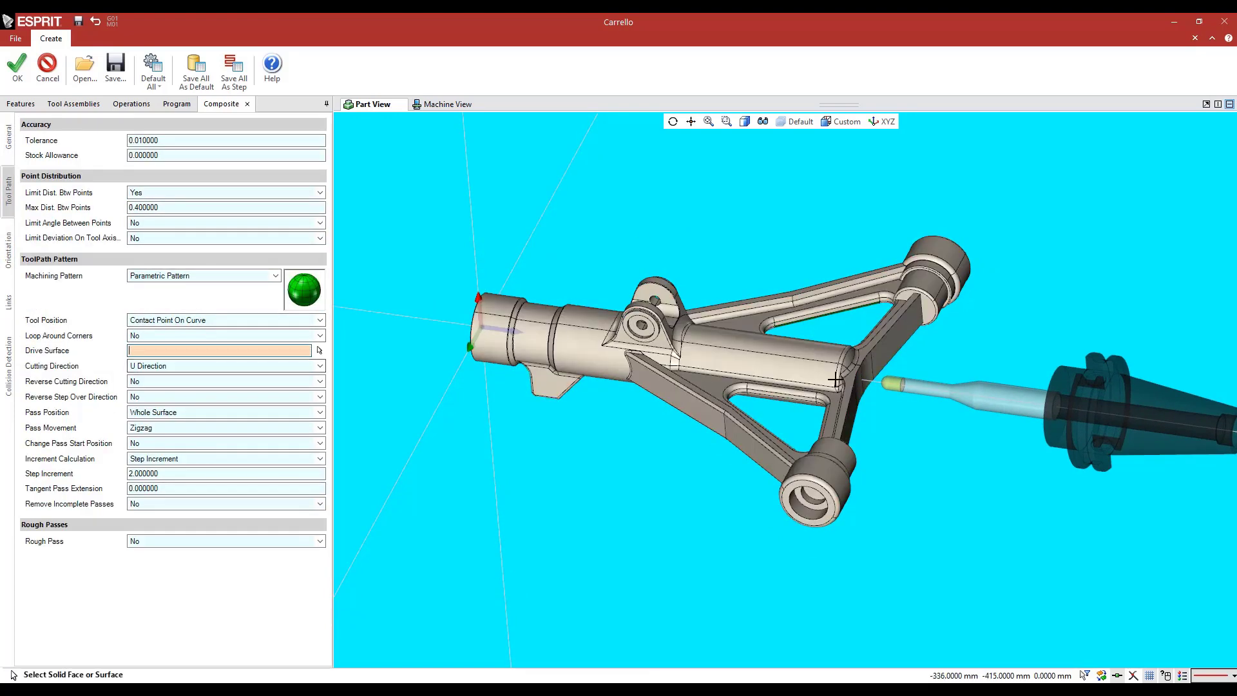
scroll(756, 385, up, 4)
middle_drag(755, 385, 831, 440)
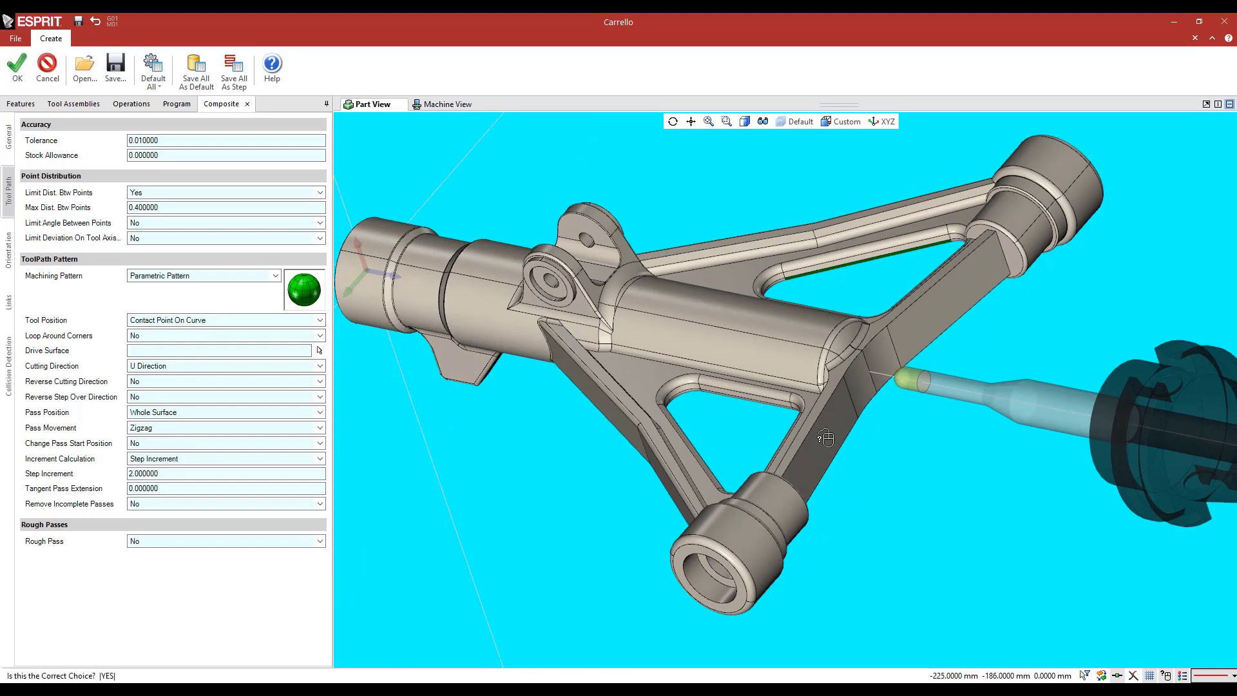
click(825, 438)
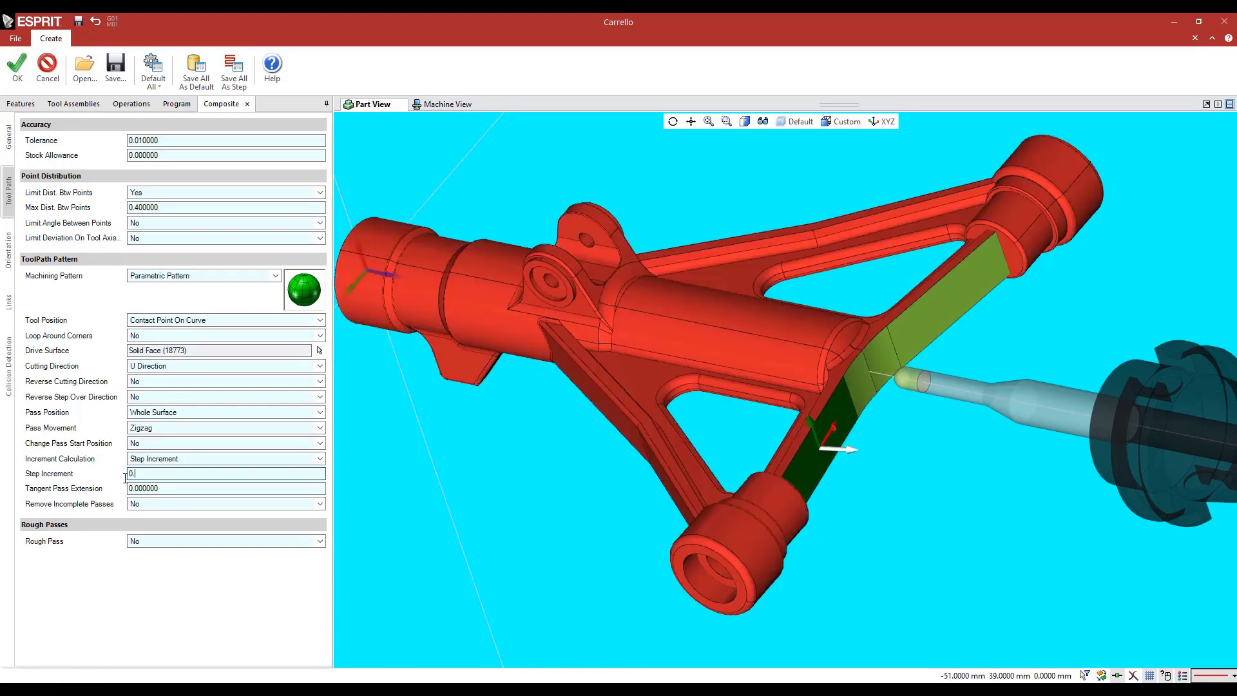
Keep the tool orientation strategy as Normal To Model and create the 5X COMPOSITE SIMPLE operation
click(8, 250)
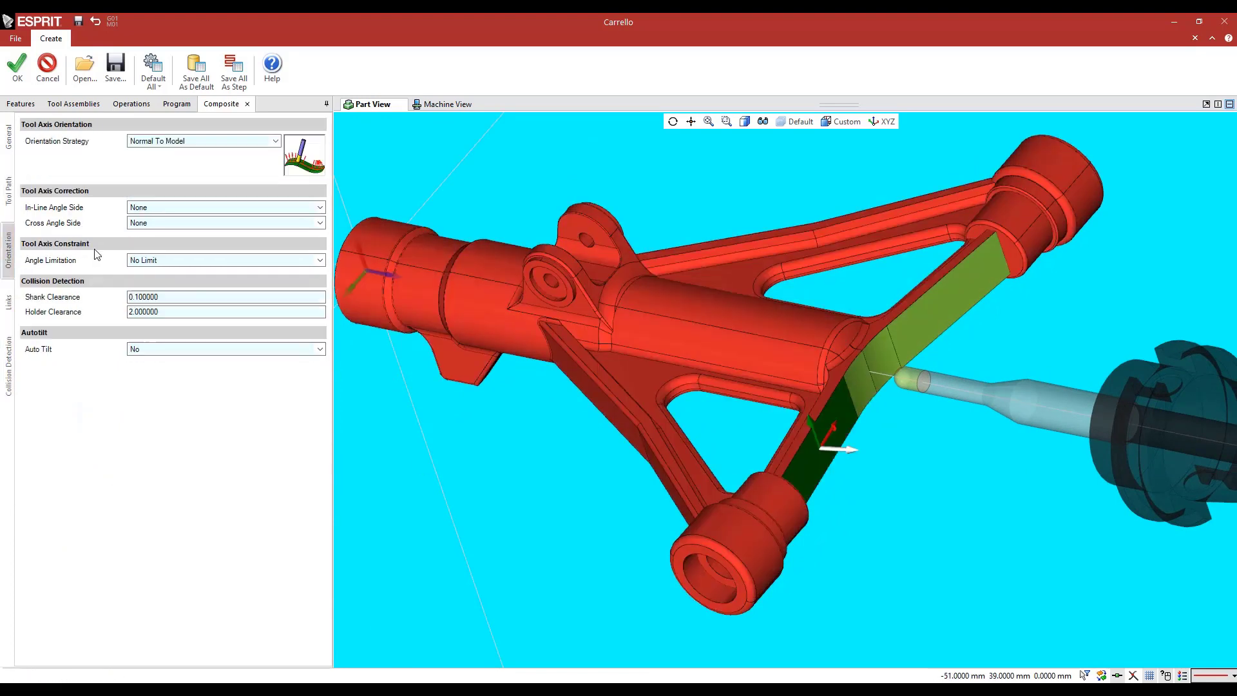
click(140, 146)
click(92, 163)
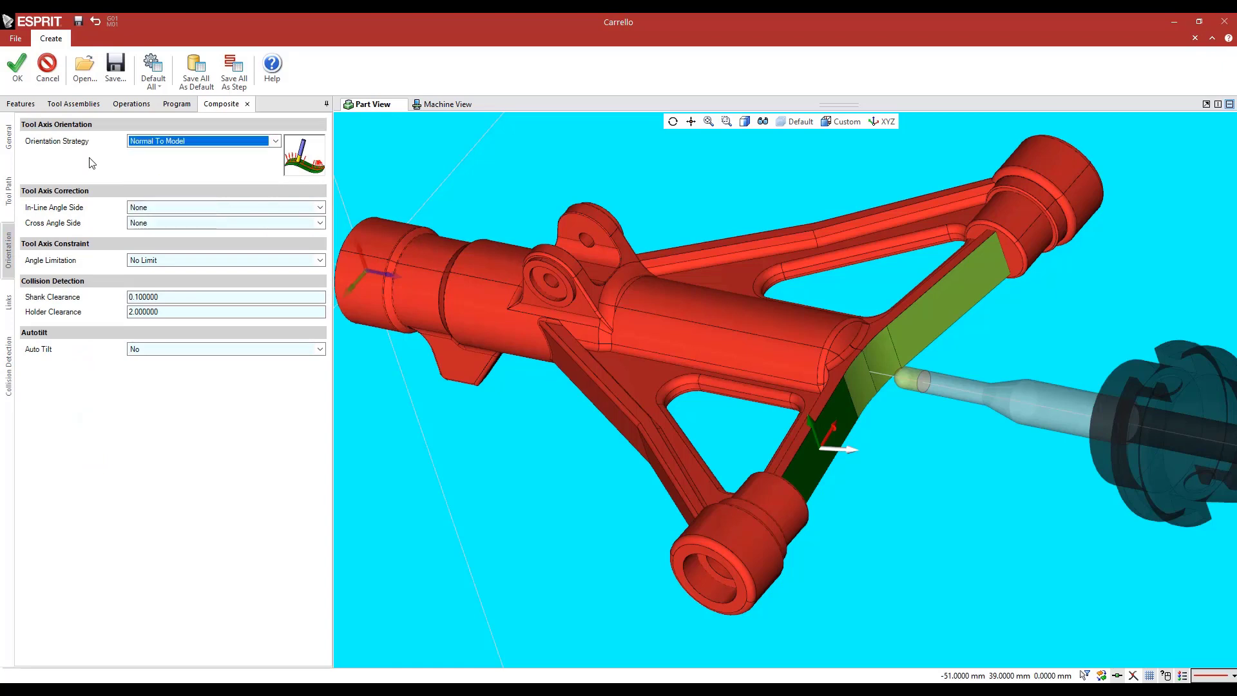
click(18, 64)
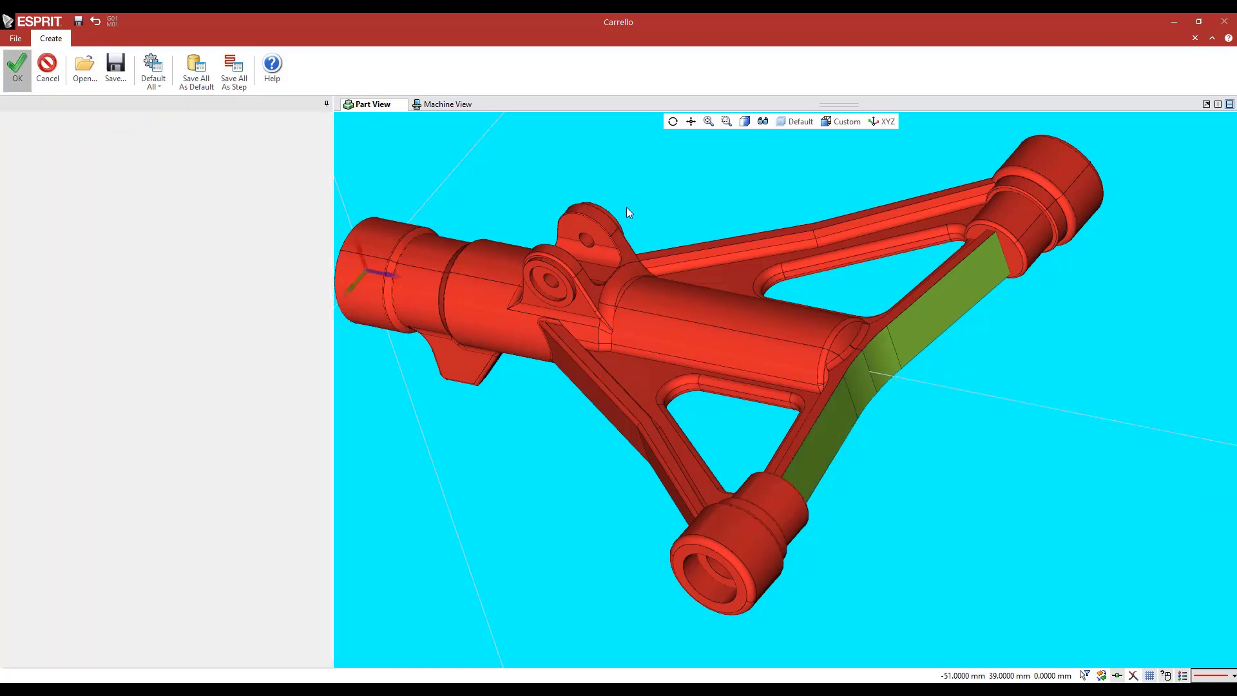
Examine the 5X COMPOSITE SIMPLE toolpath passes on the crossbar's outer faces up to the end boss
click(131, 104)
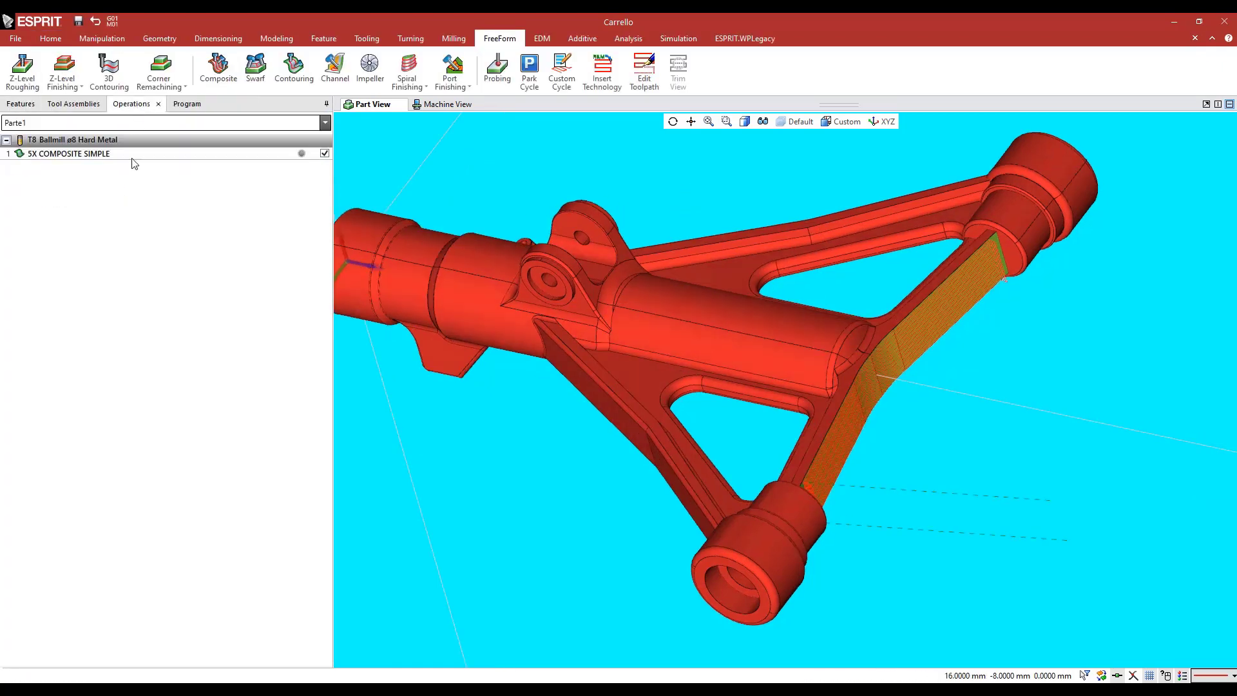
scroll(997, 229, up, 7)
scroll(996, 230, down, 9)
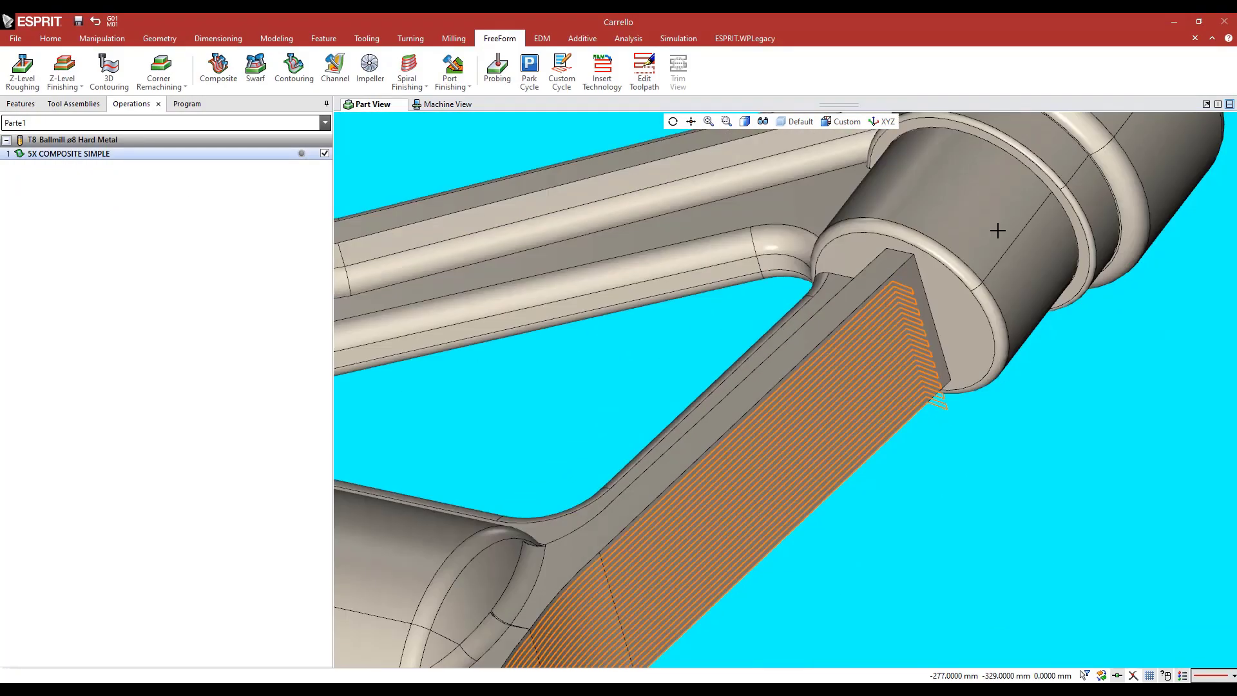
mouse_move(748, 353)
middle_down()
mouse_move(768, 343)
mouse_move(737, 342)
middle_up()
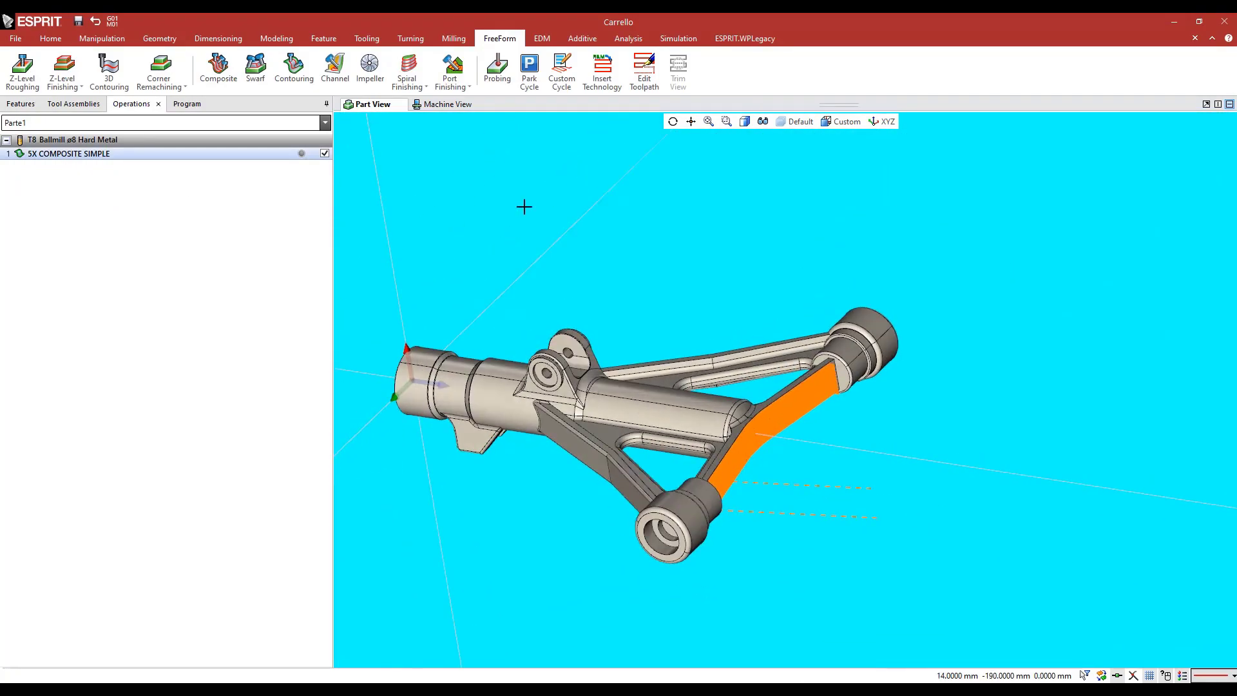
Simulate the 5X COMPOSITE SIMPLE operation on the machine, checking the head motion along the crossbar with a faster simulation feed, and stop it
click(175, 105)
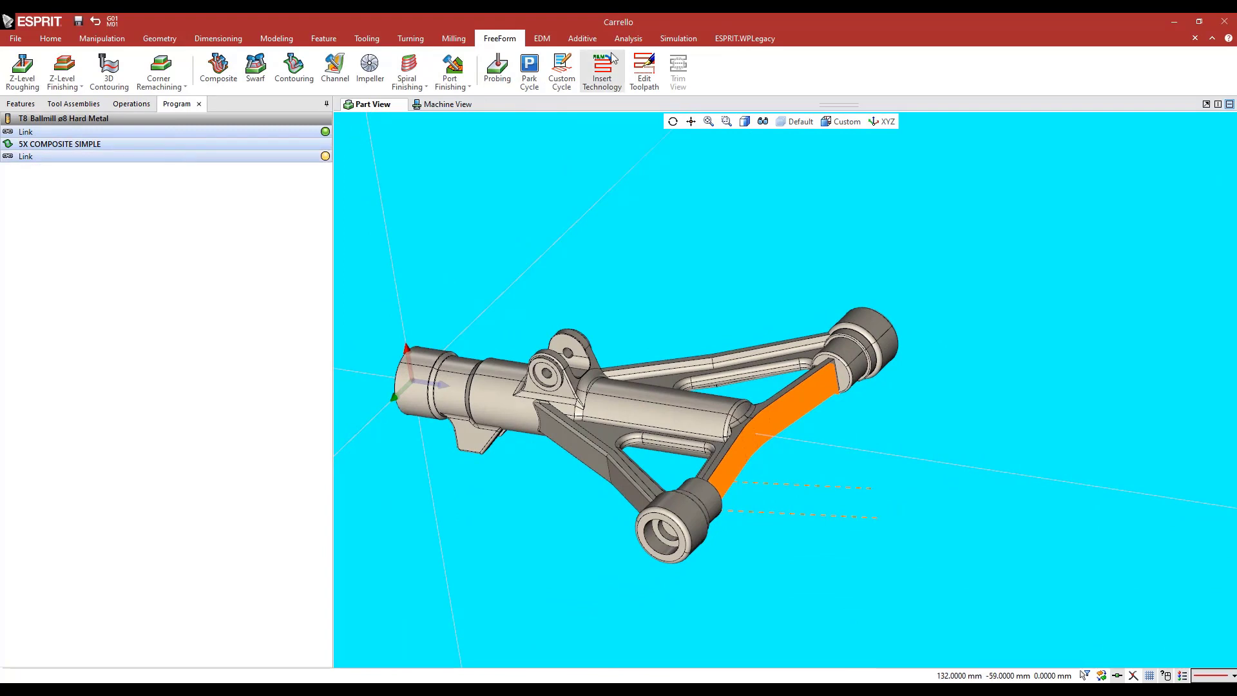
click(76, 78)
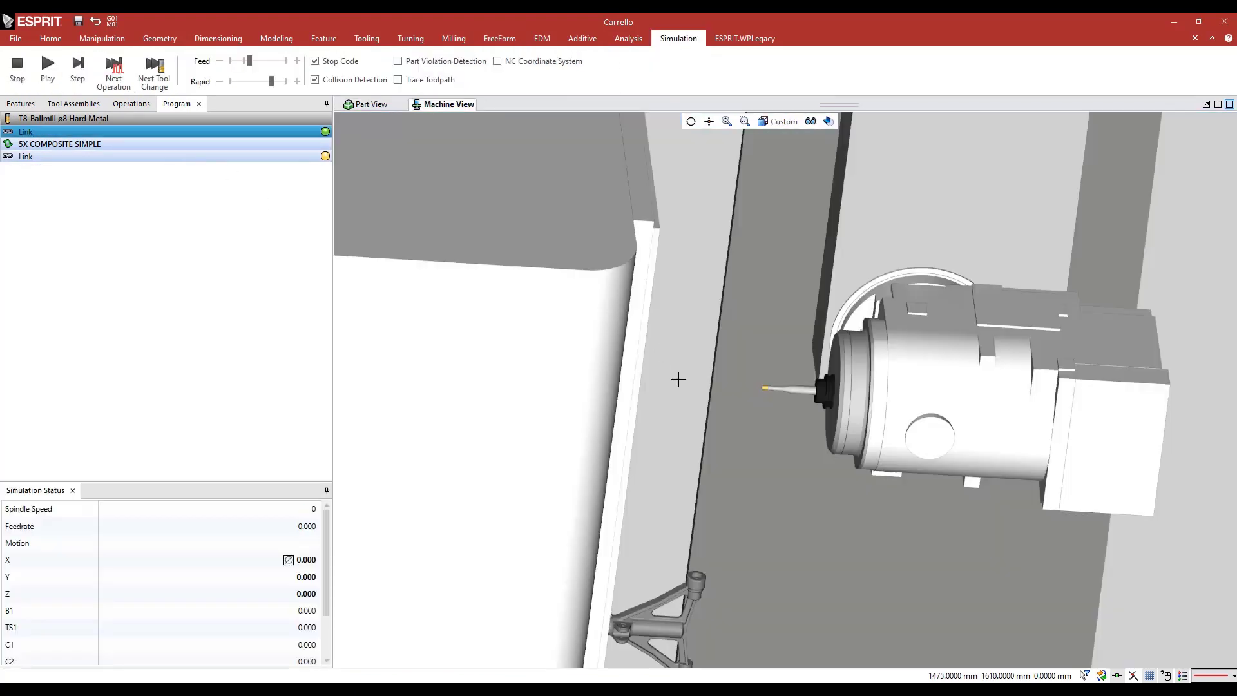
middle_drag(675, 380, 639, 311)
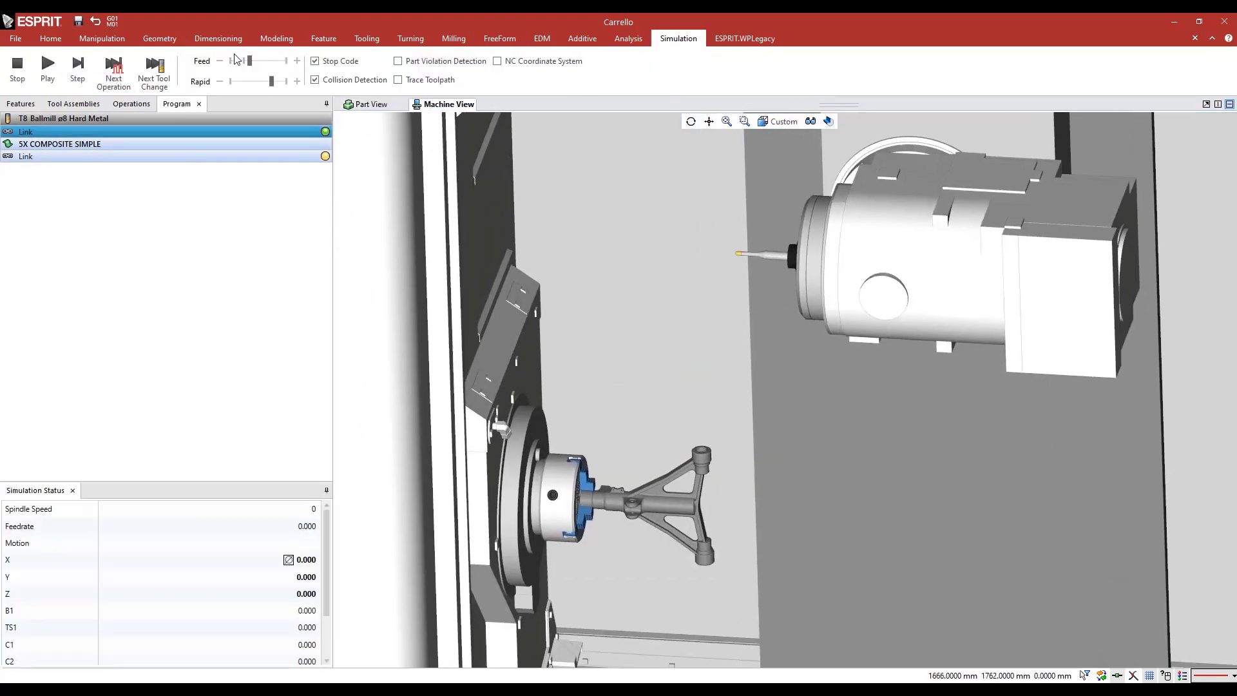
click(47, 64)
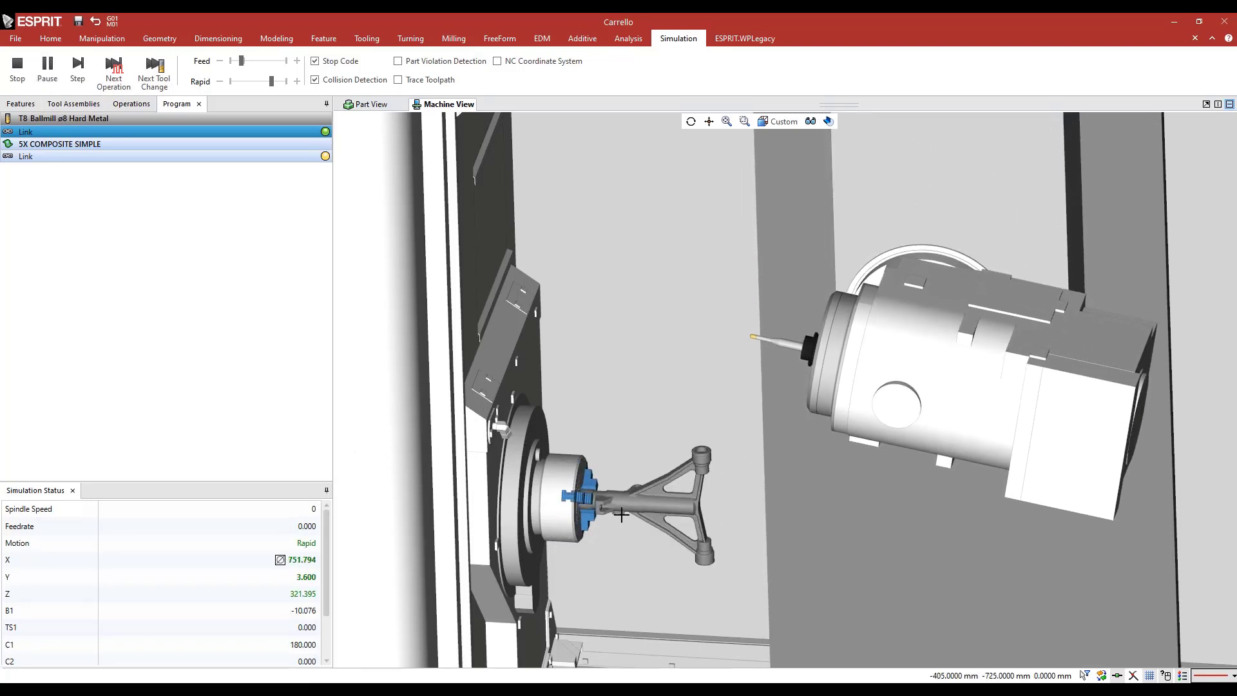
scroll(664, 531, down, 3)
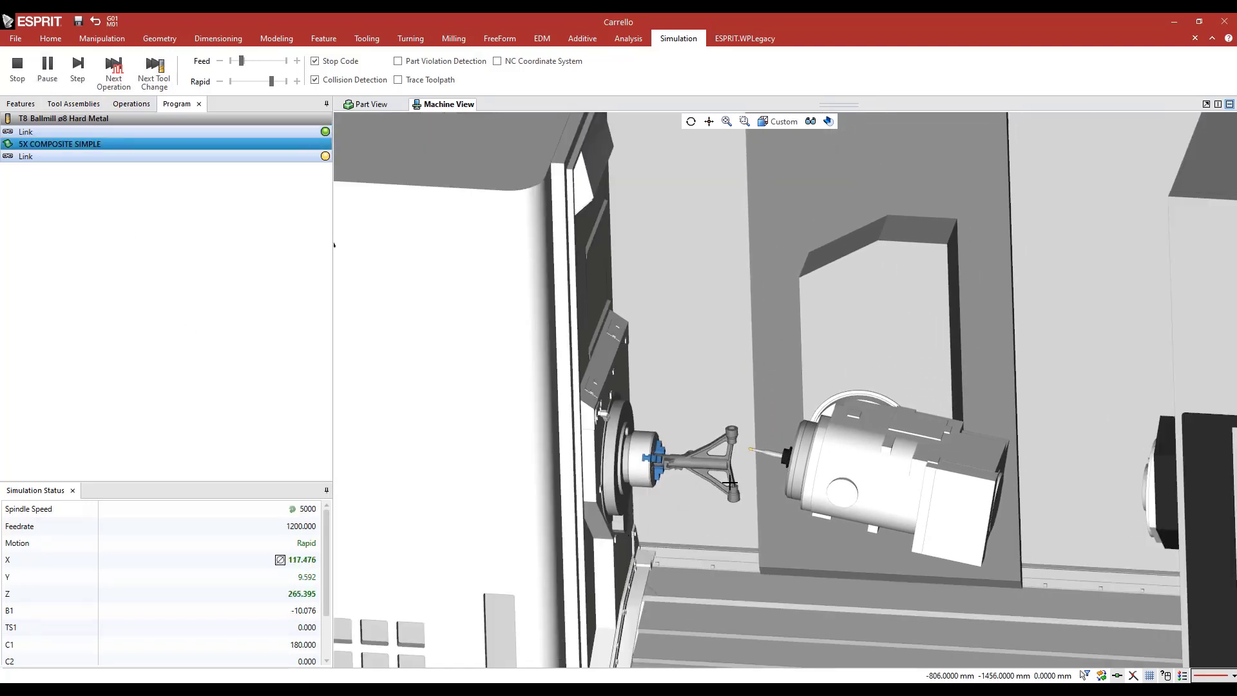
scroll(664, 530, up, 5)
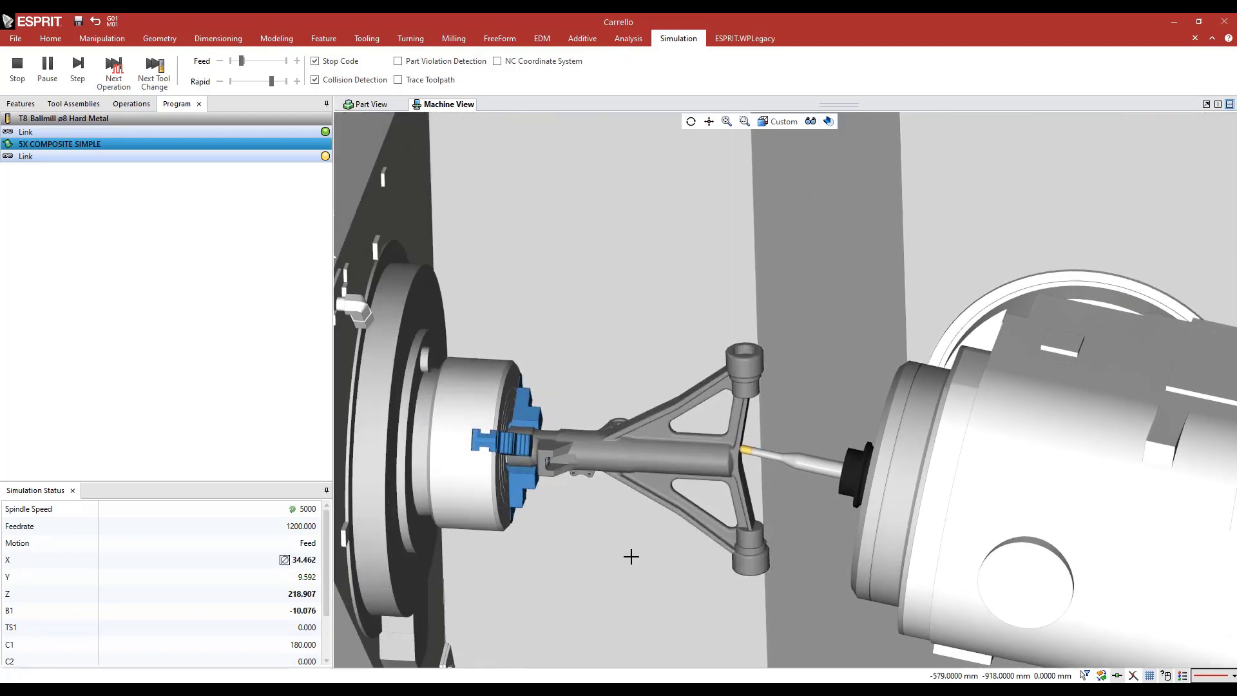
scroll(631, 557, down, 3)
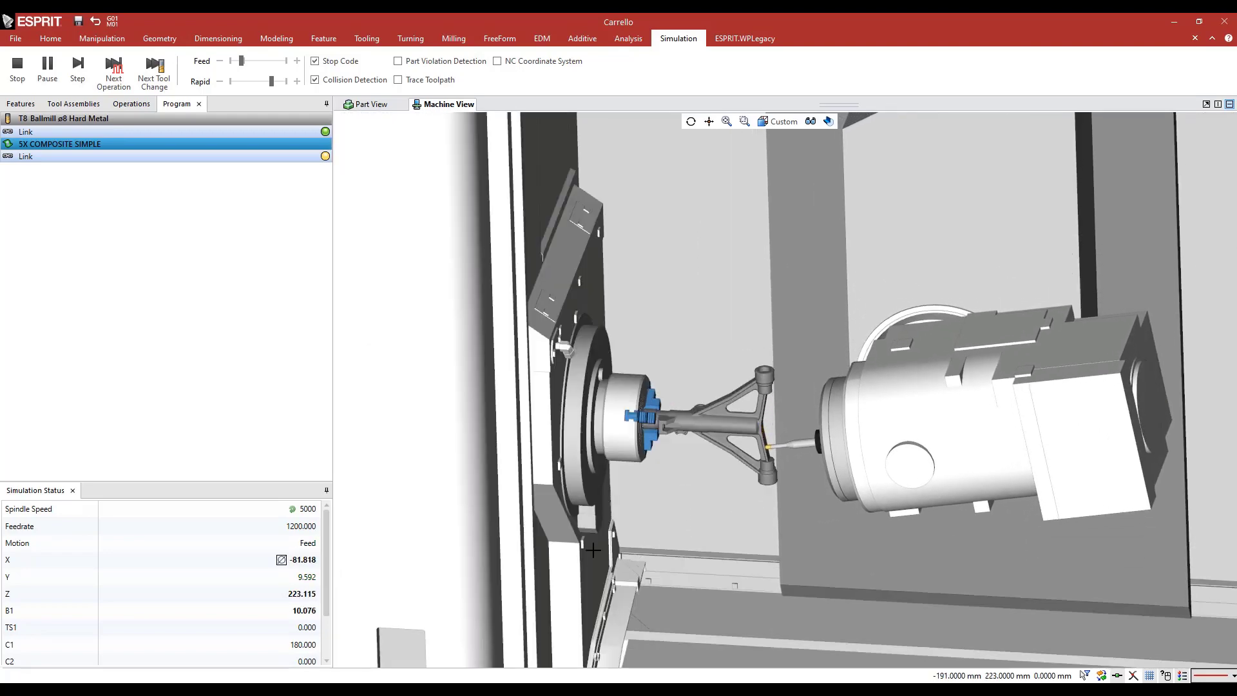
drag(242, 61, 256, 64)
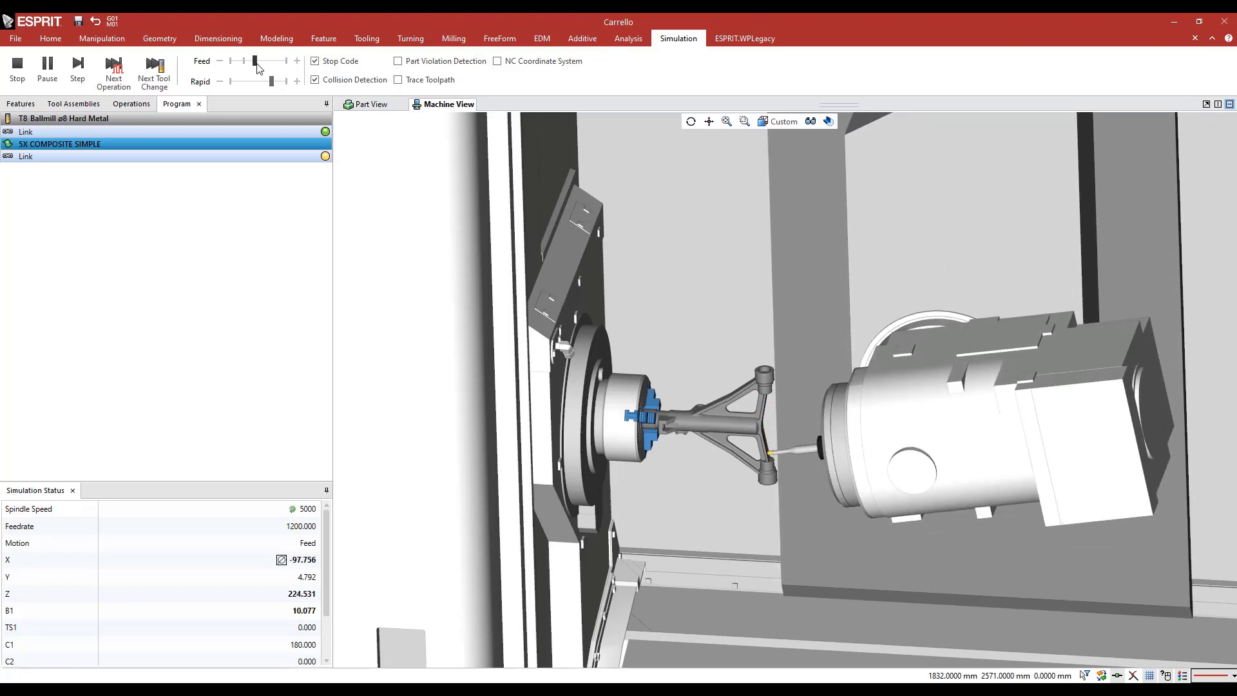
click(17, 71)
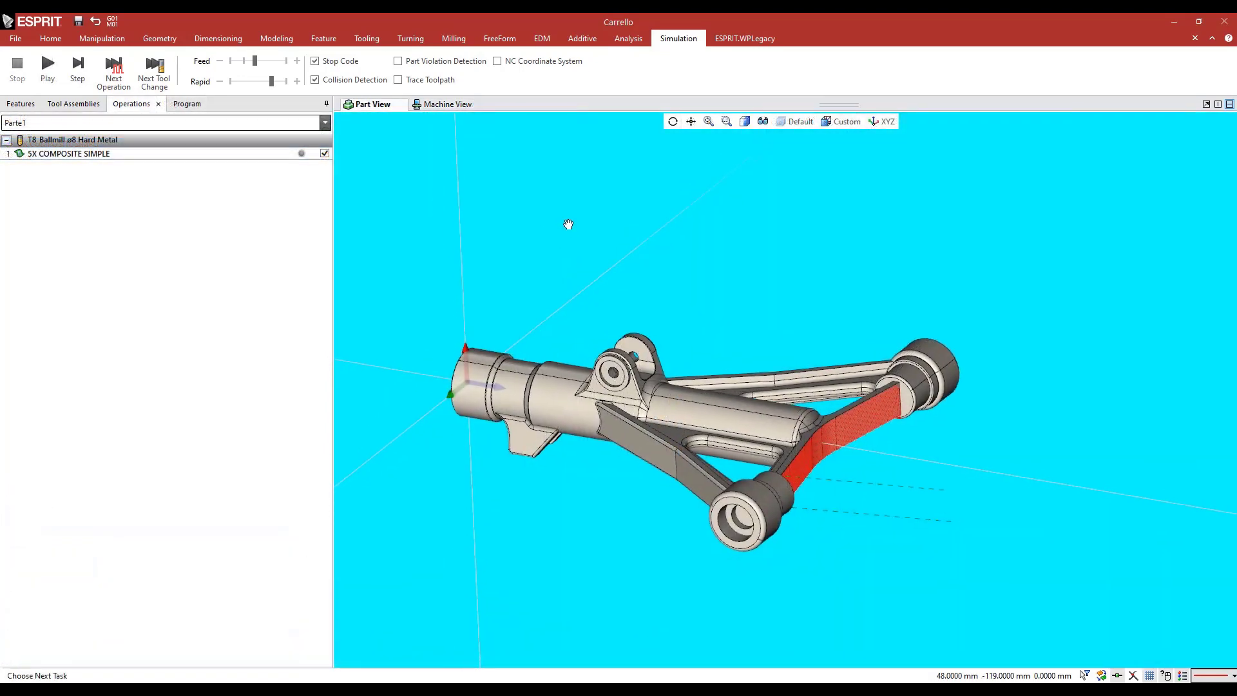
Reopen the 5X COMPOSITE SIMPLE operation and change its tool orientation strategy to Through Point
click(82, 156)
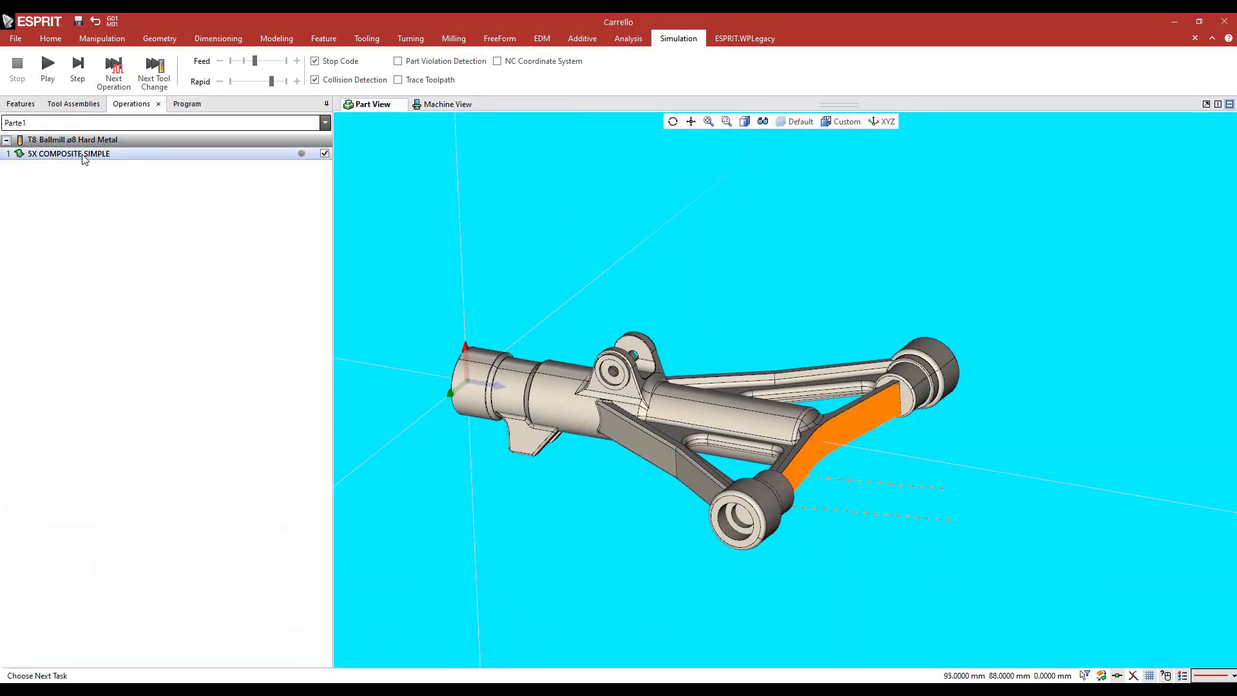
double_click(84, 155)
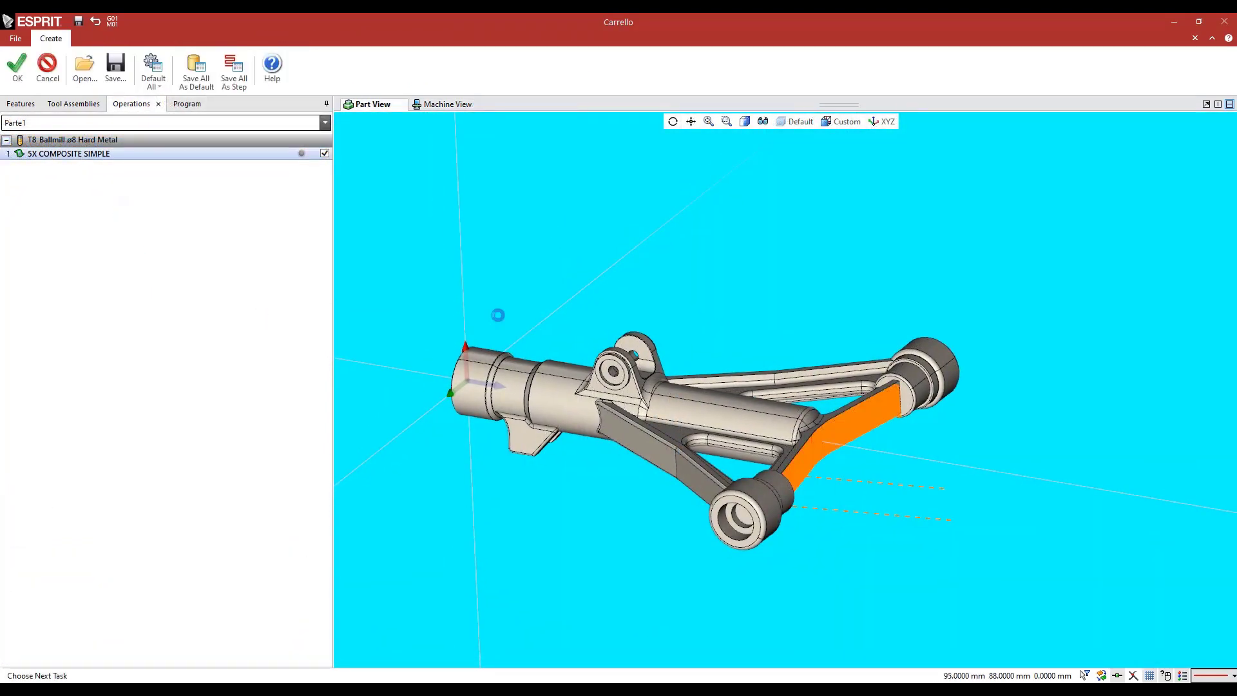
middle_drag(651, 265, 651, 286)
click(147, 143)
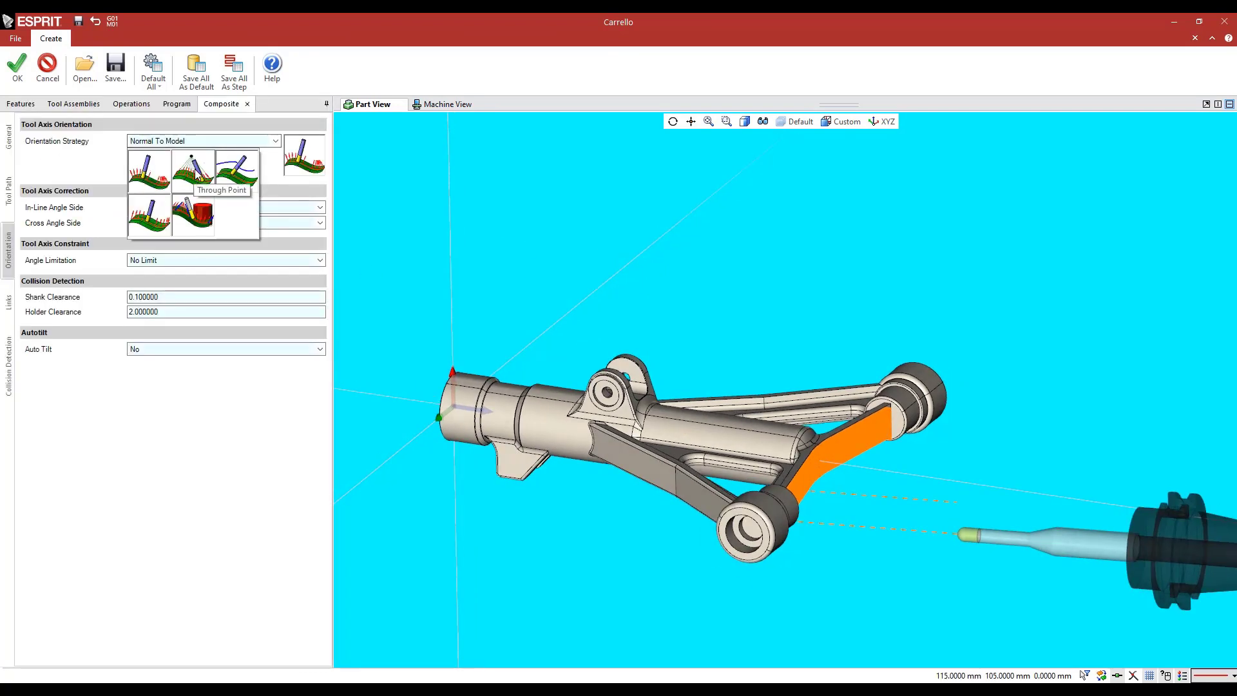
click(194, 170)
Show the point for composite layer, pick its point at X 150, Y 0, Z 270 as the through point, and regenerate the operation
click(170, 184)
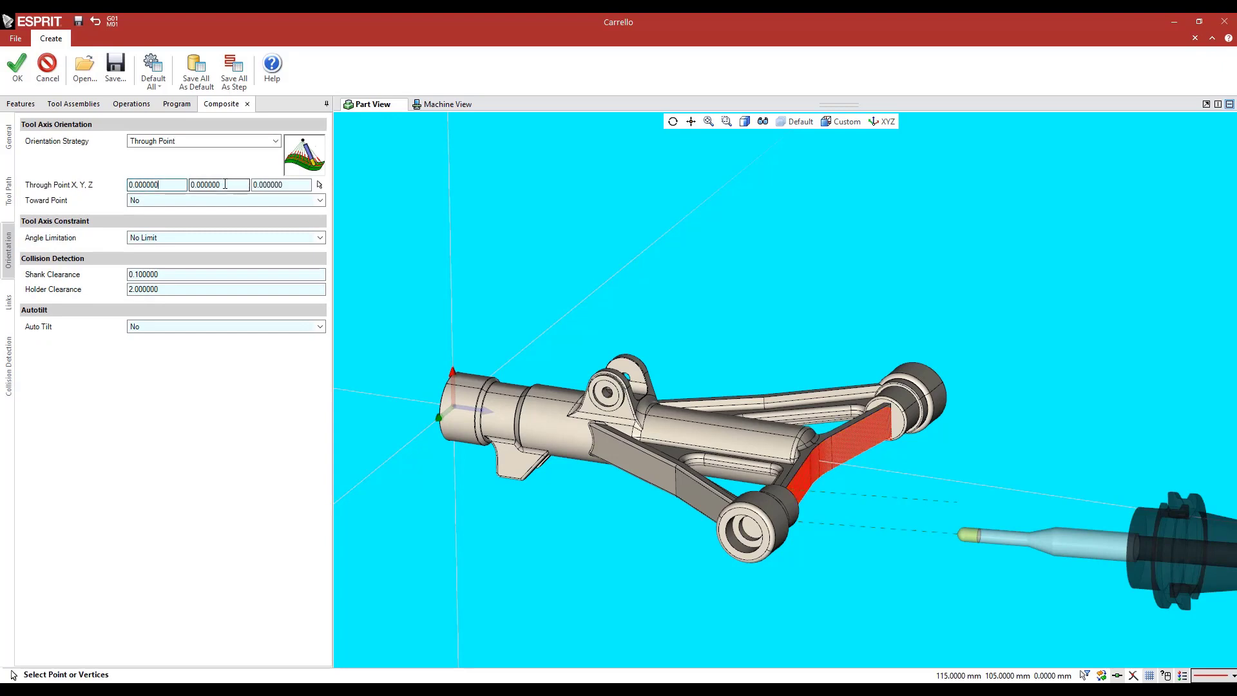
click(807, 122)
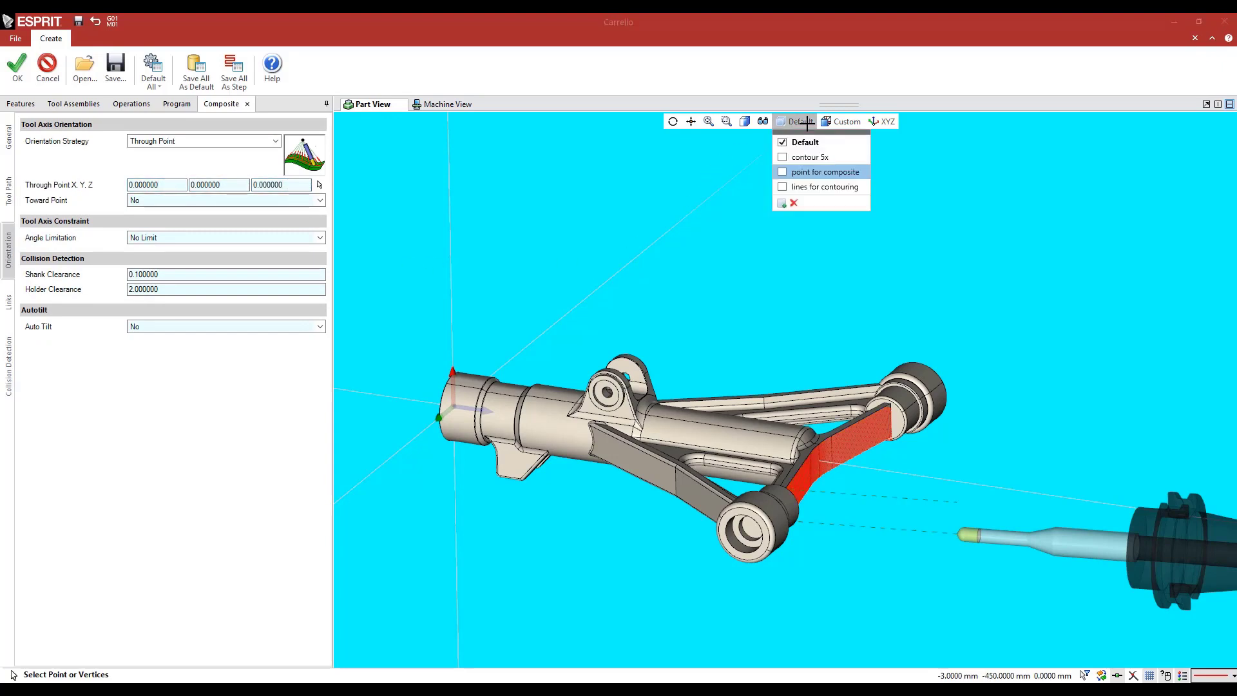
click(727, 282)
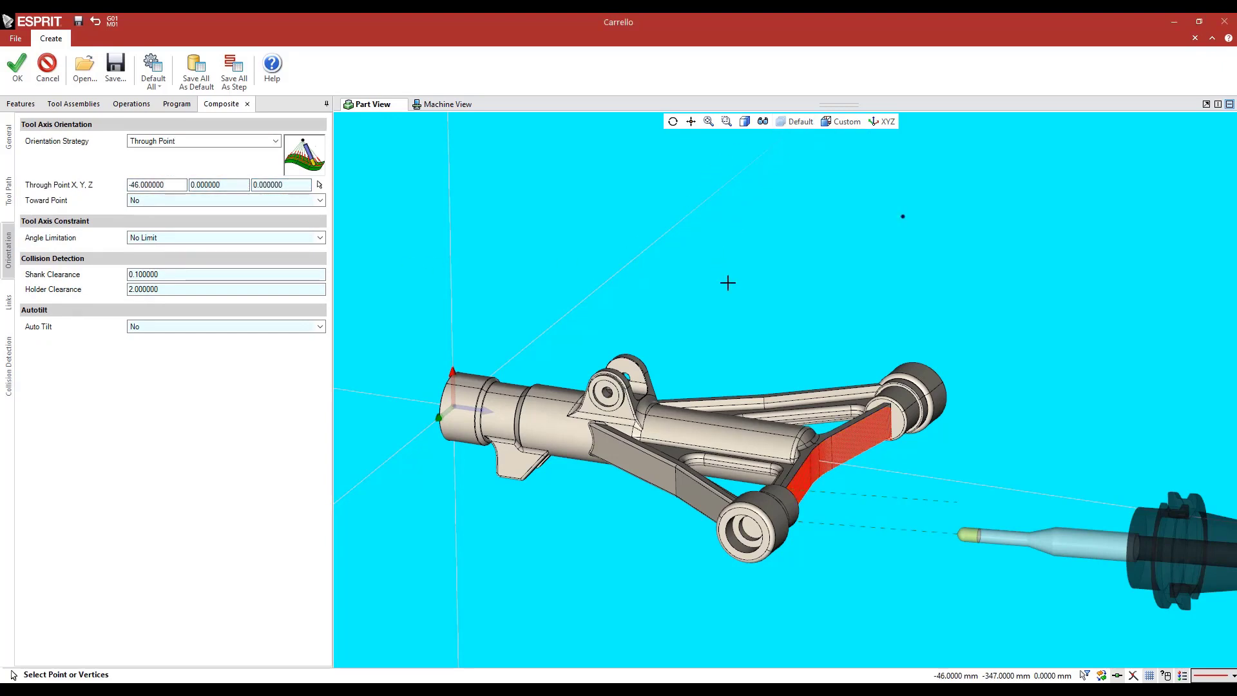
middle_drag(613, 366, 646, 361)
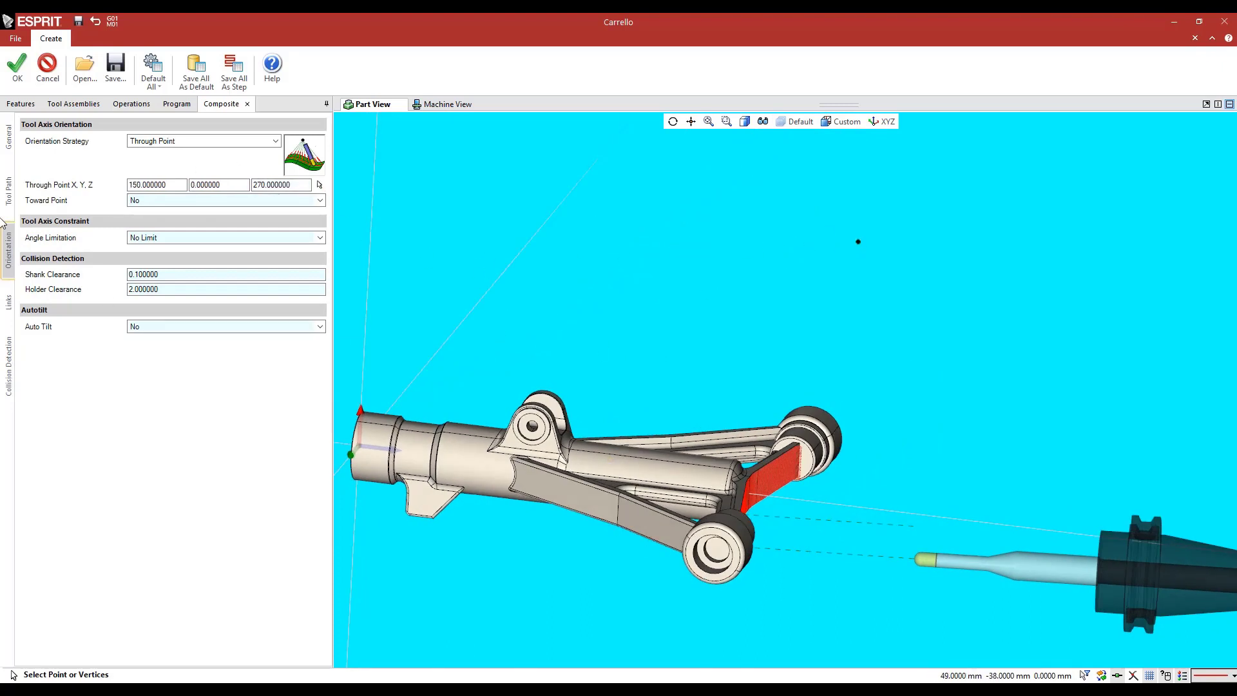
click(16, 65)
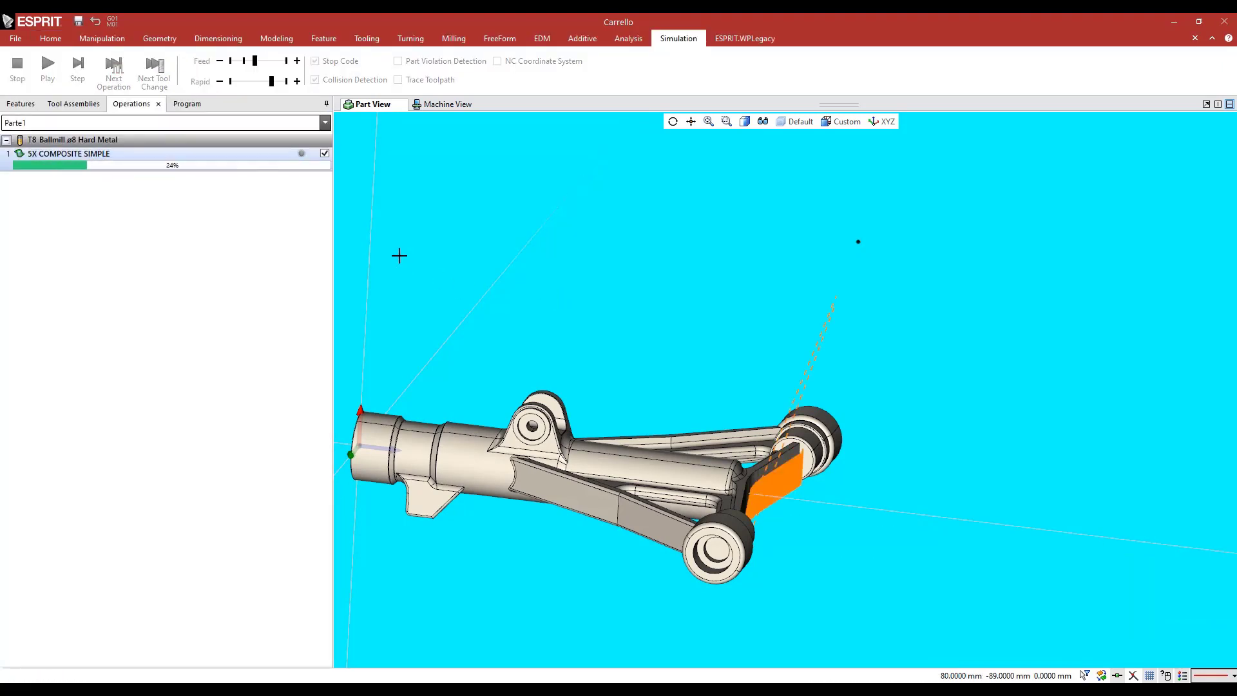
Simulate the through-point version of 5X COMPOSITE SIMPLE on the machine, examining the tool tilt around the crossbar and end bosses
click(200, 102)
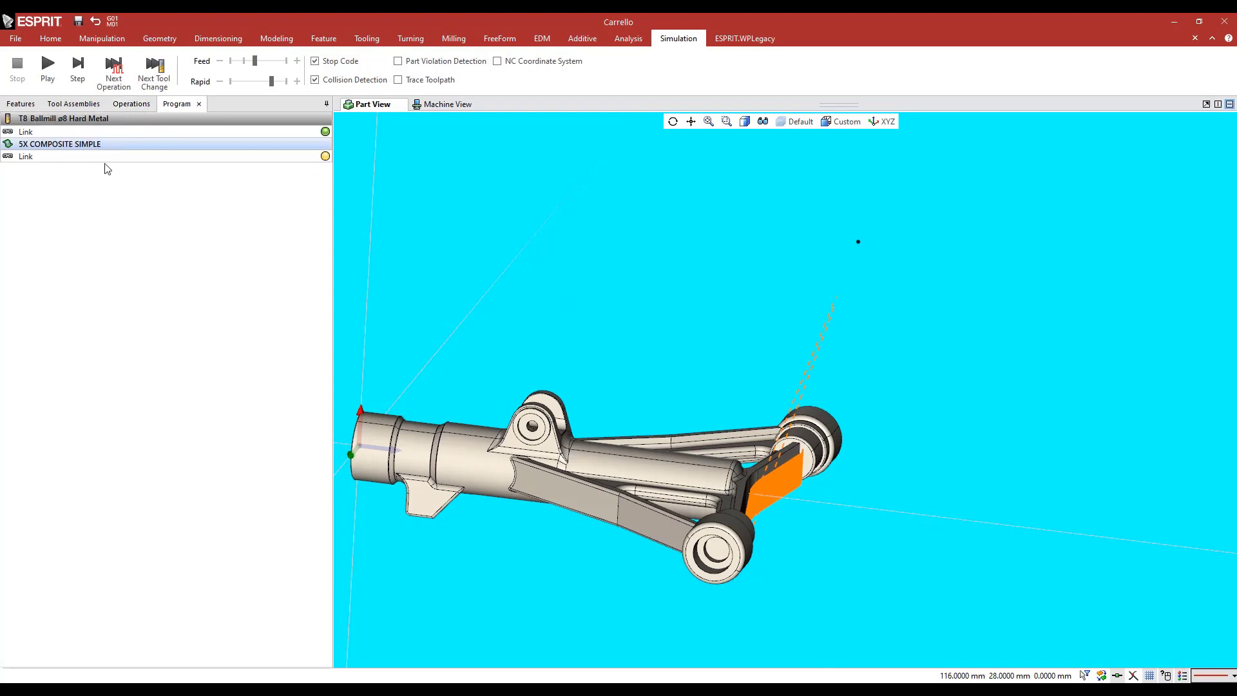
click(77, 64)
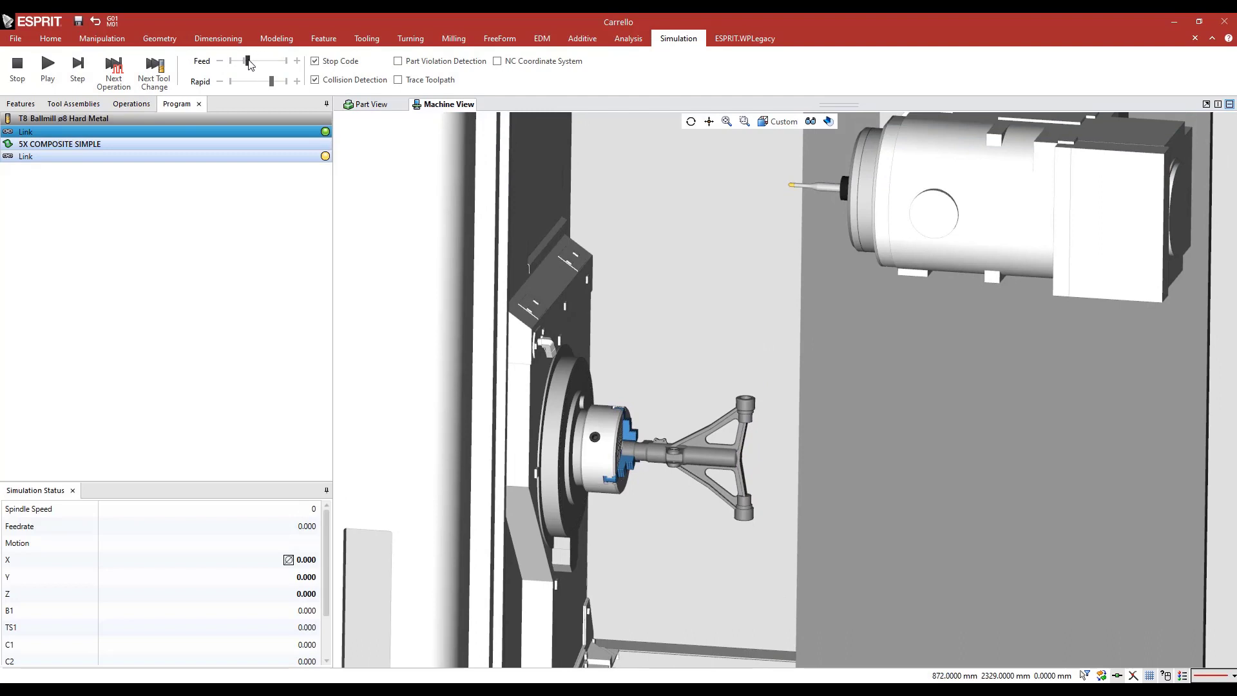
click(48, 64)
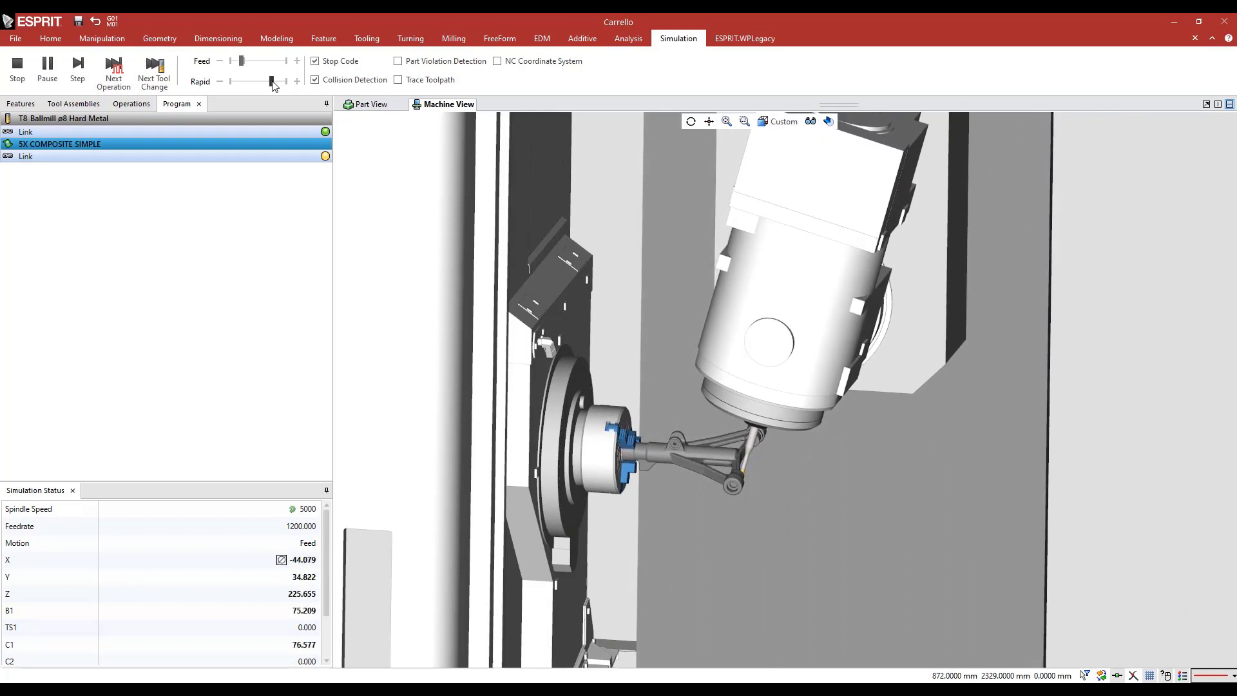
drag(242, 61, 246, 61)
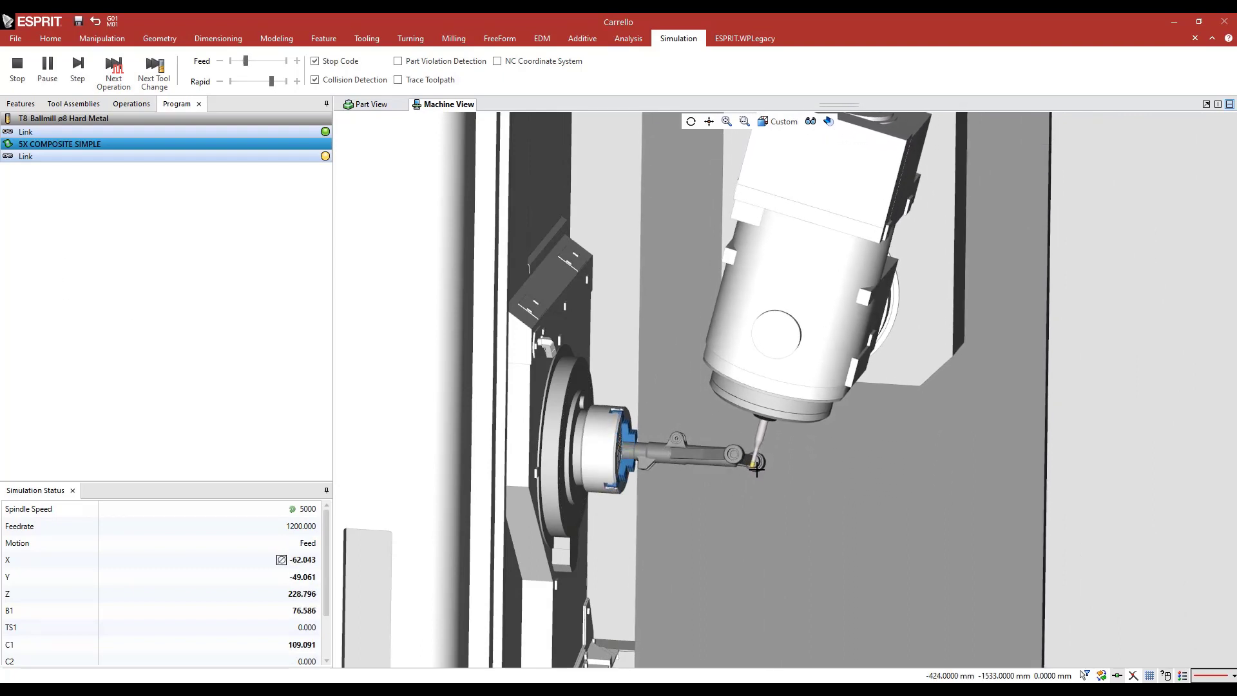
scroll(758, 464, up, 5)
scroll(715, 480, up, 5)
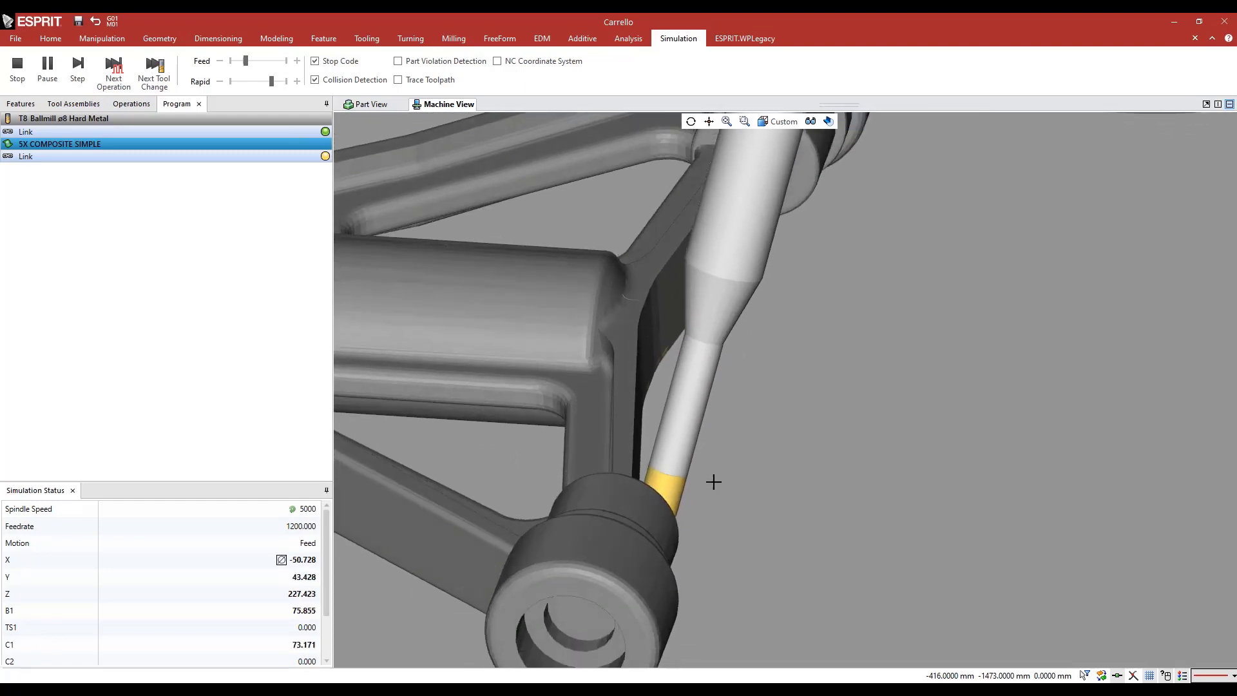
scroll(714, 481, down, 10)
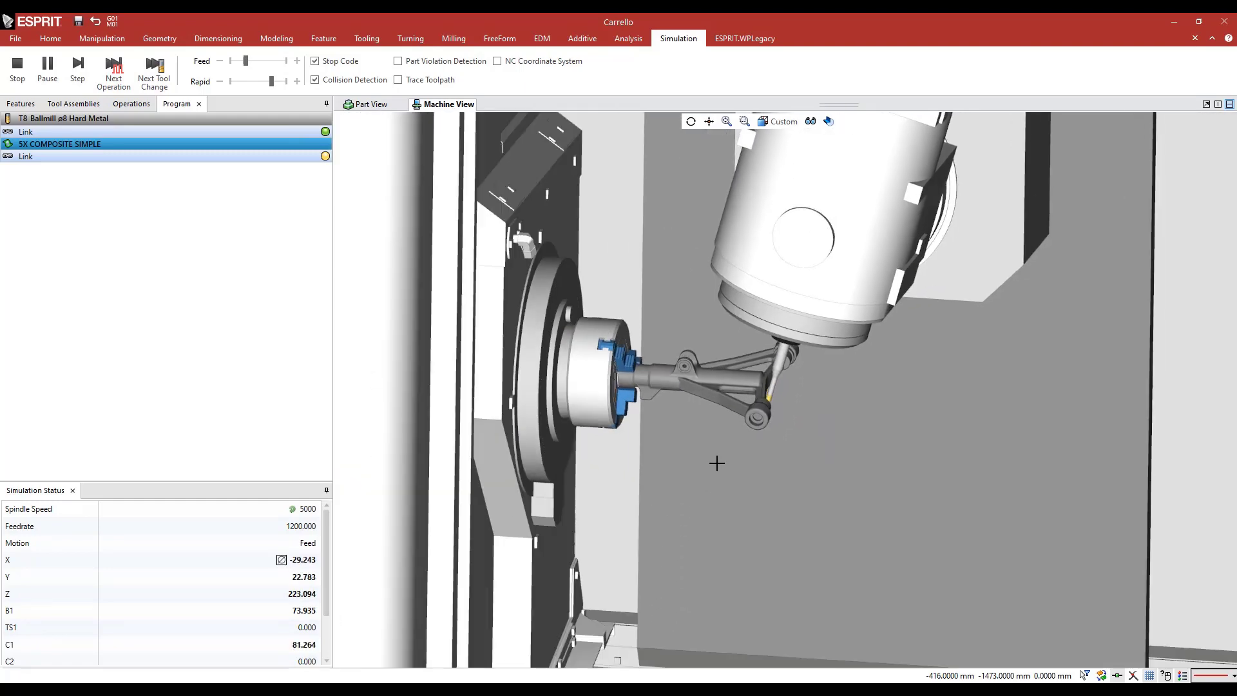
middle_drag(715, 455, 697, 445)
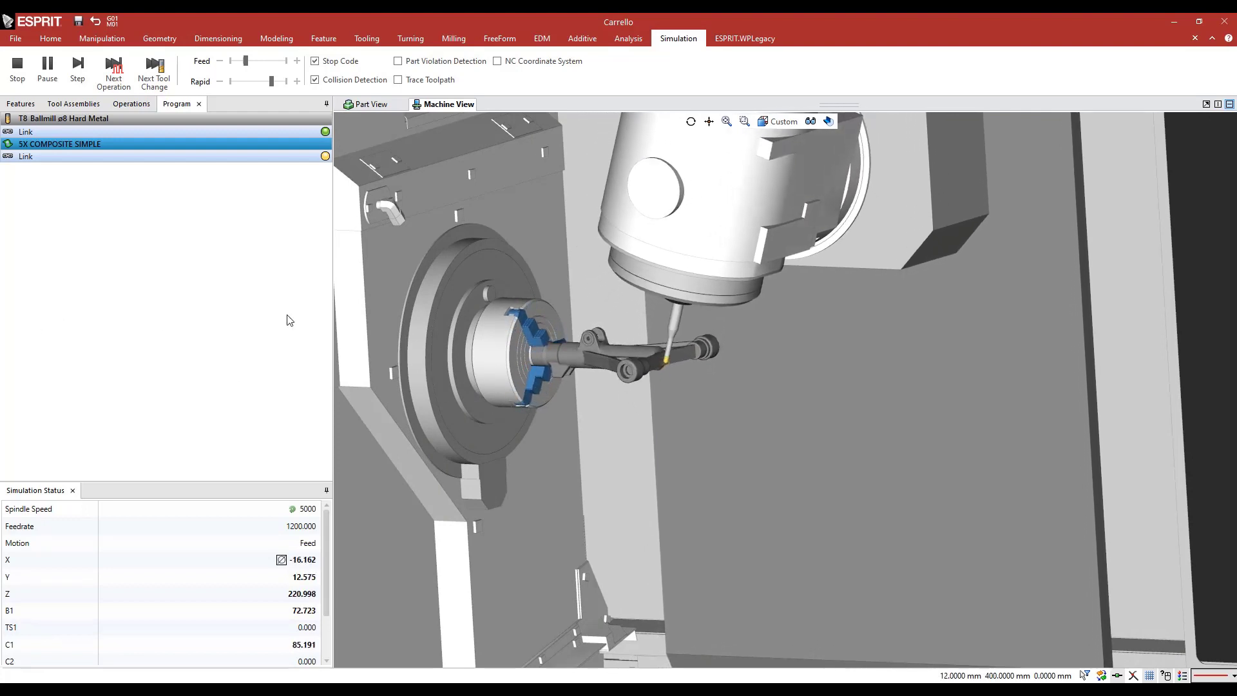
Check the ball mill's contact with the crossbar up close and the machine head's motion in the running simulation
scroll(645, 345, up, 8)
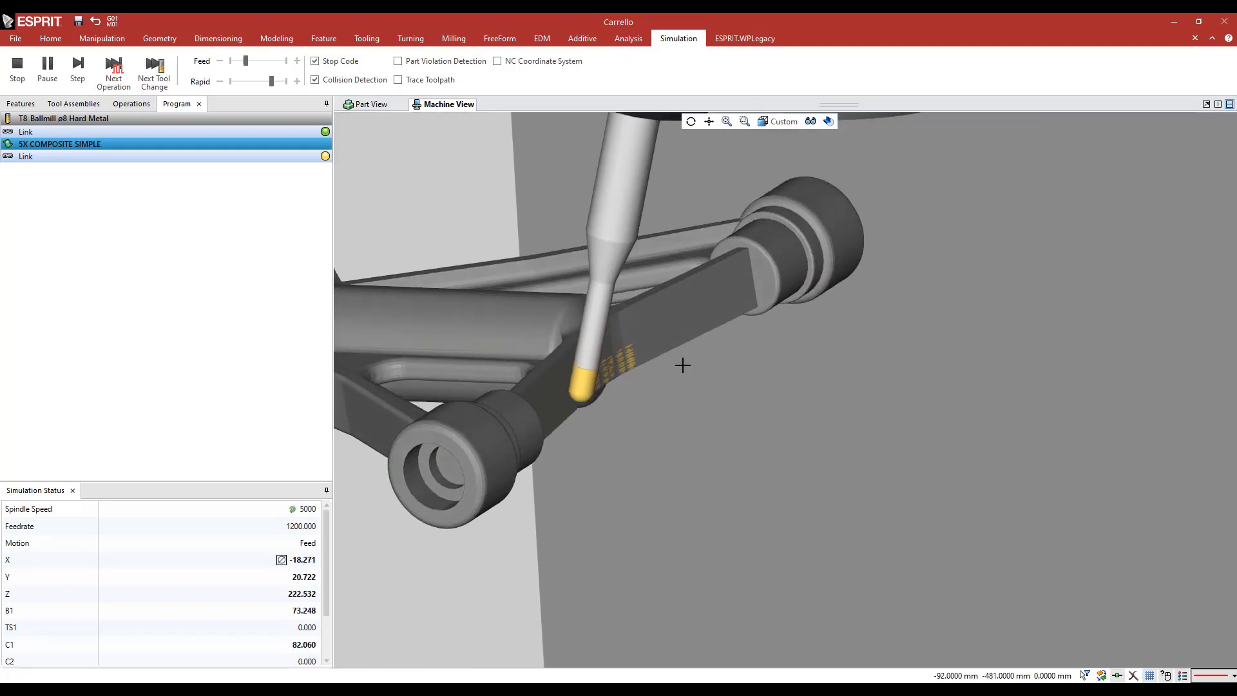
scroll(683, 365, down, 10)
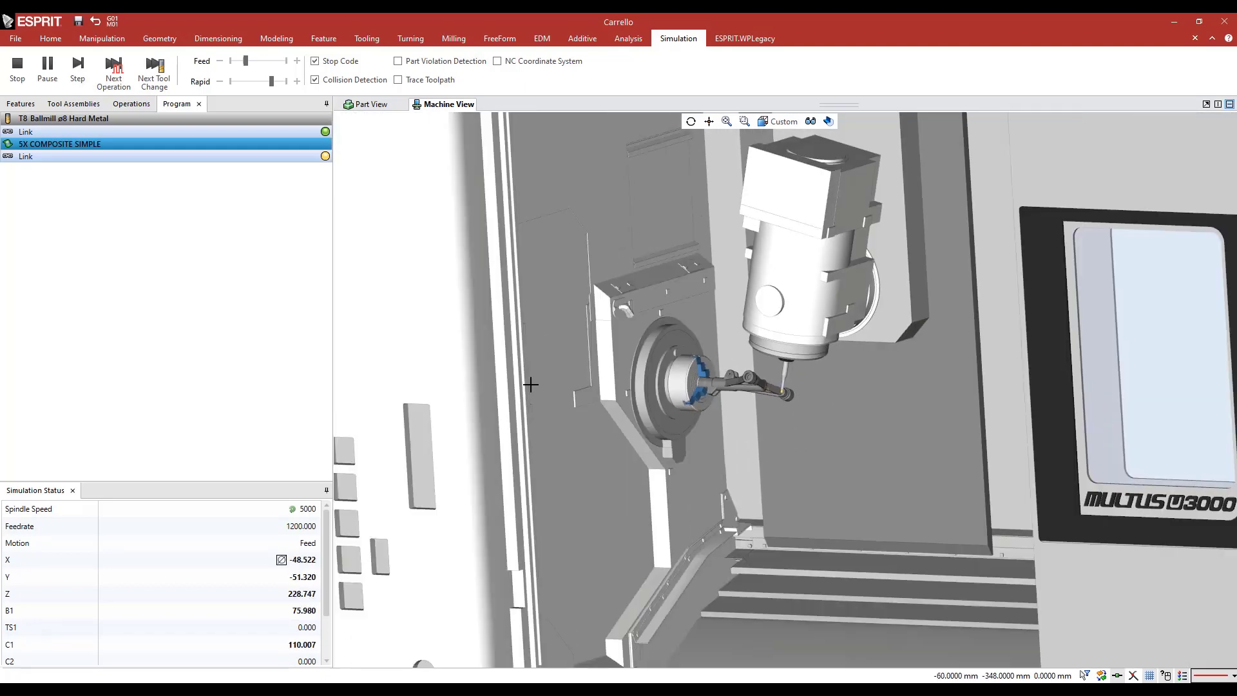
middle_drag(555, 378, 518, 381)
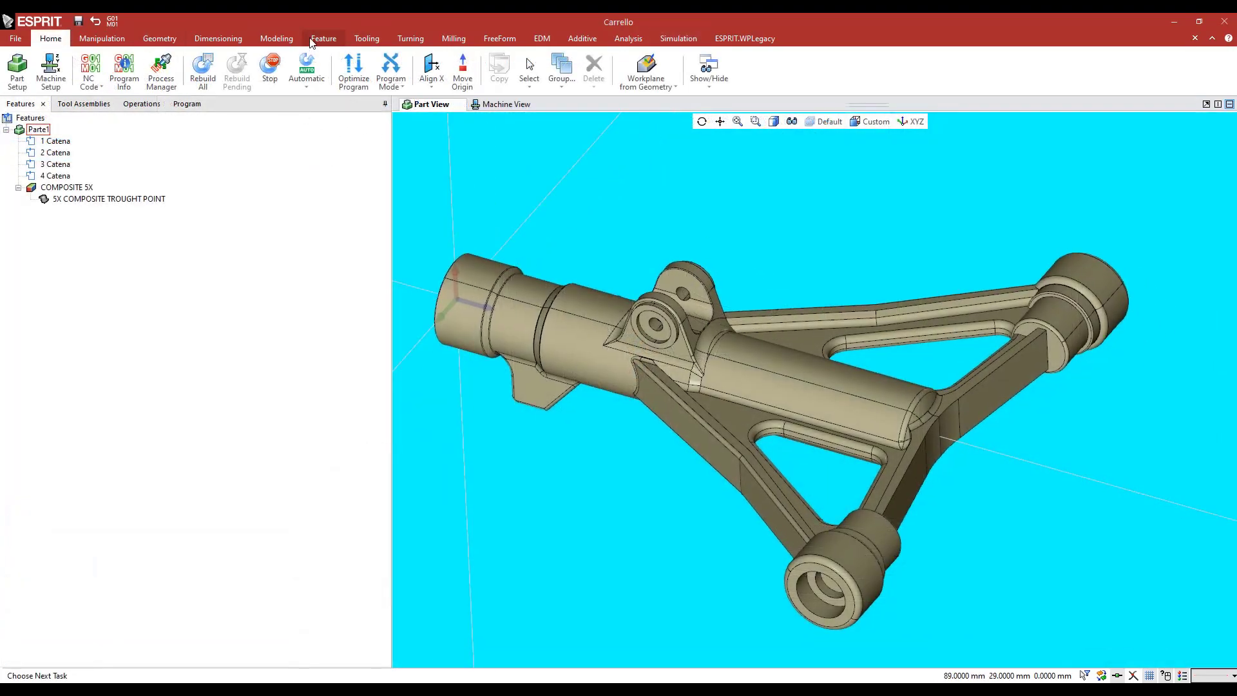
Start a new free form feature on the Carrello part and name it 5X COMPOSITE TROUGHT POINT_UNDERCUT
click(312, 41)
click(309, 70)
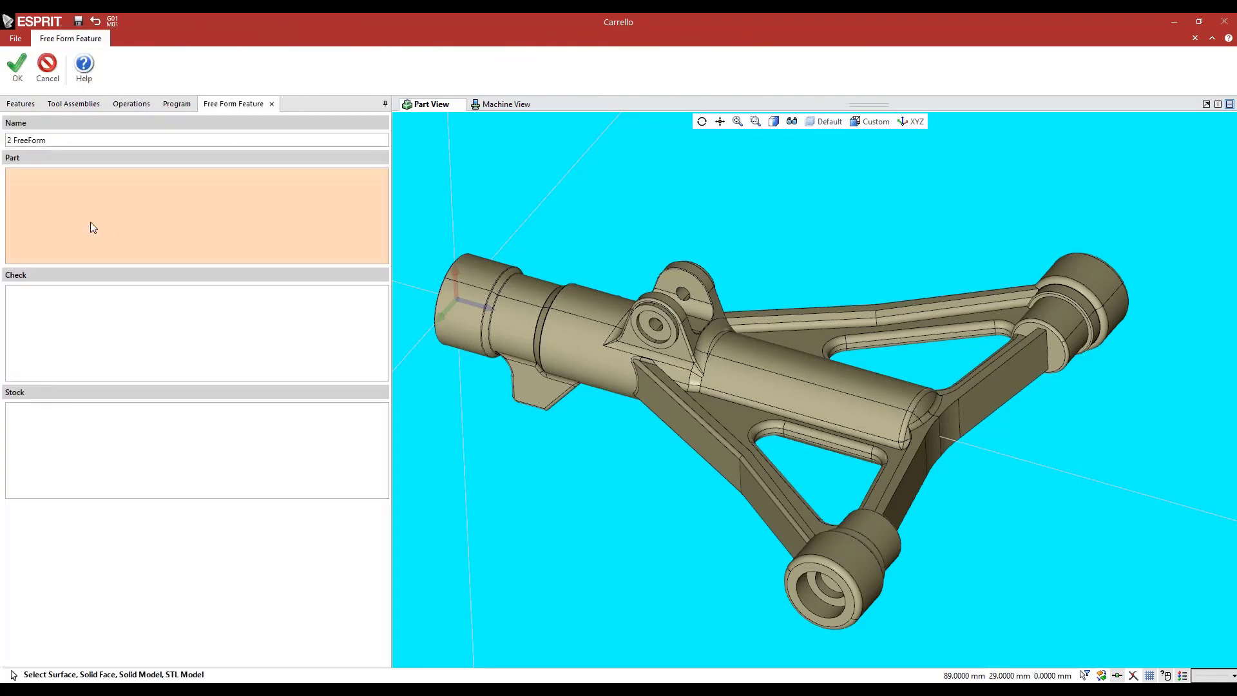
drag(60, 139, 2, 127)
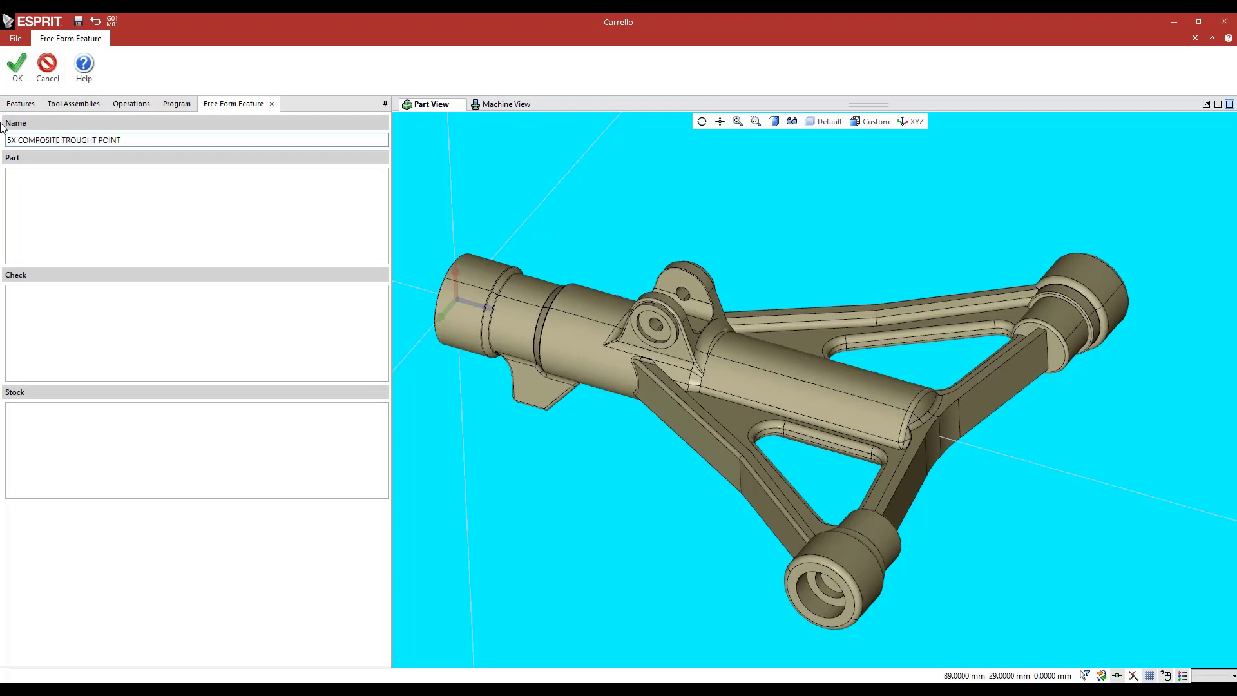
click(88, 219)
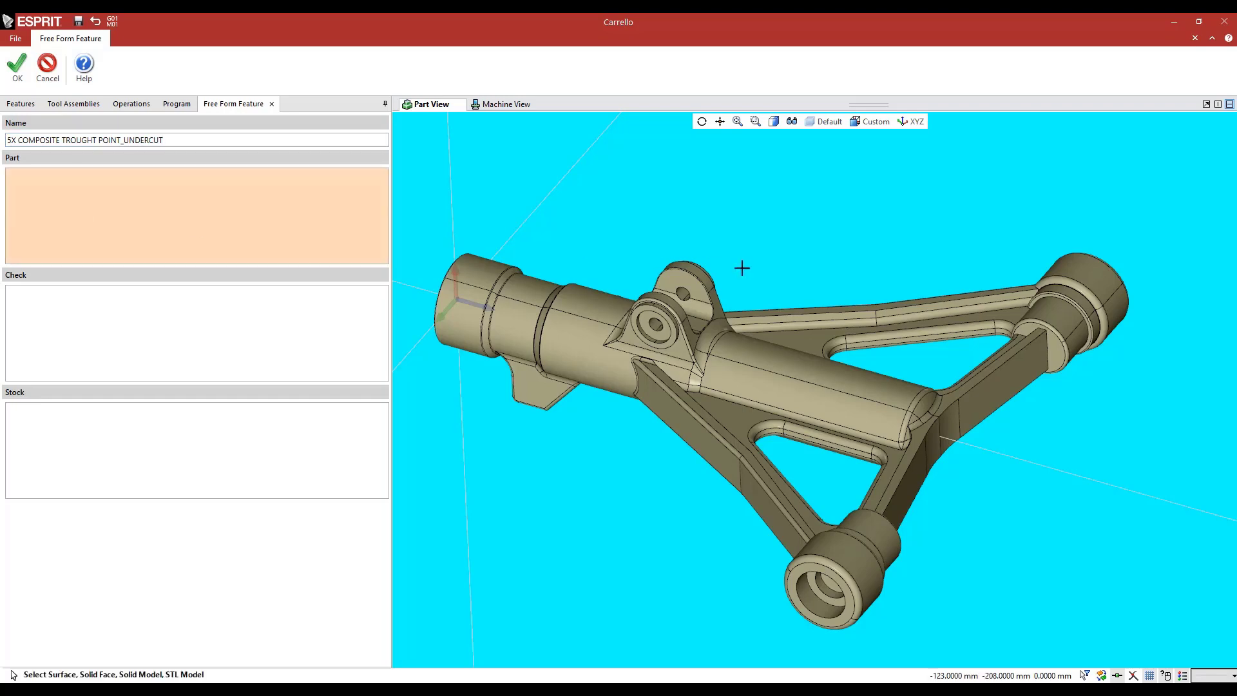
Select the seven fillet faces around the underside of the arm's triangular opening as the feature's part faces
middle_drag(820, 297, 813, 258)
scroll(961, 397, up, 8)
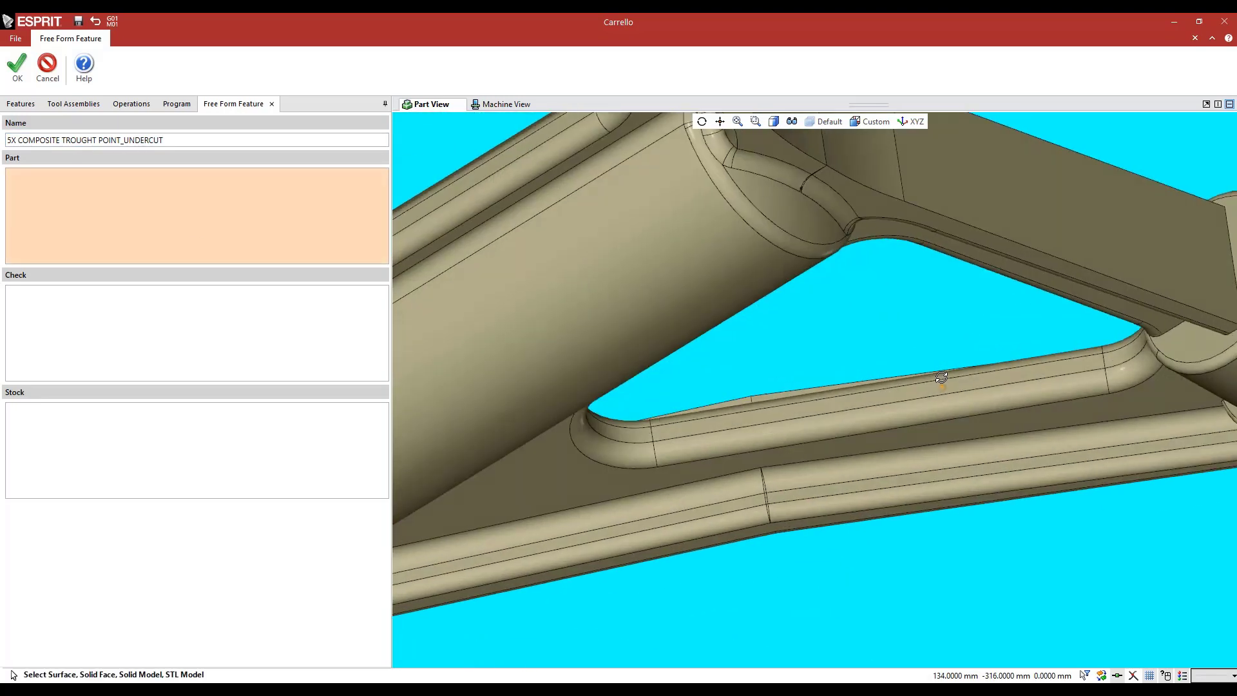
click(1075, 372)
click(1185, 346)
scroll(1169, 357, down, 6)
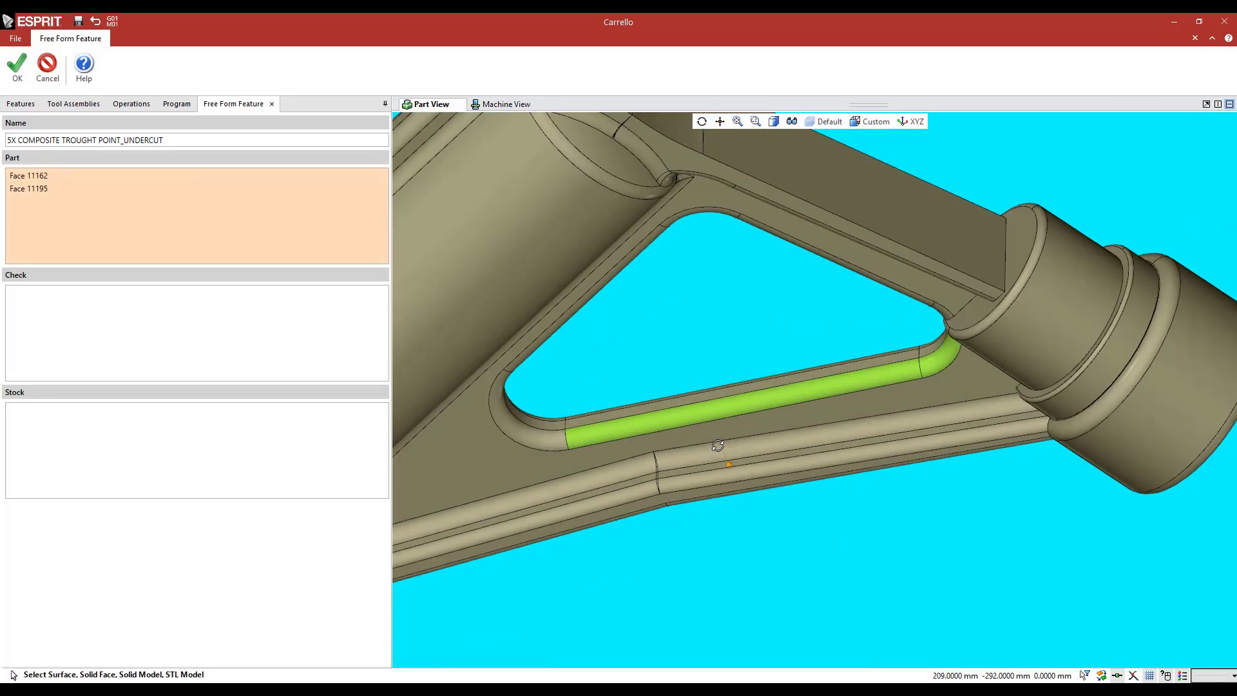
click(525, 409)
click(530, 384)
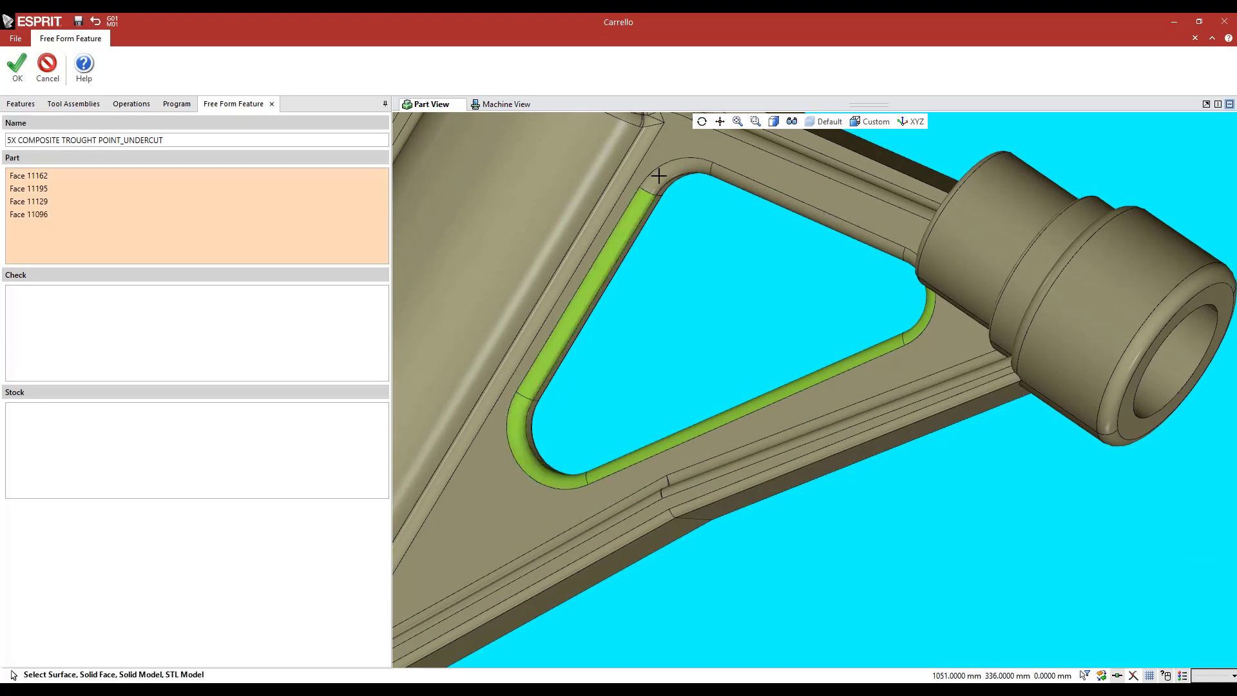
click(654, 174)
click(730, 178)
scroll(784, 279, down, 3)
scroll(947, 248, up, 6)
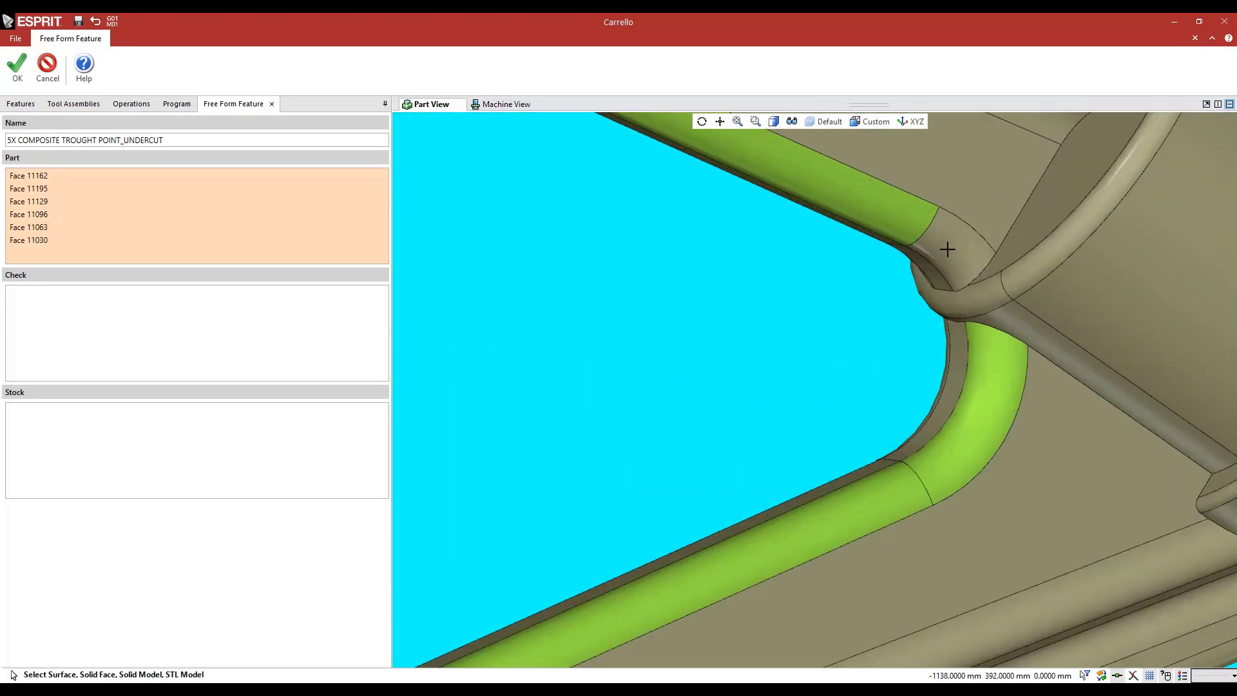
click(947, 248)
Add the whole Carrello solid as the check element and create the undercut feature
scroll(910, 323, down, 5)
scroll(909, 323, down, 6)
middle_drag(782, 261, 796, 359)
middle_drag(701, 369, 876, 460)
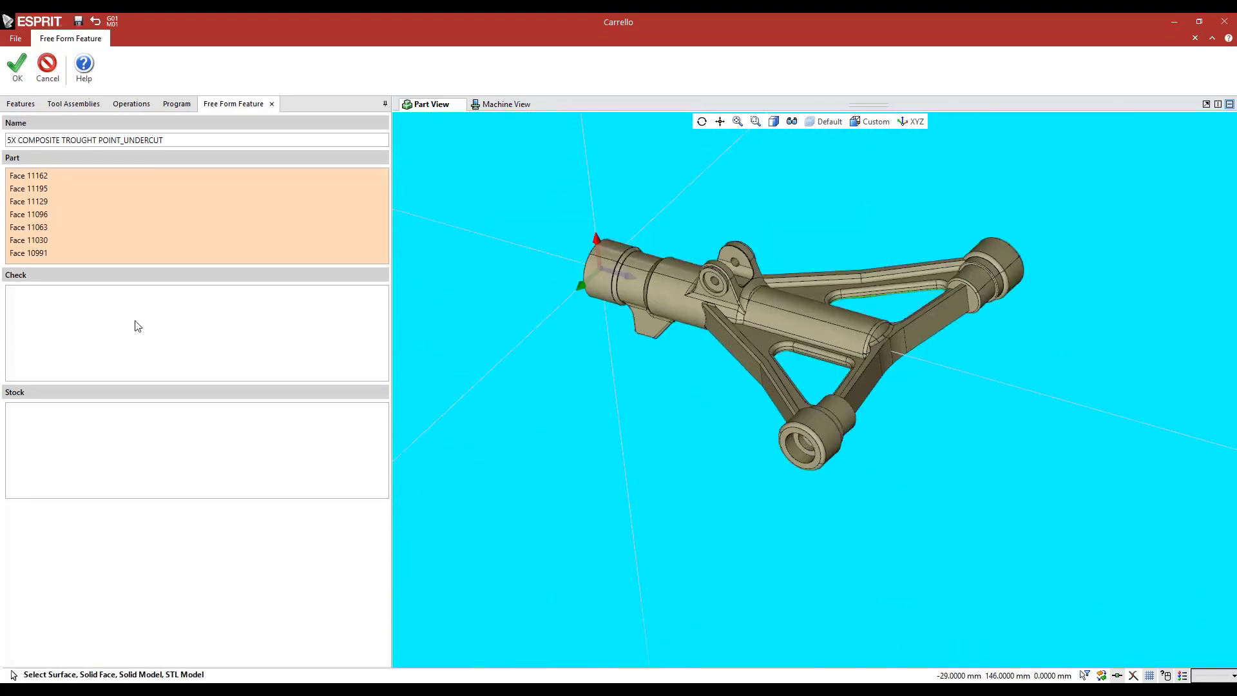
click(132, 317)
click(673, 303)
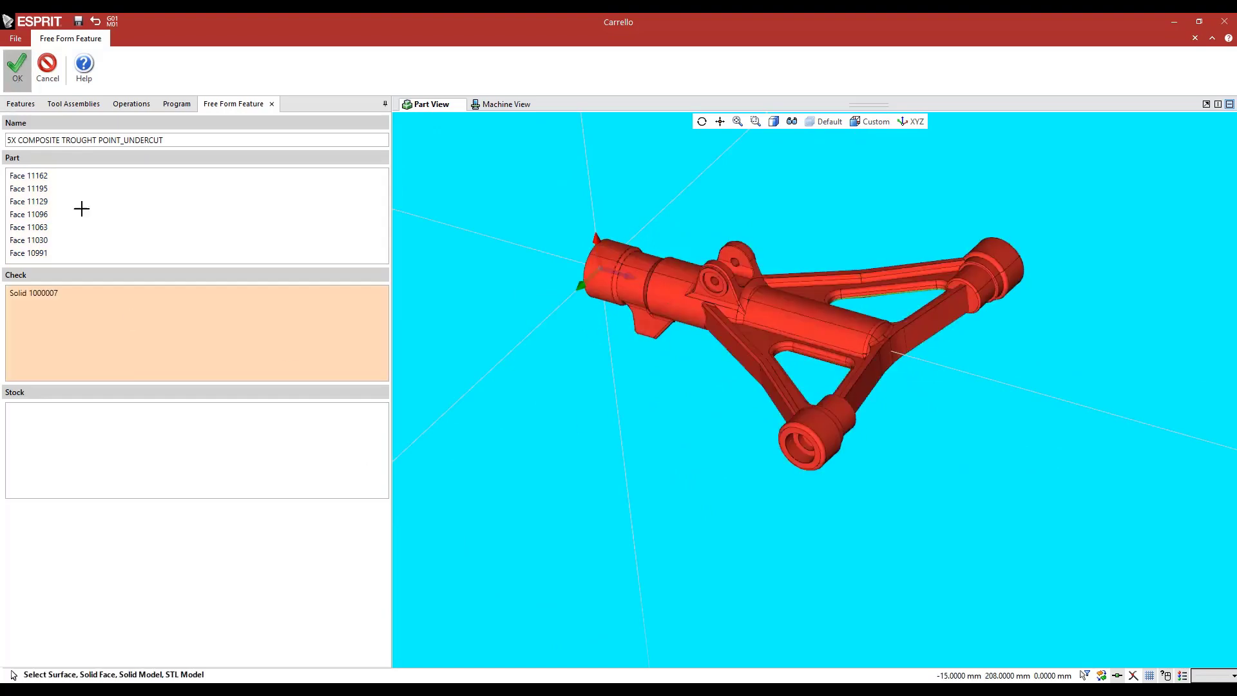
Start a Composite operation on the undercut feature and name it 5X COMPOSITE TROUGHT POINT UNDERCUT
click(111, 189)
click(494, 43)
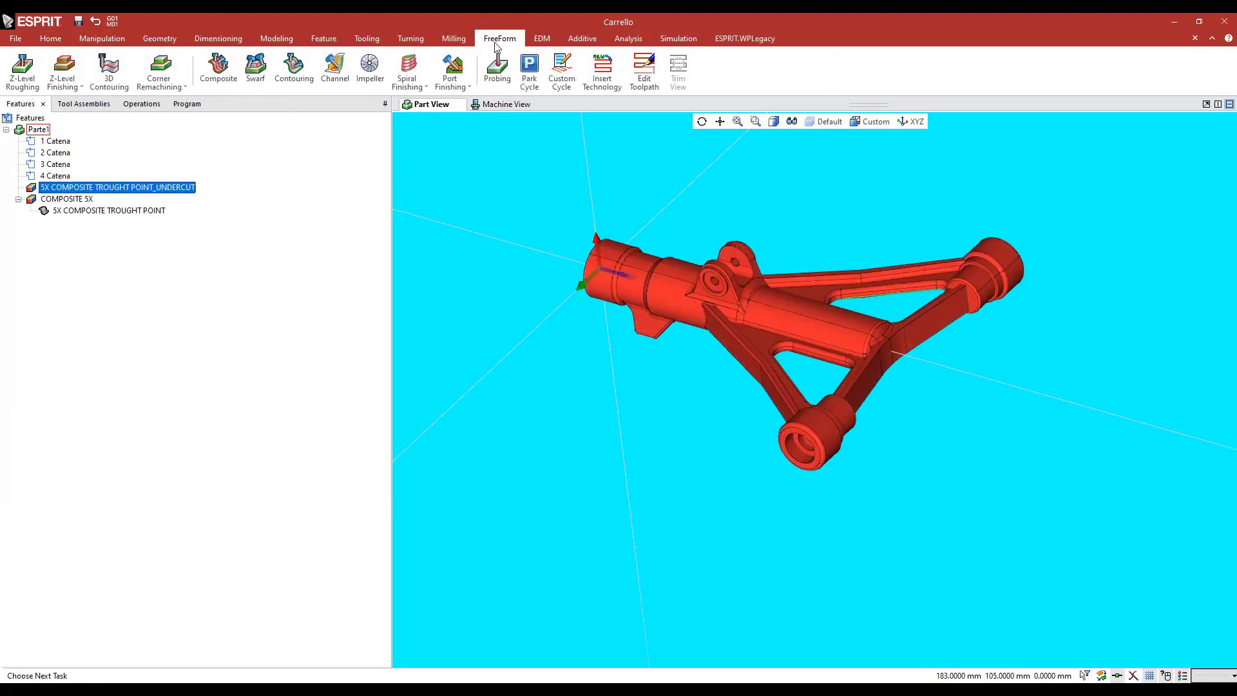
click(218, 66)
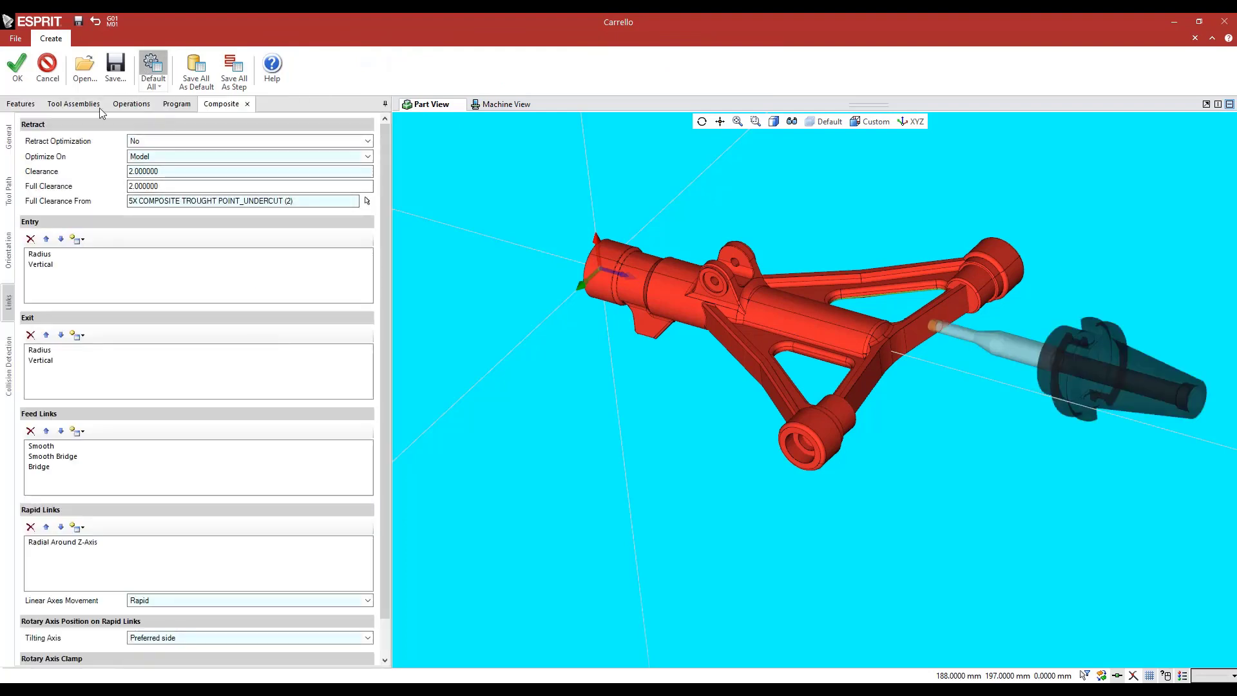
click(8, 138)
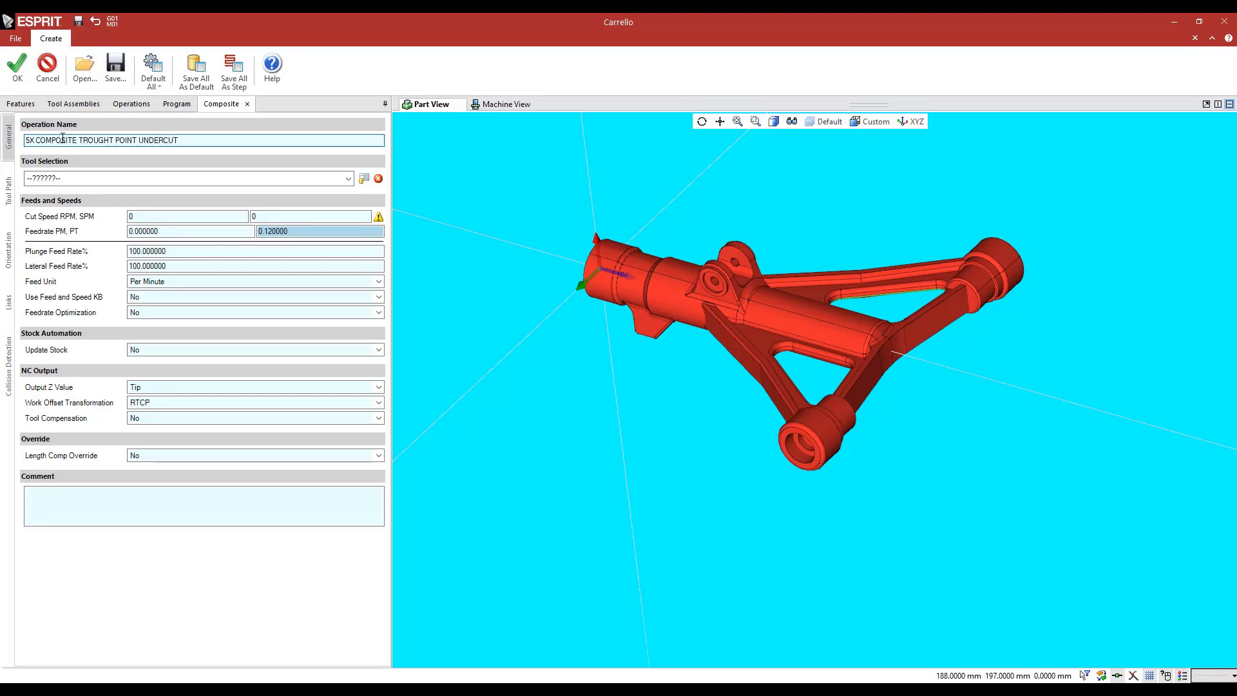
Assign the Lollipop Special ø4 tool to the undercut operation and set the cut speed to 5000 RPM
click(138, 178)
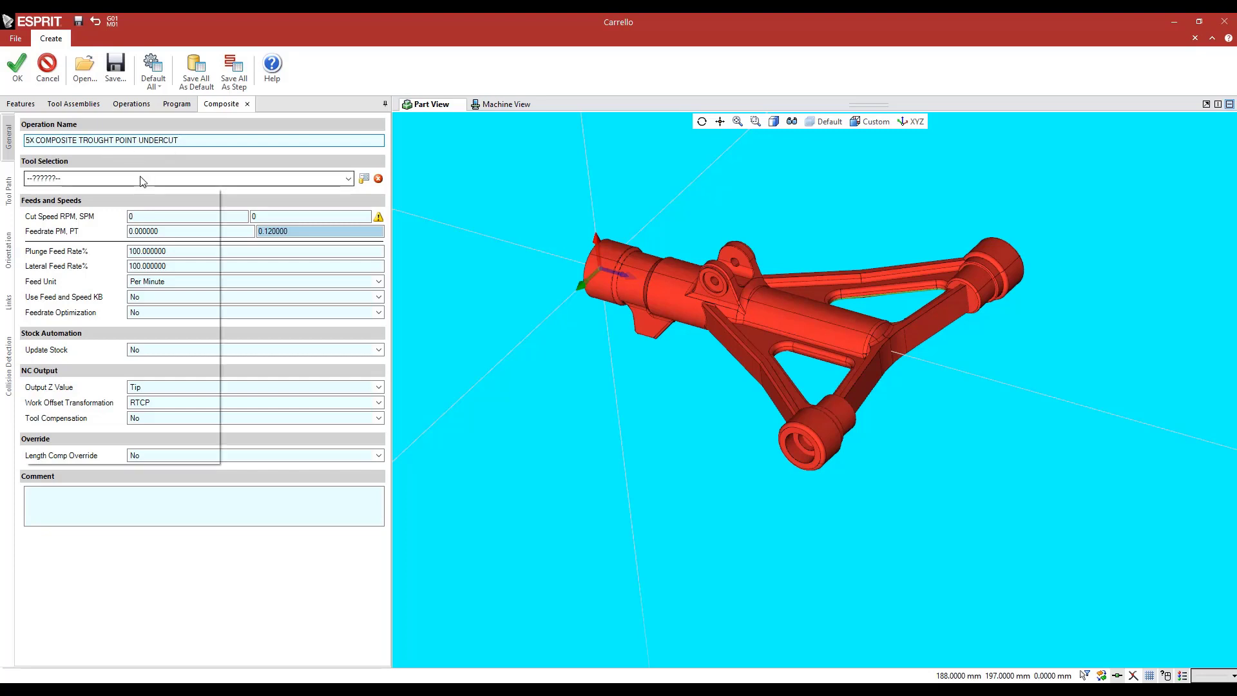
click(75, 208)
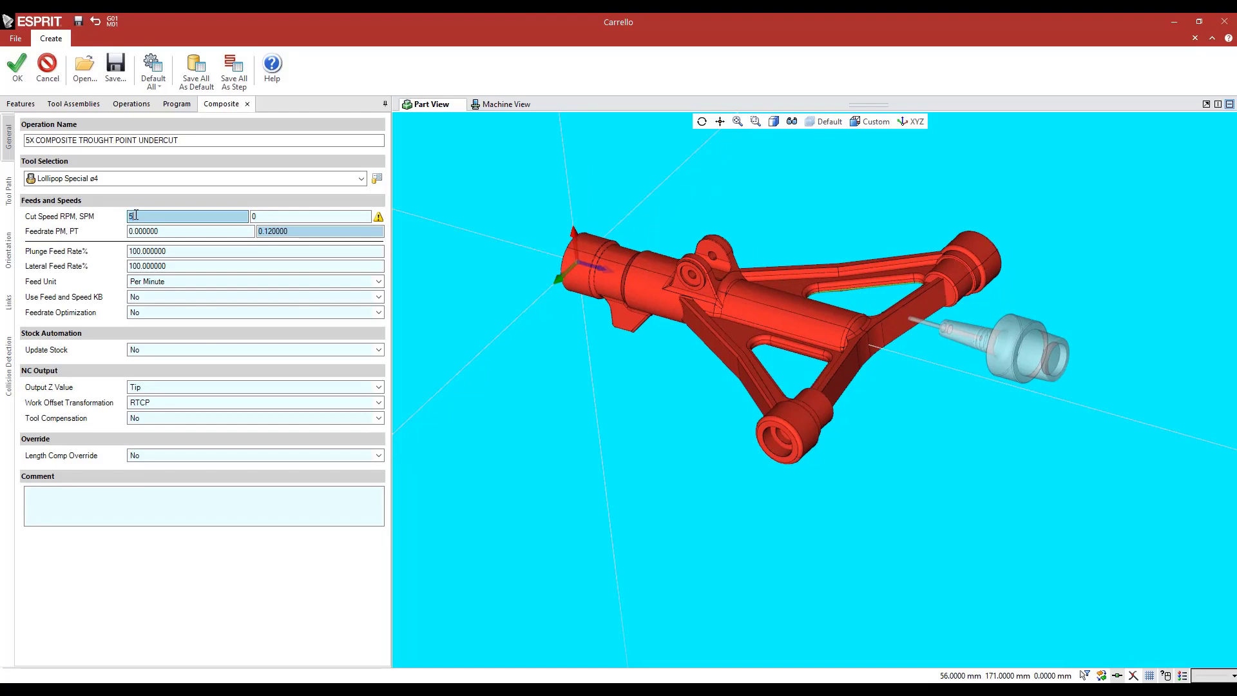
click(166, 232)
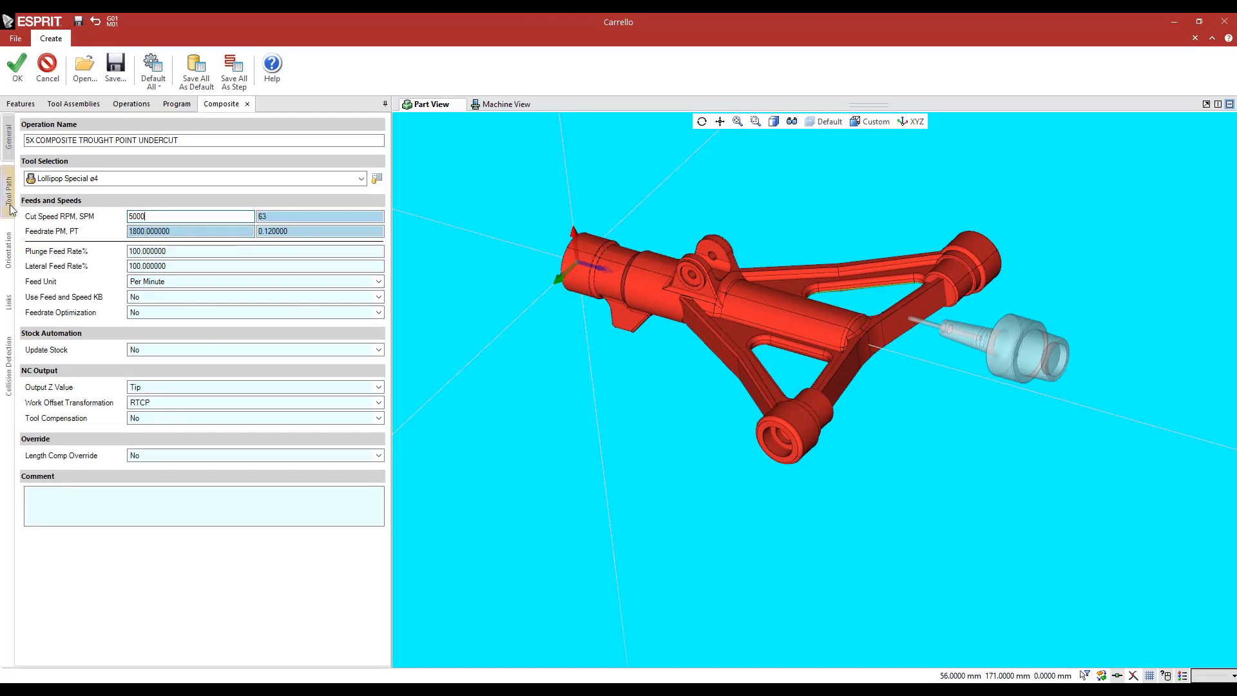
Set the Parametric Pattern's drive surface to the undercut fillet face on the triangular opening's edge beside the central tube, face 11096
click(9, 191)
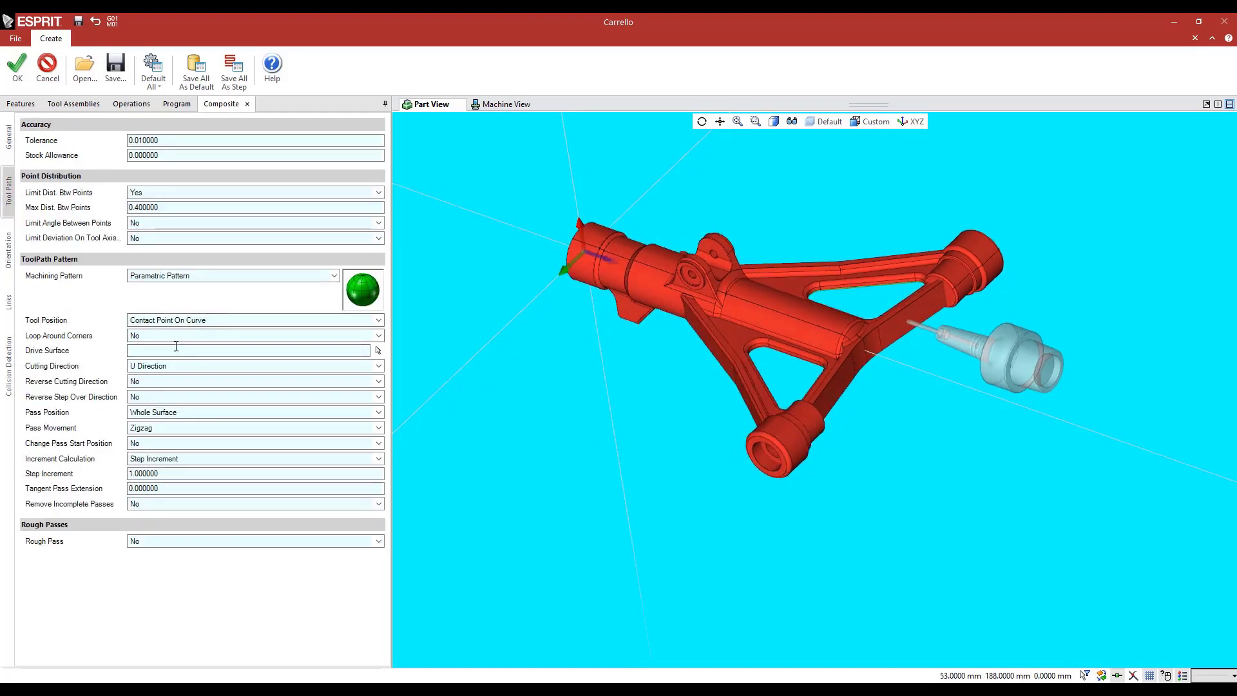
click(377, 349)
scroll(854, 296, up, 5)
scroll(854, 296, up, 8)
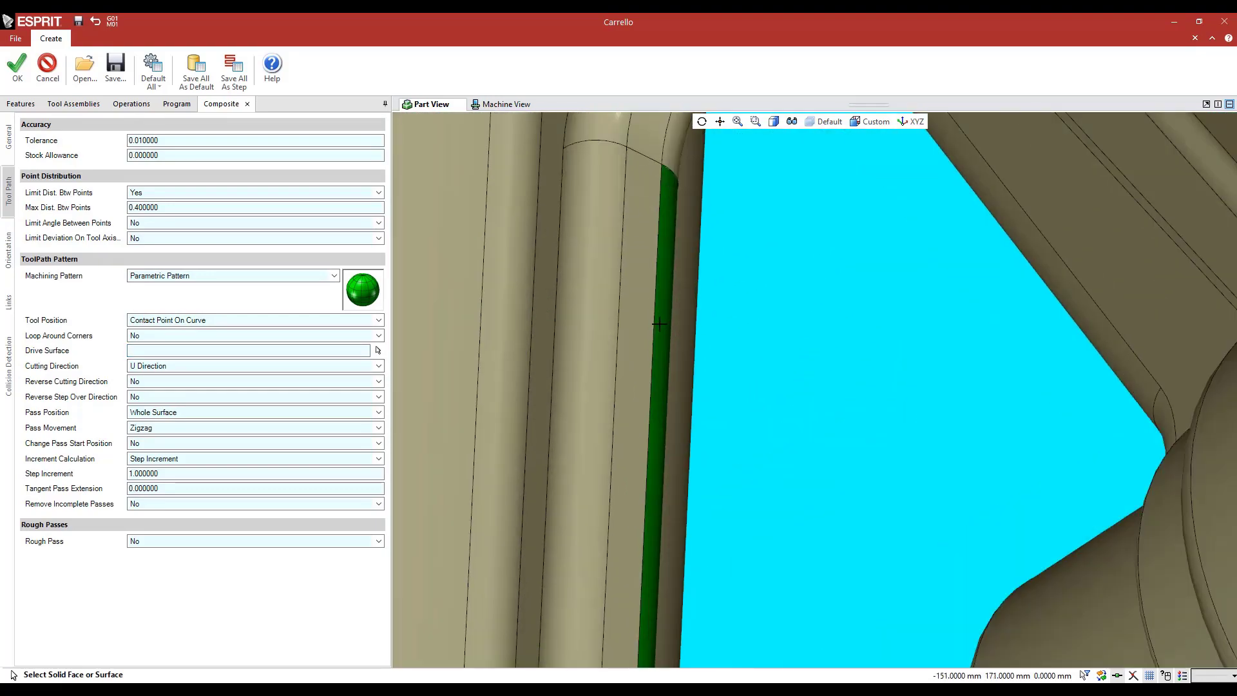
click(658, 324)
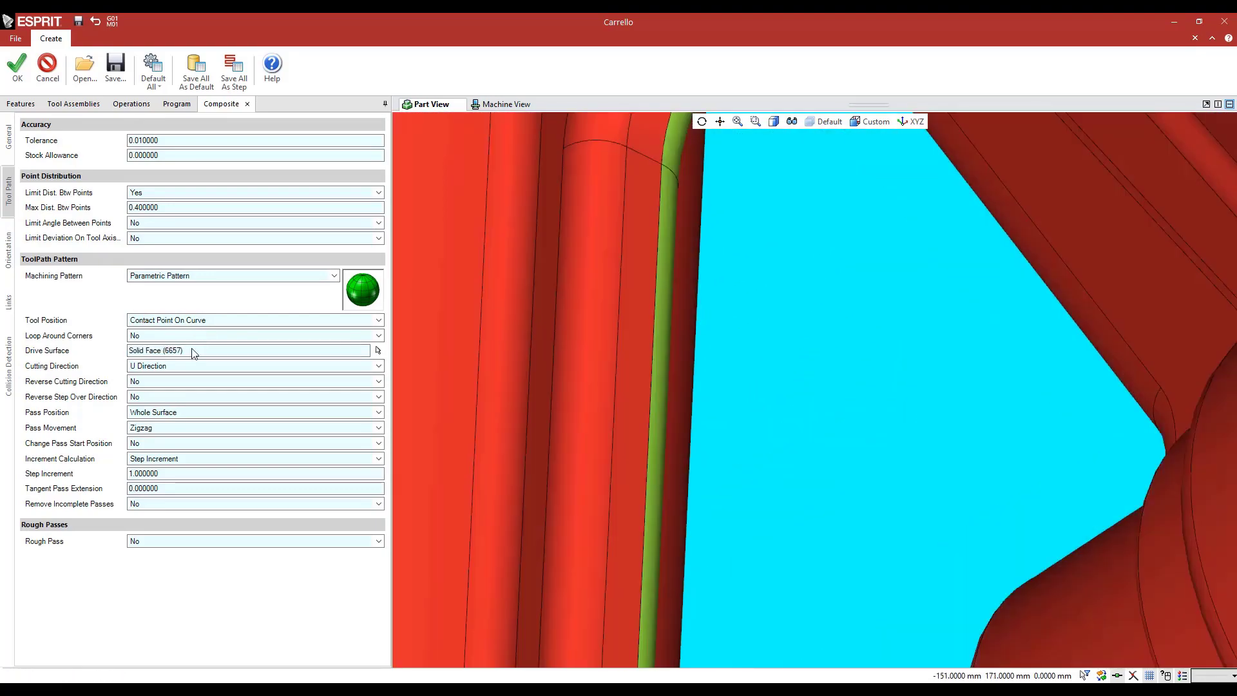
click(193, 350)
scroll(621, 345, up, 5)
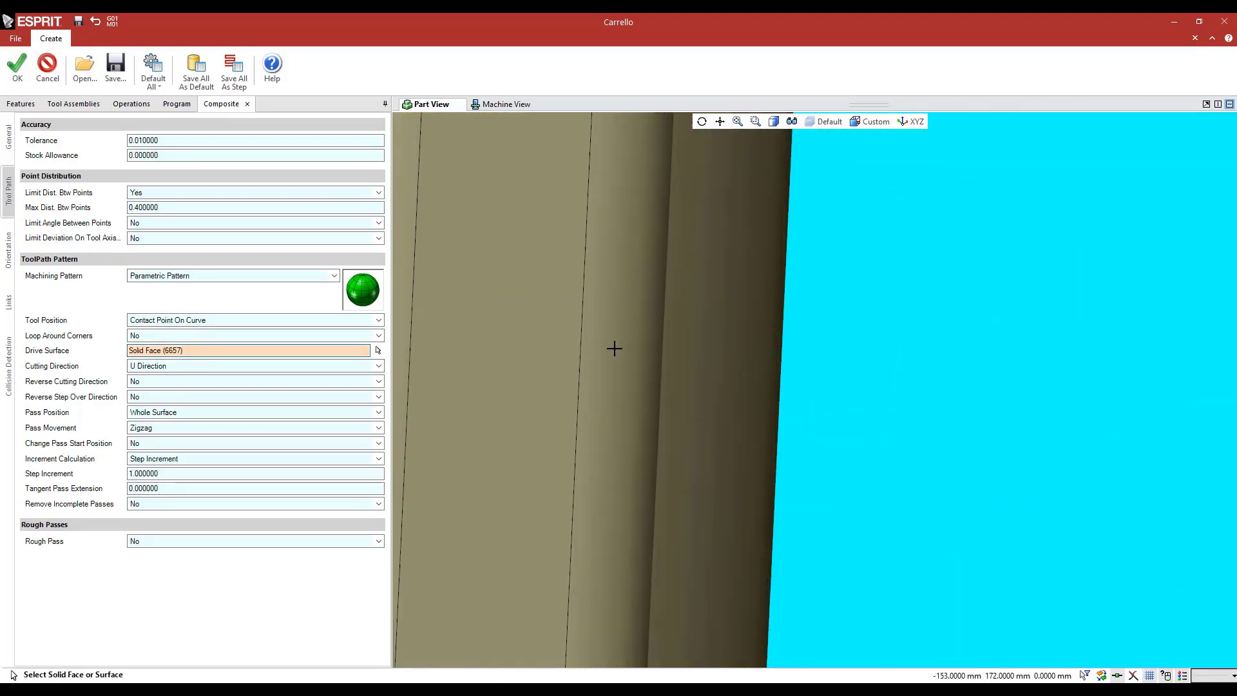
click(613, 348)
click(616, 348)
scroll(624, 356, down, 5)
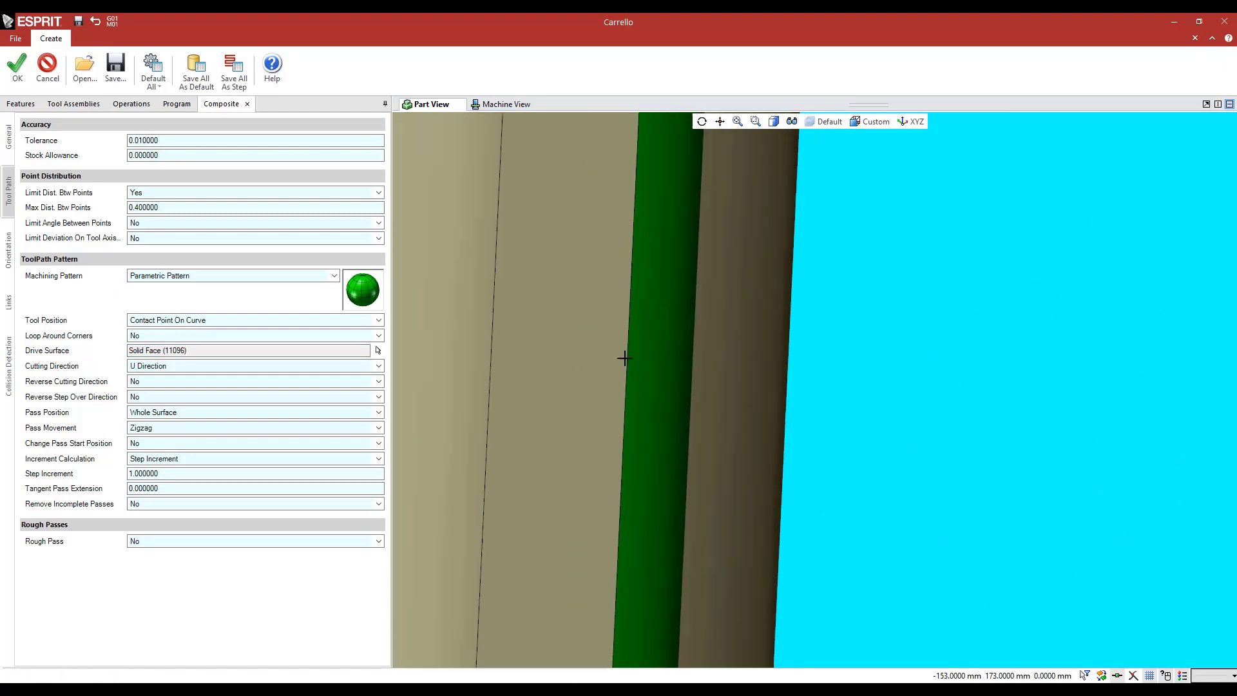
Change the increment calculation to Scallop Height and set the scallop height to 0.001
drag(166, 473, 131, 475)
click(158, 459)
click(187, 491)
text(0.001)
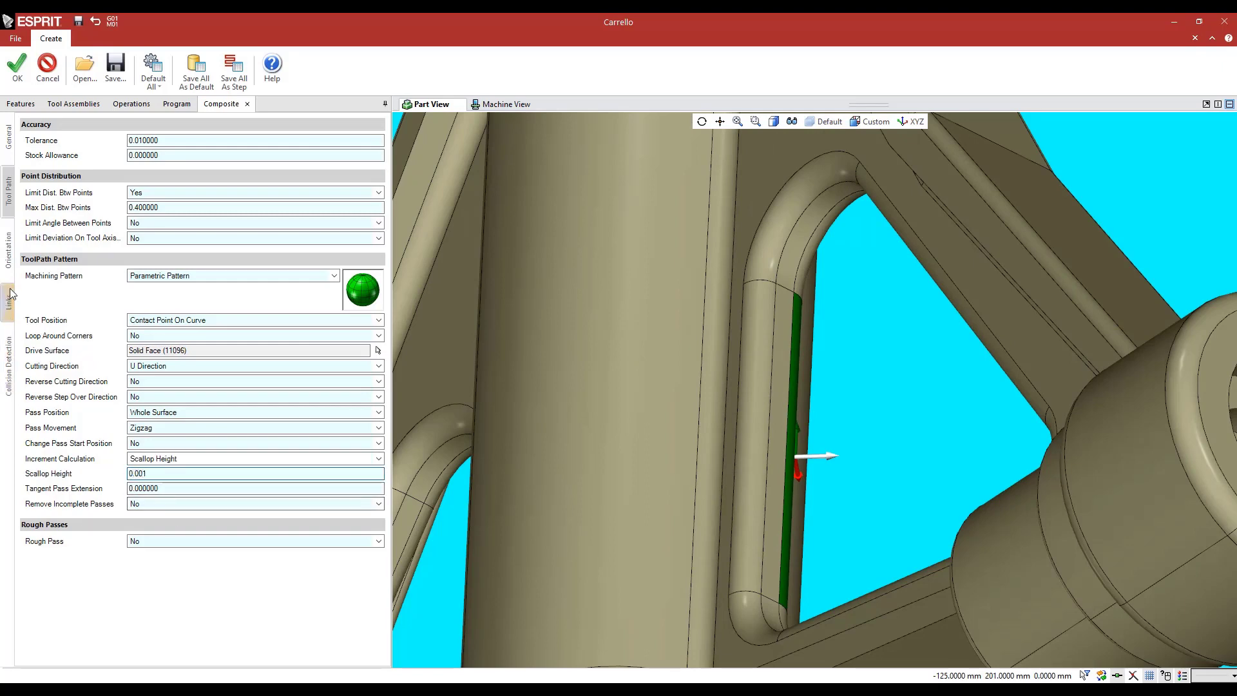
Set the orientation strategy to Through Point with the point at X 50, Y -40, Z 200, and create the operation
click(9, 261)
scroll(668, 451, down, 7)
middle_drag(667, 454, 722, 333)
click(157, 142)
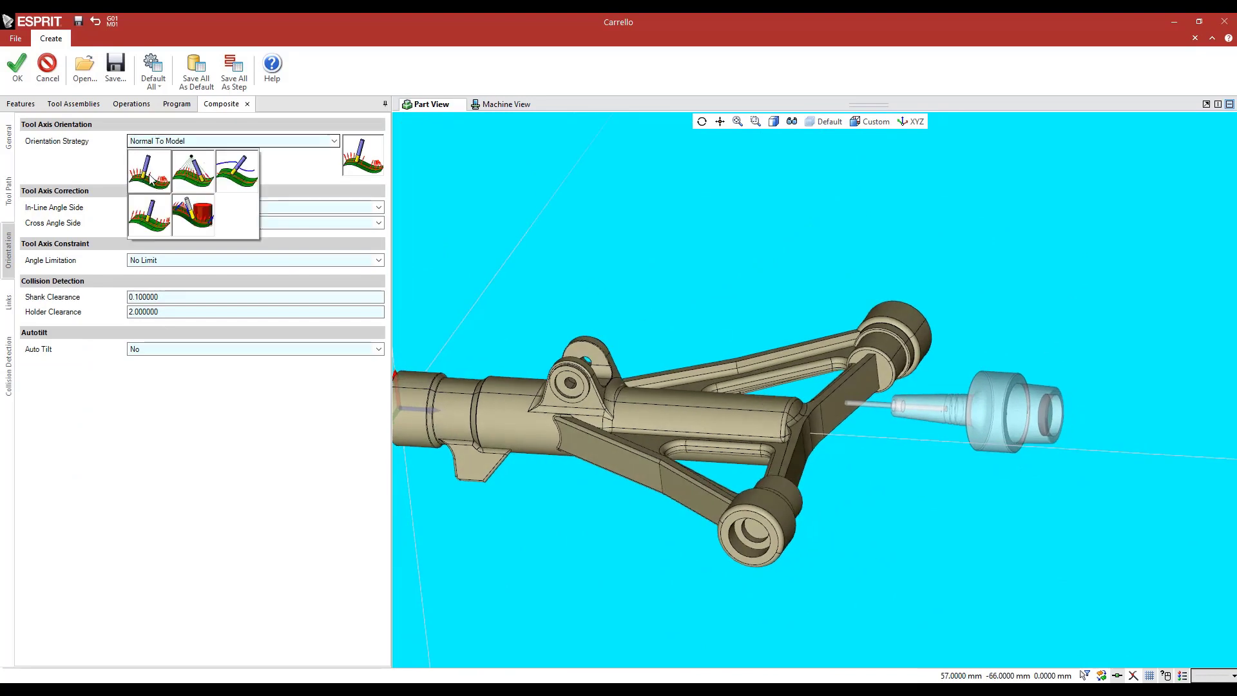
click(153, 179)
click(170, 185)
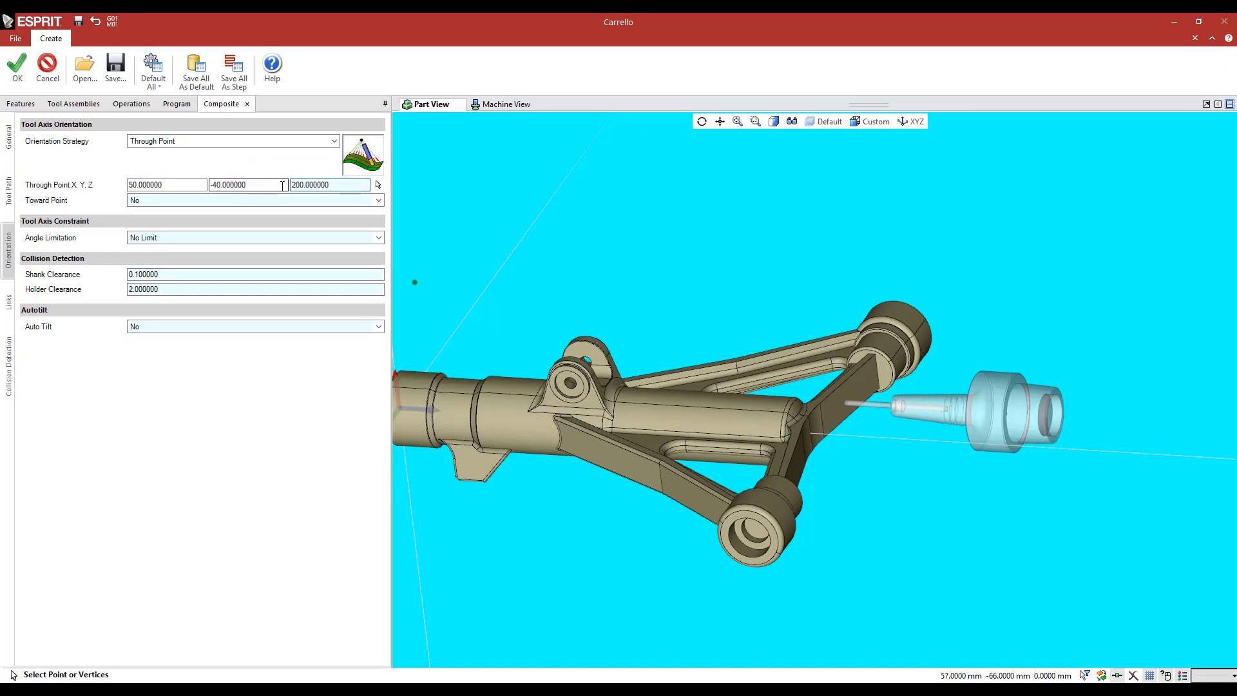
mouse_move(707, 262)
middle_down()
mouse_move(721, 249)
mouse_move(706, 256)
middle_up()
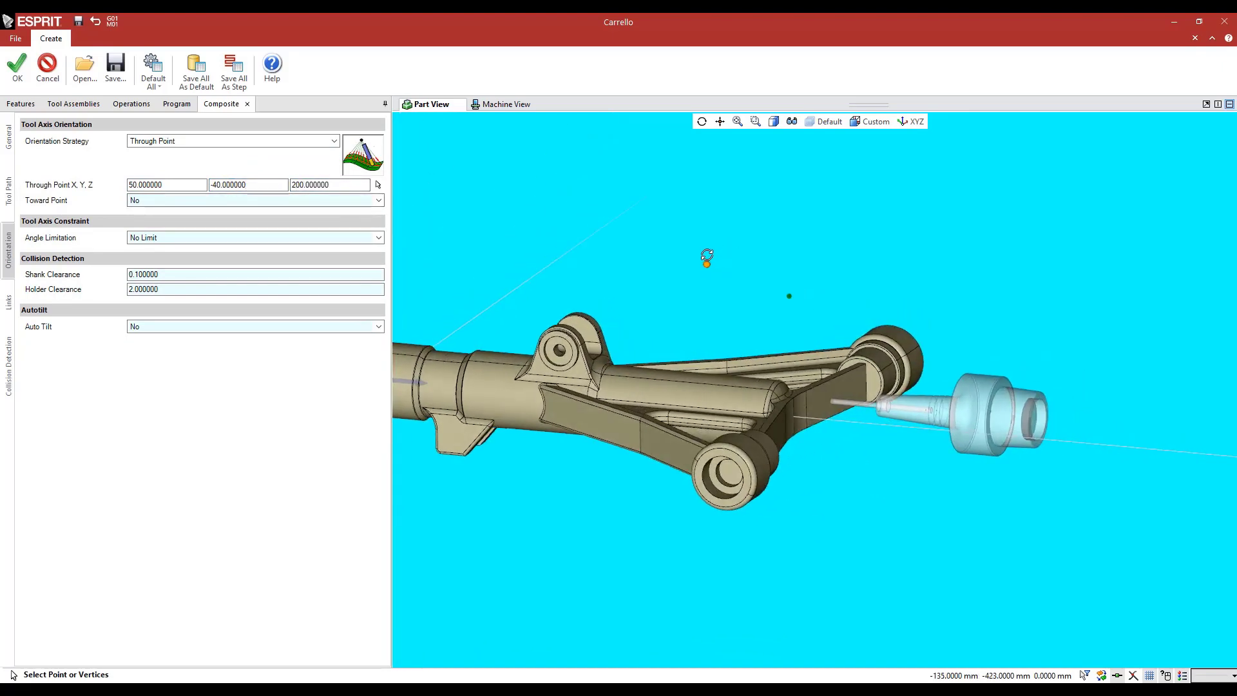
click(13, 73)
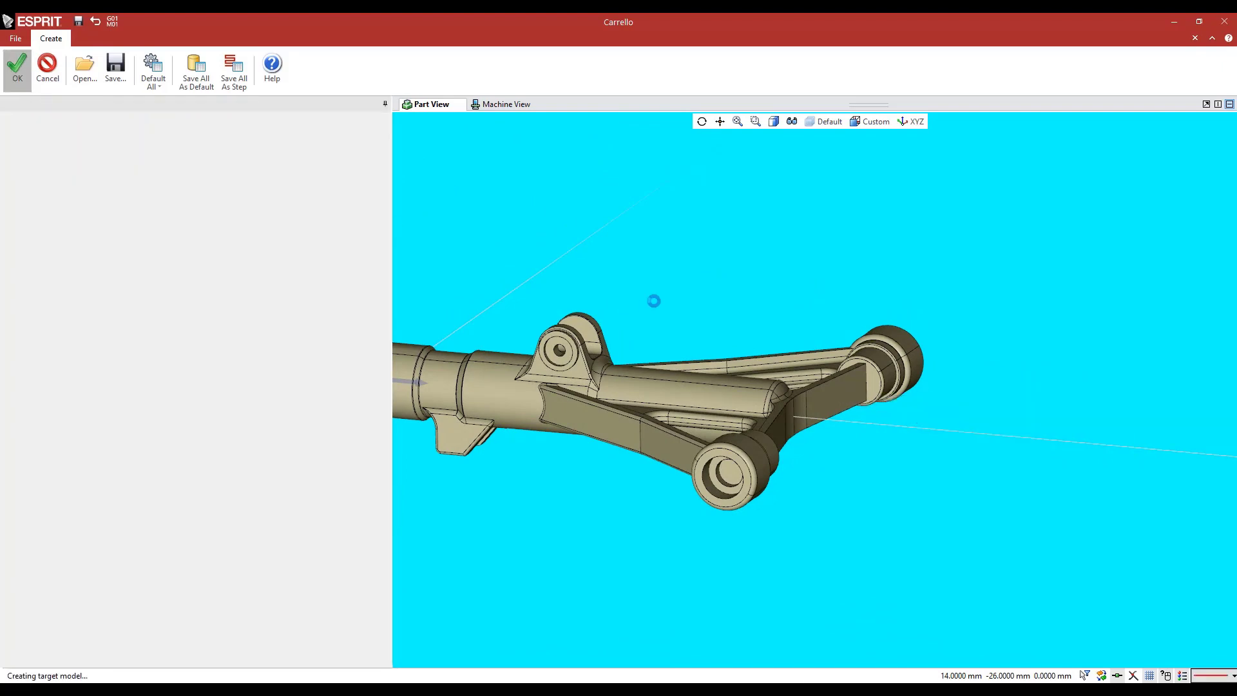
Start the machine simulation of the 5X COMPOSITE TROUGHT POINT UNDERCUT operation from the program list
click(132, 107)
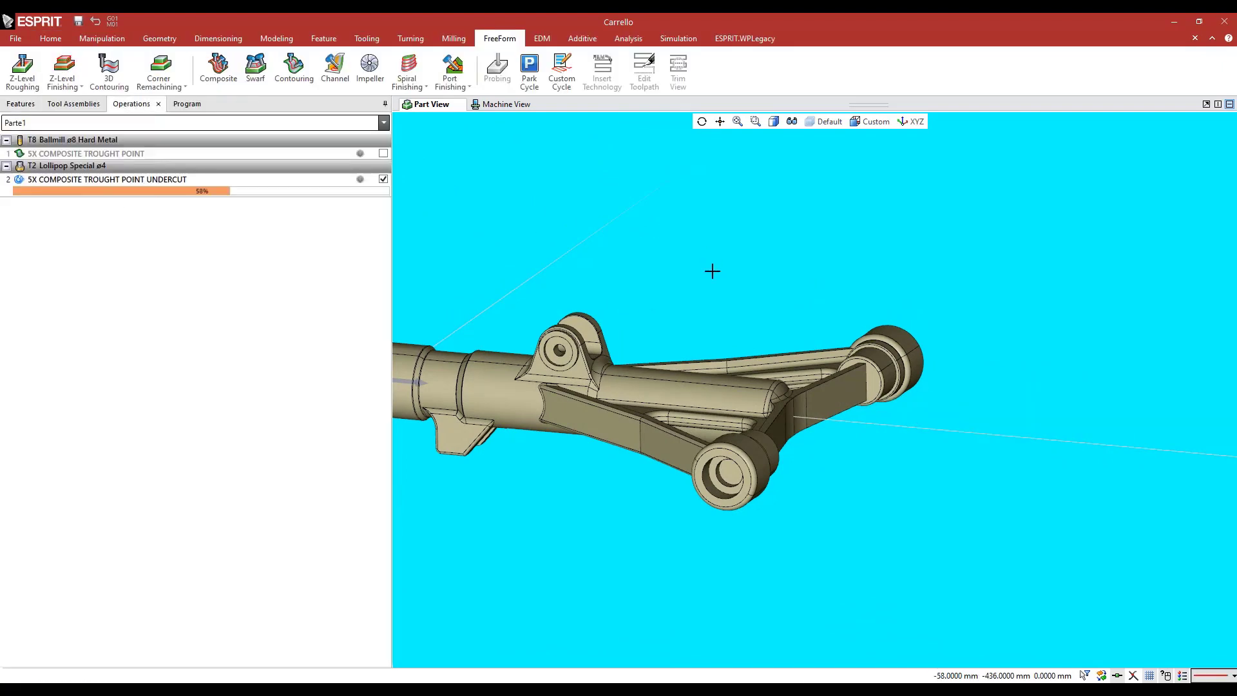
middle_drag(712, 270, 688, 369)
scroll(758, 385, up, 5)
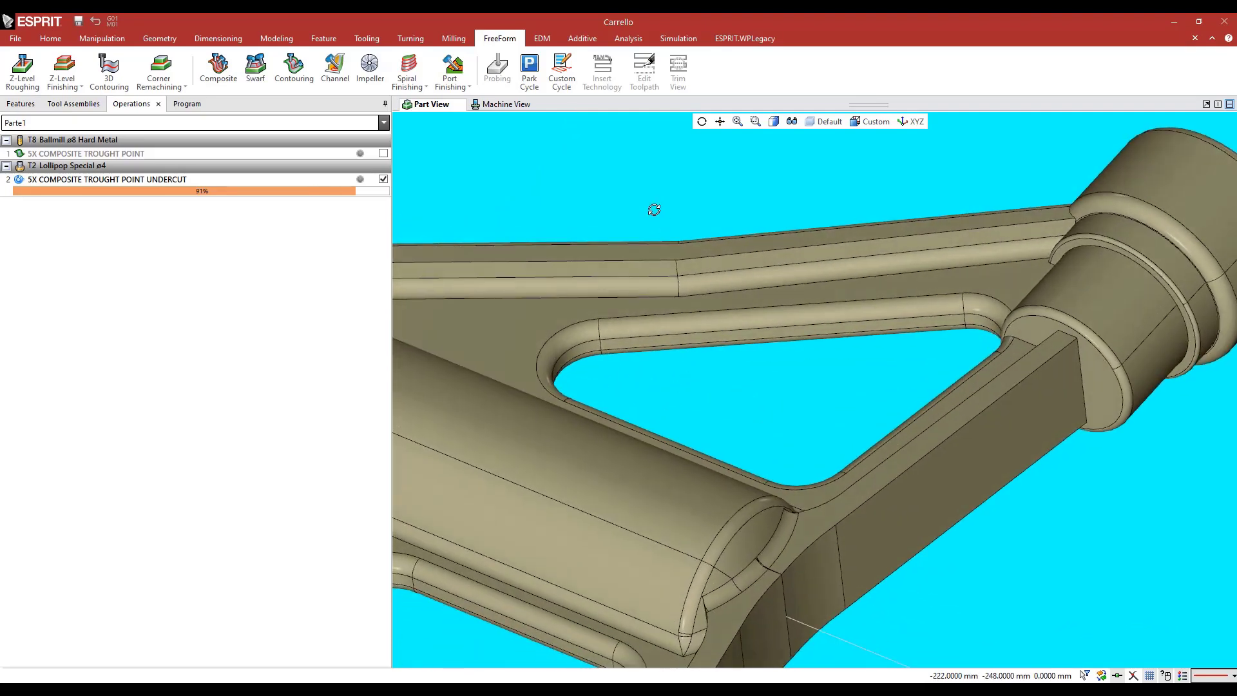
middle_drag(654, 209, 670, 212)
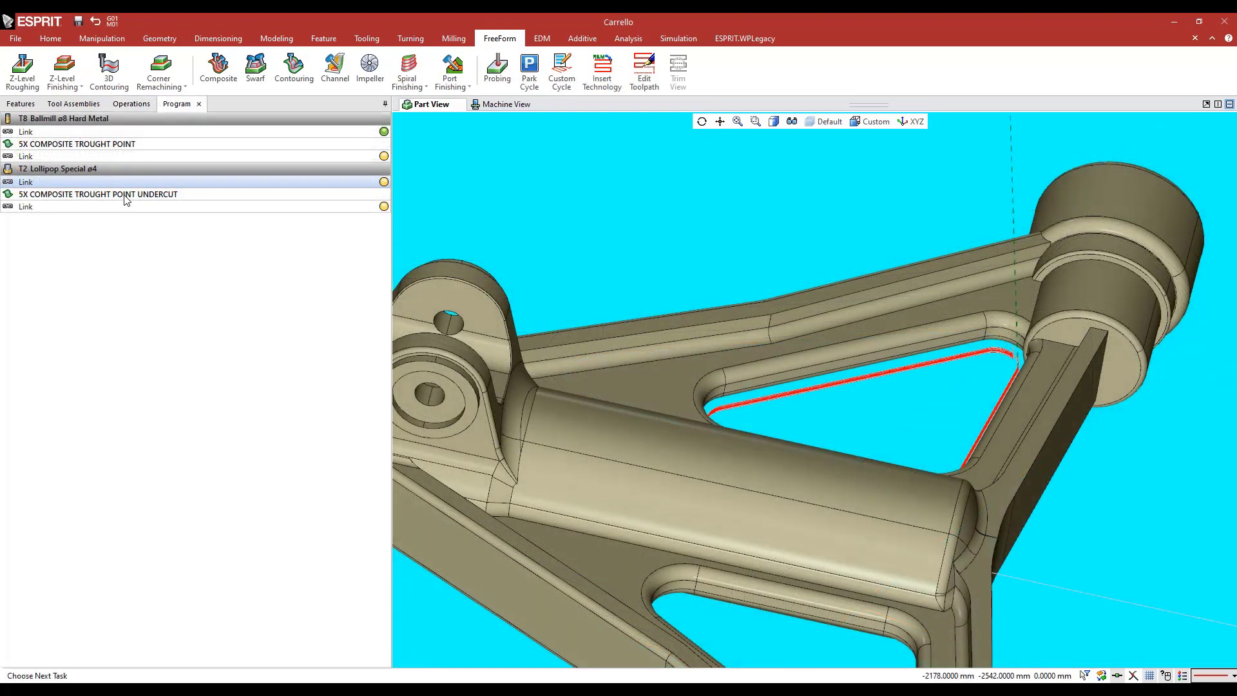
click(123, 192)
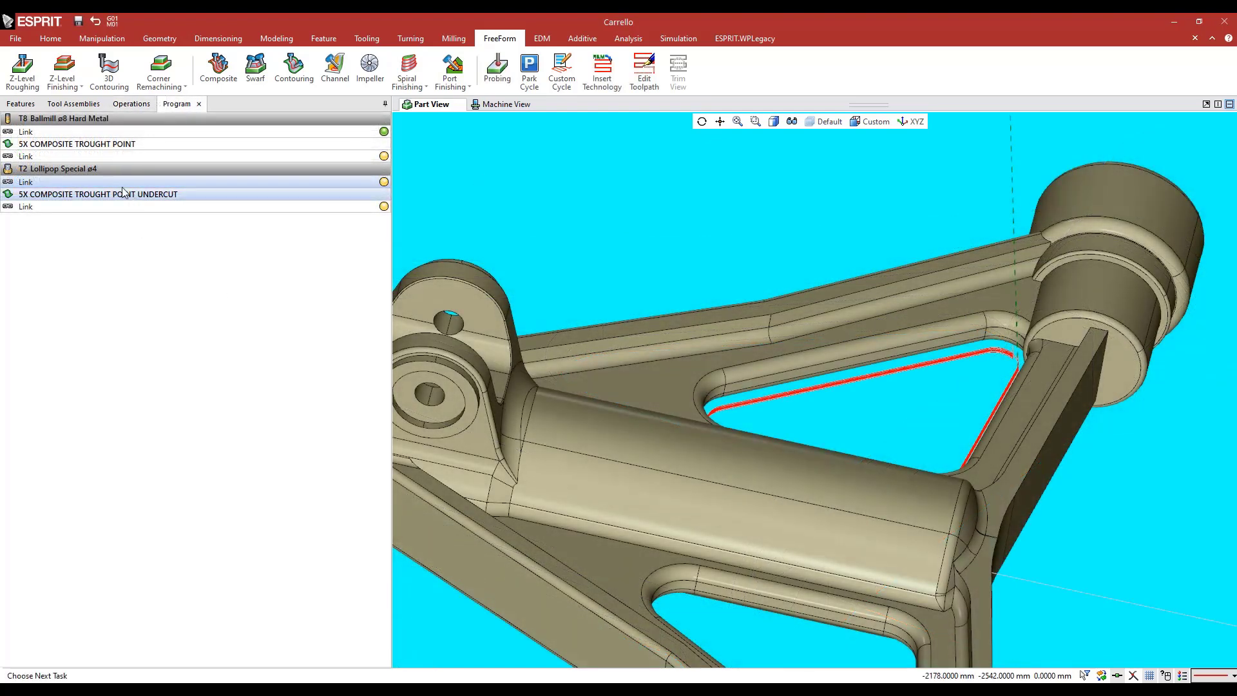
click(678, 39)
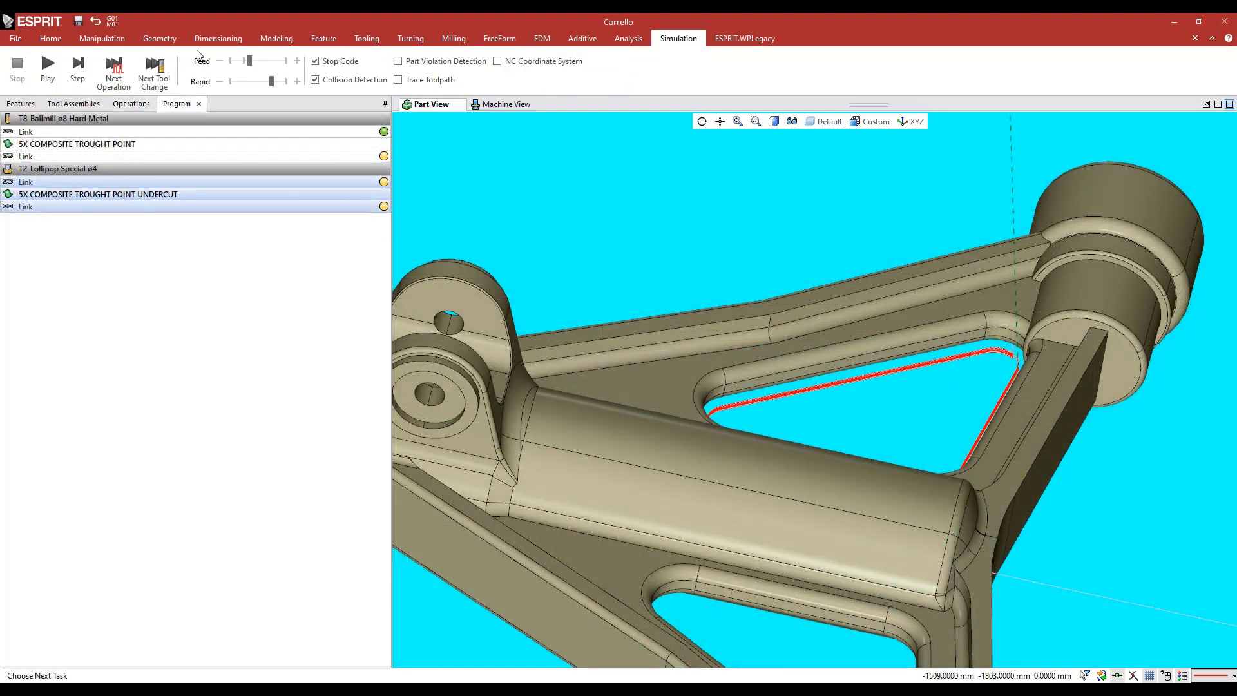
click(78, 68)
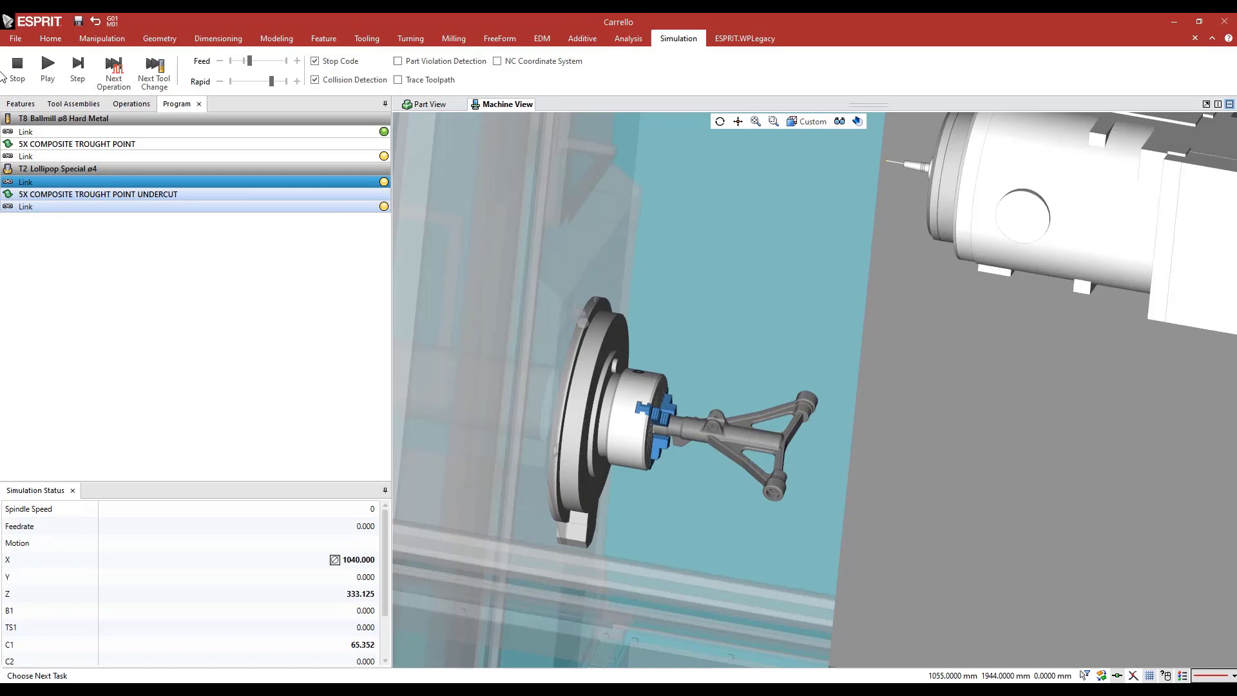
click(47, 67)
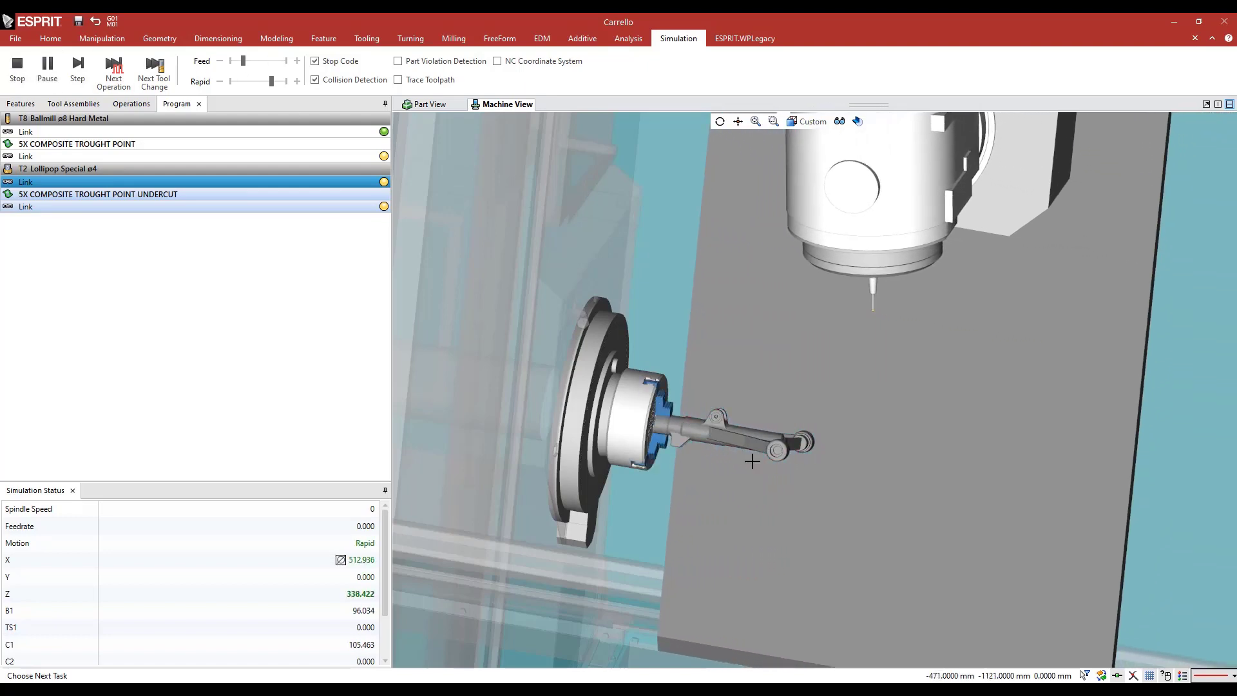
Slow down the simulation feed and examine the lollipop tool's tilting motion along the undercut fillet from several viewing angles
scroll(763, 450, up, 6)
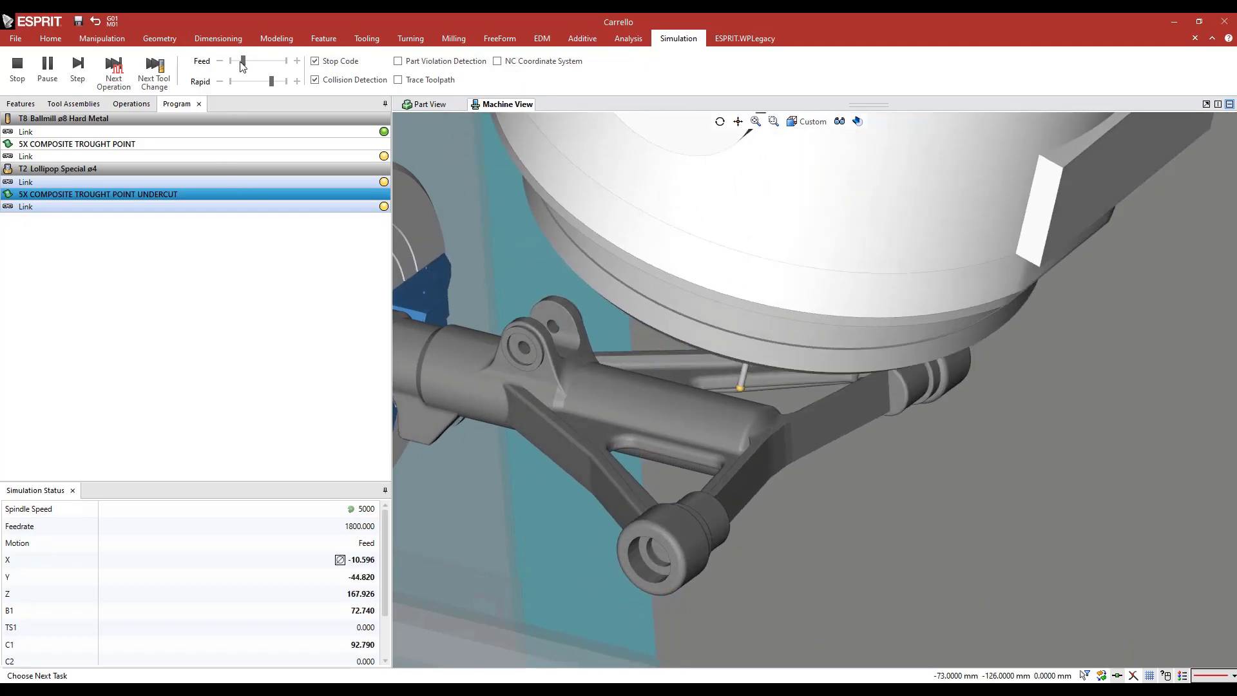
drag(243, 61, 238, 62)
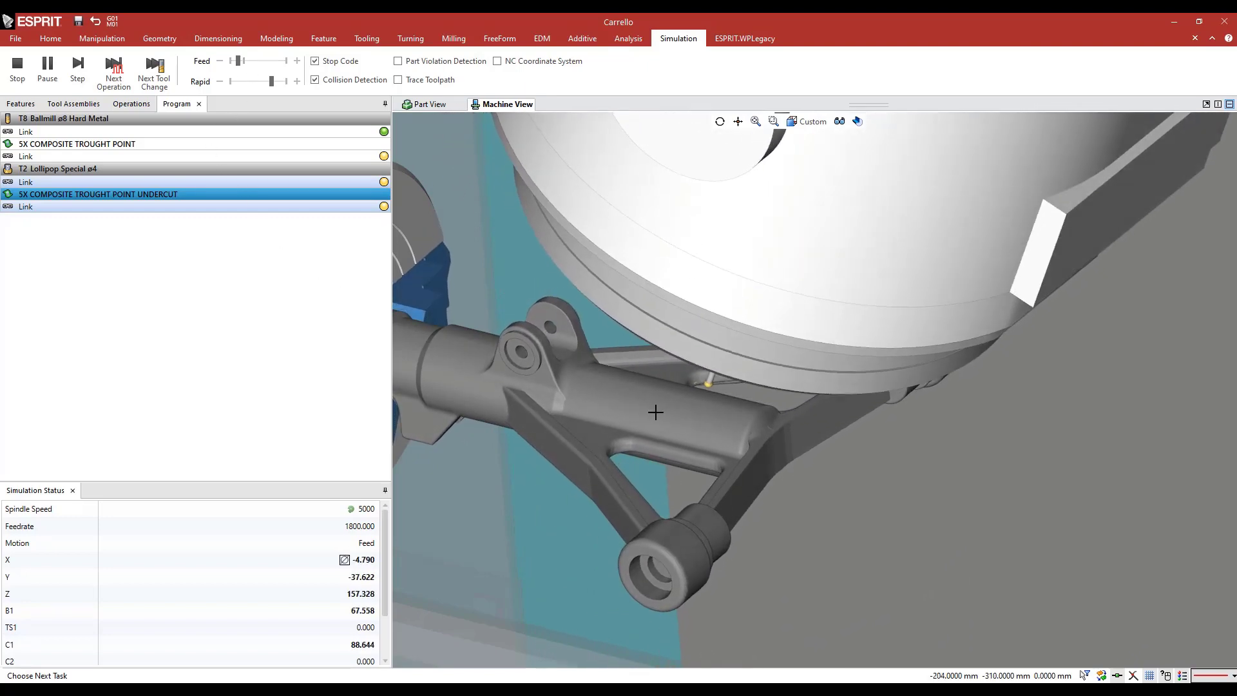
scroll(655, 412, down, 6)
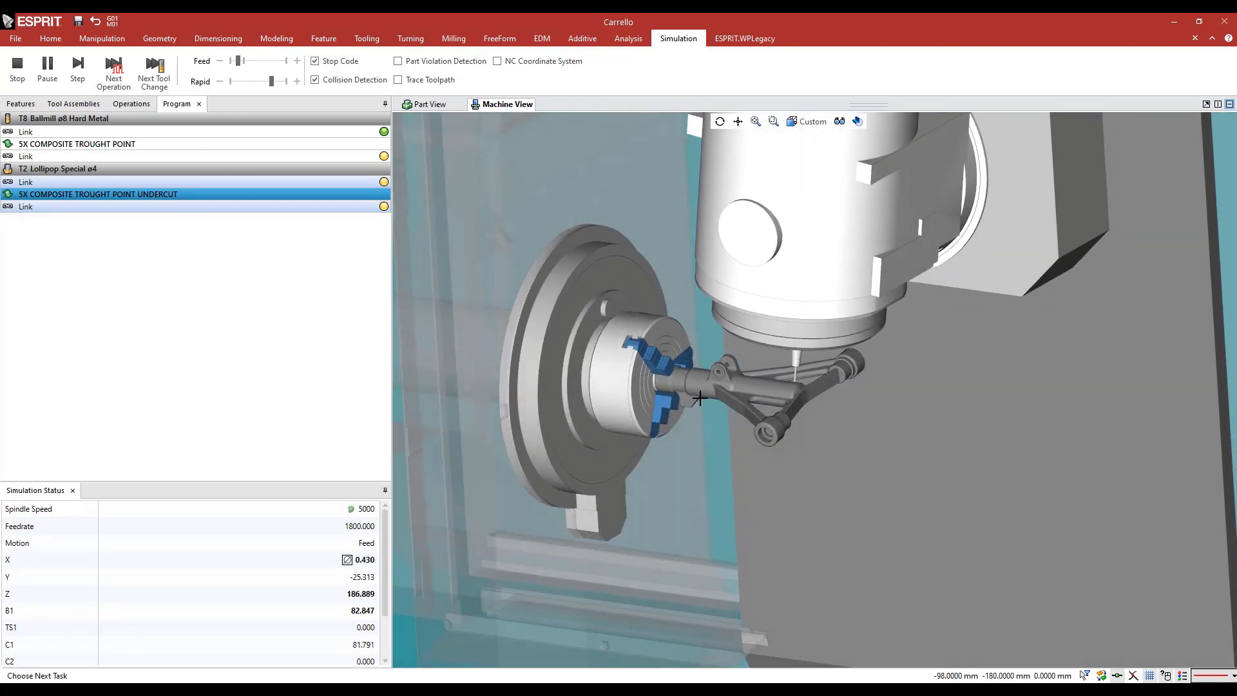
scroll(715, 387, down, 3)
middle_drag(720, 382, 814, 385)
scroll(814, 385, up, 5)
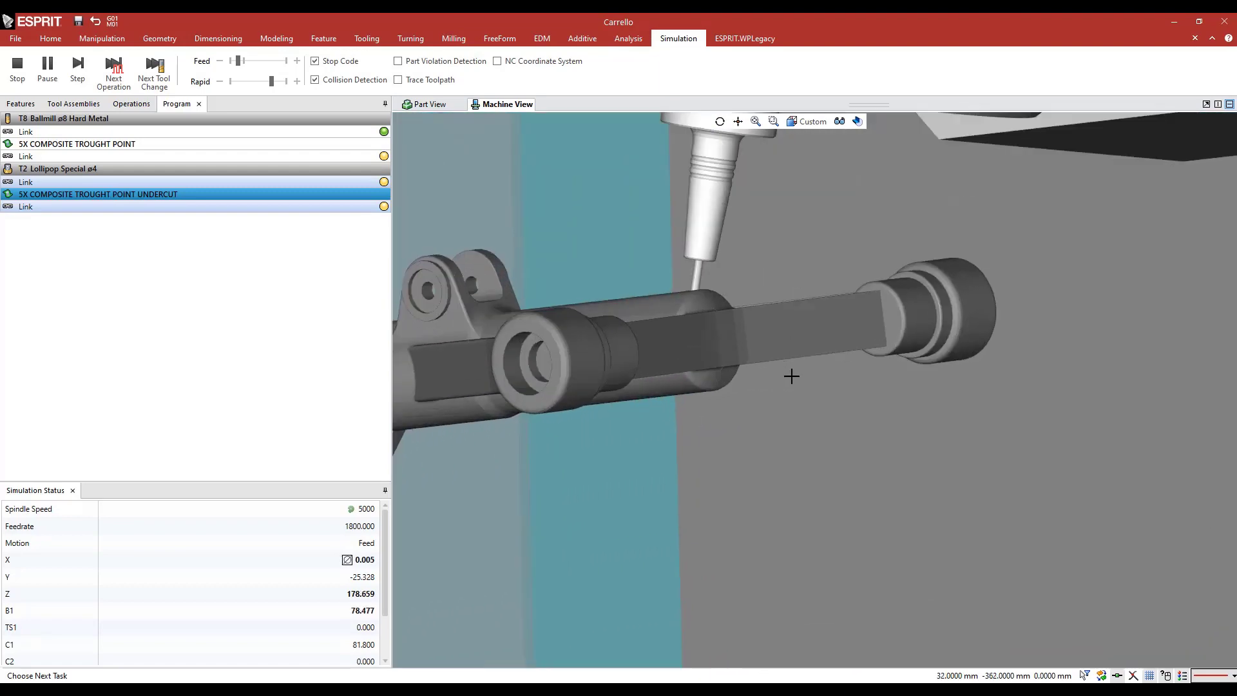
middle_drag(696, 341, 685, 334)
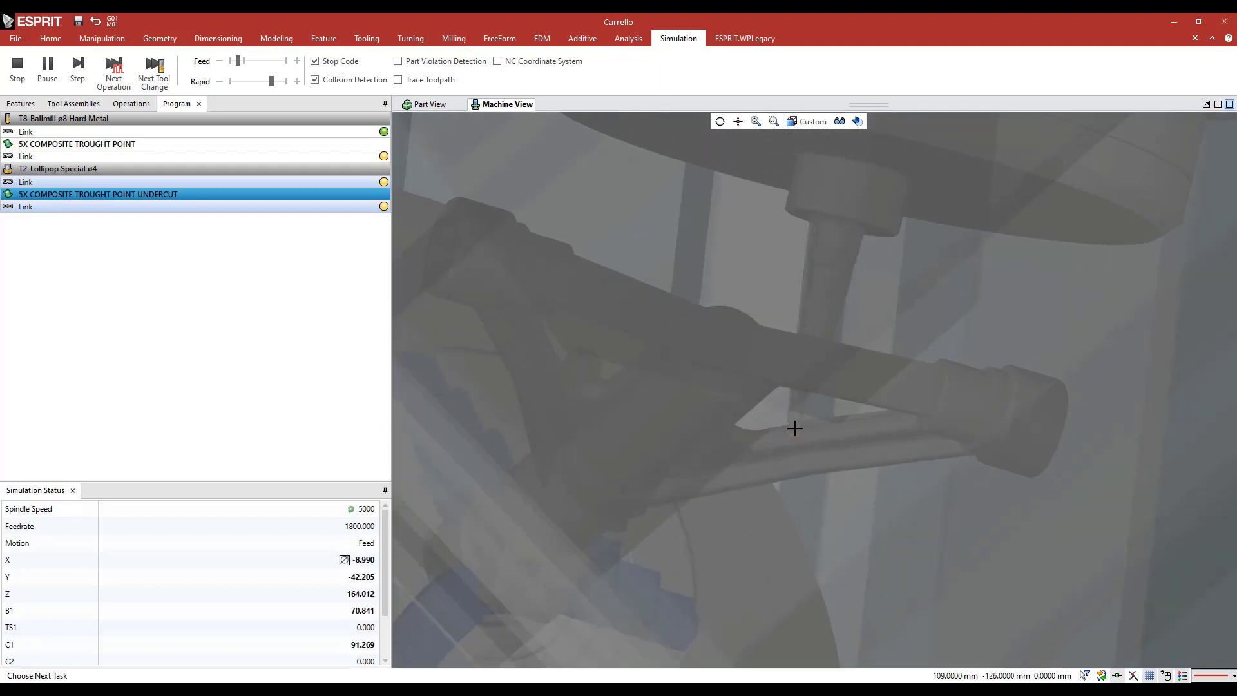
scroll(829, 428, up, 5)
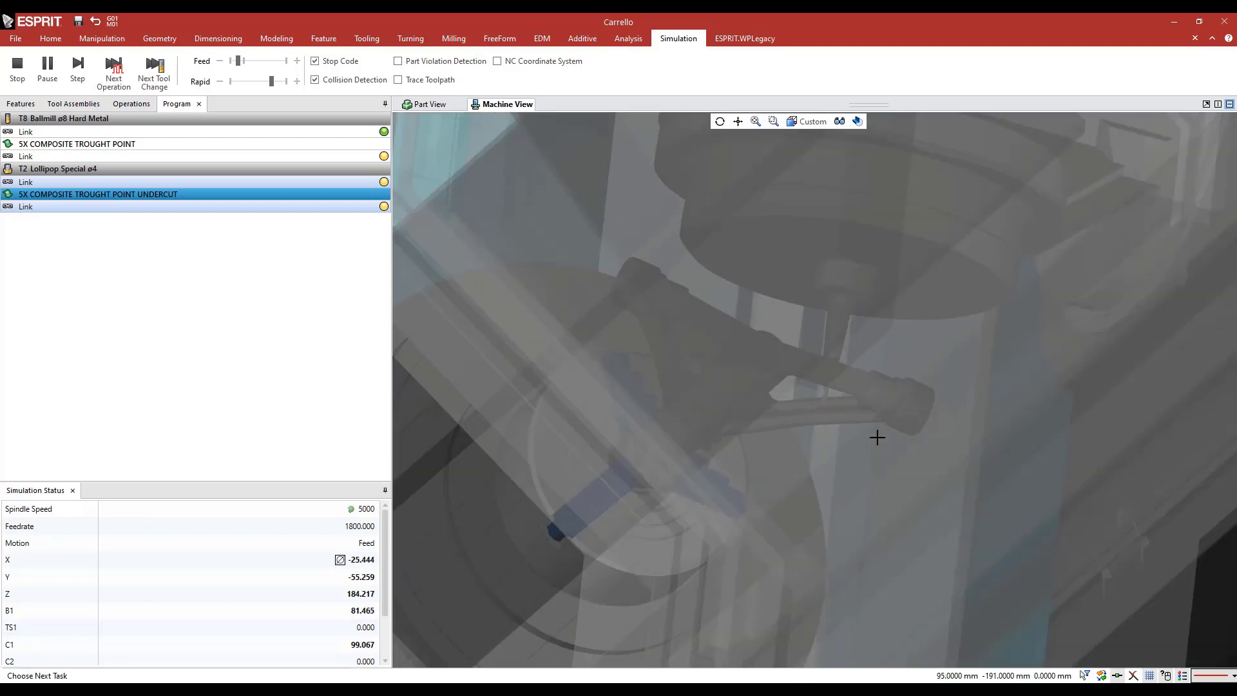
scroll(737, 349, down, 5)
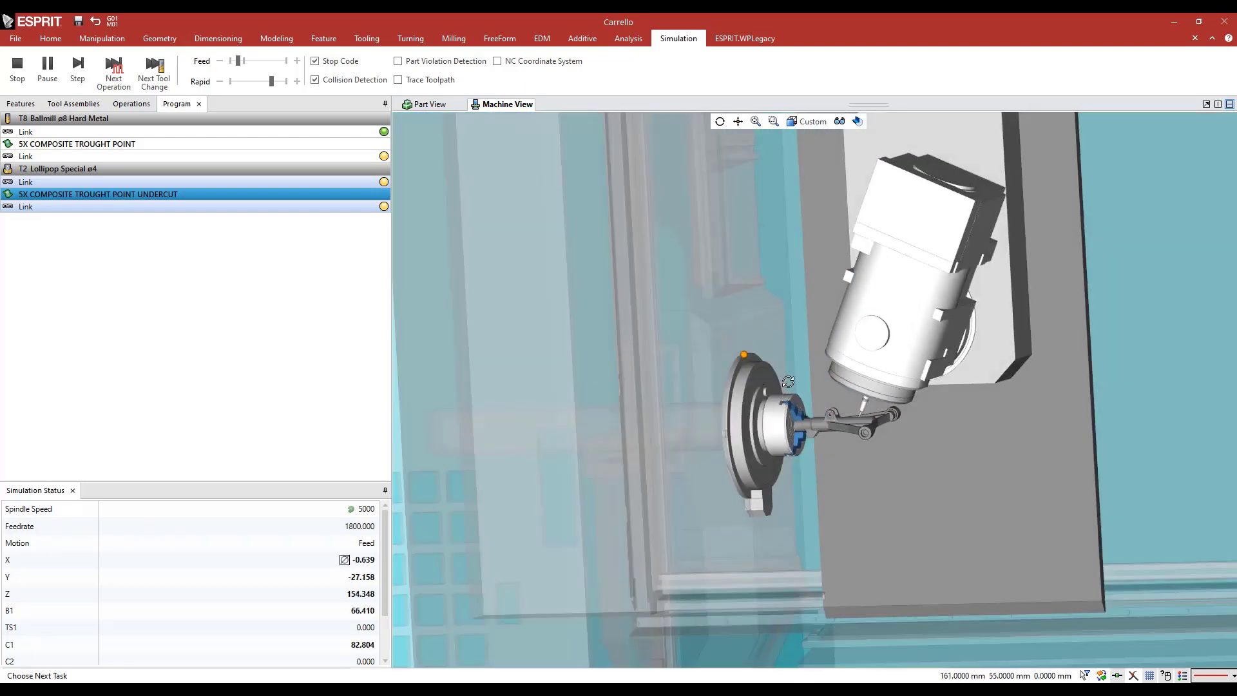
scroll(875, 410, up, 3)
scroll(874, 411, up, 4)
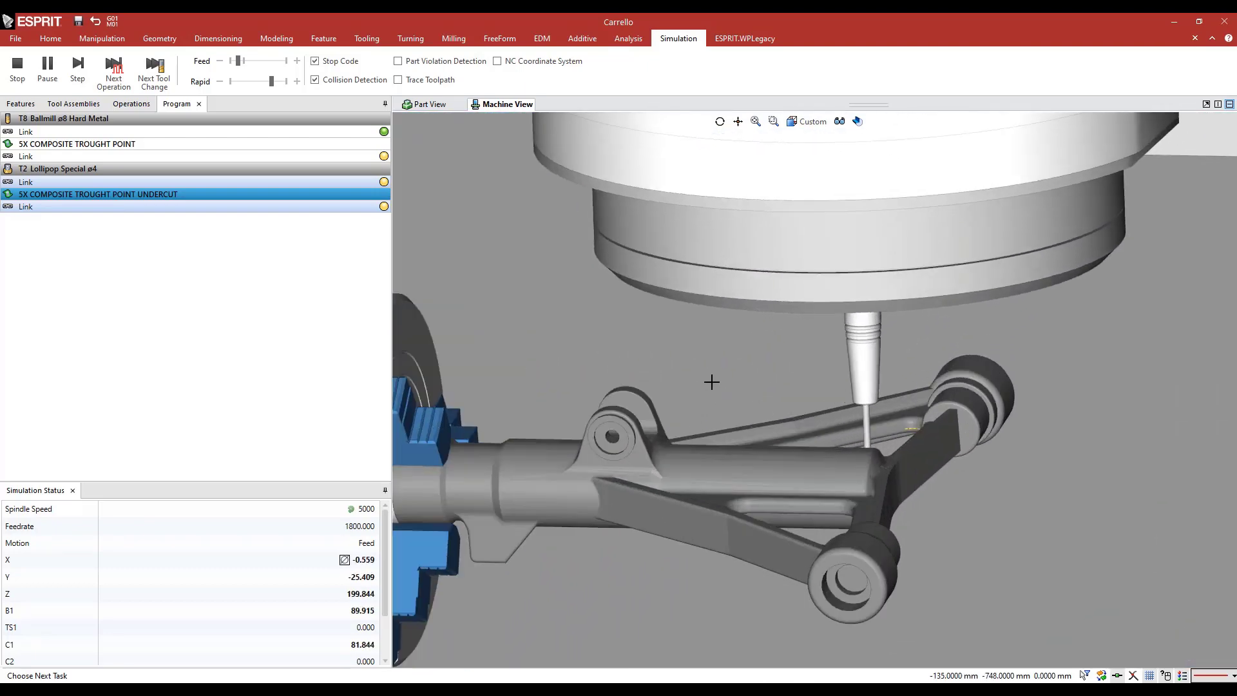
middle_drag(709, 381, 644, 299)
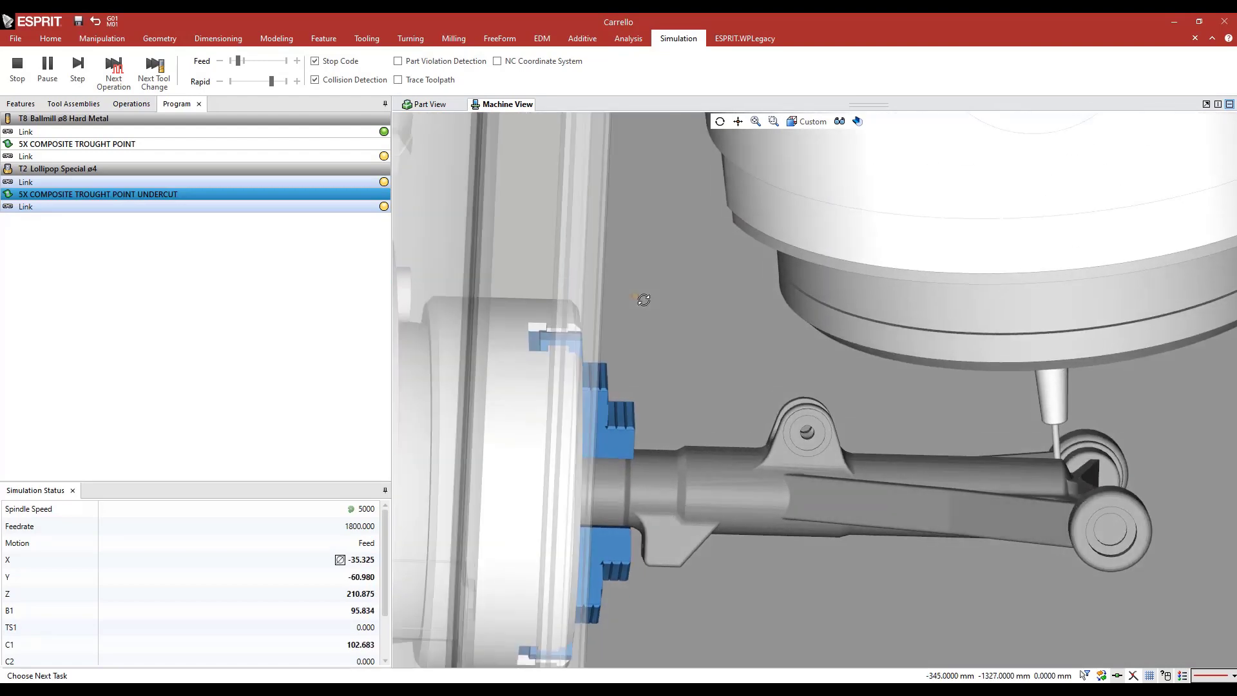
scroll(643, 299, down, 3)
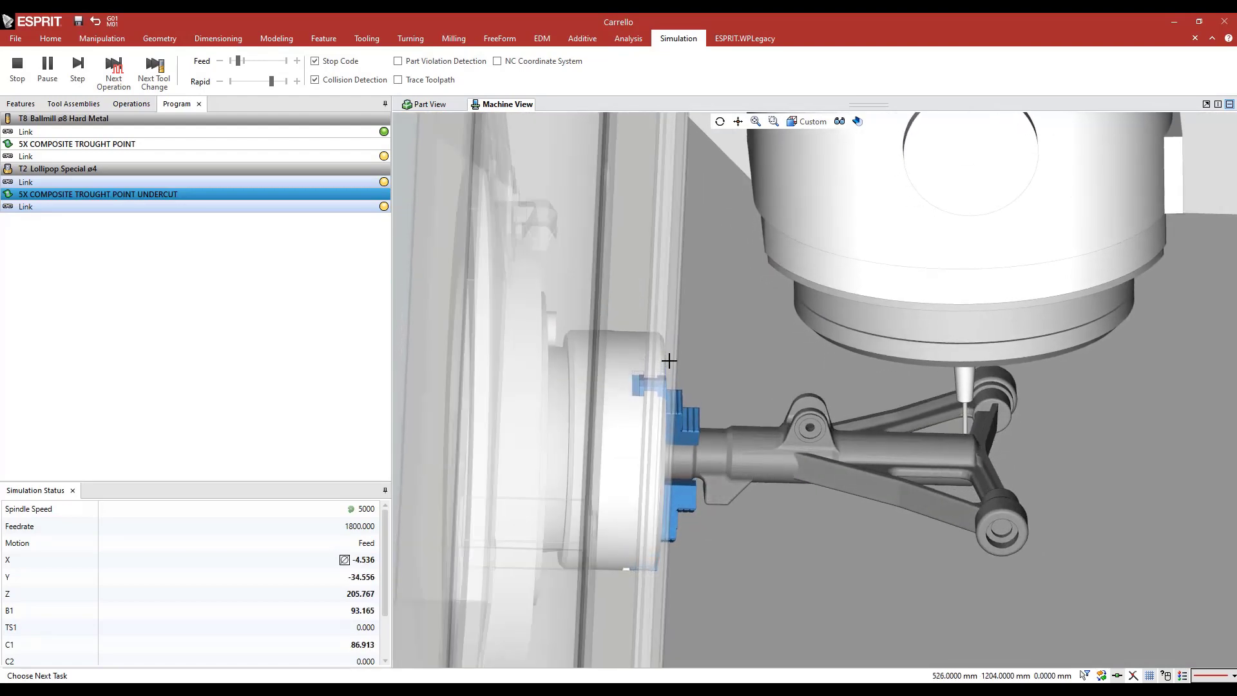
scroll(669, 361, down, 2)
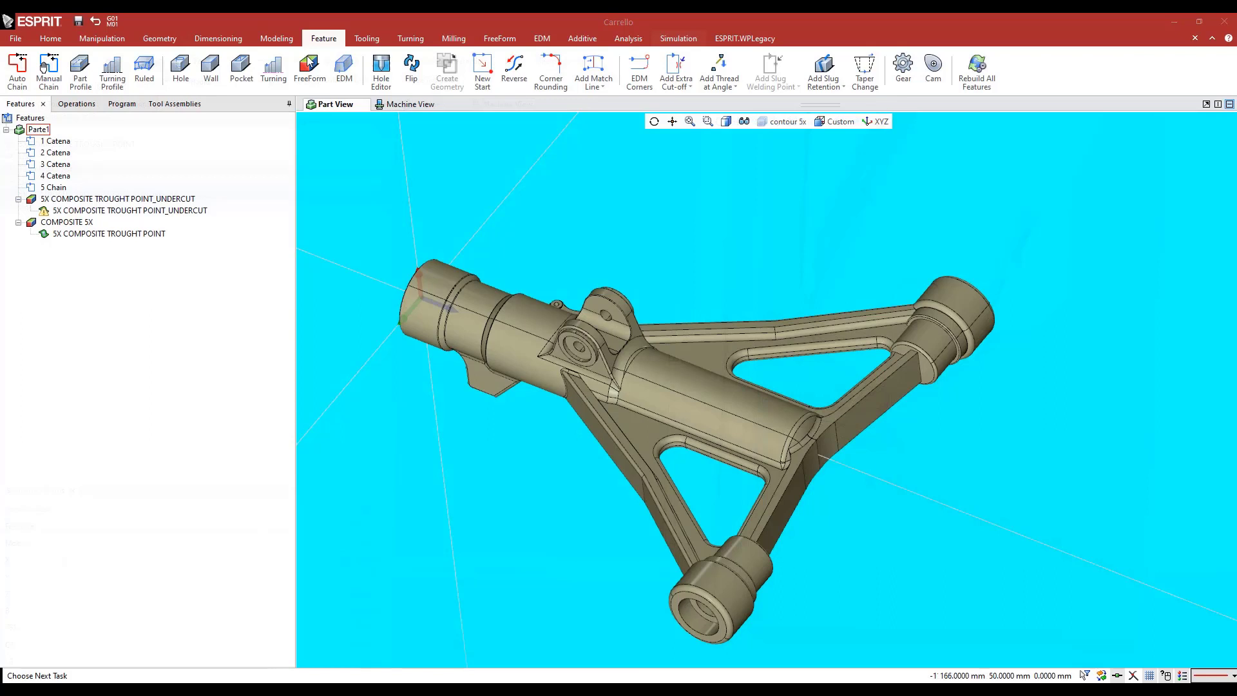
Start a FreeForm feature named 5X COMPOSITE SPIRAL+FIXED ANGLE with the central tube's faces 8288, 5168, 7387 and 12144 as part faces
click(308, 62)
drag(58, 140, 2, 140)
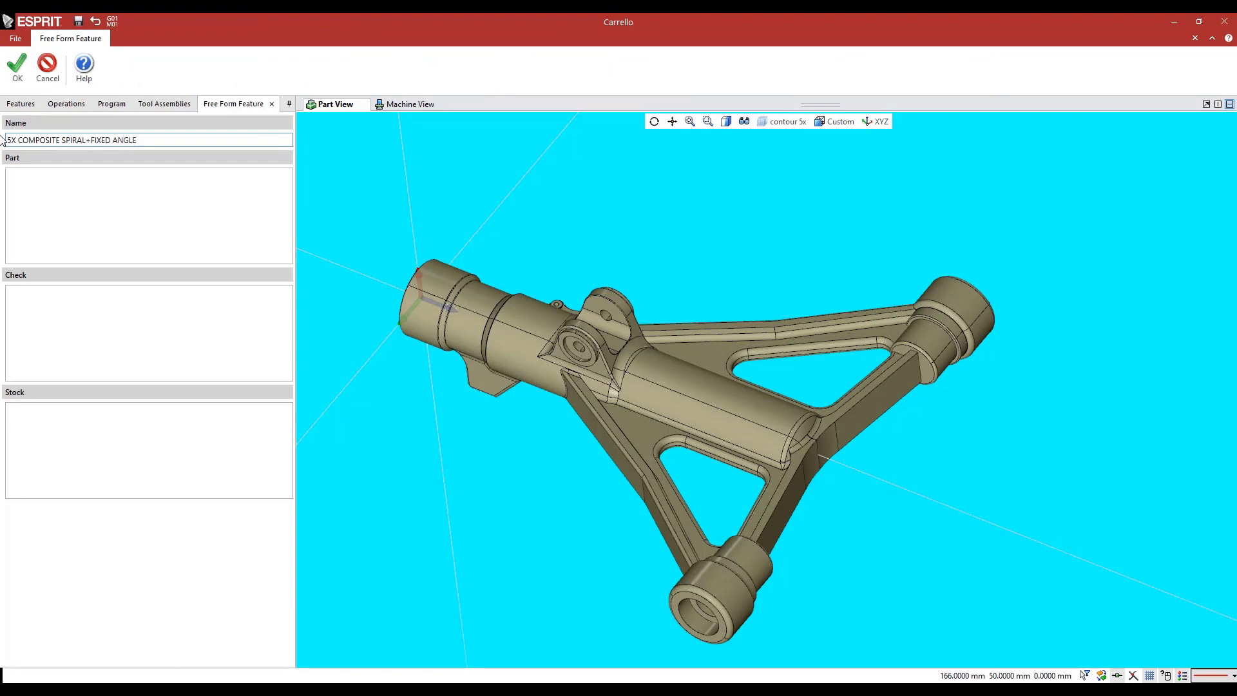
click(52, 197)
scroll(657, 409, up, 7)
double_click(651, 417)
double_click(683, 344)
click(763, 210)
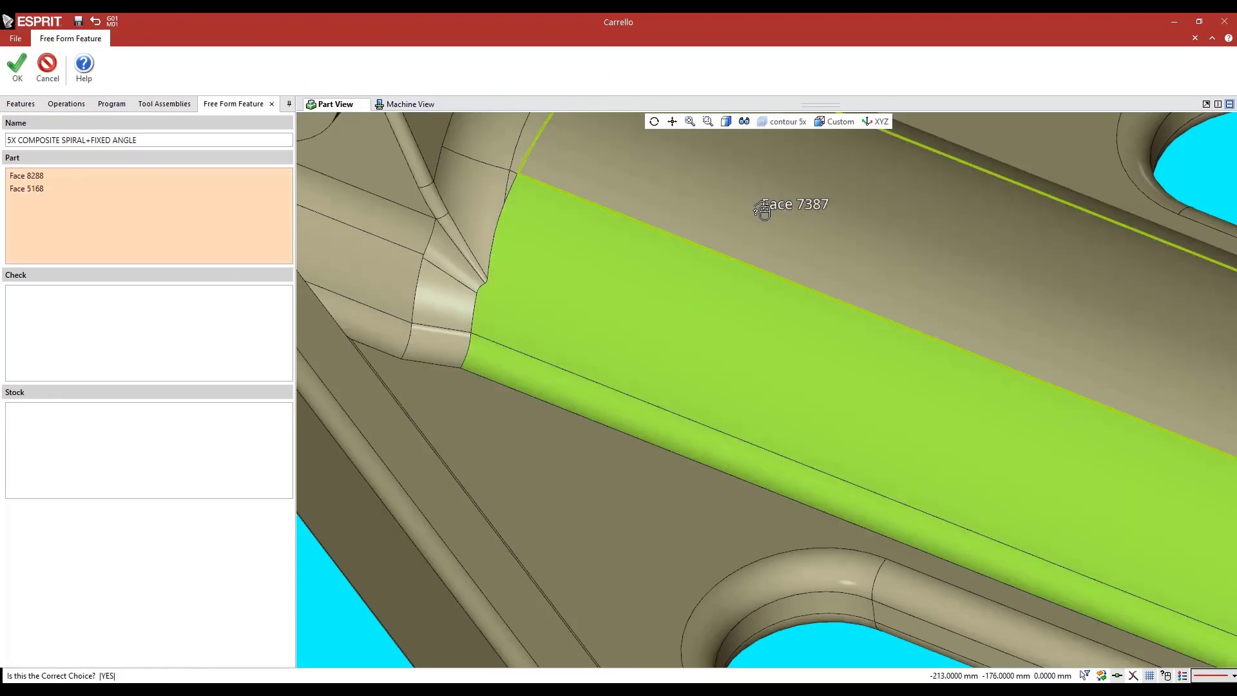
click(763, 210)
scroll(763, 209, down, 6)
middle_drag(766, 251, 790, 320)
scroll(790, 320, up, 6)
double_click(812, 265)
scroll(812, 265, down, 6)
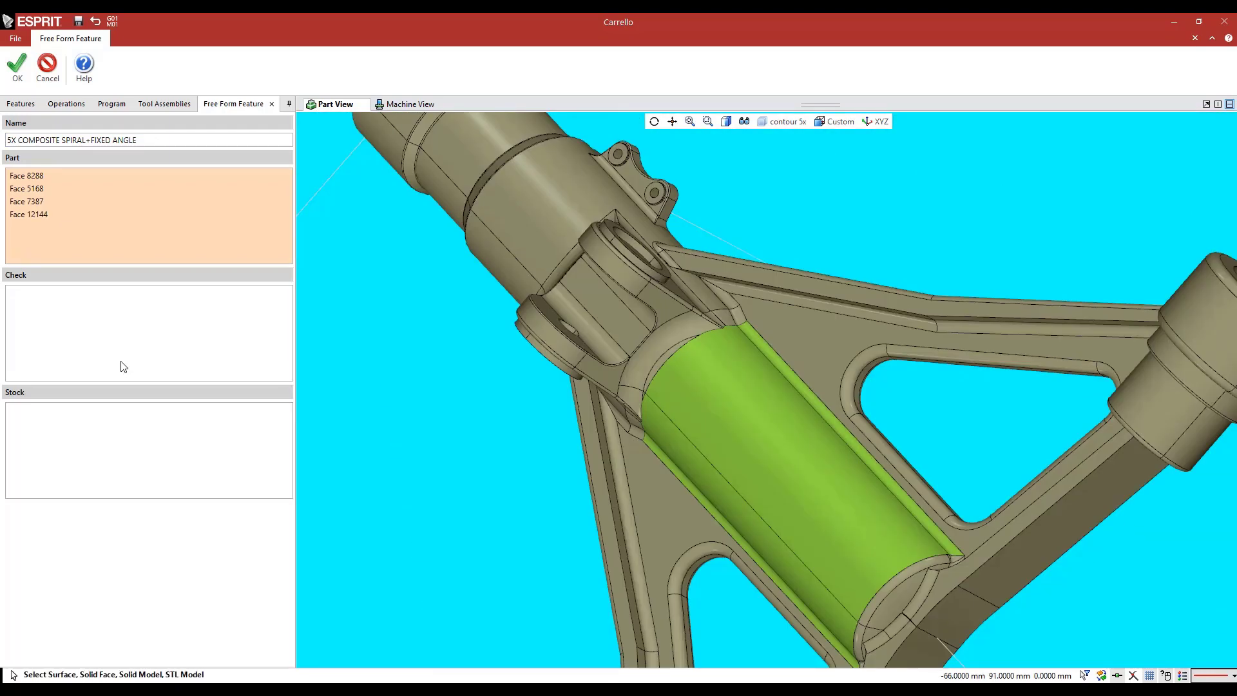
Add the whole Carrello solid as the feature's check geometry and create the feature
click(123, 366)
click(713, 409)
middle_drag(472, 463, 491, 453)
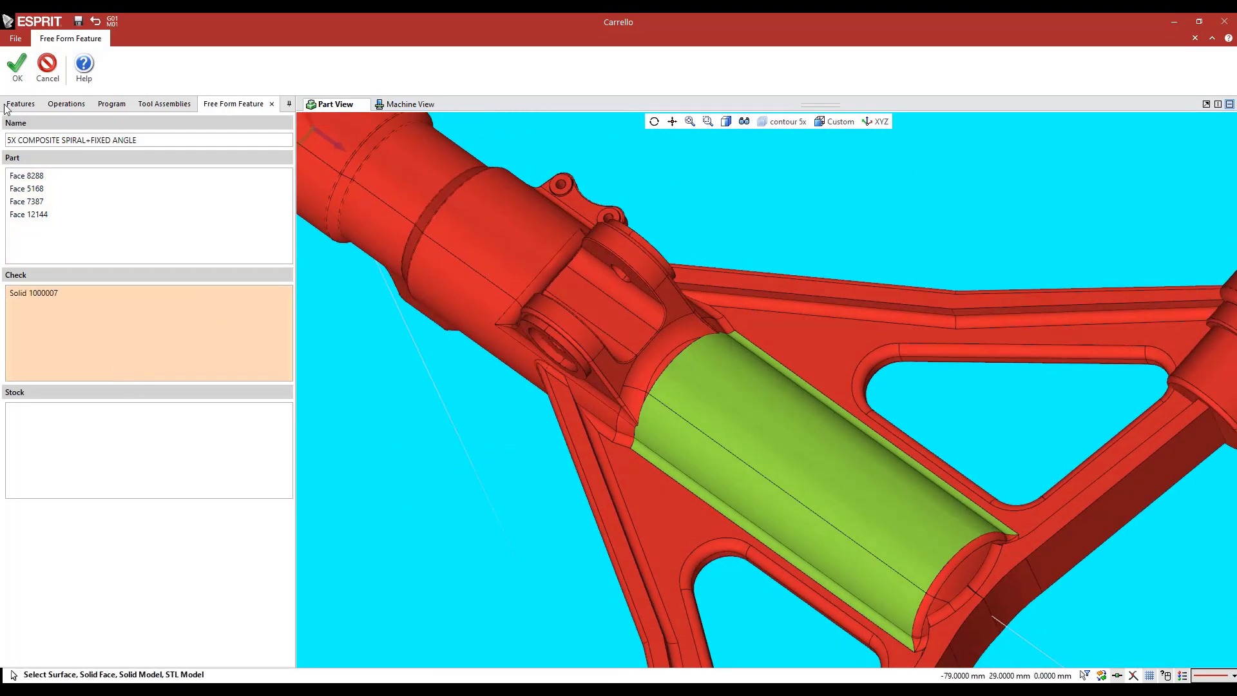
click(18, 64)
Start a Composite operation on the new central tube feature and name it 5X COMPOSITE SPIRAL+FIXED ANGLE
click(82, 200)
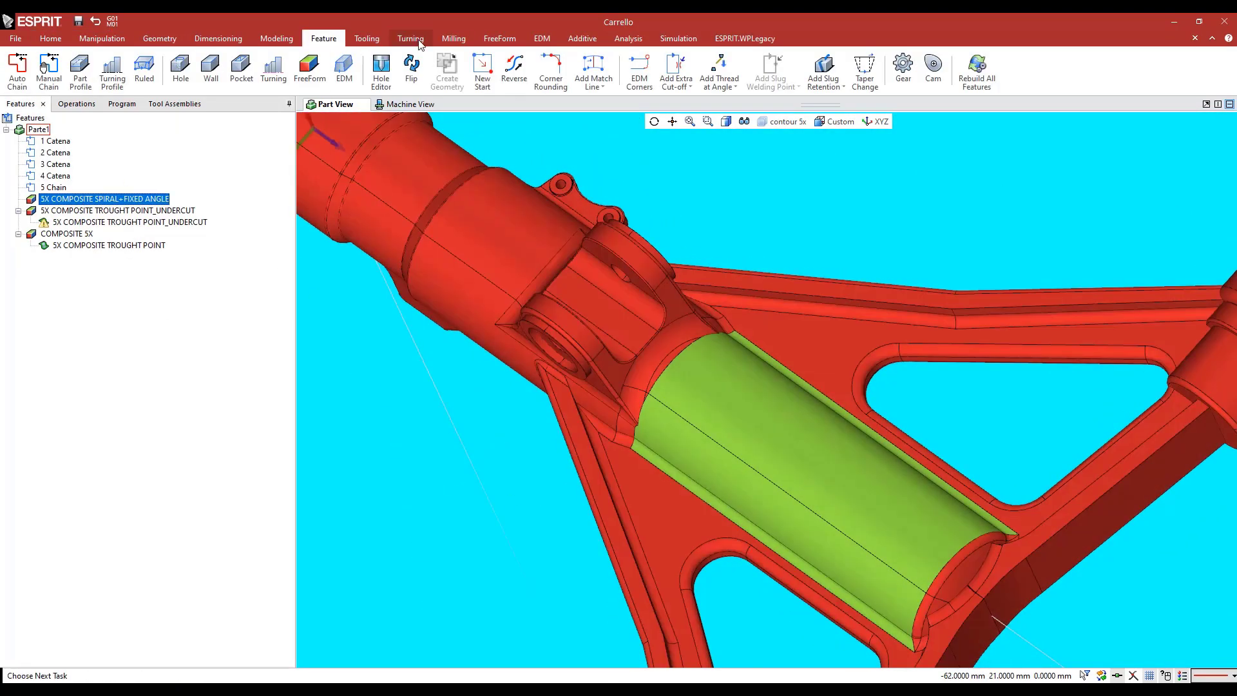
click(499, 38)
click(219, 67)
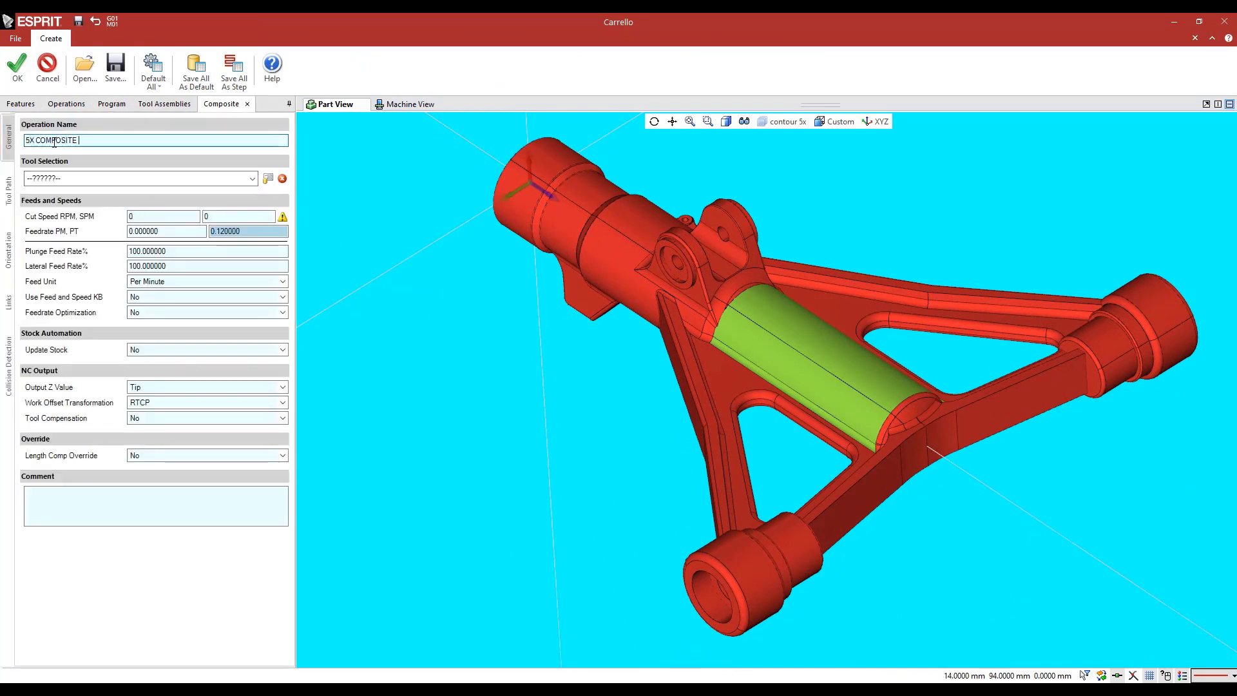
text(RAL+FIXED ANGLE)
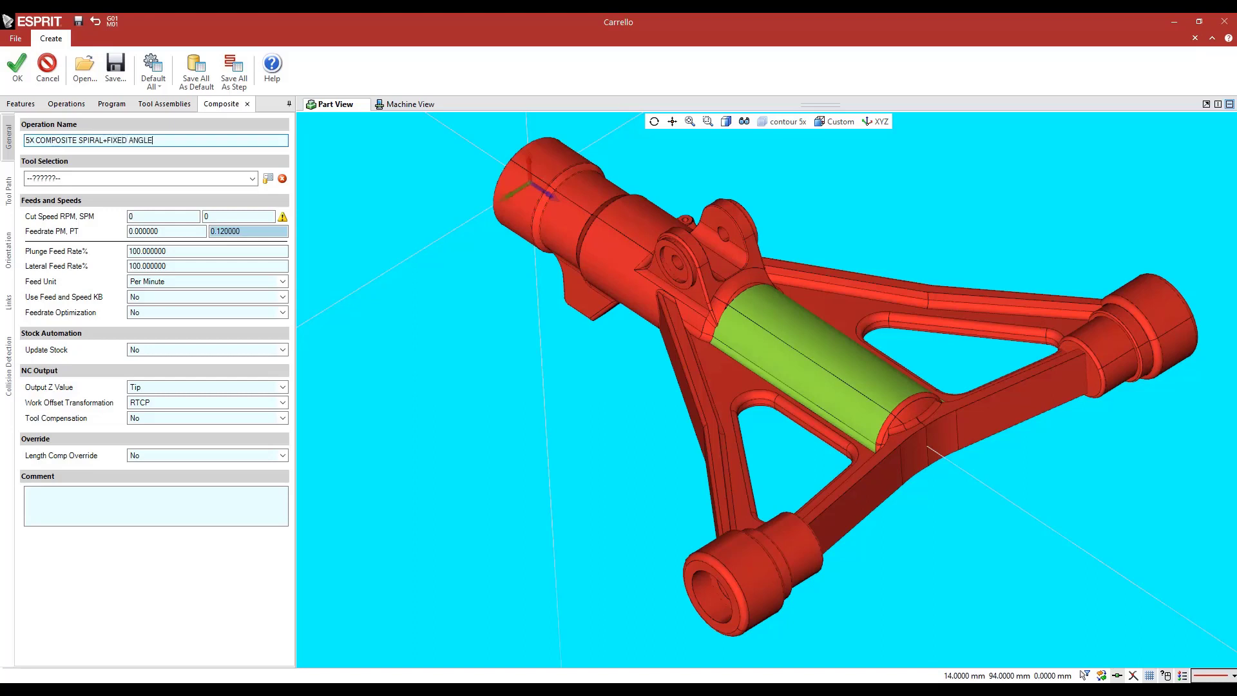
Assign the Ballmill ø8 Hard Metal tool to the operation and set the cut speed to 5000 RPM
click(48, 182)
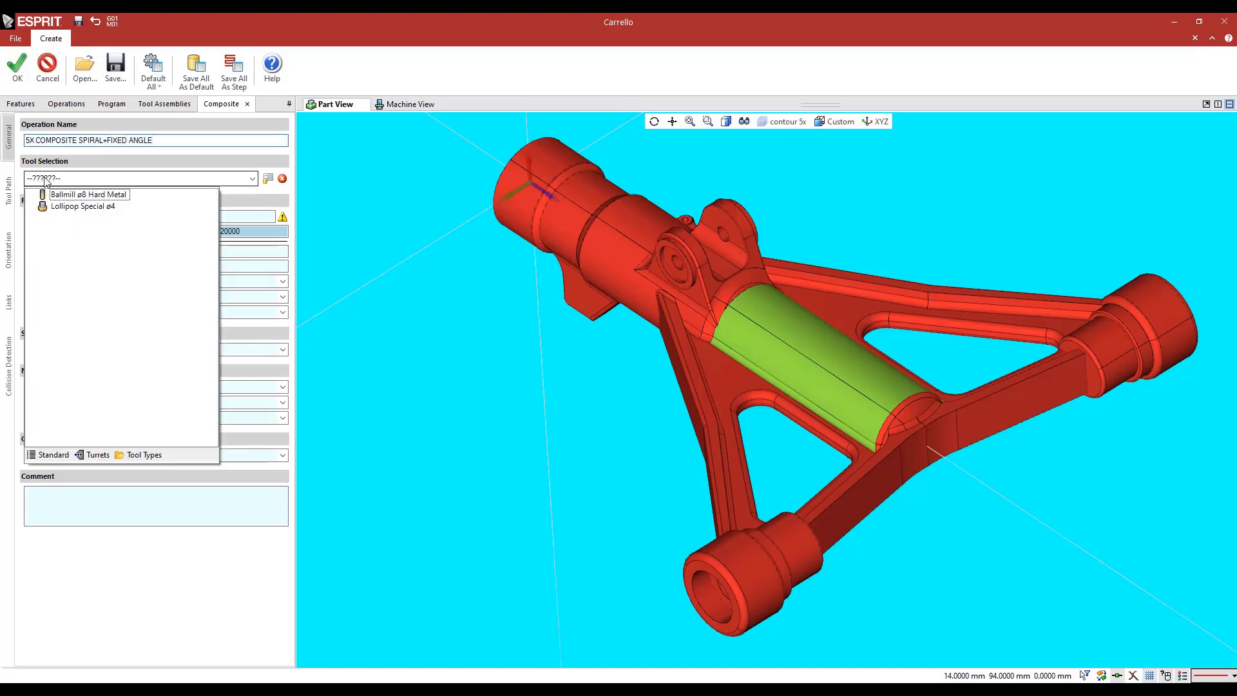
click(71, 210)
click(55, 182)
click(138, 227)
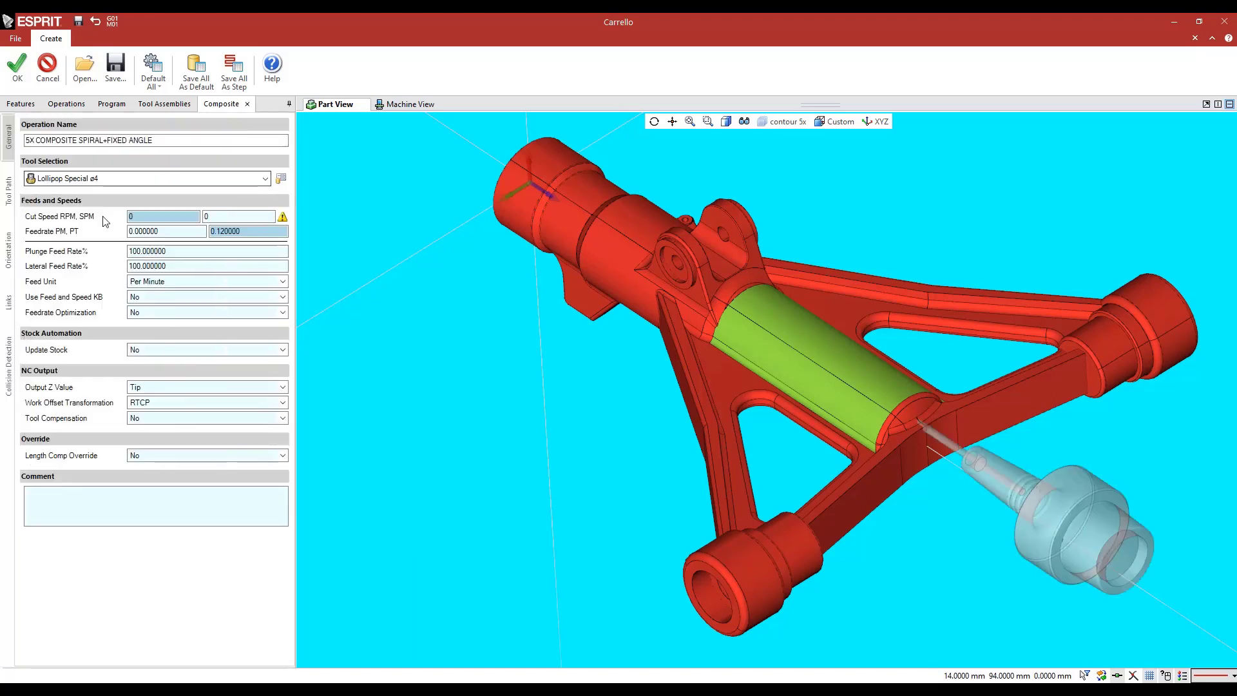
text(5000)
click(165, 231)
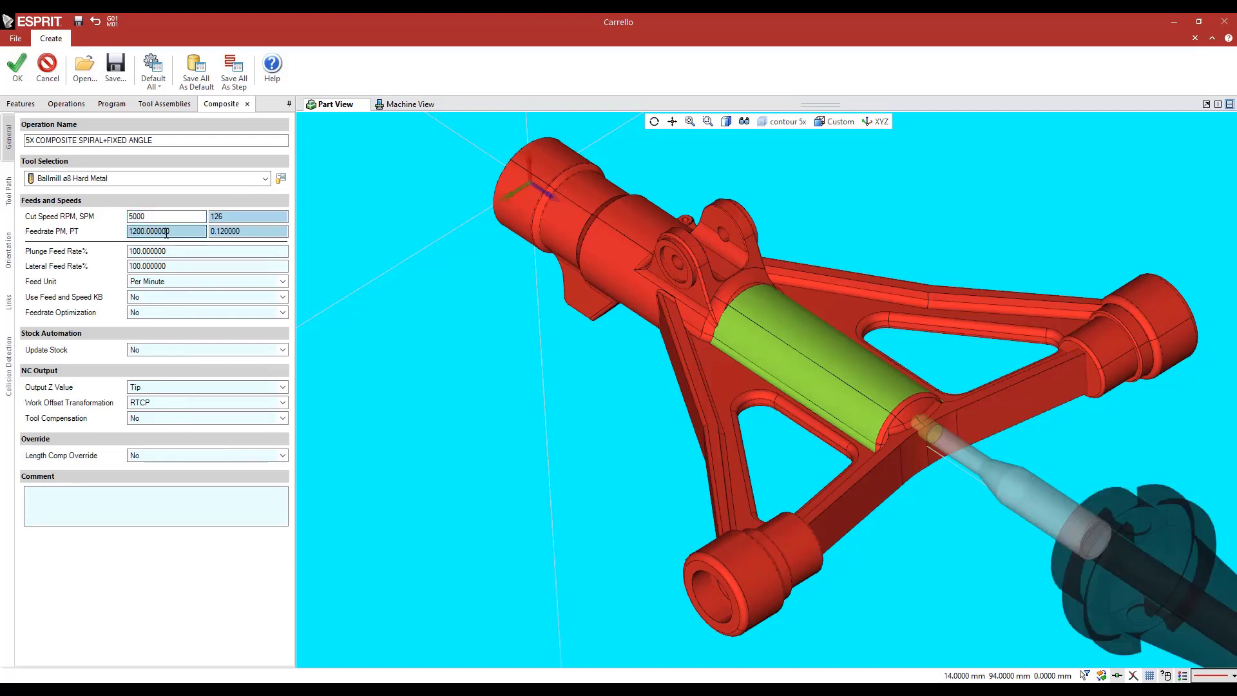
Set the machining pattern to Contour Offset, the tool position to Tool Center On Curve and the step increment to 0.8
click(8, 194)
middle_drag(517, 390, 501, 363)
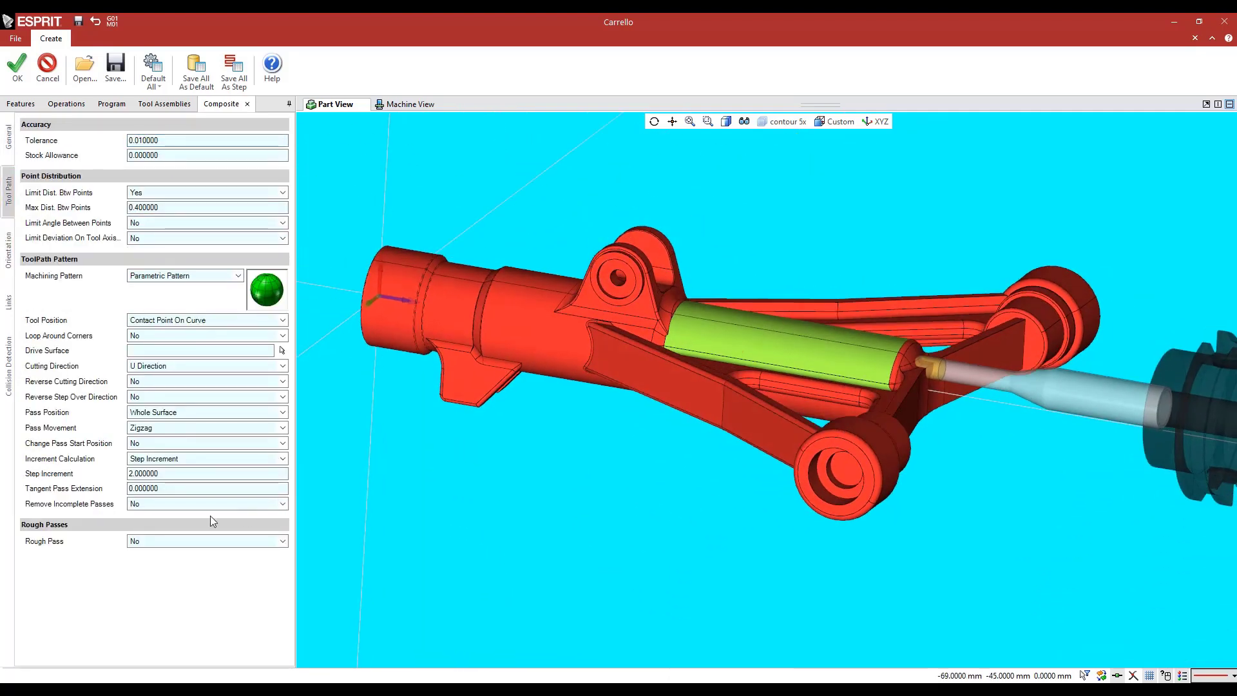
click(165, 276)
click(233, 358)
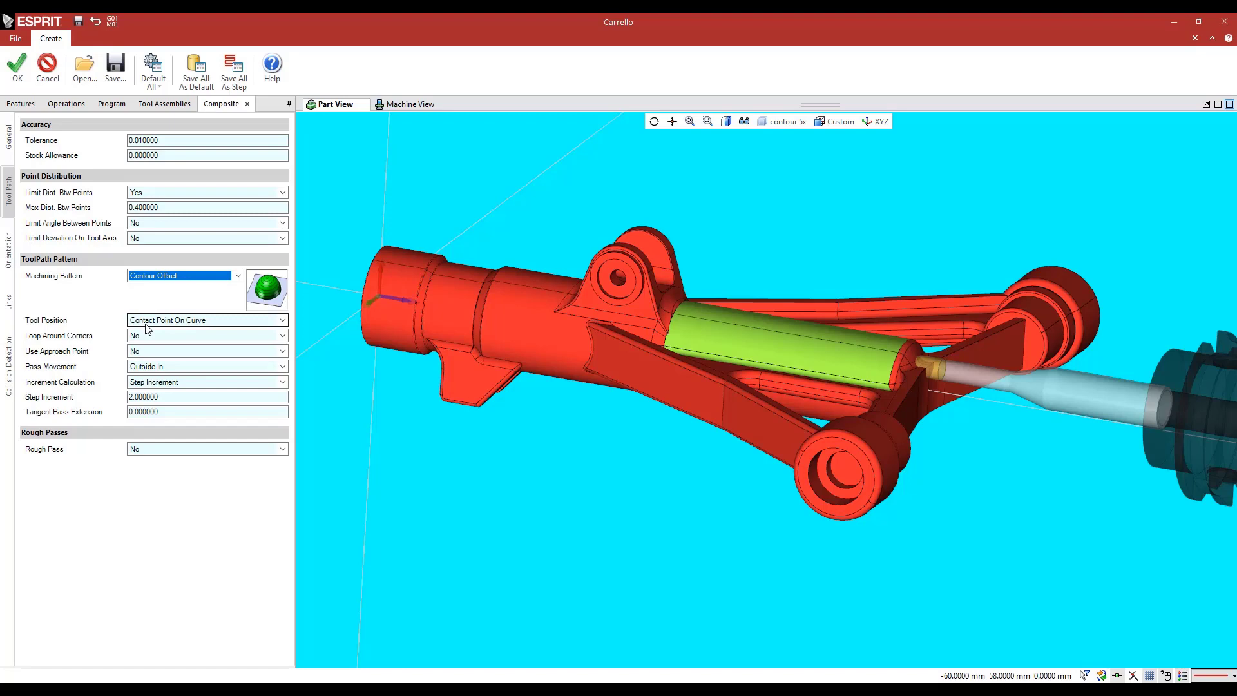
mouse_move(148, 327)
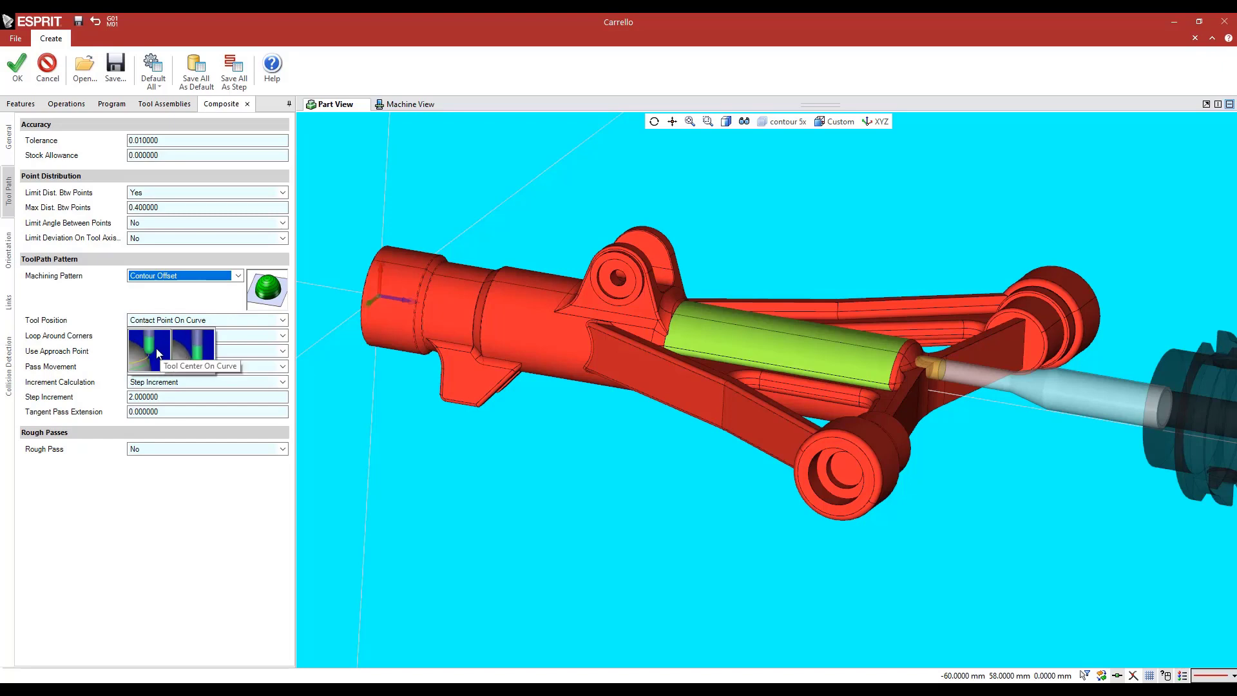
click(156, 352)
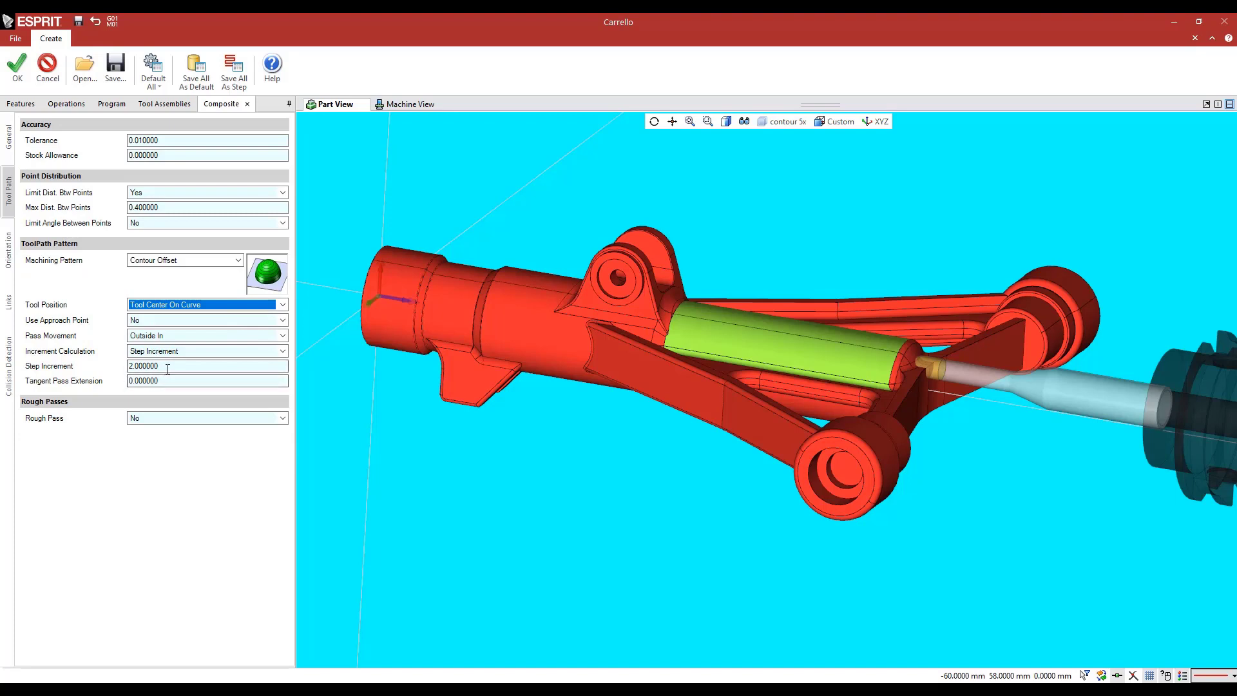
drag(166, 367, 84, 353)
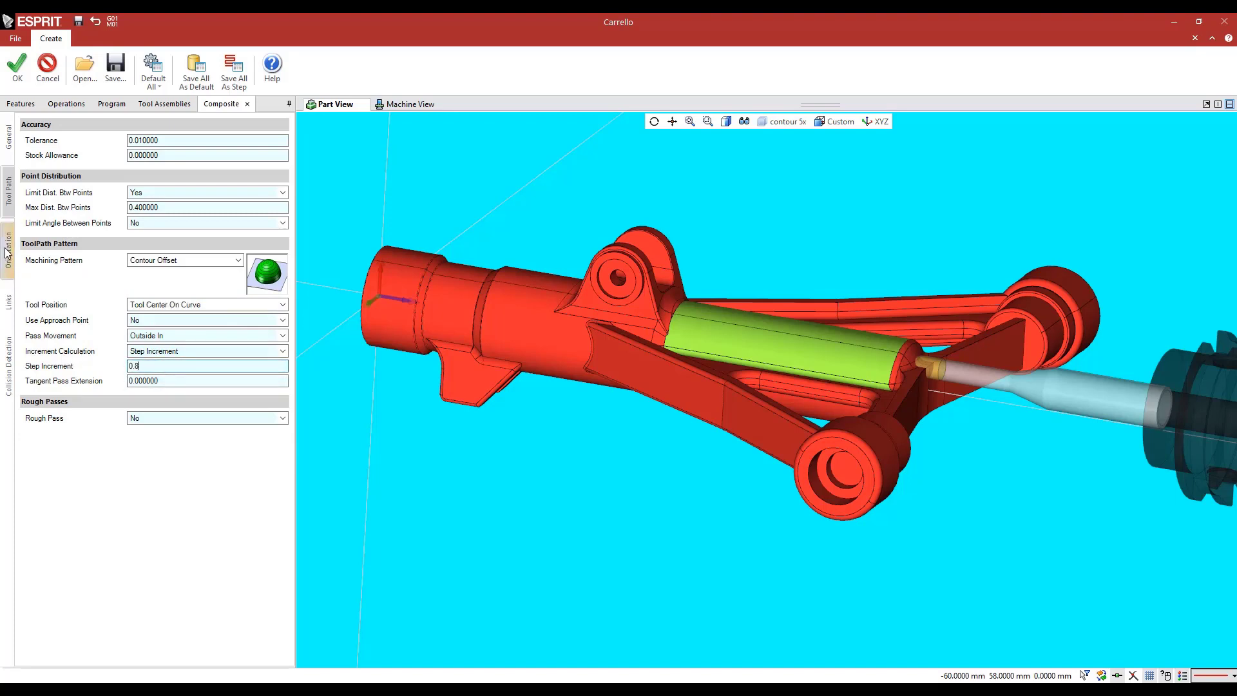
Set the operation's tool axis orientation strategy to Through Point with the point at X 500, Y 0, Z 150
click(7, 251)
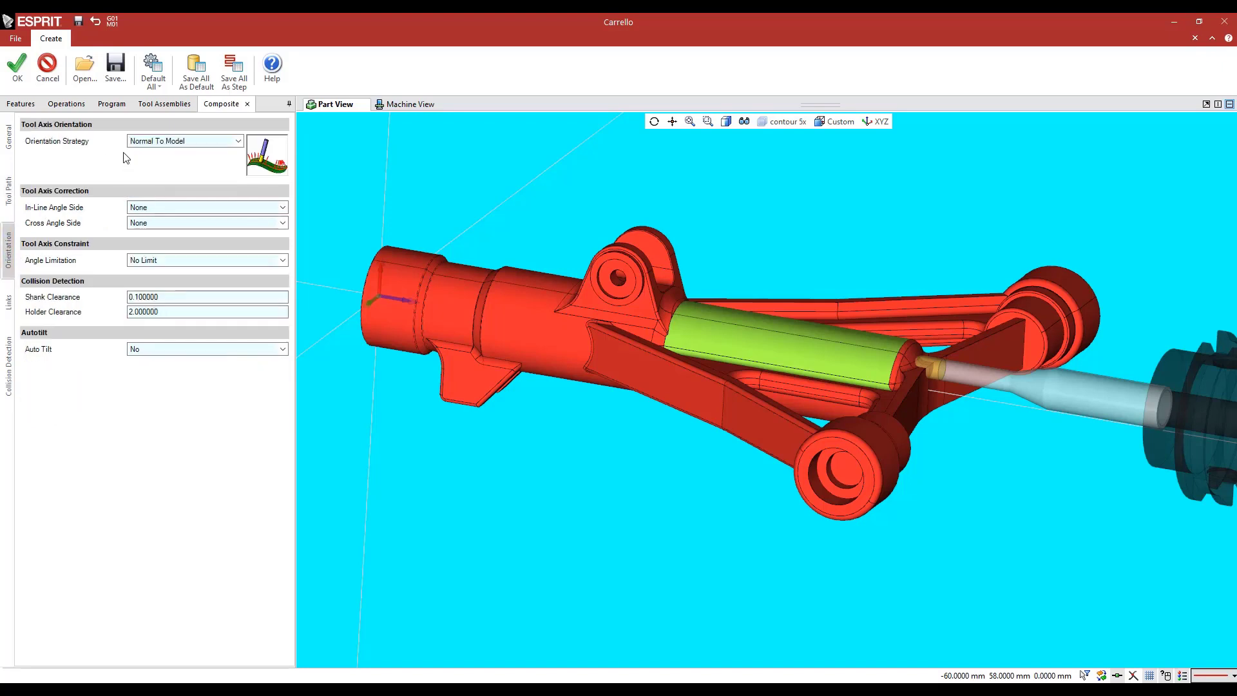
click(187, 140)
click(202, 187)
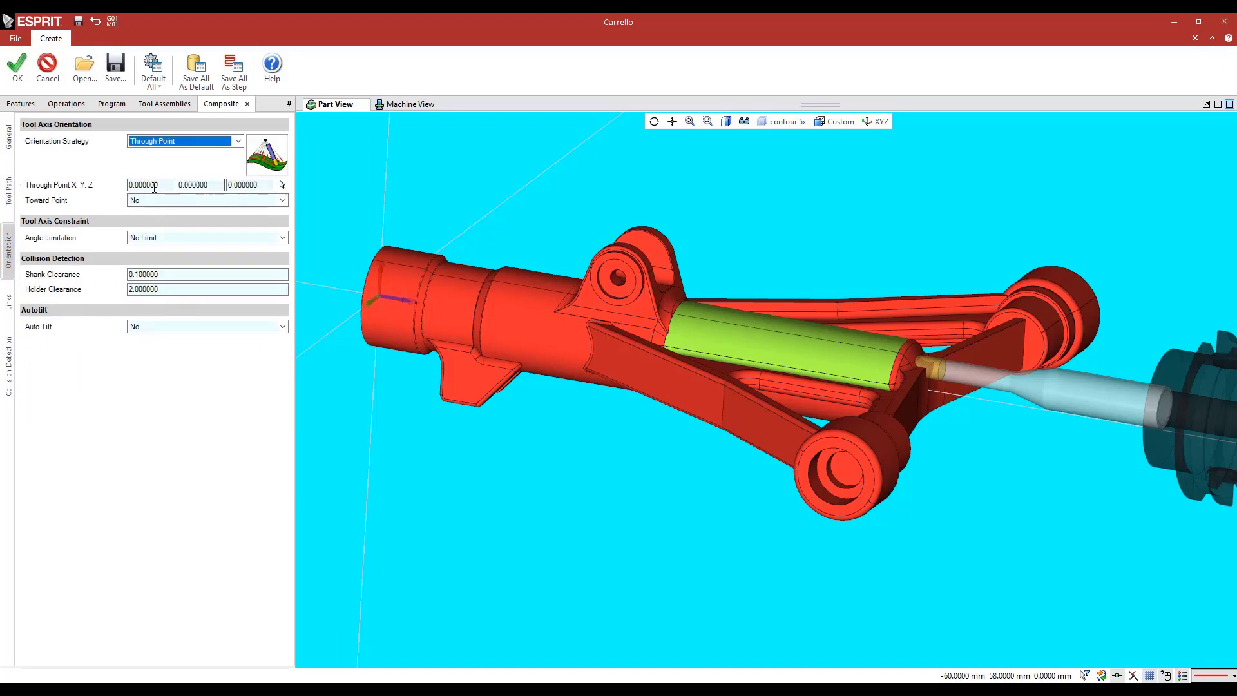
click(154, 186)
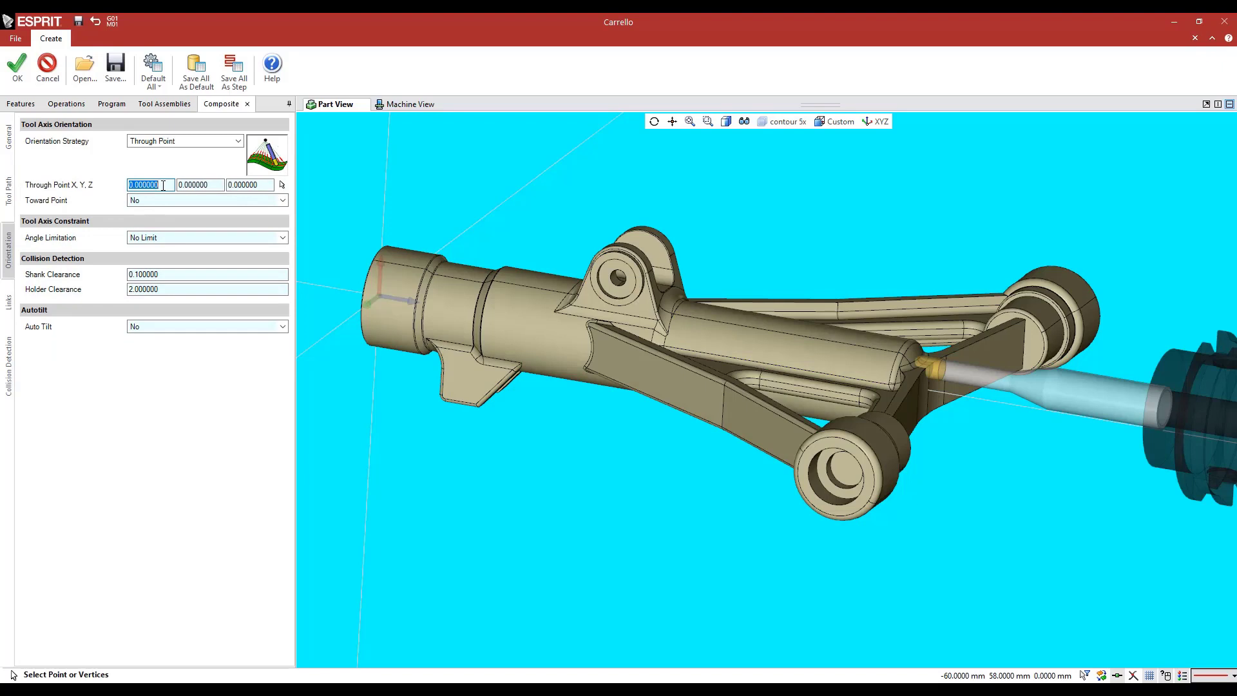
text(500)
click(252, 190)
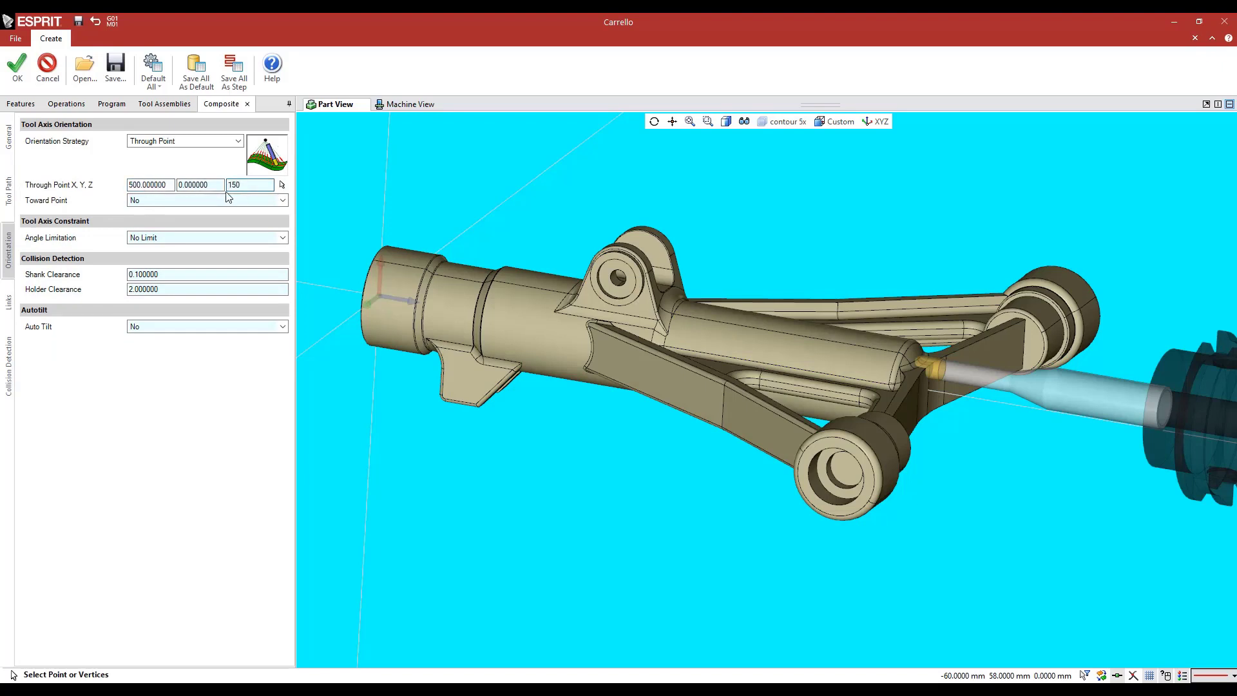
Constrain the tool axis with the Fixed Angle With limitation, using the Z-axis as reference and a fixed angle of 90
click(167, 239)
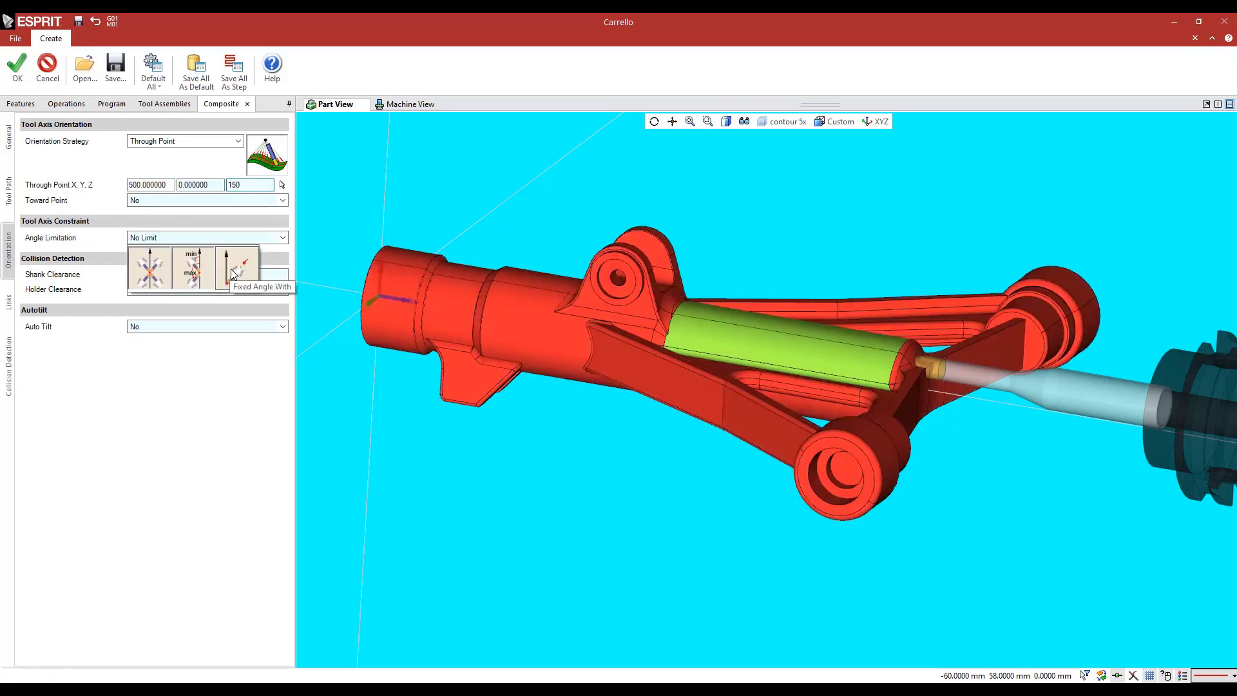
click(231, 269)
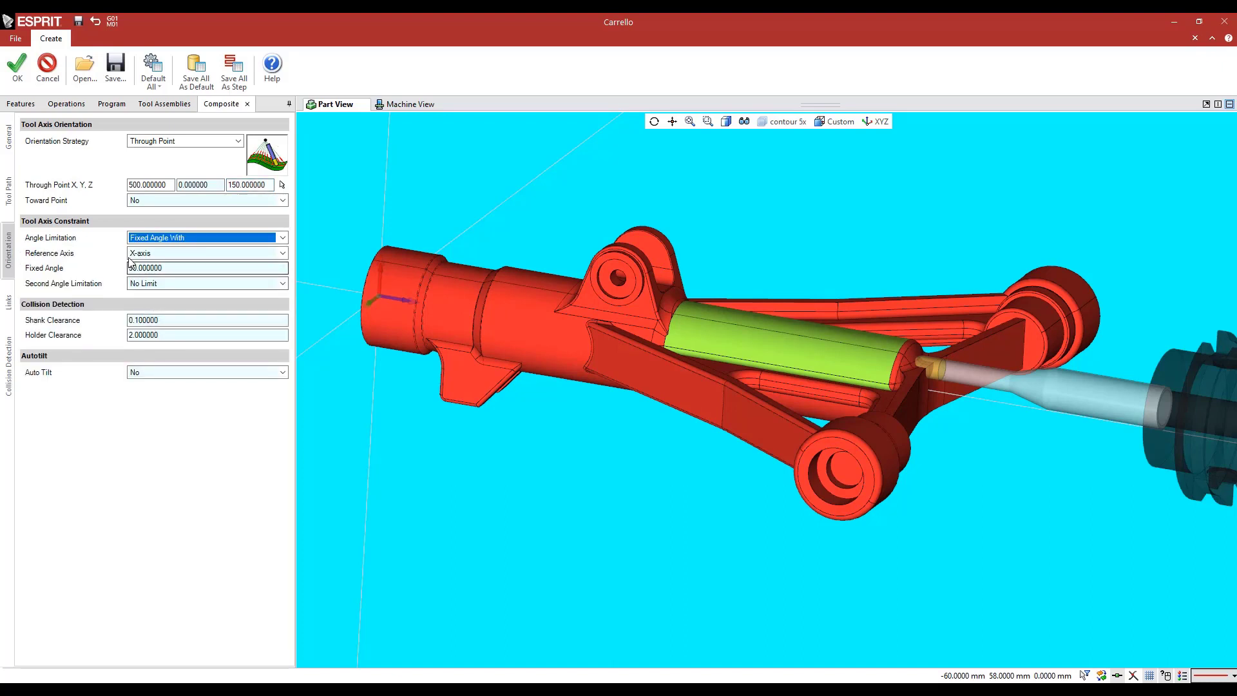
middle_drag(523, 346, 571, 372)
middle_drag(449, 347, 482, 354)
scroll(433, 319, up, 5)
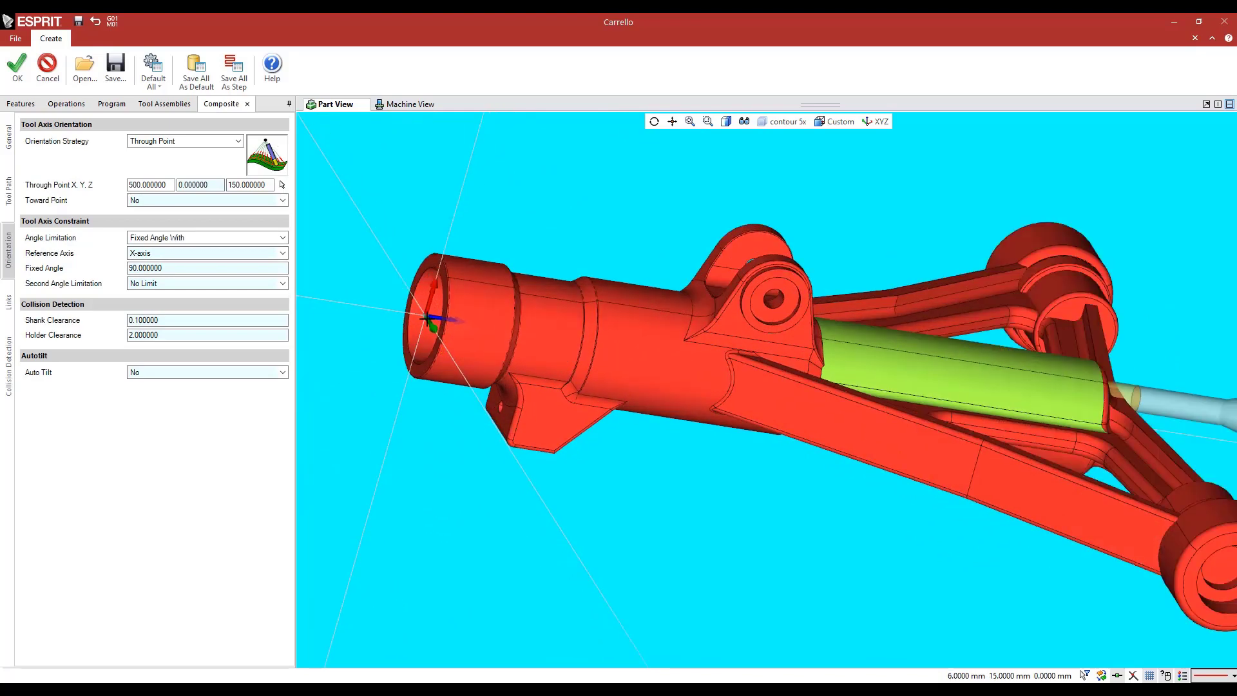
click(138, 257)
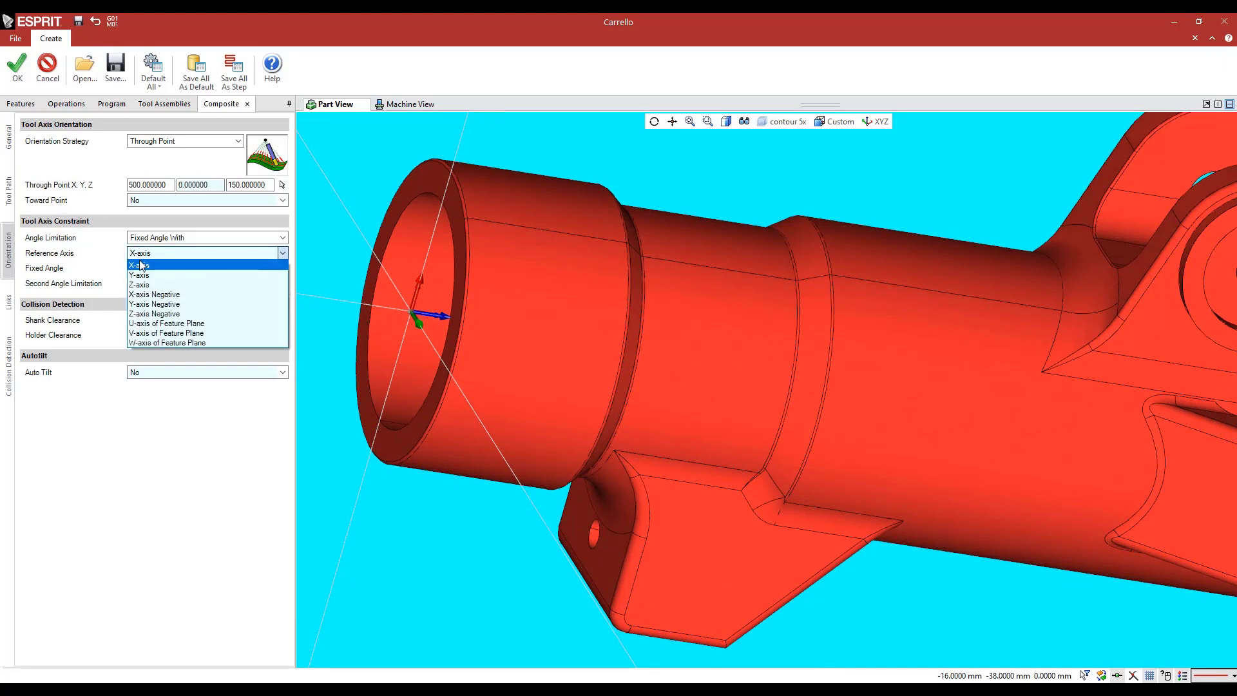
click(143, 285)
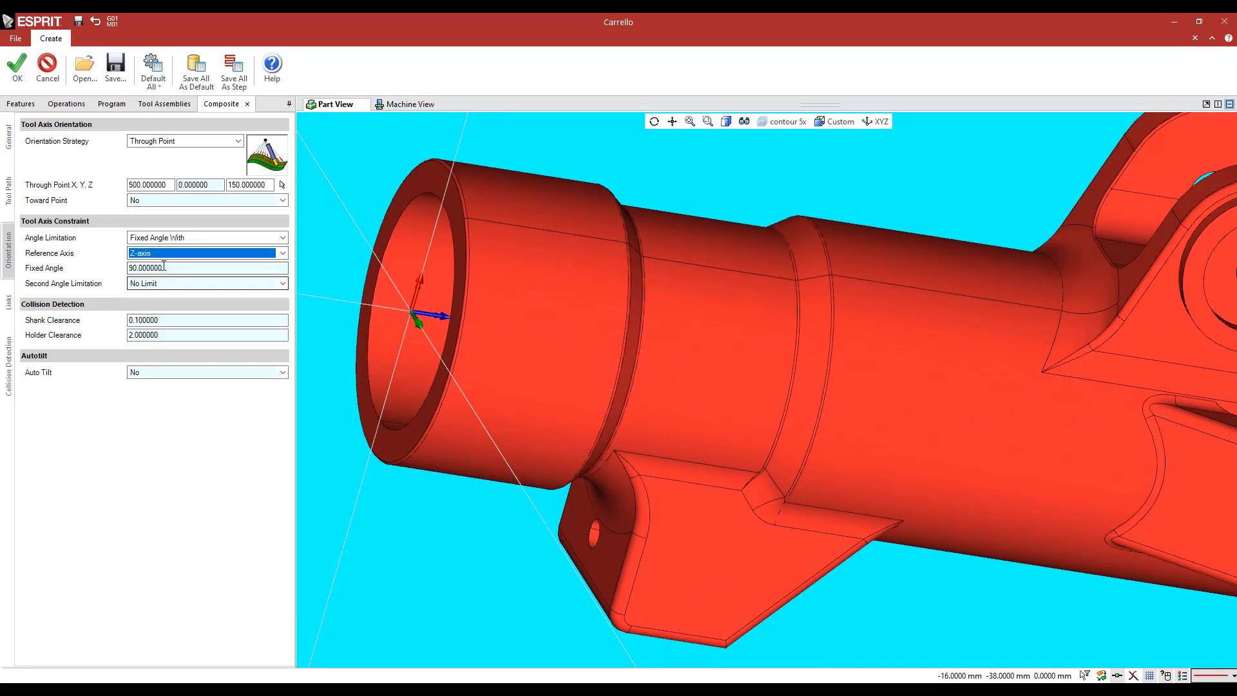
click(165, 266)
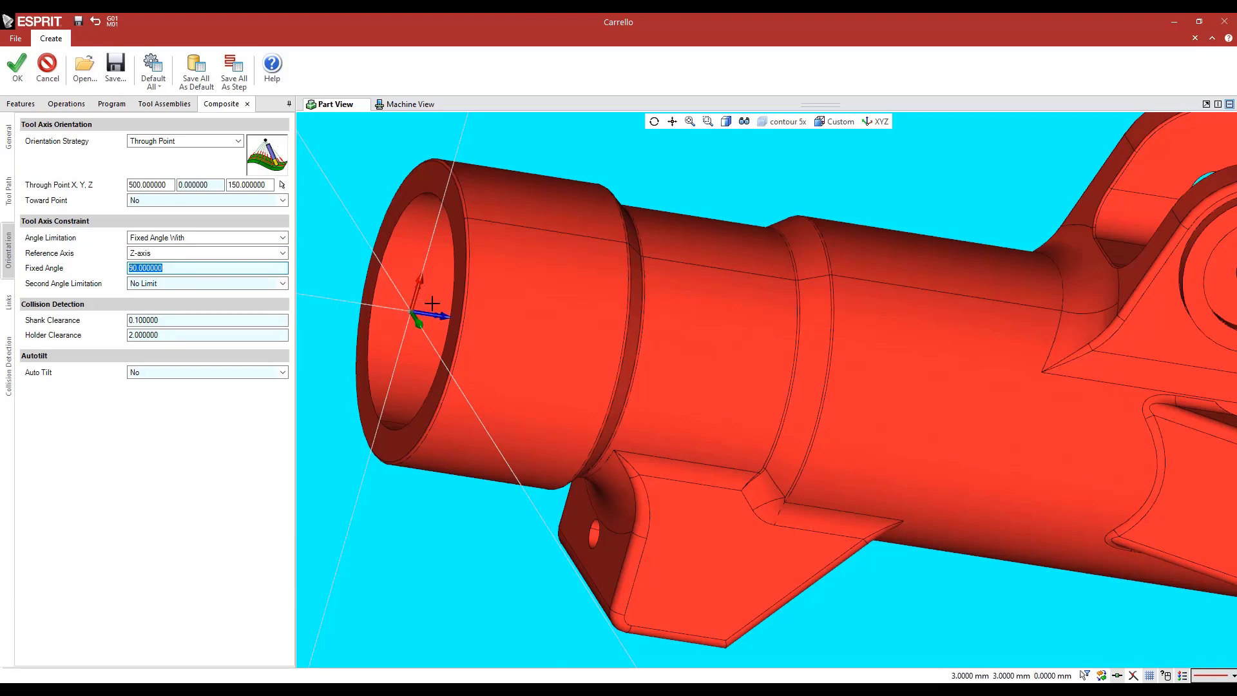
scroll(431, 303, down, 5)
middle_drag(593, 271, 569, 276)
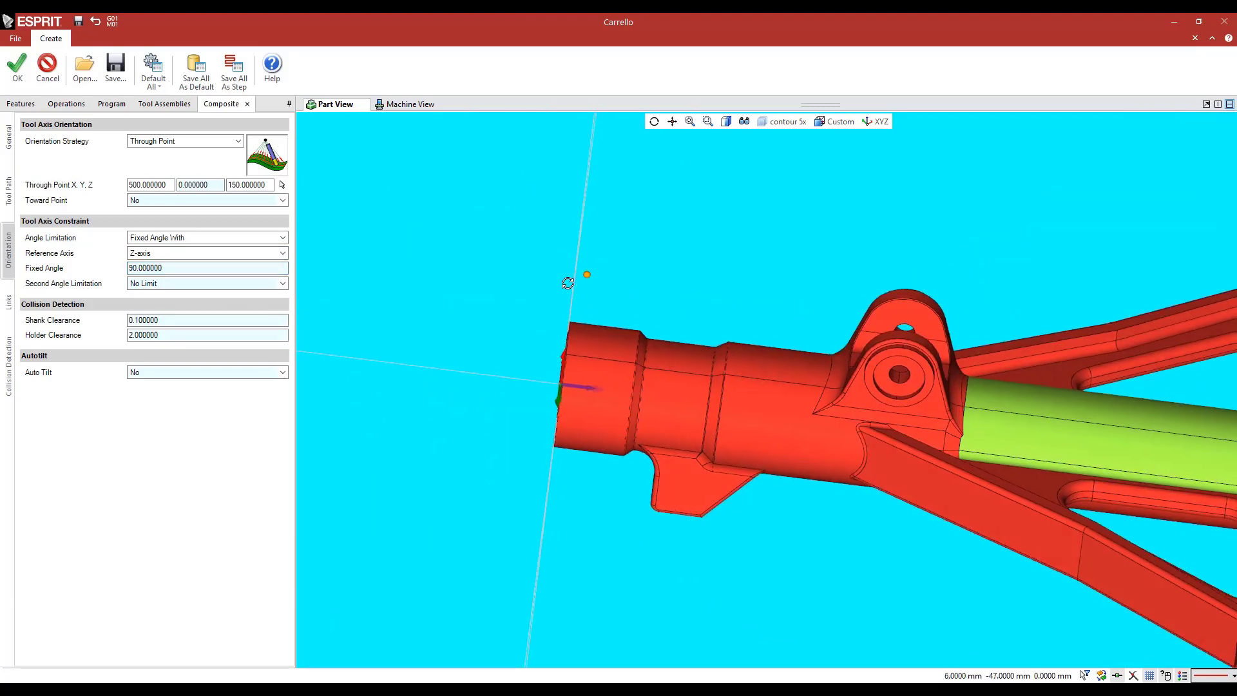
Add a Radial Around Z-Axis rapid link to the operation and create the toolpath
click(9, 301)
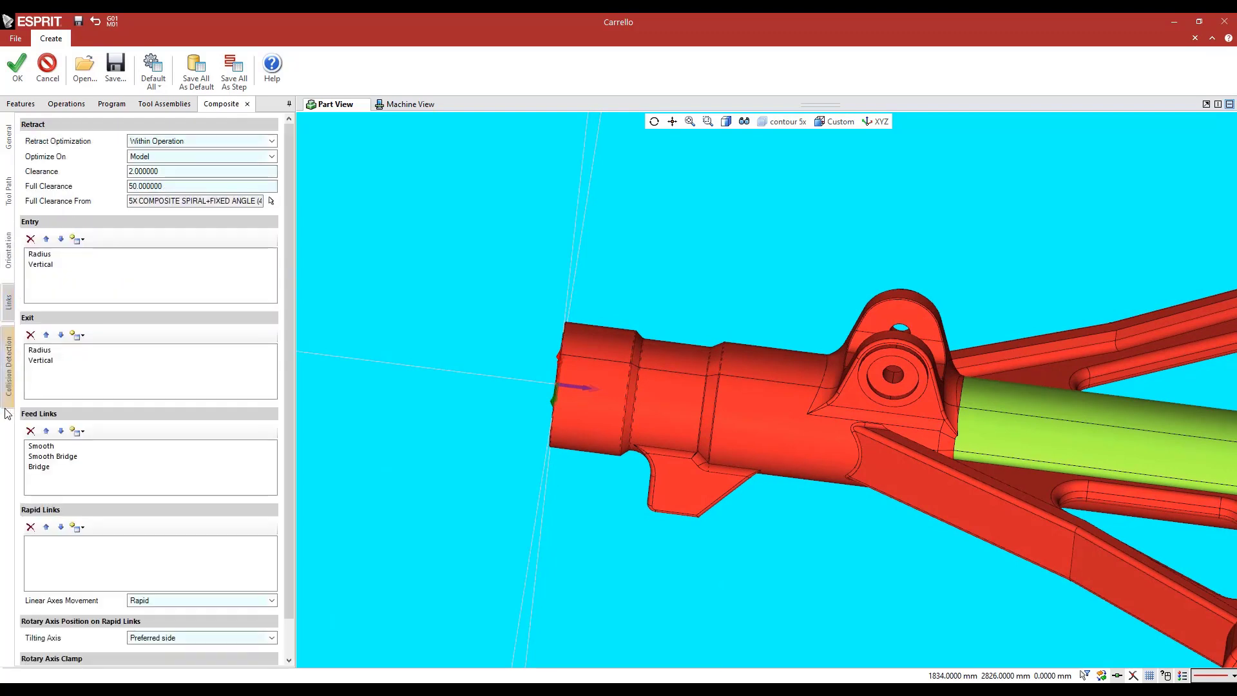
click(77, 527)
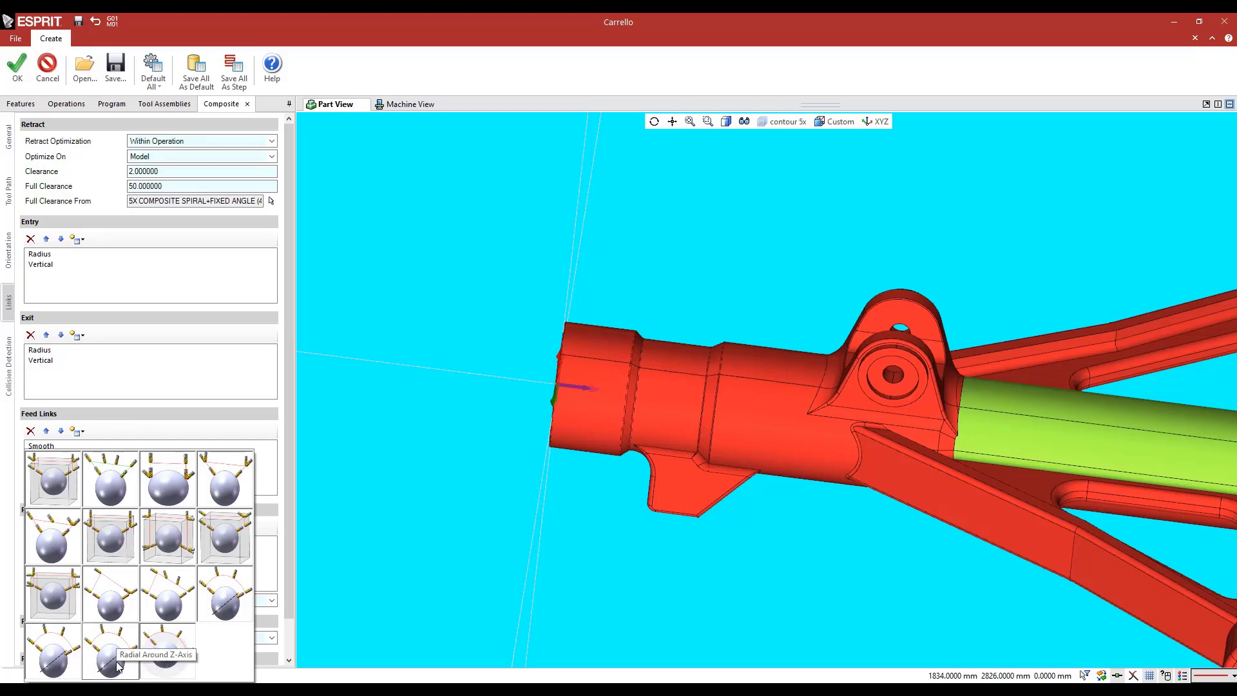
click(342, 378)
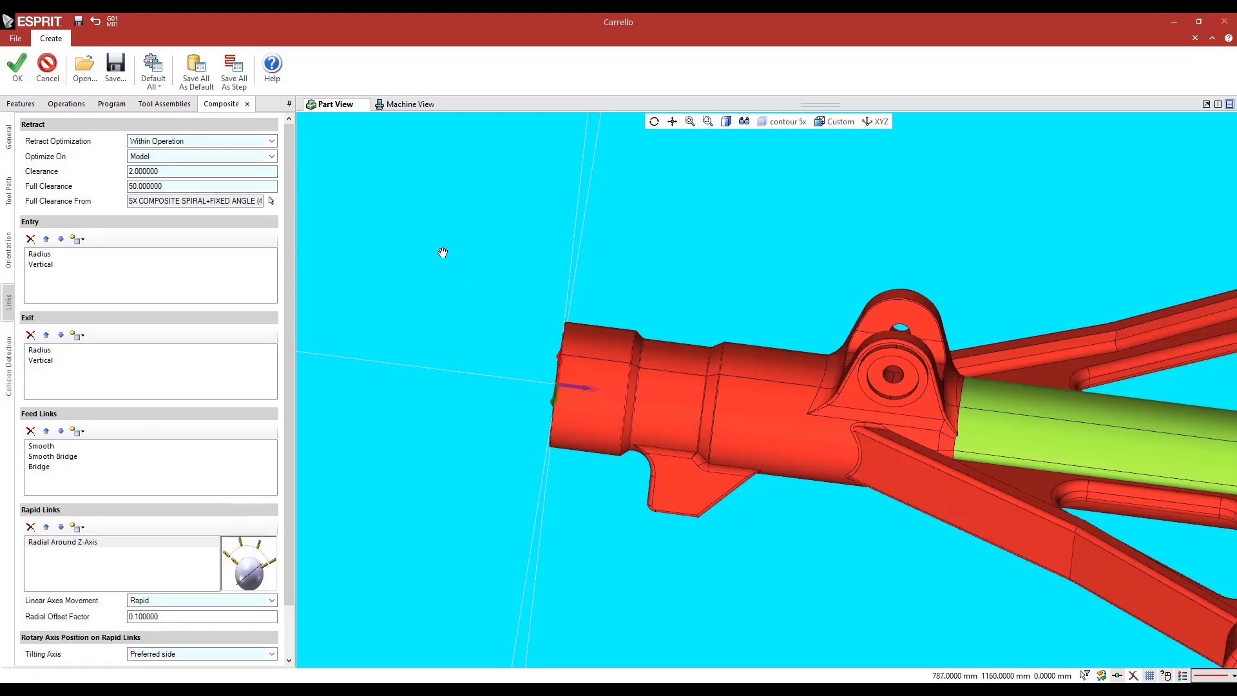
middle_drag(442, 251, 420, 231)
scroll(437, 252, down, 2)
scroll(437, 252, down, 3)
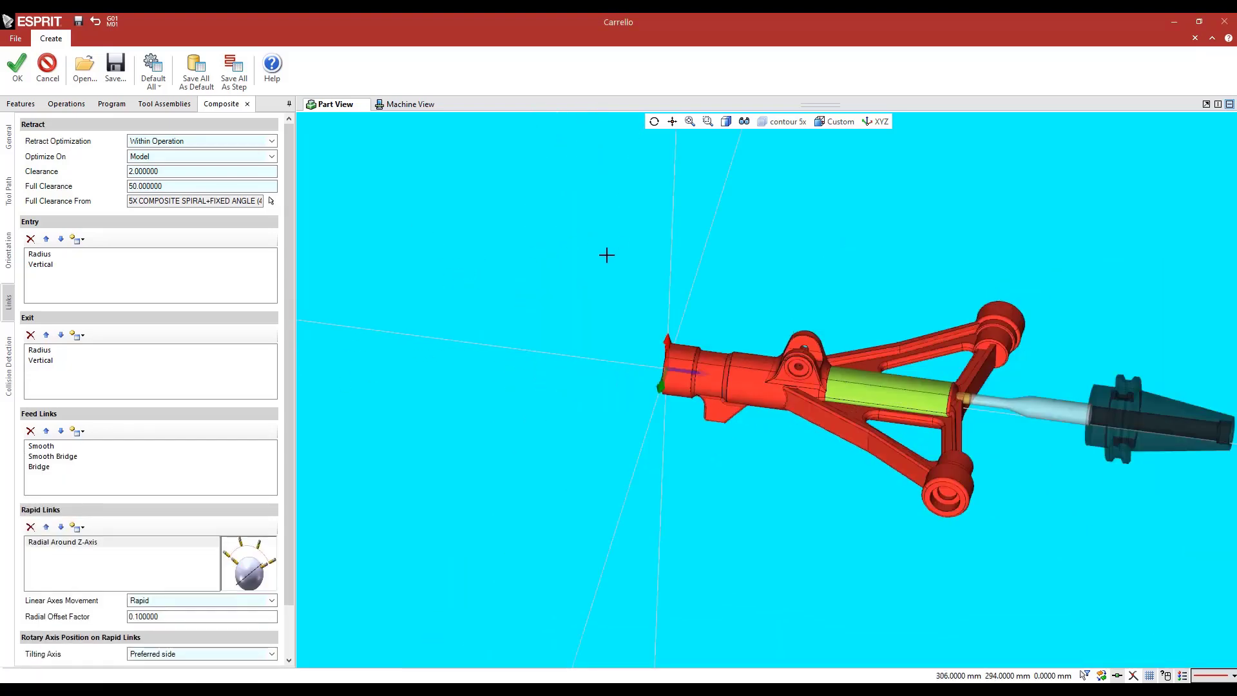
middle_drag(606, 256, 603, 256)
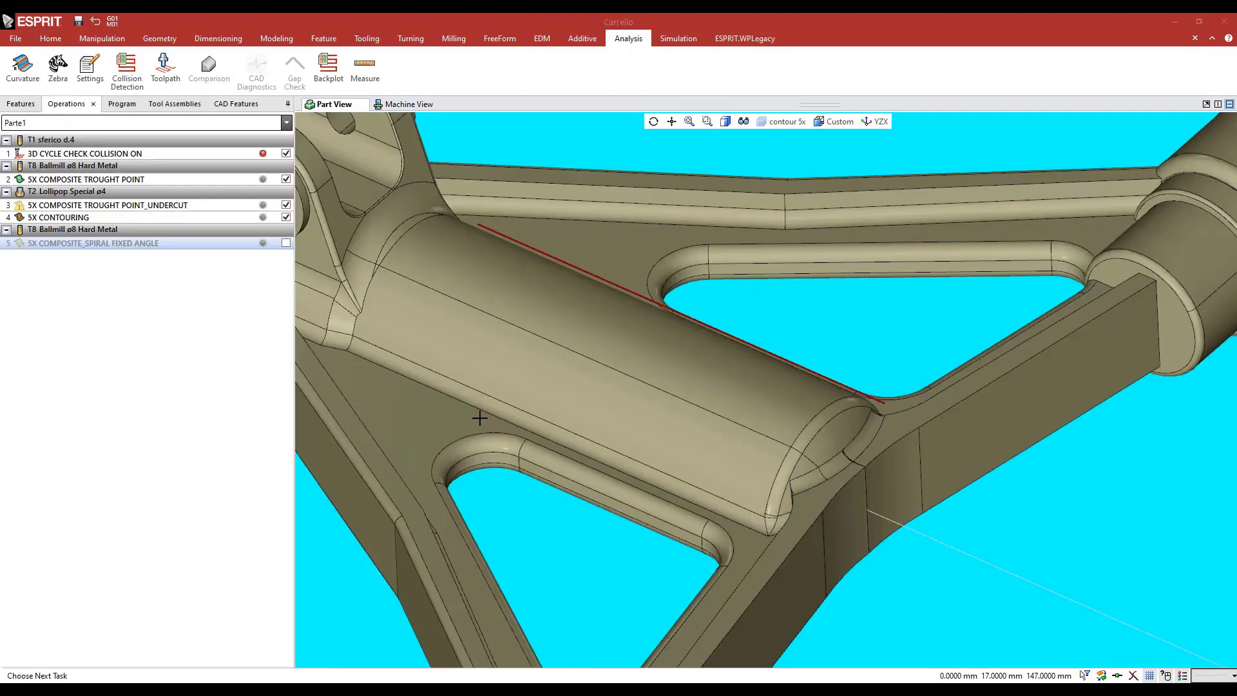
middle_drag(477, 420, 369, 324)
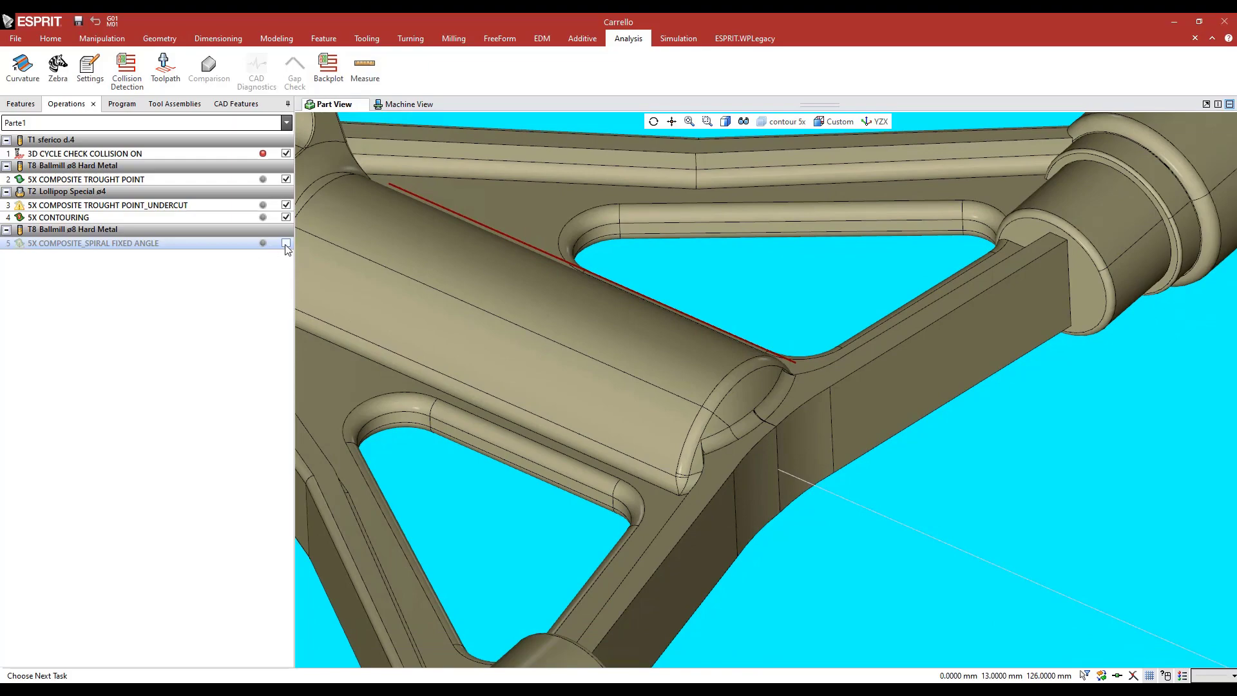
Enable the 5X COMPOSITE_SPIRAL FIXED ANGLE operation and inspect its spiral passes on the central tube
click(286, 243)
scroll(621, 350, up, 10)
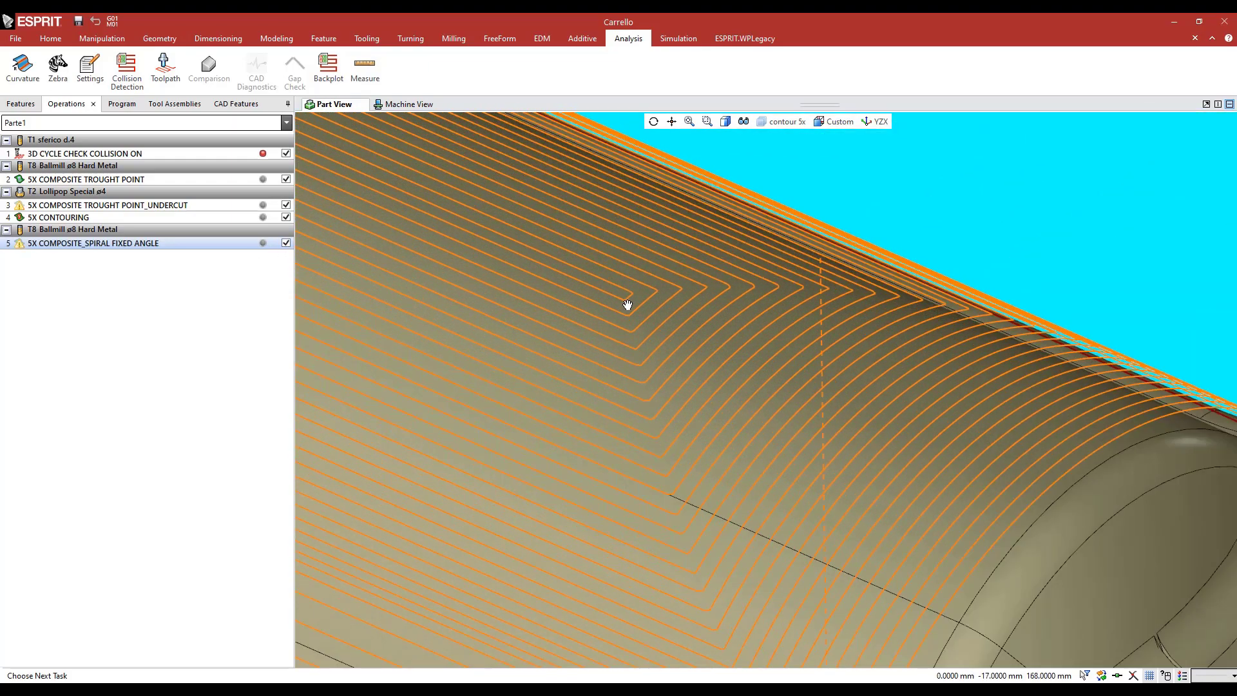
scroll(629, 306, up, 3)
scroll(701, 356, down, 5)
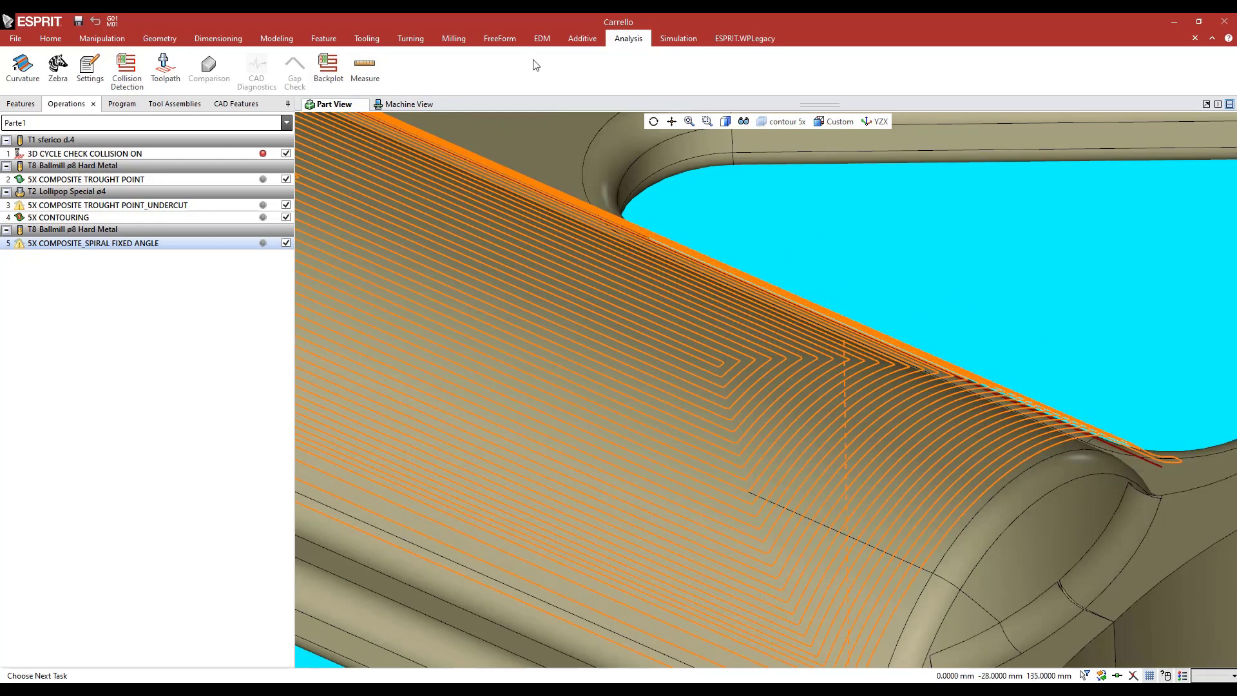
Run the machine simulation of the spiral fixed-angle operation and examine the tool's motion along the central tube
click(678, 38)
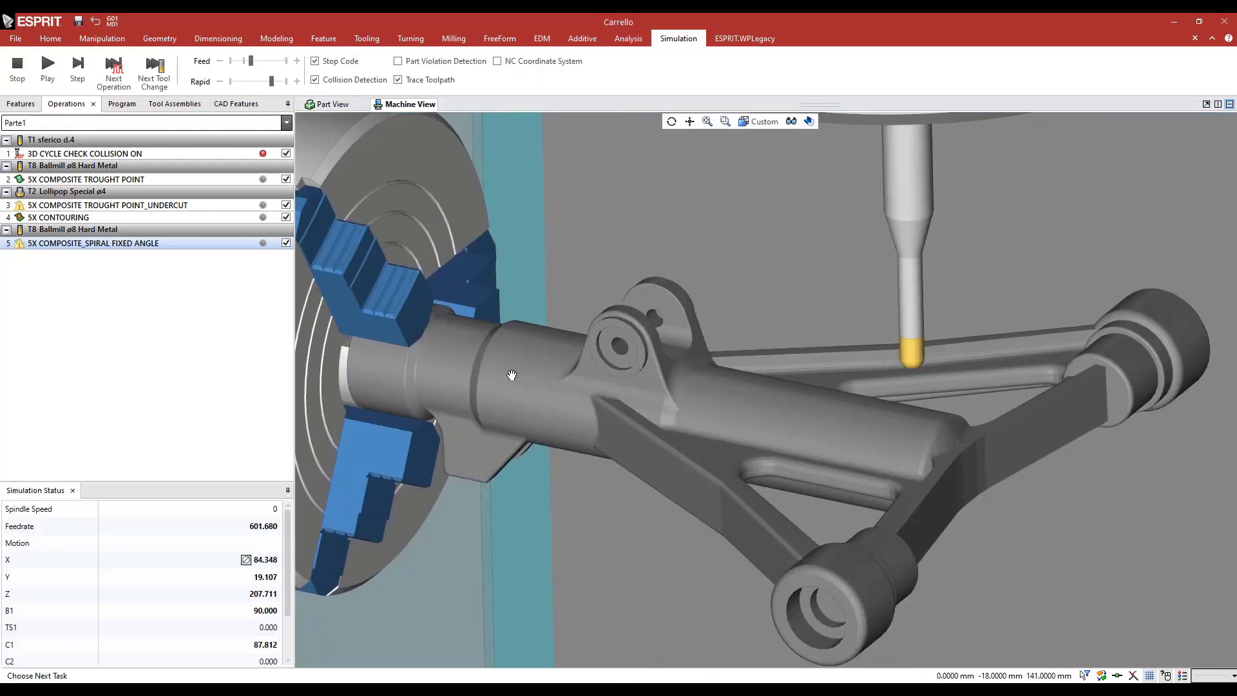
middle_drag(511, 375, 407, 376)
click(48, 70)
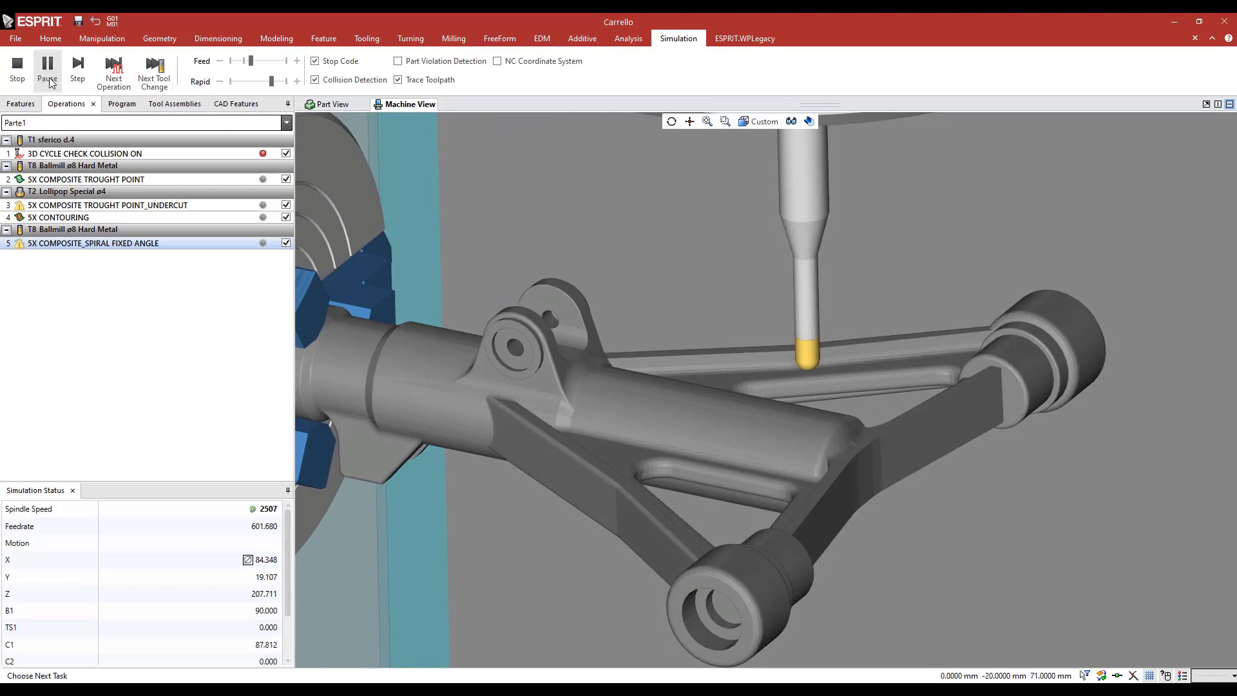
scroll(599, 392, up, 5)
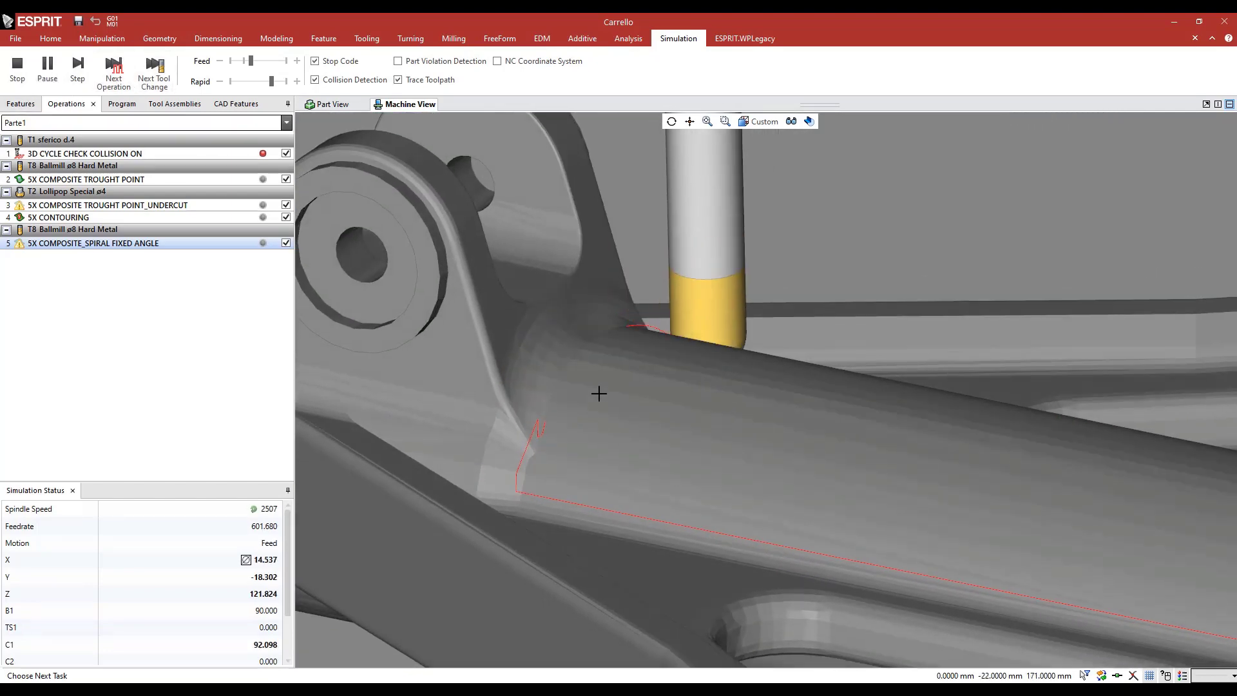
scroll(599, 393, down, 5)
scroll(644, 372, up, 4)
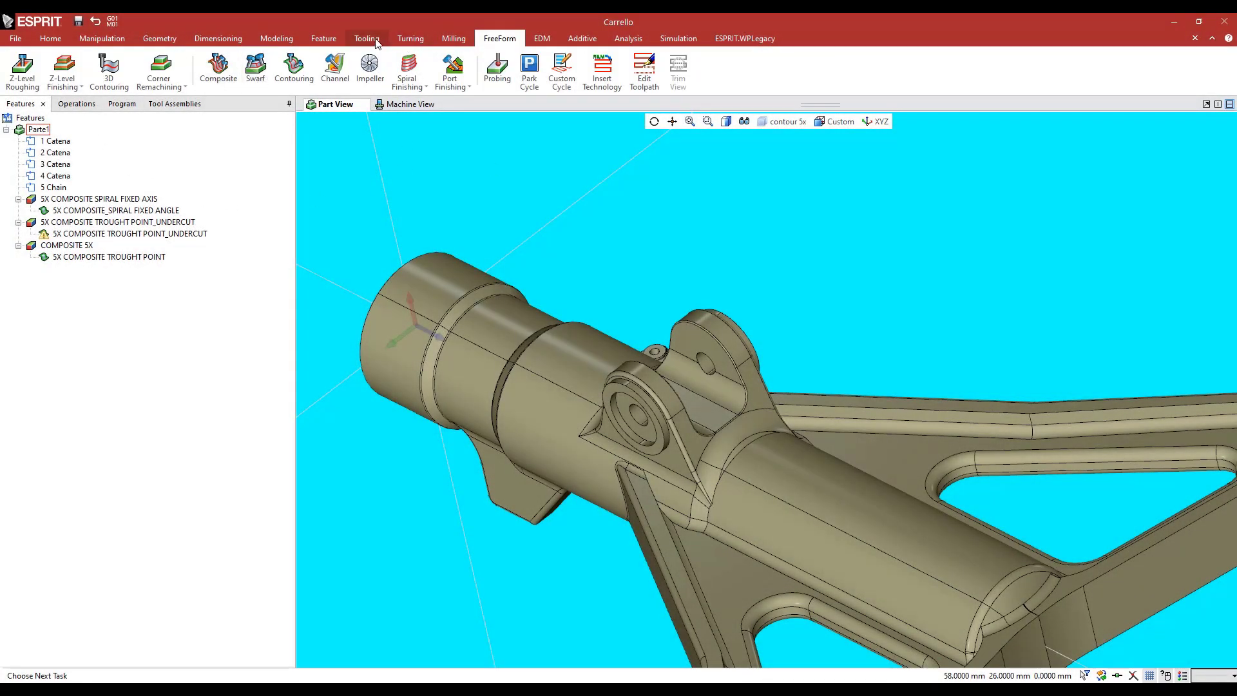
Create a FreeForm feature named 5X CONTOURING with the whole Carrello solid as part geometry and check its highlighted geometry
click(324, 38)
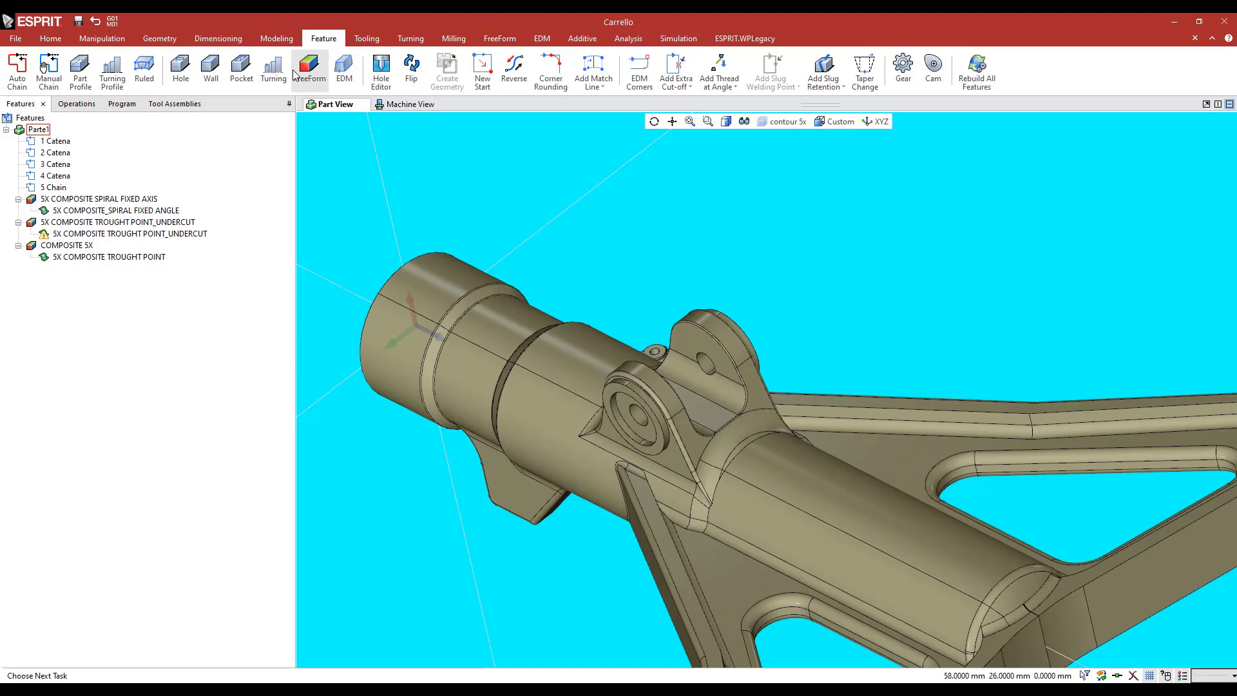
click(307, 68)
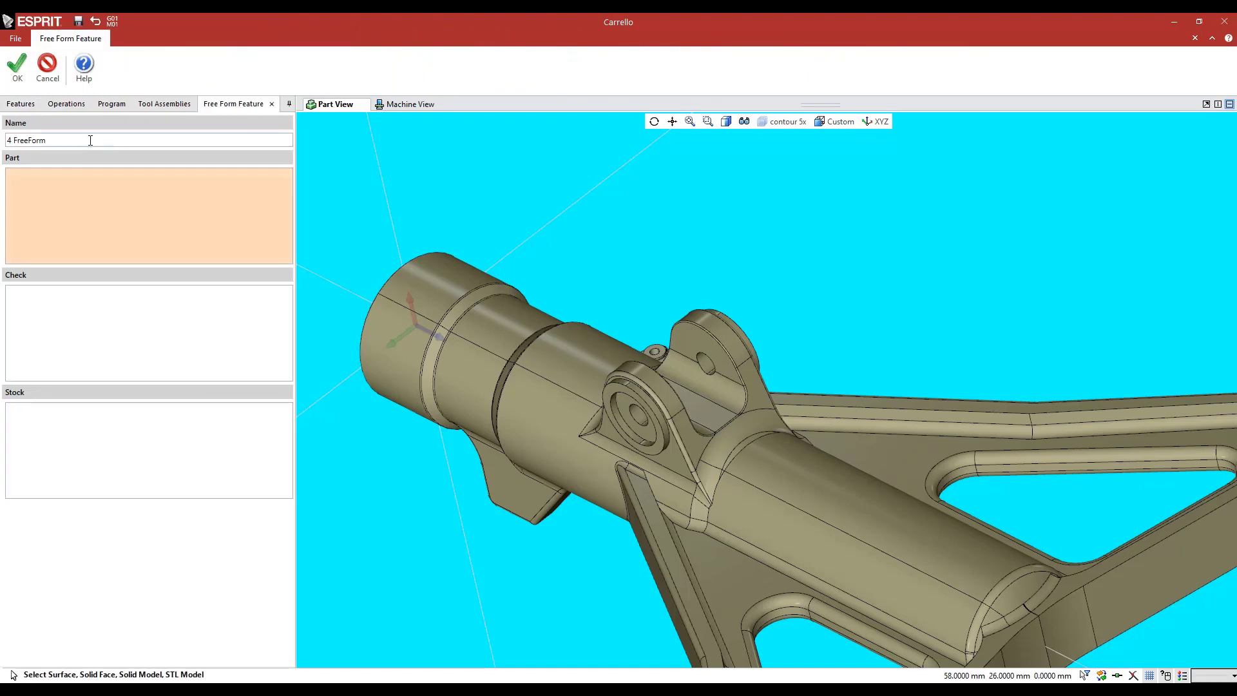
text(5X CONTOURING)
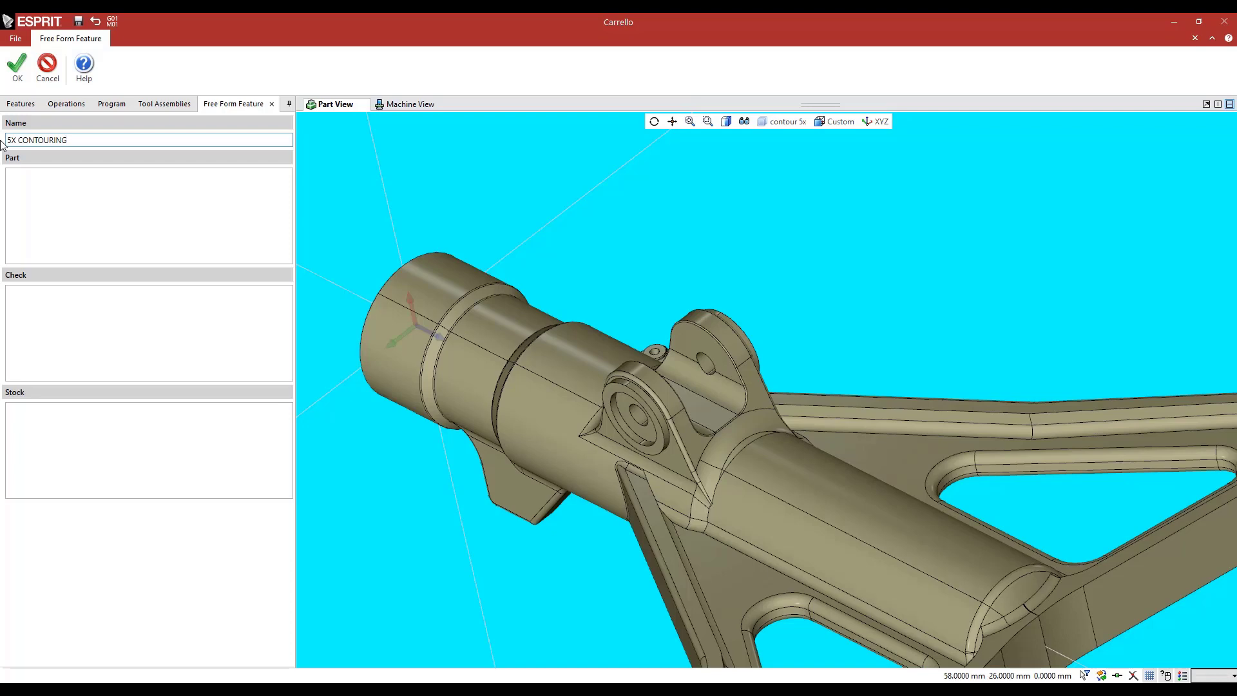
click(62, 214)
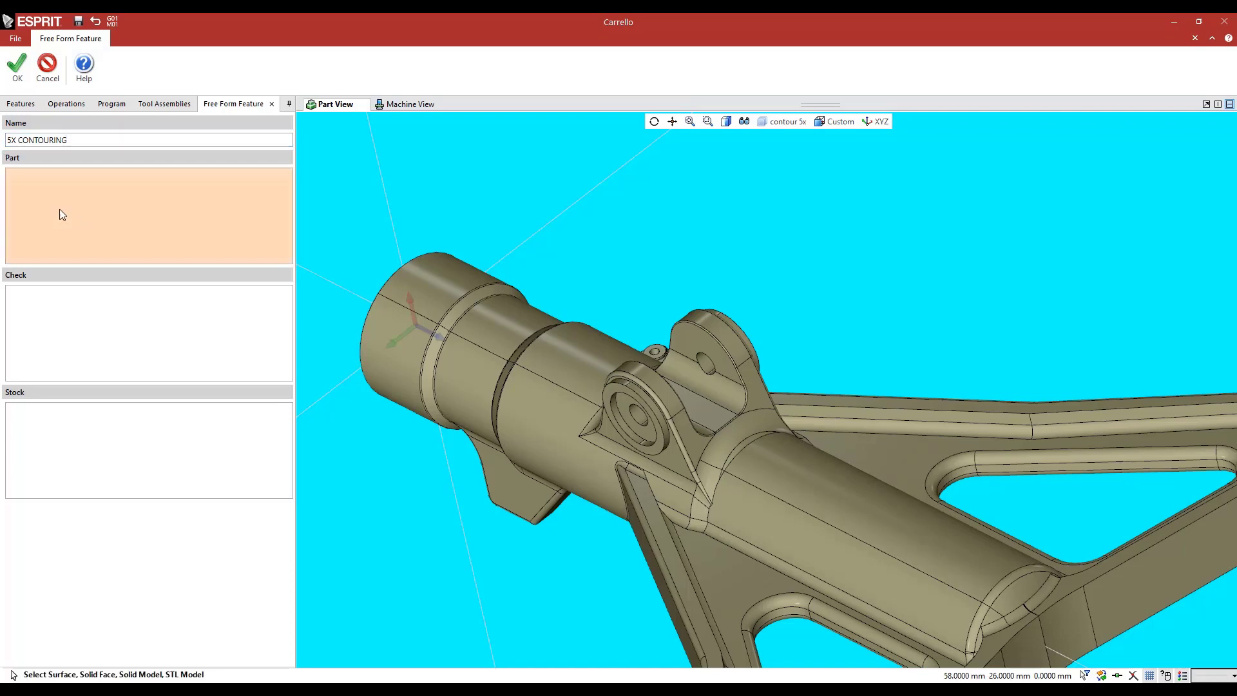
click(595, 350)
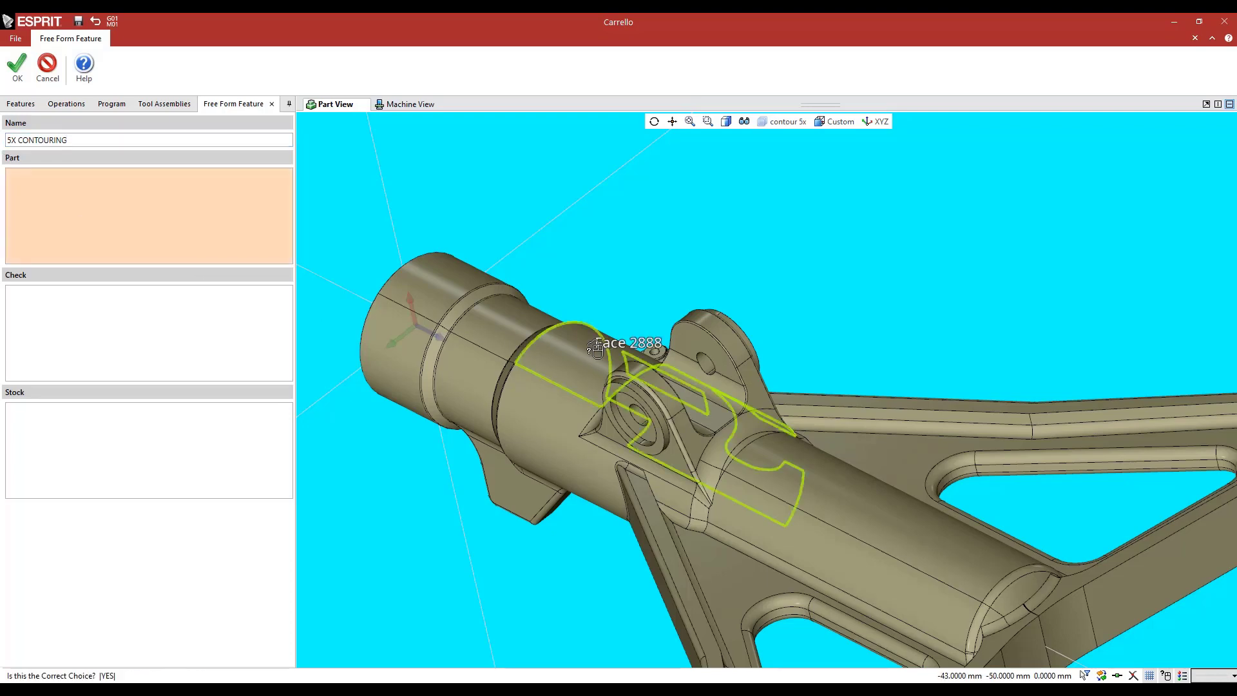
right_click(596, 350)
click(595, 350)
click(22, 72)
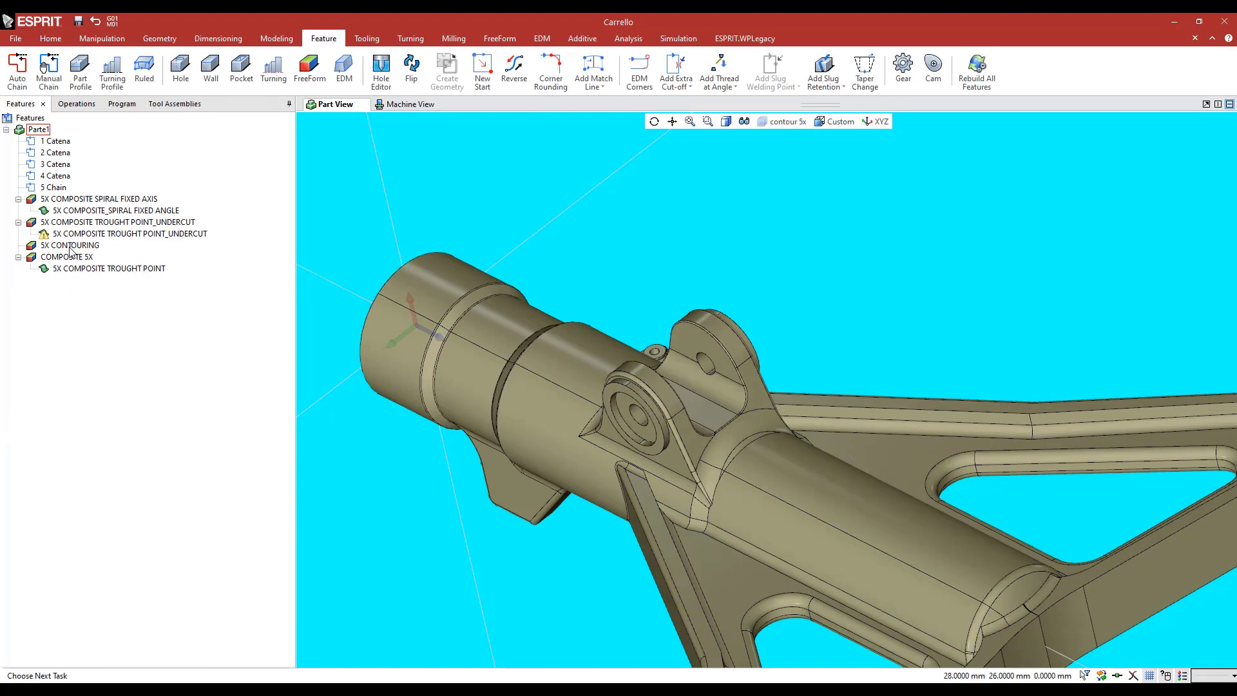
click(71, 245)
mouse_move(605, 287)
middle_down()
mouse_move(601, 299)
mouse_move(617, 276)
middle_up()
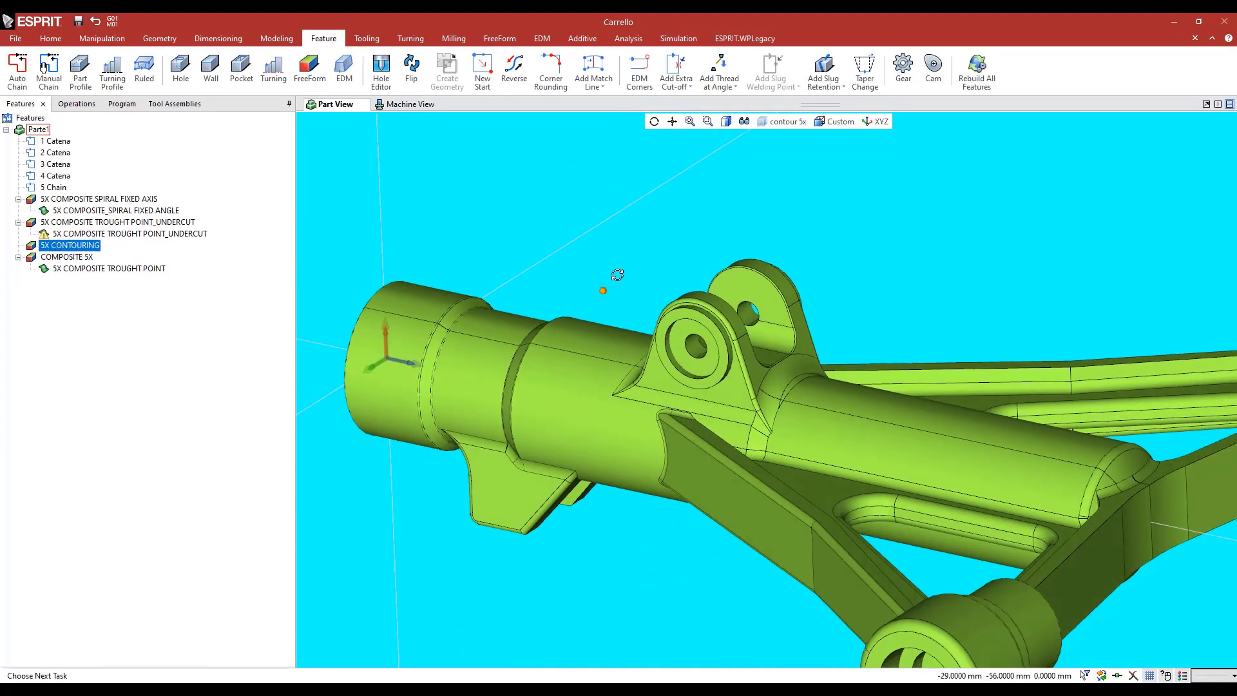
click(625, 254)
Generate automatic chains from the narrow edge fillet around the bracket lugs' inner contour and select the outer-edge chain
scroll(758, 248, up, 4)
middle_drag(749, 220, 732, 223)
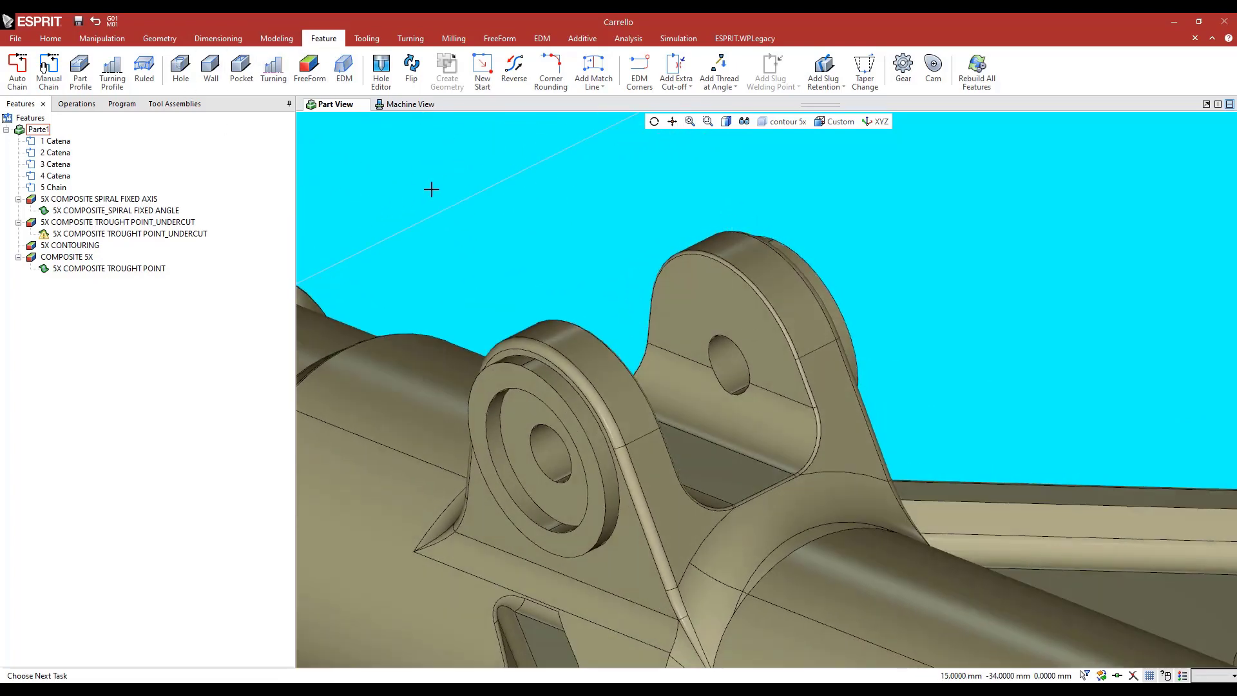
scroll(774, 344, up, 3)
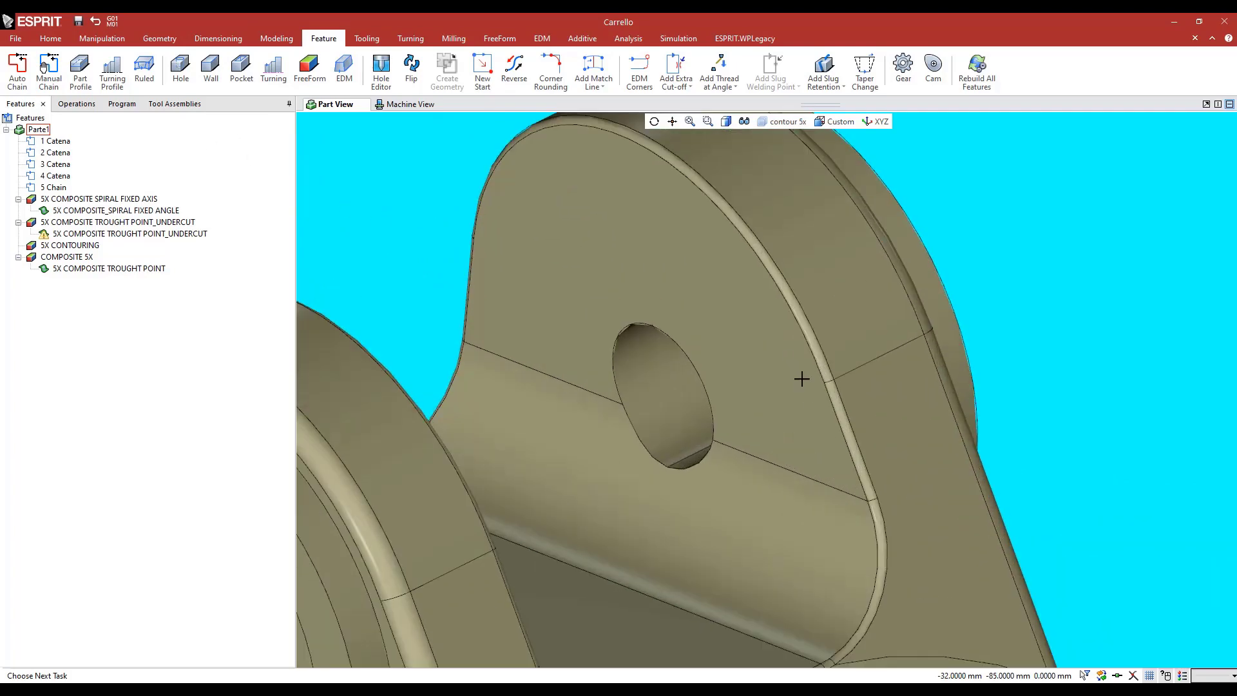
scroll(834, 382, up, 3)
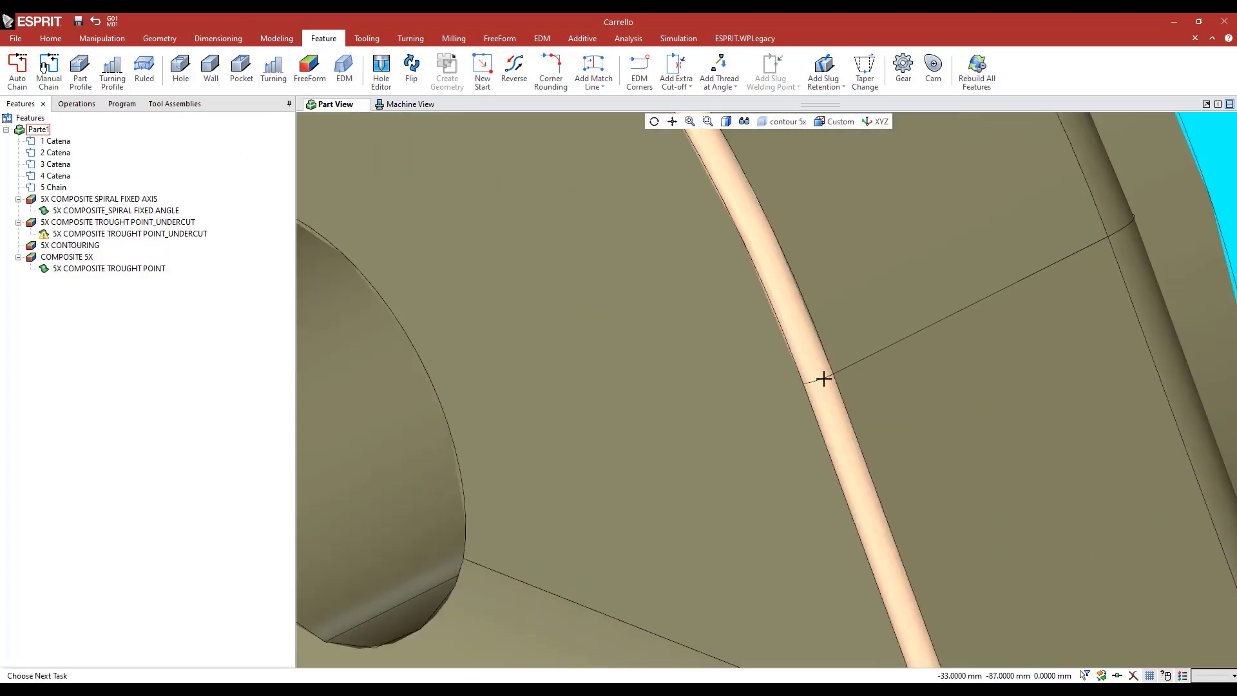
scroll(823, 379, down, 5)
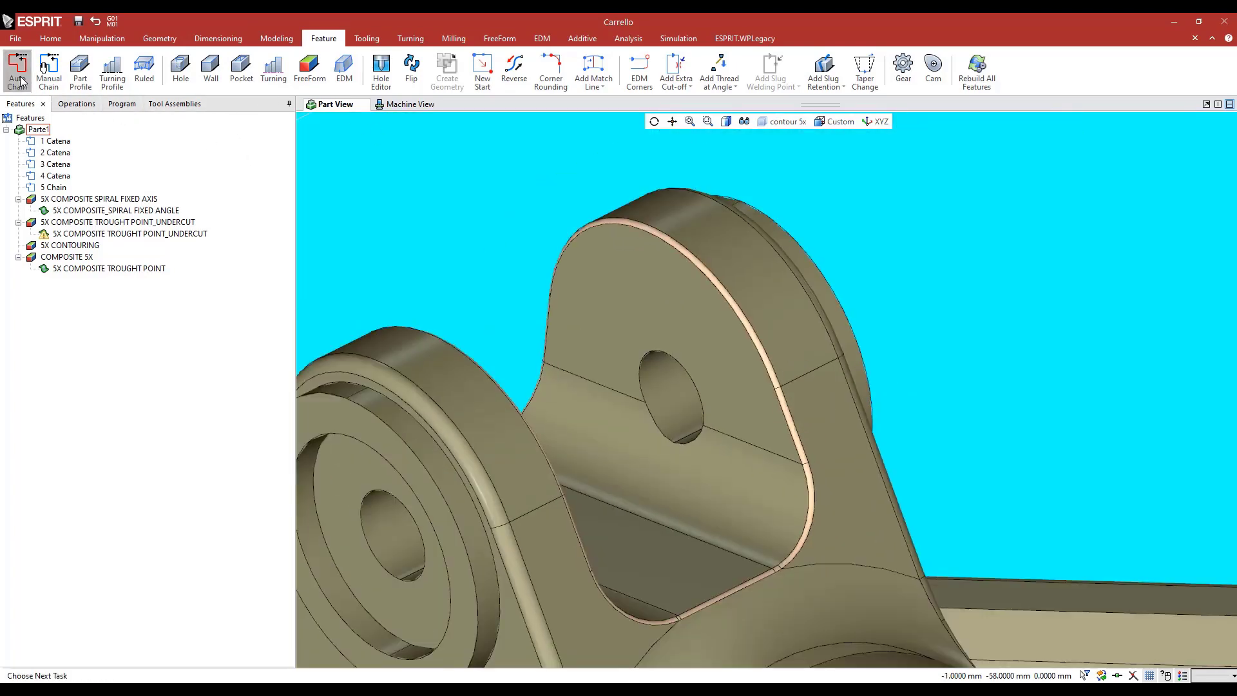
click(18, 70)
click(55, 211)
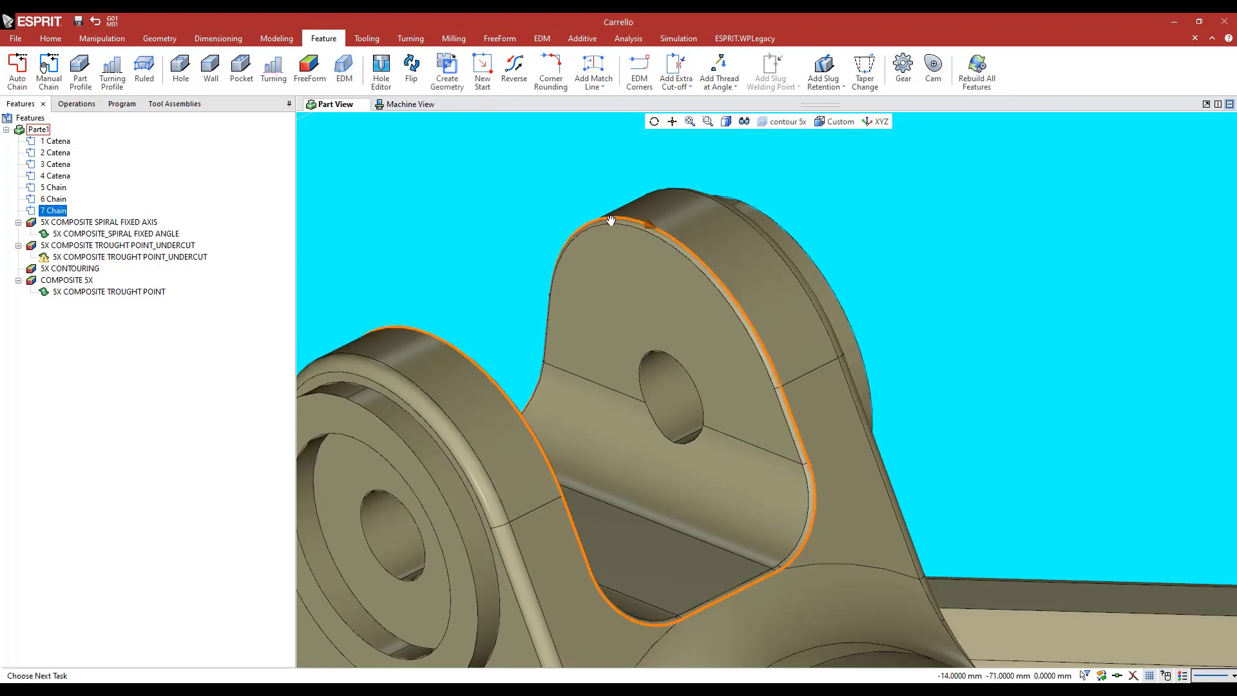
Select 6 Chain and examine the inner-edge contour it follows around the bracket lugs
middle_drag(611, 221, 671, 221)
click(50, 200)
middle_drag(436, 247, 409, 241)
middle_drag(408, 241, 651, 278)
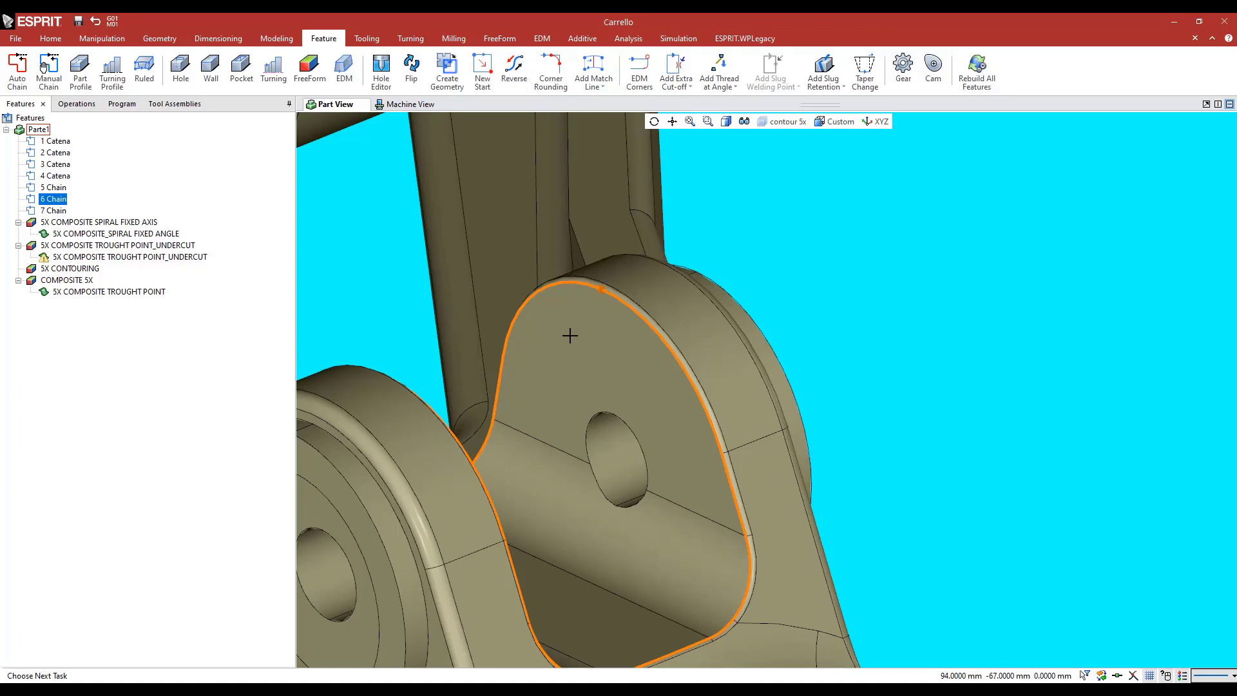
scroll(569, 335, down, 5)
middle_drag(489, 332, 495, 230)
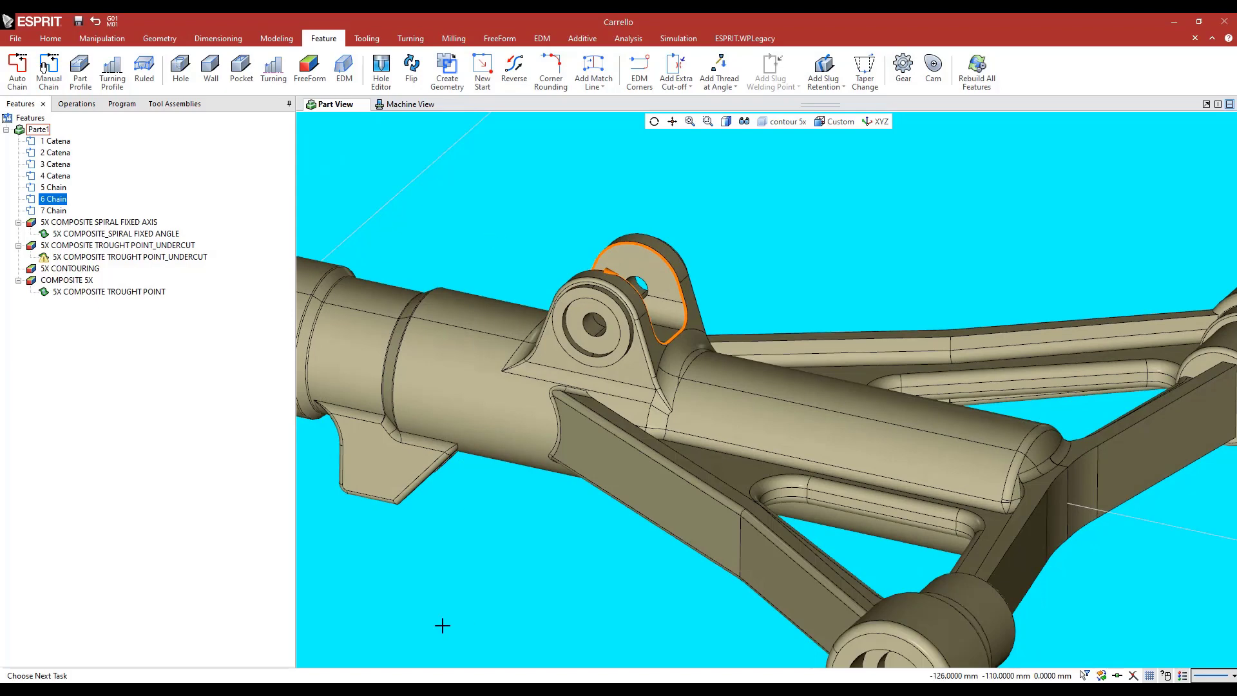
middle_drag(502, 536, 492, 544)
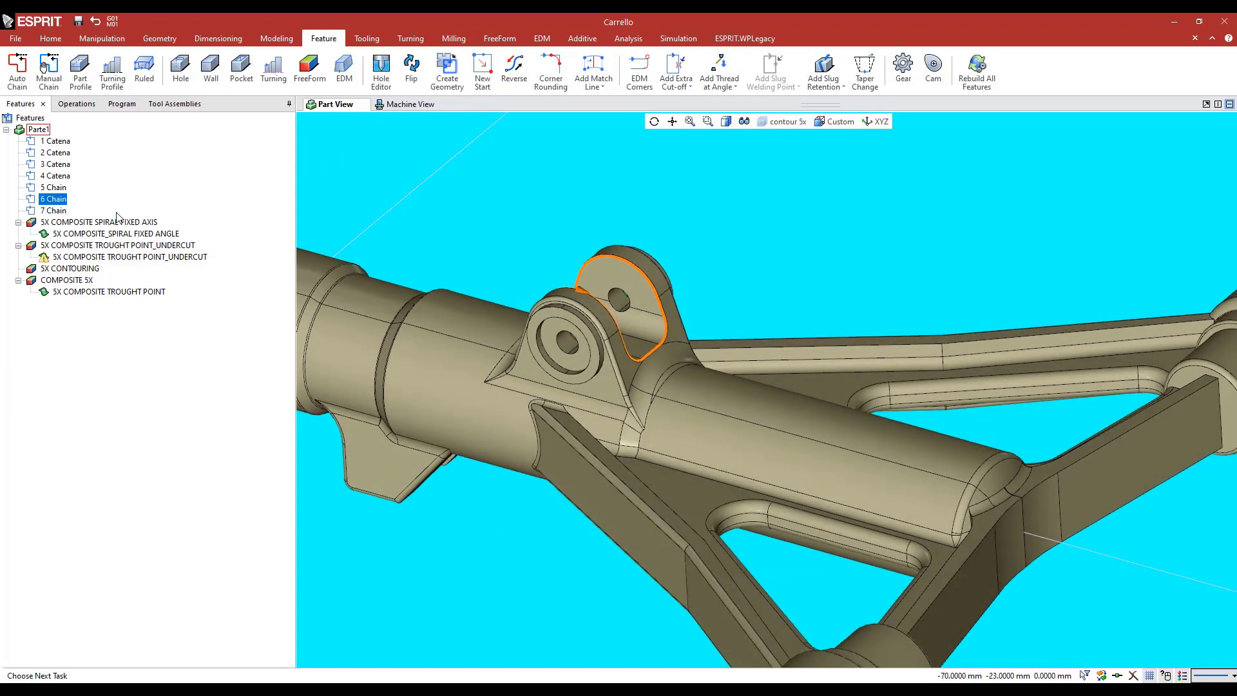
Start a 5-axis Contouring operation on the 5X CONTOURING feature, reset its parameters to defaults and name it 5X CONTOURING
click(61, 269)
click(497, 38)
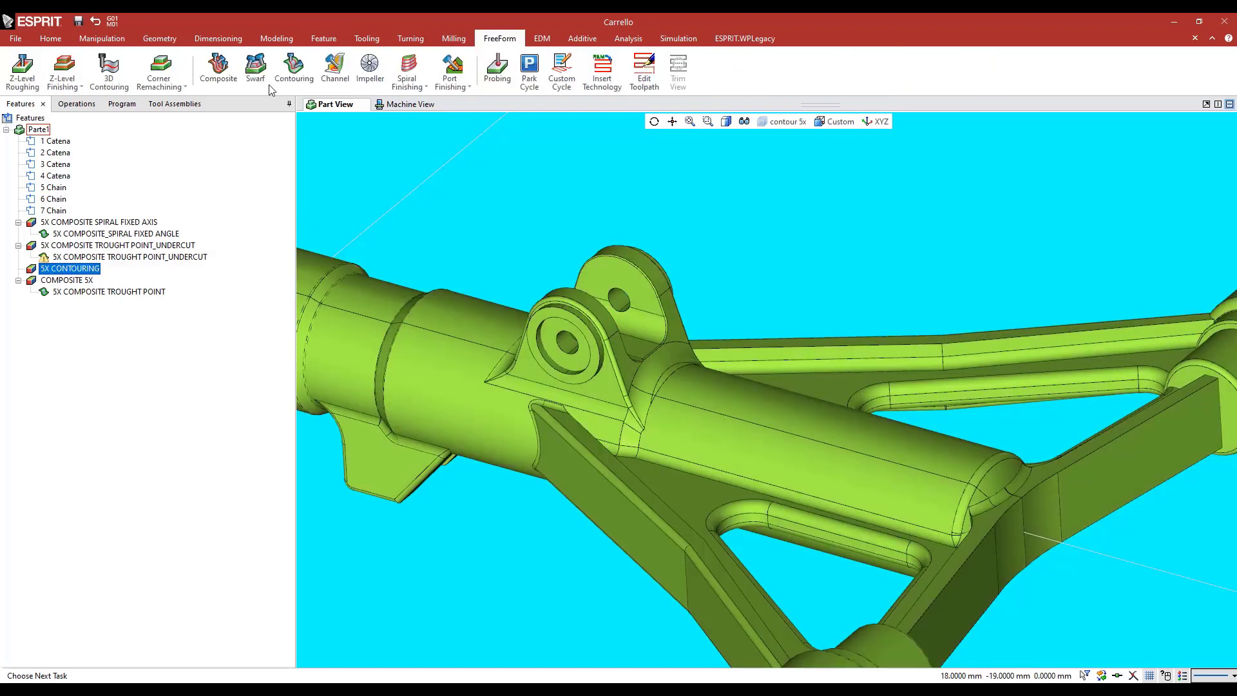
click(293, 67)
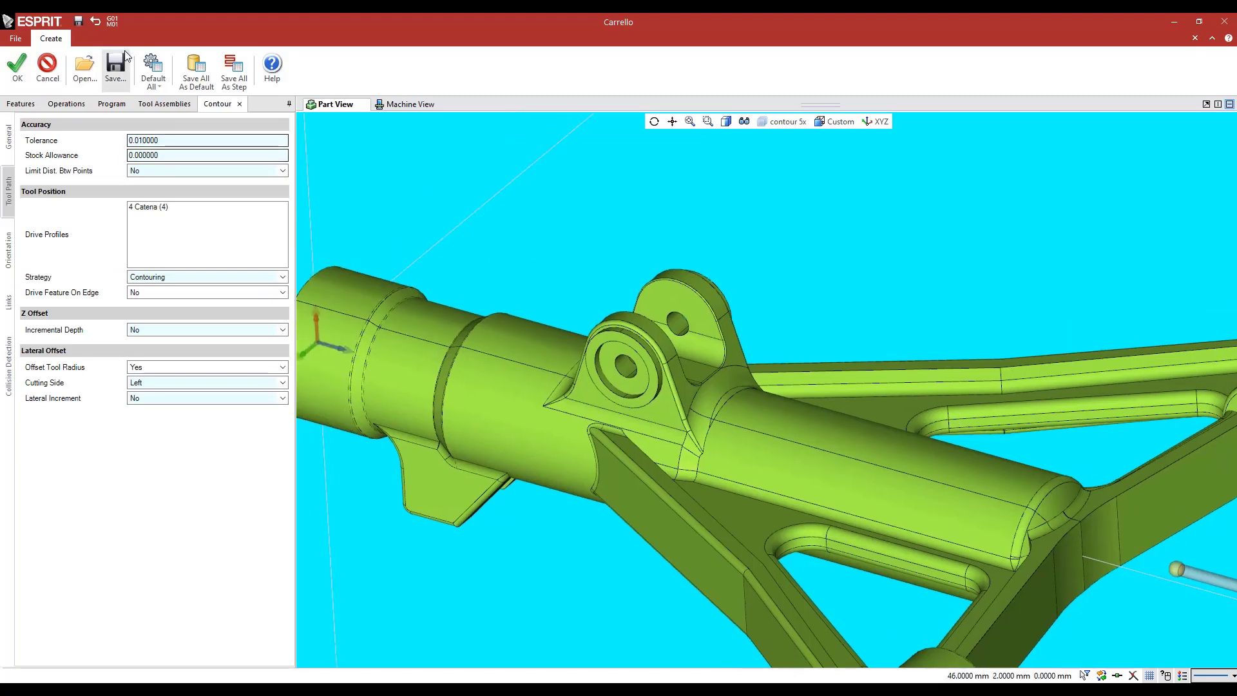
click(158, 67)
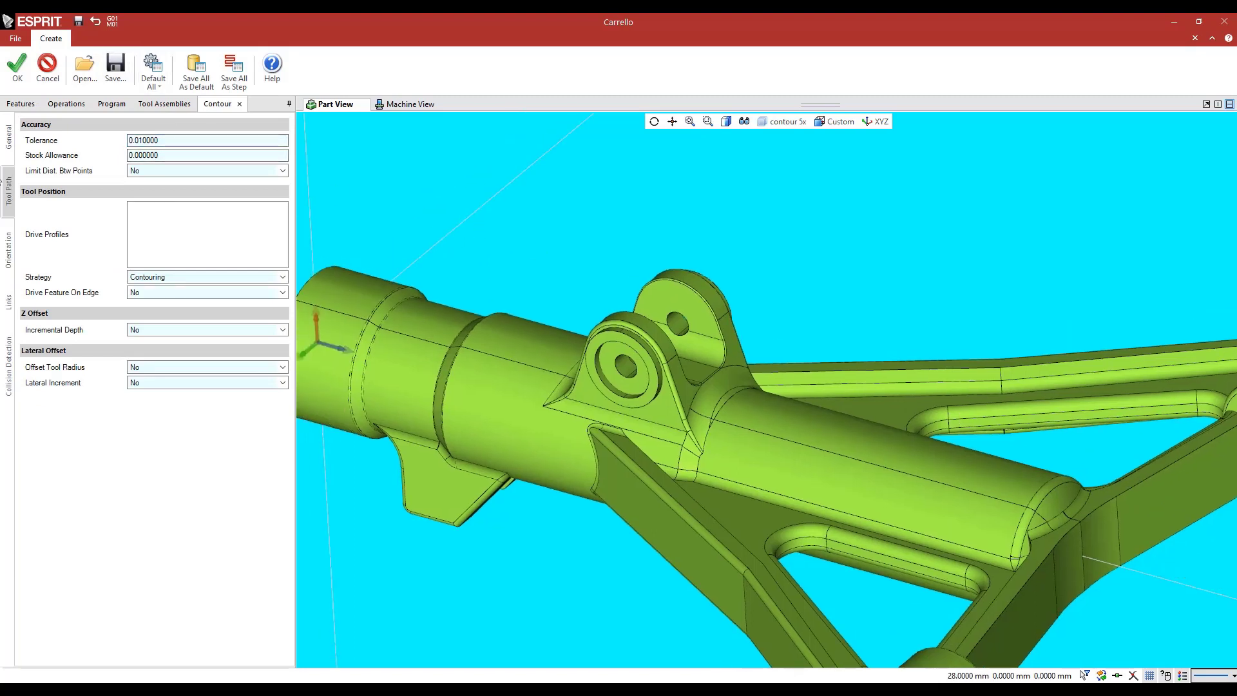
click(8, 136)
click(56, 141)
text(5)
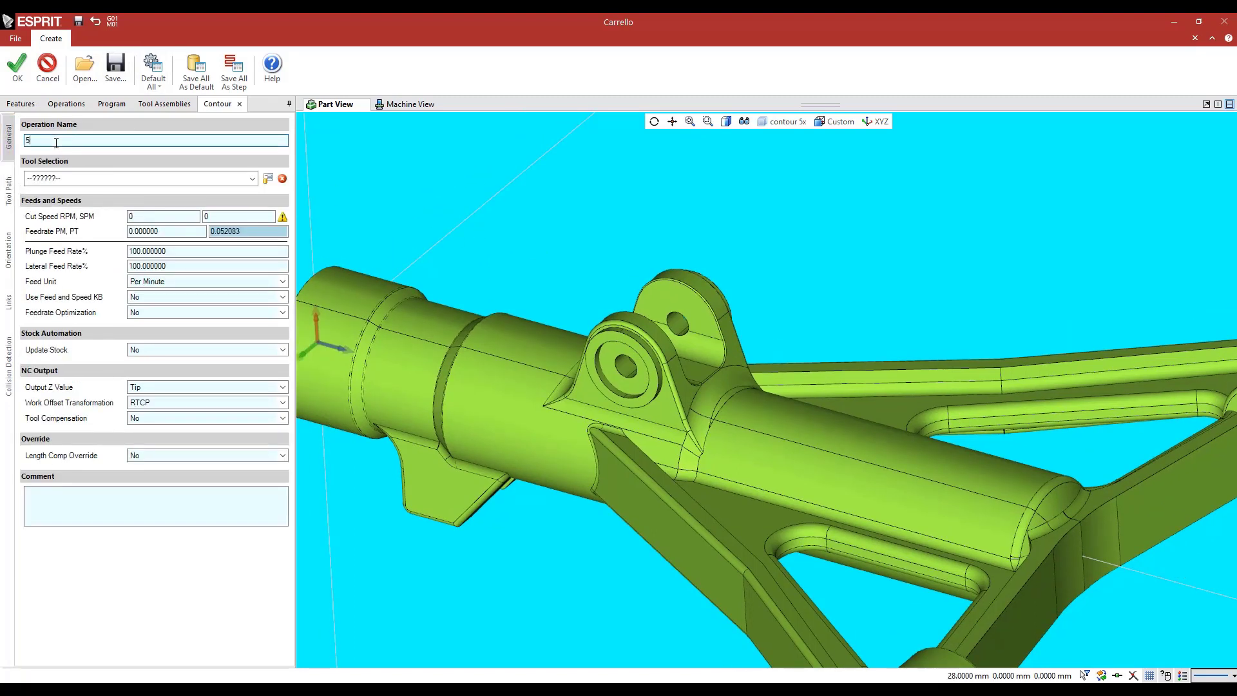
text(X CONTOURING)
Assign the Lollipop Special ø4 tool to the contouring operation and set the cut speed to 5000 RPM
click(77, 182)
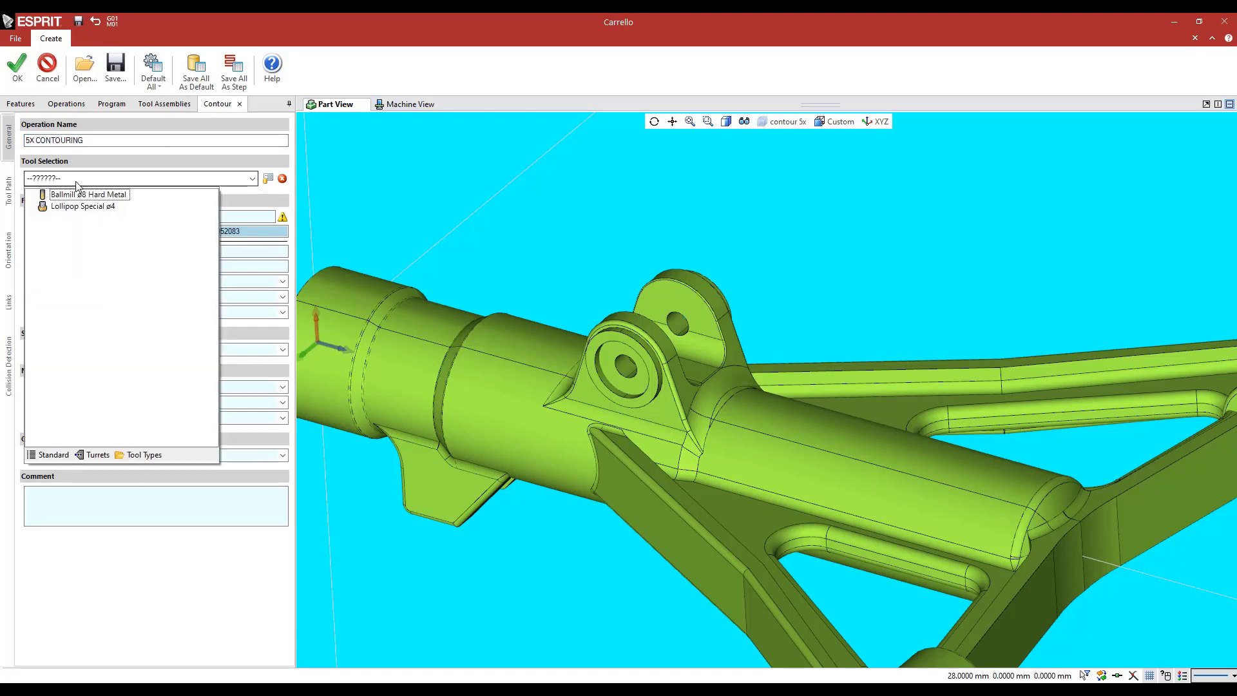
click(75, 194)
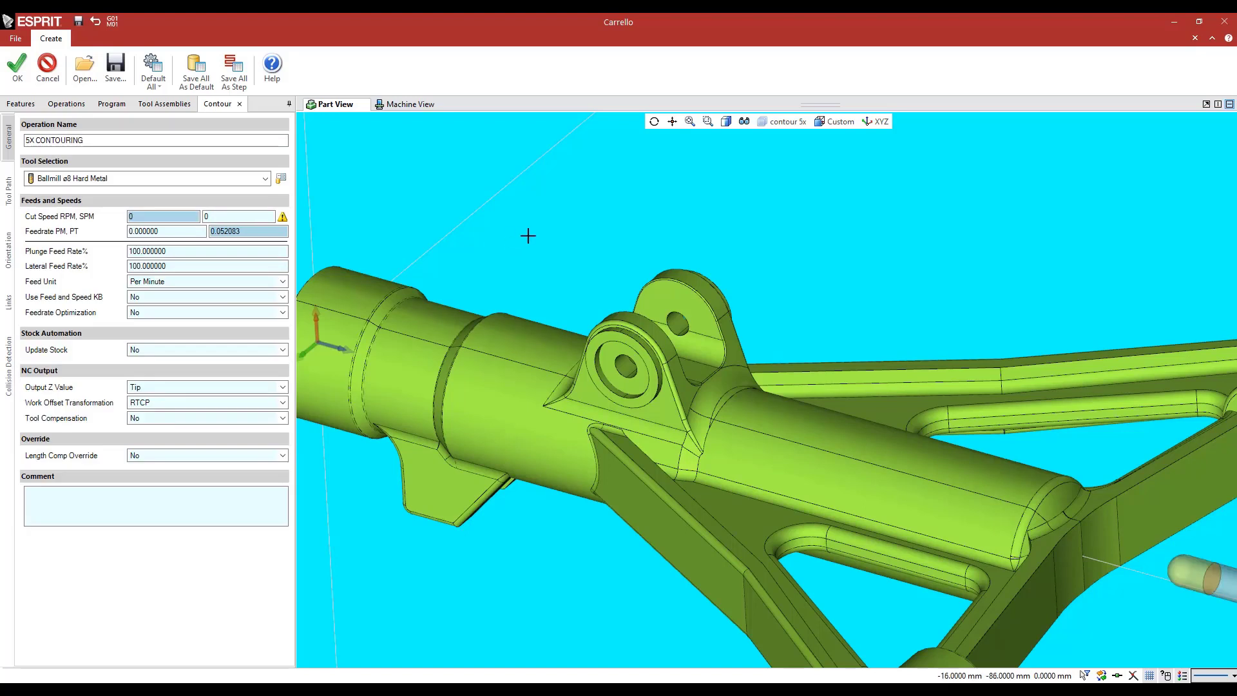
middle_drag(528, 236, 555, 256)
click(92, 183)
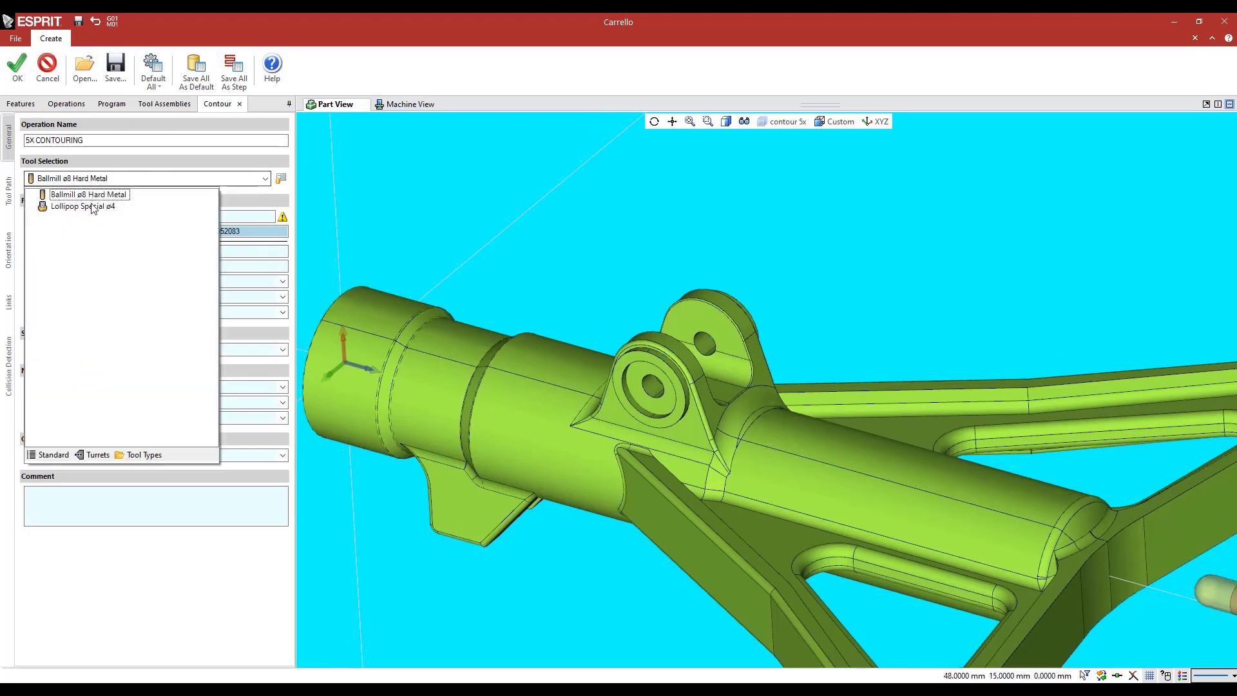
click(95, 208)
click(141, 214)
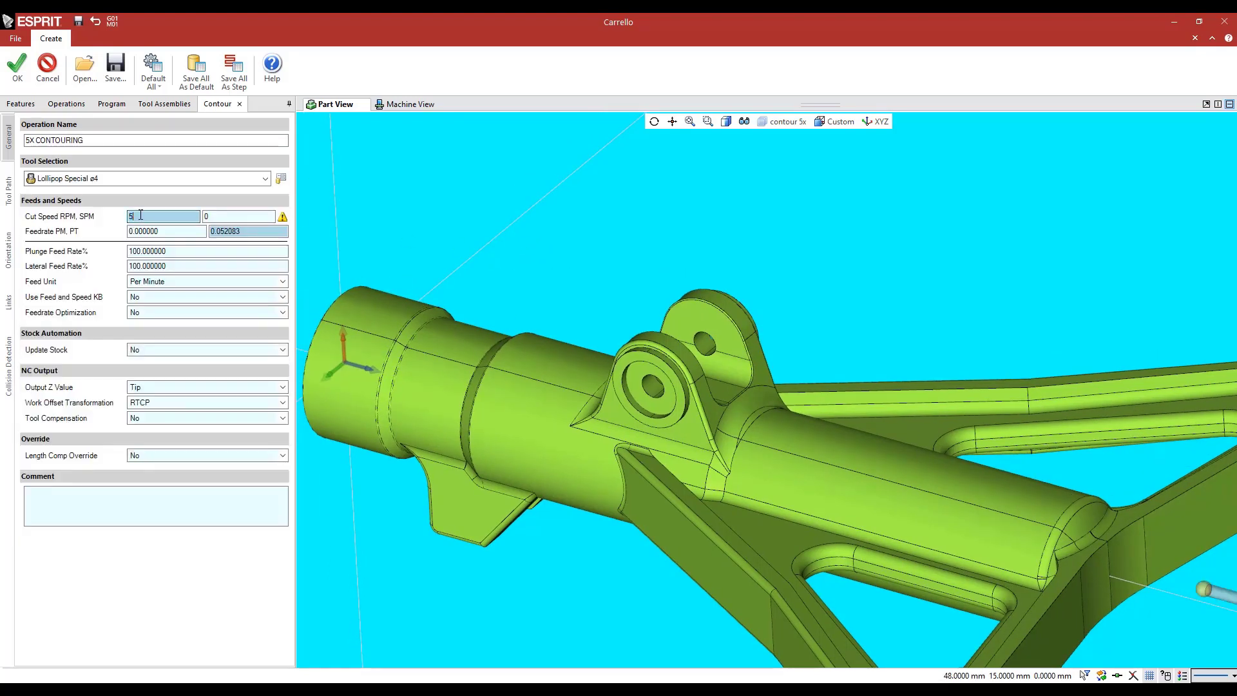
text(5000)
key(Tab)
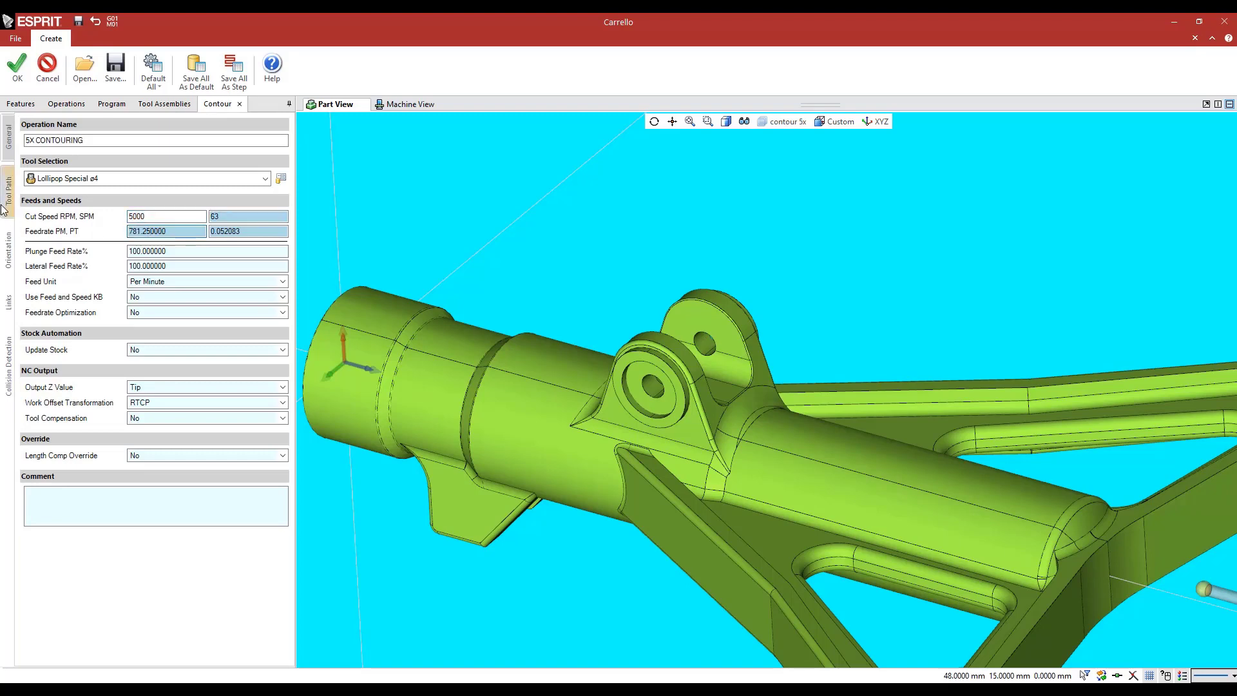
Set 6 Chain, the lugs' inner-edge contour, as the drive profile of the contouring toolpath
click(9, 191)
mouse_move(617, 268)
middle_down()
mouse_move(625, 240)
mouse_move(614, 245)
middle_up()
scroll(666, 302, up, 3)
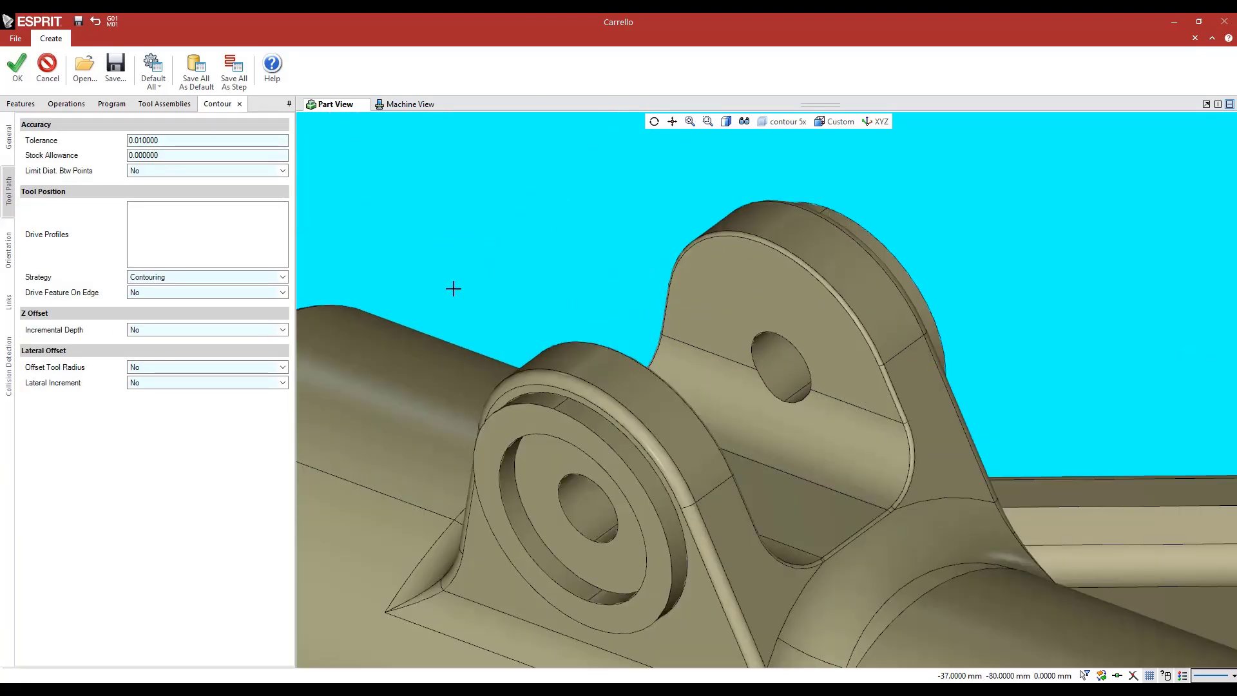
click(157, 234)
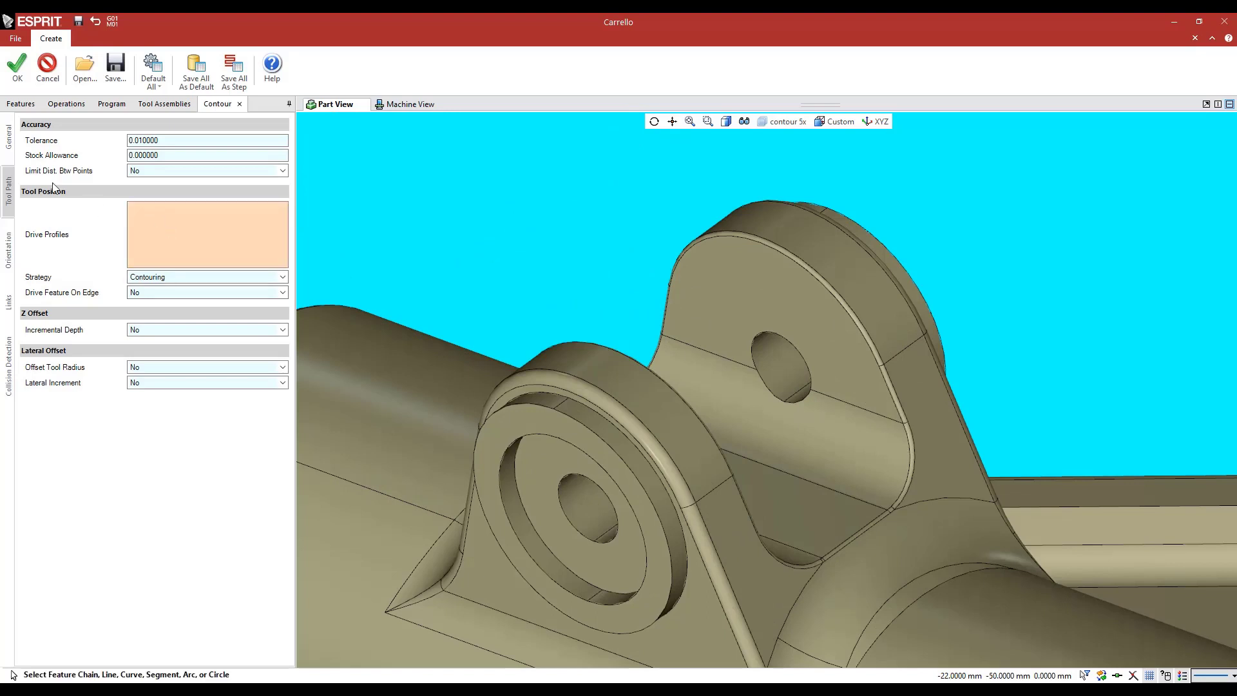
click(21, 104)
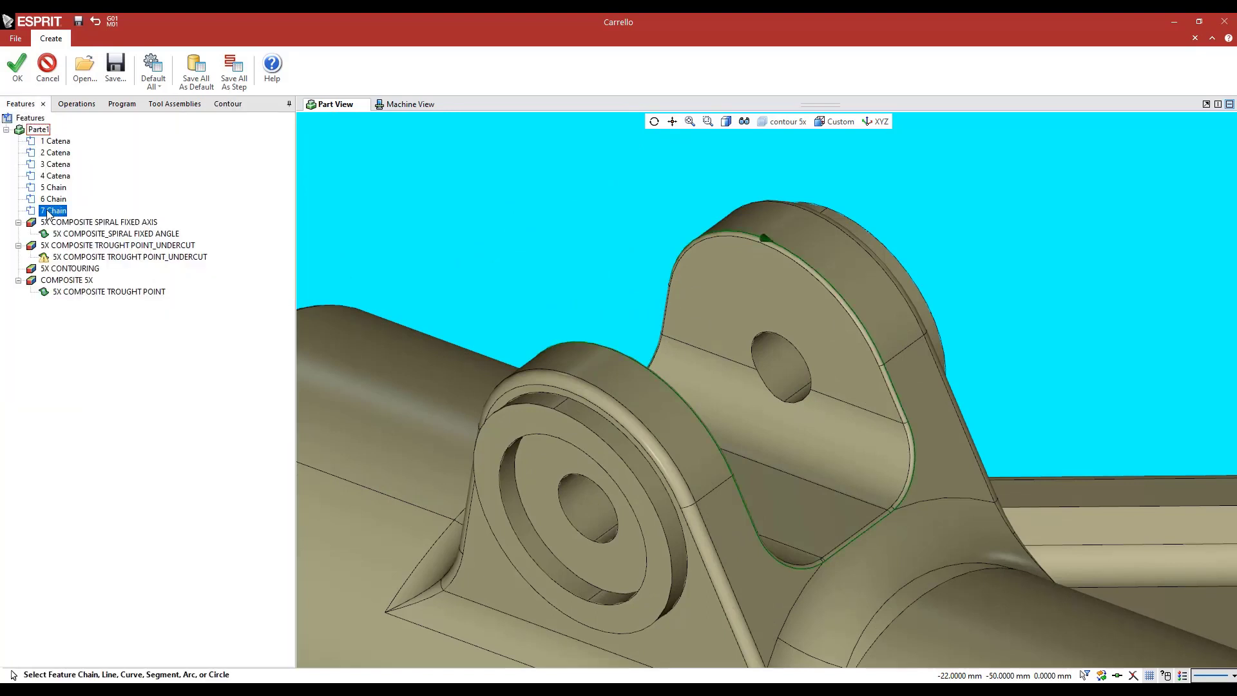
click(51, 201)
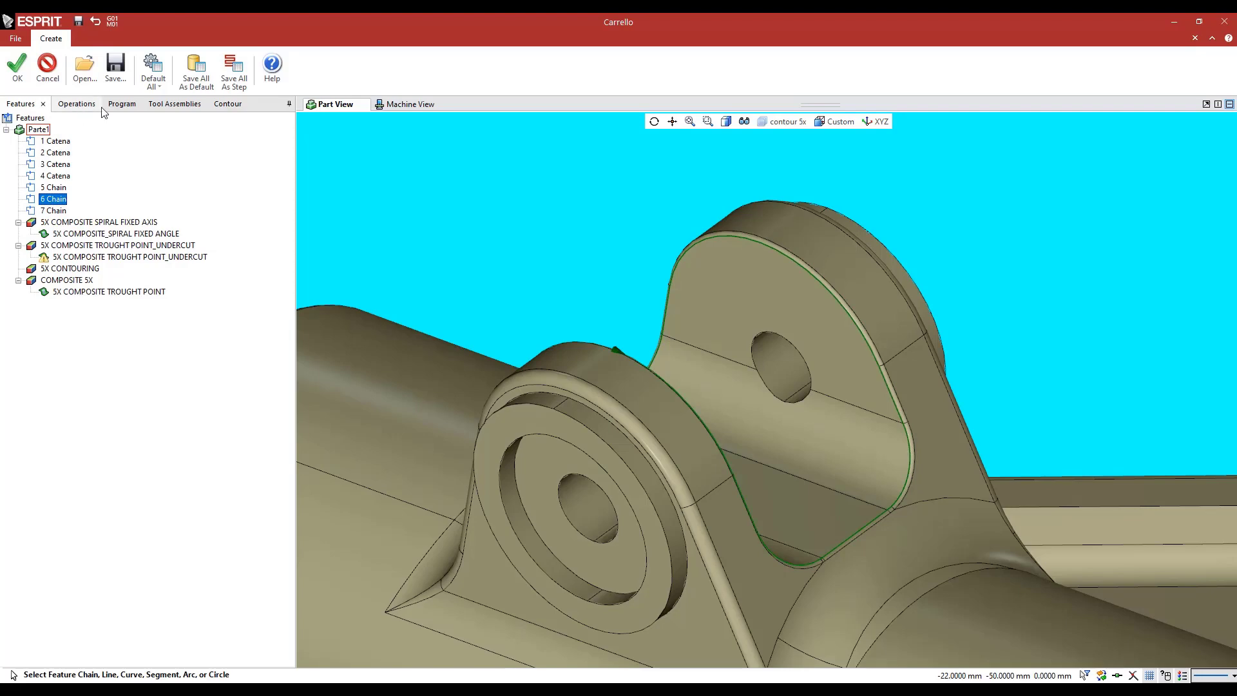
click(227, 104)
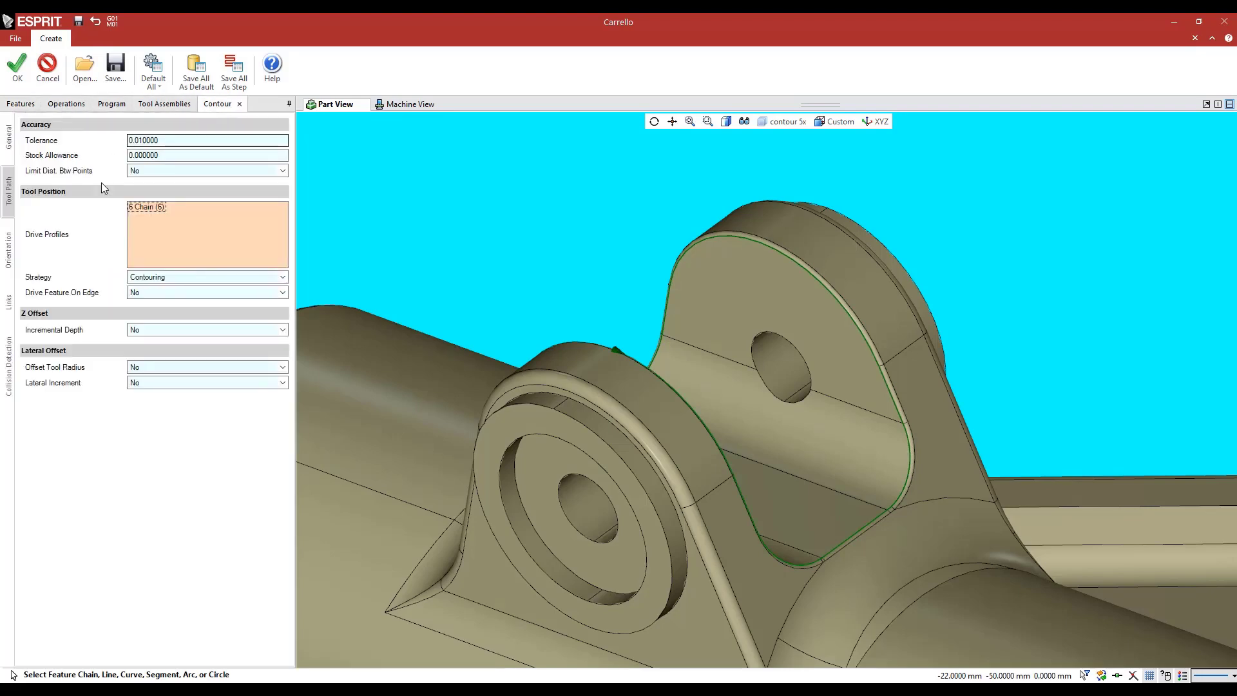
click(153, 207)
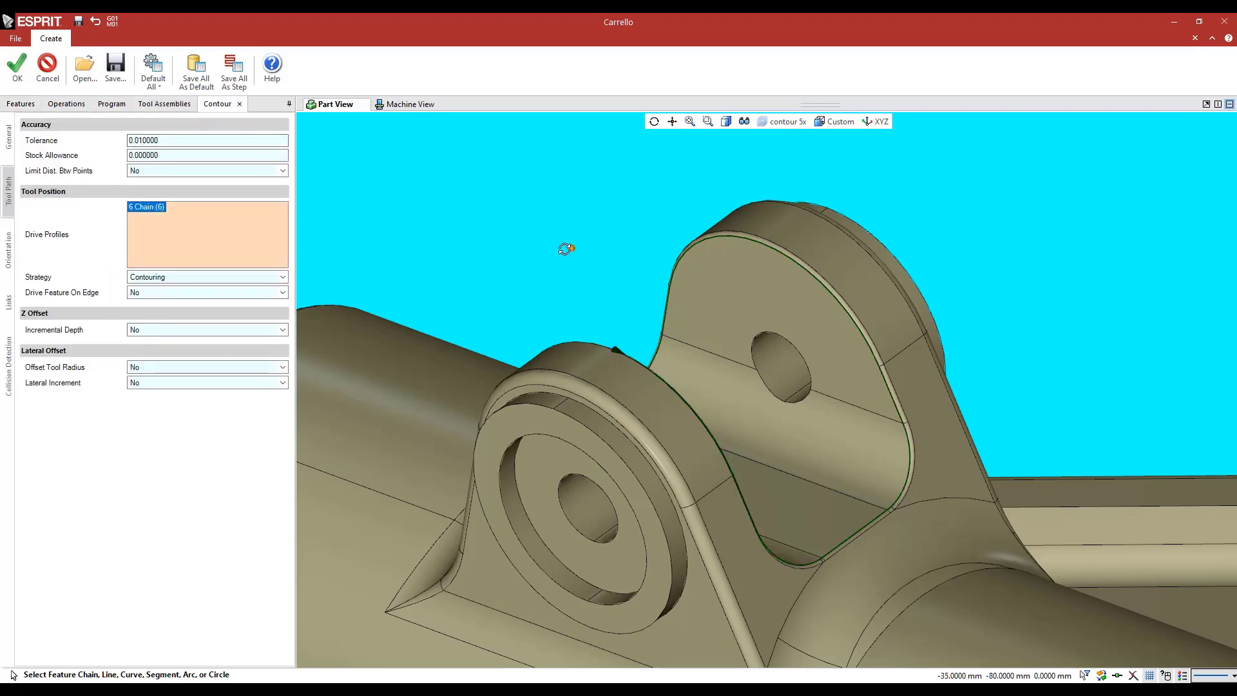
mouse_move(565, 249)
middle_down()
mouse_move(556, 252)
mouse_move(567, 248)
middle_up()
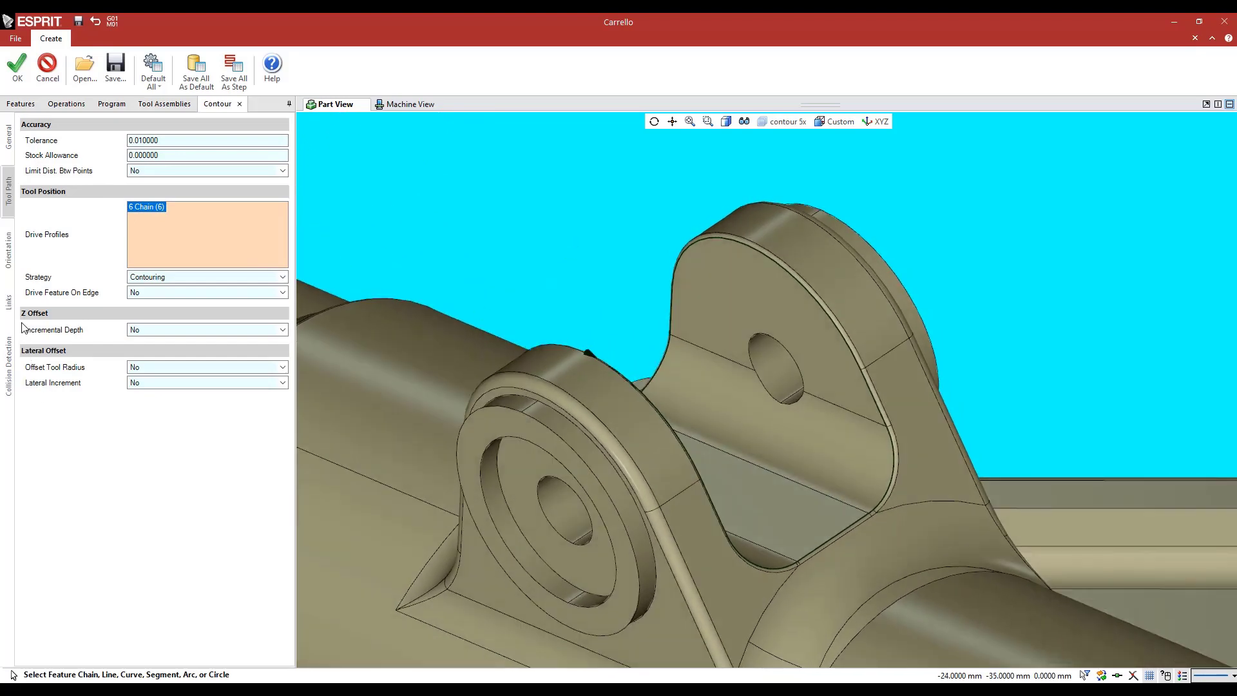
Check the Normal To Model tool axis orientation and create the 5X CONTOURING operation
click(6, 254)
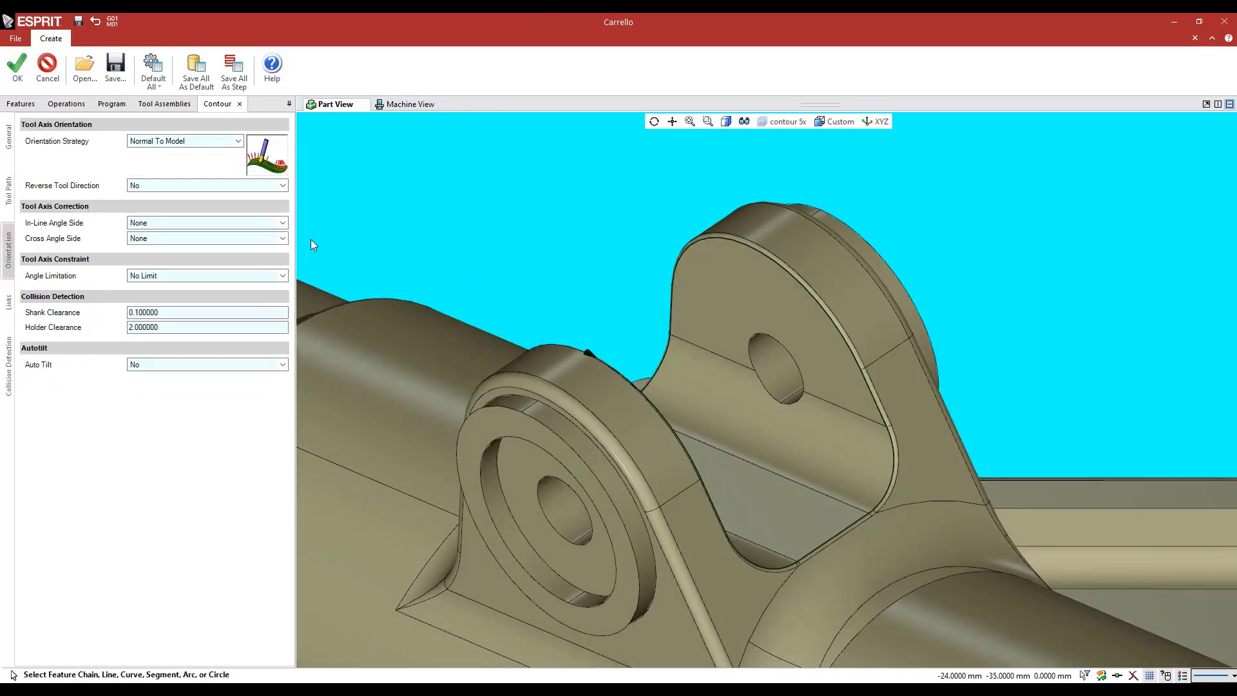
scroll(492, 262, down, 3)
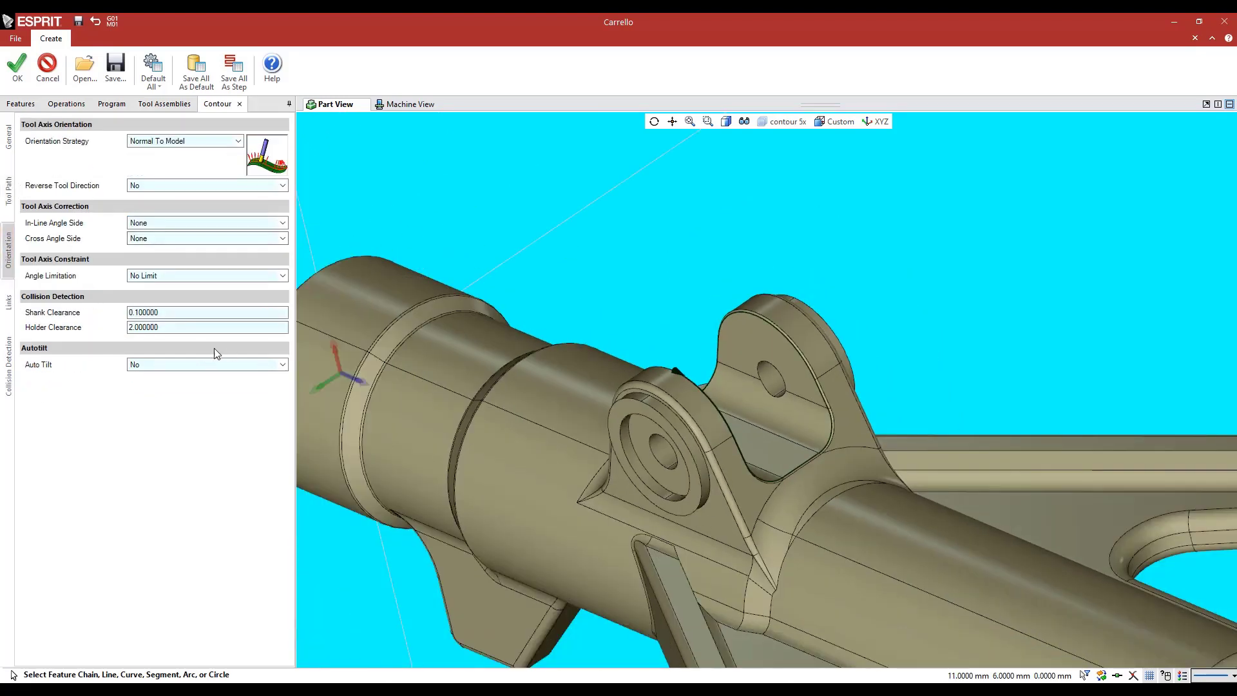
click(18, 66)
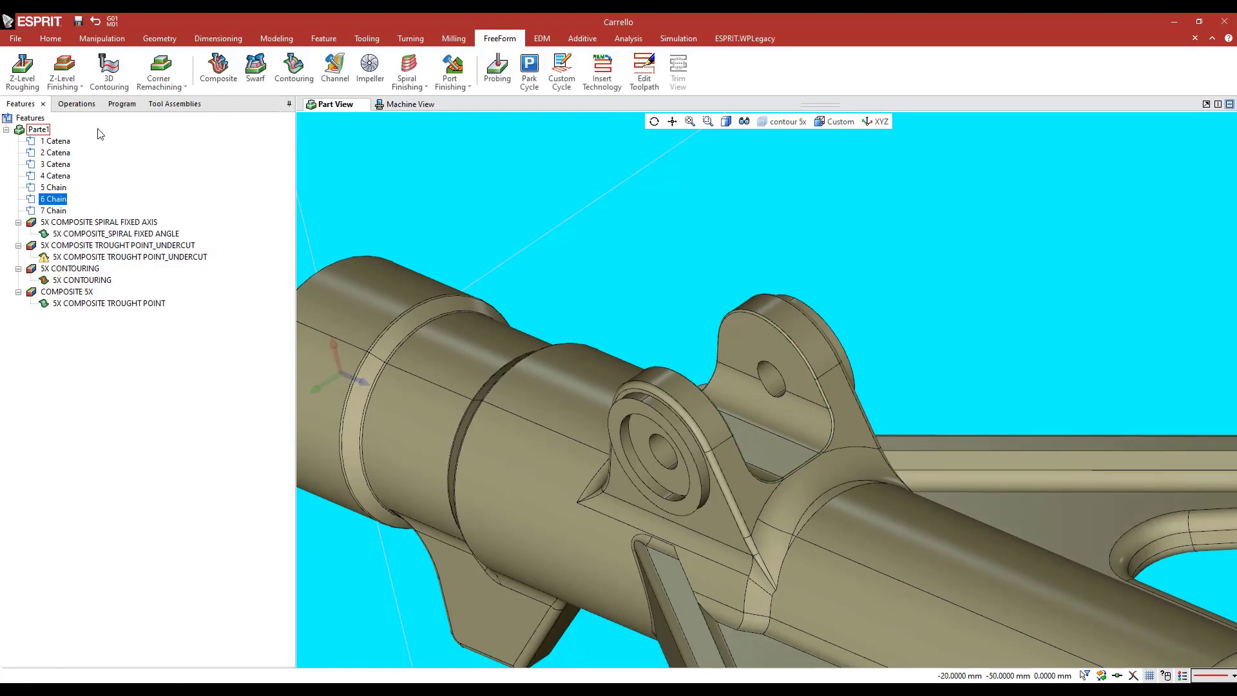
Select the 5X CONTOURING operation and run Toolpath Analysis through to the end to examine the tool's orientation around the lugs
click(87, 108)
click(69, 232)
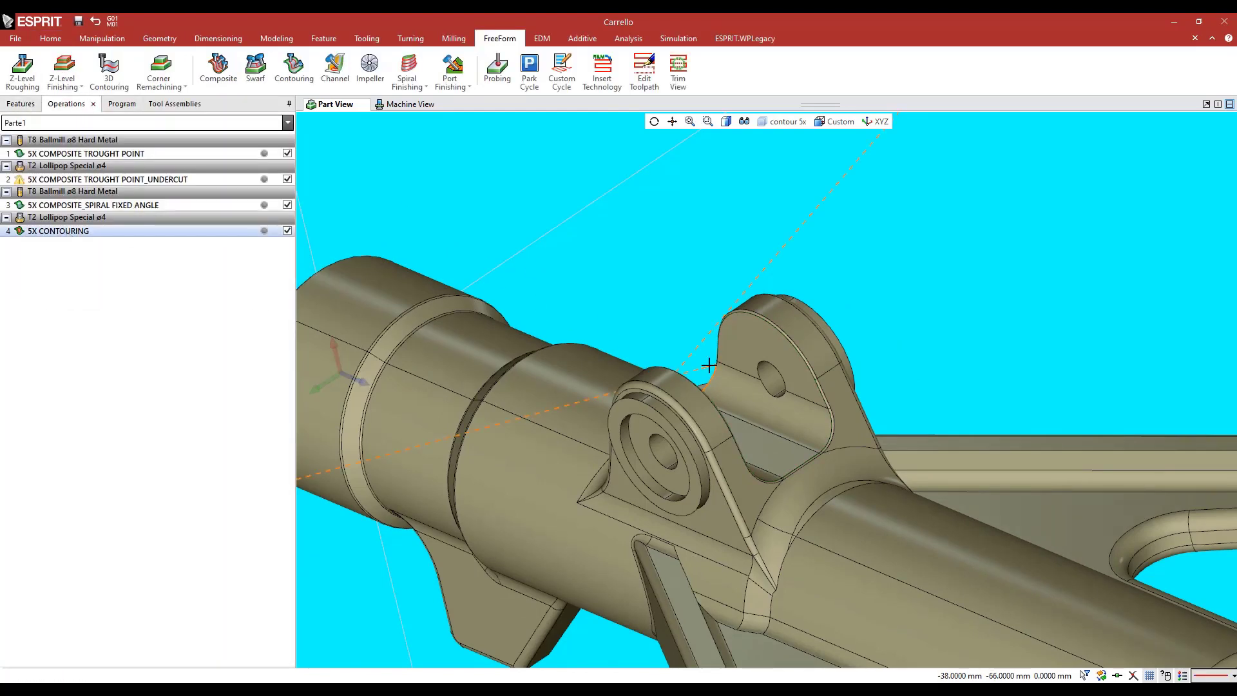
middle_drag(710, 365, 709, 345)
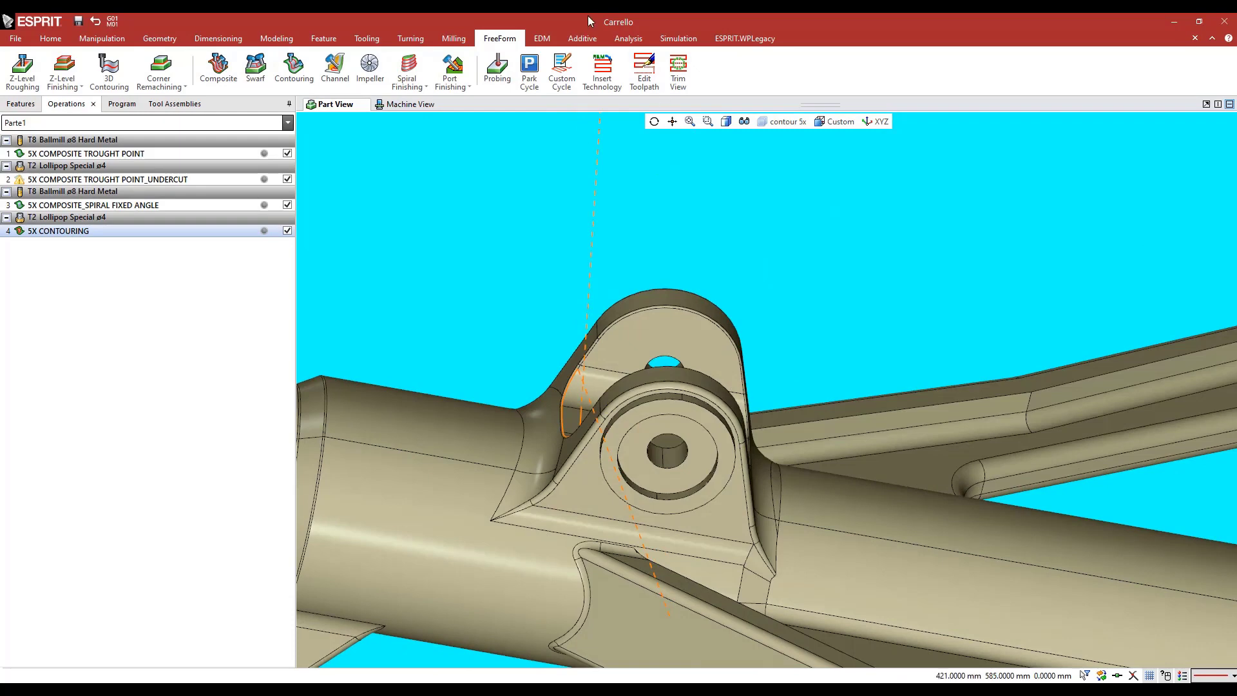
click(628, 38)
click(166, 67)
scroll(561, 324, down, 2)
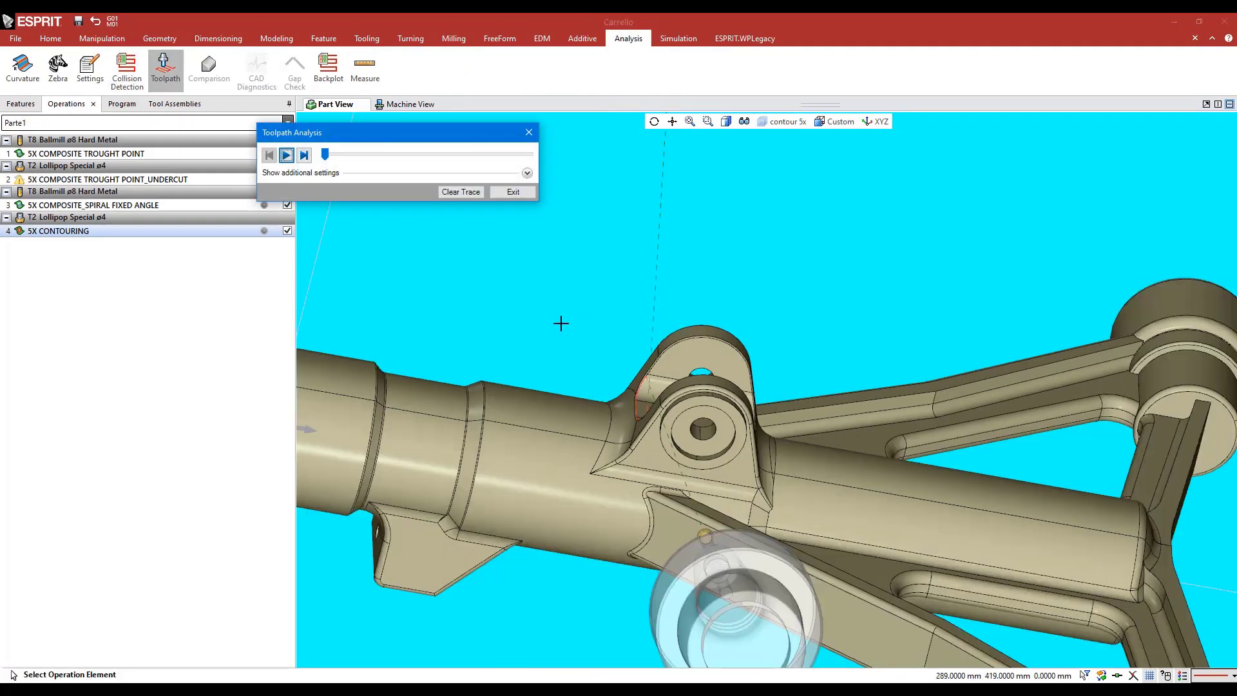
drag(324, 161, 540, 176)
click(528, 132)
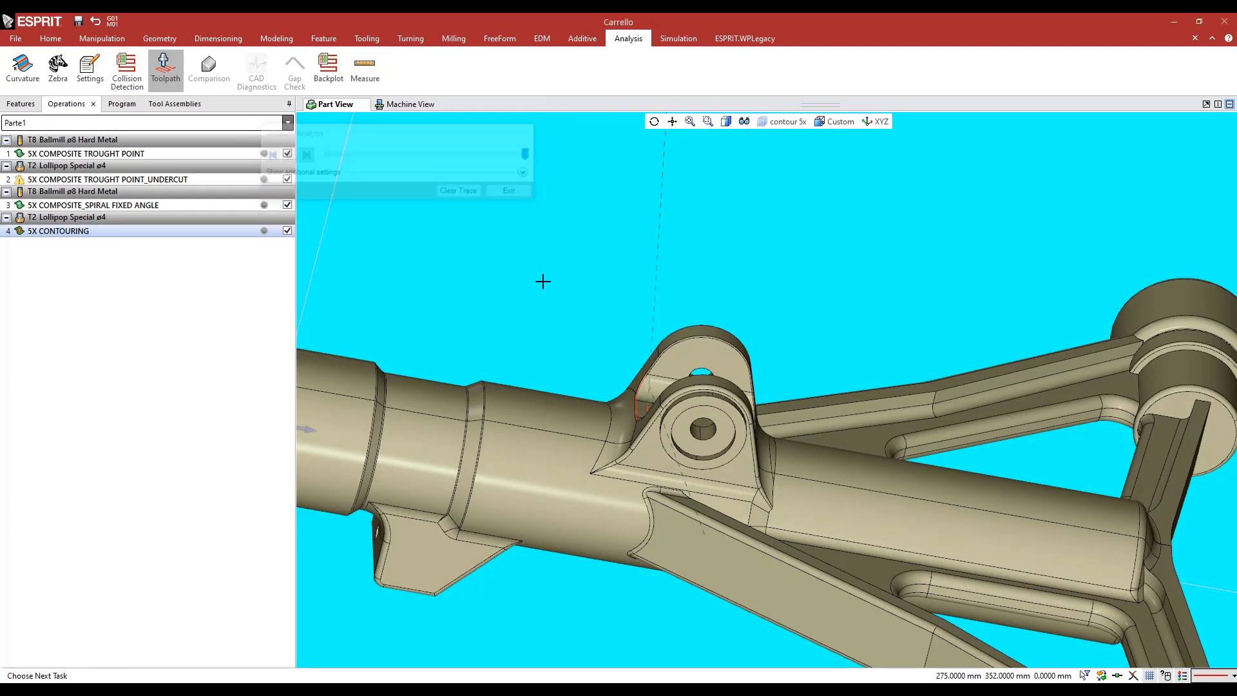
middle_drag(585, 271, 535, 244)
click(581, 260)
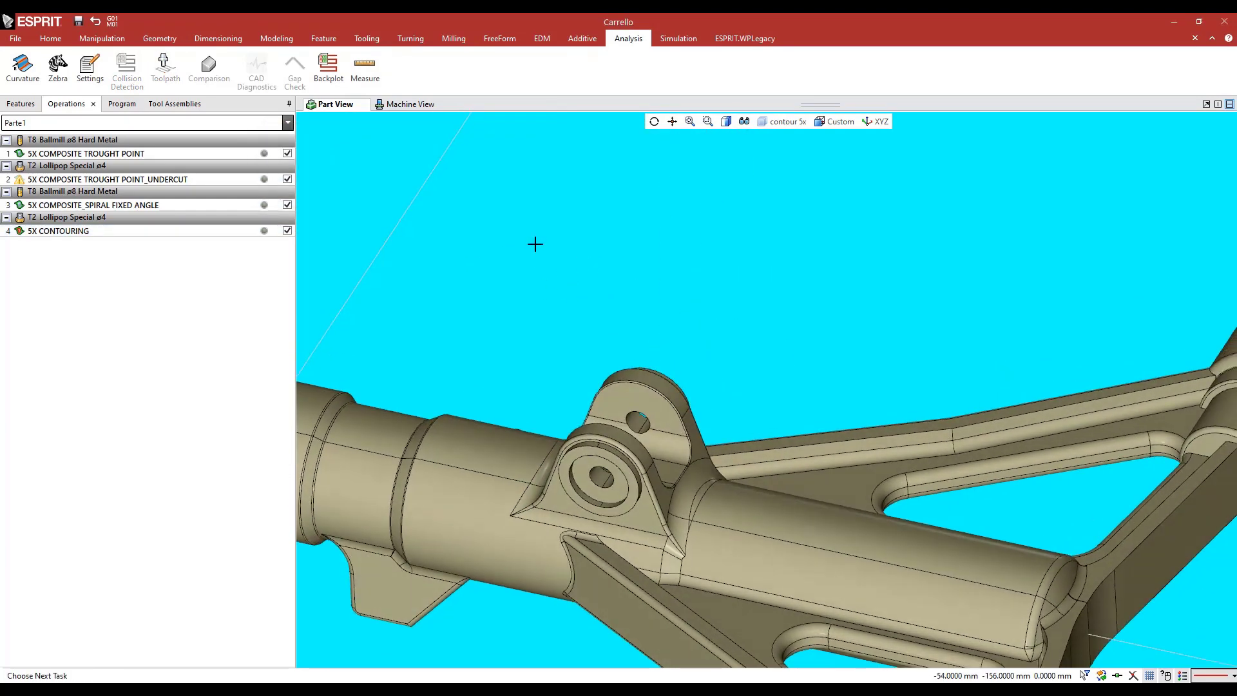
Disable all four operations: 5X CONTOURING, the spiral fixed angle, the undercut and the through-point composite
click(287, 230)
click(287, 204)
click(287, 179)
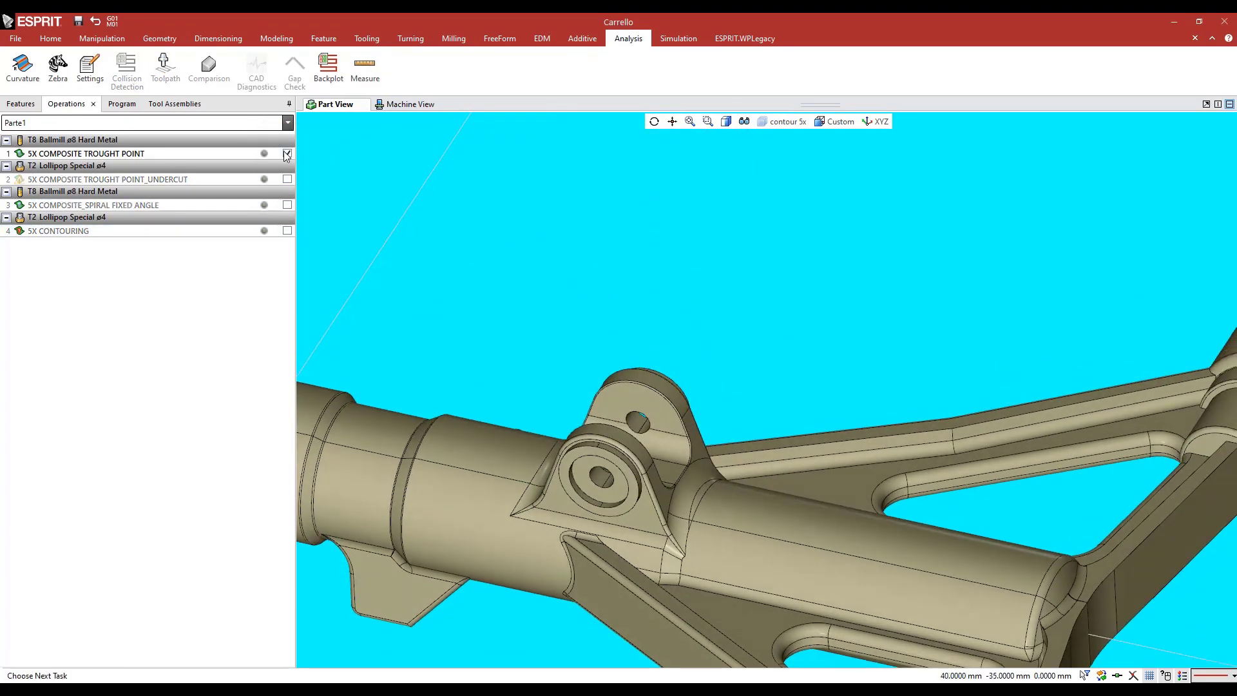
click(288, 153)
Reopen the 5X CONTOURING operation for editing and show the "lines for contouring" layer above the bracket lugs
double_click(238, 233)
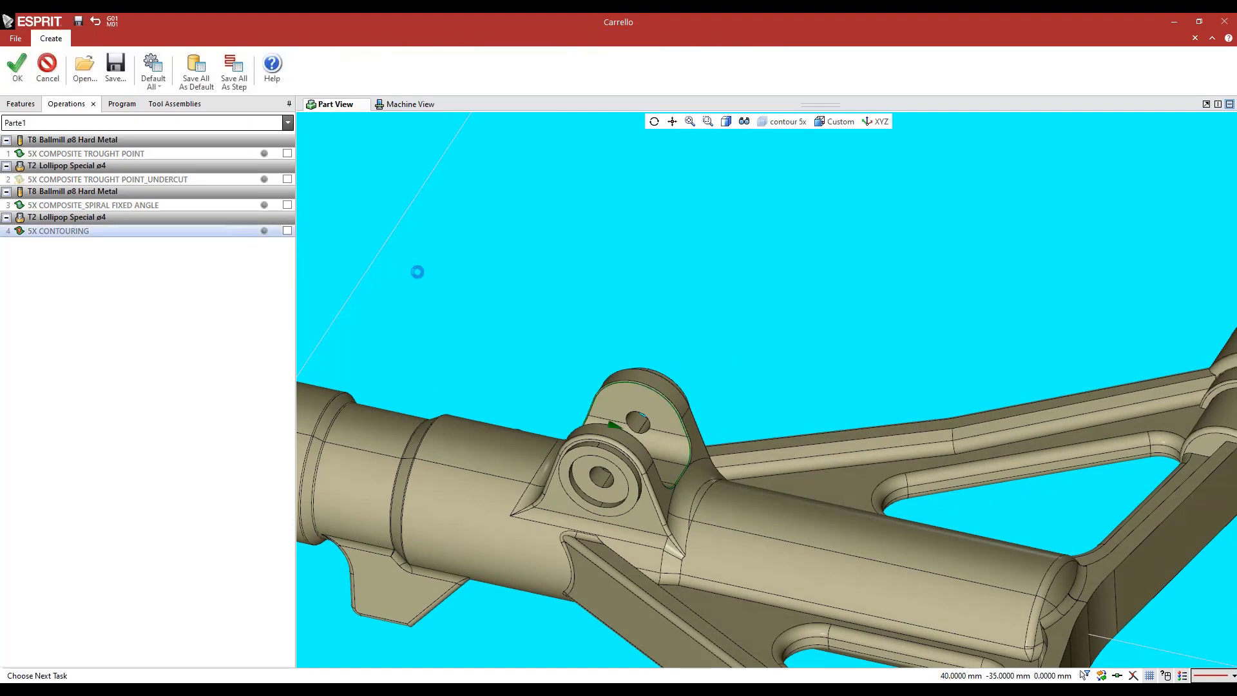
middle_drag(473, 290, 624, 232)
click(783, 121)
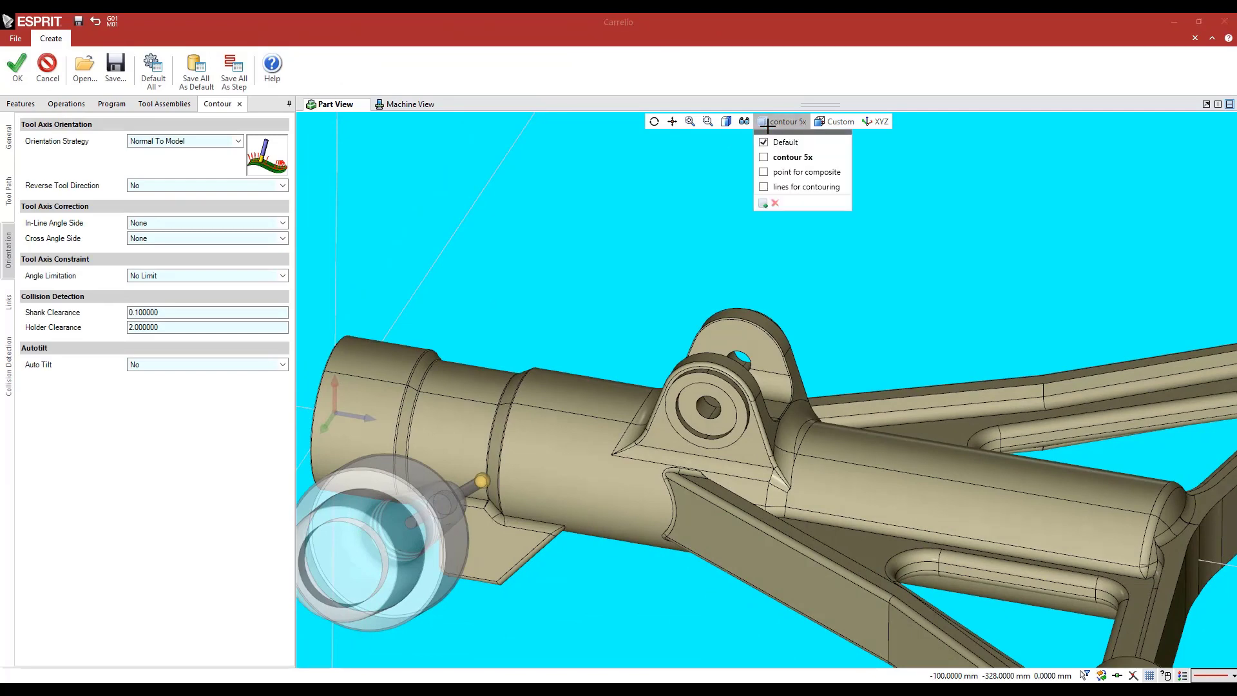
click(764, 187)
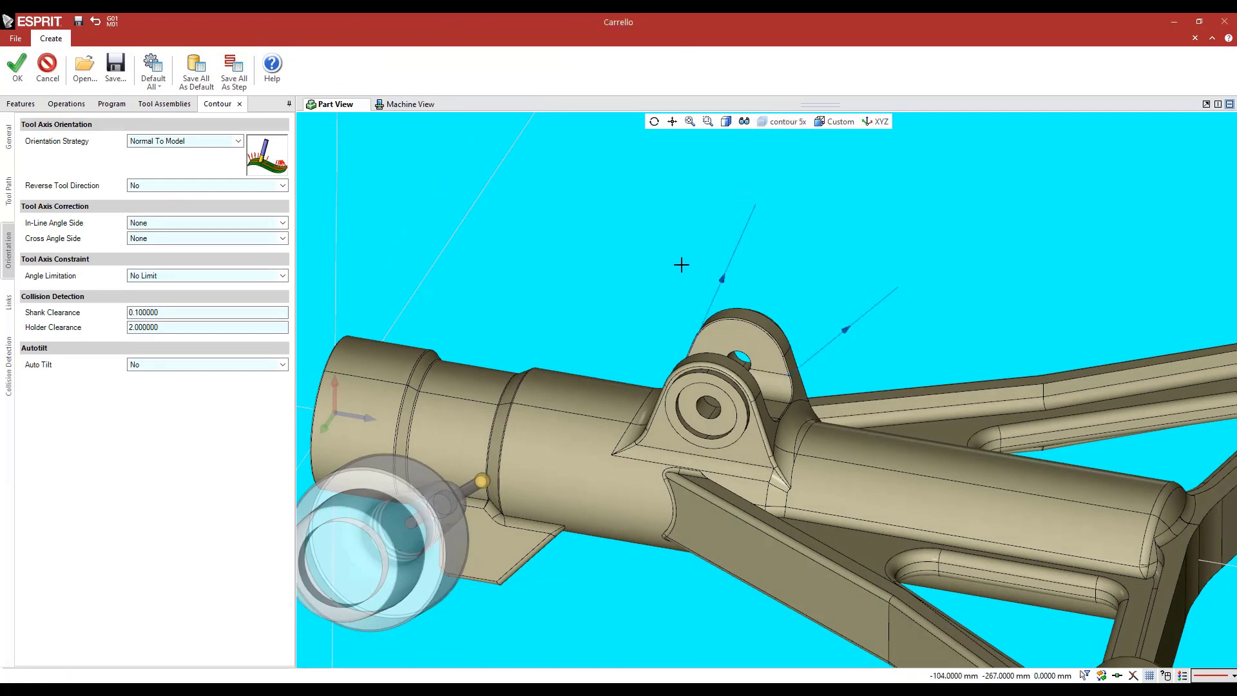
middle_drag(681, 262, 671, 268)
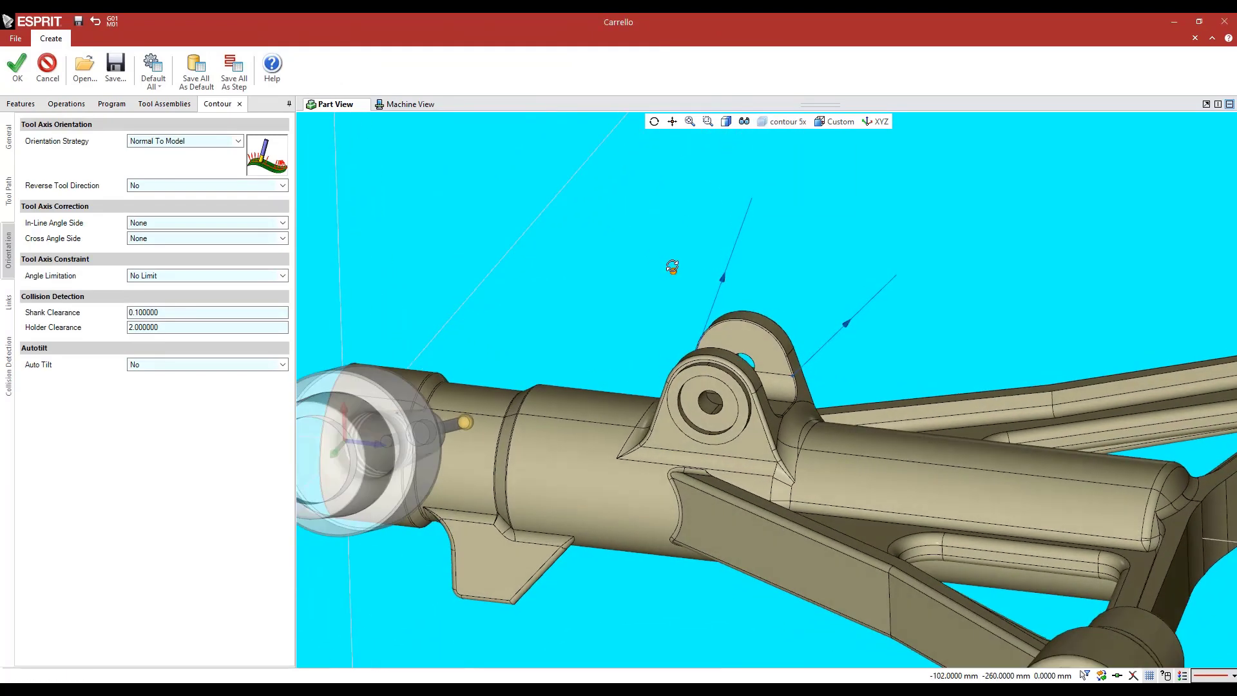
Set the contouring operation's tool axis strategy to Vector Field with the two direction chains above the bracket lugs, and apply the change
click(155, 141)
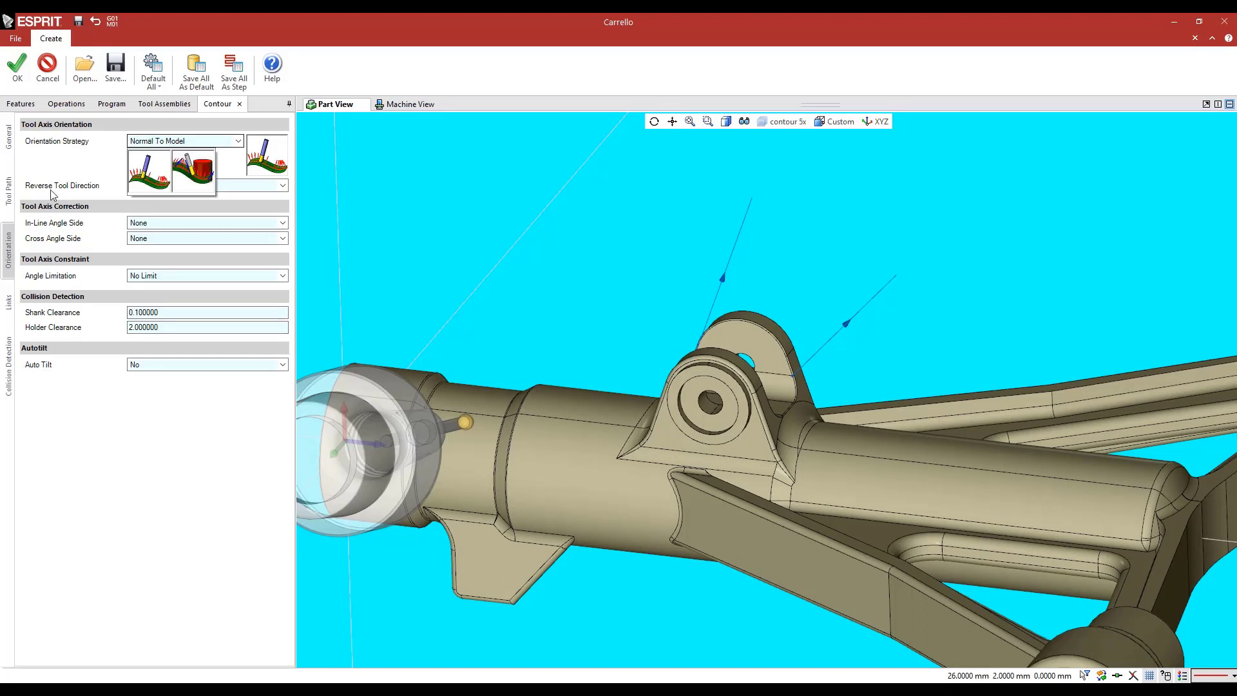
click(191, 170)
click(186, 210)
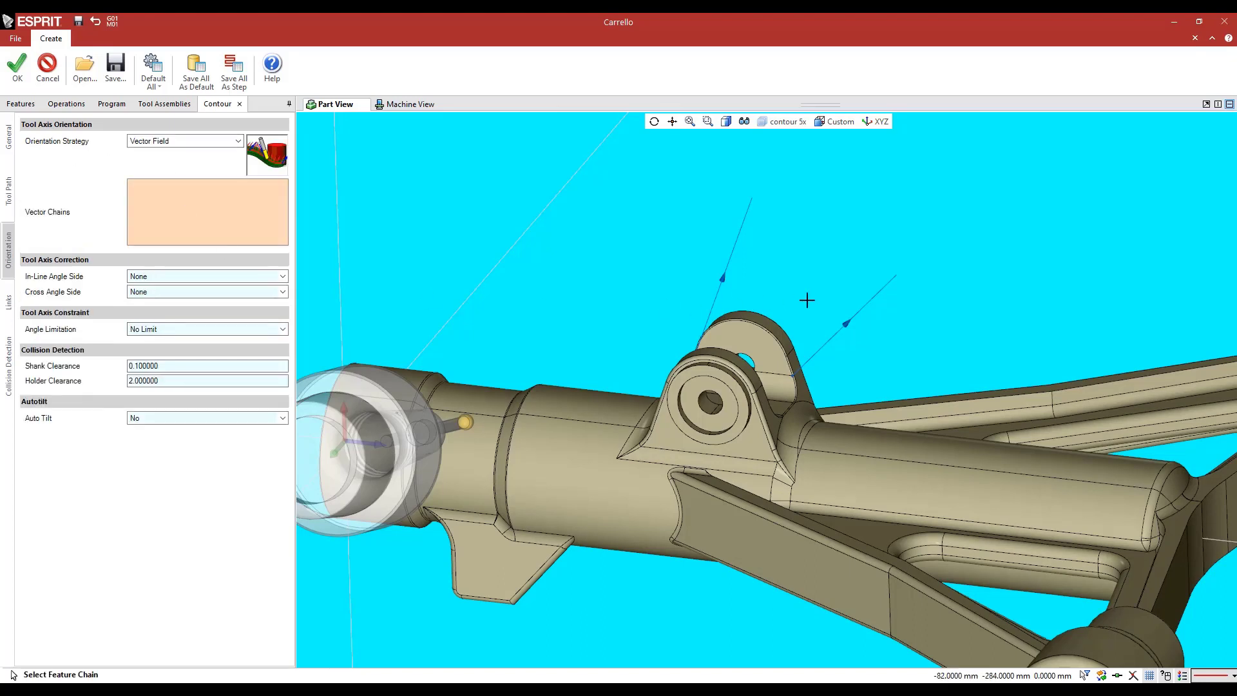
click(862, 307)
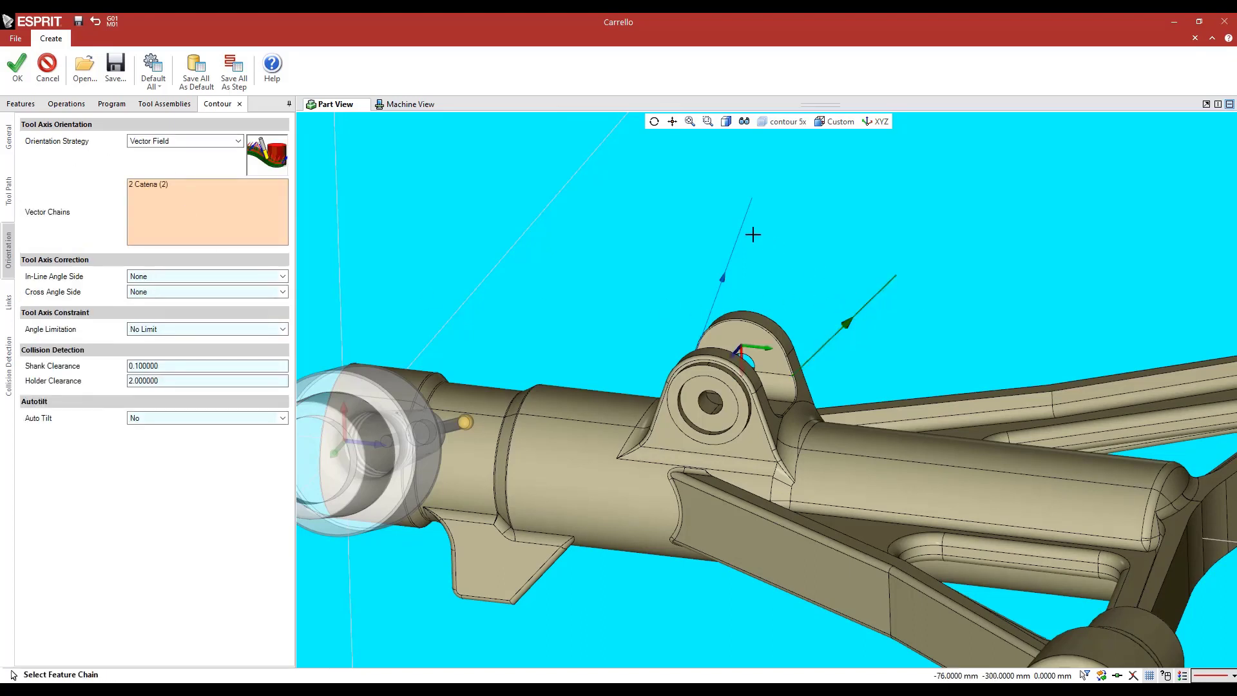
click(740, 221)
middle_drag(593, 260, 520, 257)
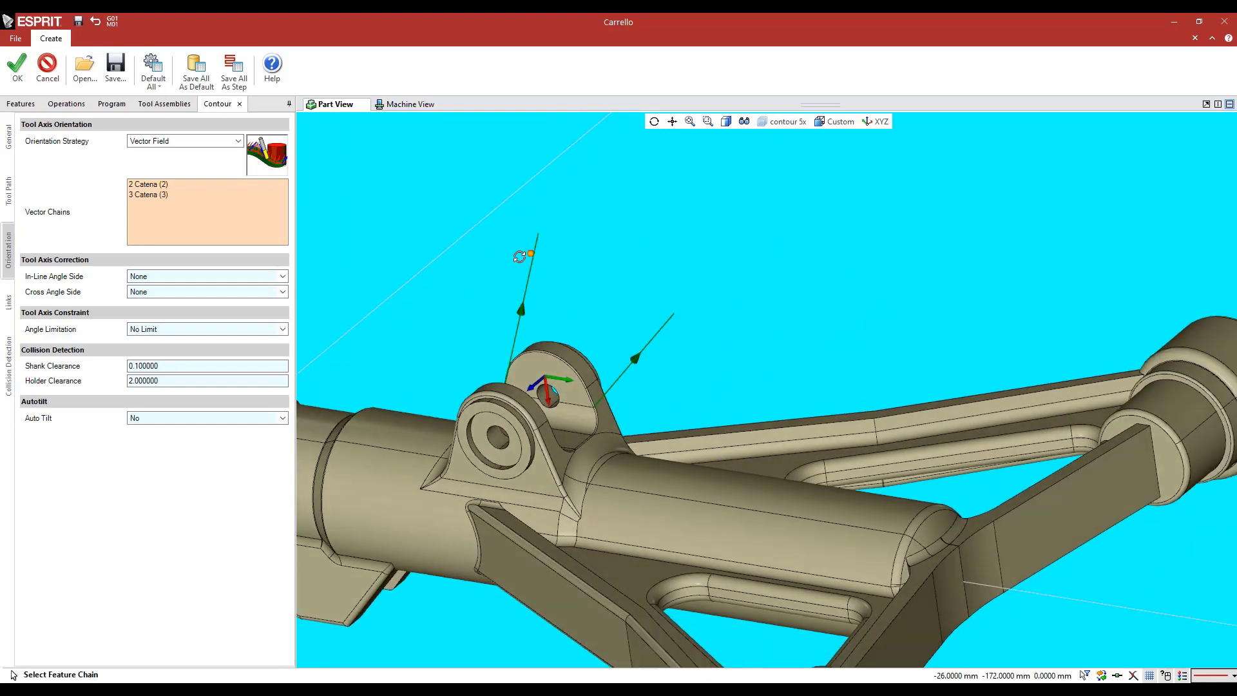
click(17, 64)
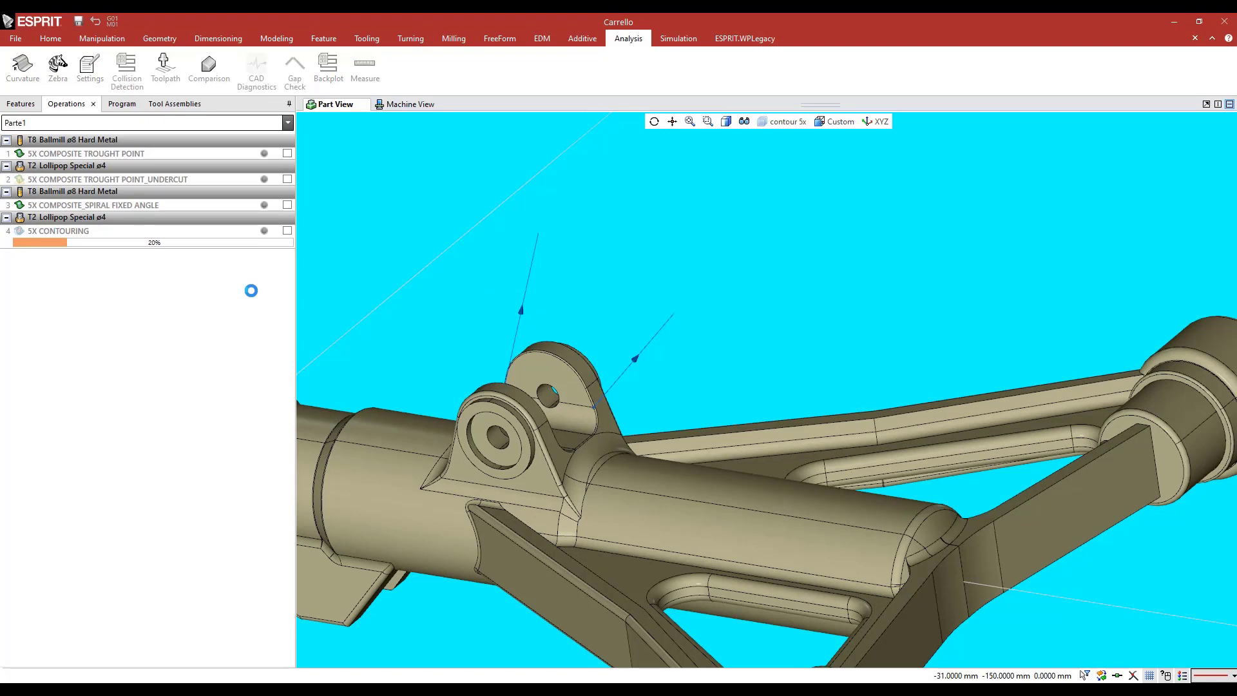
Enable the 5X CONTOURING operation and select it to inspect its toolpath around the lug edge
click(288, 231)
middle_drag(478, 299, 679, 244)
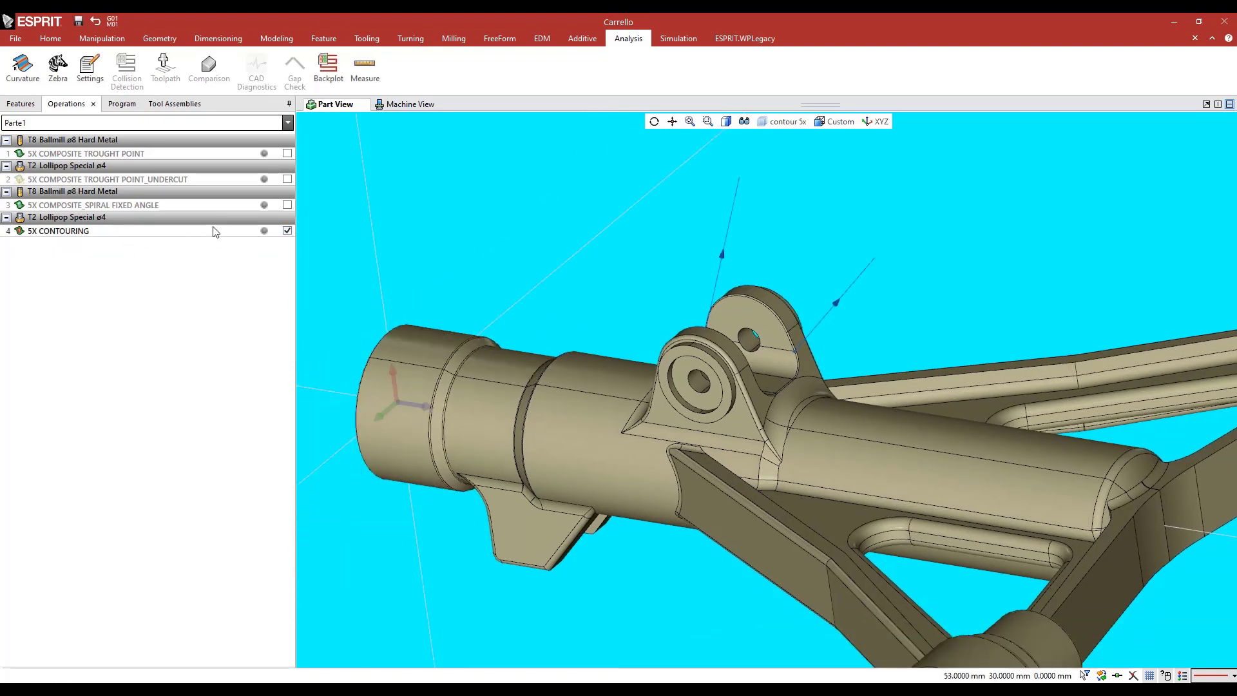
click(216, 231)
scroll(608, 250, up, 8)
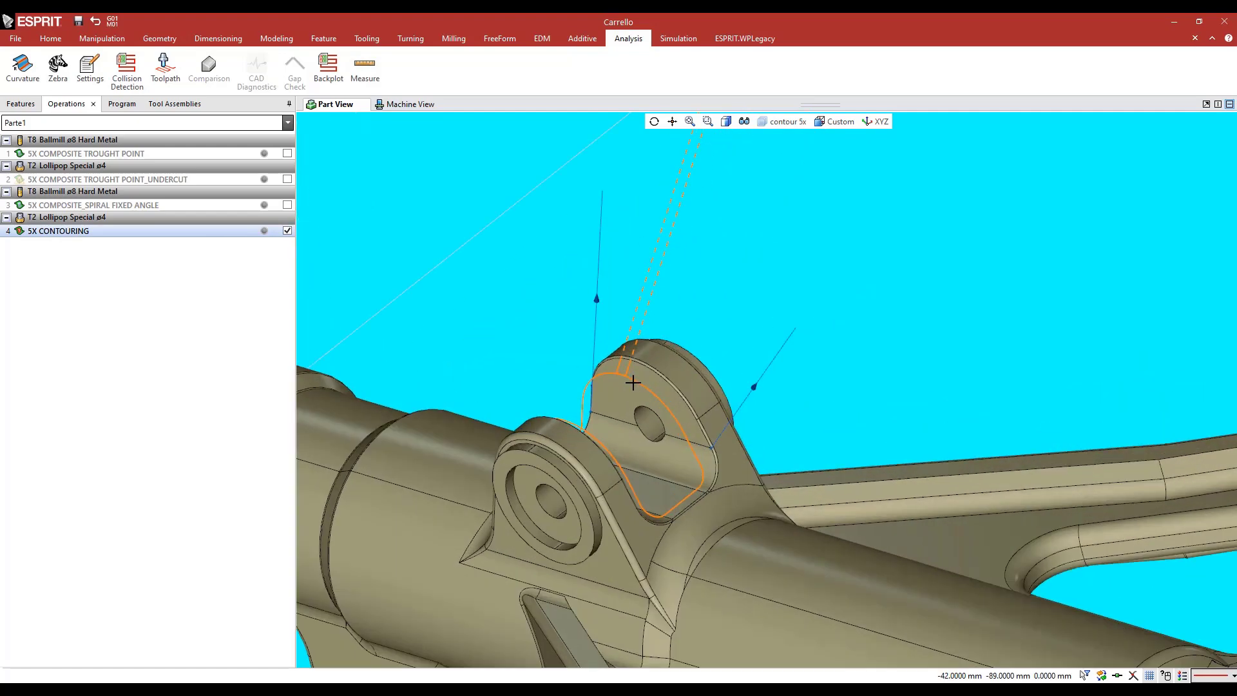
scroll(636, 383, down, 8)
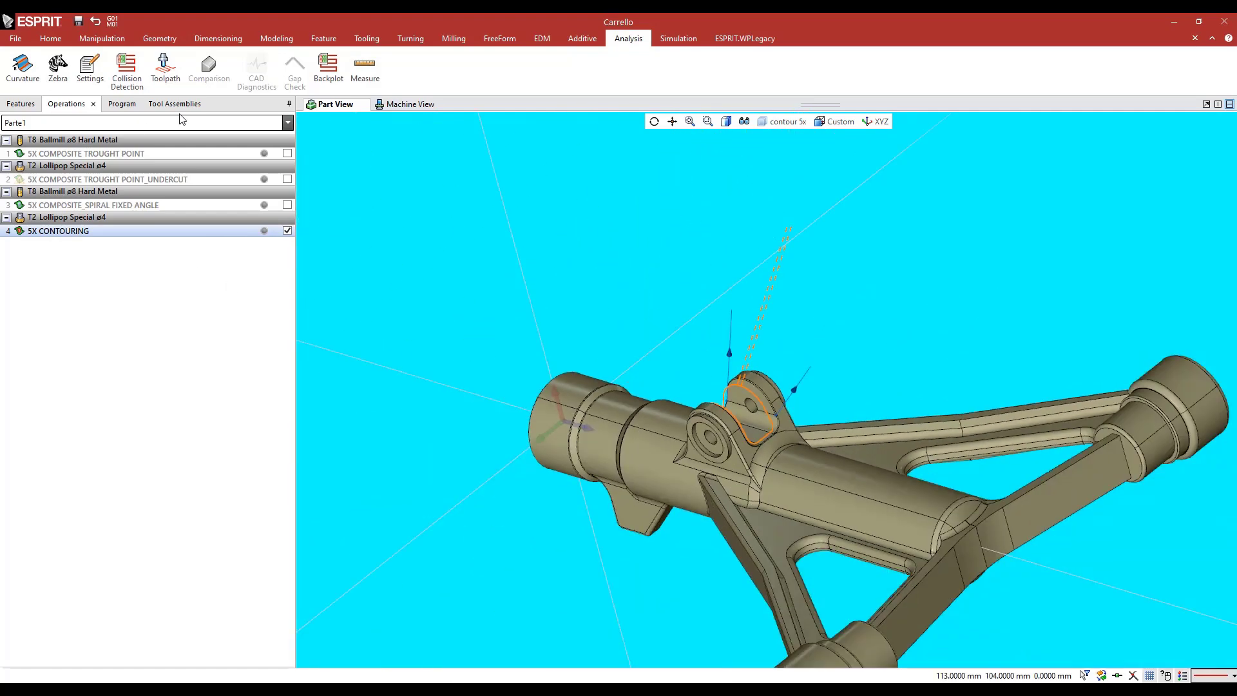
Select 5X CONTOURING with its preceding and following links in the program and run the machine simulation to the start of the contour
click(125, 108)
click(31, 286)
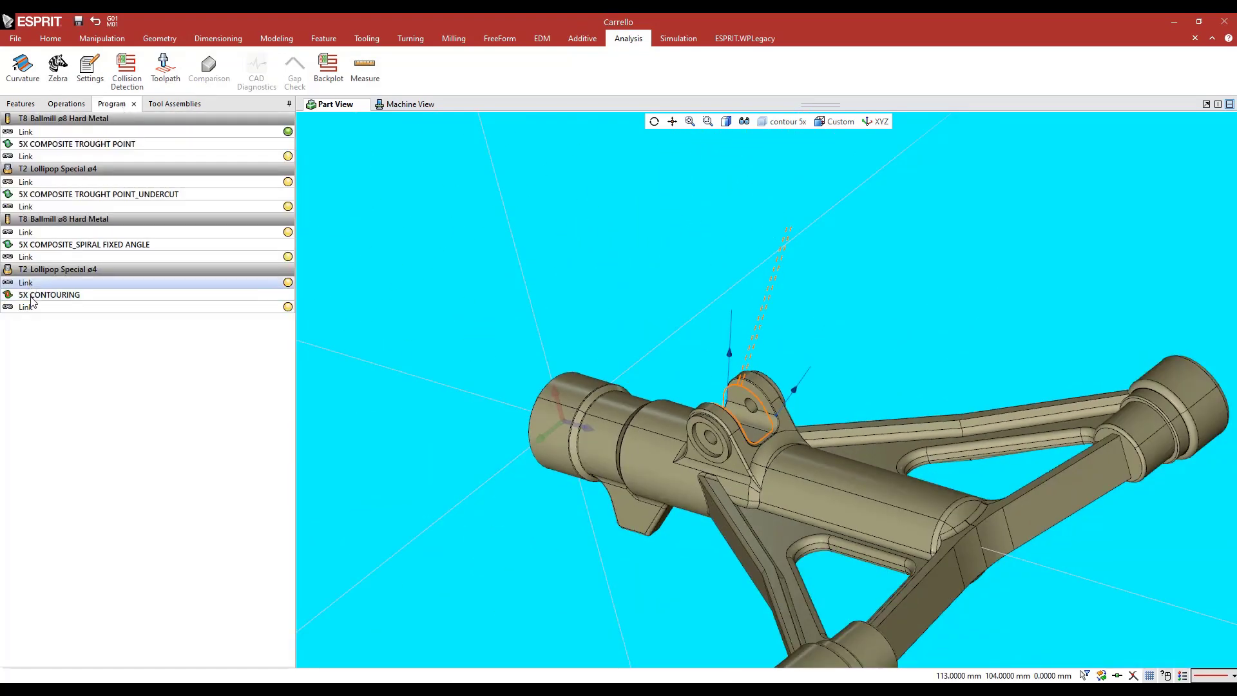
ctrl+click(31, 297)
ctrl+click(46, 309)
click(679, 40)
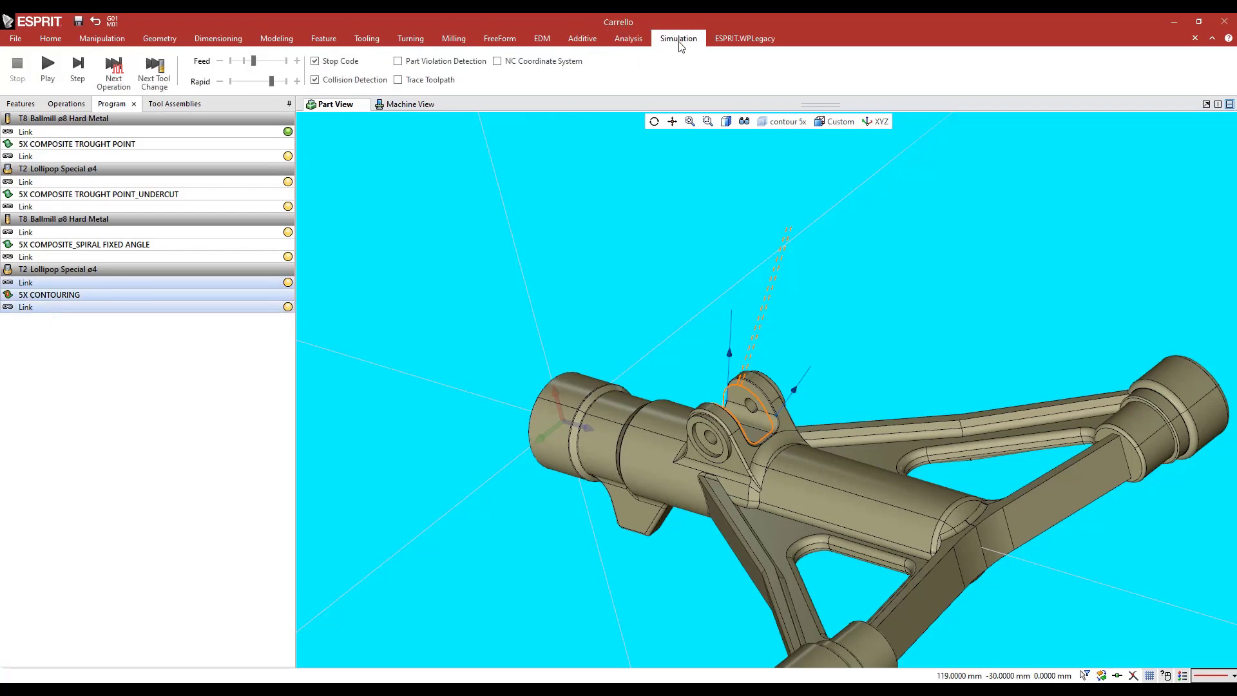
click(77, 67)
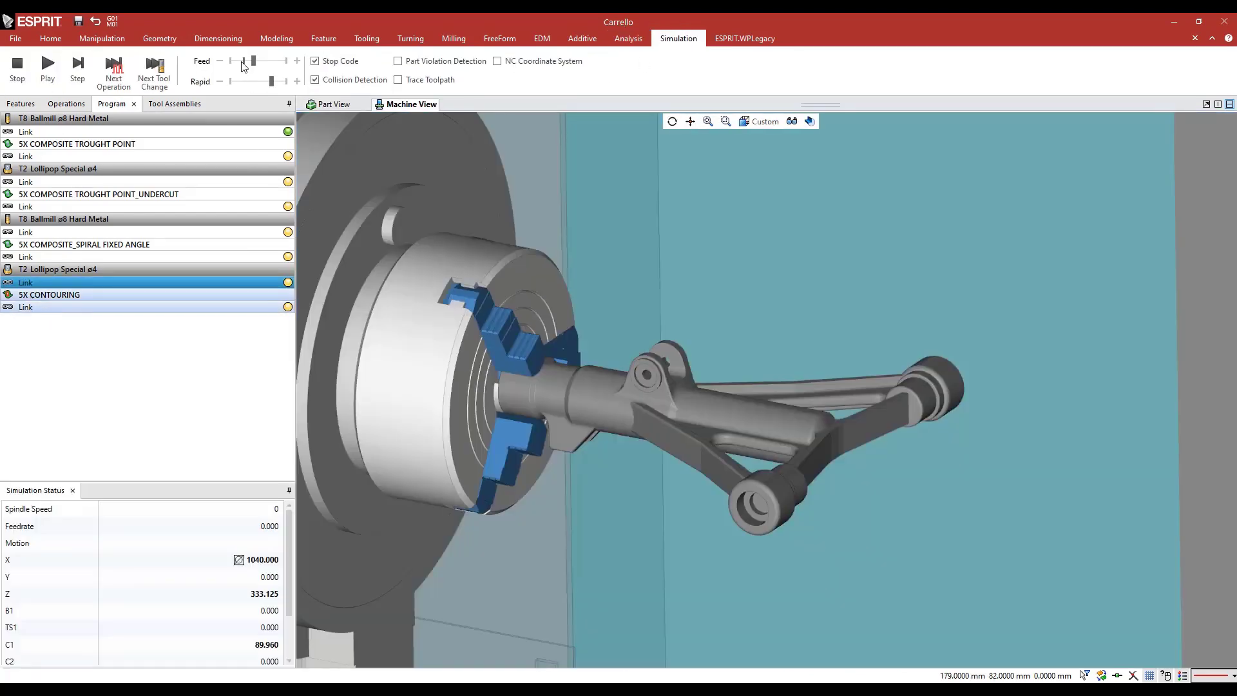
scroll(560, 330, down, 6)
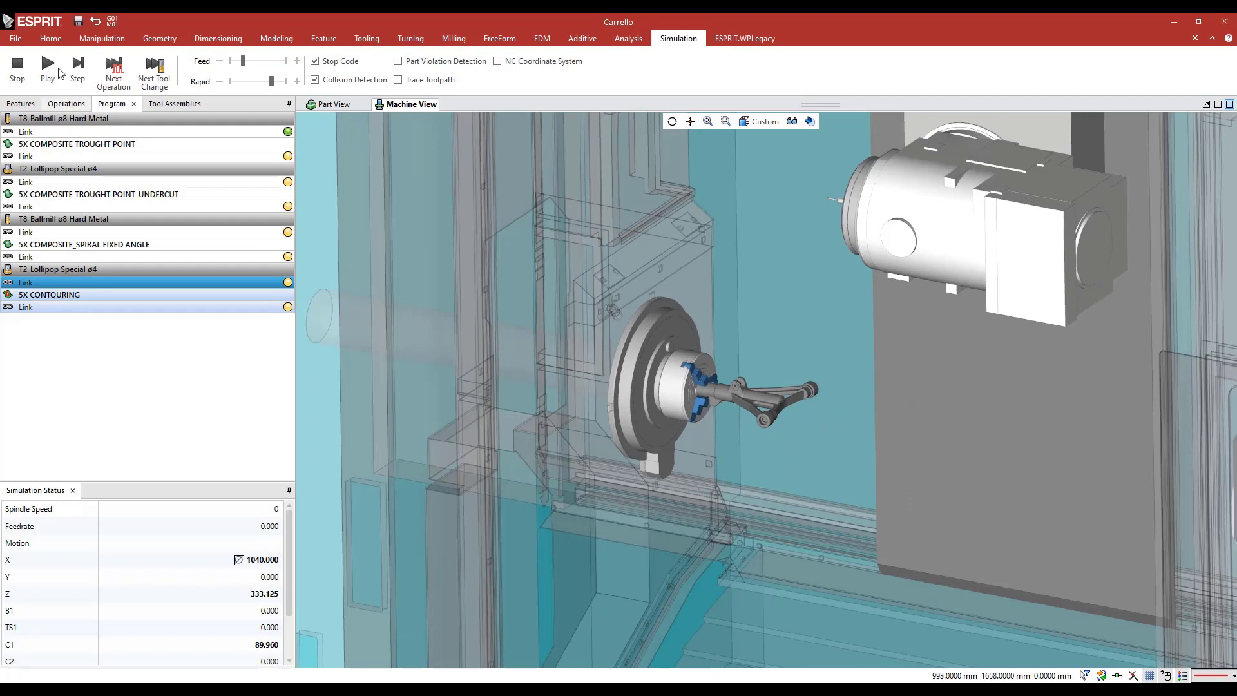
click(49, 73)
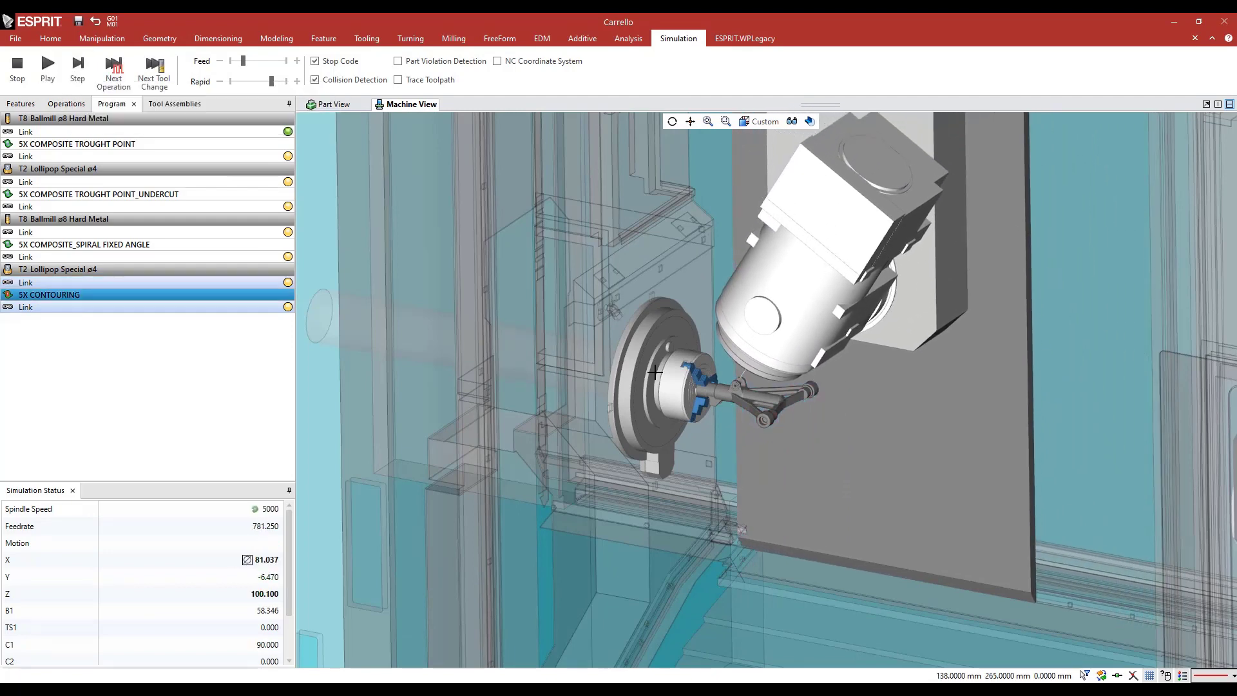
Simulate the 5X CONTOURING cut at a reduced feed speed, examine the head's tilt around the lug, and stop after the retract
scroll(755, 394, up, 2)
scroll(722, 382, up, 3)
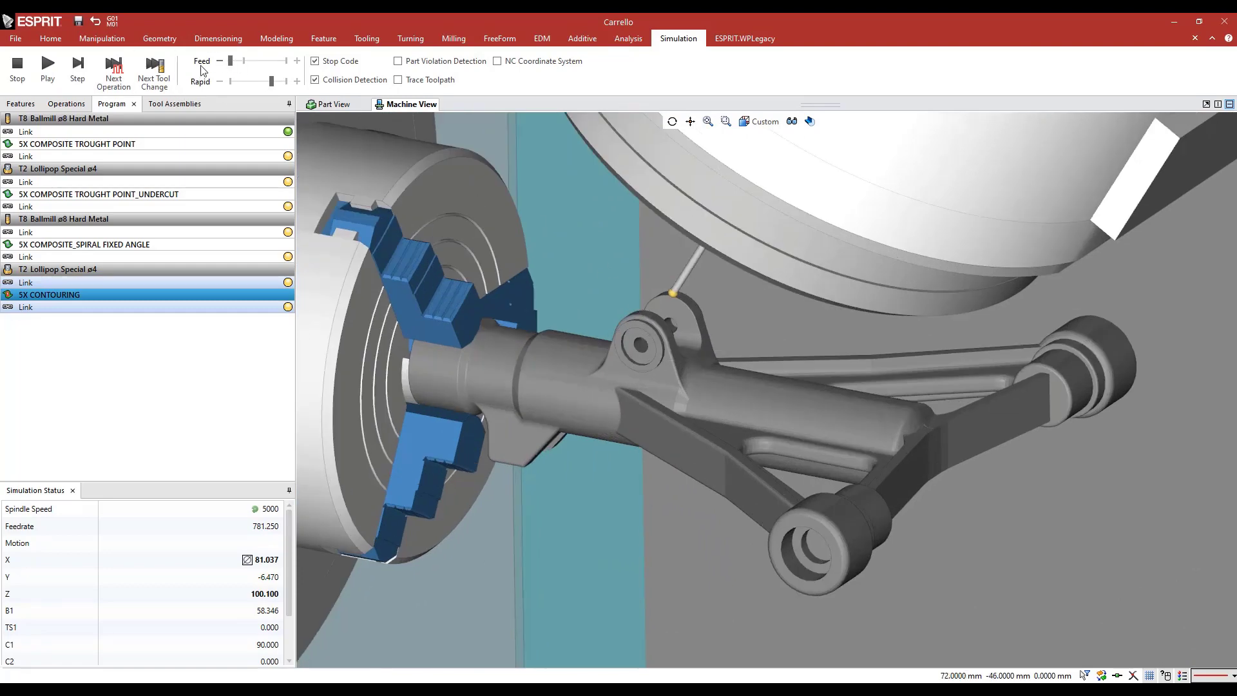
click(49, 70)
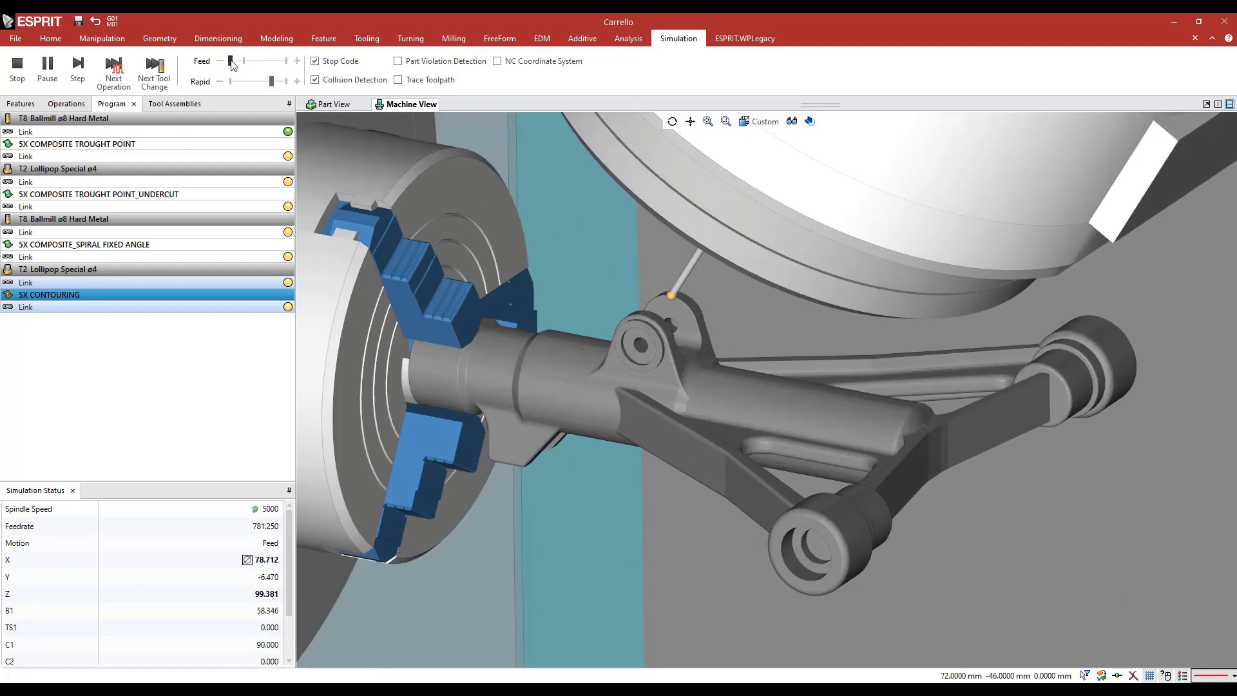
scroll(617, 325, down, 5)
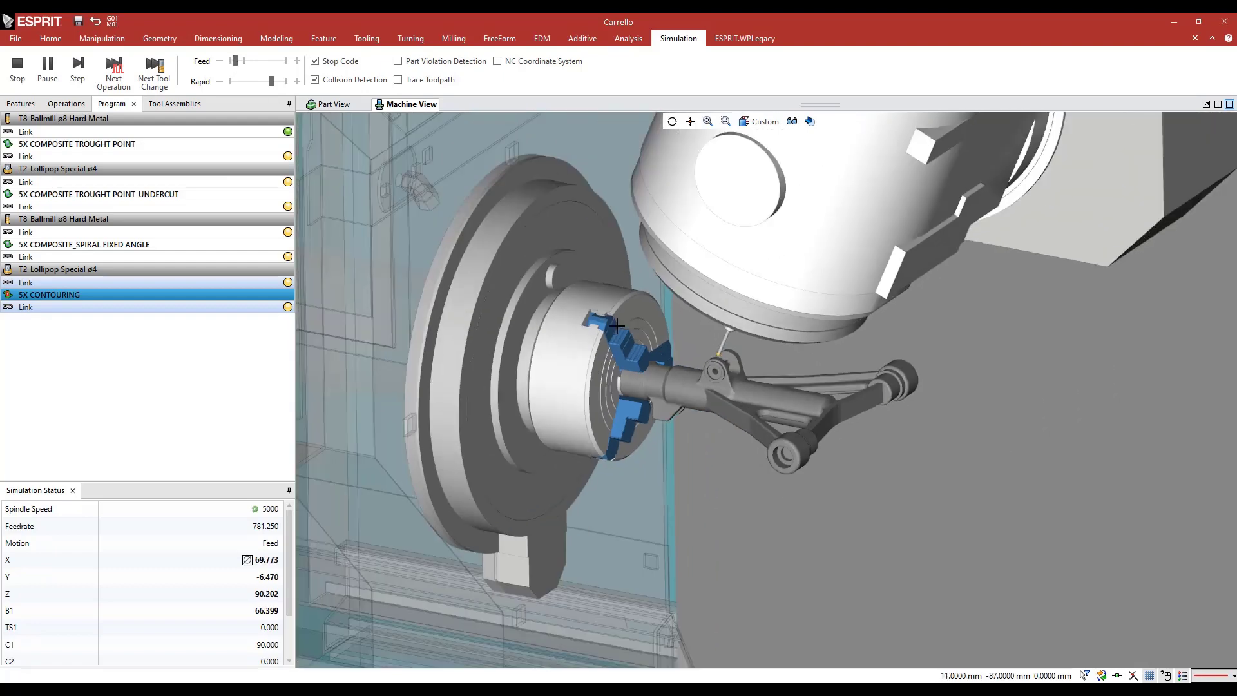
middle_drag(617, 325, 633, 326)
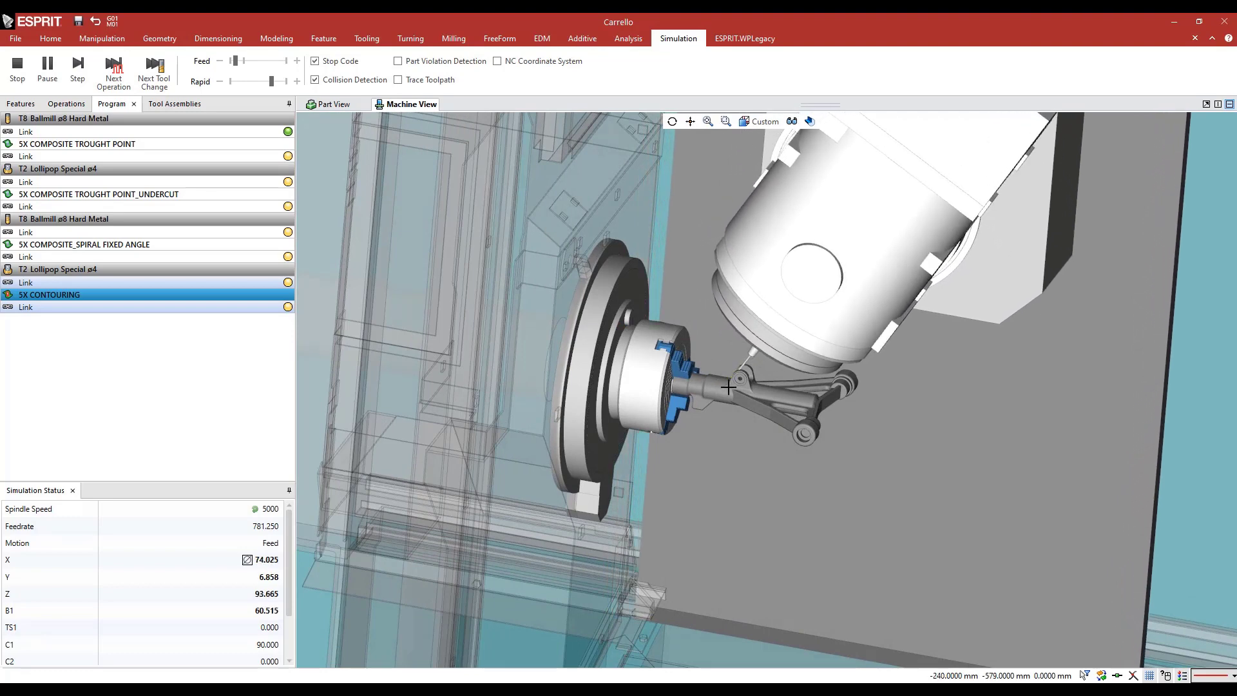
middle_drag(728, 387, 738, 381)
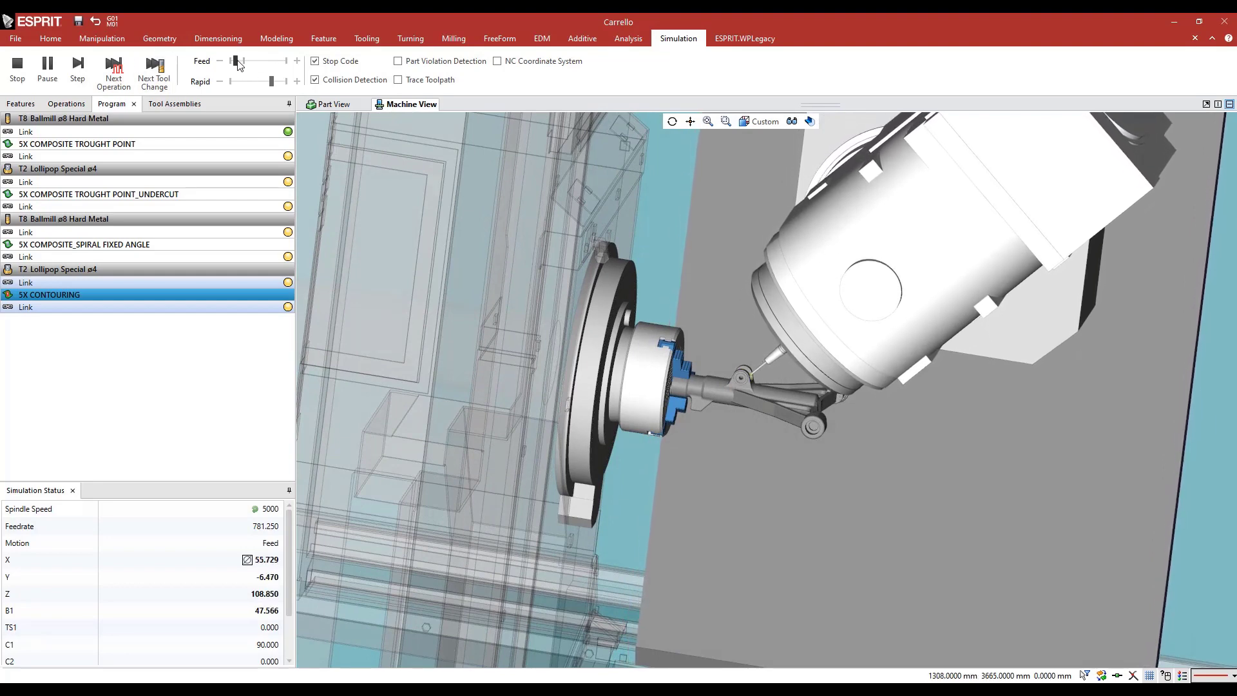
drag(241, 61, 245, 62)
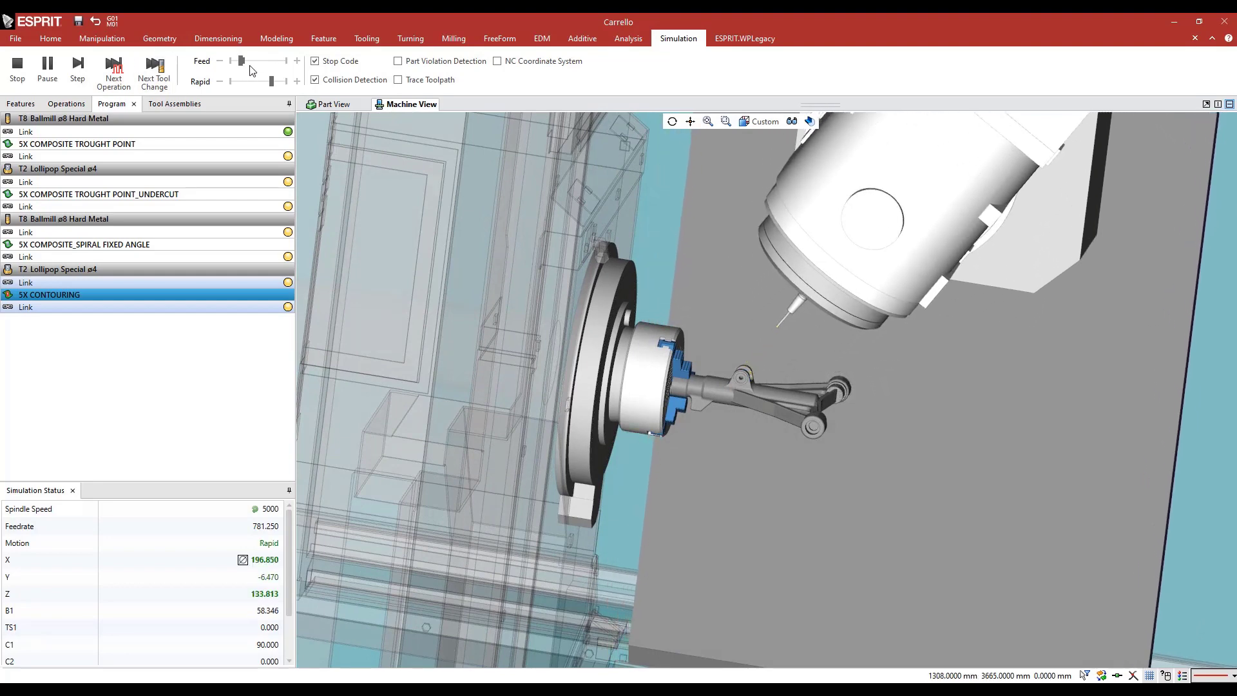
click(14, 68)
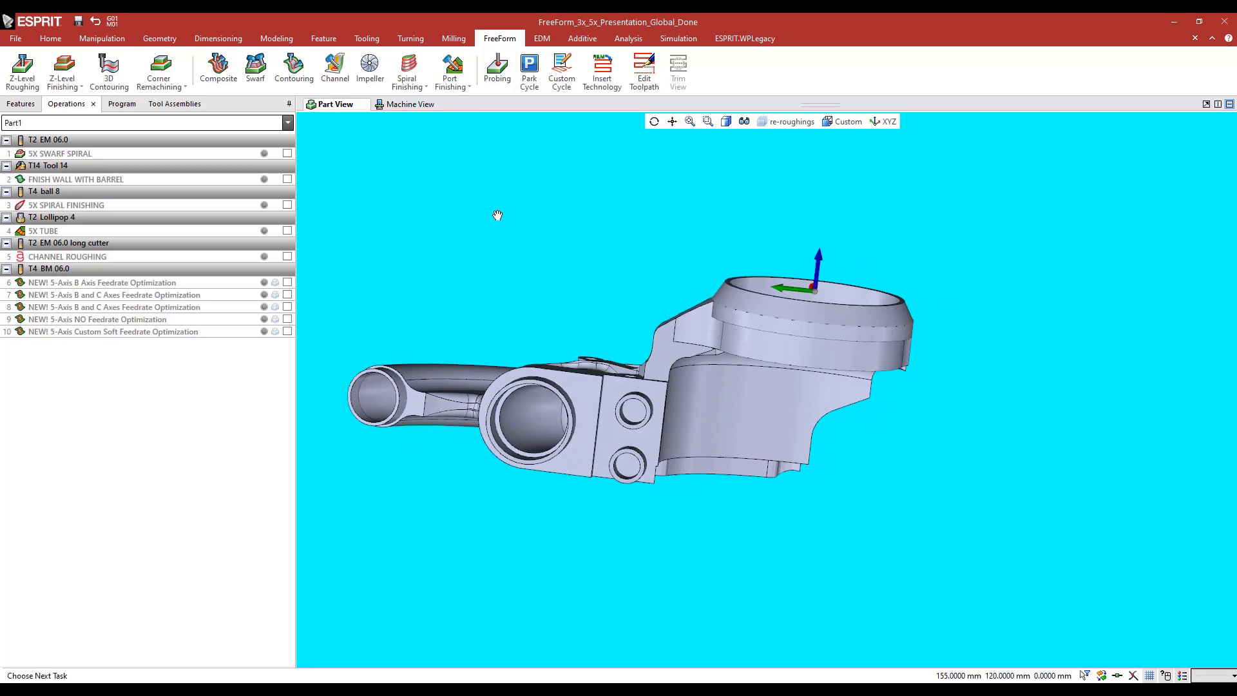
middle_drag(498, 215, 561, 134)
middle_drag(528, 328, 560, 301)
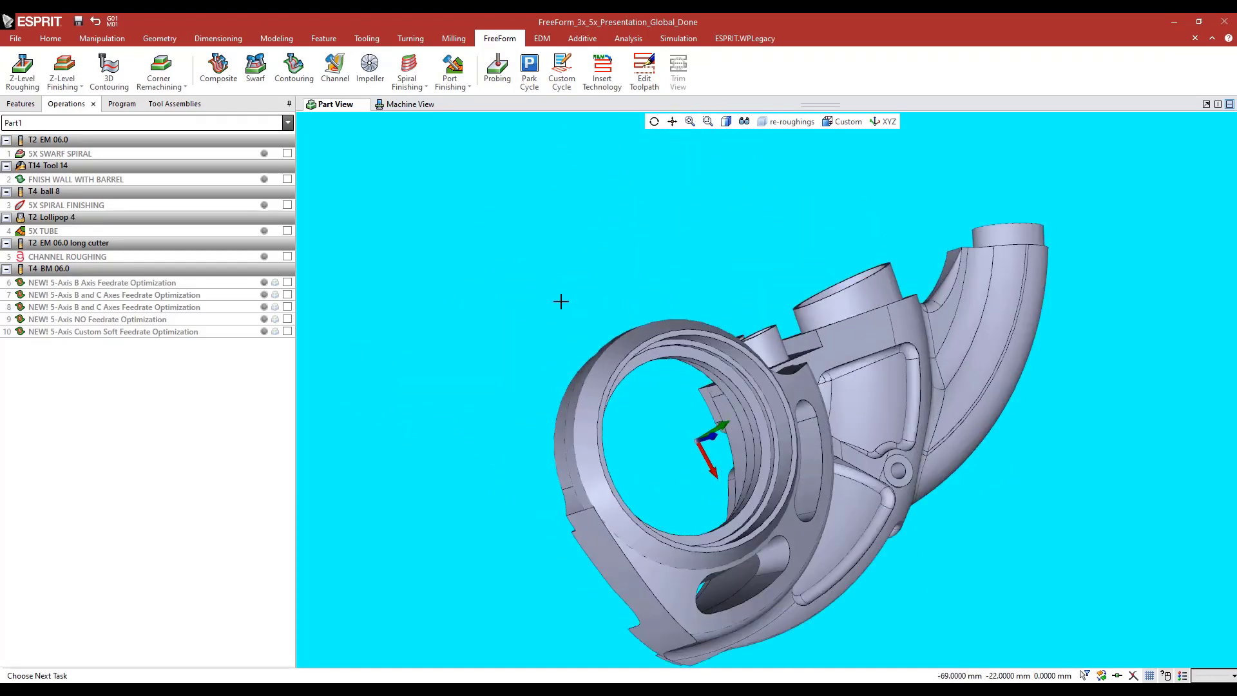
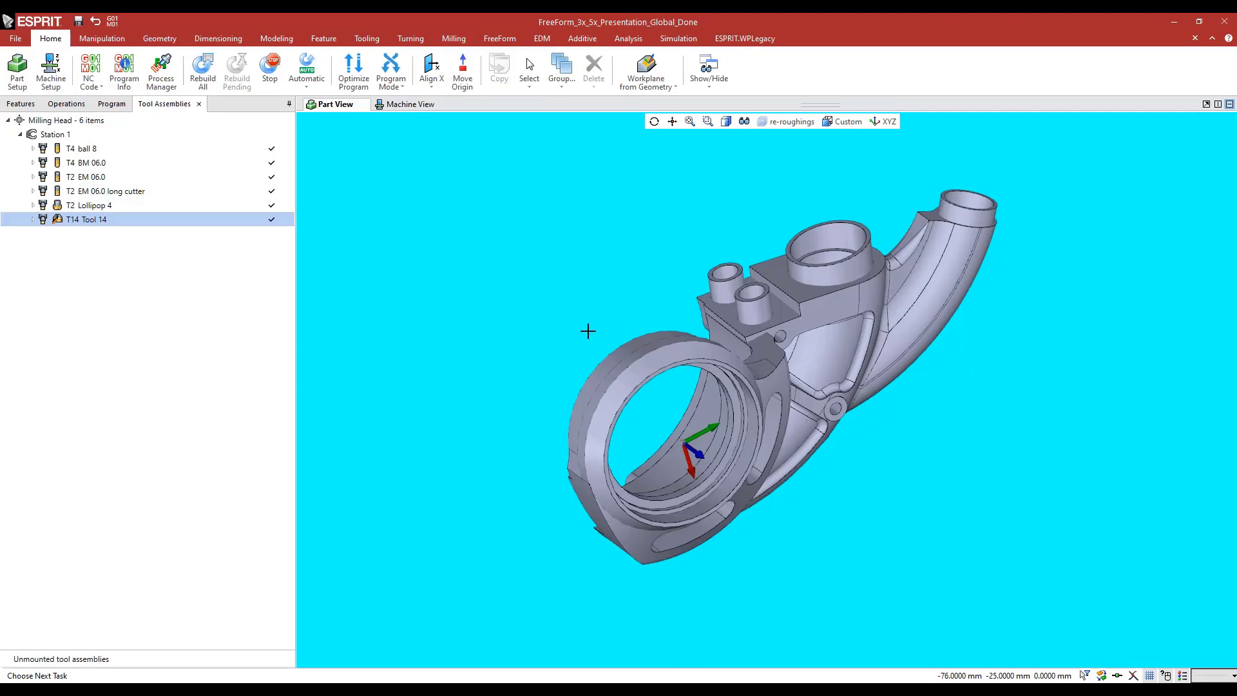
Enable 5X SWARF SPIRAL, examine its spiral passes inside the curved slot, and disable it again
middle_drag(585, 331, 599, 332)
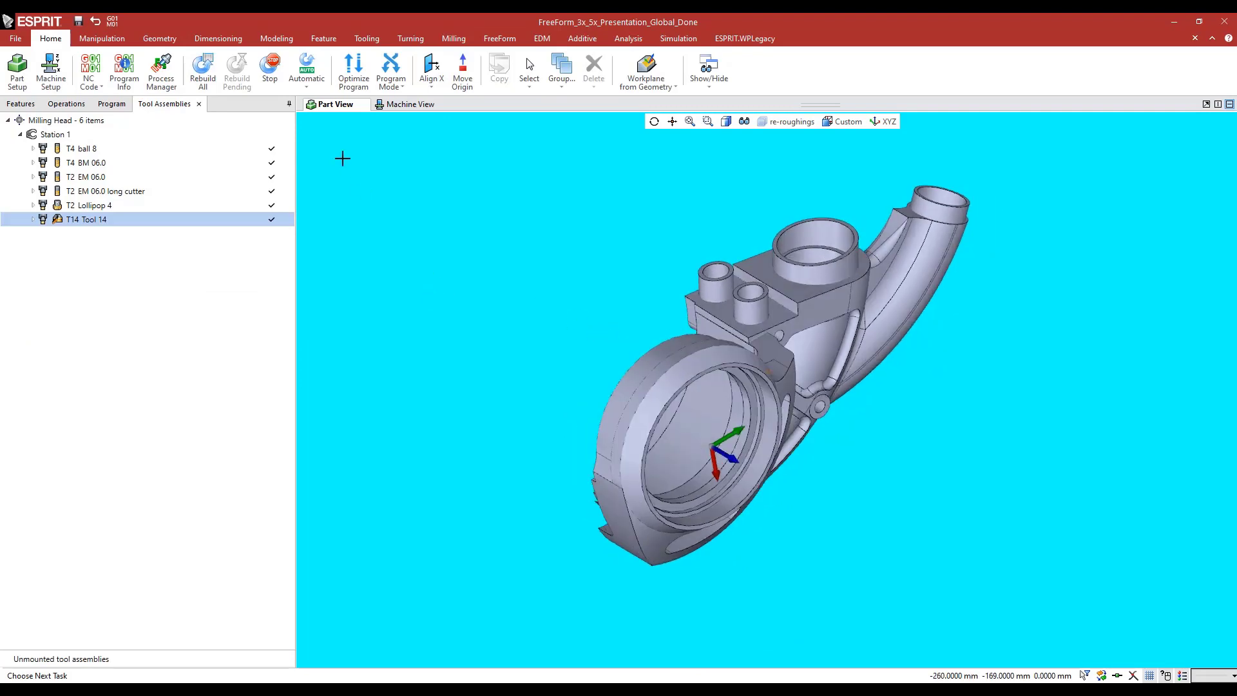
click(67, 104)
click(45, 154)
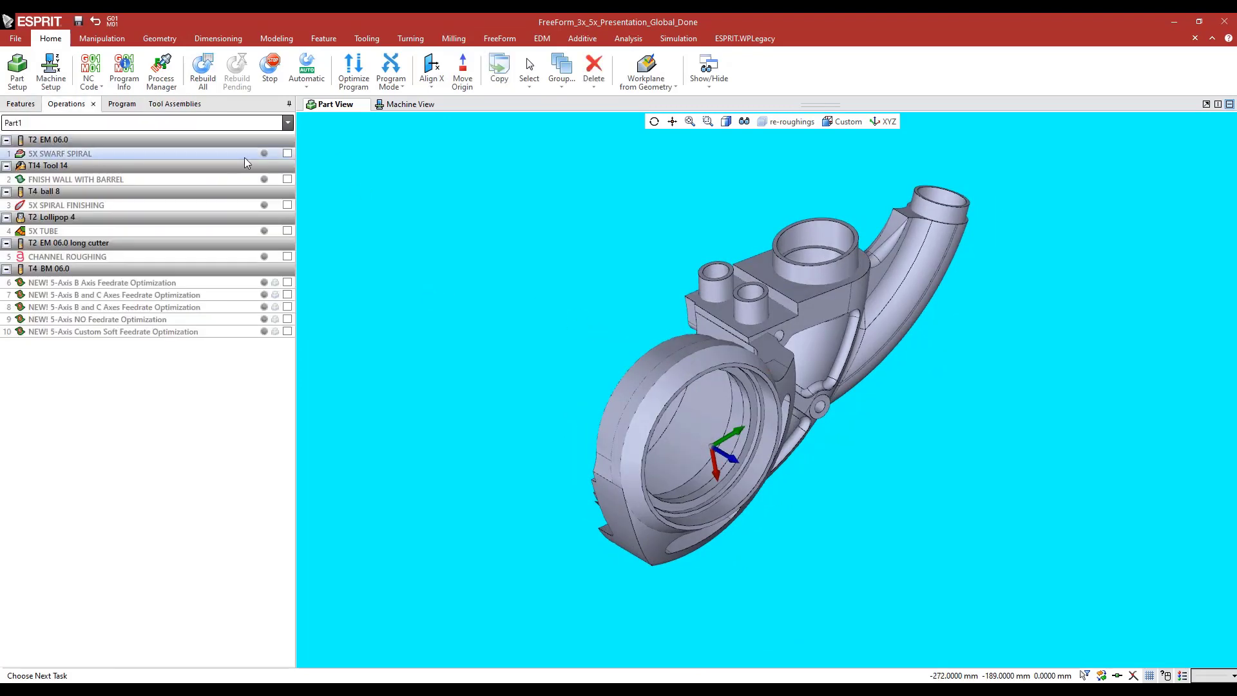
click(287, 154)
middle_drag(547, 304, 521, 255)
scroll(593, 344, up, 5)
middle_drag(571, 384, 607, 314)
click(342, 227)
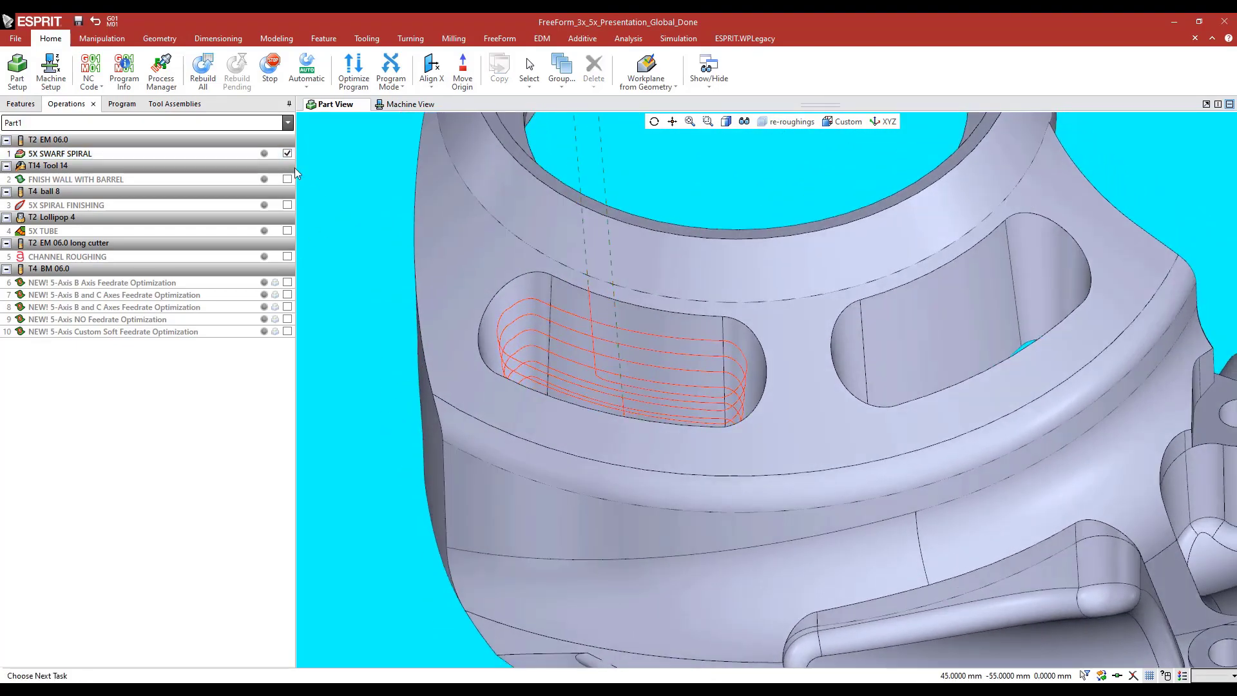
click(287, 153)
Open the 3 FreeForm feature, review its part faces and check solid around the slot, and leave it without changes
click(20, 104)
scroll(67, 512, down, 10)
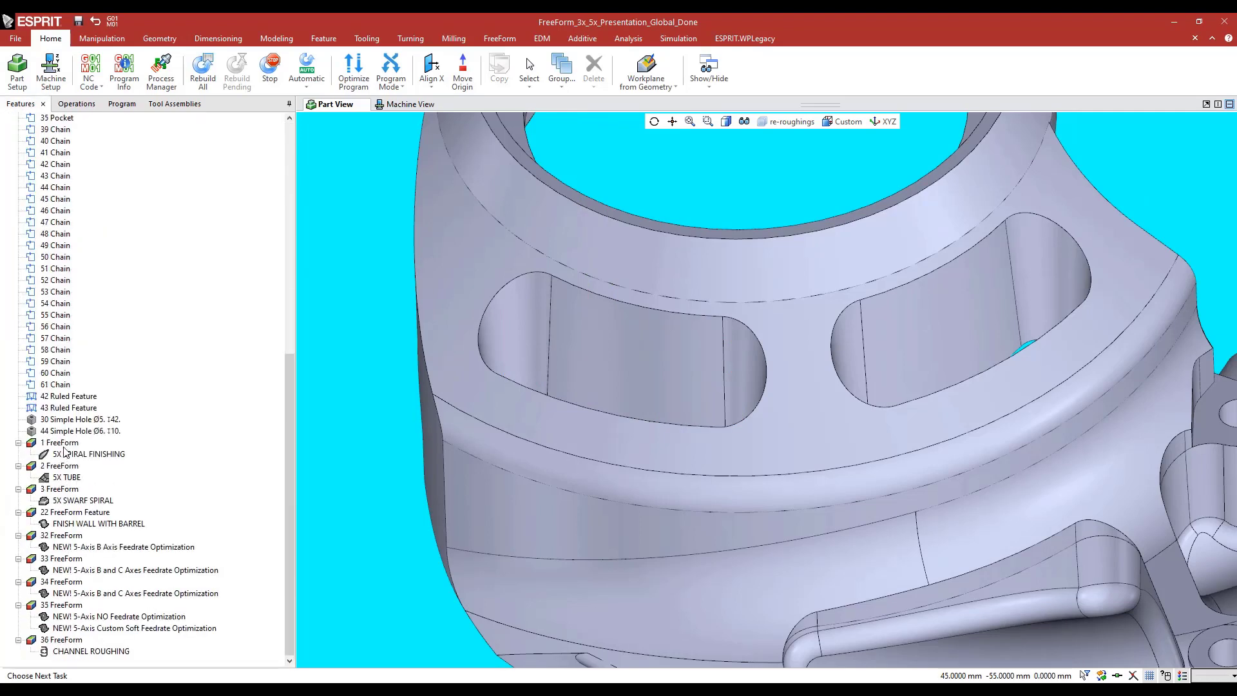
click(62, 489)
mouse_move(471, 391)
middle_down()
mouse_move(521, 391)
mouse_move(472, 397)
mouse_move(469, 409)
middle_up()
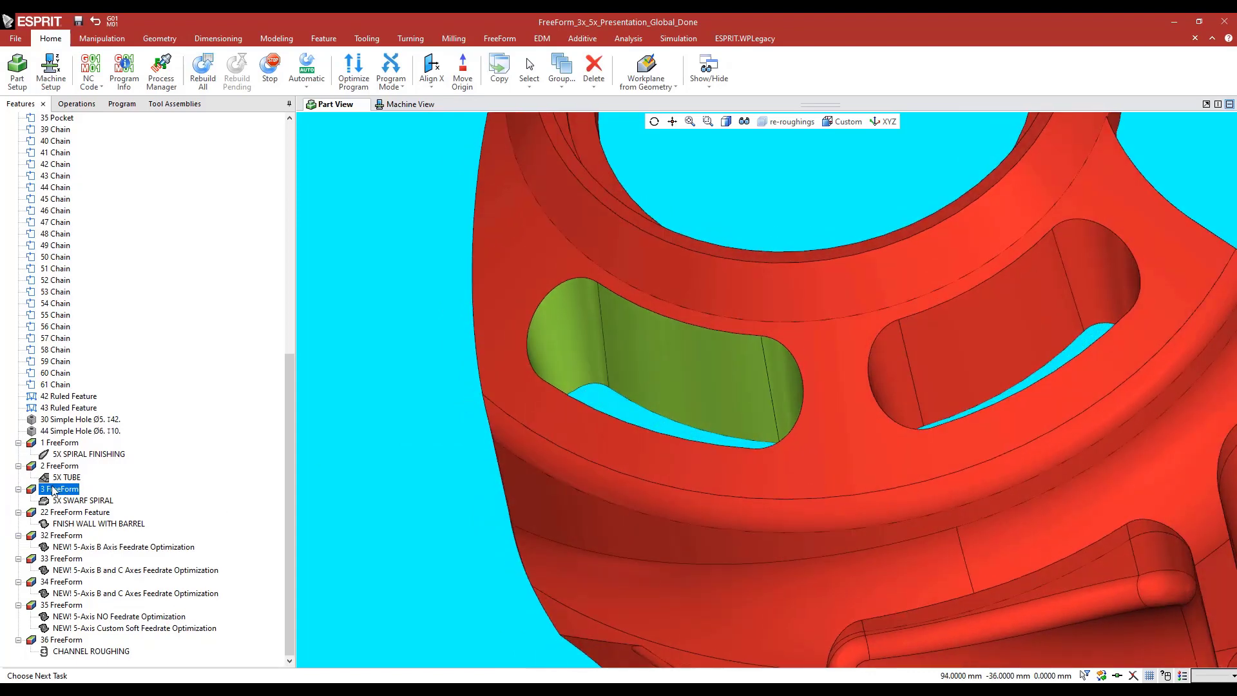
double_click(53, 490)
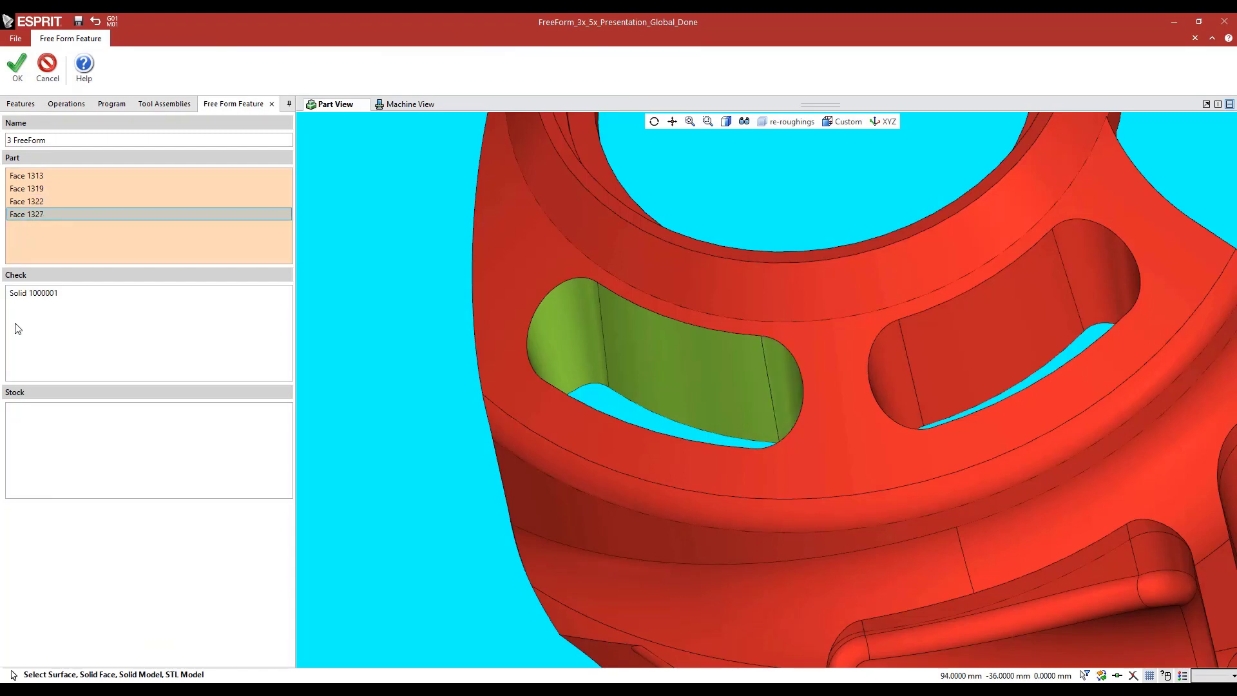
click(84, 319)
mouse_move(416, 334)
middle_down()
mouse_move(414, 362)
mouse_move(417, 337)
middle_up()
click(47, 67)
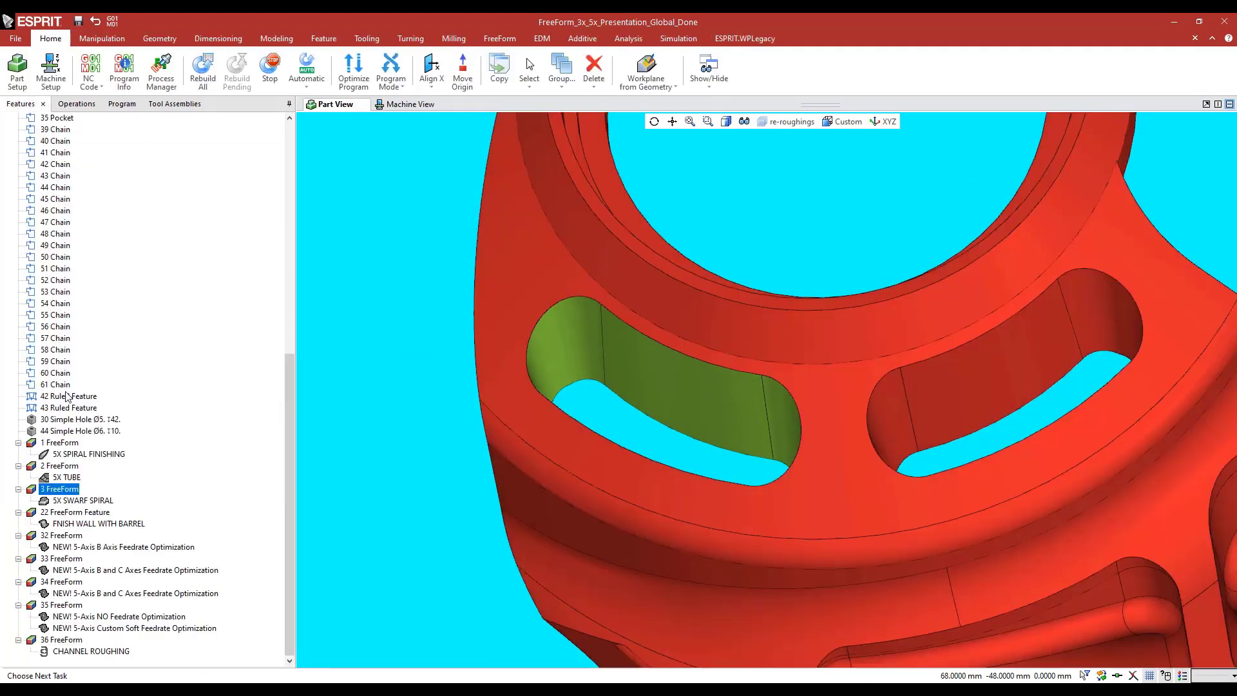
Enable 5X SWARF SPIRAL again and select it to view its toolpath in the slot
click(76, 104)
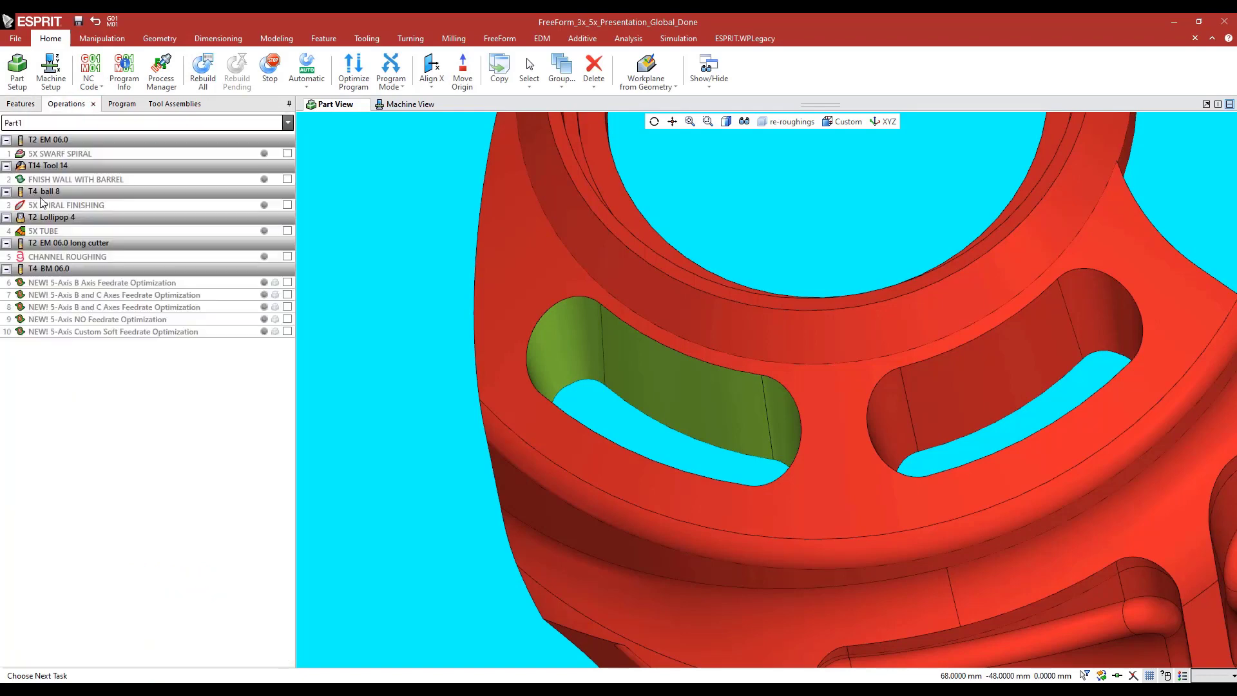
click(288, 155)
scroll(428, 392, down, 4)
middle_drag(428, 392, 429, 316)
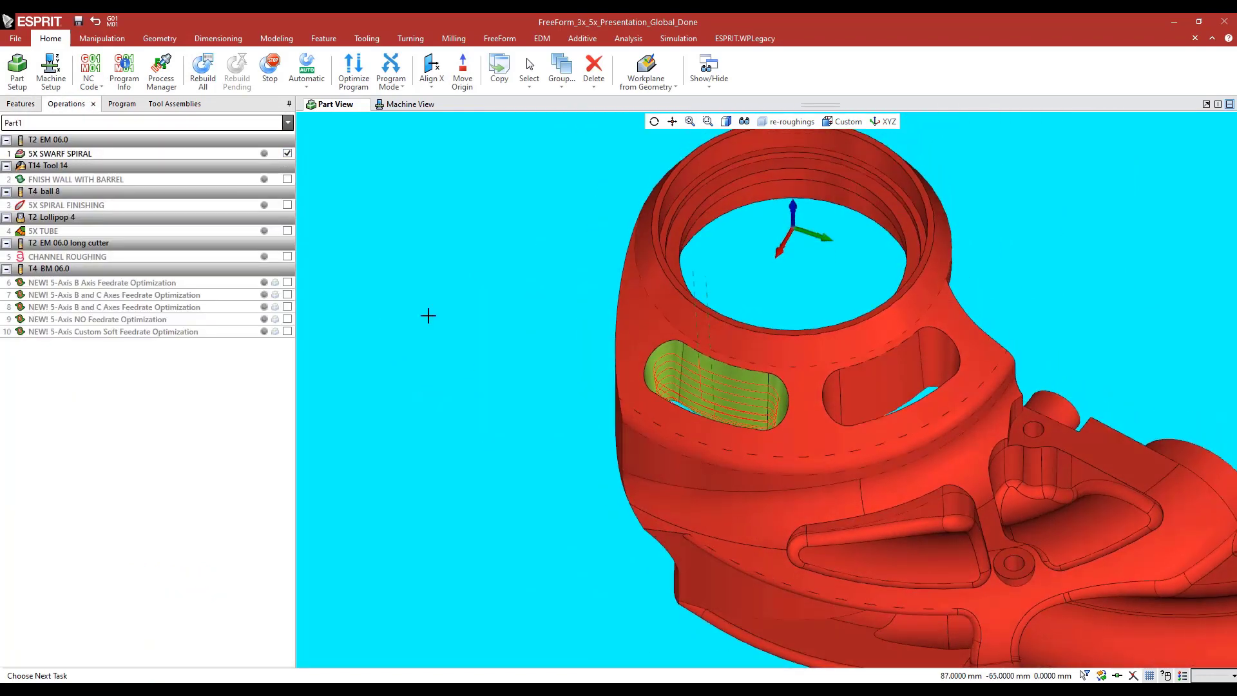
click(135, 154)
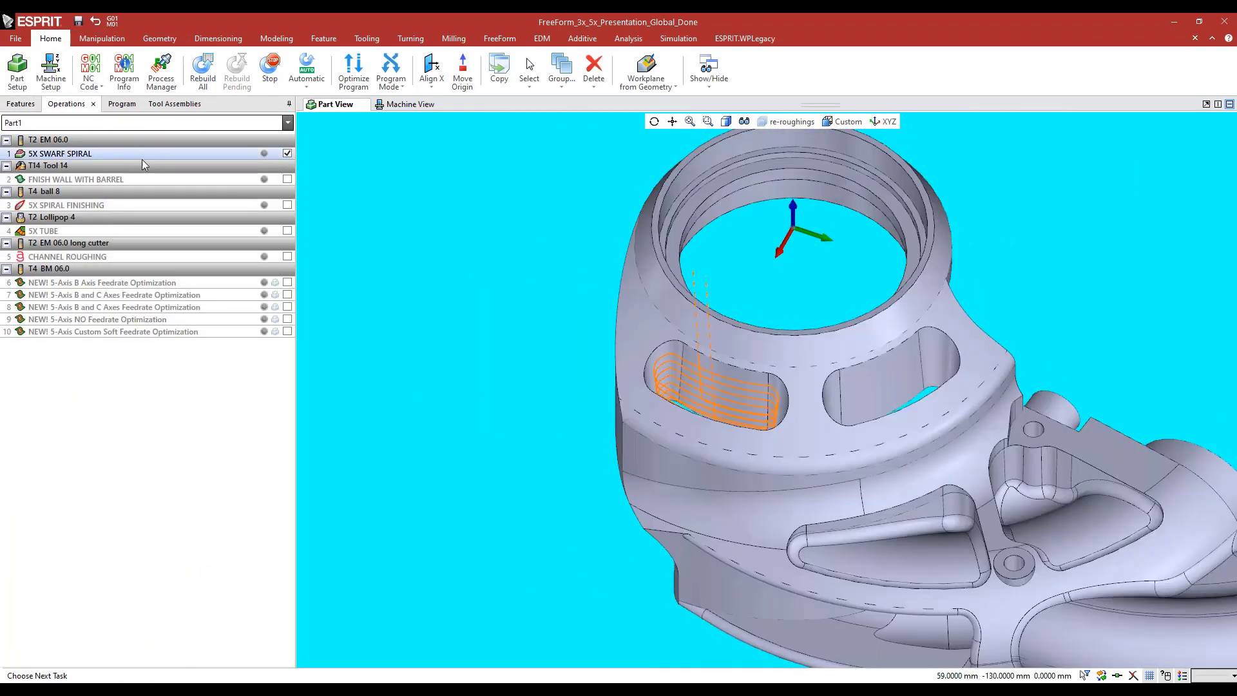
Play the Toolpath Analysis of 5X SWARF SPIRAL, examine the tool's tilt along the slot walls, and disable the operation
click(628, 38)
click(166, 64)
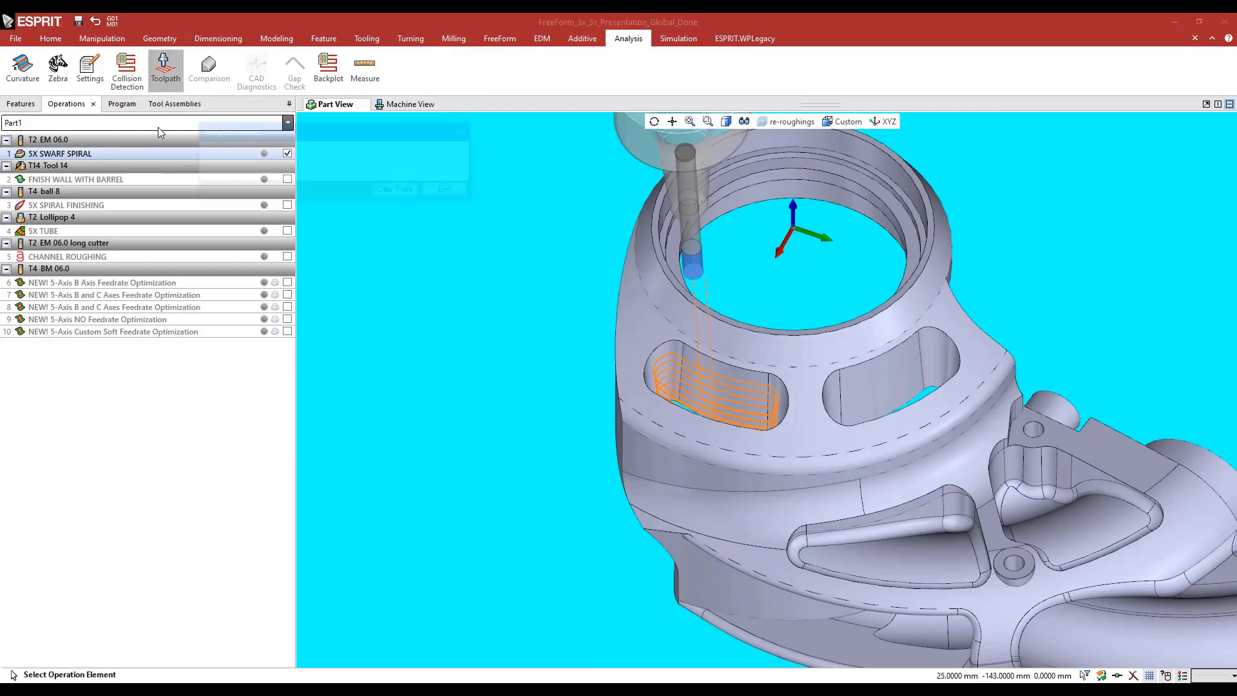
click(223, 154)
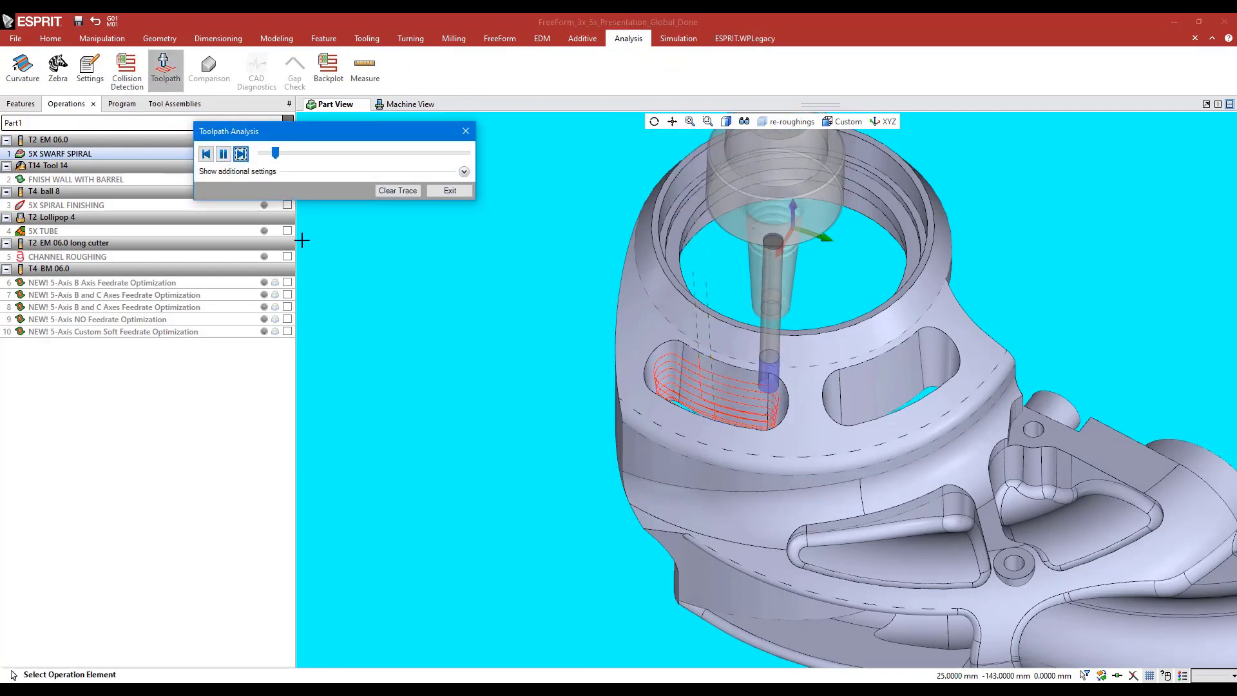
middle_drag(538, 374, 558, 370)
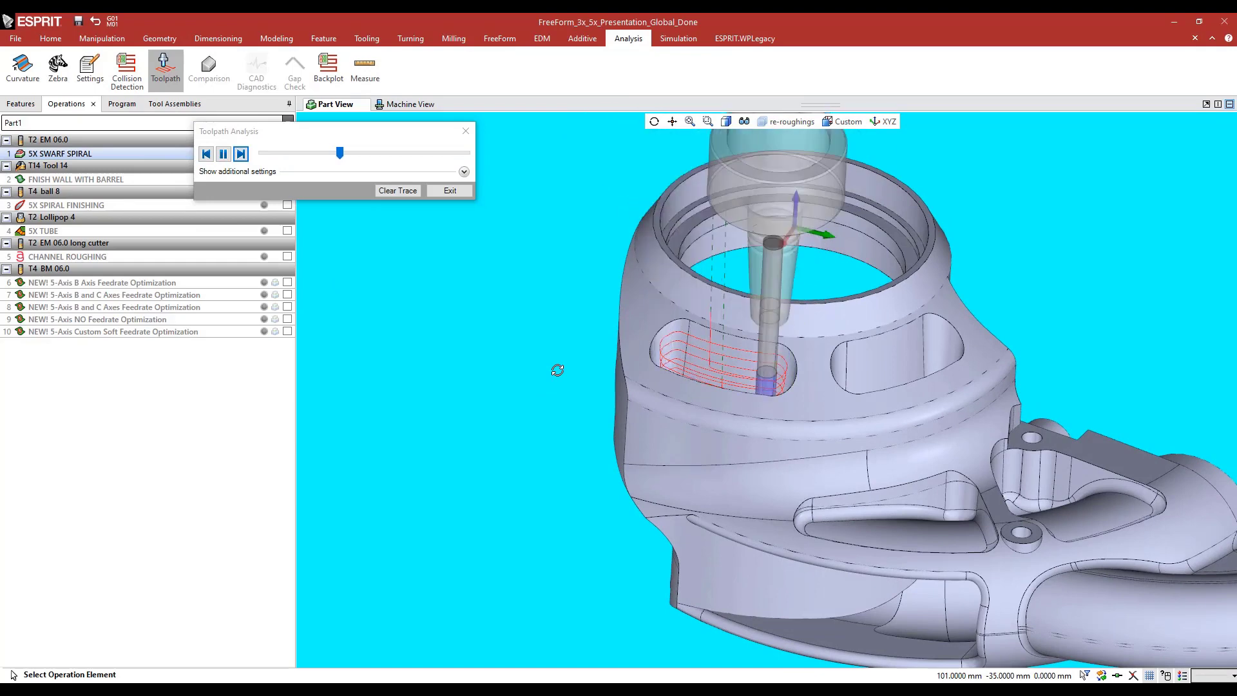
click(466, 131)
middle_drag(485, 337, 455, 277)
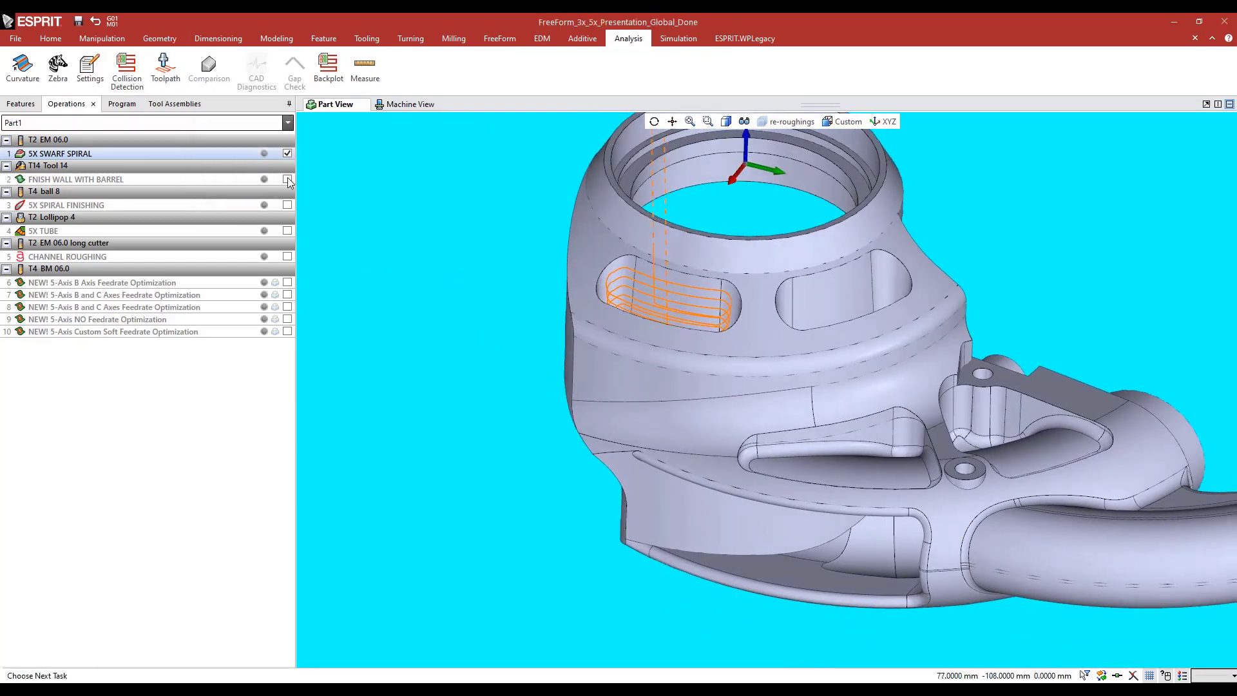
click(287, 154)
Run the machine simulation of 5X SWARF SPIRAL with its adjoining links and examine the tool's motion in the slot
click(116, 104)
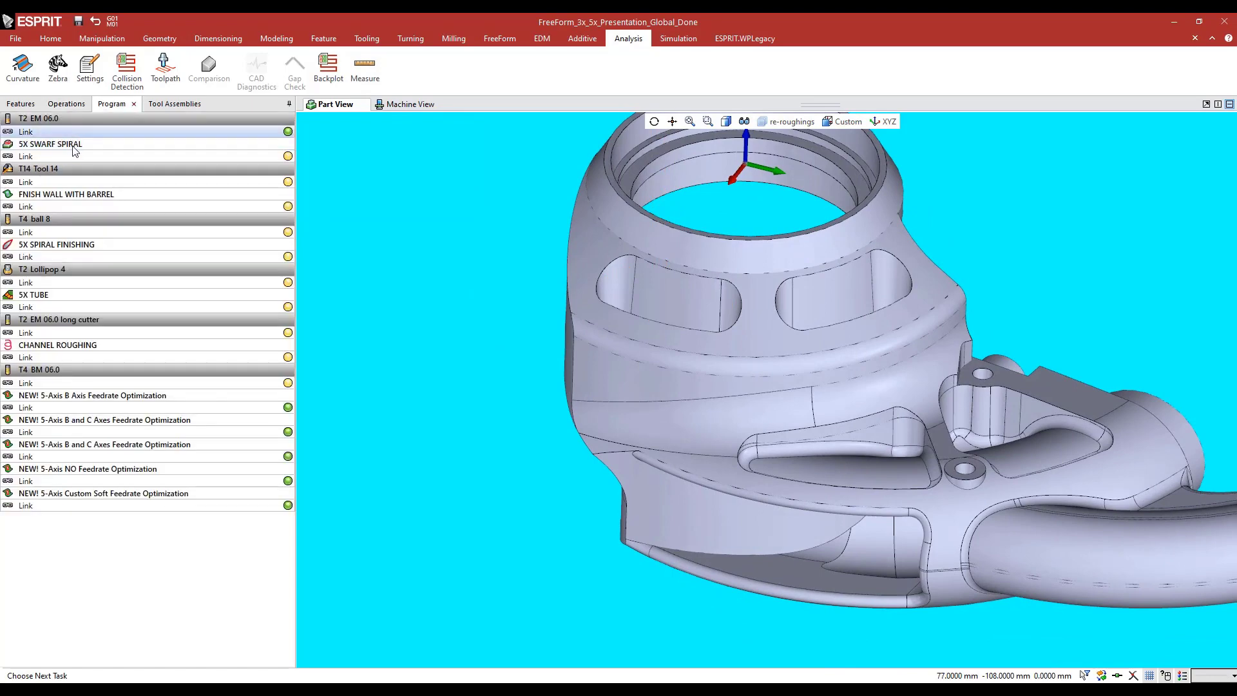
click(678, 38)
click(77, 64)
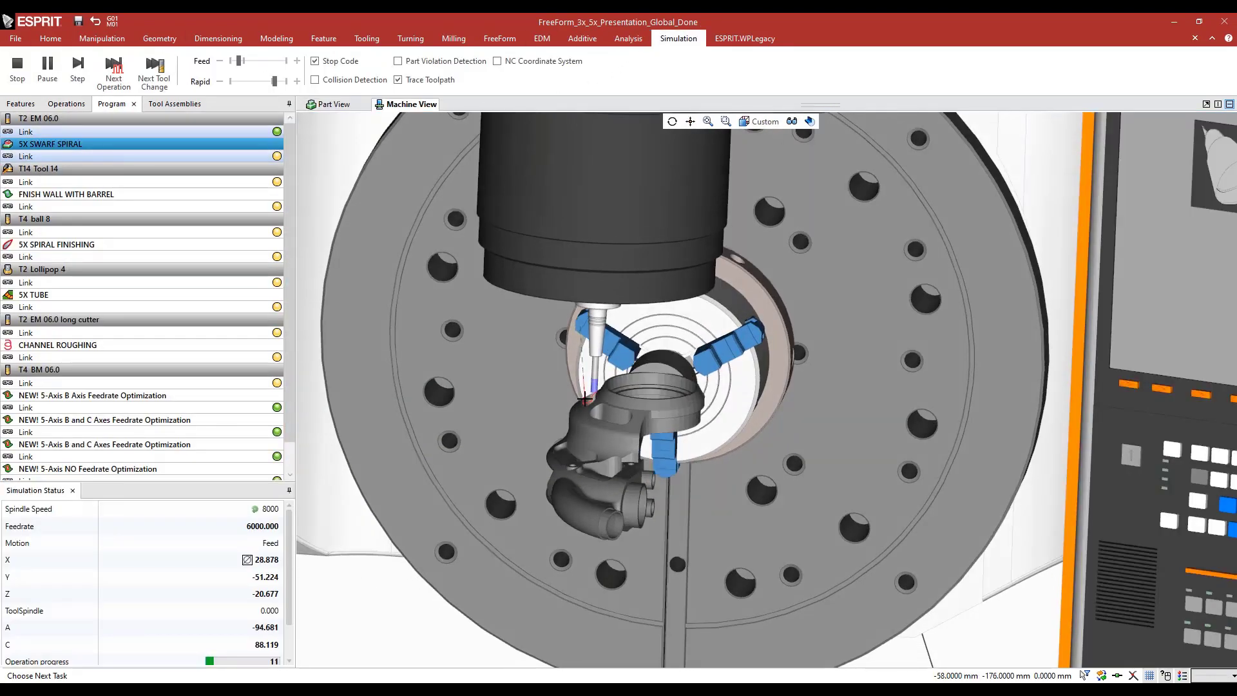
middle_drag(594, 400, 657, 391)
scroll(569, 389, up, 5)
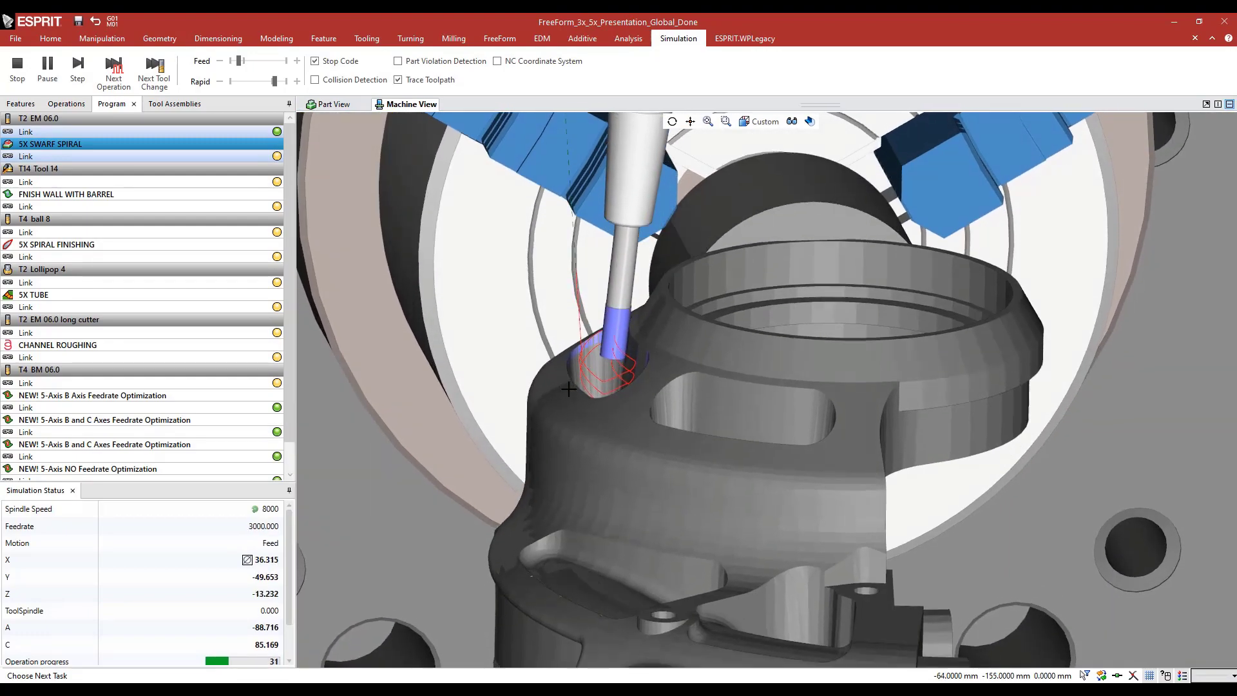
scroll(569, 389, down, 8)
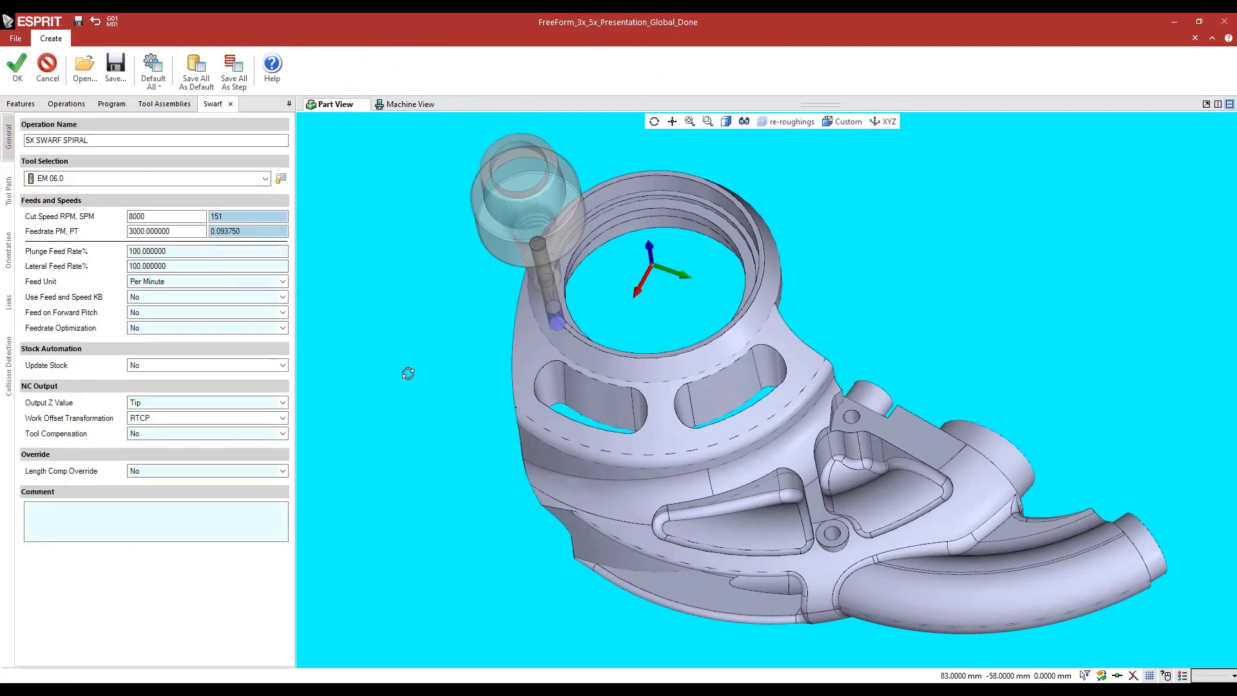
Review the swarf operation's tool position settings, including the Swarf Input choices and the upper and lower profile chains
click(9, 206)
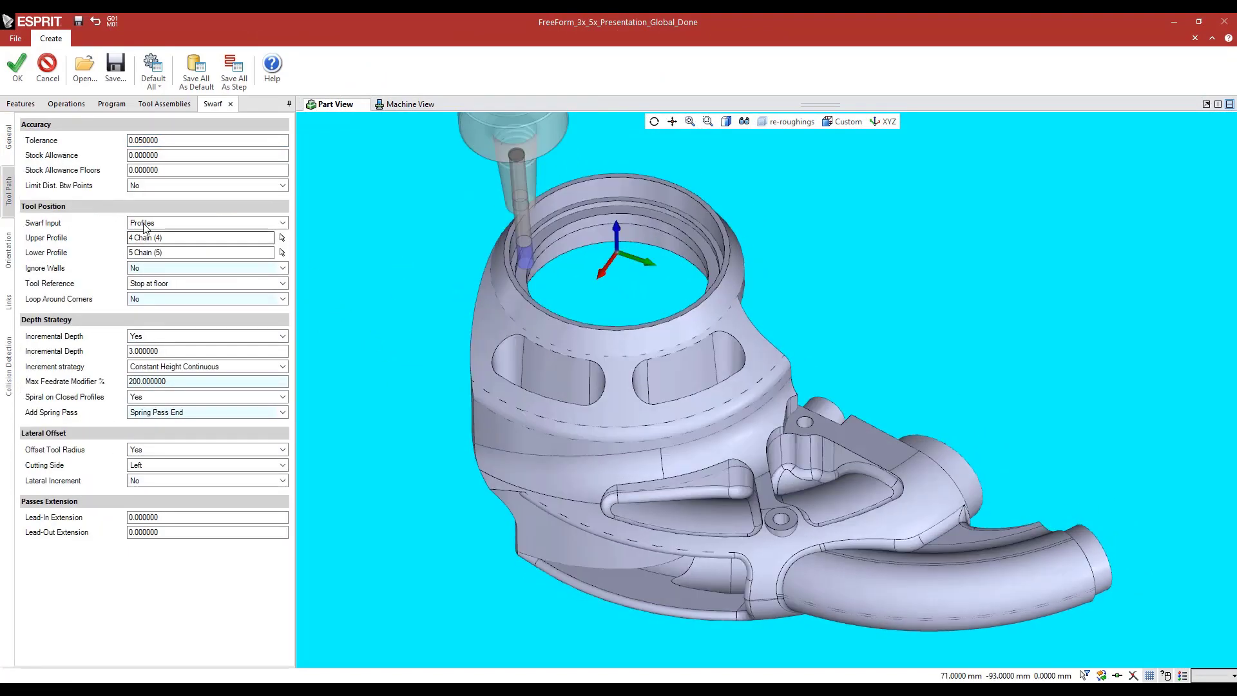
click(144, 223)
click(143, 233)
click(171, 238)
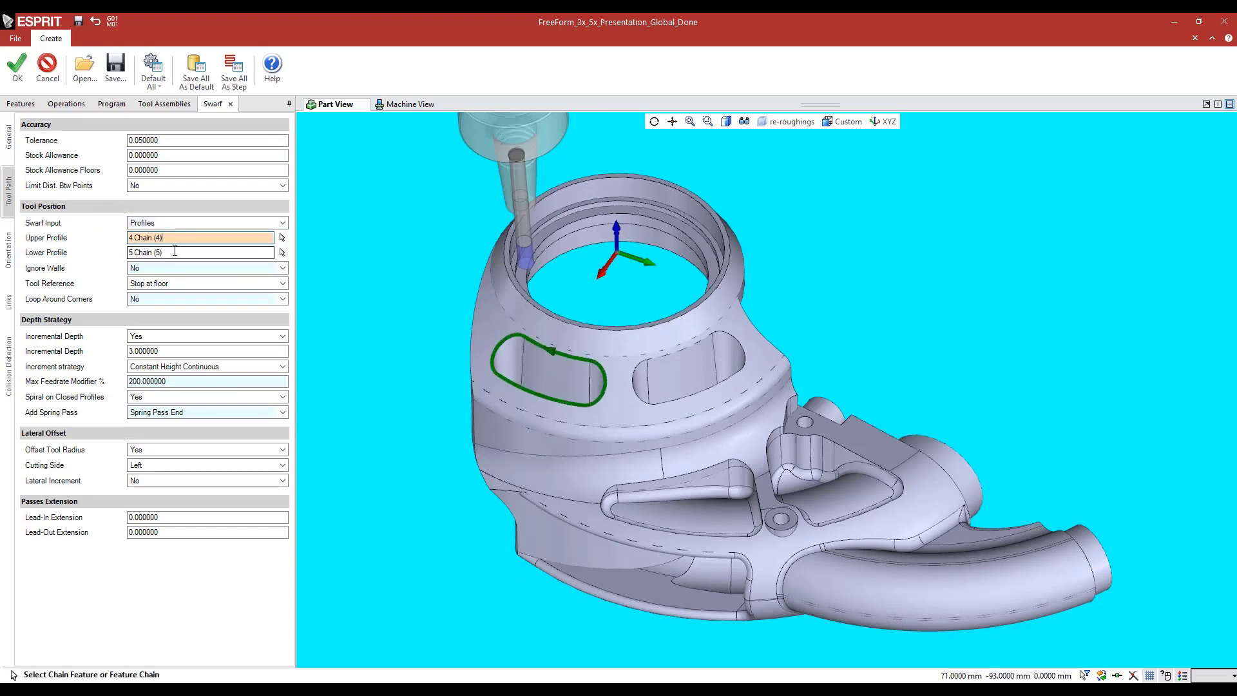
click(175, 251)
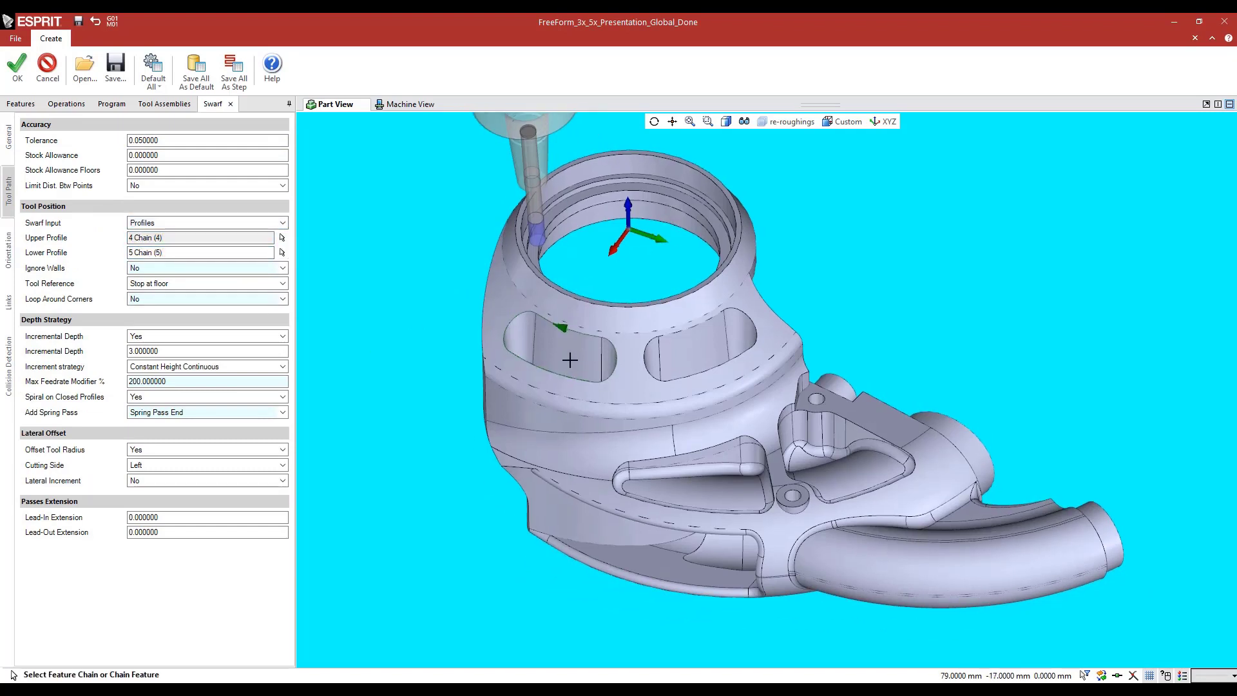
Hide the solid bodies, highlight the upper and lower profile chains in turn to compare them, and show the solids again
click(744, 121)
click(746, 190)
mouse_move(439, 361)
middle_down()
mouse_move(439, 346)
mouse_move(404, 363)
mouse_move(416, 361)
middle_up()
click(178, 237)
click(182, 252)
click(746, 121)
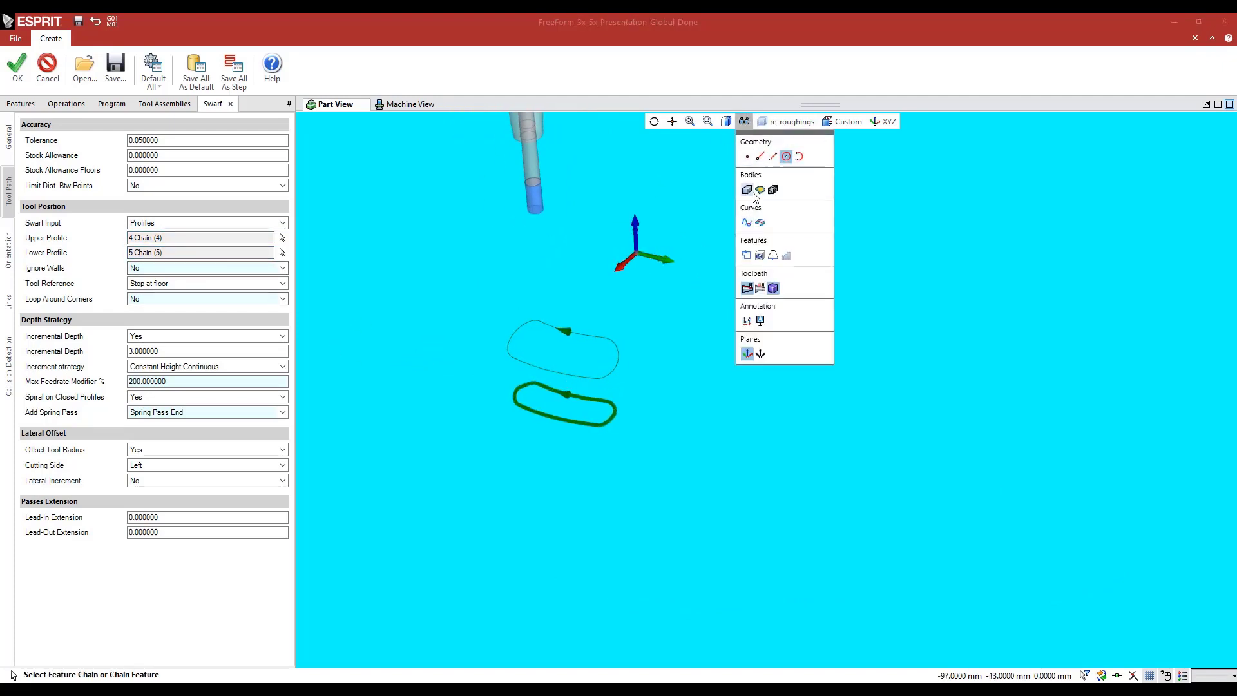
click(749, 192)
middle_drag(414, 296, 416, 301)
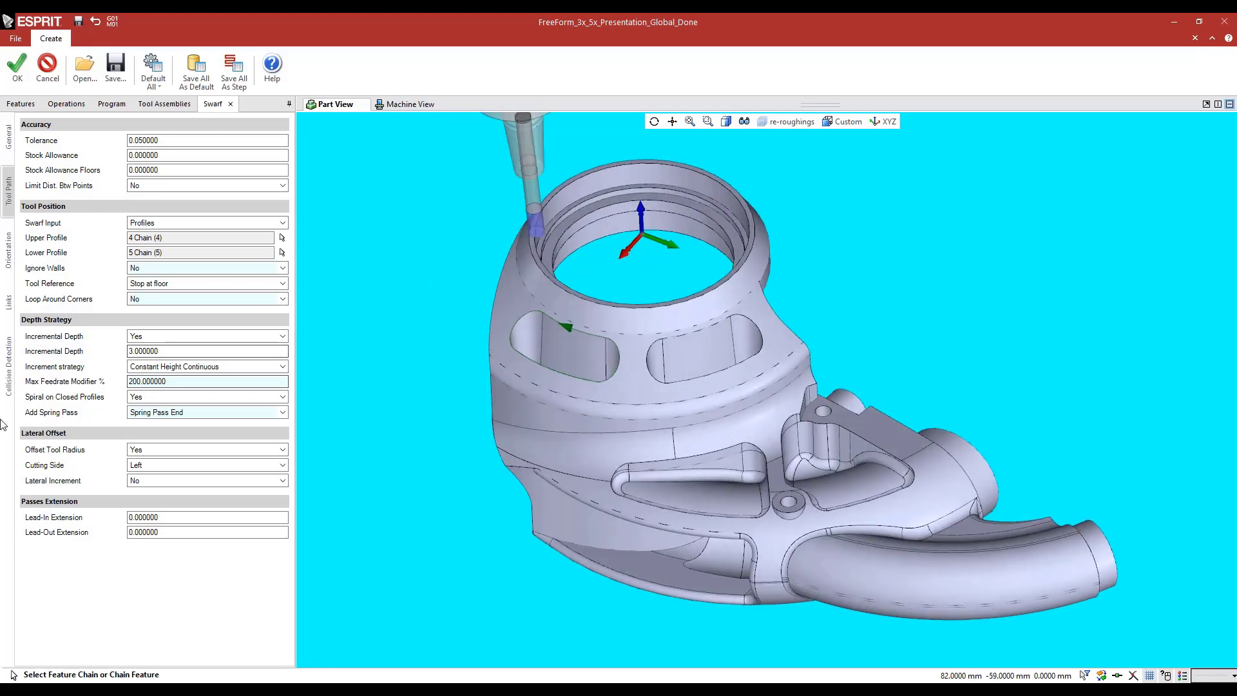
Review the swarf depth strategy settings for incremental depth, spiral on closed profiles and spring pass
click(124, 353)
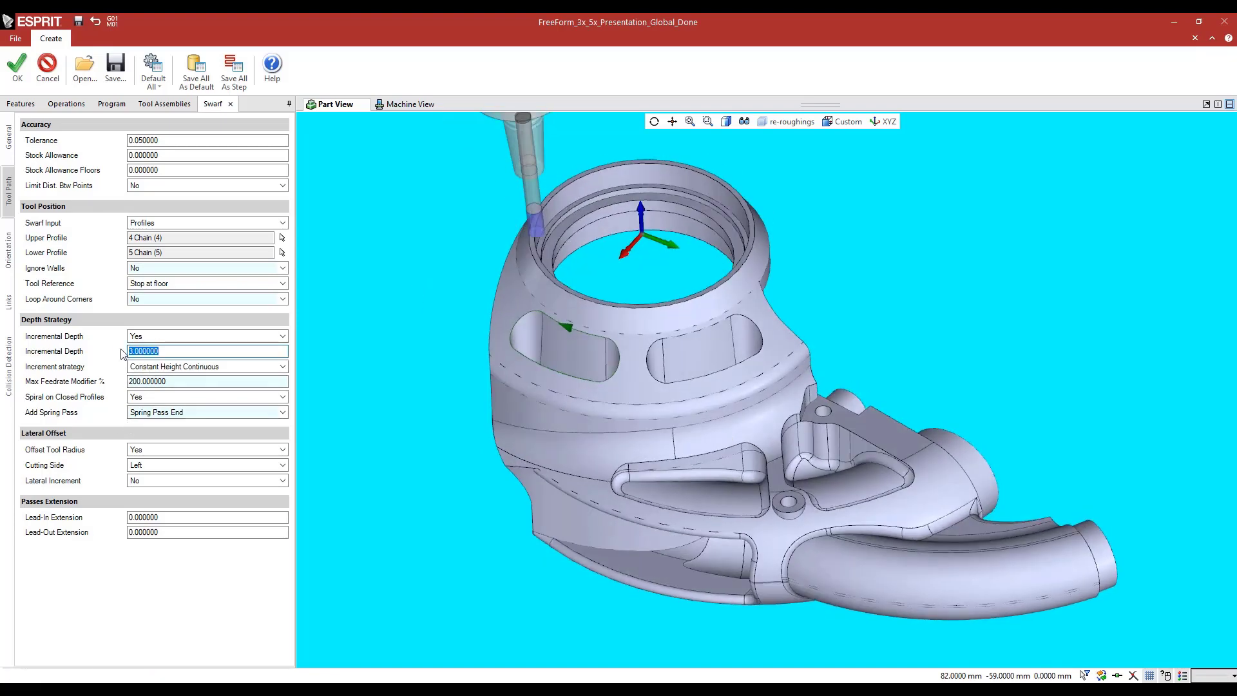
click(162, 397)
click(142, 419)
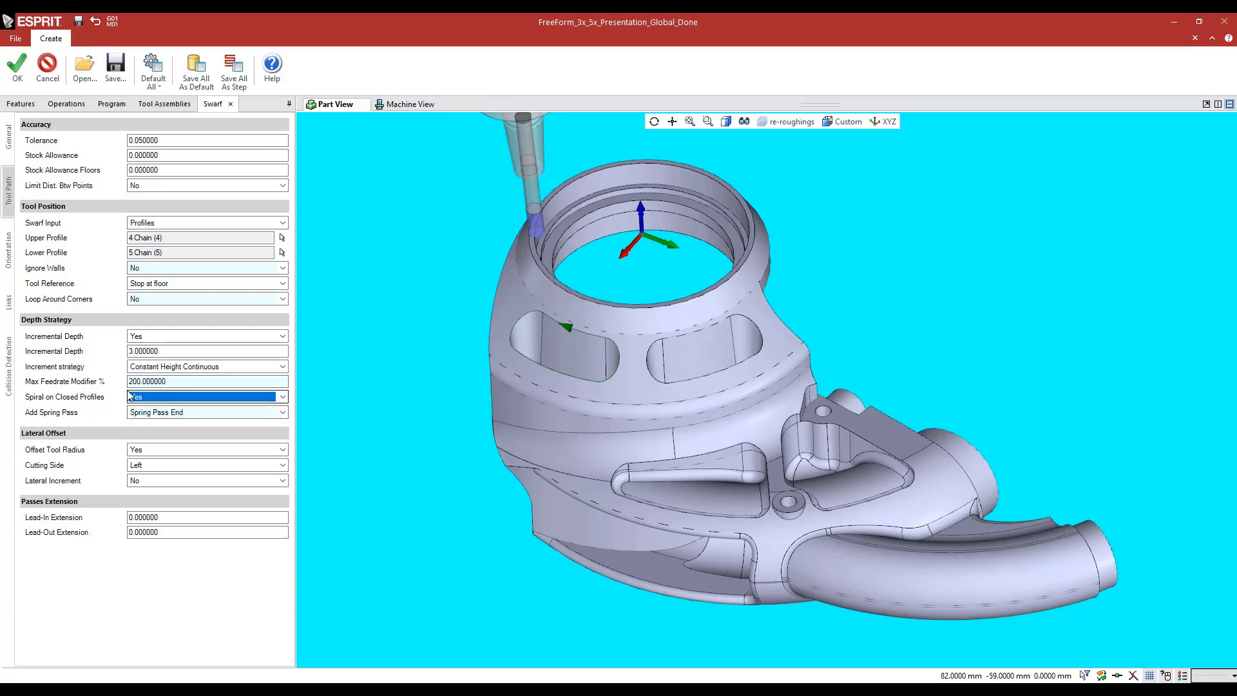
Review the swarf orientation choices for Profiles Synchronization and Angle Limitation, and leave the operation without changes
click(8, 250)
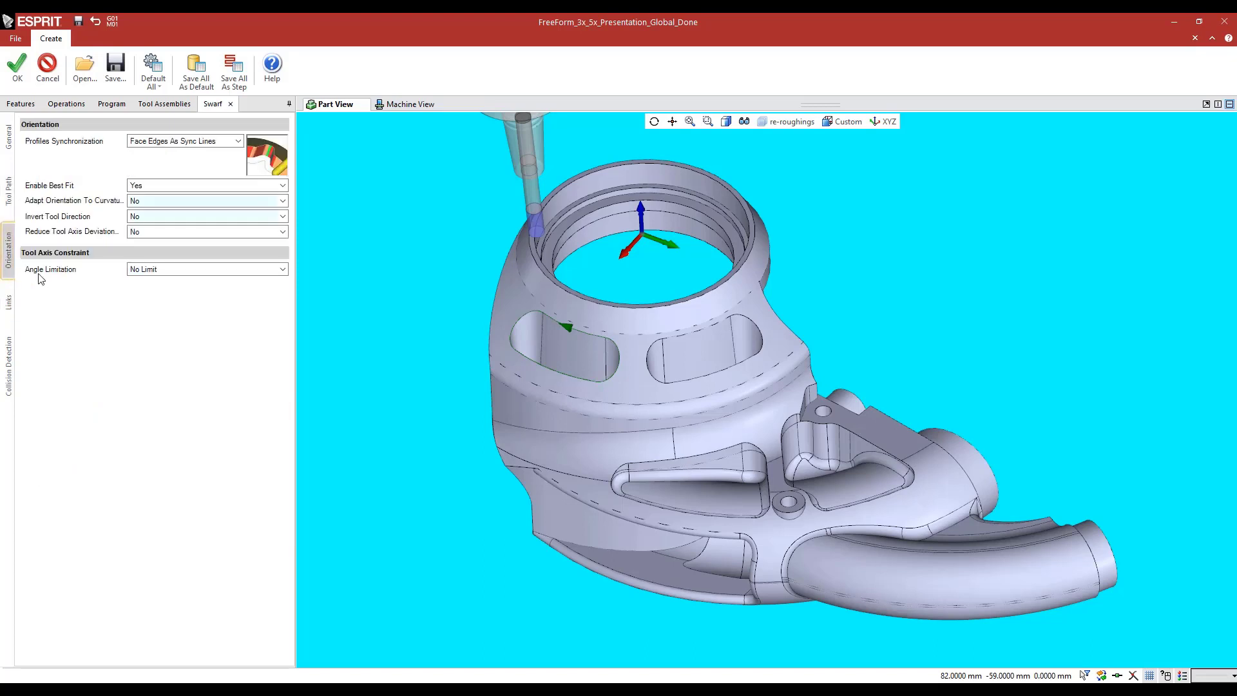
click(155, 143)
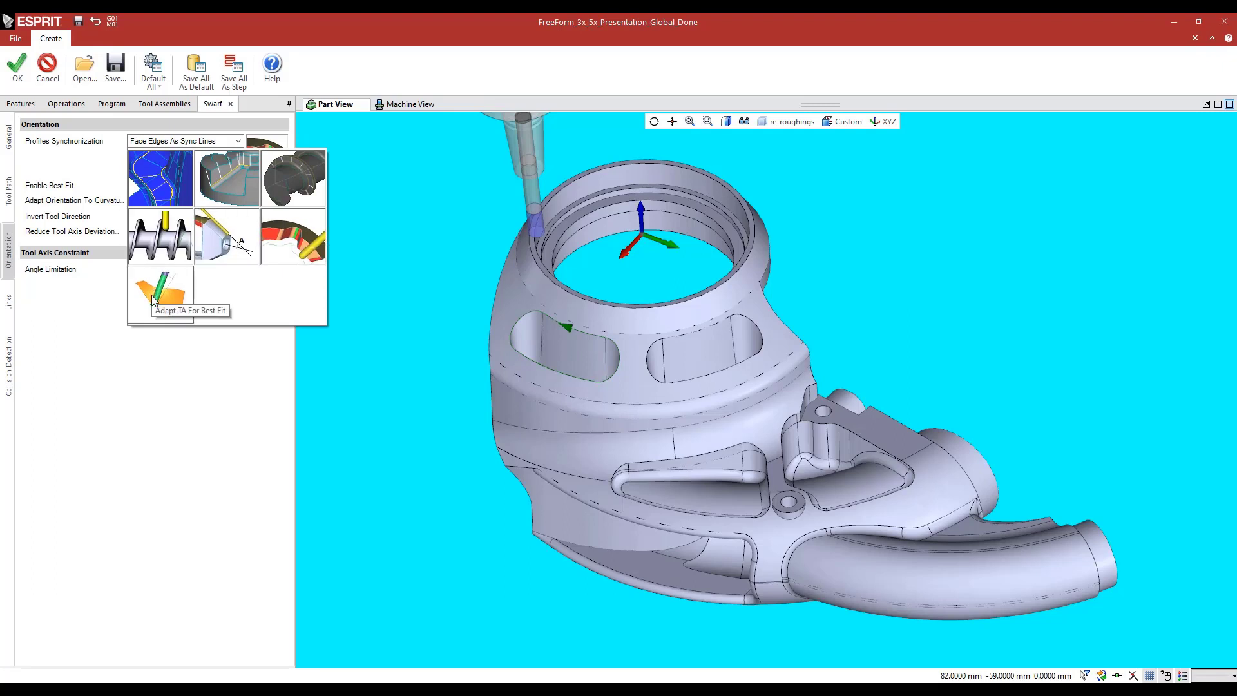
click(104, 351)
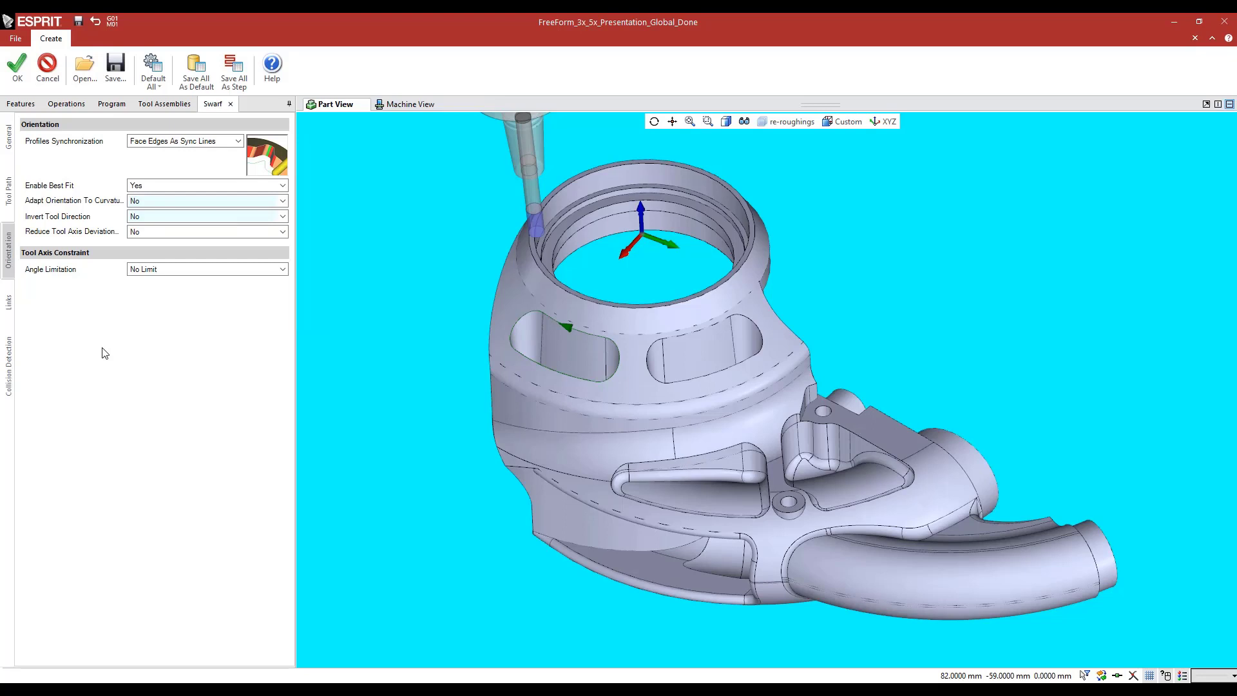
click(144, 270)
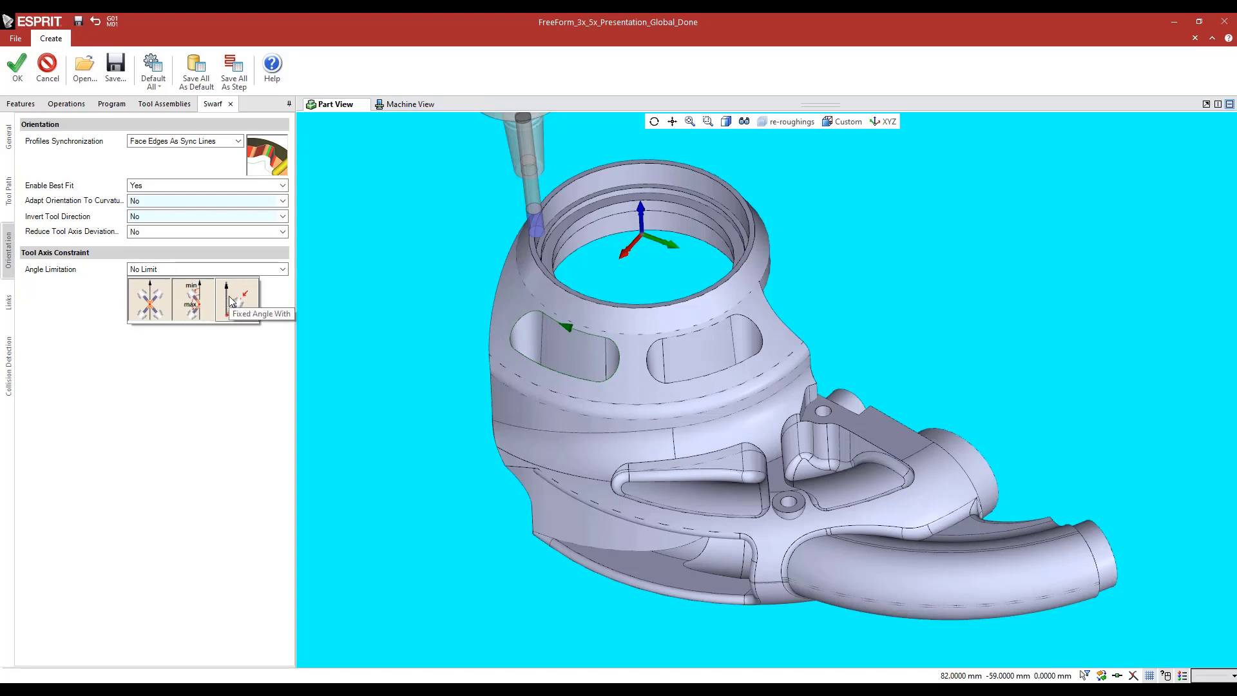
click(97, 430)
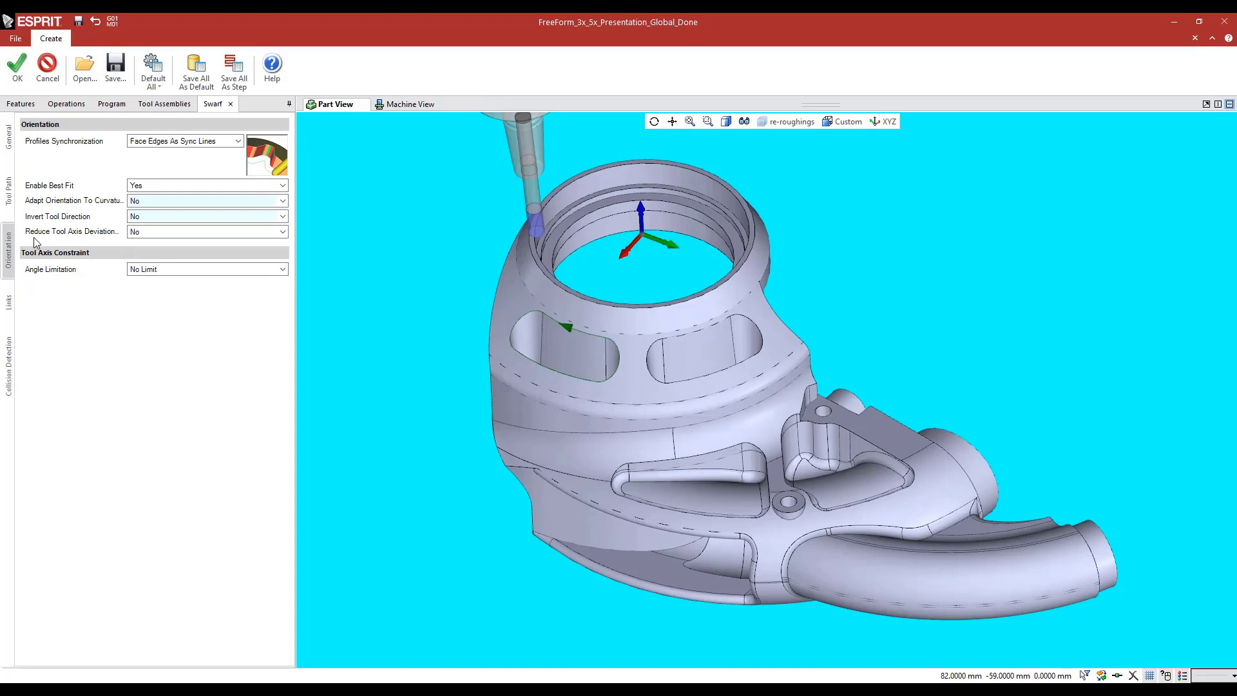
click(47, 65)
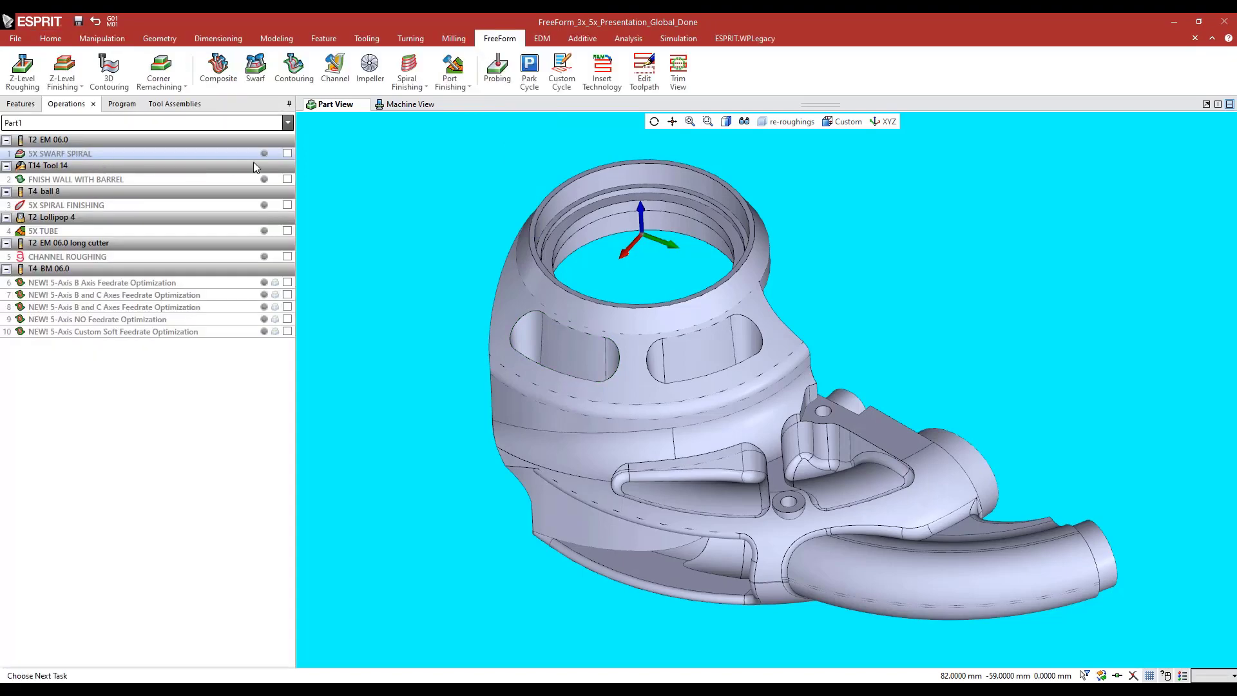
Enable 5X SWARF SPIRAL, inspect its toolpath up close against the slot walls, and disable it
click(287, 154)
scroll(562, 299, up, 5)
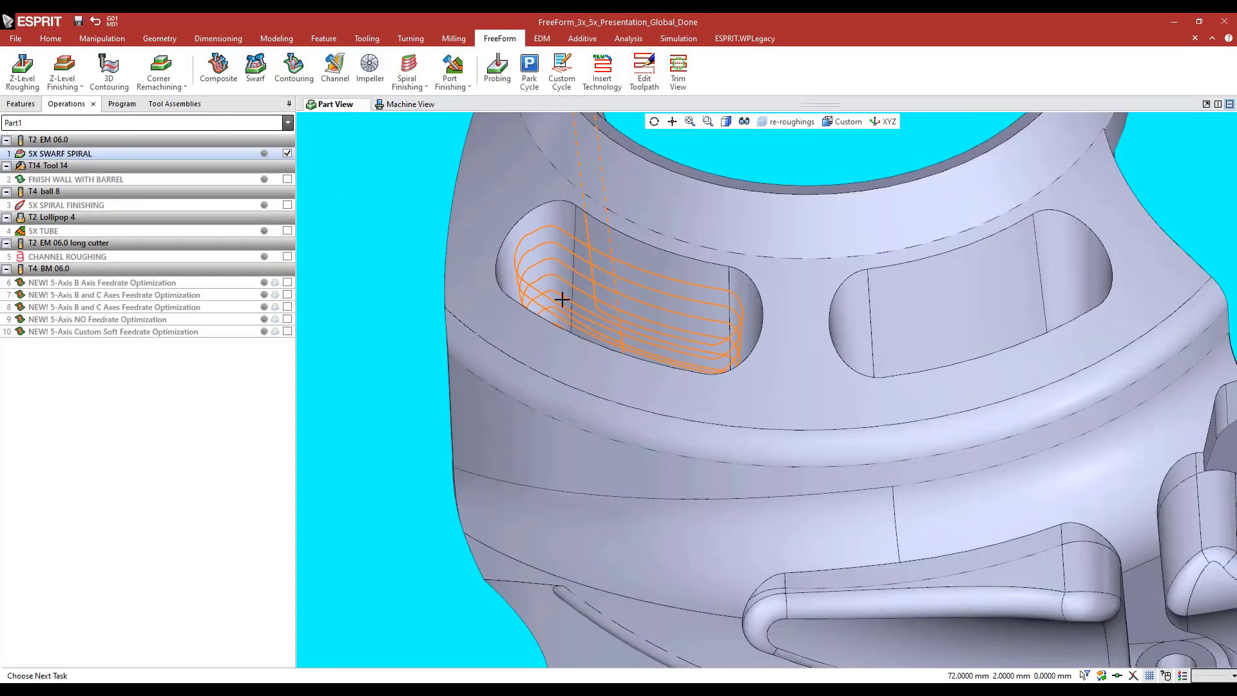
middle_drag(562, 299, 448, 279)
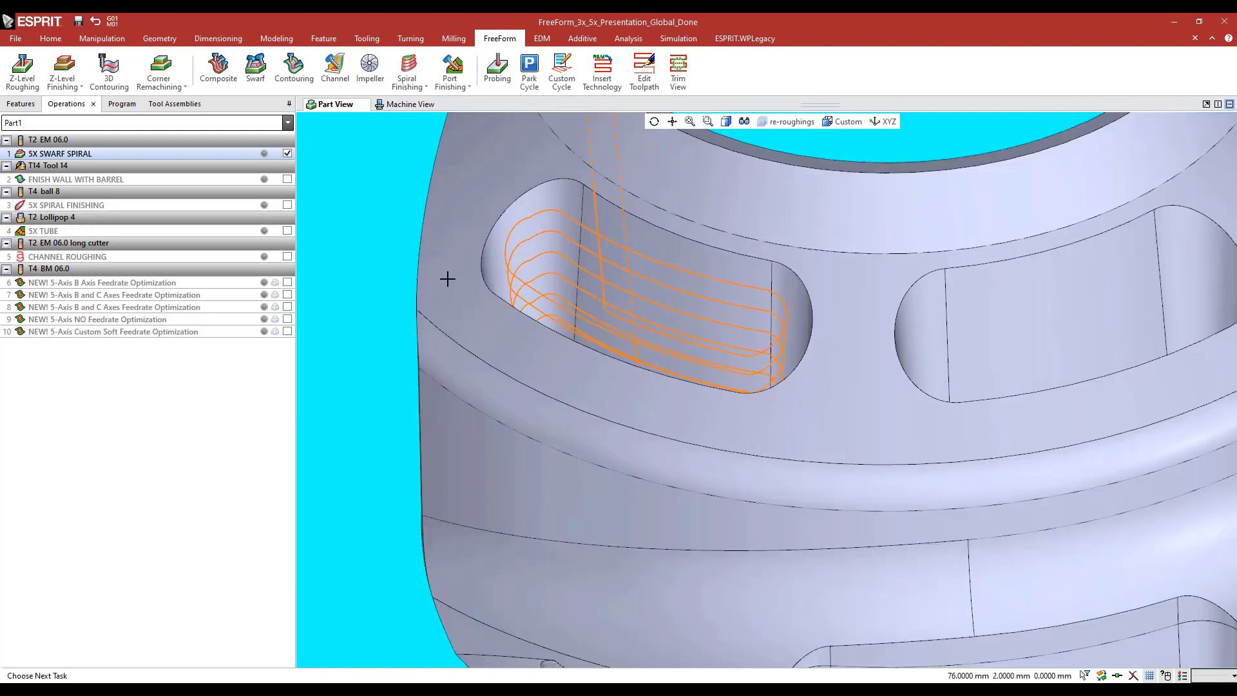
click(288, 153)
Change the swarf input of 5X SWARF SPIRAL from profiles to FreeForm Part
double_click(136, 152)
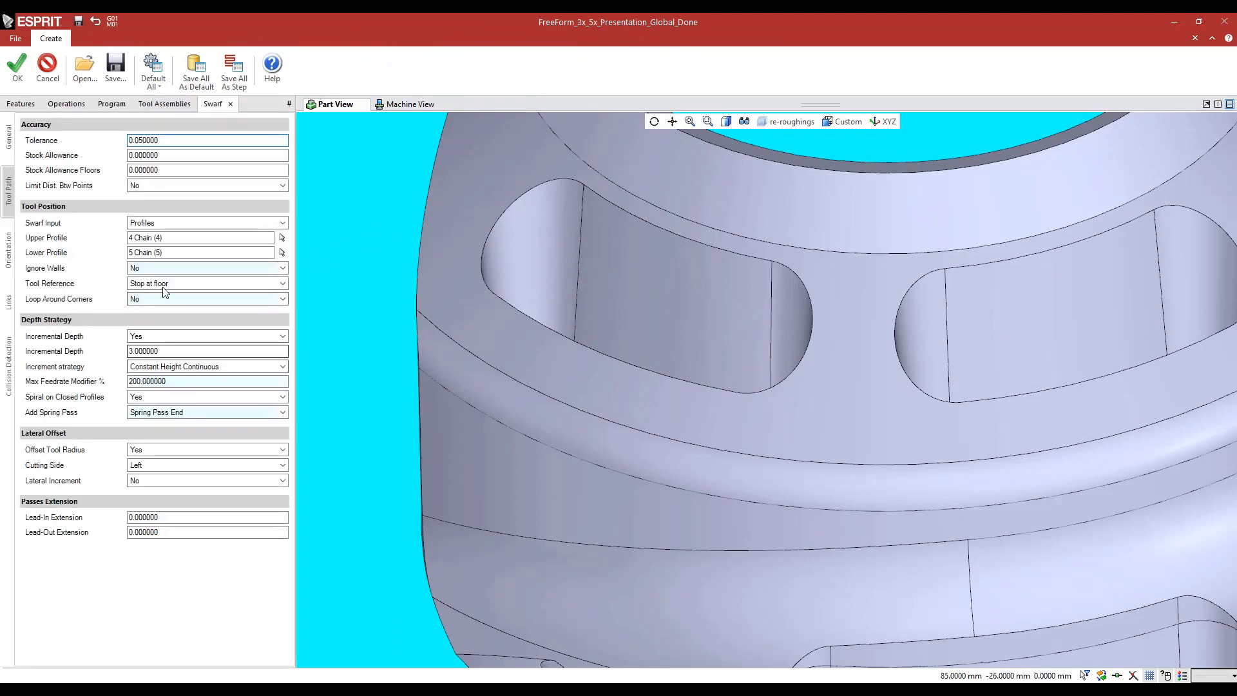
click(152, 223)
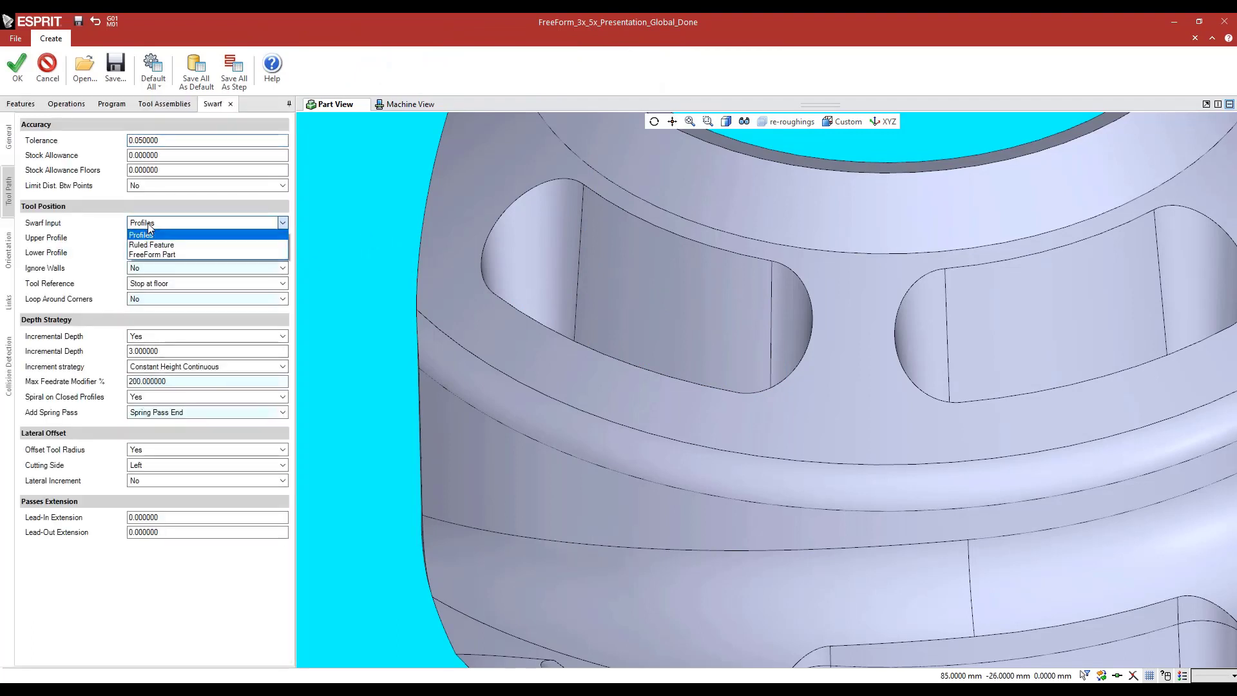
click(153, 255)
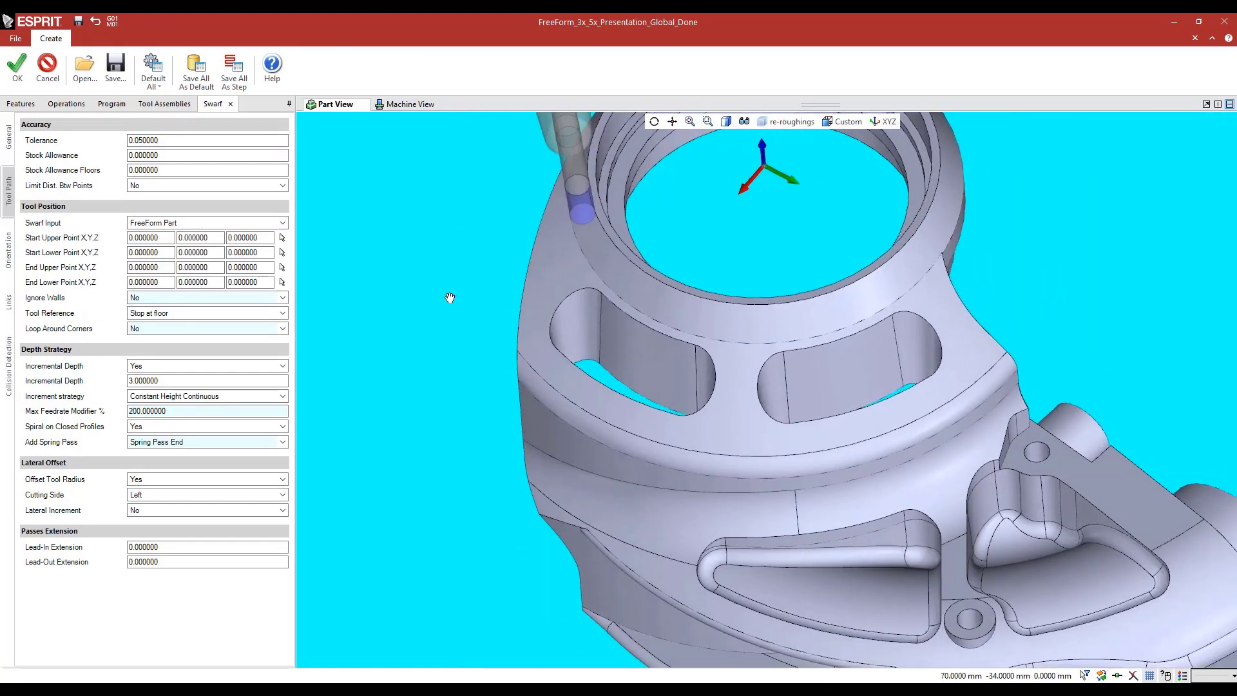
Use the upper and lower vertices of the slot's same wall edge as both swarf start and end points, and recalculate the operation
click(282, 237)
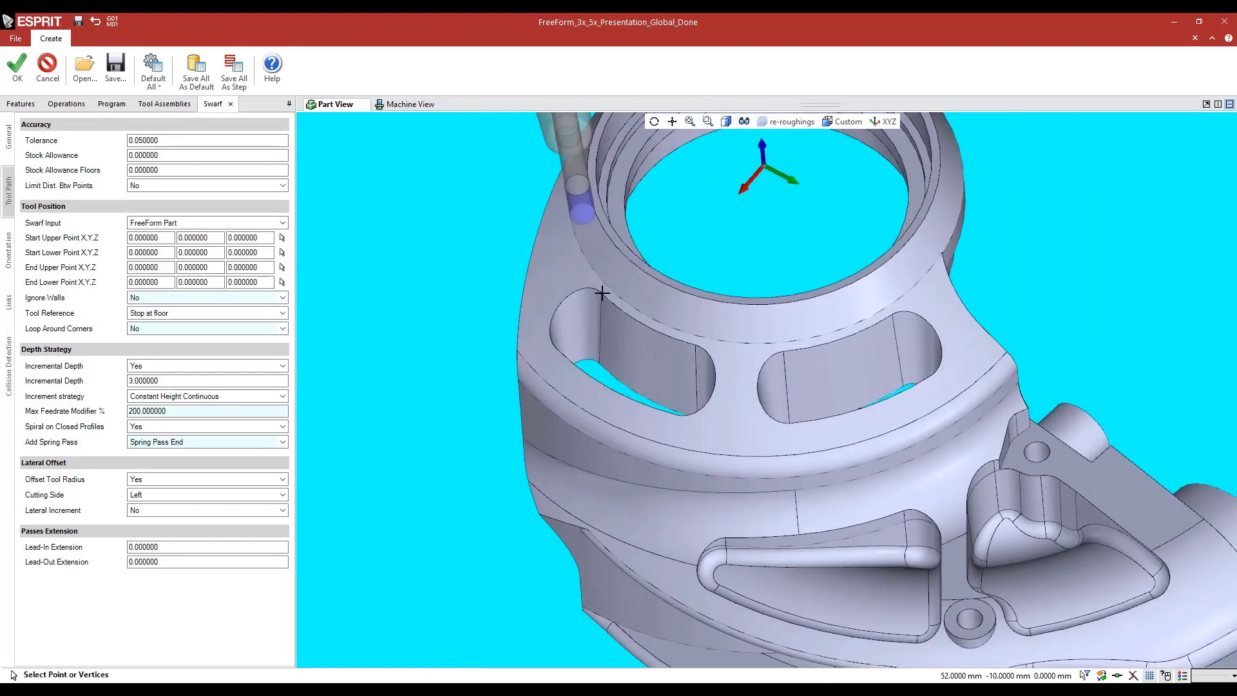
click(601, 293)
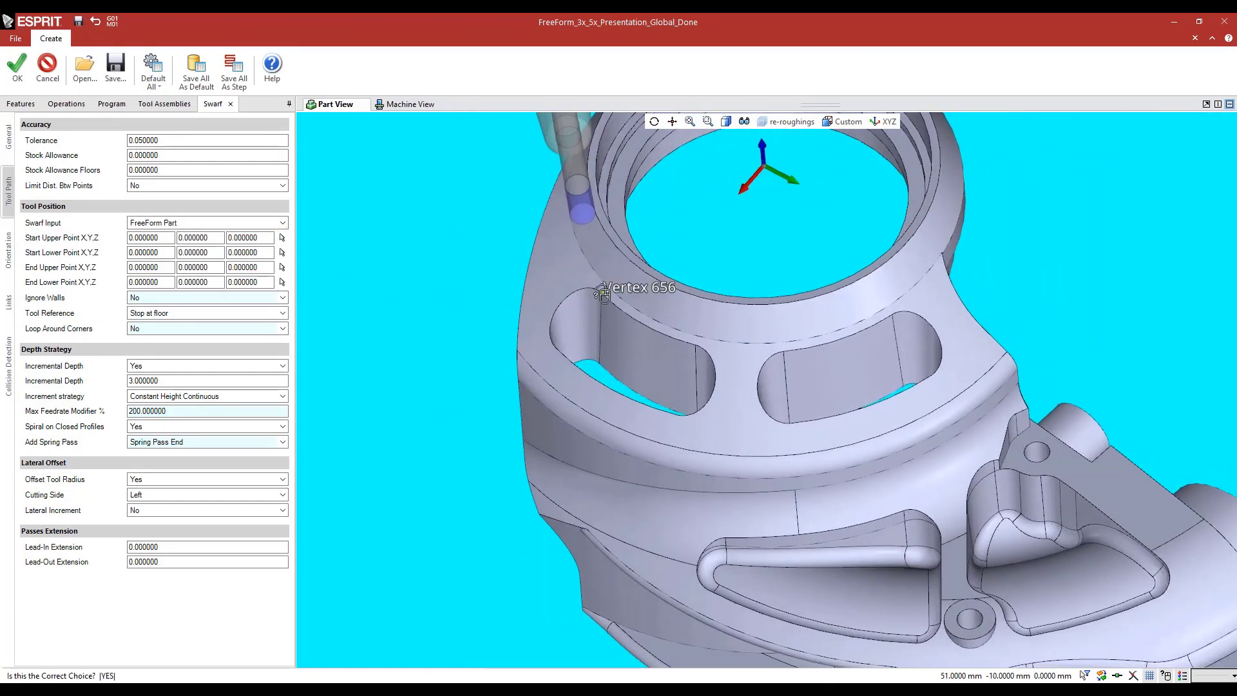
click(282, 253)
click(598, 364)
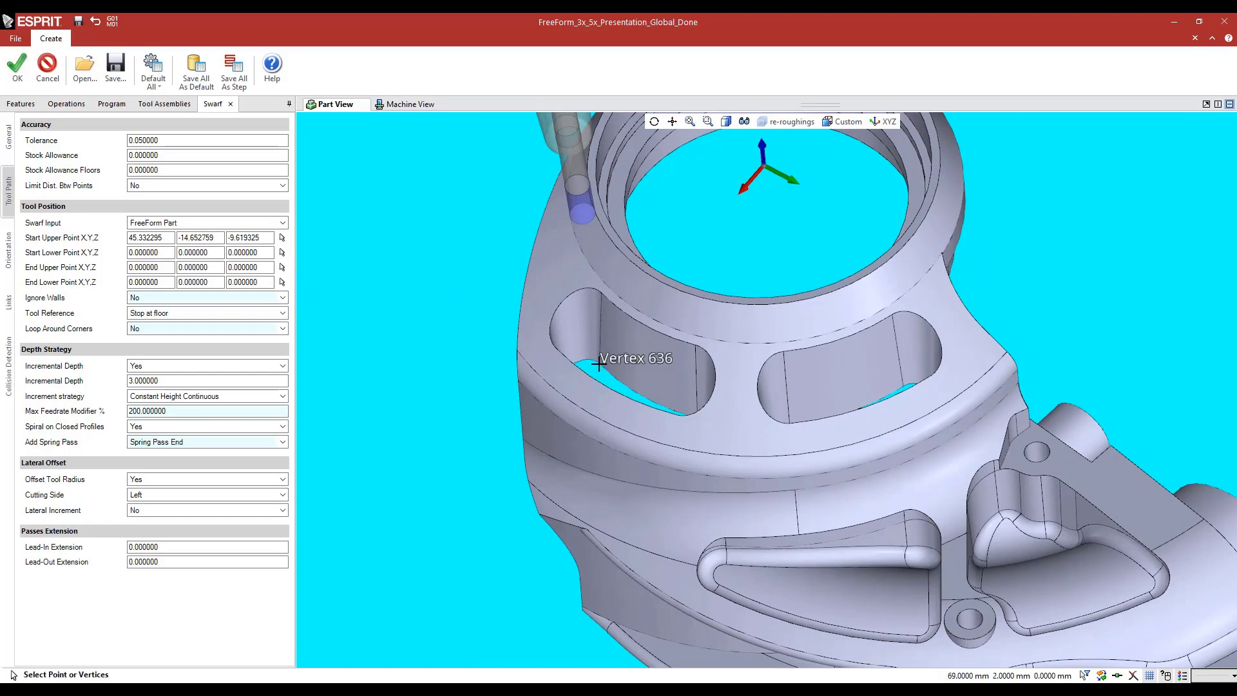
click(282, 267)
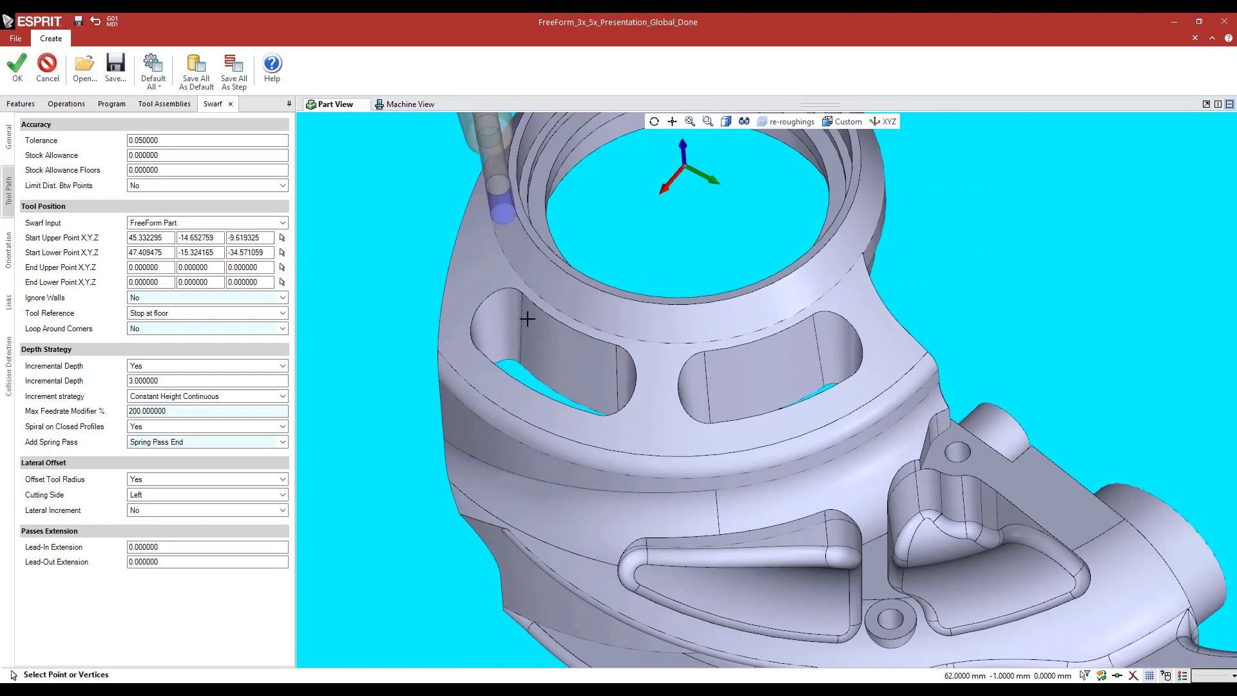
click(522, 293)
click(282, 282)
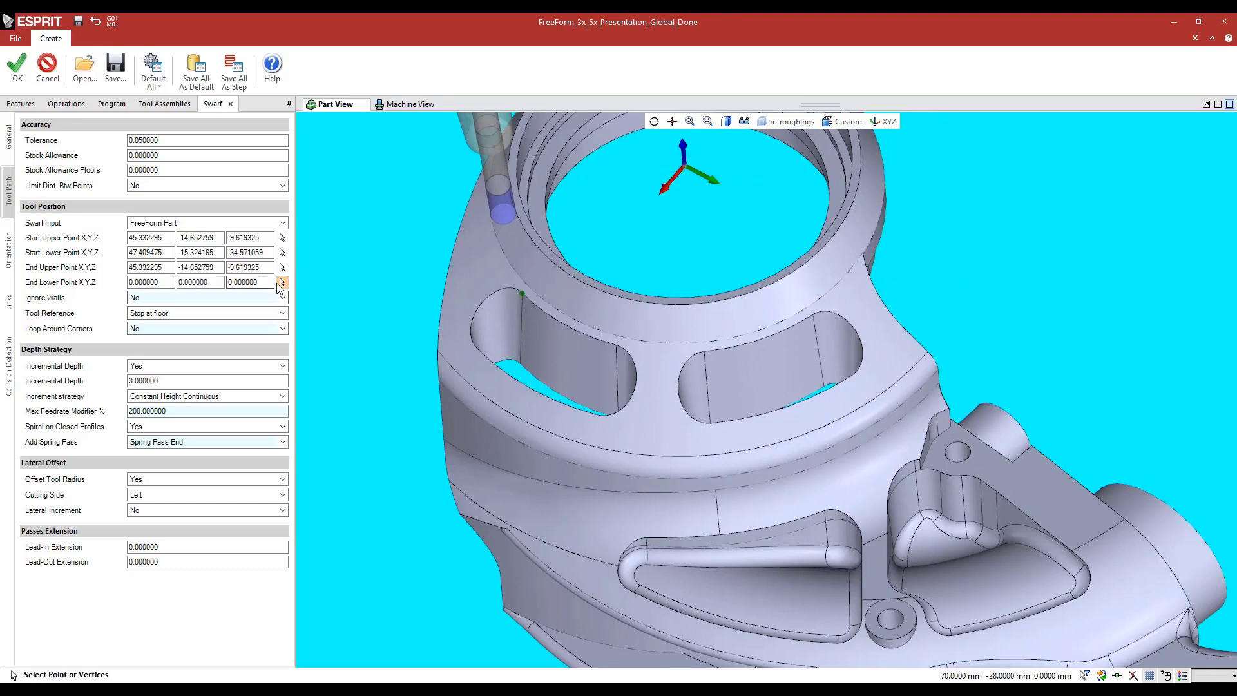
click(519, 363)
click(17, 68)
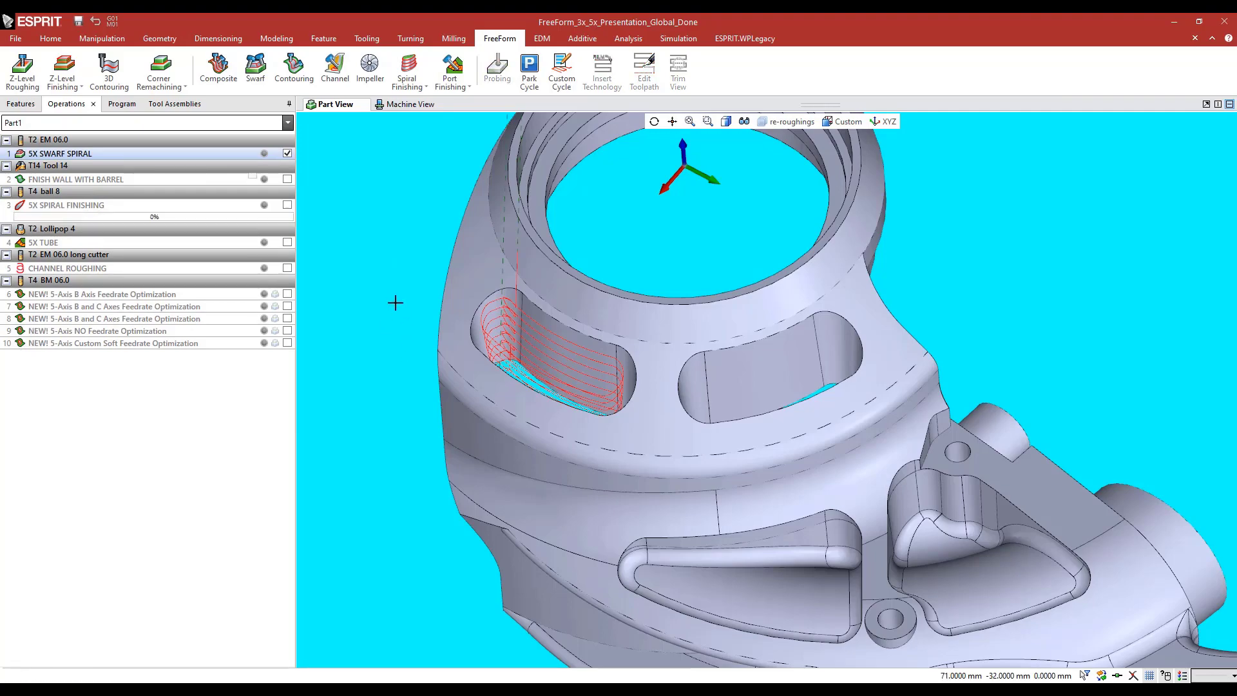
Inspect the recalculated swarf spiral toolpath around the curved slot's walls from several angles
middle_drag(391, 289, 401, 303)
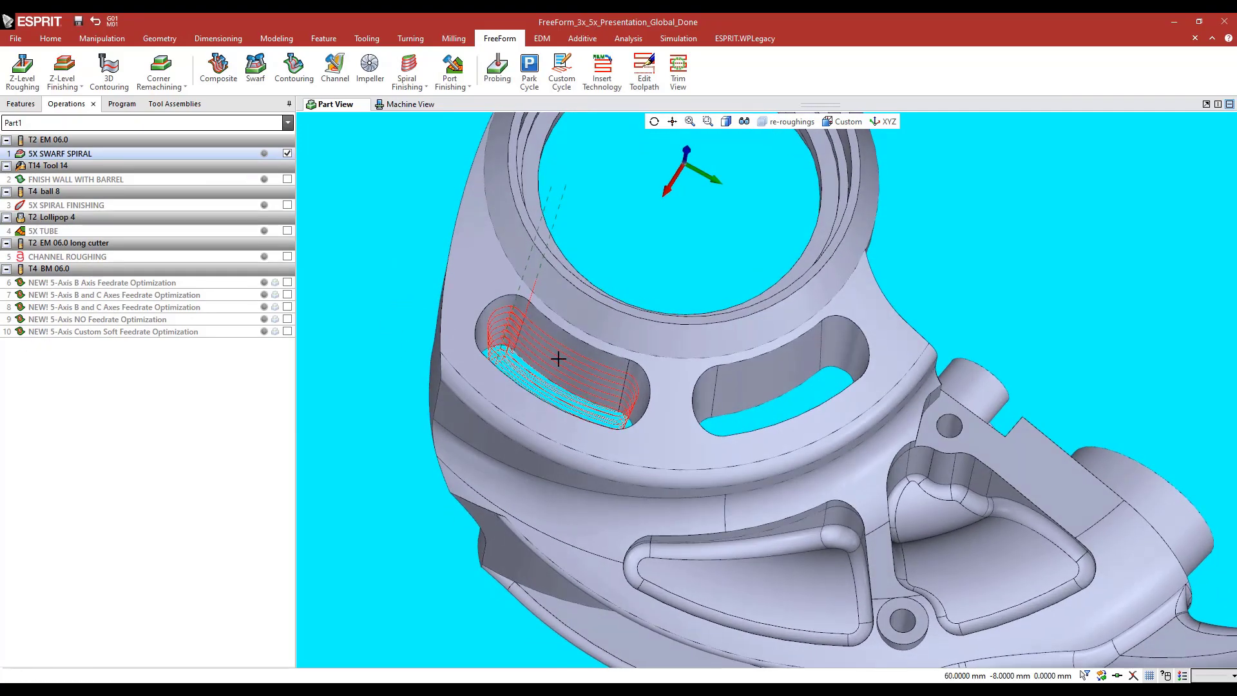
scroll(558, 359, up, 2)
middle_drag(545, 367, 536, 293)
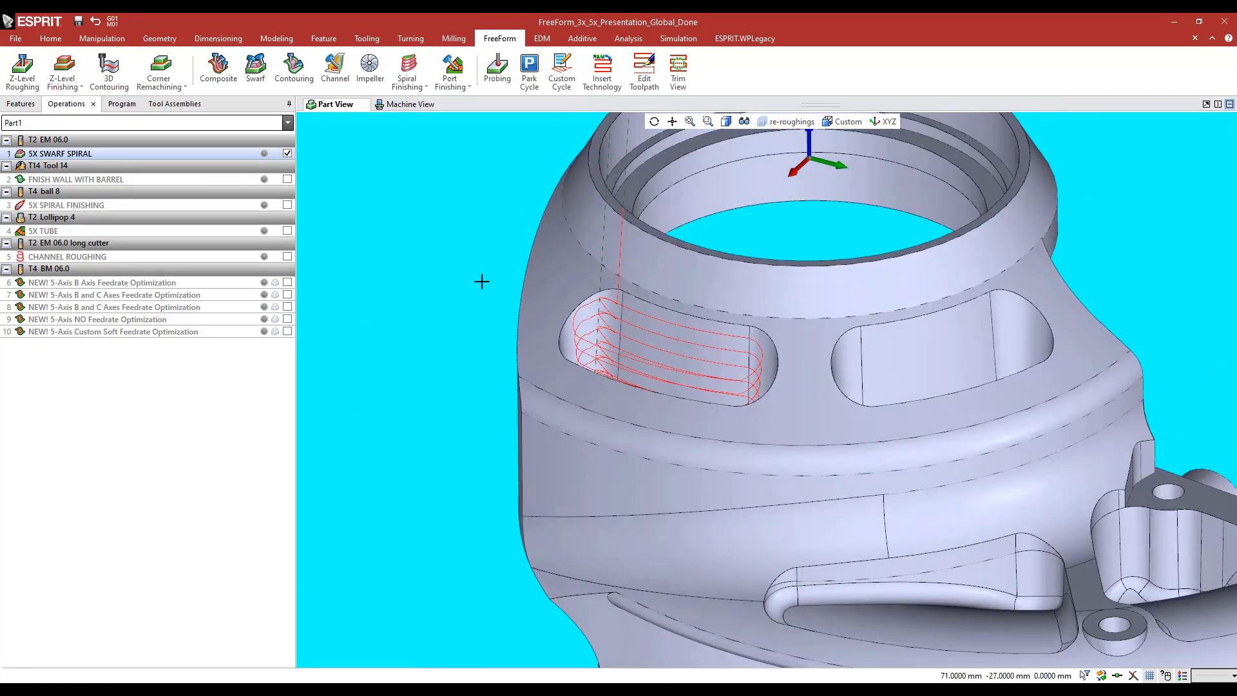
scroll(395, 282, down, 1)
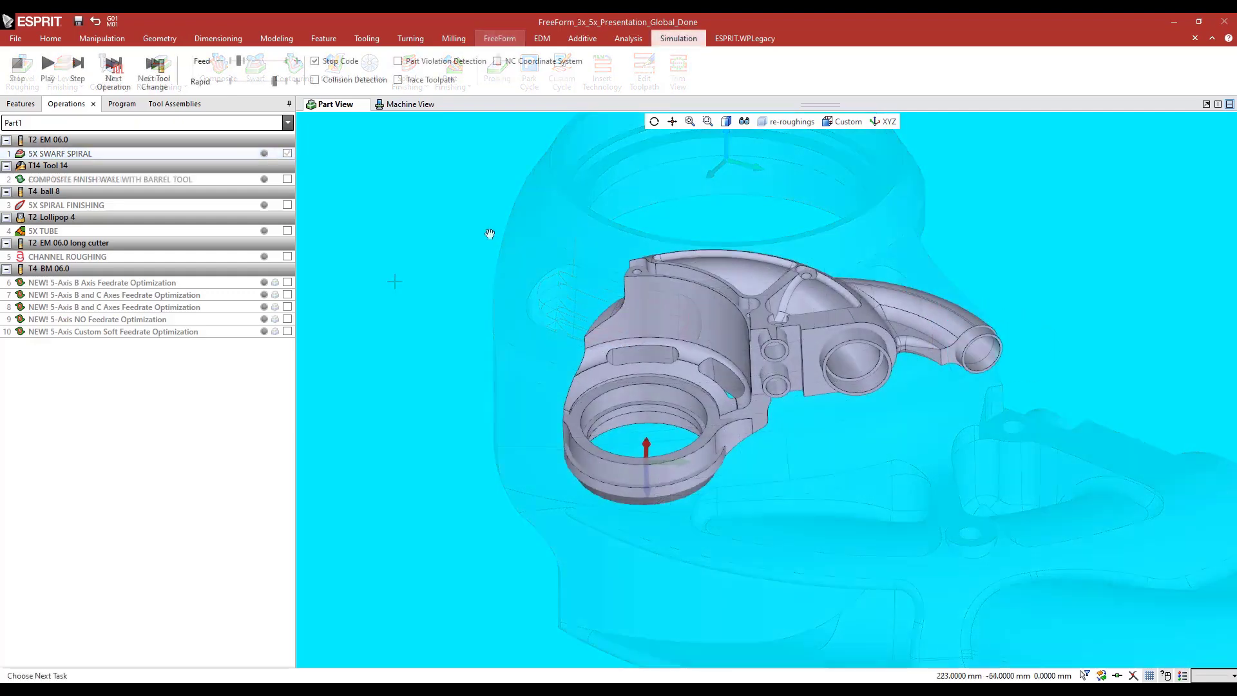
Highlight the large curved outer wall face above the slots to identify the barrel finishing area, and clear the selection
click(651, 317)
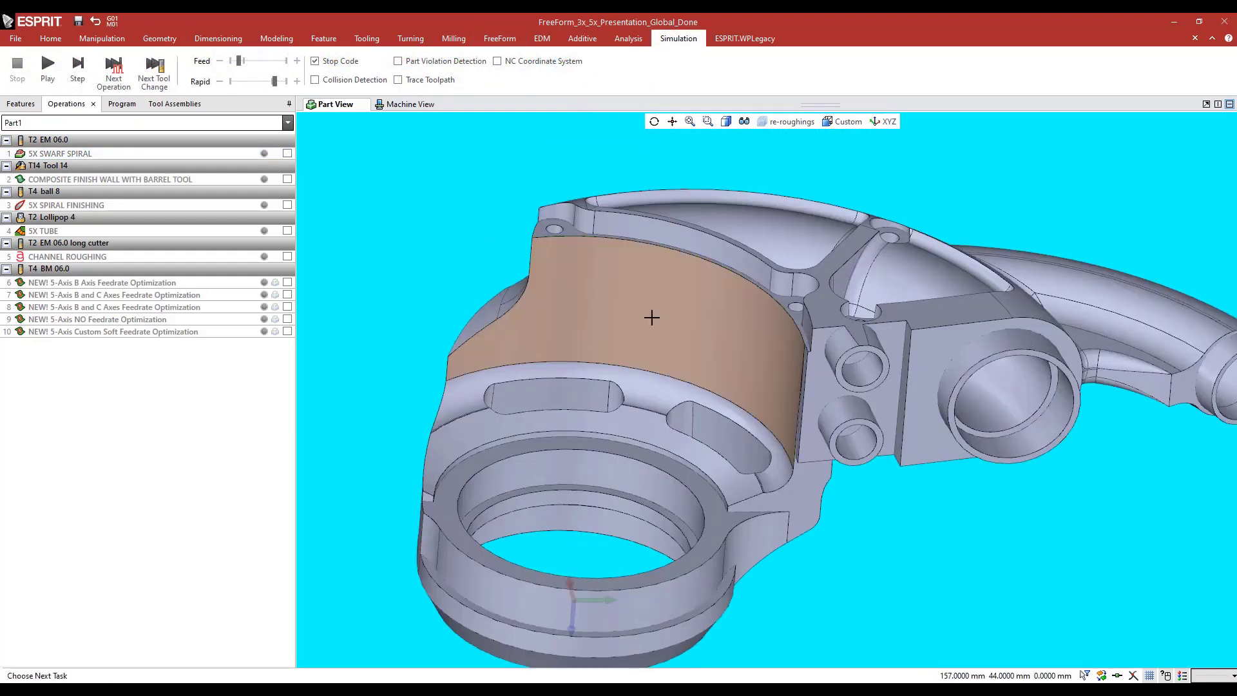
middle_drag(620, 305, 617, 308)
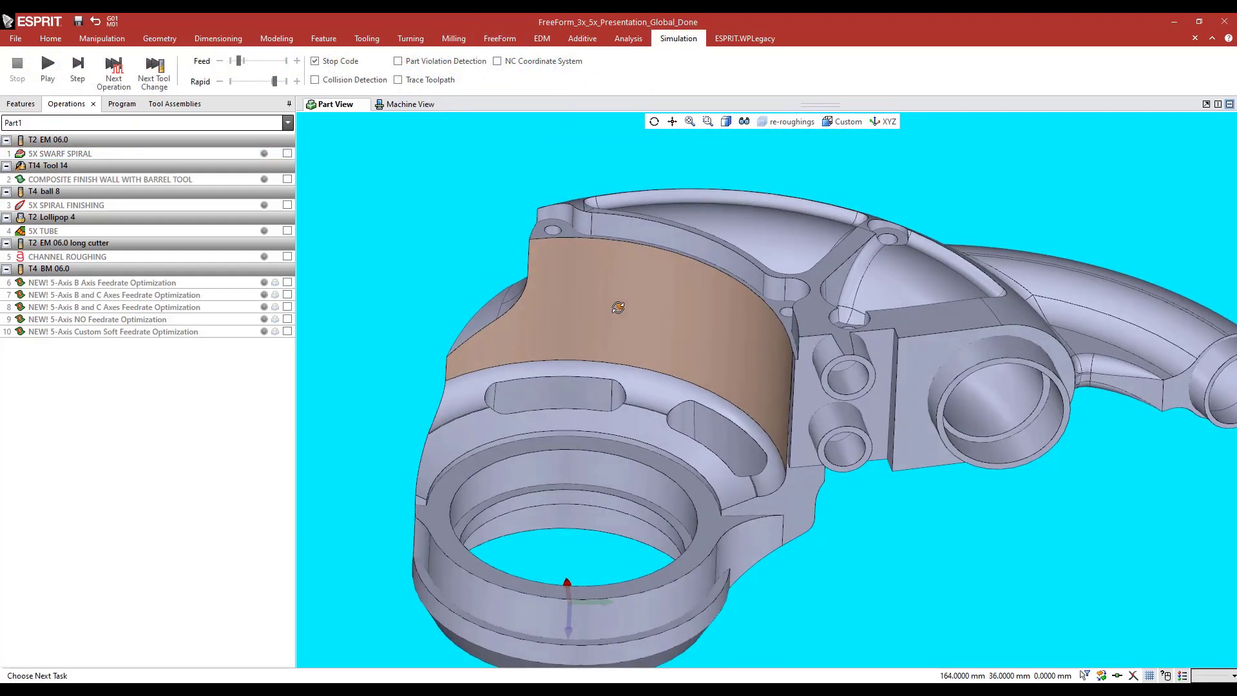
click(403, 228)
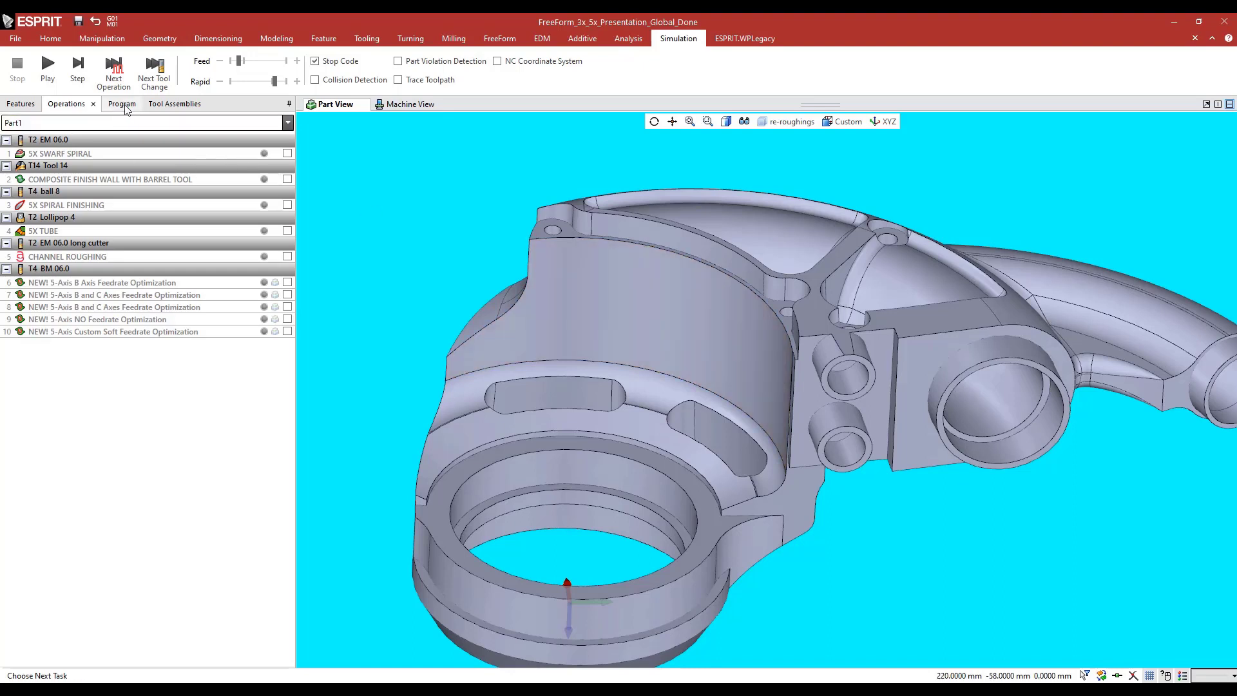
Open the T14 Tool 14 barrel tool definition and view its cutter settings
click(165, 103)
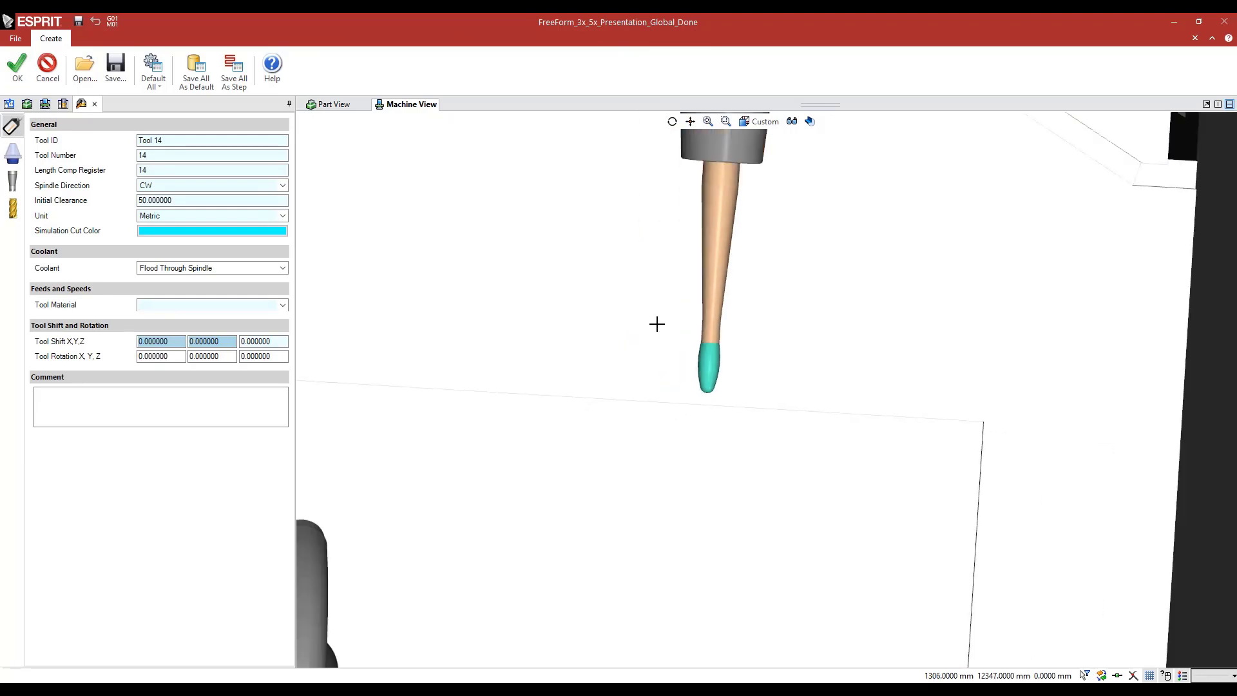
click(11, 210)
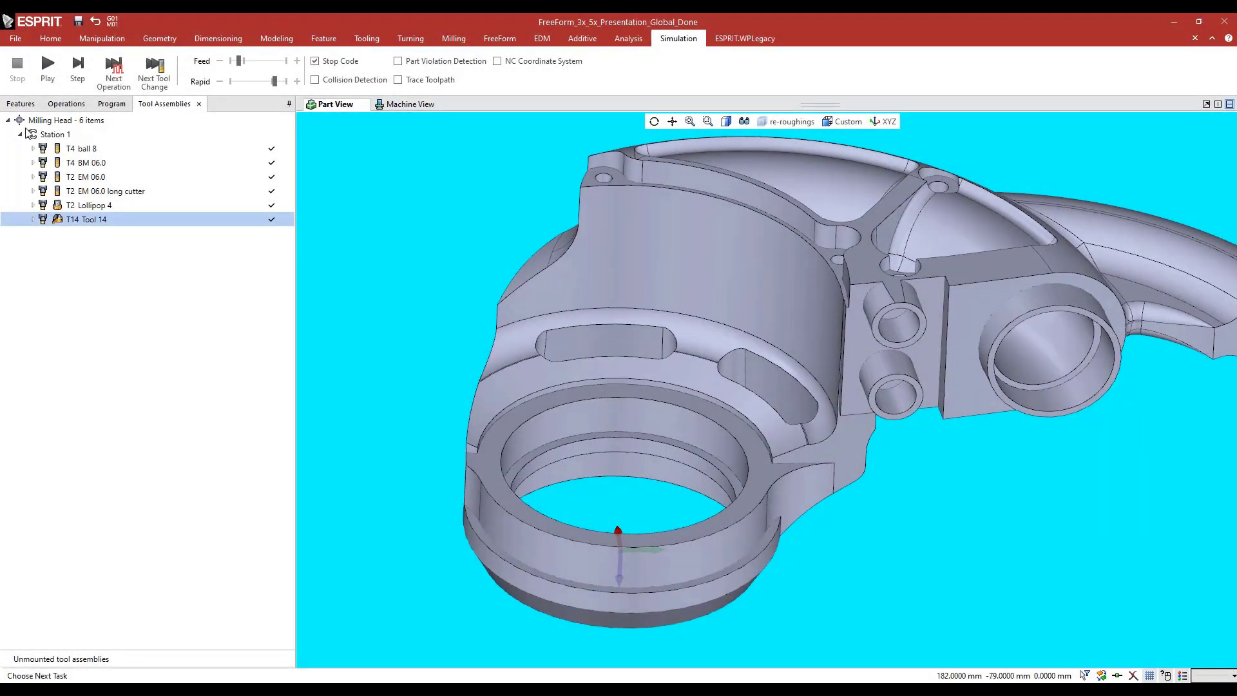
Review 22 FreeForm Feature, highlighting its green part face and red check faces, and leave the feature without changes
click(20, 103)
middle_drag(393, 365, 398, 359)
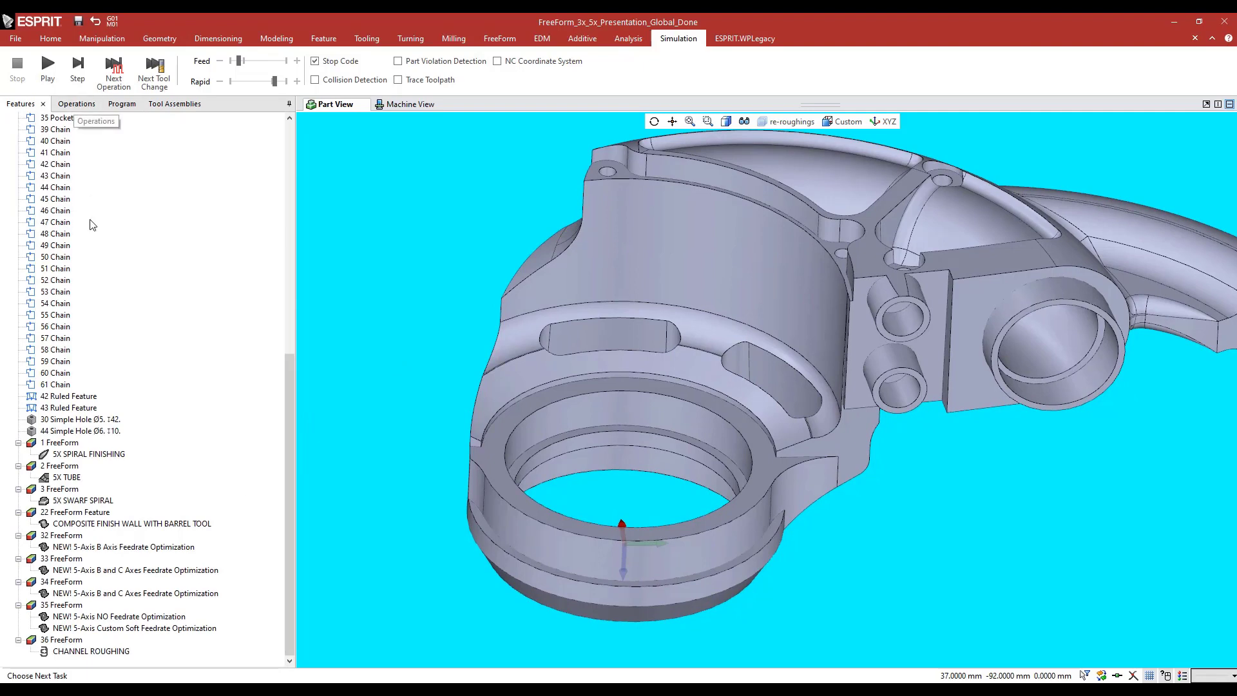
click(65, 513)
middle_drag(436, 313, 458, 304)
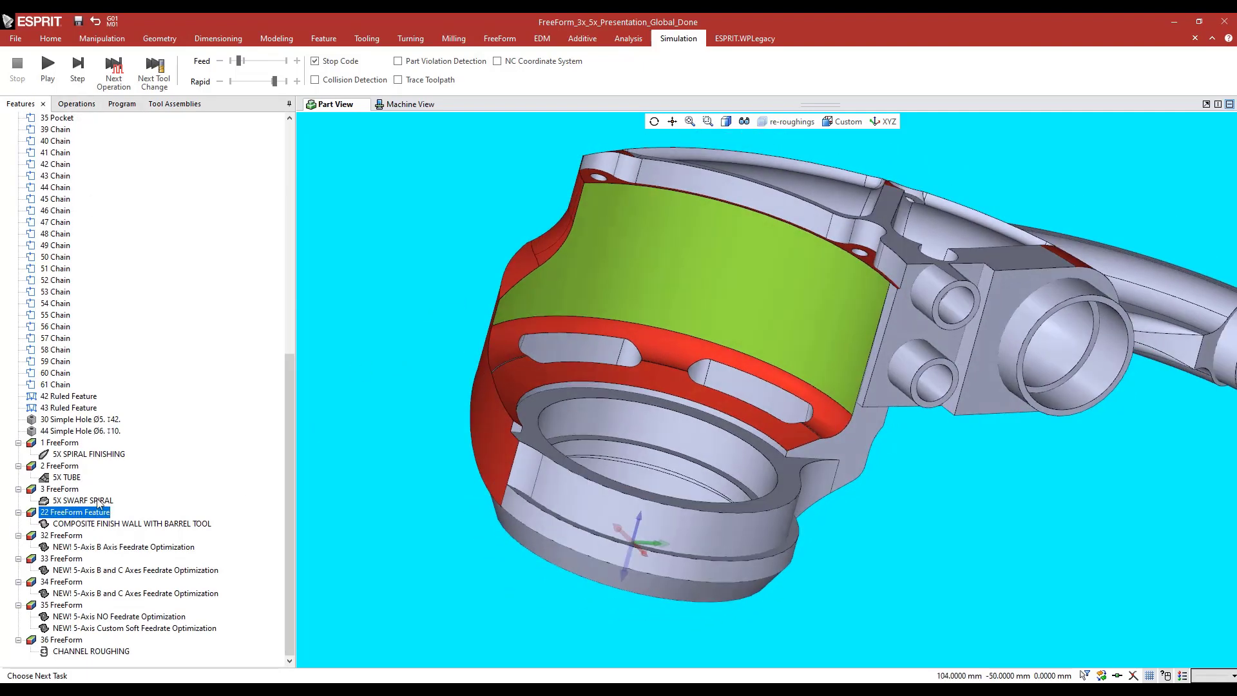
double_click(87, 517)
click(23, 175)
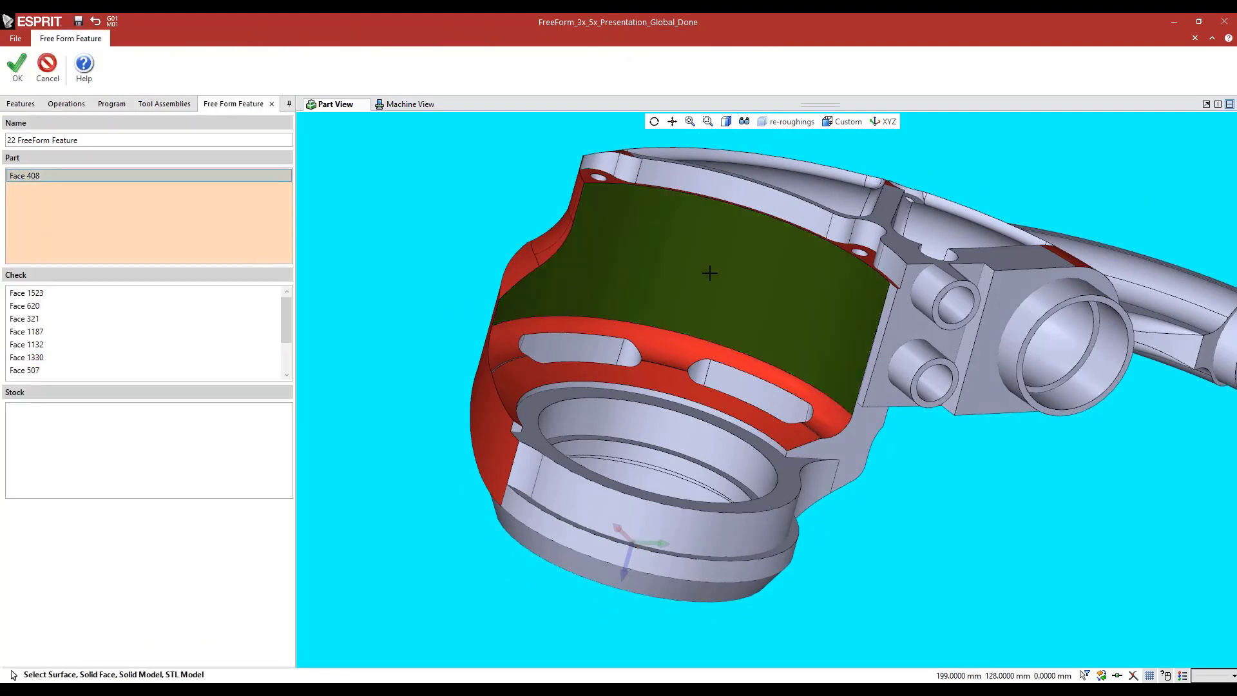
click(47, 64)
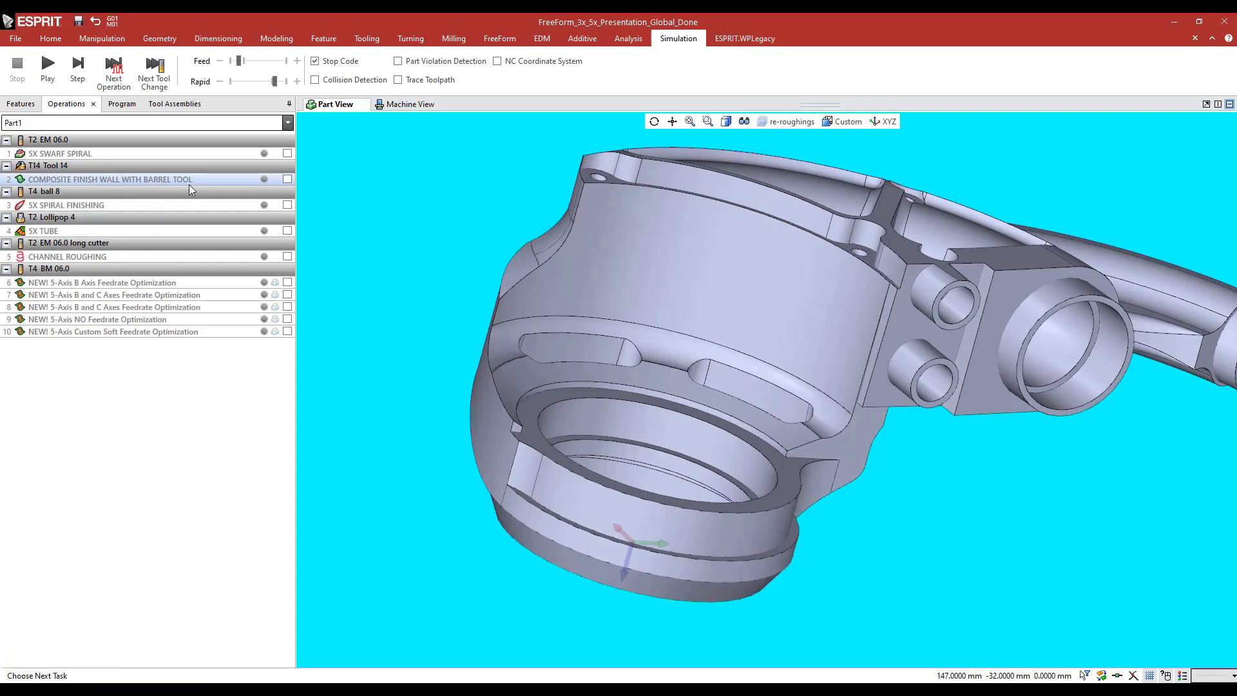
Open COMPOSITE FINISH WALL WITH BARREL TOOL and review the machining pattern choices, keeping Parallel Planes Intersection
double_click(184, 182)
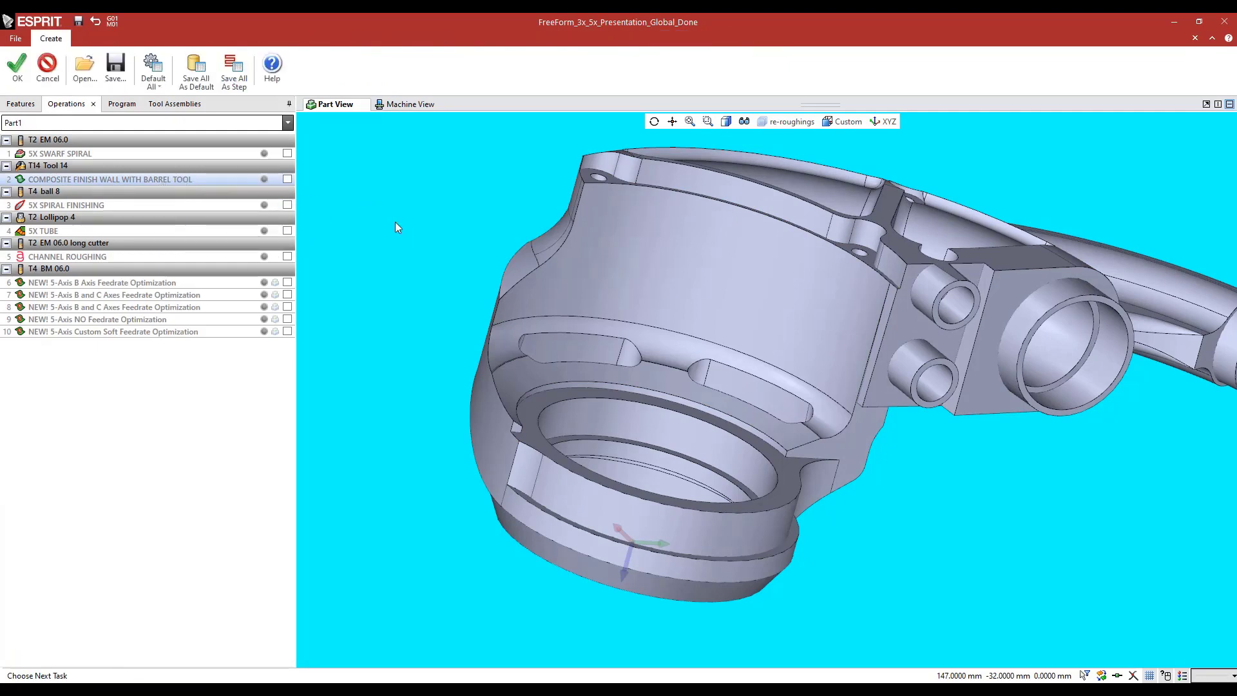
middle_drag(484, 231, 507, 287)
click(9, 194)
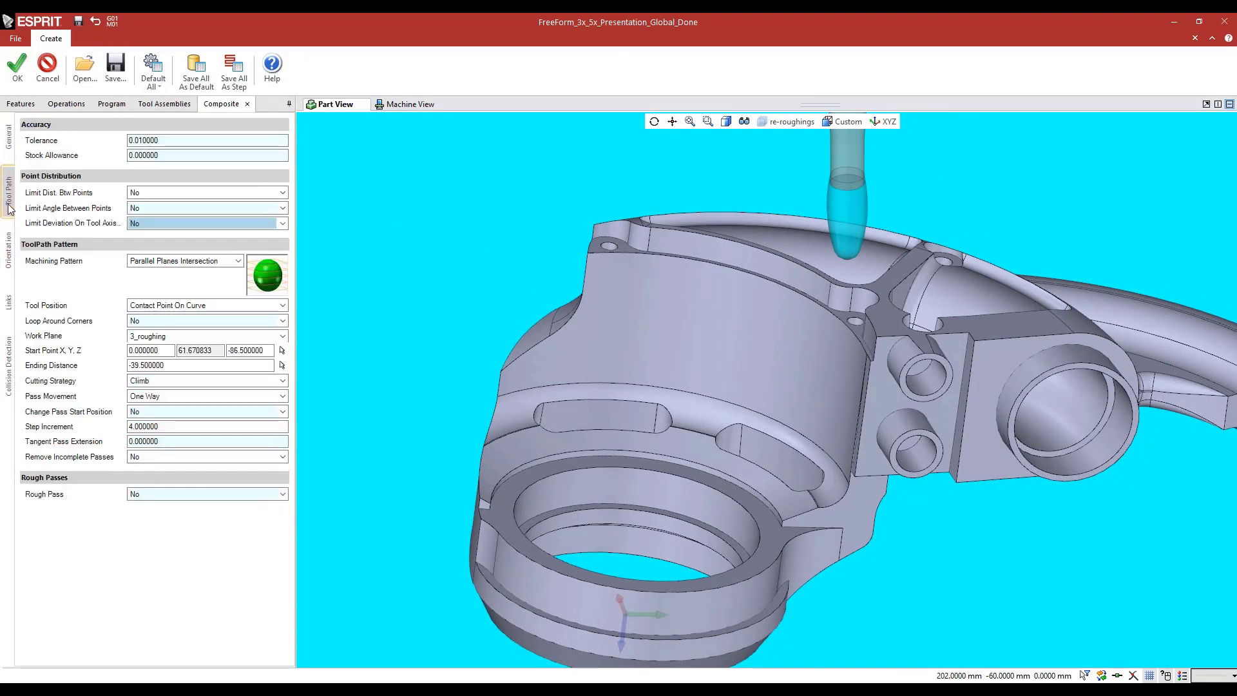
click(150, 262)
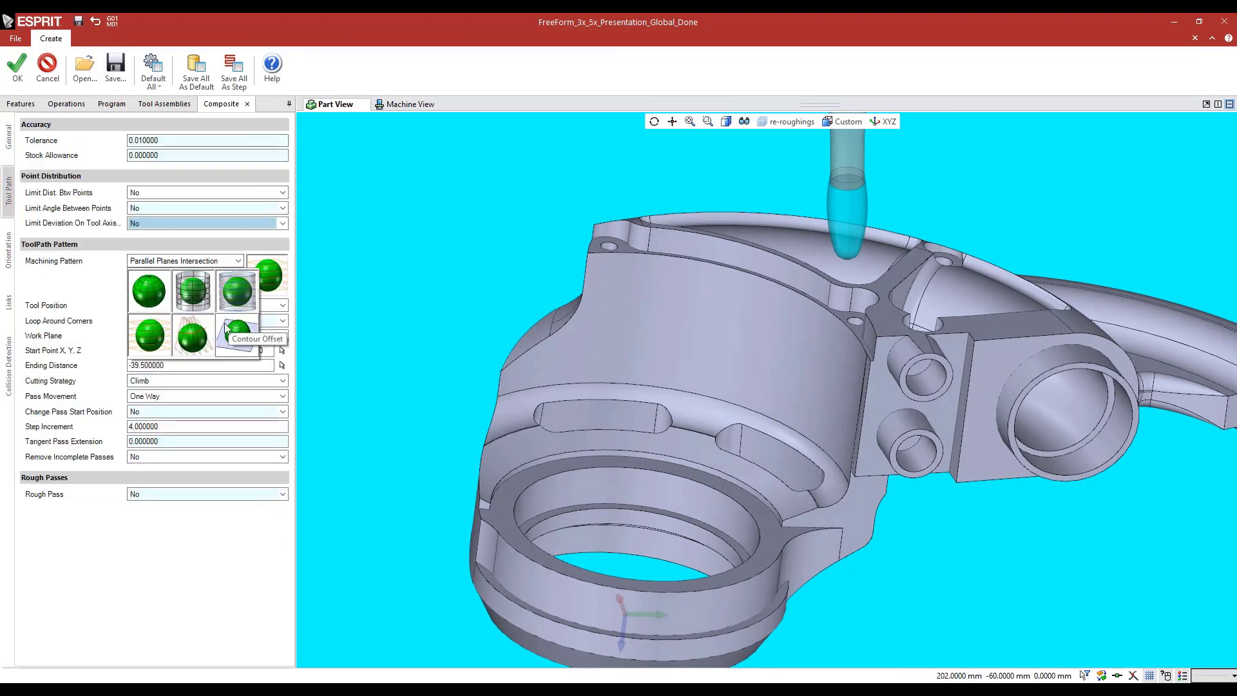
click(158, 350)
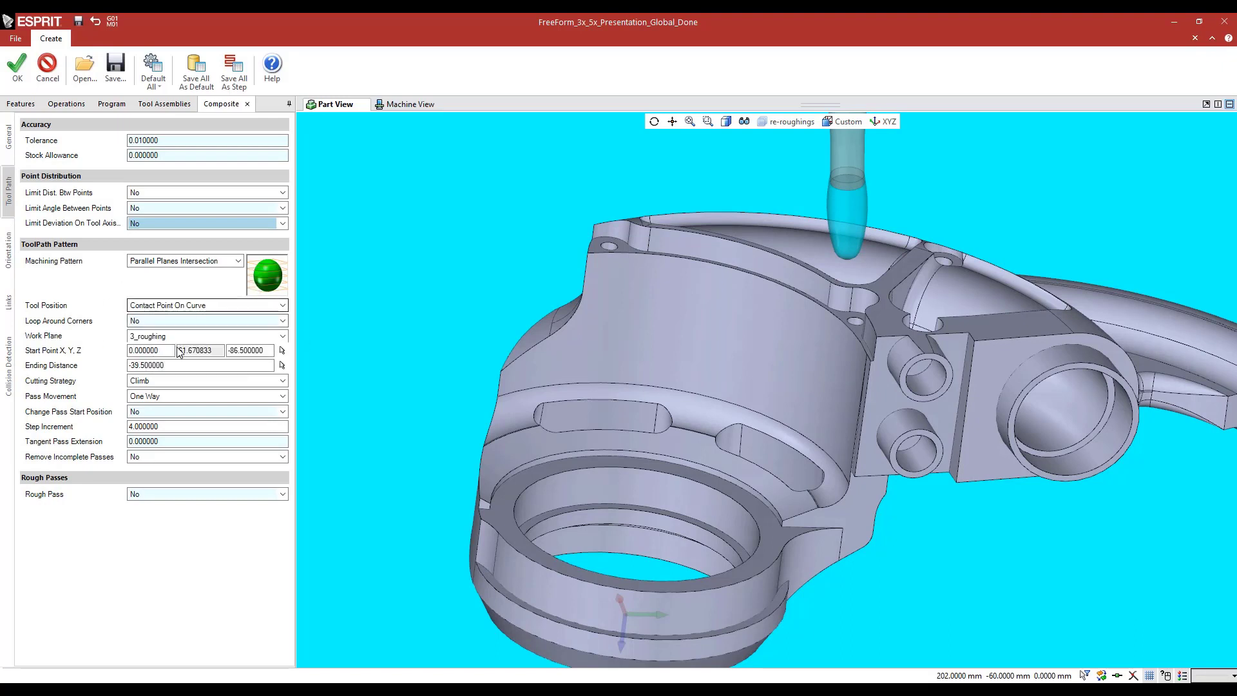
Review the composite toolpath's work plane, start point on the wall's corner, ending distance and step increment, keeping 3_roughing as work plane
click(158, 336)
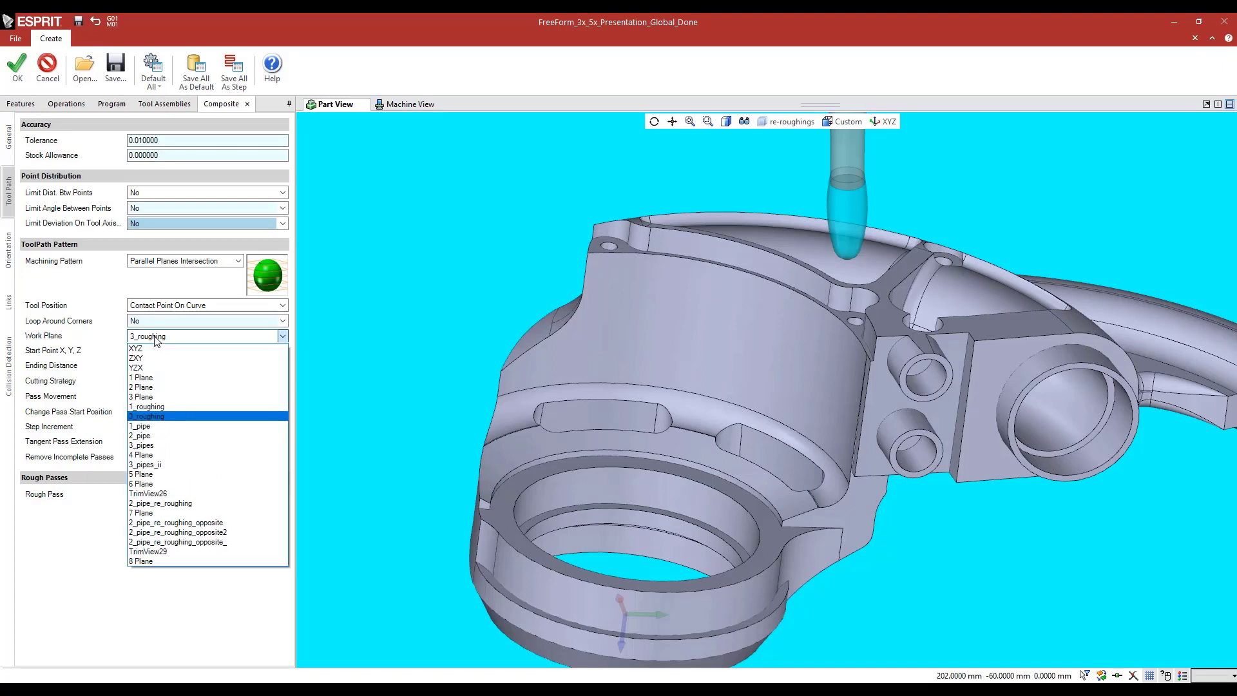
click(151, 418)
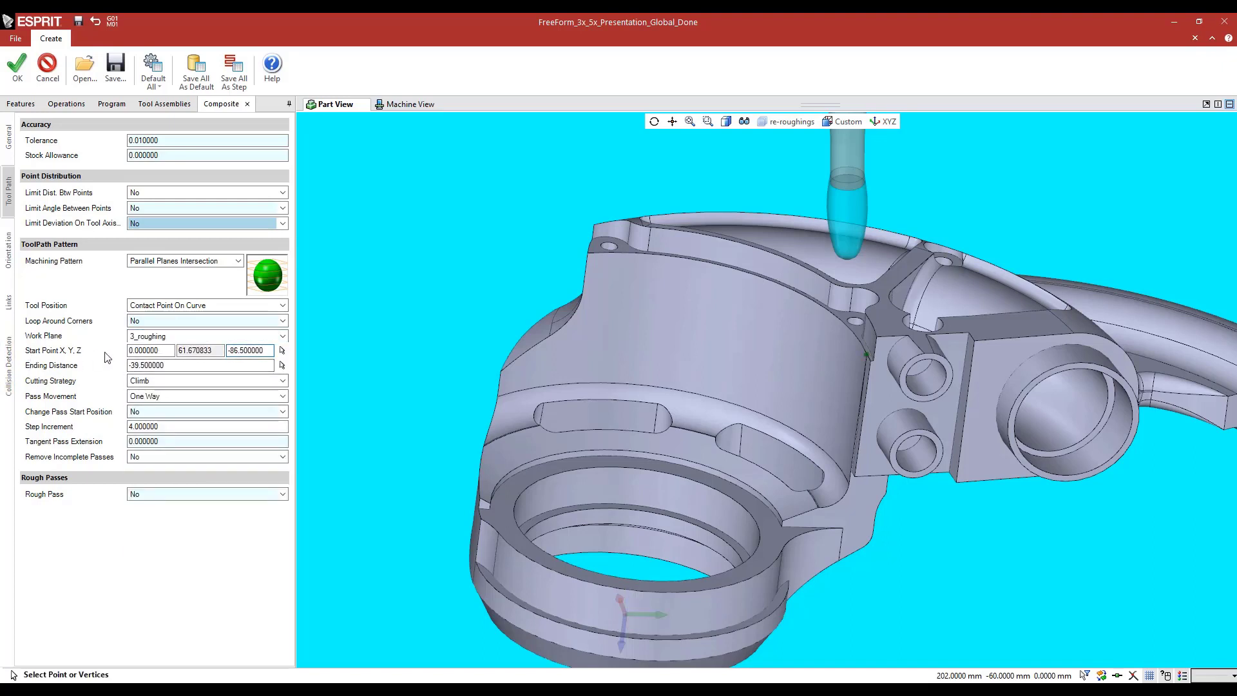
middle_drag(819, 342, 834, 342)
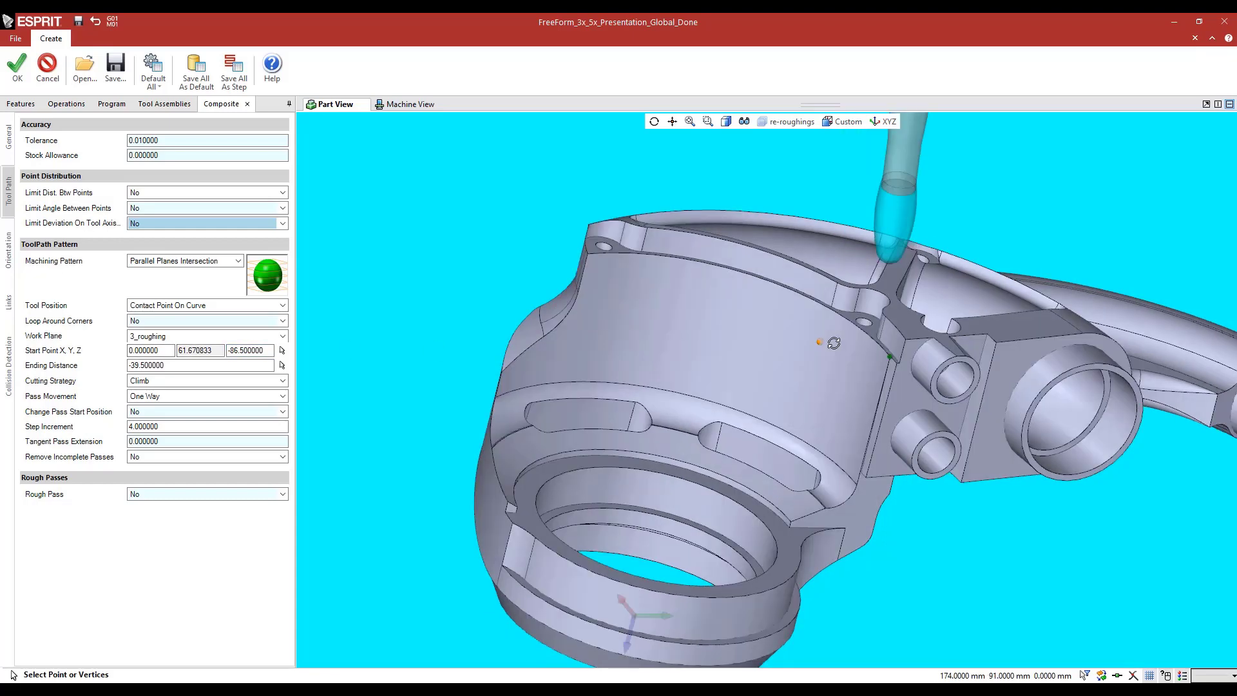
scroll(860, 356, up, 6)
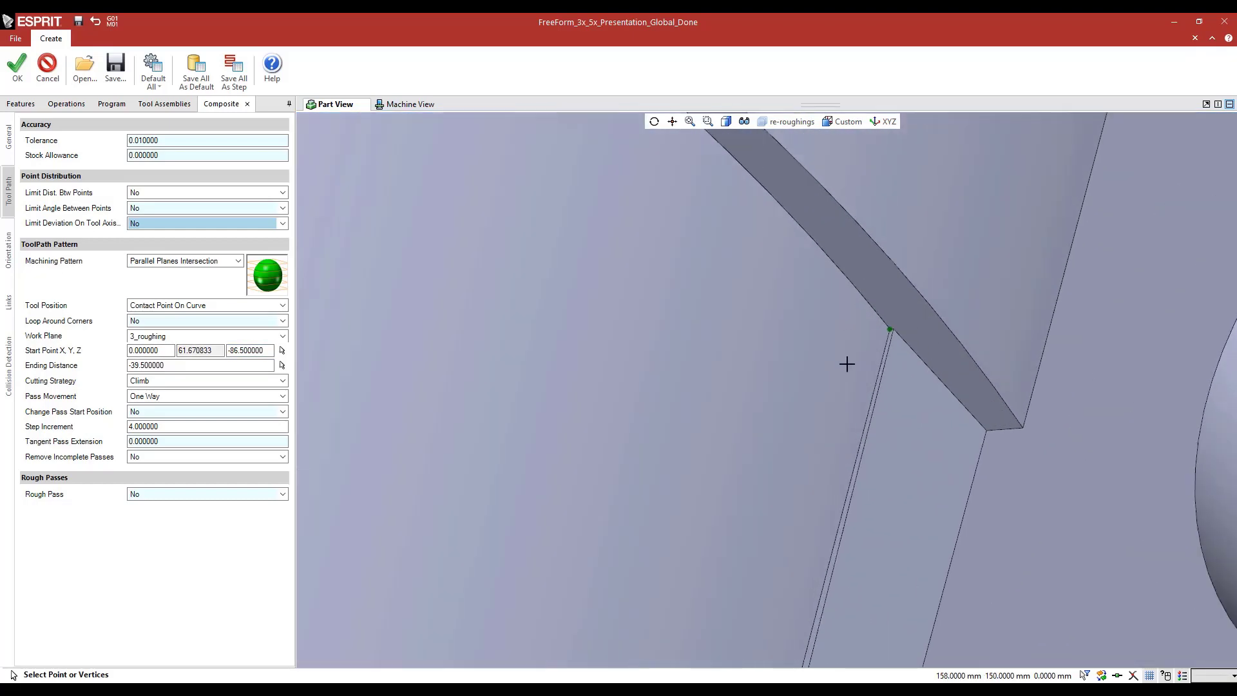
scroll(896, 331, down, 8)
middle_drag(662, 400, 696, 337)
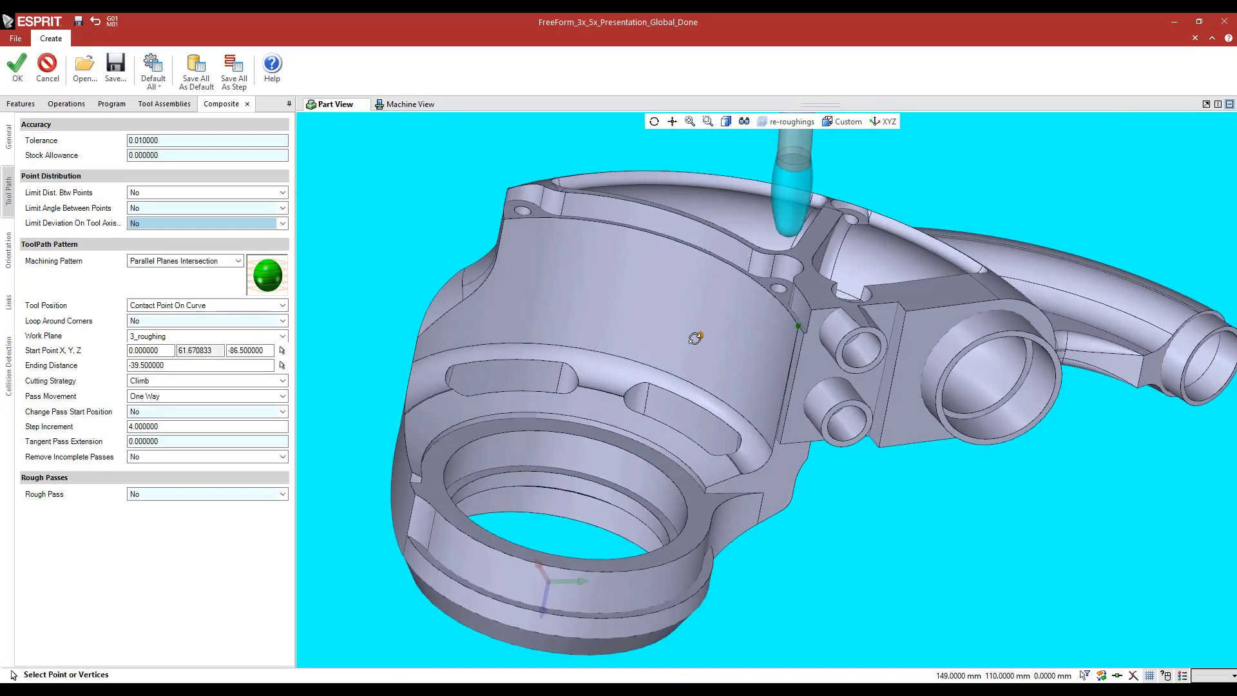
click(167, 363)
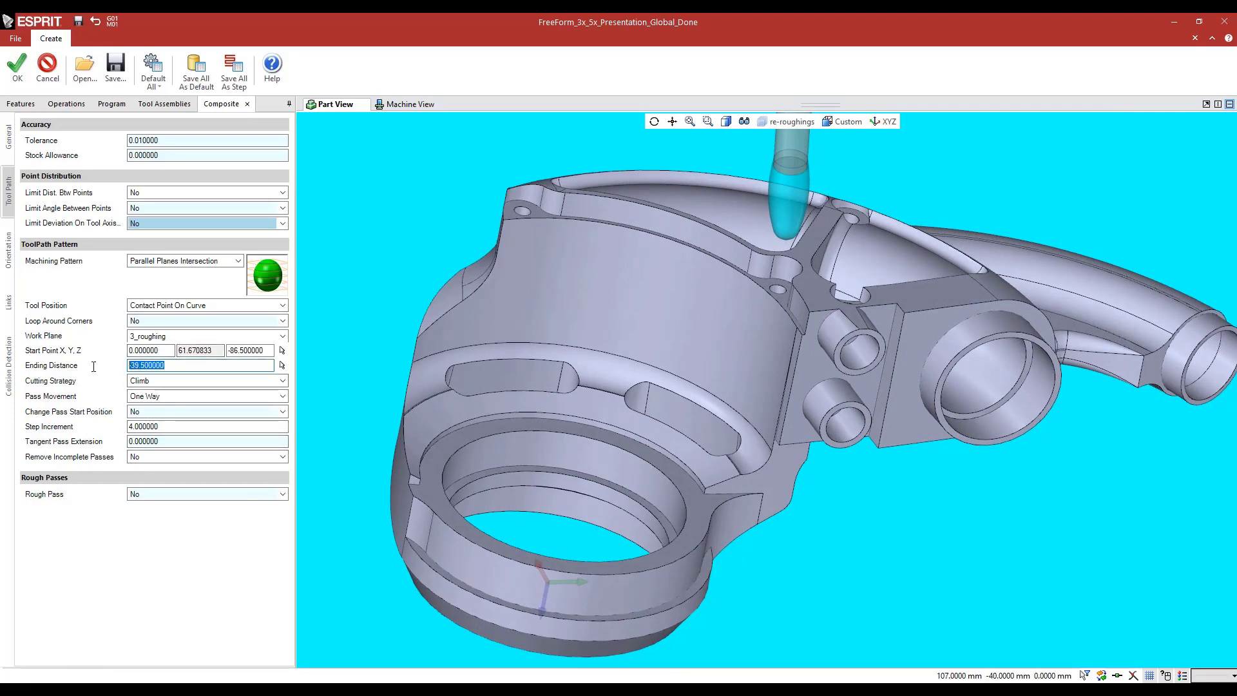
click(155, 426)
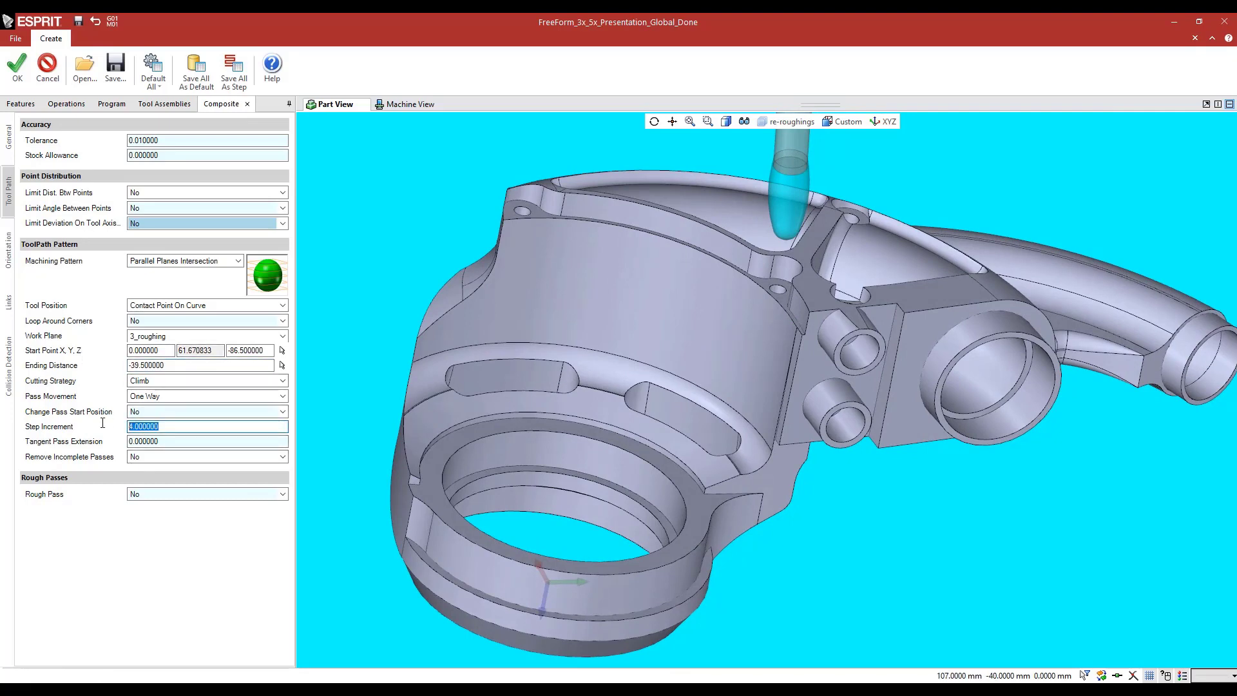
Examine the composite operation's tool axis orientation, including the Normal To Model strategy and cross angle, against the curved wall
click(5, 258)
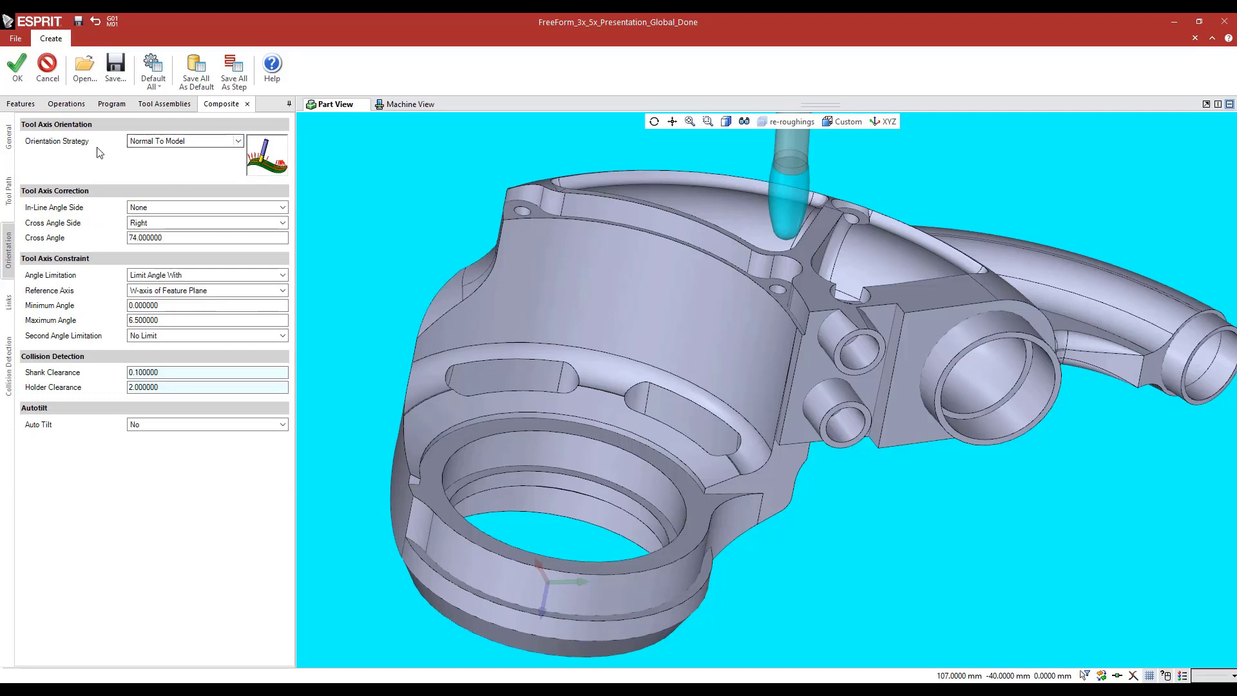
middle_drag(630, 264, 332, 116)
scroll(613, 370, down, 4)
middle_drag(459, 336, 550, 357)
scroll(605, 270, up, 3)
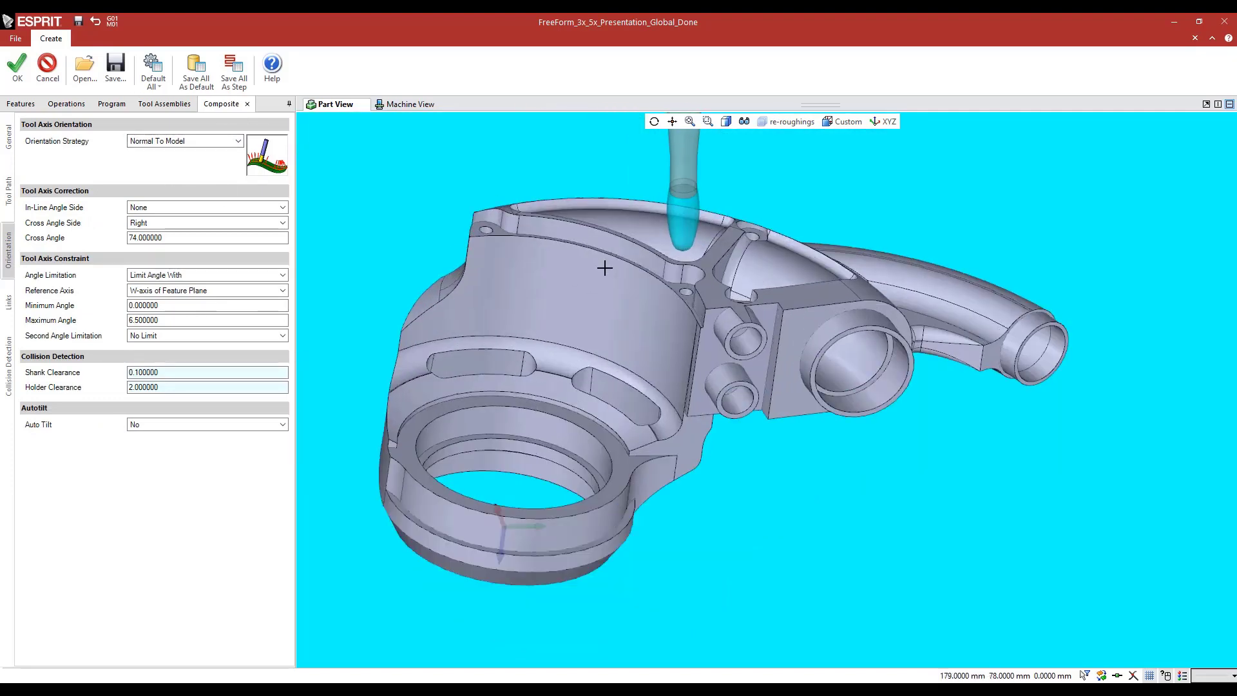
middle_drag(607, 288, 617, 302)
click(170, 237)
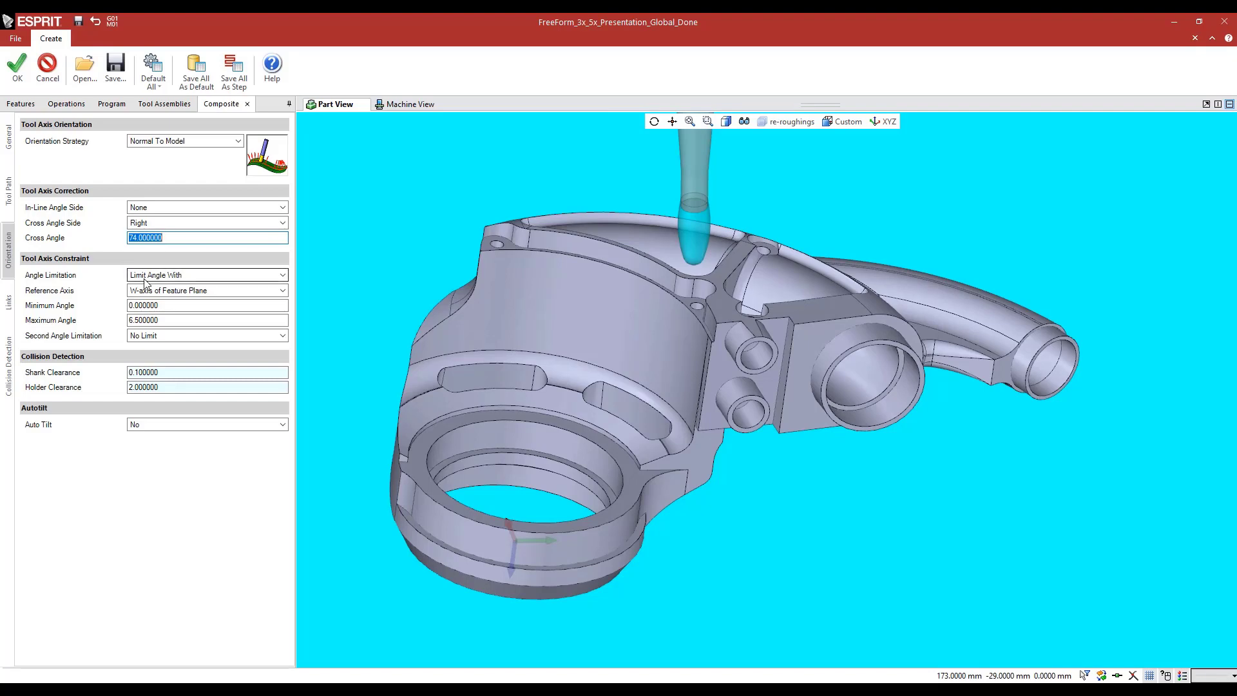
Examine the composite operation's maximum angle constraint against the curved wall and leave the operation without changes
click(154, 320)
middle_drag(427, 290, 480, 255)
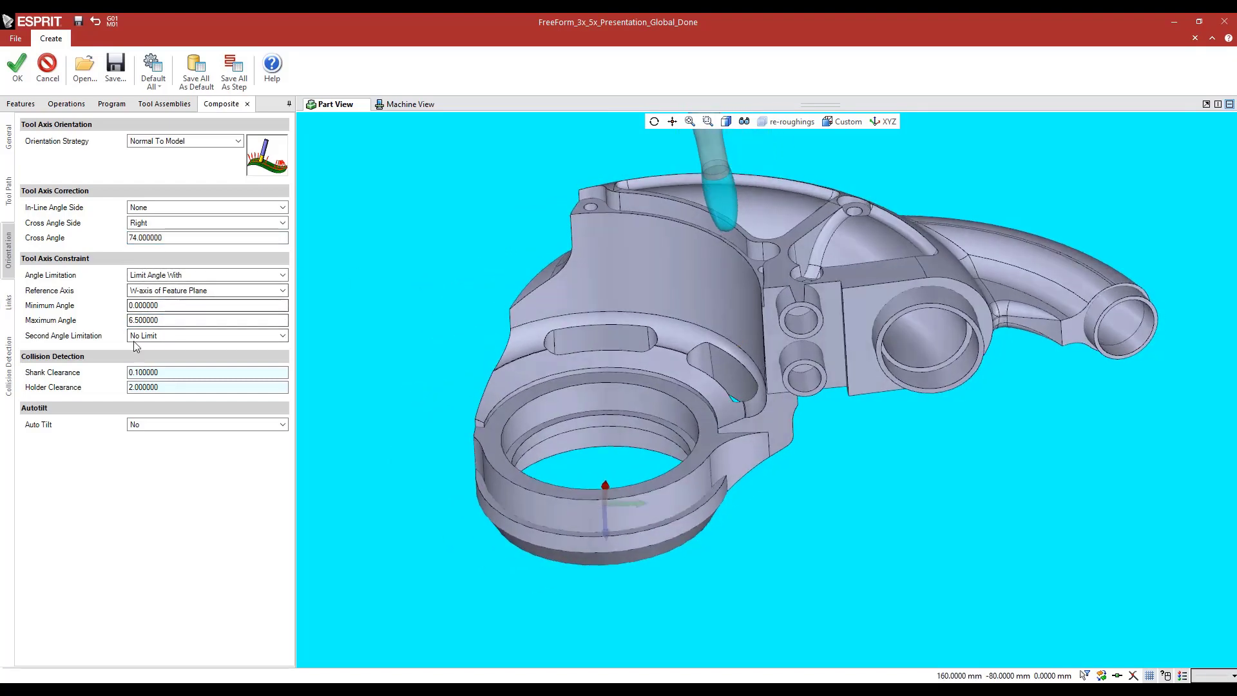
click(47, 66)
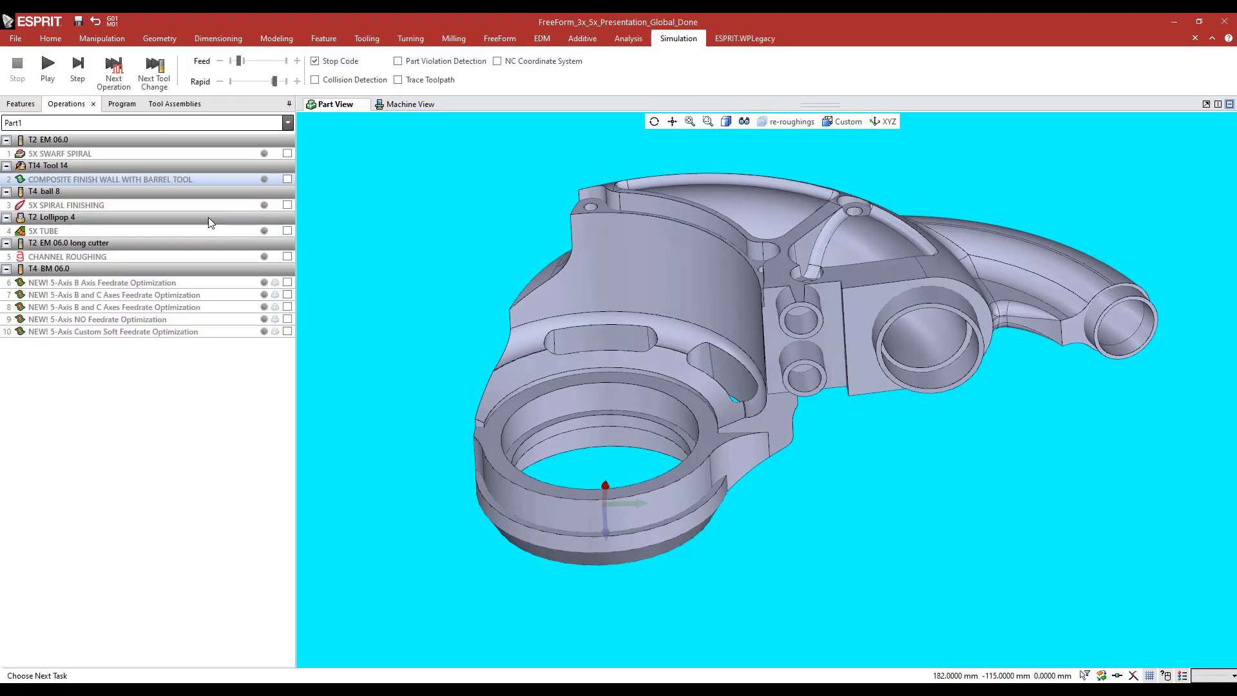
Display the COMPOSITE FINISH WALL WITH BARREL TOOL toolpath, inspect its passes along the curved wall, and hide it again
click(285, 180)
mouse_move(511, 236)
middle_down()
mouse_move(511, 257)
mouse_move(522, 253)
middle_up()
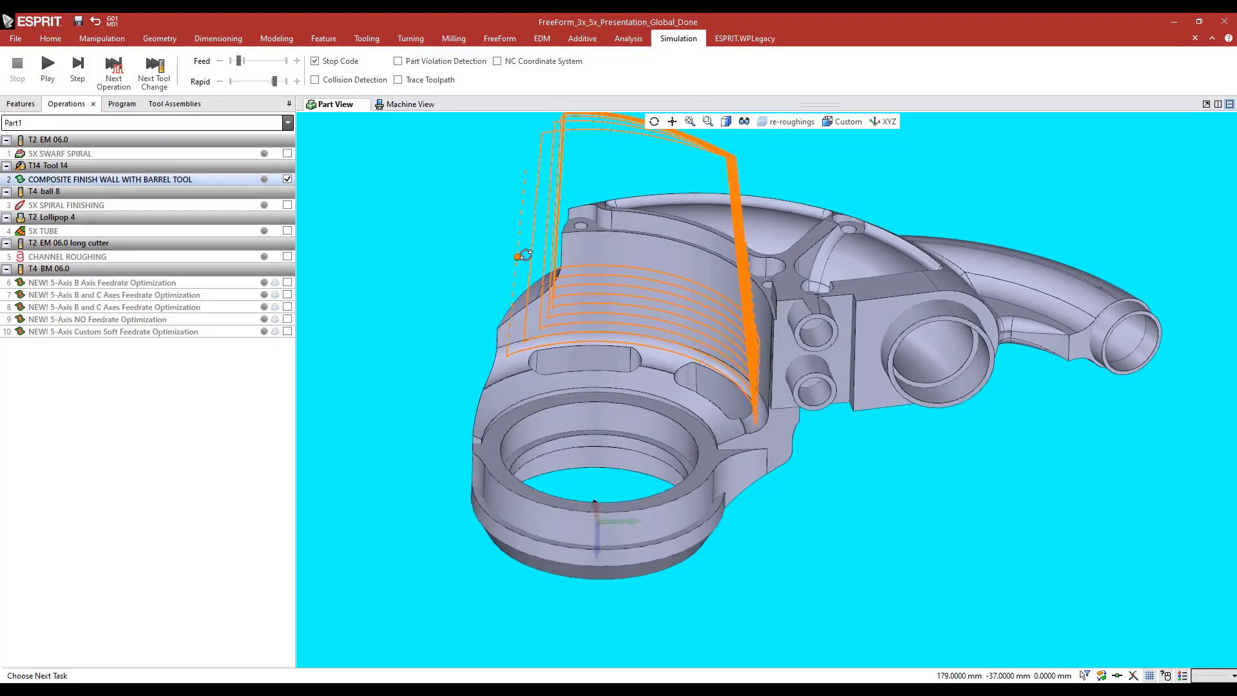
scroll(724, 323, up, 6)
scroll(724, 323, down, 3)
middle_drag(567, 309, 616, 318)
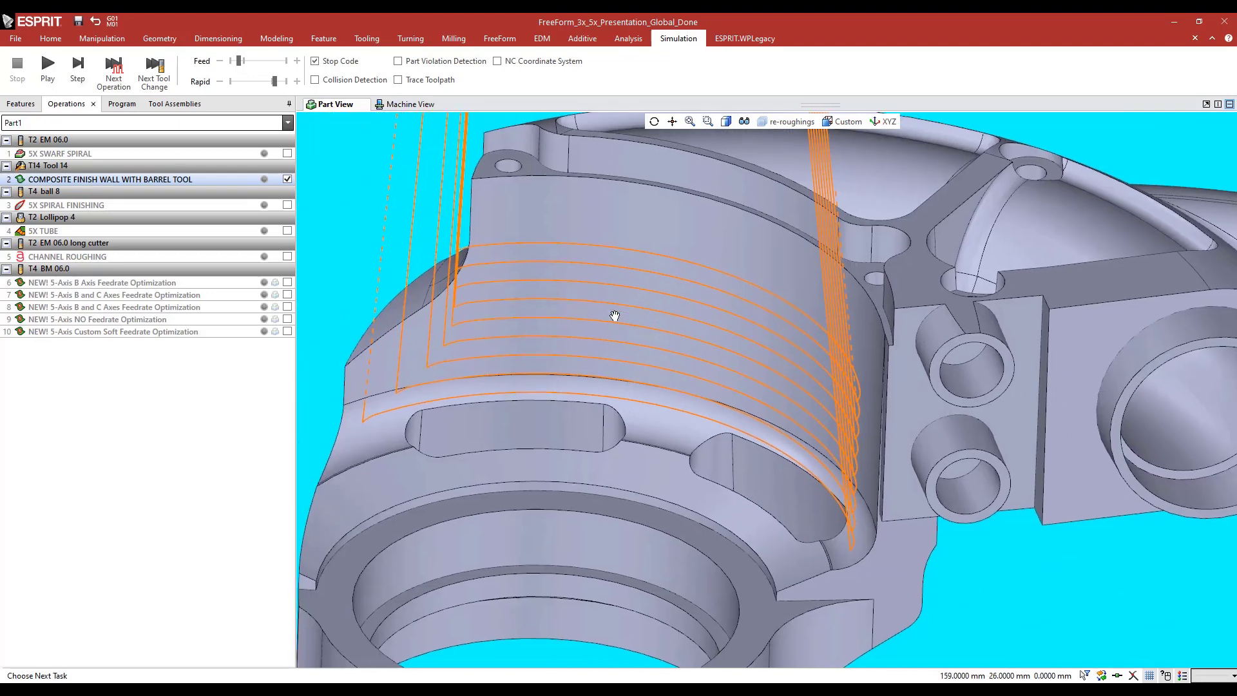
click(287, 179)
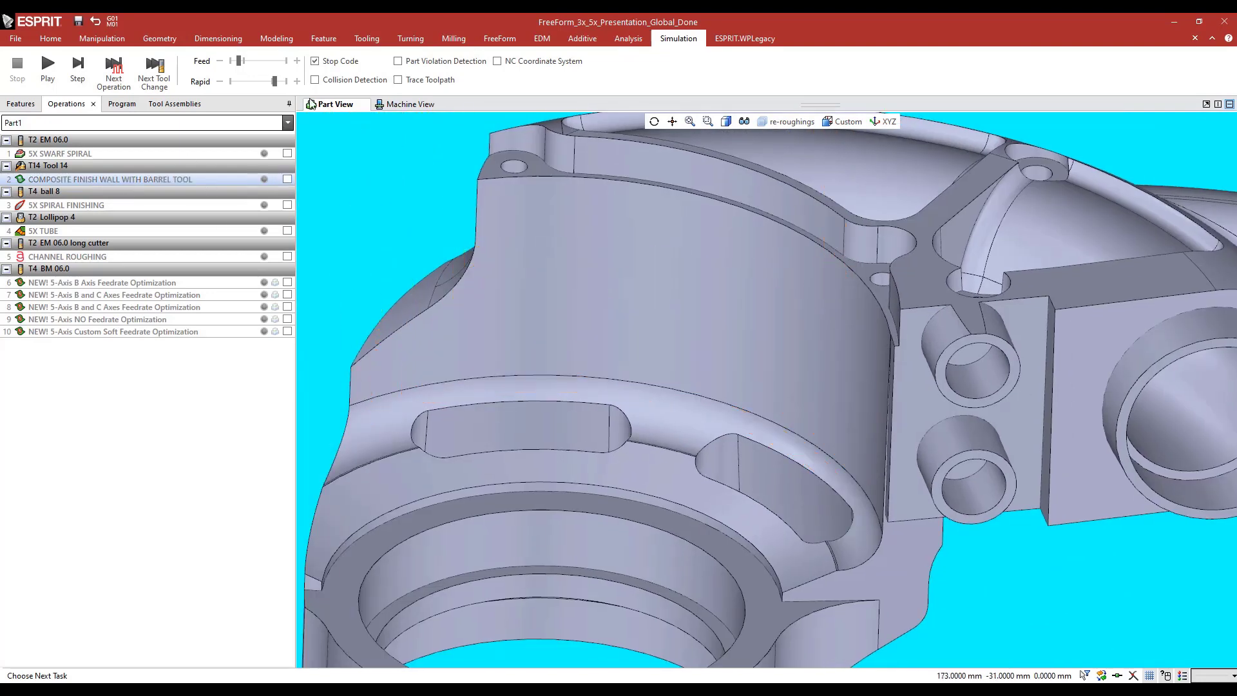
Play the composite wall toolpath in Toolpath Analysis, pause to inspect the barrel tool against the wall, and close the analysis
click(615, 39)
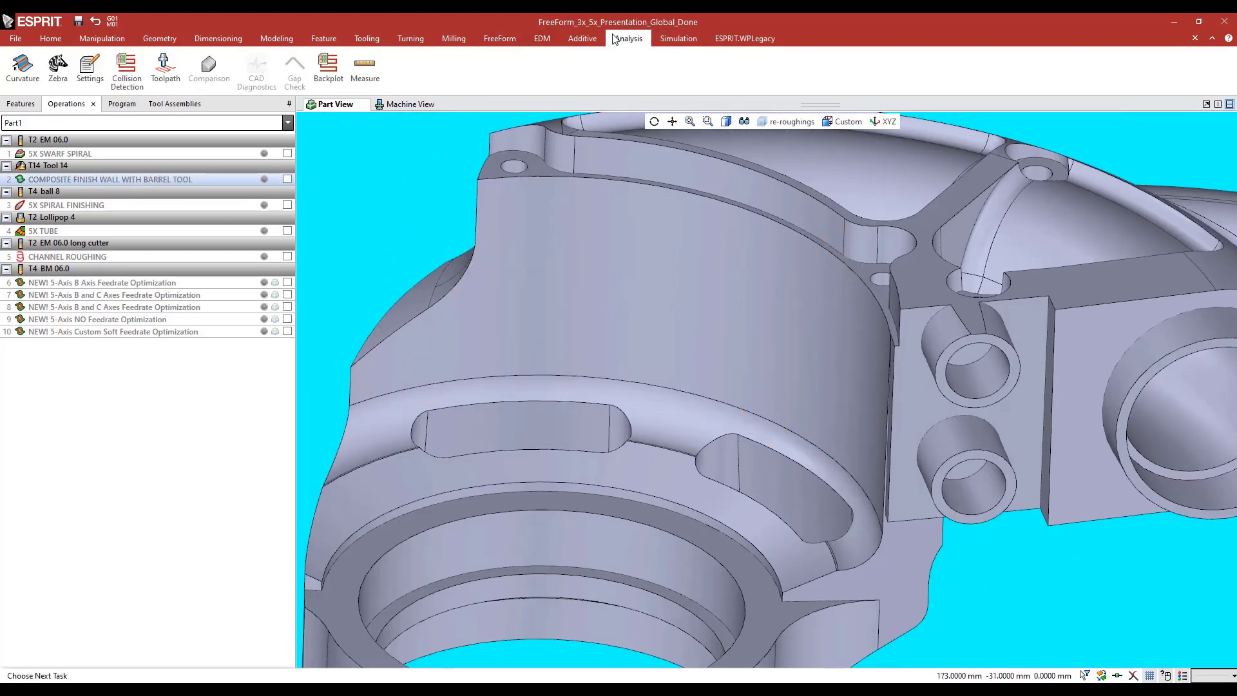
click(166, 68)
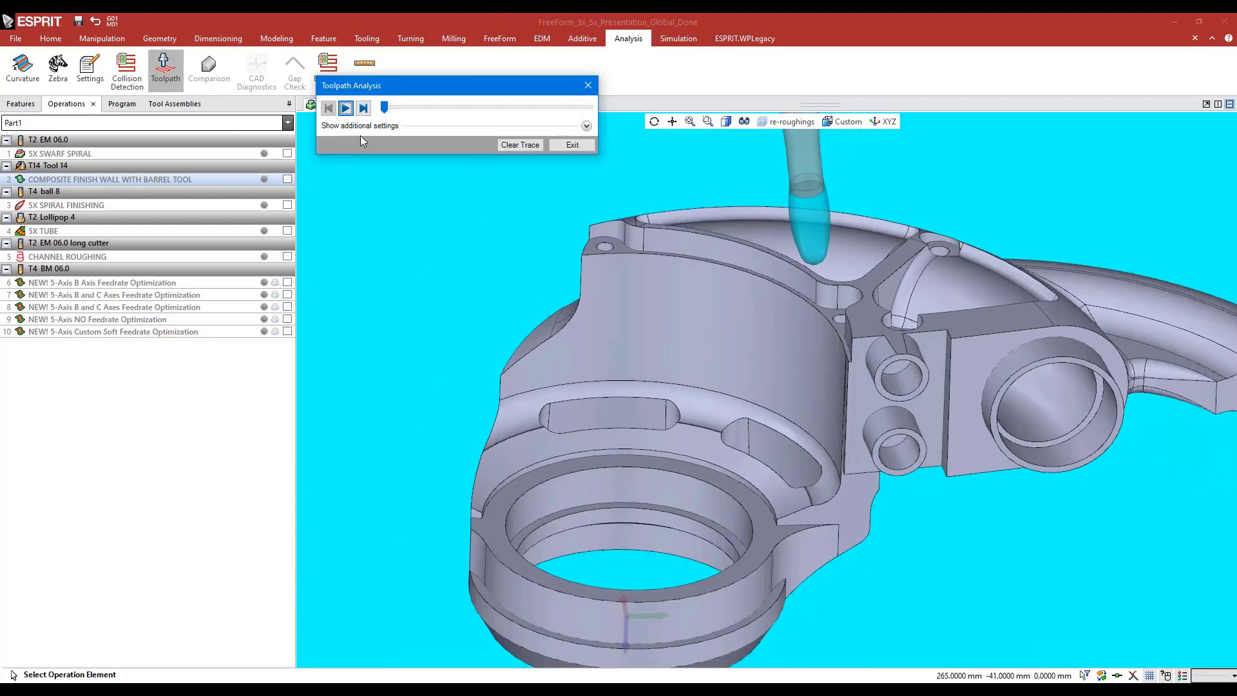
click(346, 109)
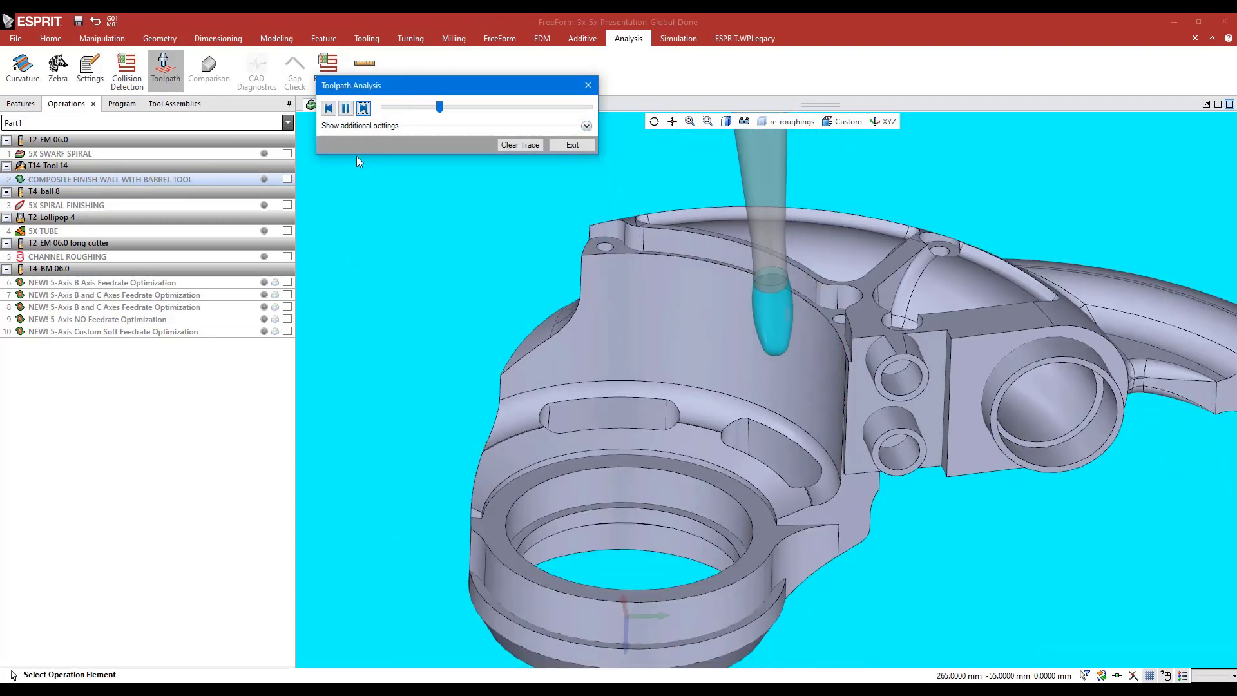
click(346, 109)
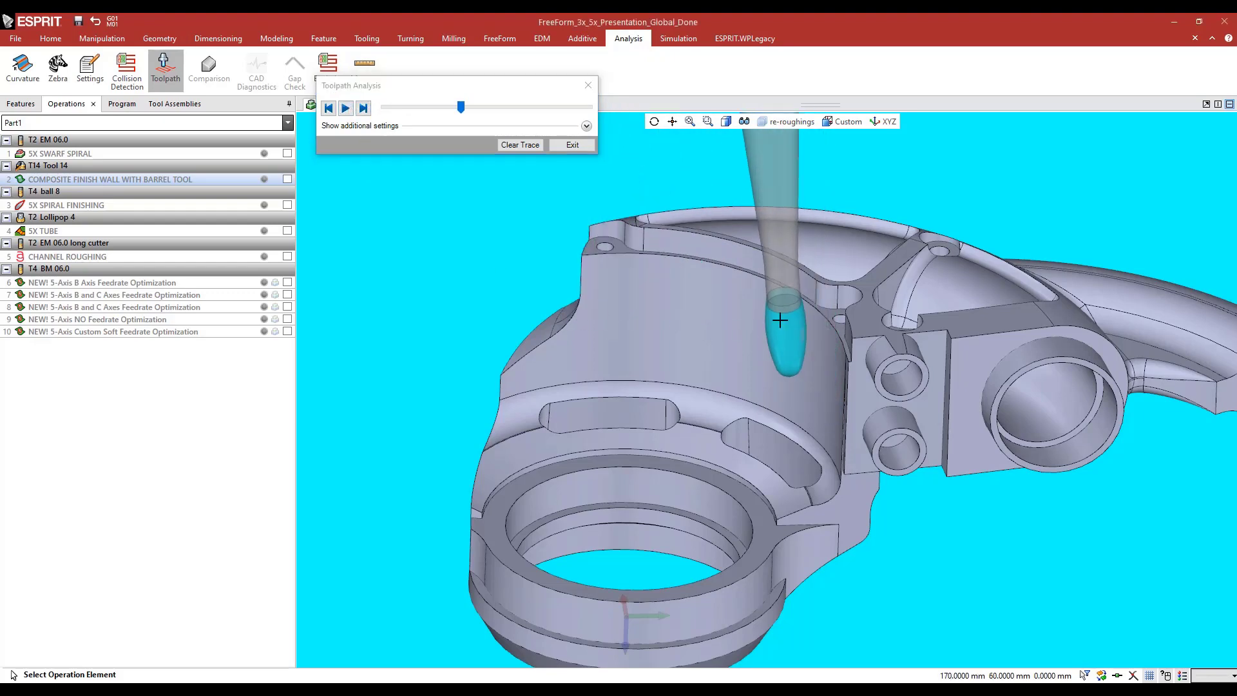
mouse_move(780, 319)
middle_down()
mouse_move(778, 308)
mouse_move(765, 336)
mouse_move(792, 323)
mouse_move(776, 330)
middle_up()
scroll(779, 308, up, 6)
scroll(790, 323, down, 5)
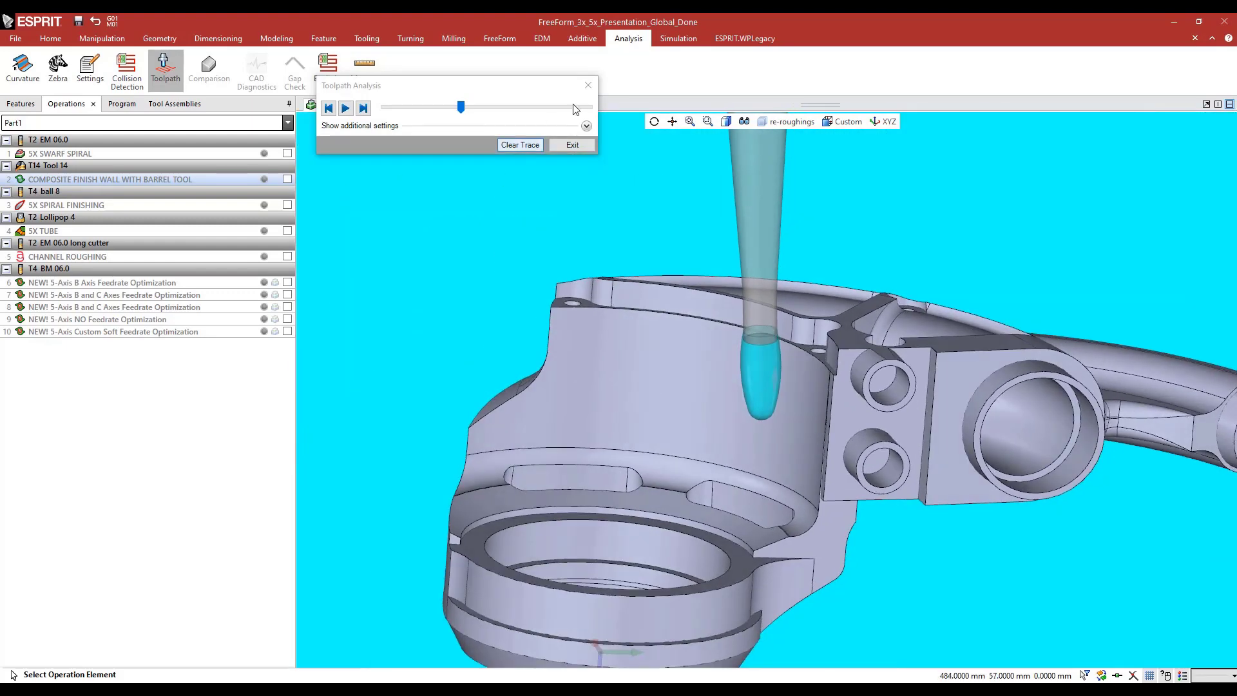
click(588, 85)
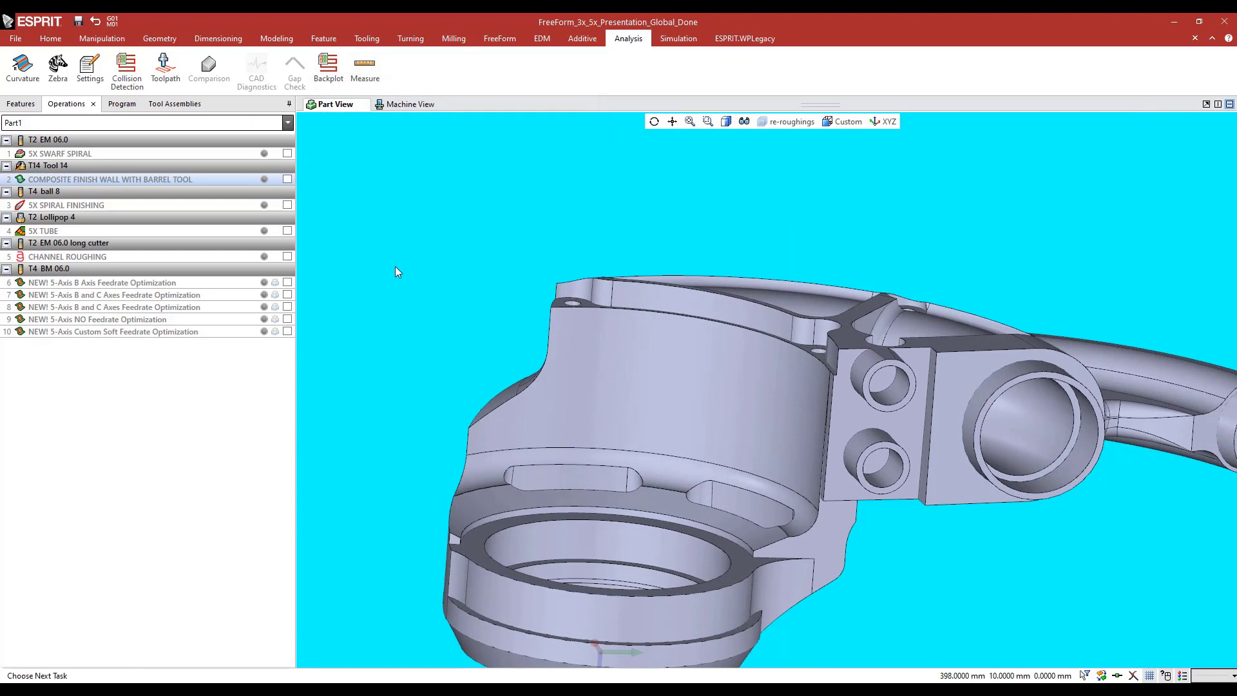
Run the machine simulation of the composite barrel-tool operation and make the workpiece translucent
click(122, 105)
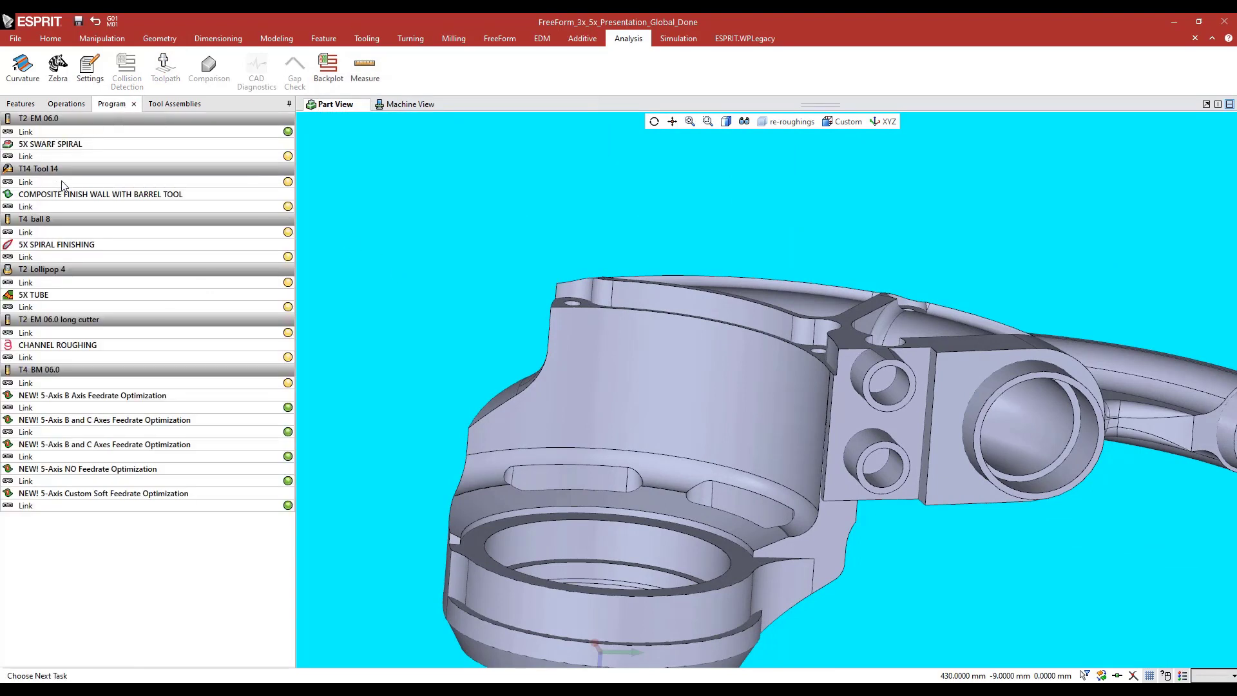
click(673, 40)
click(48, 64)
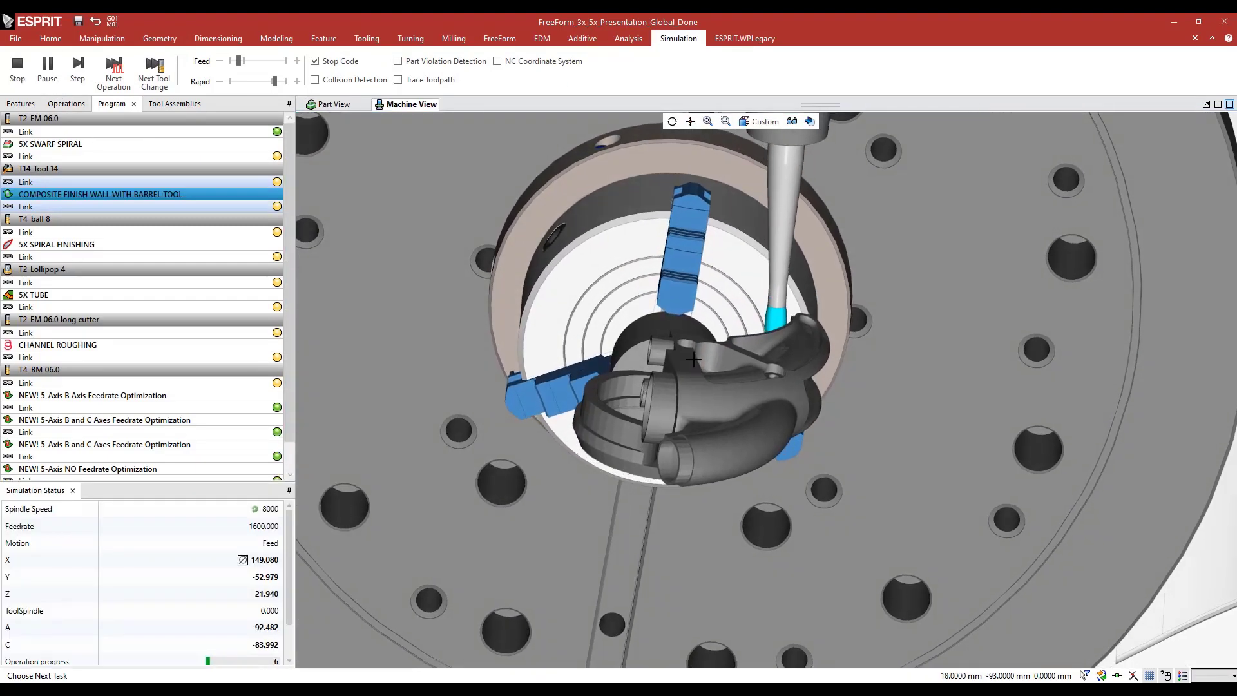
click(810, 121)
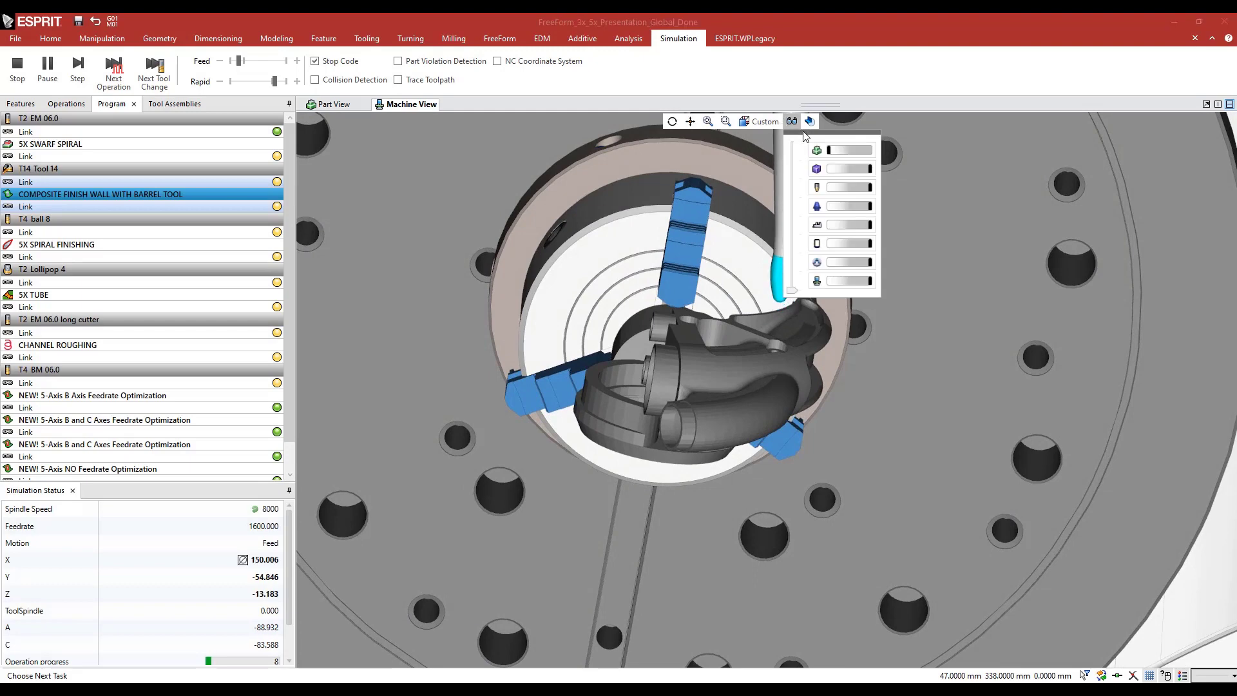
drag(870, 168, 844, 169)
Examine the barrel tool's contact with the curved wall from several viewpoints while the machine simulation runs
scroll(696, 384, up, 5)
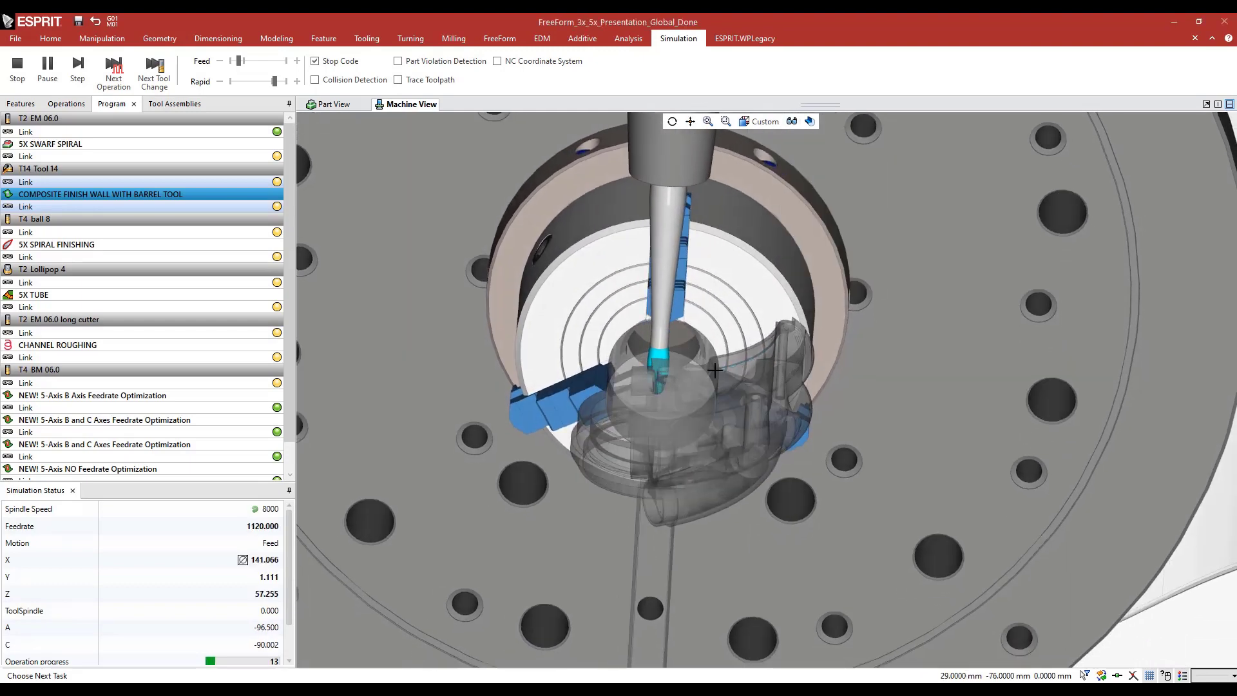
scroll(716, 371, up, 4)
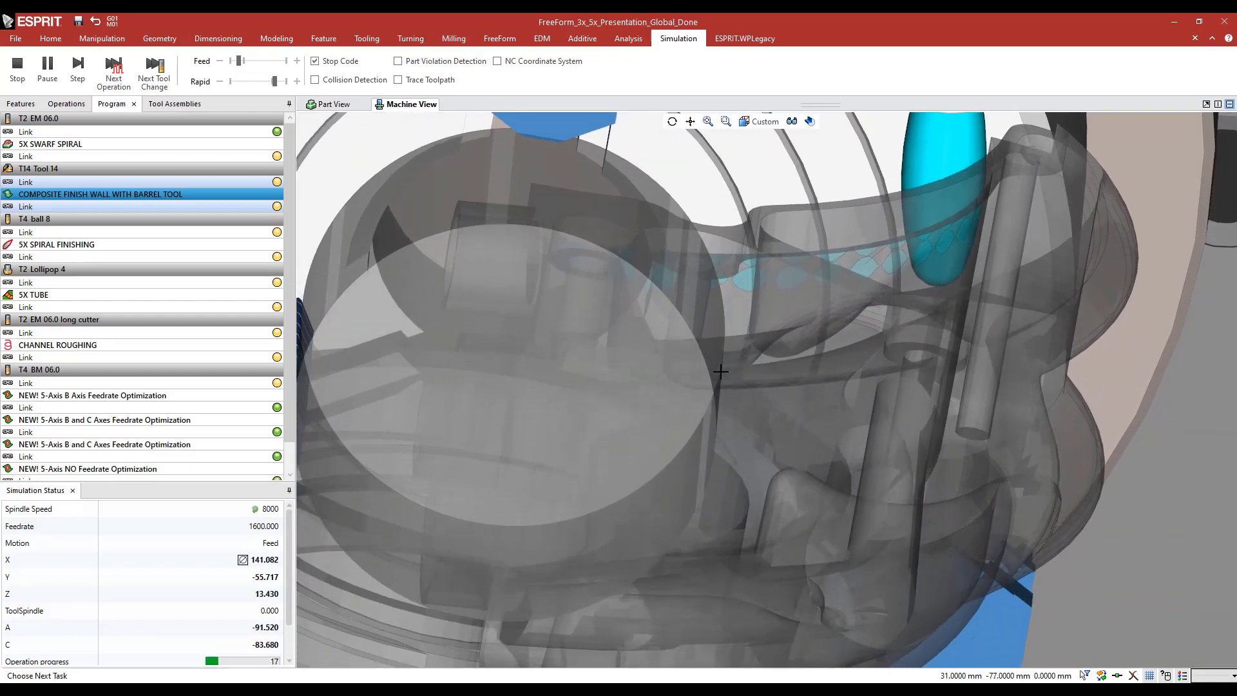
scroll(720, 371, down, 8)
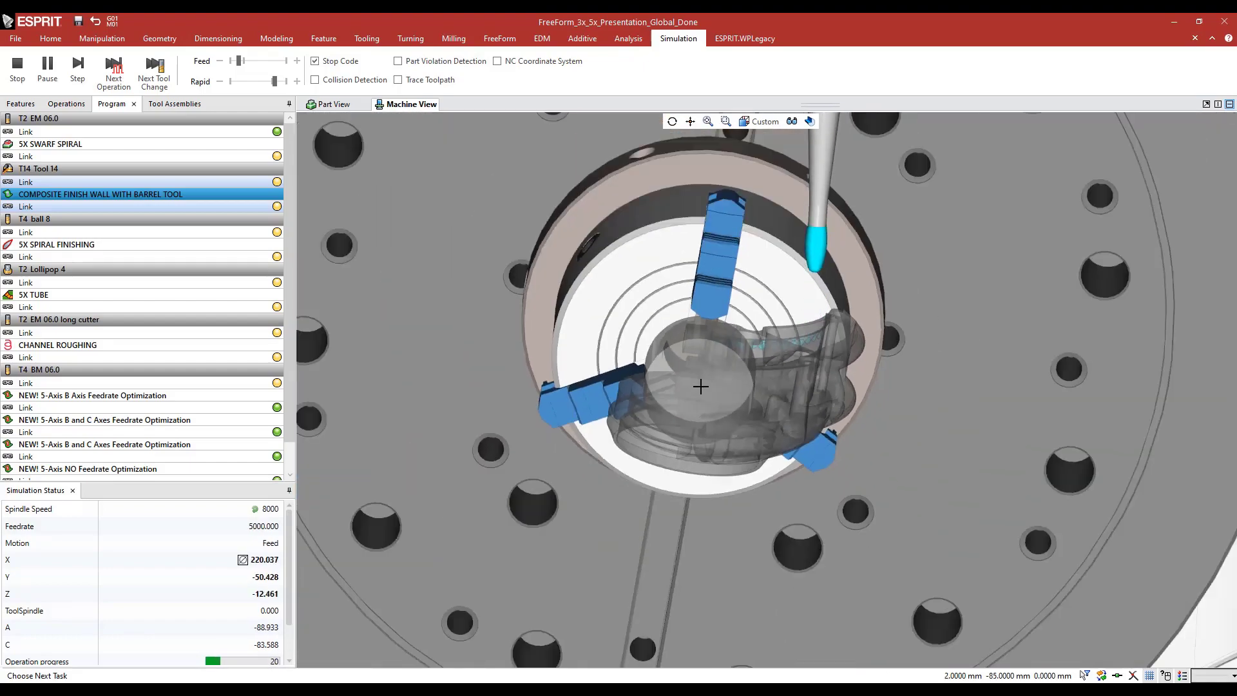
middle_drag(672, 377, 681, 382)
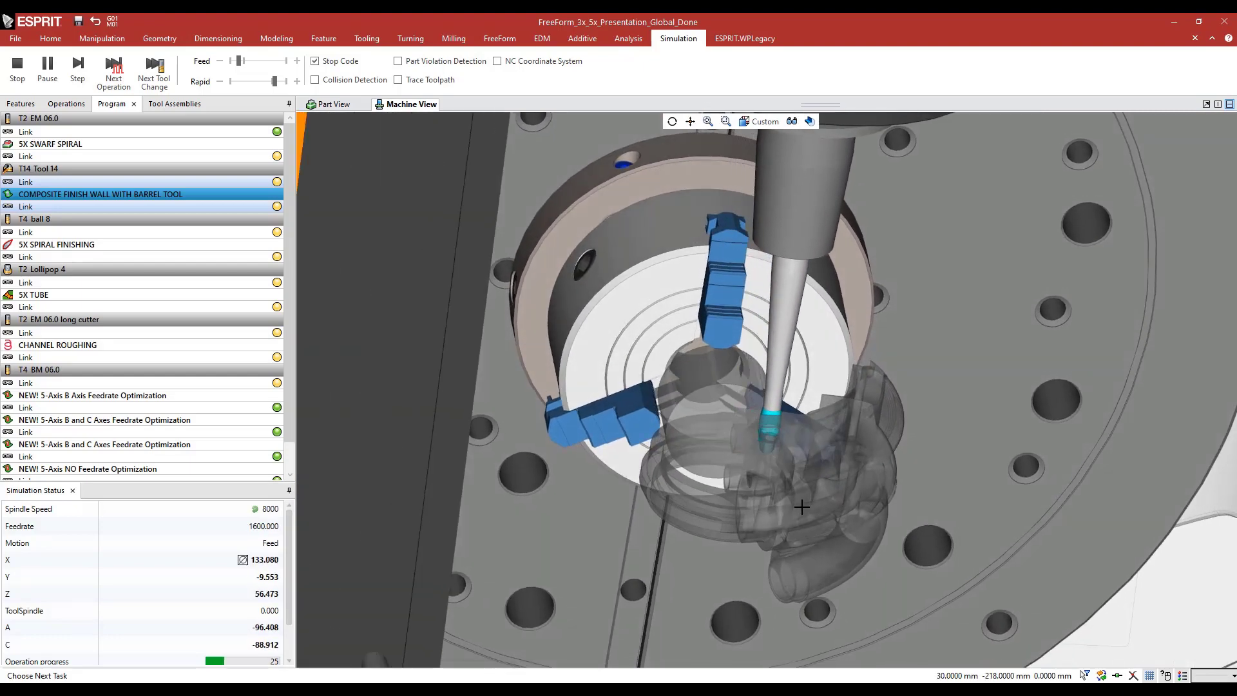
scroll(802, 507, up, 5)
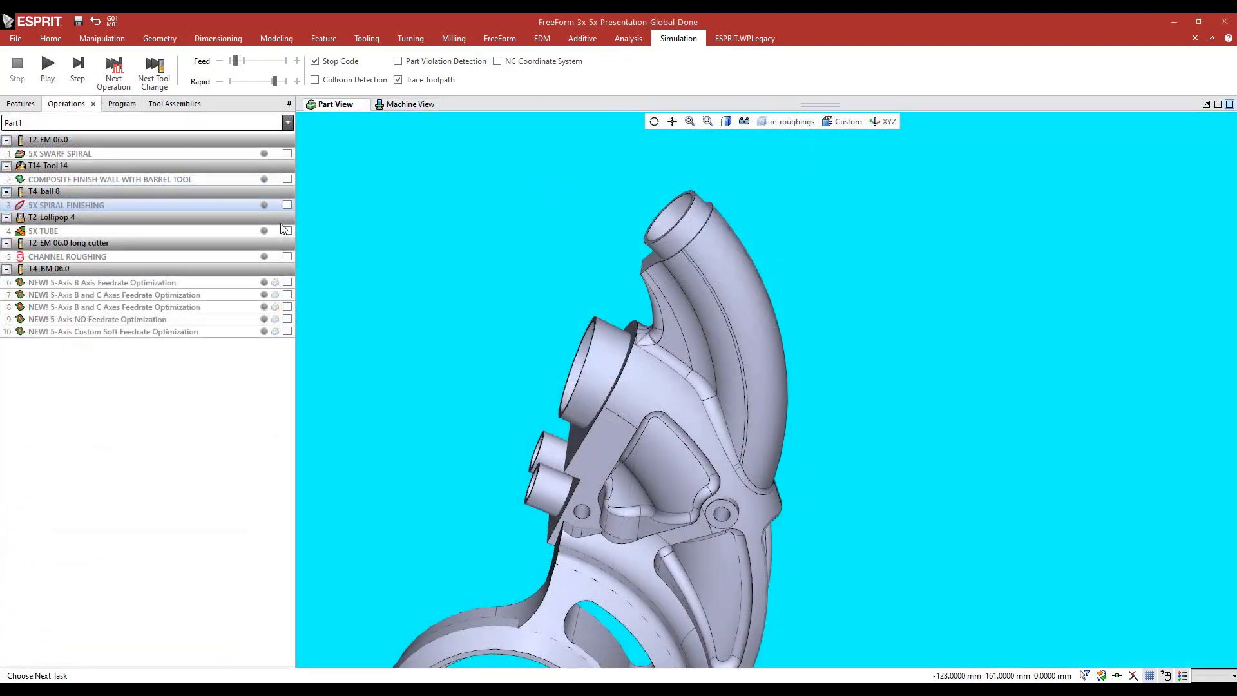
Inspect the 5X SPIRAL FINISHING toolpath around the curved tube and hide it
mouse_move(523, 312)
middle_down()
mouse_move(638, 309)
mouse_move(524, 310)
mouse_move(538, 269)
mouse_move(533, 300)
middle_up()
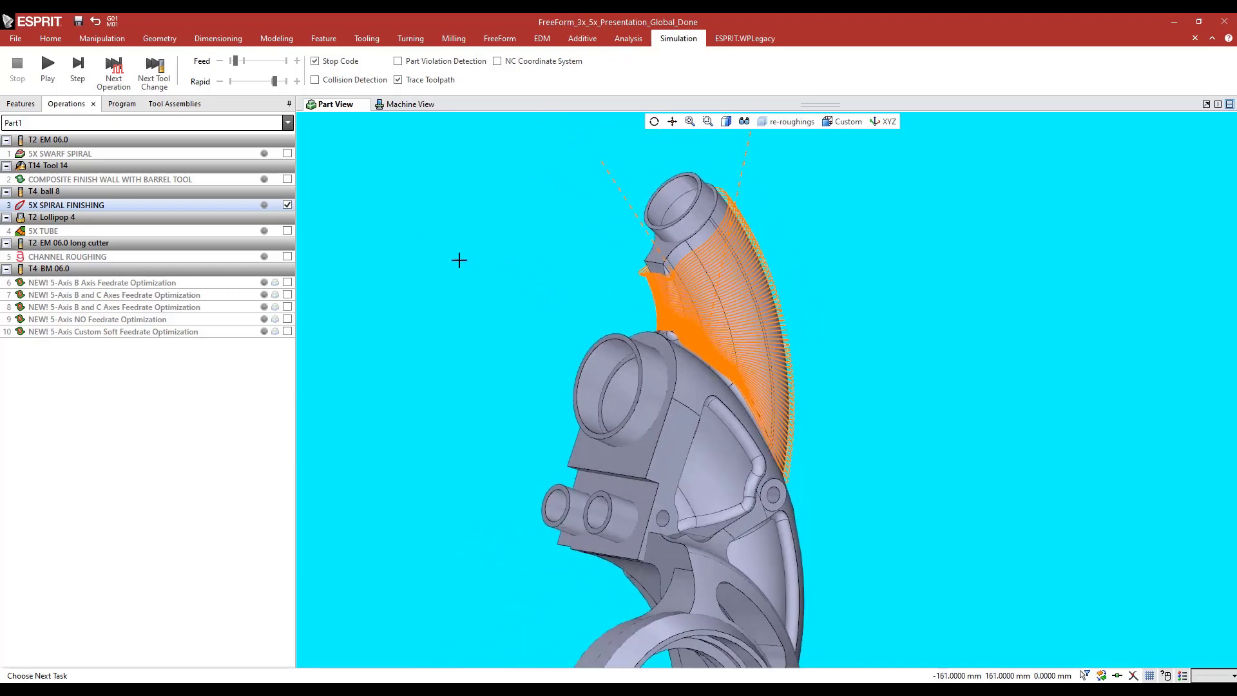
click(287, 205)
Review 1 FreeForm, highlighting its part faces on the curved tube and its check solid, and leave the feature without changes
click(21, 104)
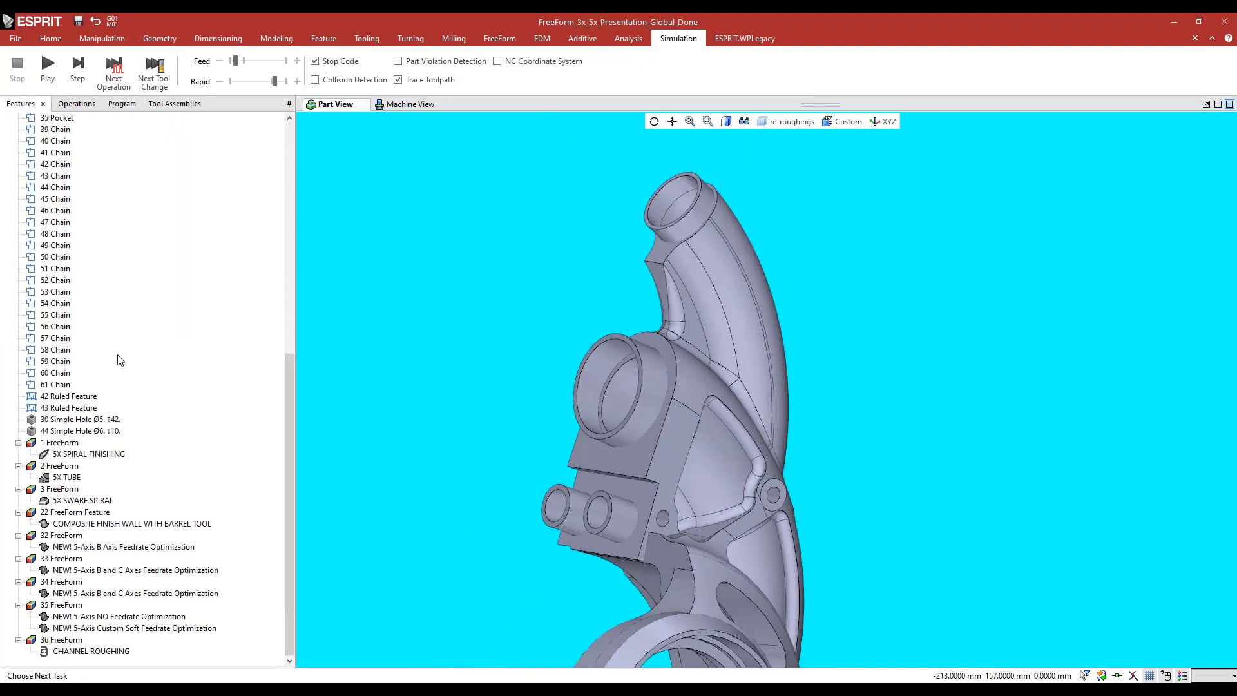
click(57, 444)
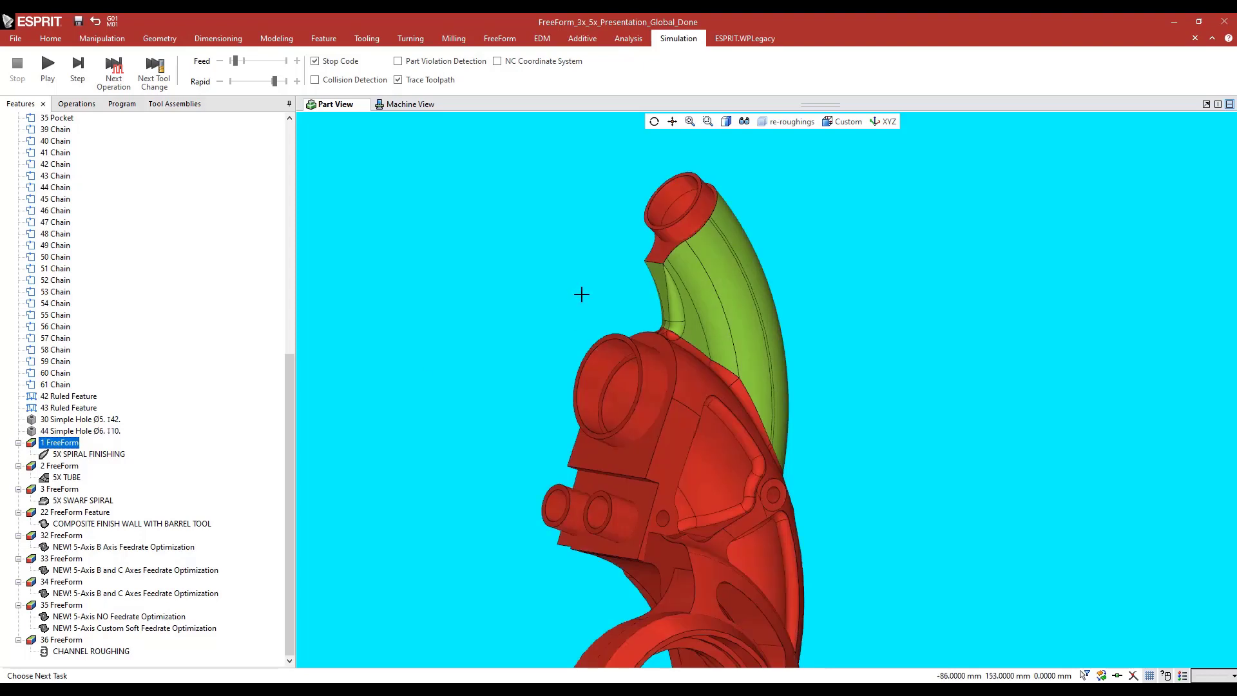
double_click(58, 444)
click(45, 300)
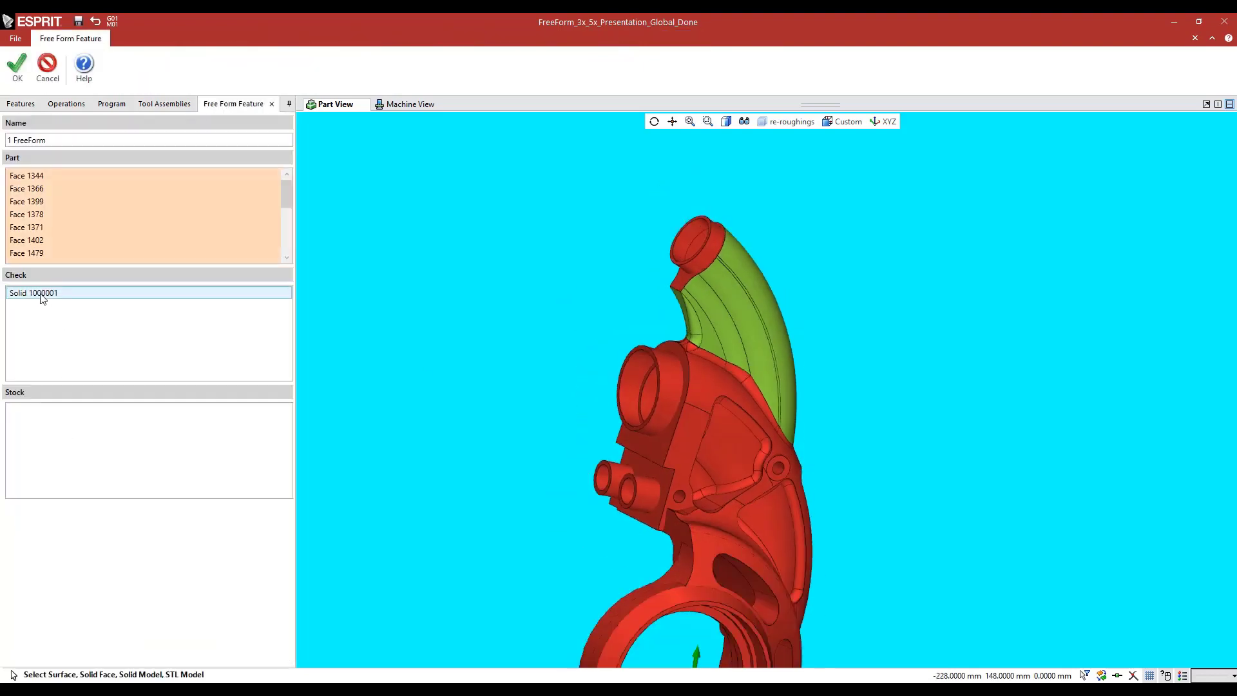
middle_drag(596, 296, 625, 267)
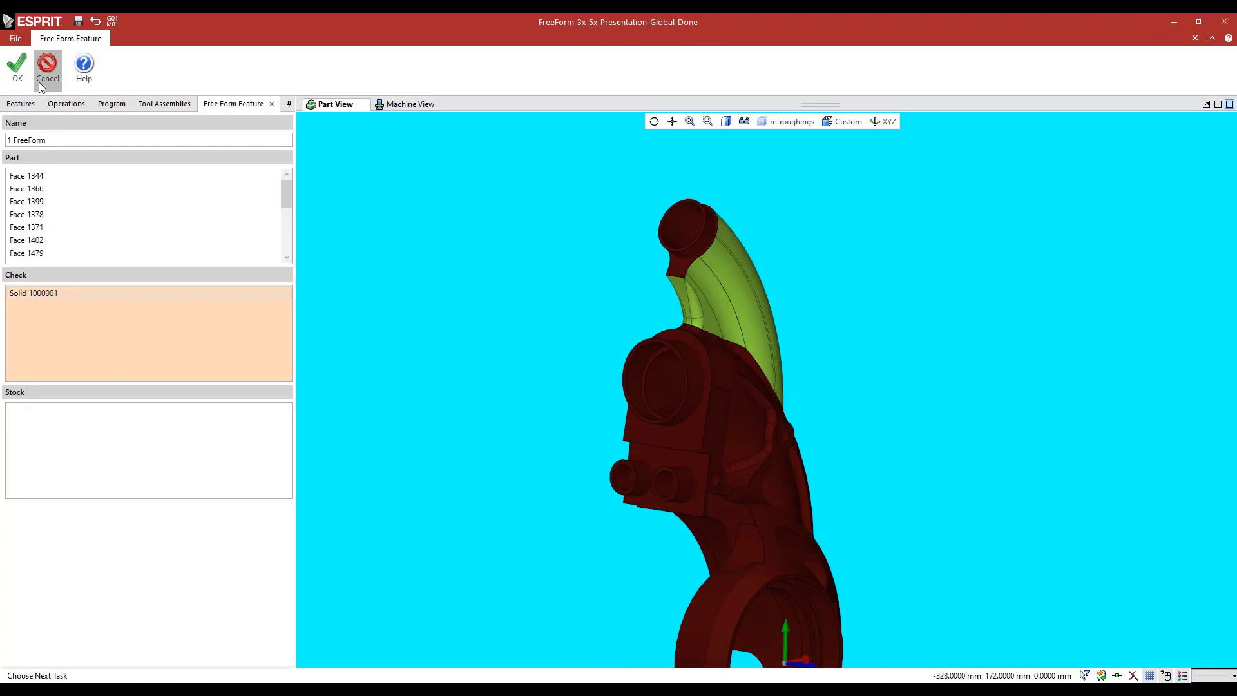
click(47, 64)
Open the 5X SPIRAL FINISHING operation and review its general and toolpath settings alongside the tool and curved tube
click(66, 103)
double_click(75, 204)
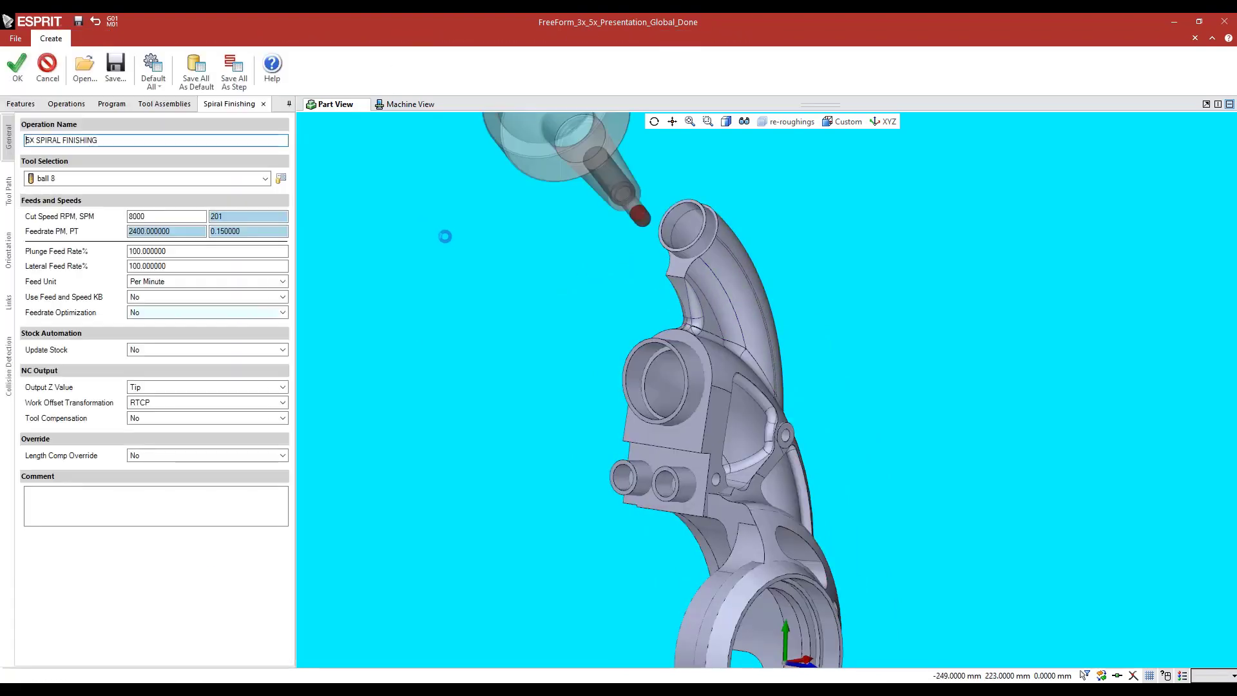
mouse_move(487, 329)
middle_down()
mouse_move(500, 375)
mouse_move(495, 346)
middle_up()
click(4, 193)
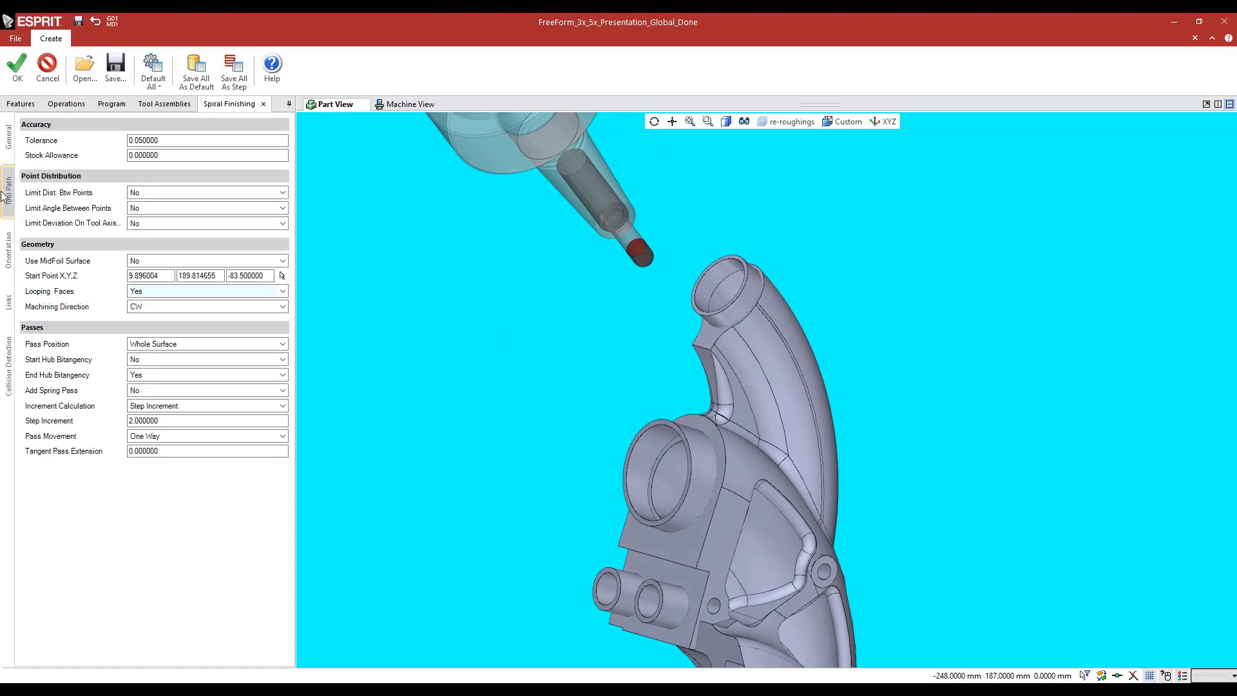
scroll(702, 337, up, 4)
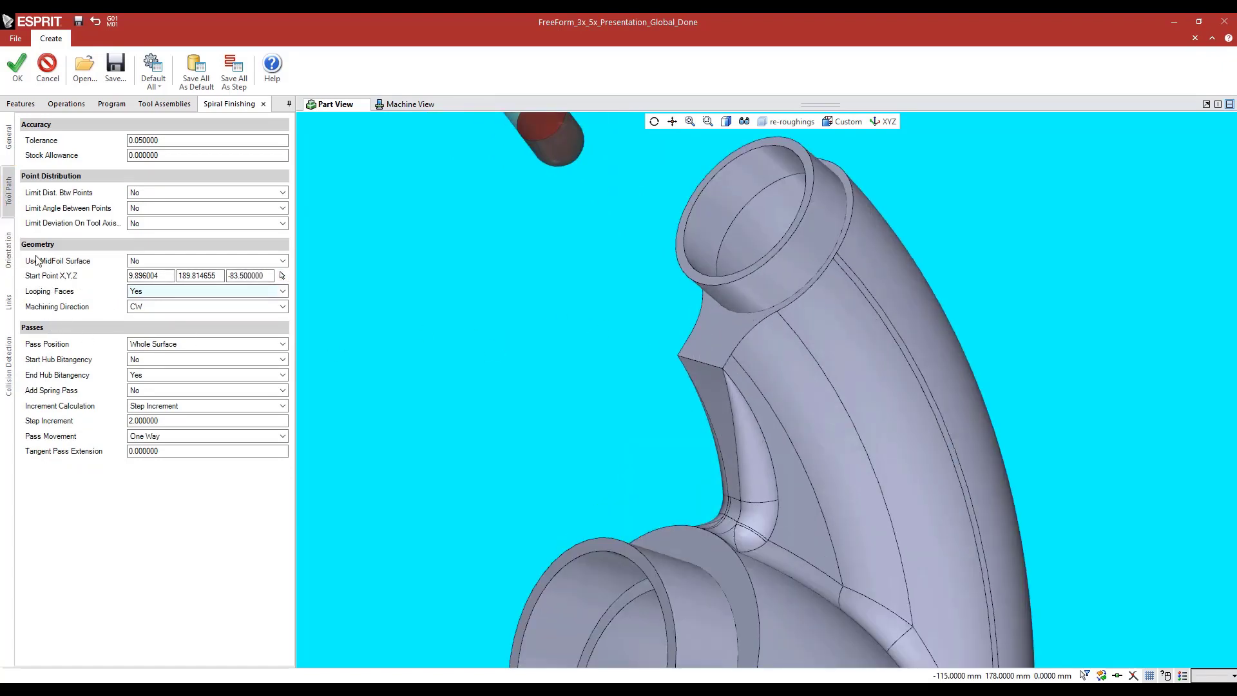
Review the spiral toolpath's start point on the tube's rim and the Looping Faces choices, keeping Yes
click(282, 275)
middle_drag(615, 378, 665, 378)
middle_drag(553, 242, 578, 222)
scroll(612, 249, up, 5)
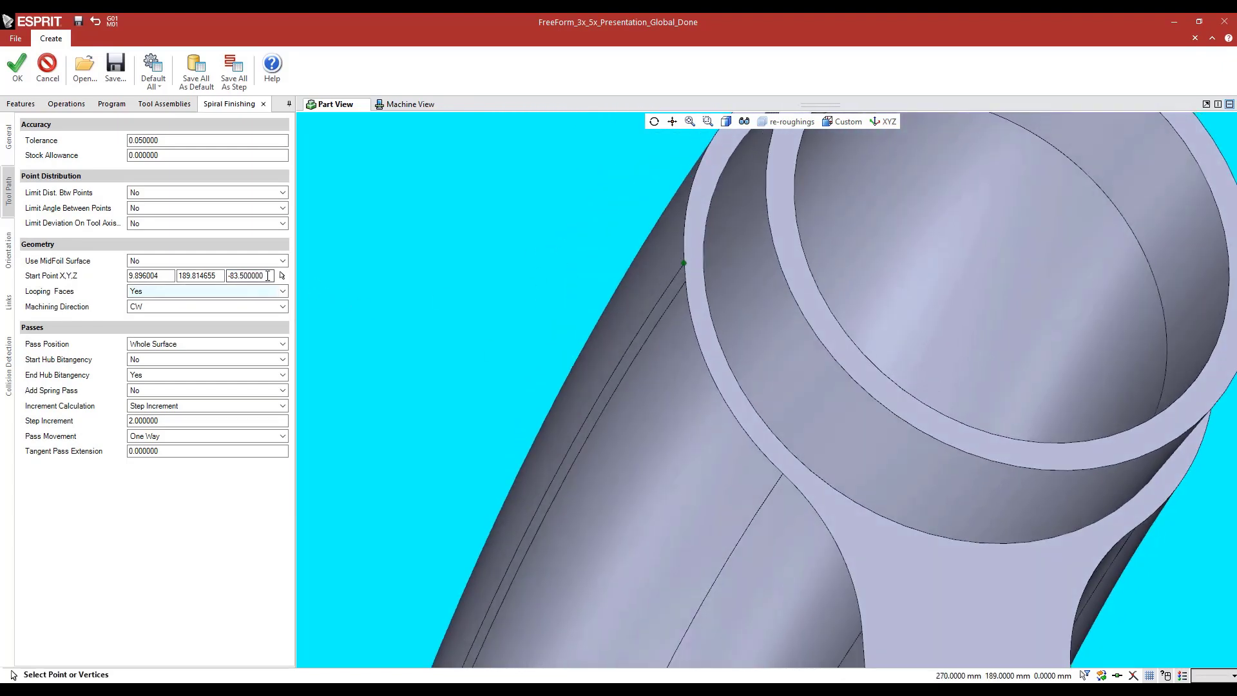
scroll(485, 381, down, 3)
ctrl+middle_drag(608, 420, 520, 341)
click(155, 291)
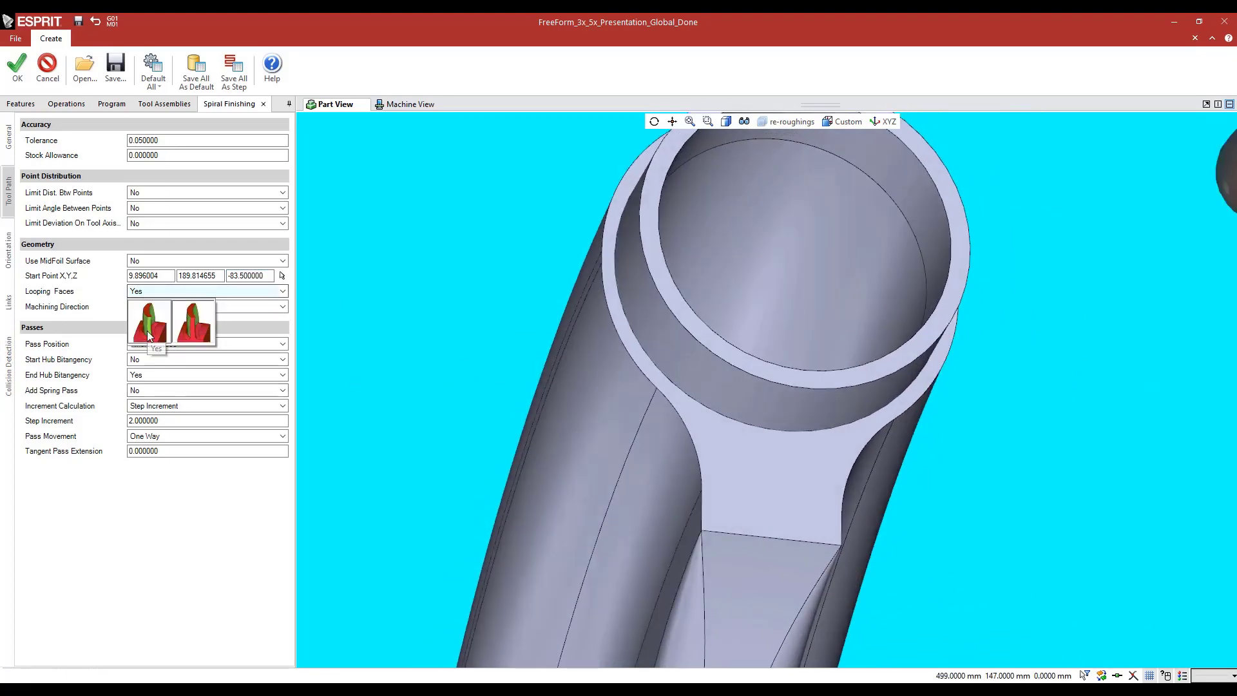
click(46, 296)
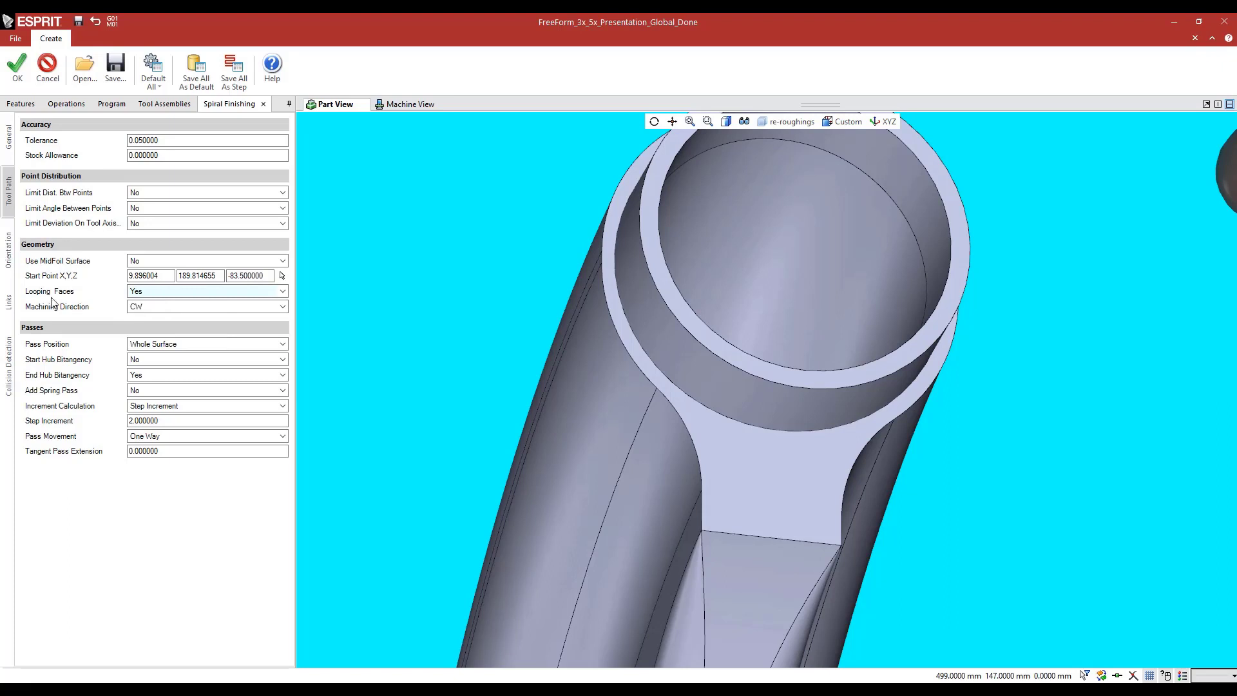
Review the spiral operation's step increment, increment calculation and pass movement choices, keeping Step Increment and One Way
click(74, 423)
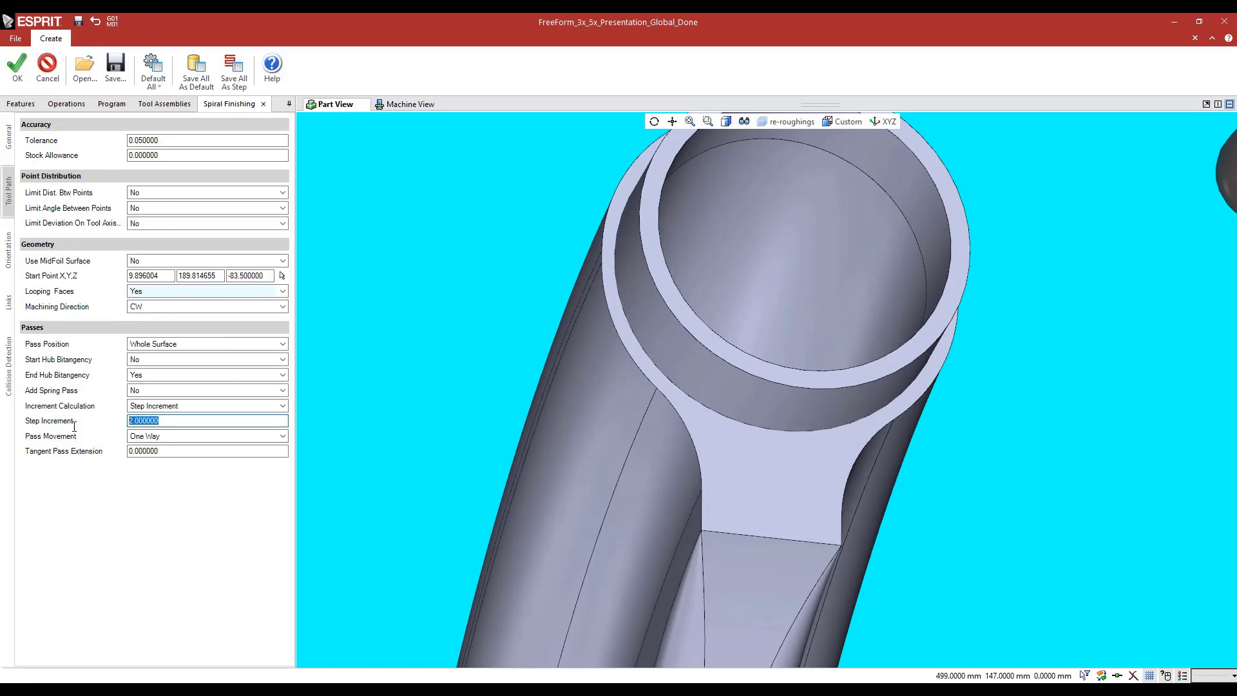
click(145, 406)
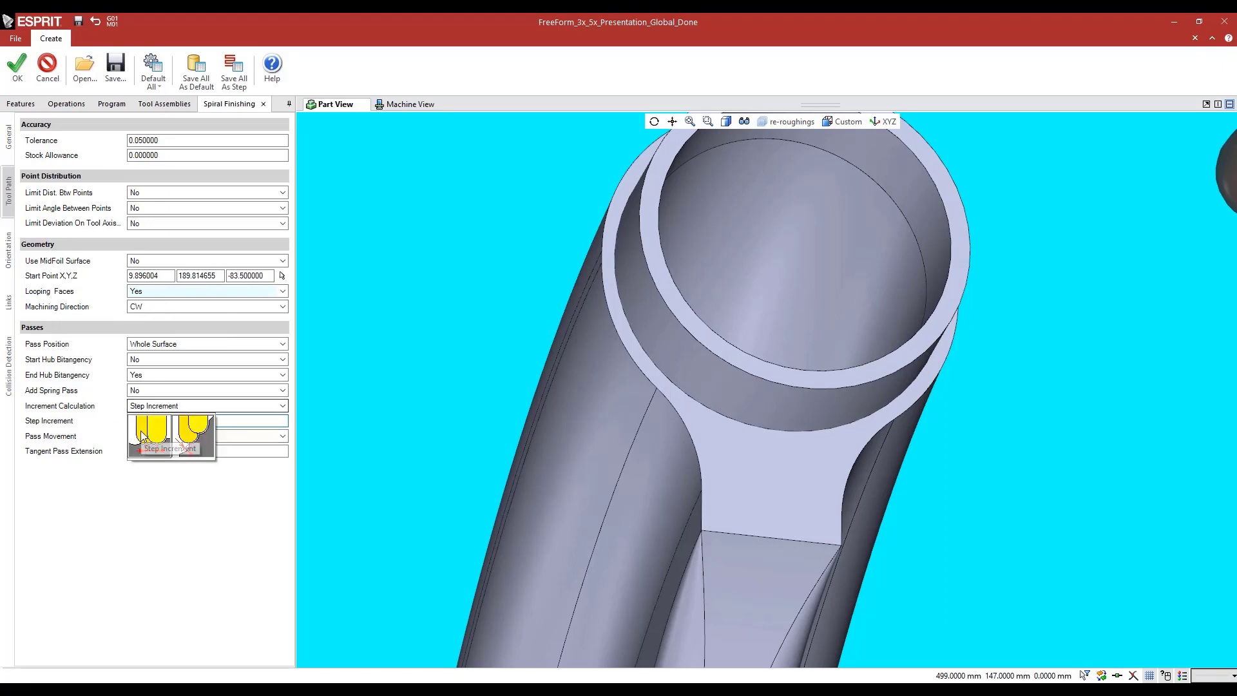
click(83, 402)
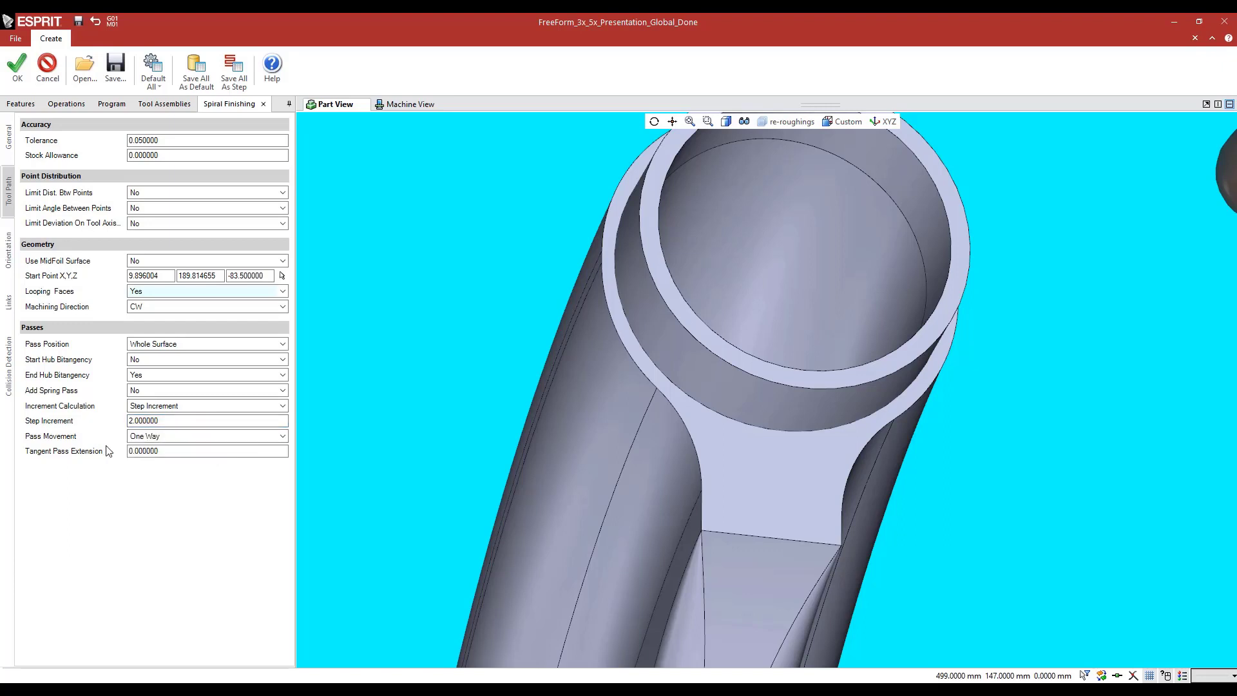
click(155, 438)
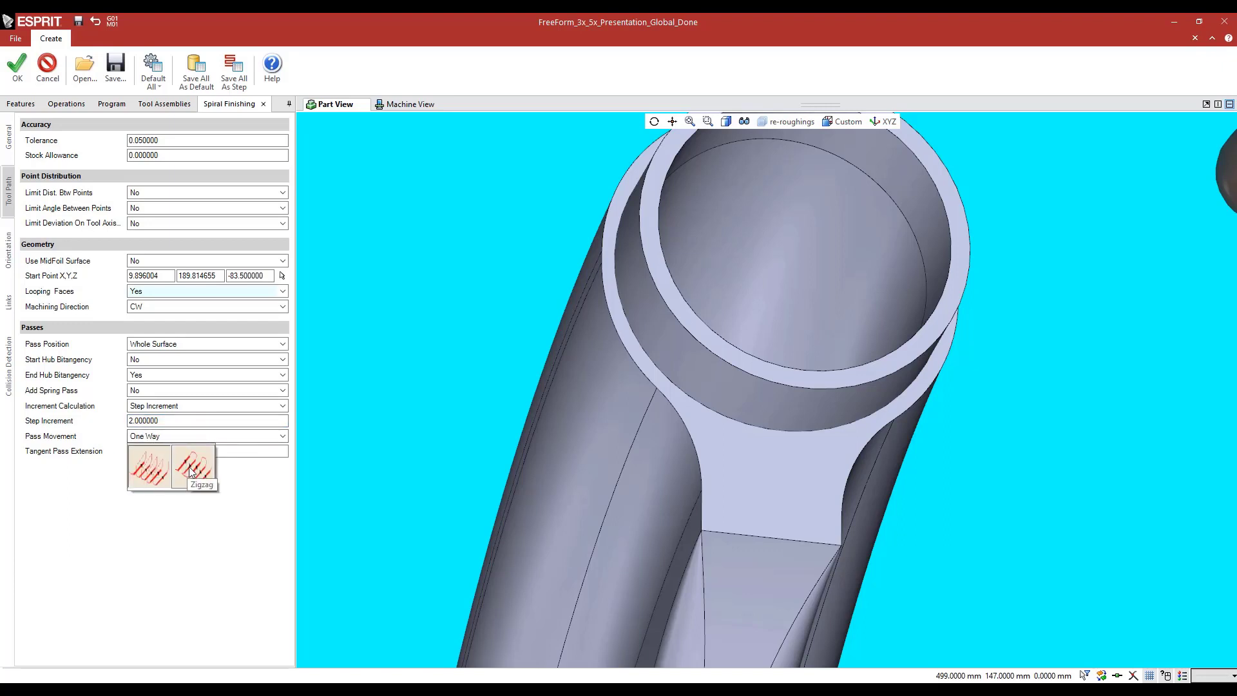
click(70, 412)
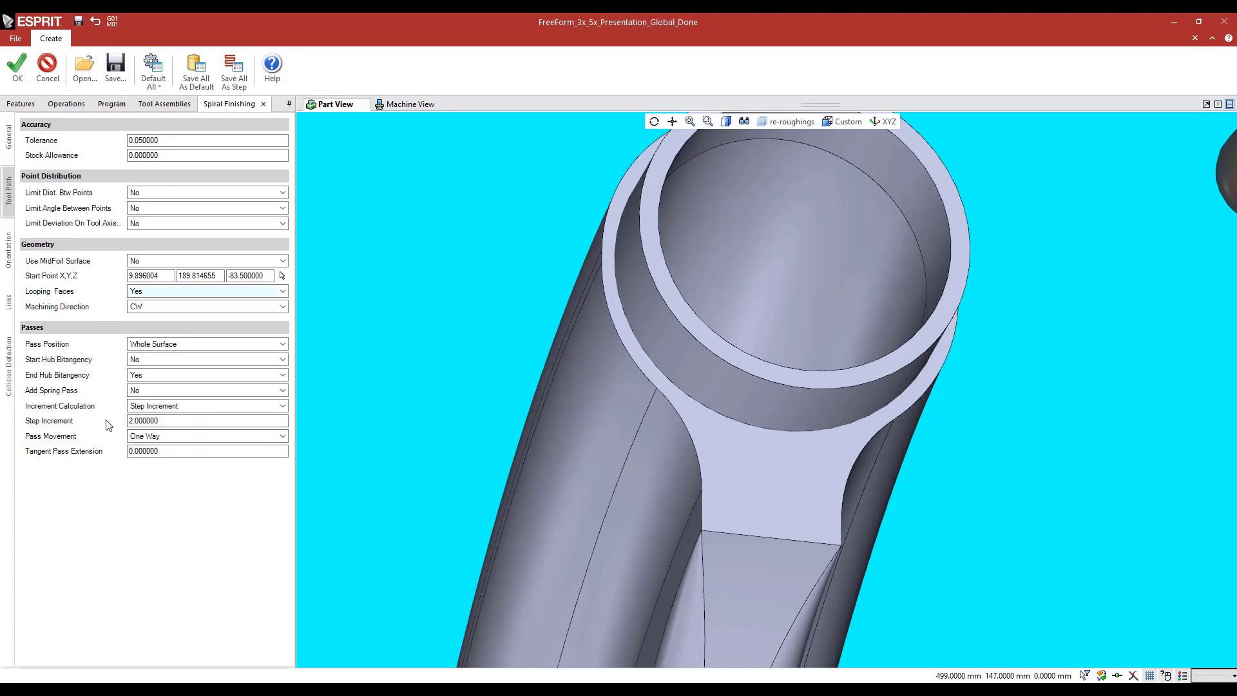
Review the spiral operation's tool orientation settings and its Reference Direction choices, keeping Part Surface Parametric Curves
click(9, 250)
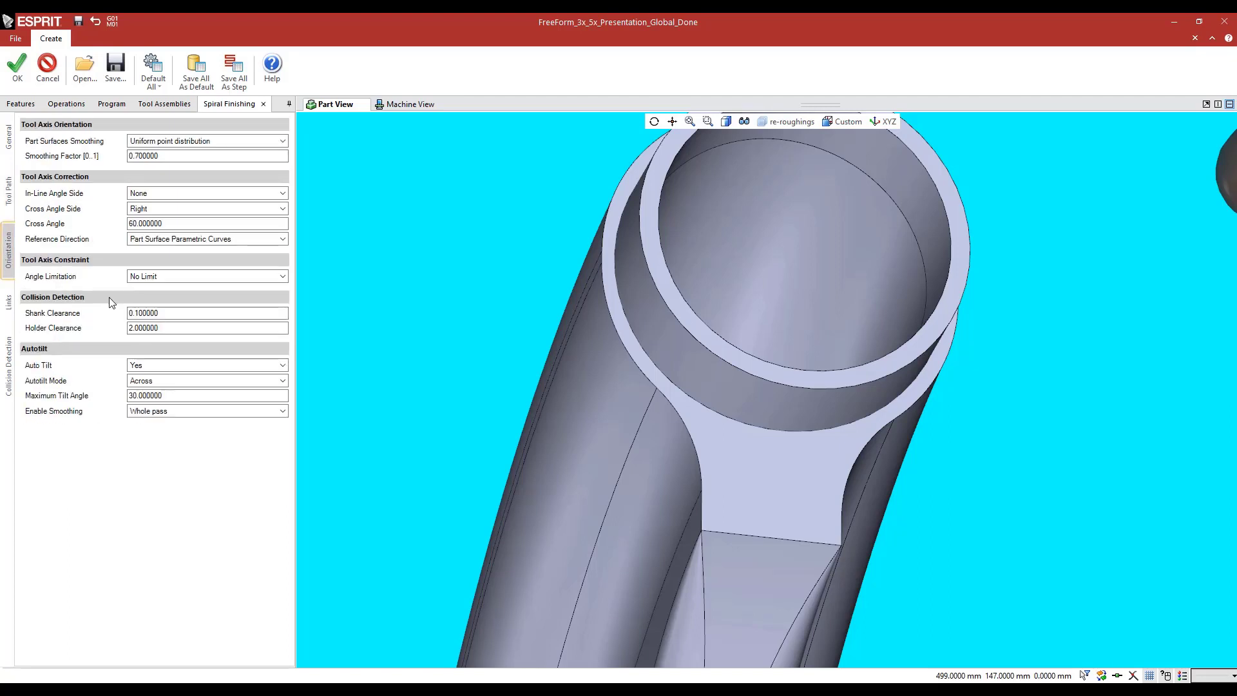
scroll(522, 261, down, 3)
middle_drag(514, 263, 515, 263)
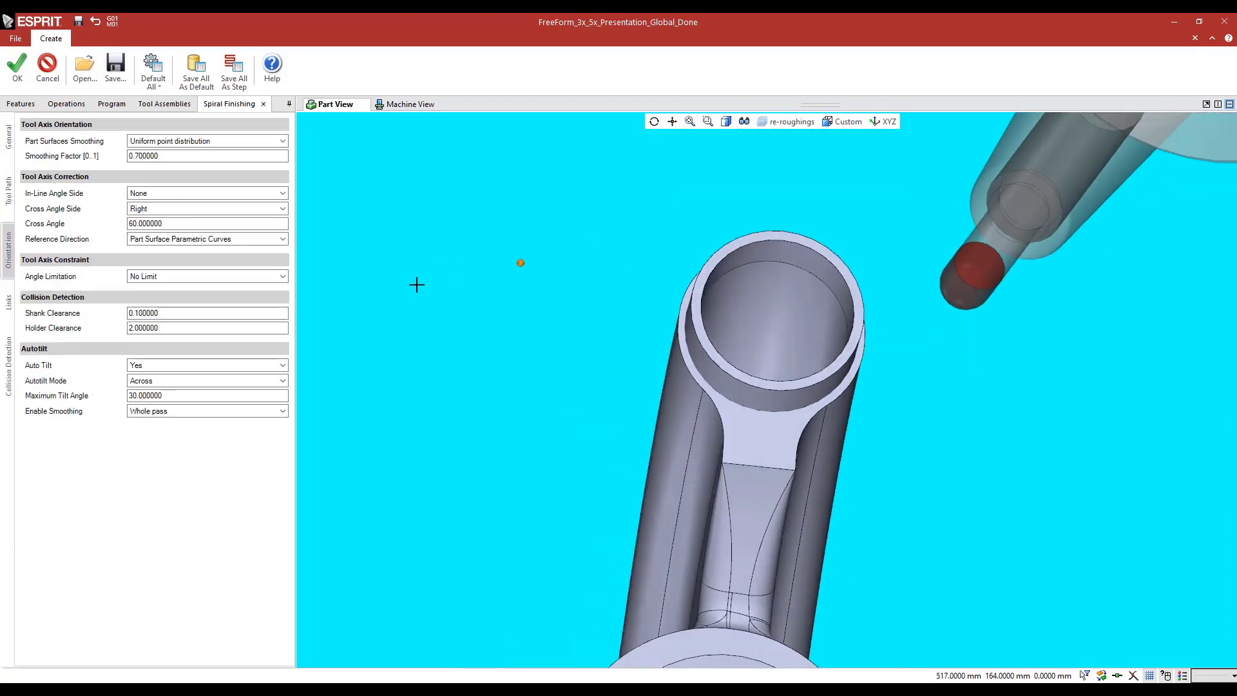
click(177, 239)
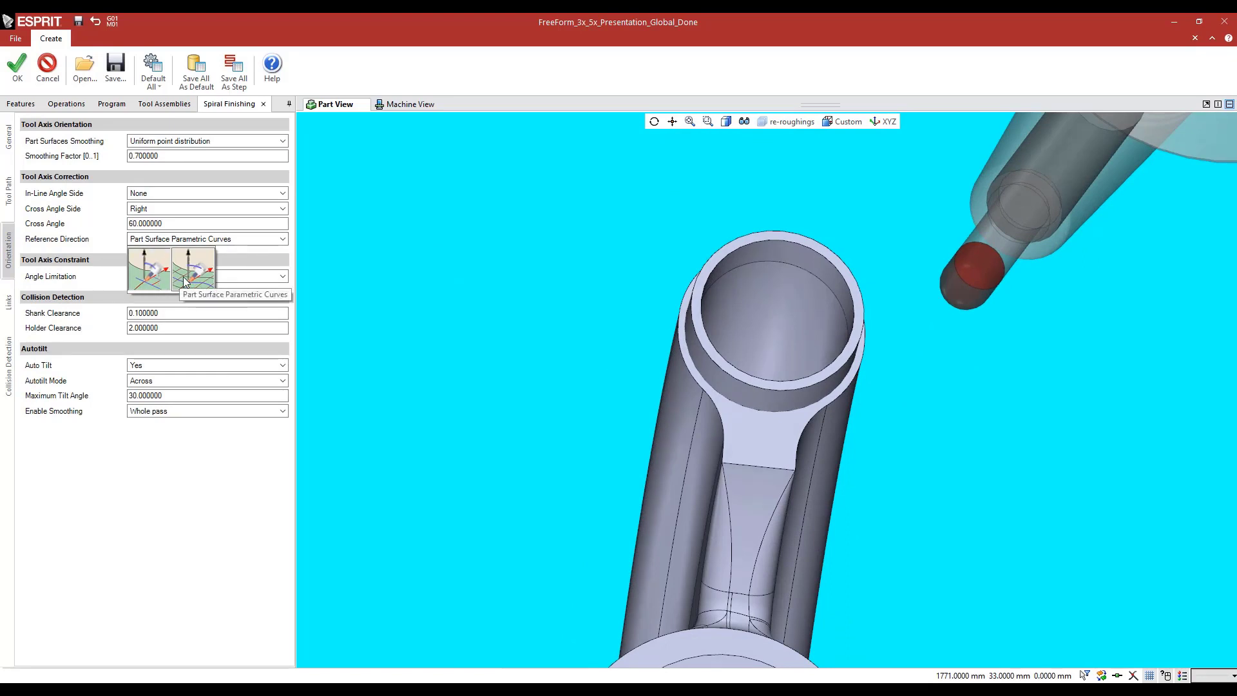
click(185, 282)
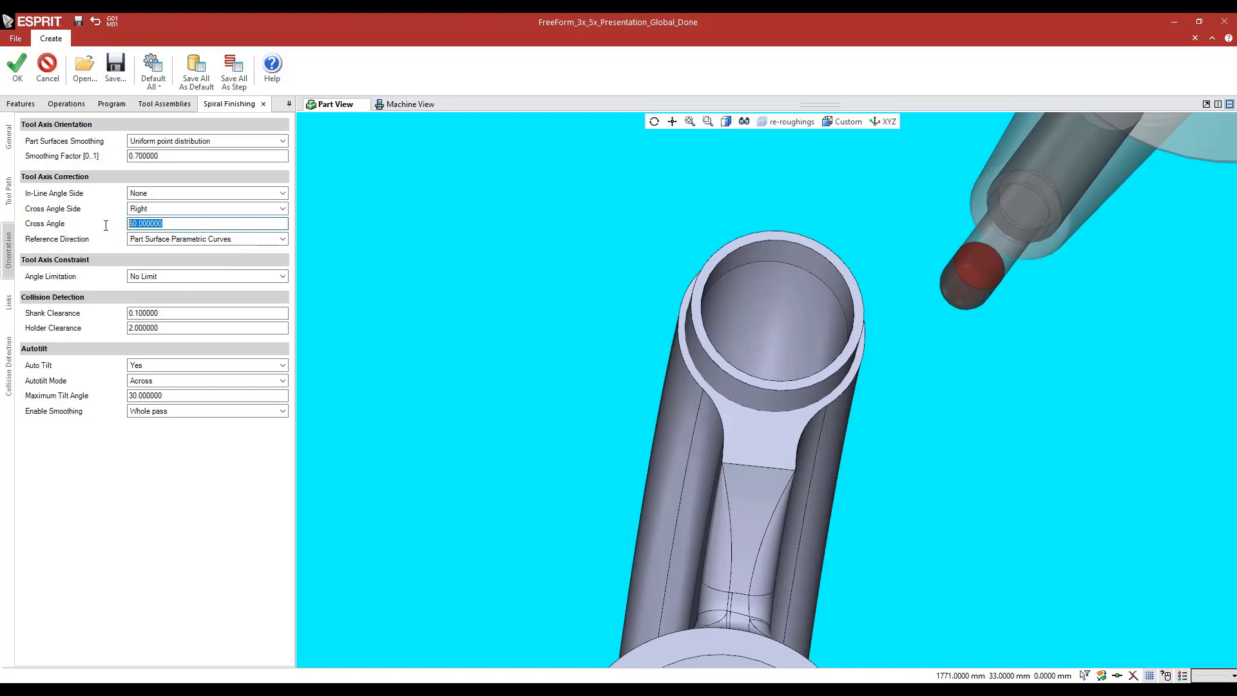
Review the Cross Angle and Maximum Tilt Angle against the curved tube, and leave the spiral operation without changes
middle_drag(529, 347, 529, 346)
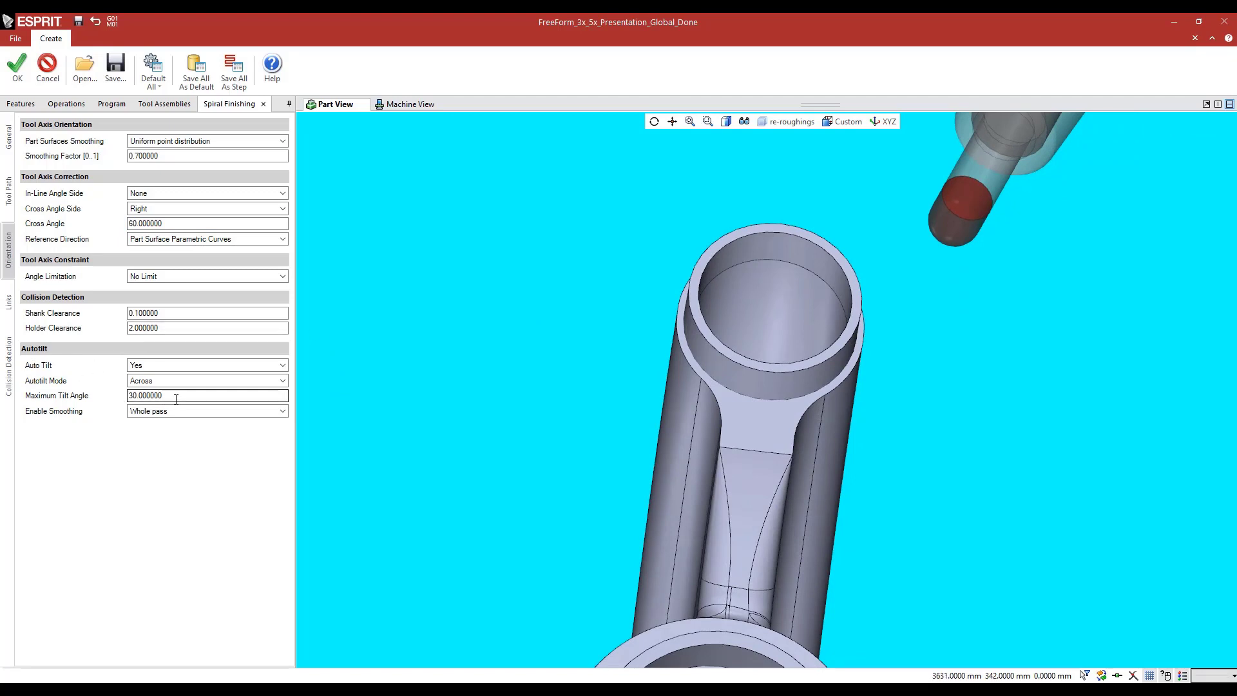
drag(174, 398, 133, 400)
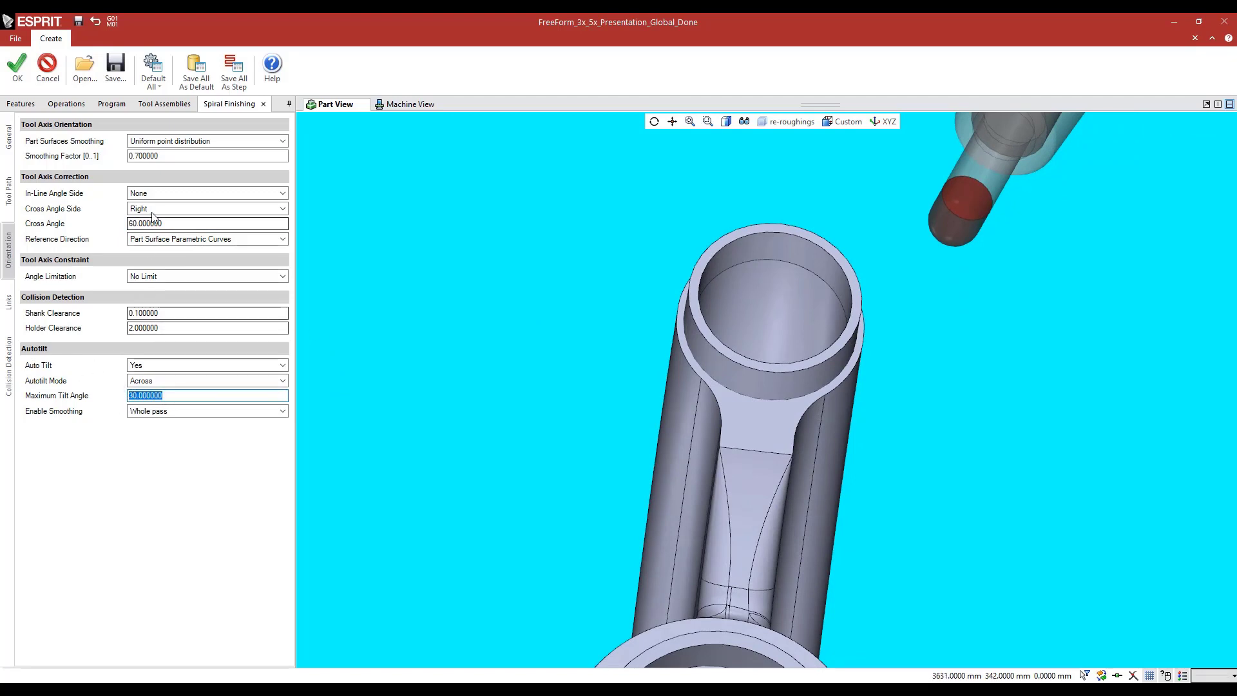
middle_drag(494, 403, 483, 351)
middle_drag(498, 340, 494, 341)
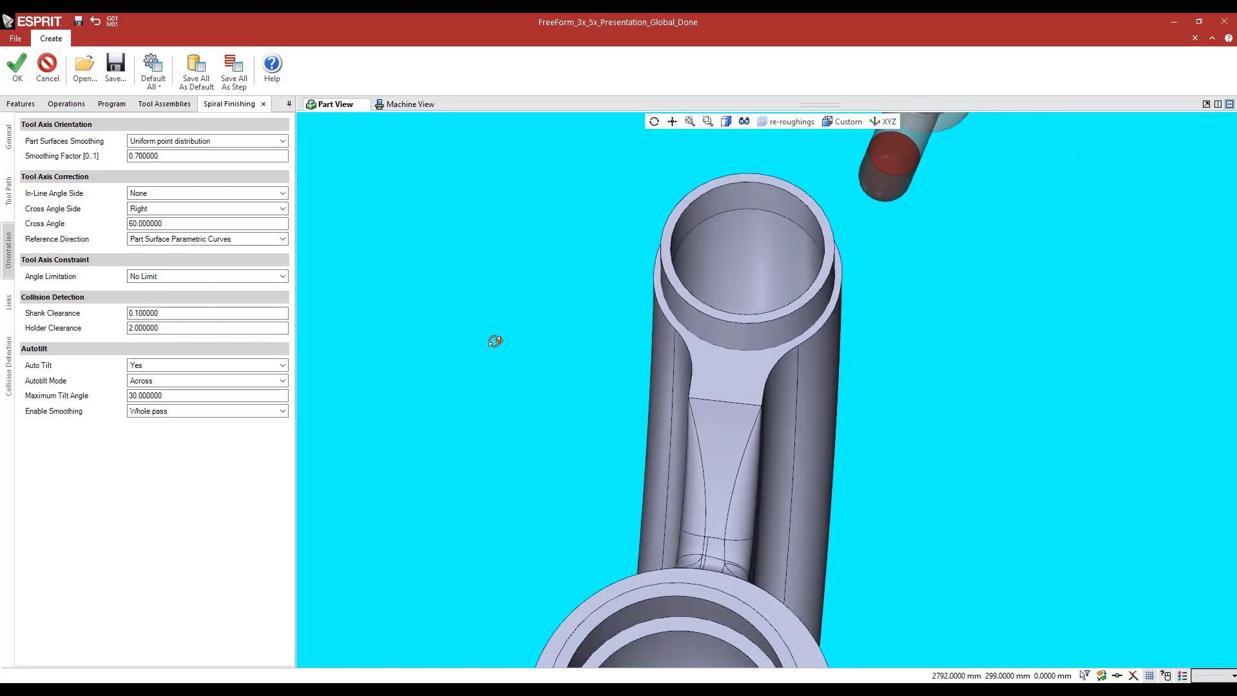
click(45, 67)
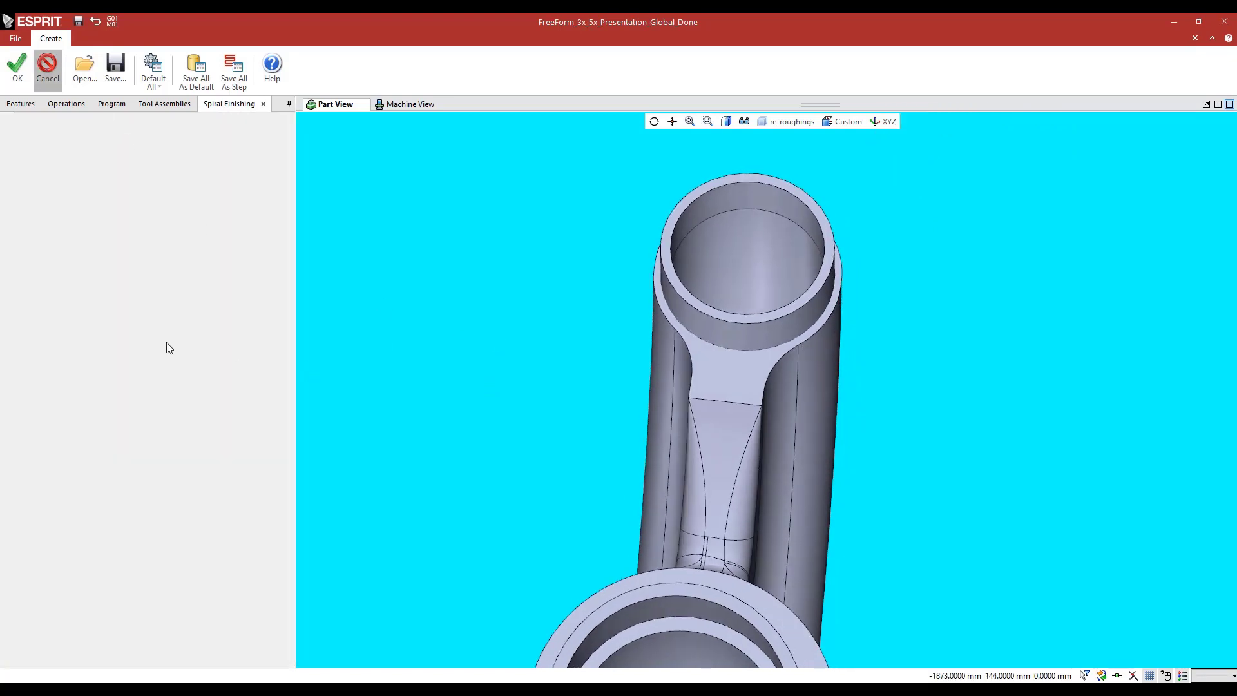
Display the 5X SPIRAL FINISHING toolpath to inspect its passes around the curved tube, and hide it again
click(64, 206)
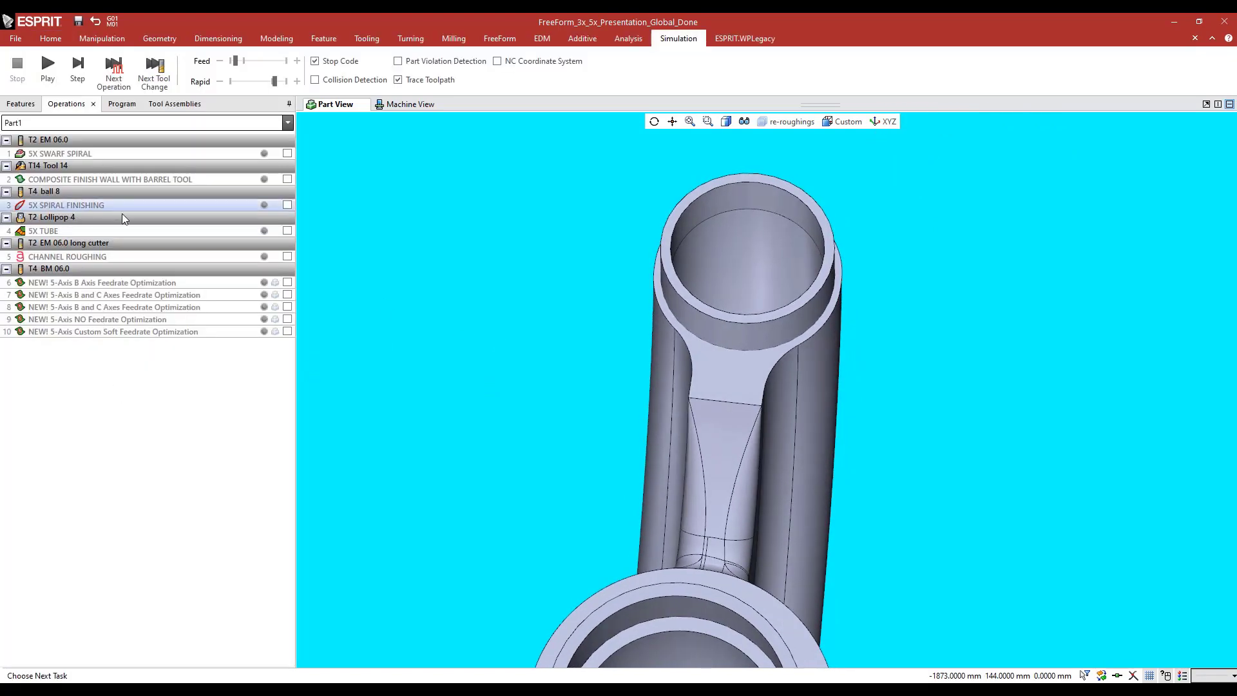
click(288, 205)
mouse_move(567, 351)
middle_down()
mouse_move(552, 351)
mouse_move(566, 367)
middle_up()
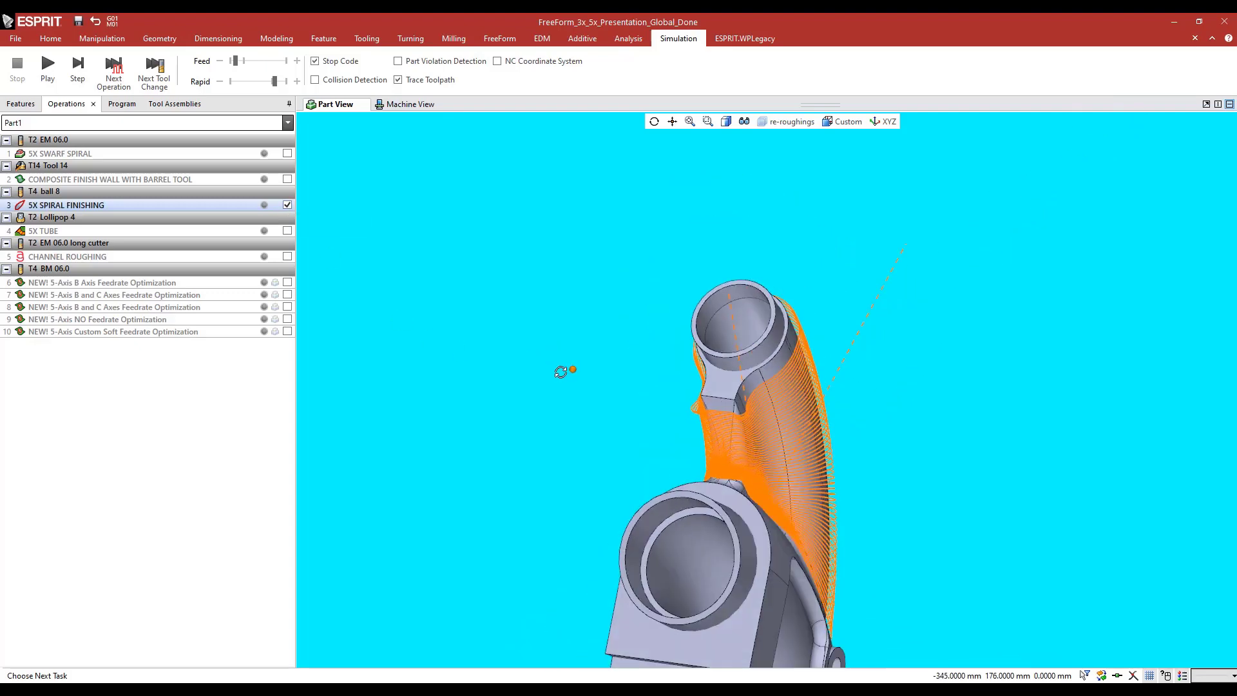
click(287, 205)
Play the spiral finishing operation in Toolpath Analysis, advance to a further position along the toolpath and pause there
click(629, 38)
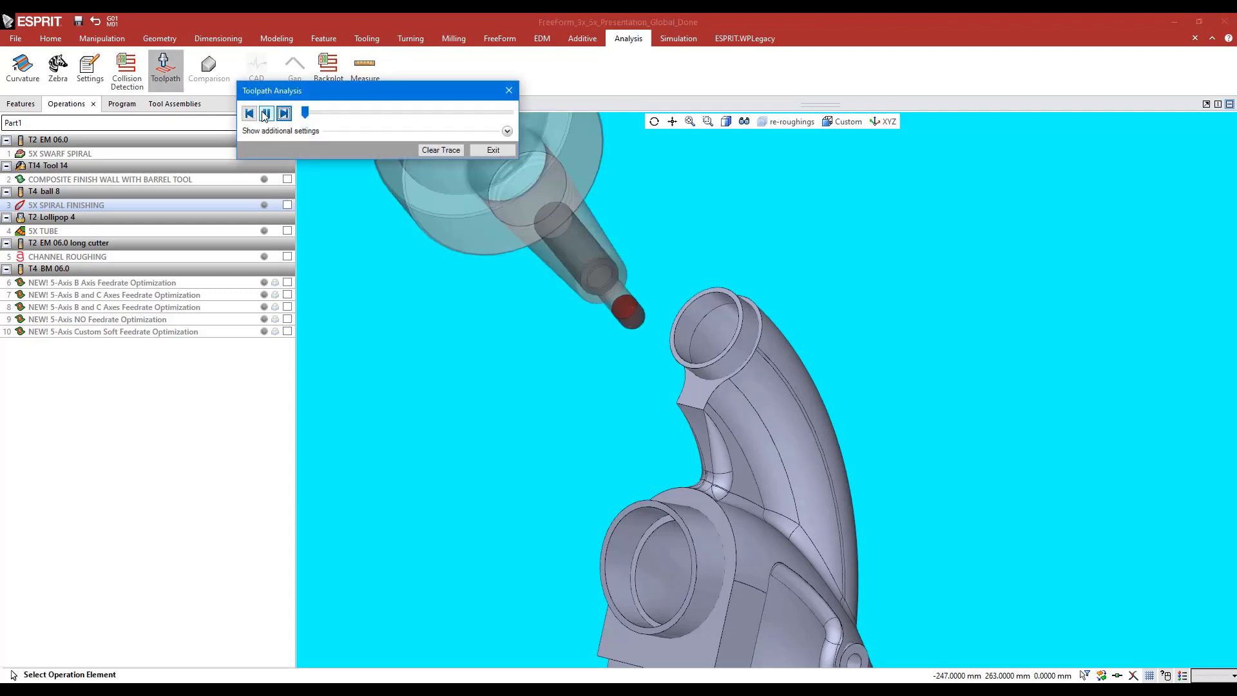
scroll(541, 336, down, 4)
middle_drag(532, 344, 516, 344)
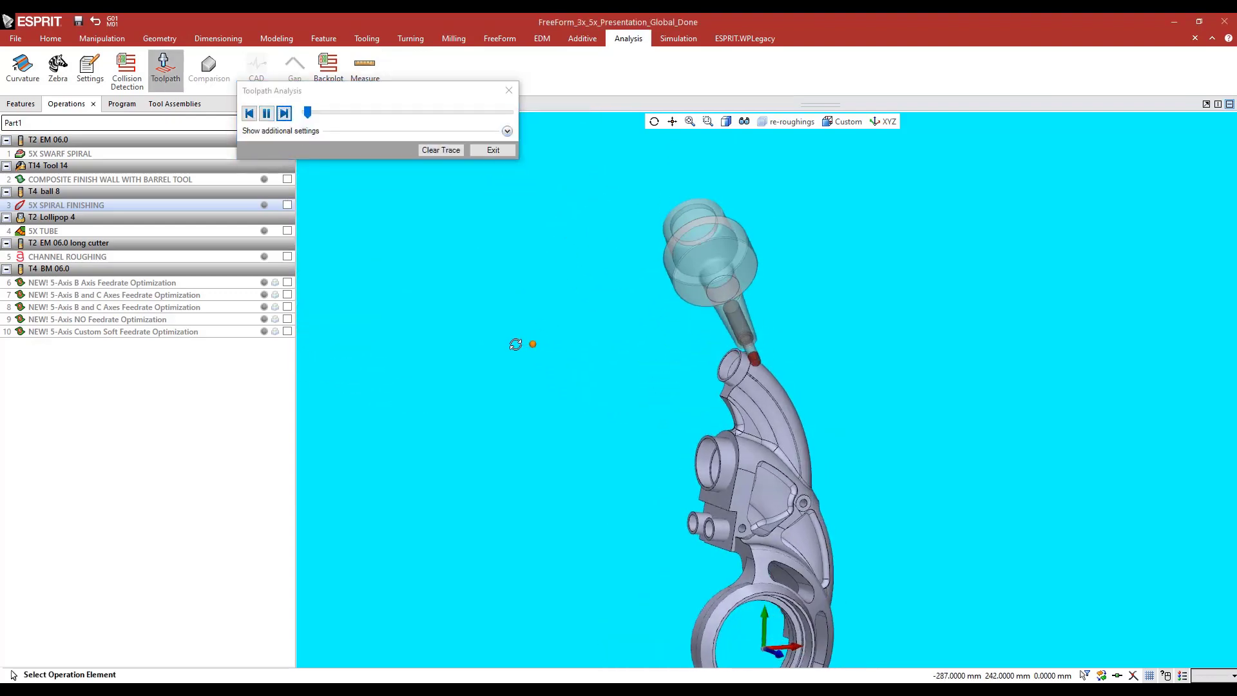
drag(308, 113, 351, 115)
click(266, 113)
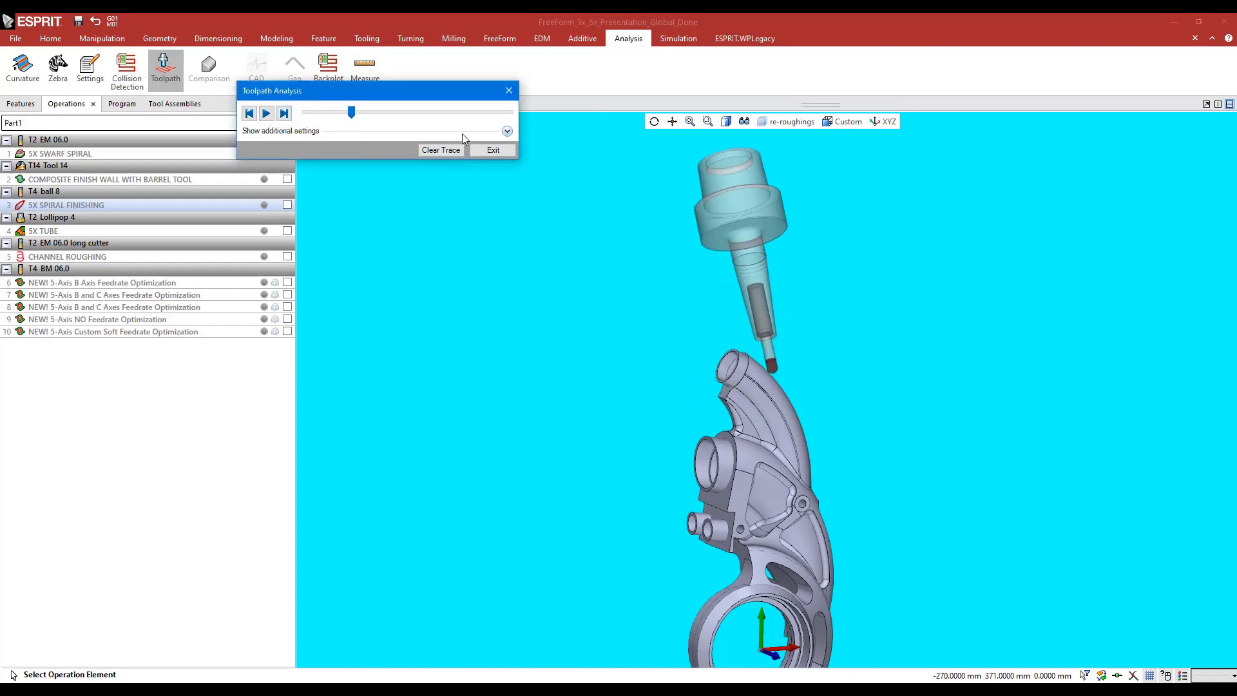
Turn on Show Tool Axis in the additional analysis settings and replay the motion, examining the axis directions around the tube
click(508, 131)
mouse_move(610, 339)
shift+middle_down()
mouse_move(538, 337)
mouse_move(503, 321)
shift+middle_up()
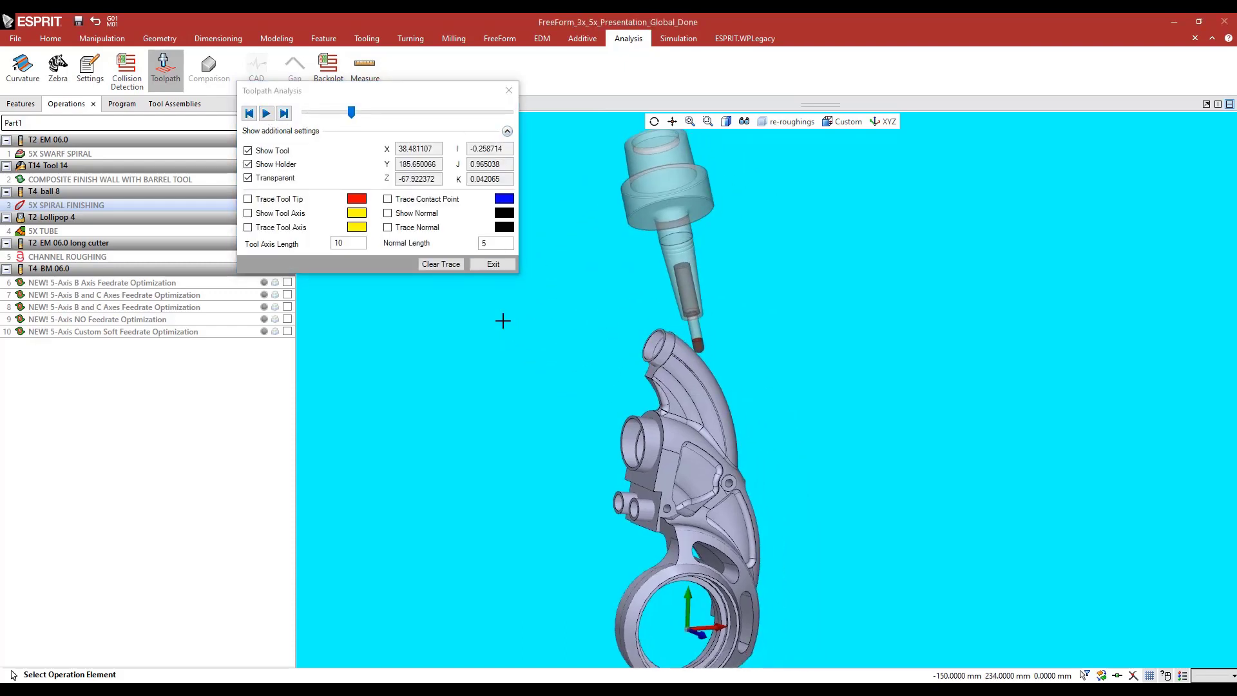
click(248, 213)
click(271, 117)
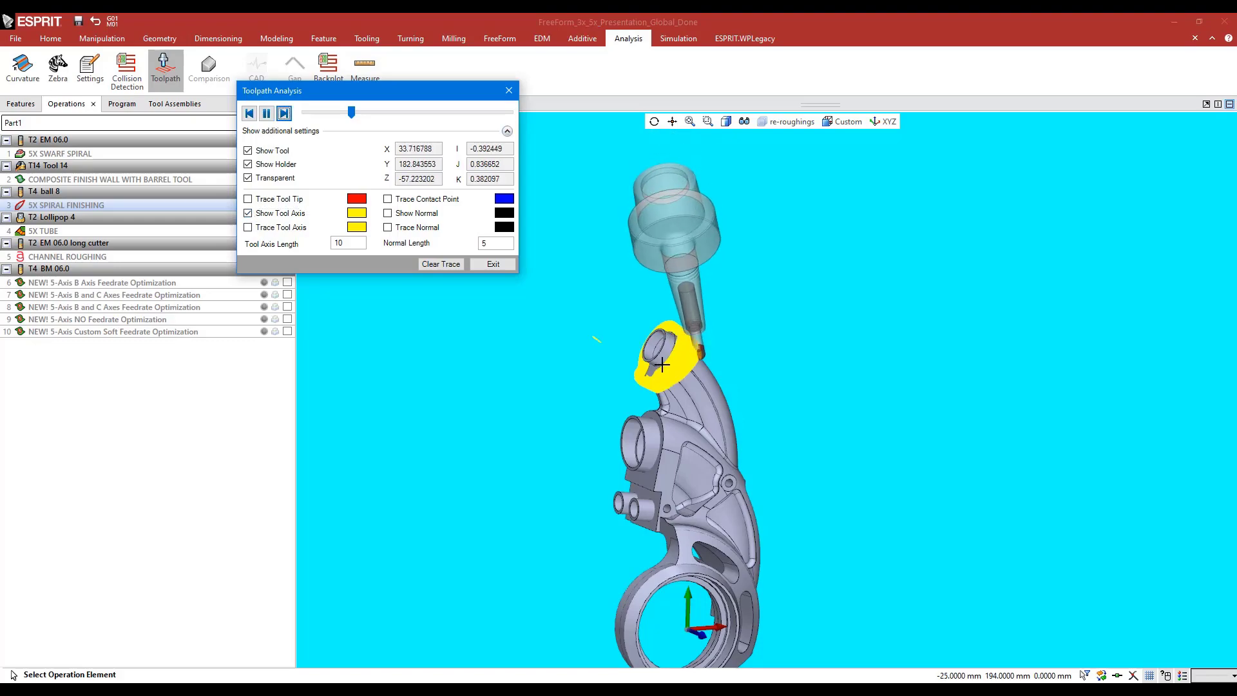
scroll(663, 361, up, 7)
mouse_move(668, 398)
middle_down()
mouse_move(732, 362)
mouse_move(736, 333)
mouse_move(687, 387)
middle_up()
scroll(698, 382, up, 6)
scroll(650, 381, down, 6)
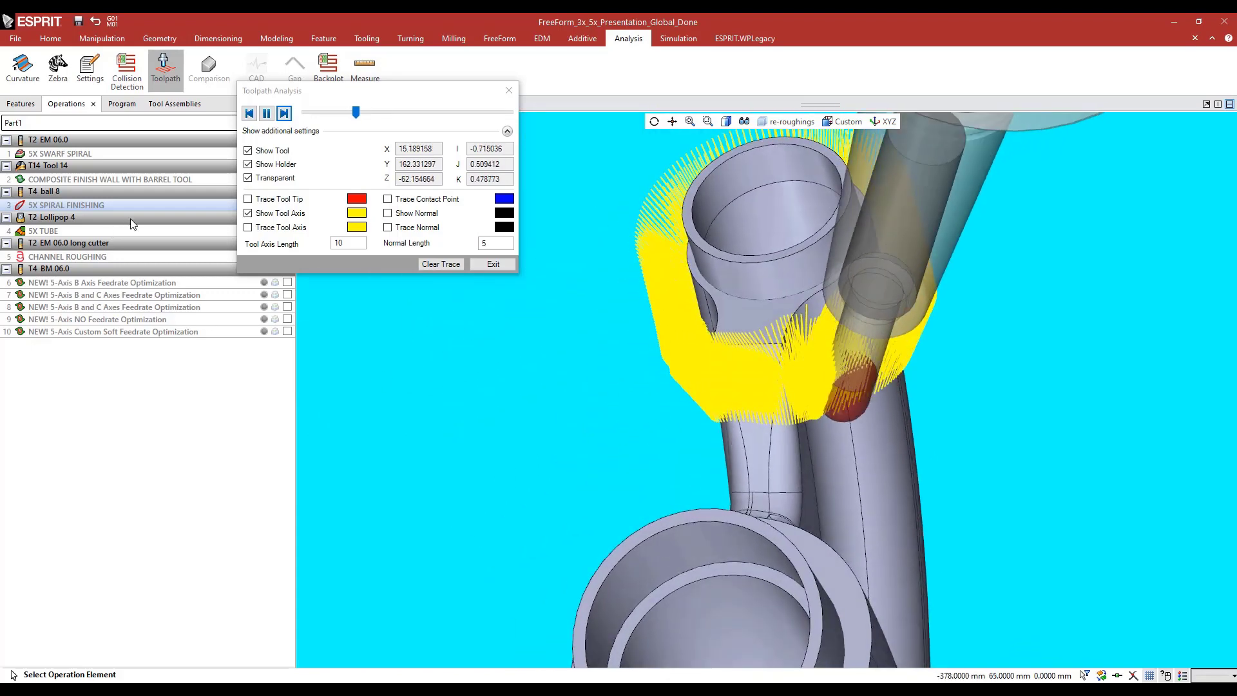
Turn off the tool axis display, examine the tilted tool and holder along the curved tube, and close the analysis
click(248, 212)
click(507, 132)
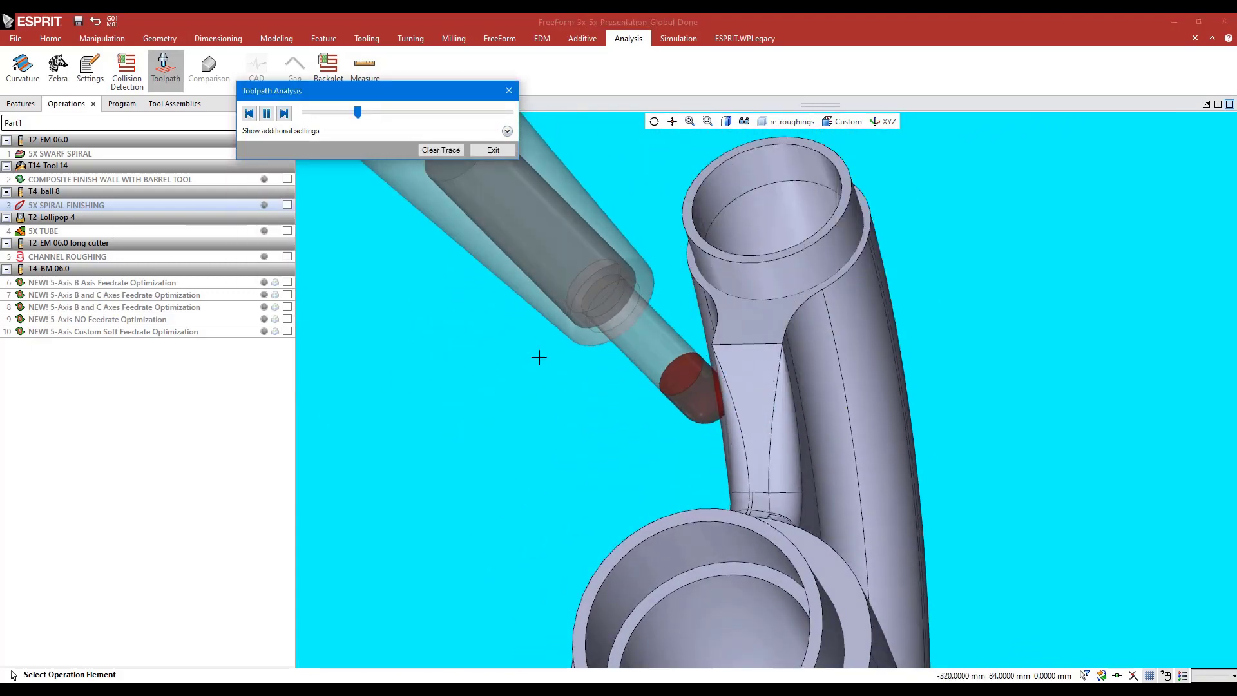
scroll(592, 384, down, 4)
middle_drag(592, 385, 551, 402)
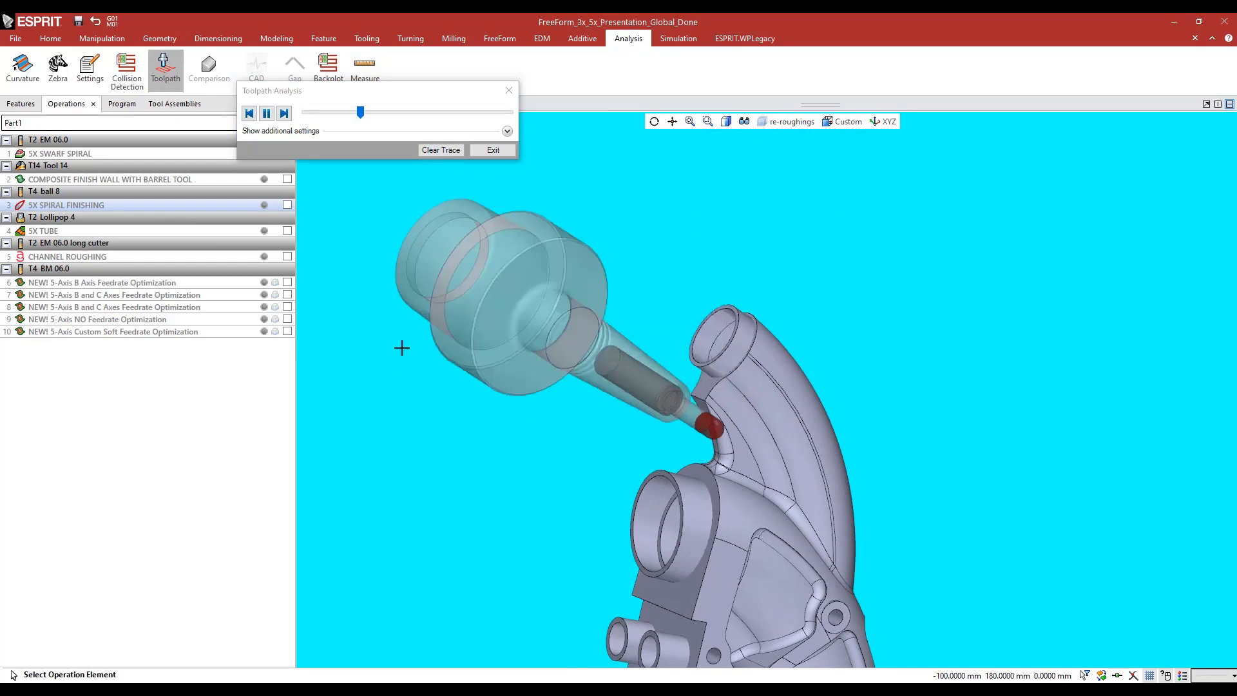
click(482, 149)
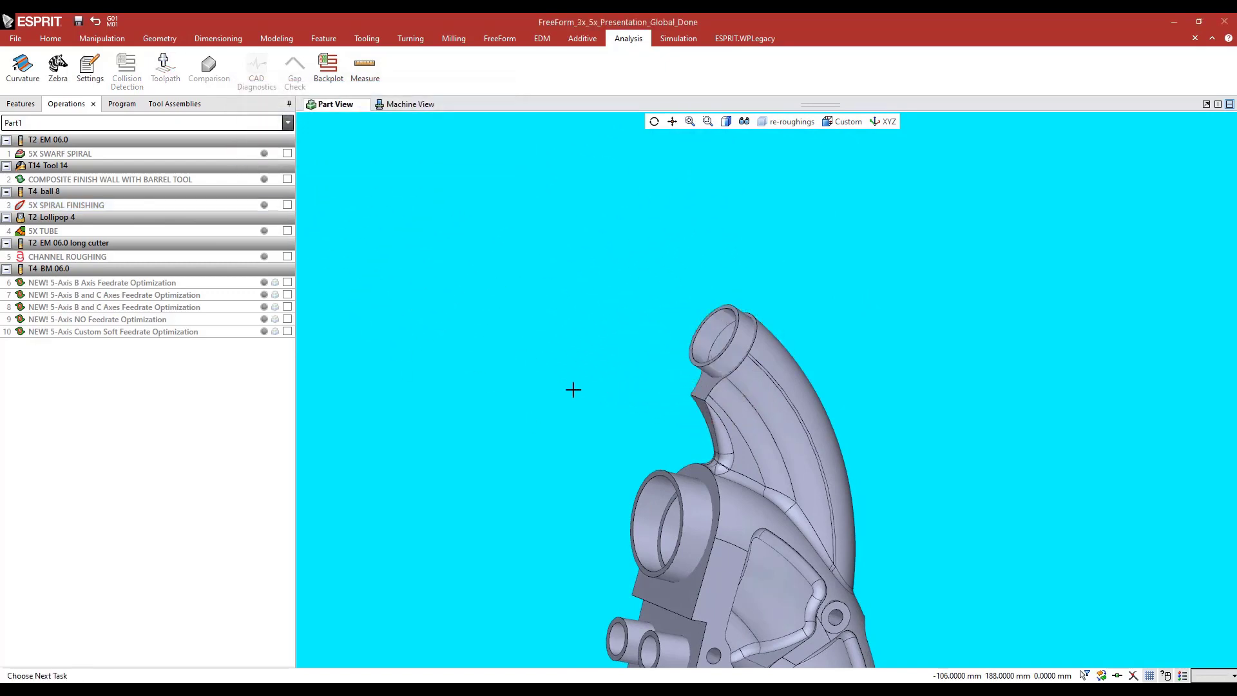
Simulate 5X SPIRAL FINISHING in the machine view and pause it to inspect the tool on the curved tube
middle_drag(572, 390, 519, 340)
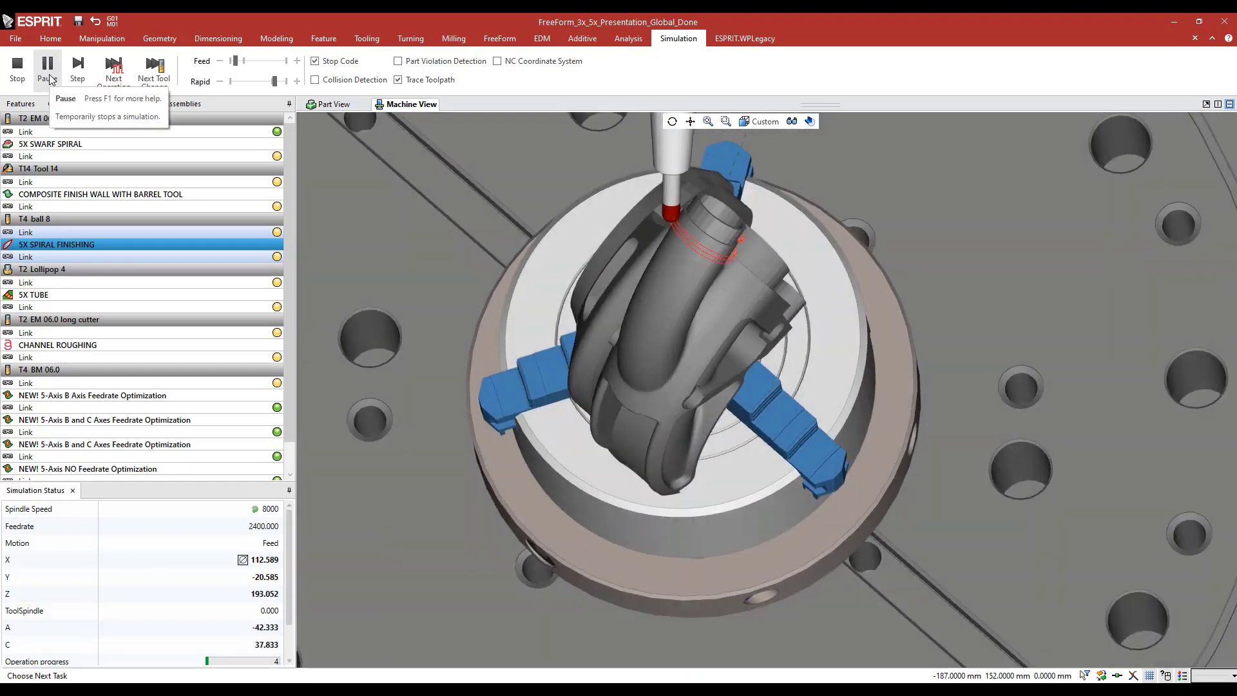
click(47, 64)
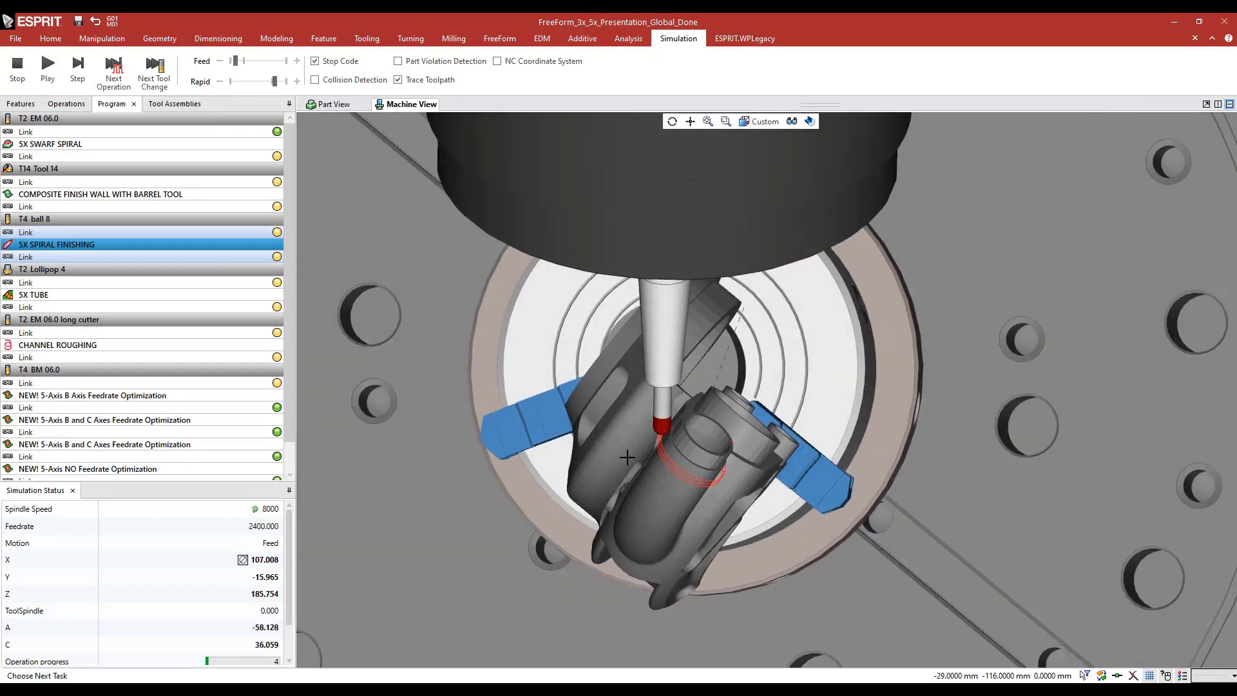
scroll(712, 445, up, 5)
middle_drag(718, 424, 711, 404)
middle_drag(711, 404, 712, 401)
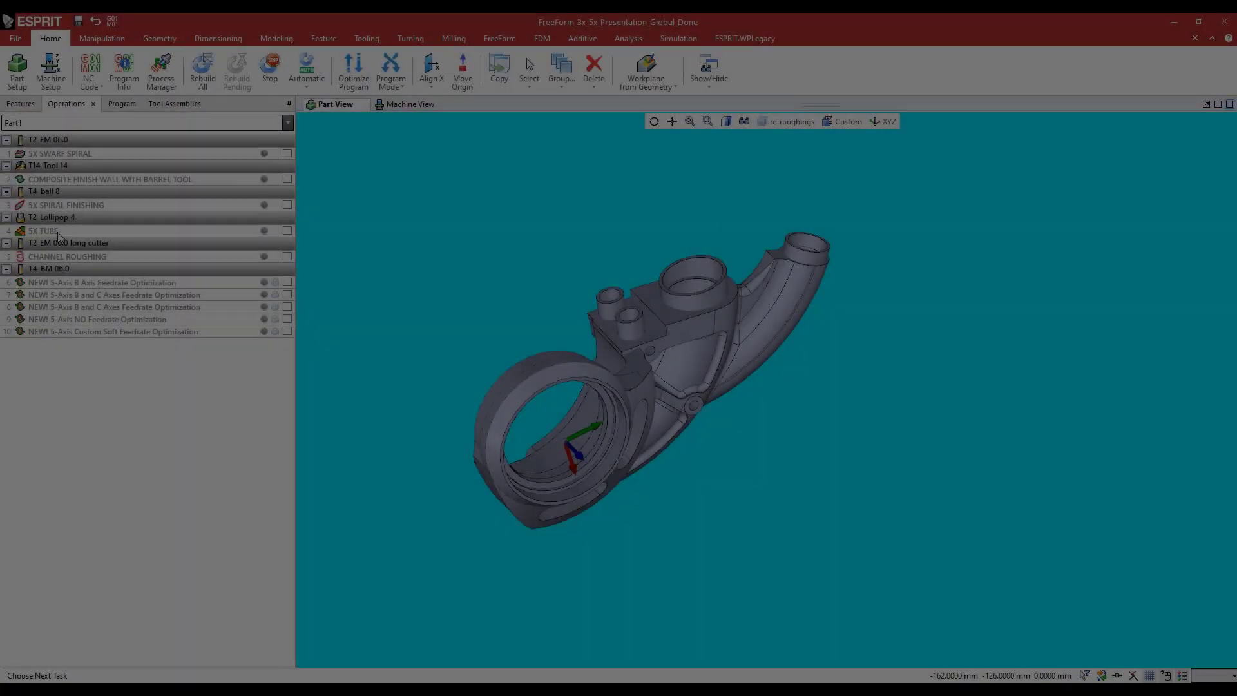
Examine the displayed 5X TUBE toolpath inside the open end of the curved tube
scroll(799, 232, up, 5)
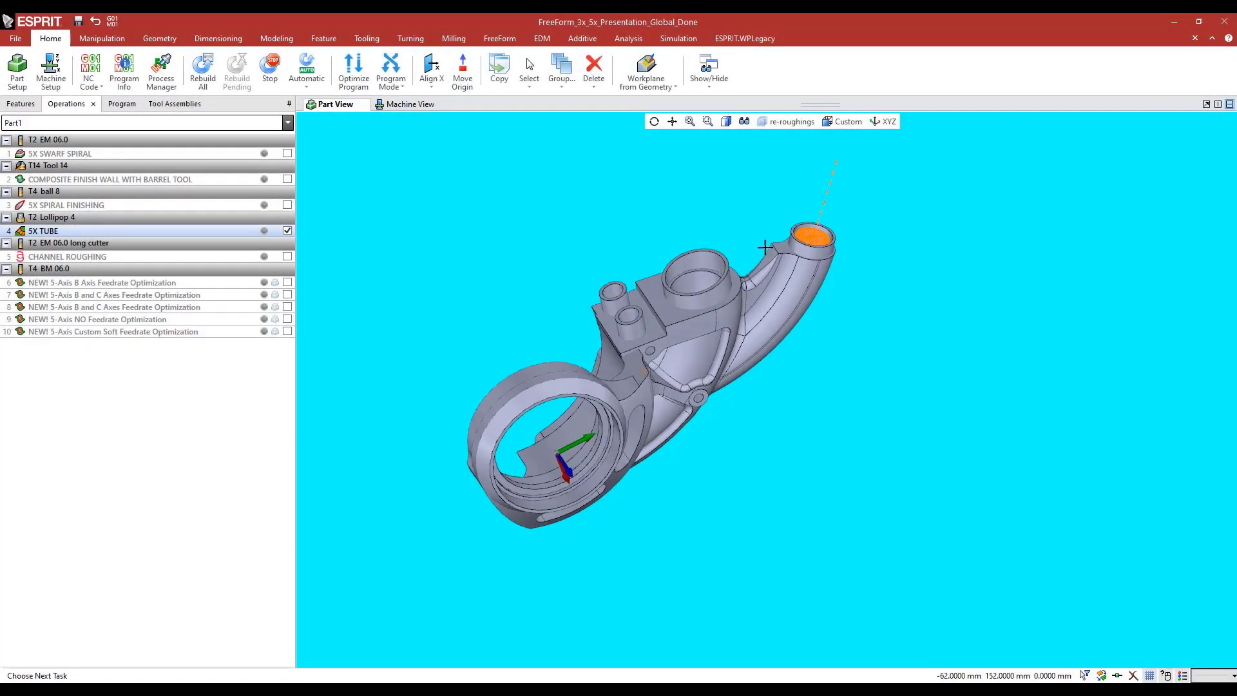
middle_drag(803, 226, 760, 233)
scroll(741, 347, down, 5)
middle_drag(613, 356, 687, 273)
middle_drag(687, 272, 688, 243)
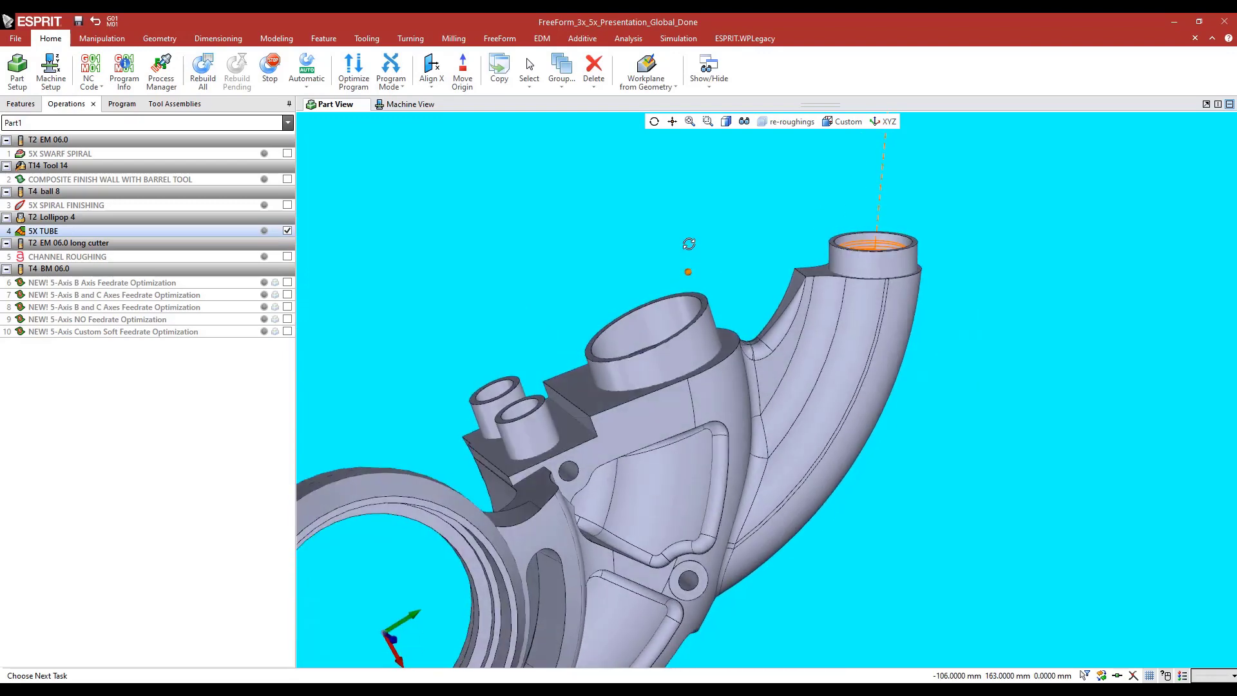
scroll(688, 243, down, 4)
Play the 5X TUBE operation in Toolpath Analysis and watch the lollipop tool enter the curved tube
click(625, 39)
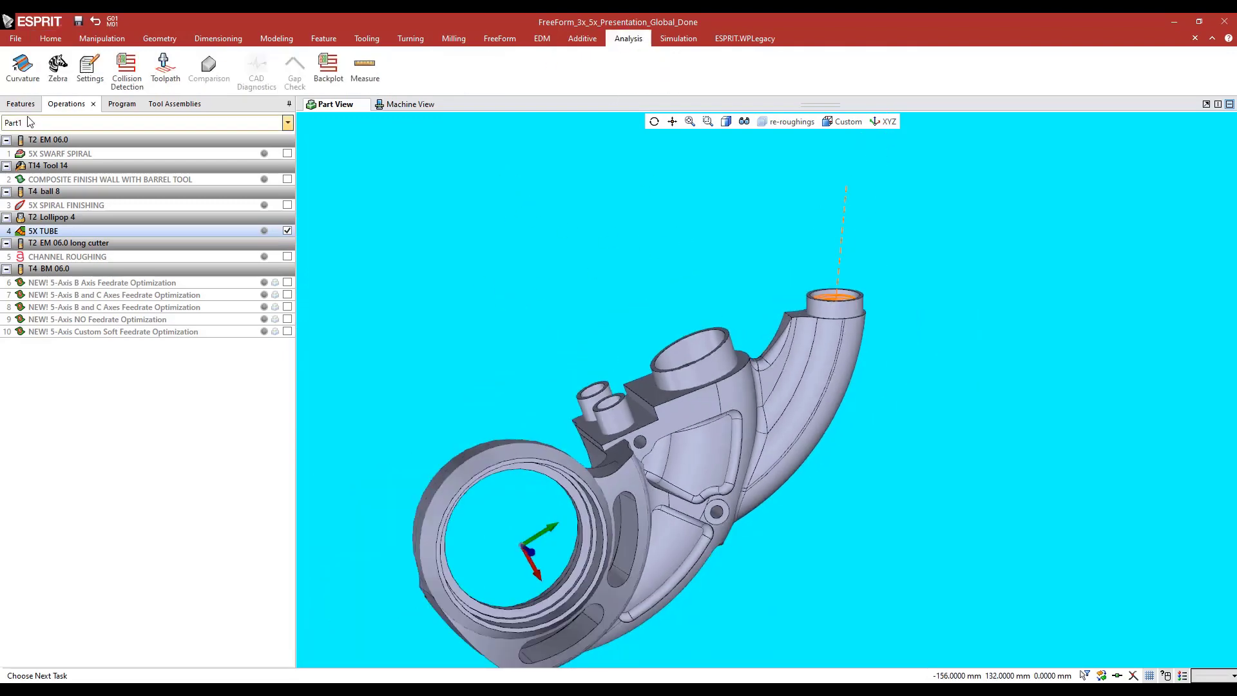
click(166, 76)
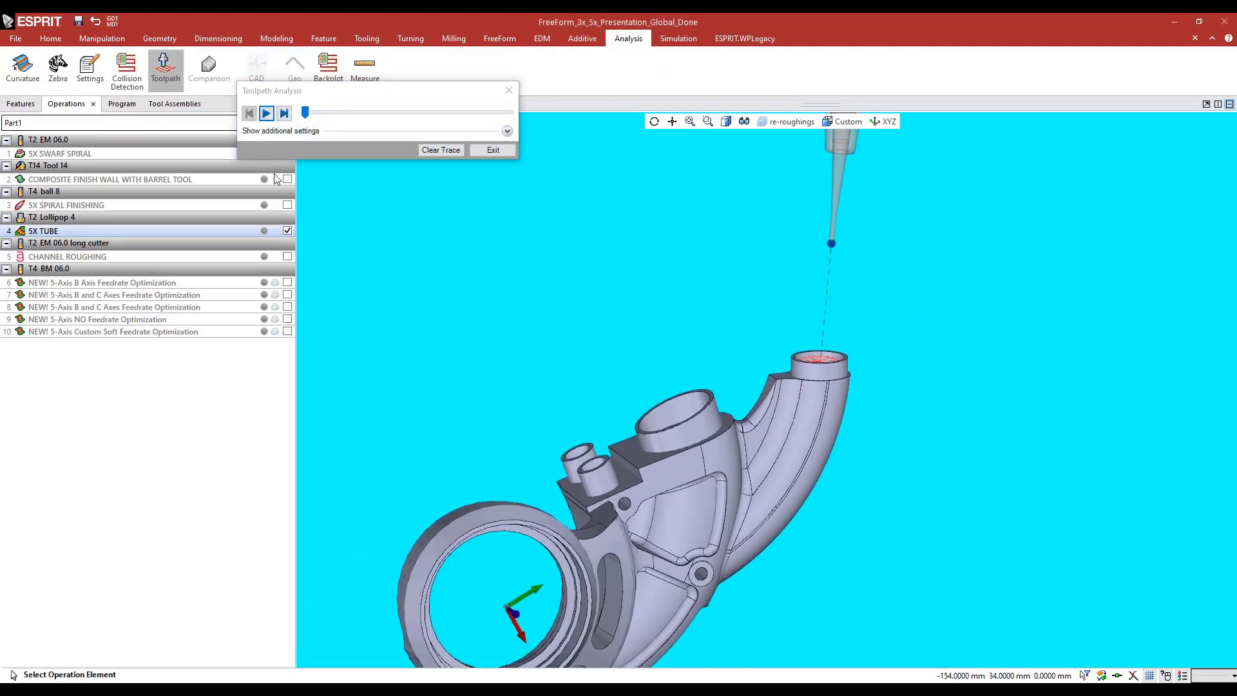
click(266, 114)
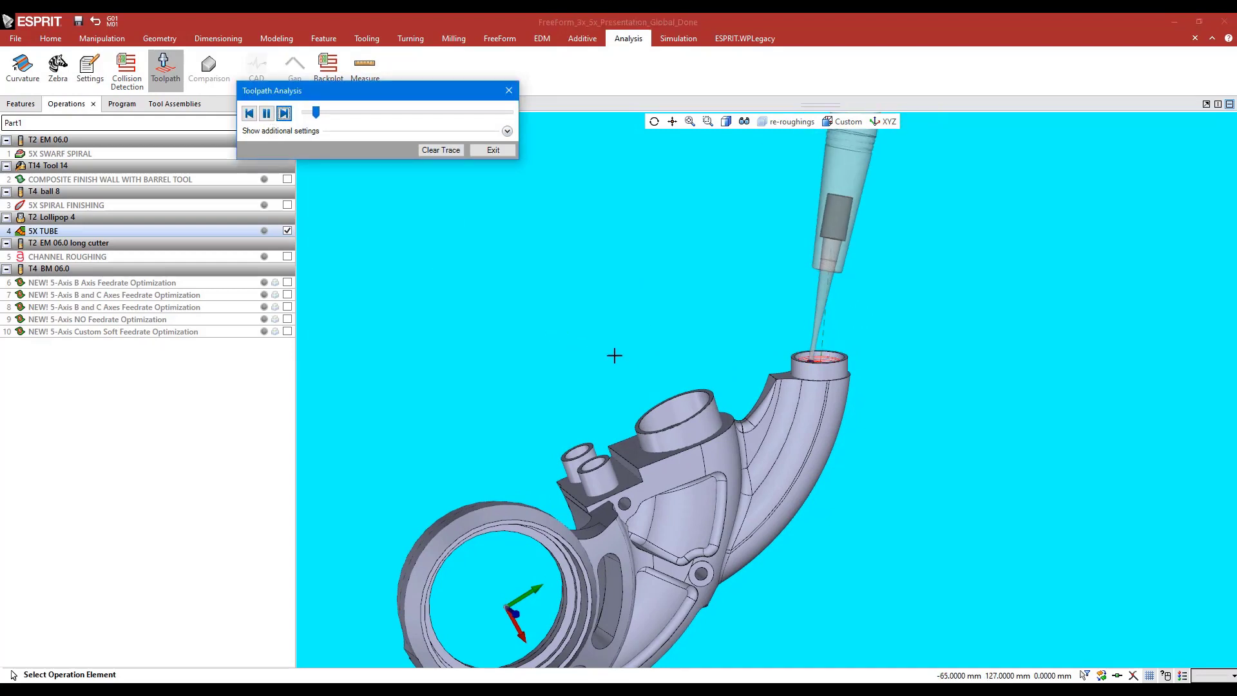
middle_drag(650, 353, 670, 356)
scroll(668, 348, down, 1)
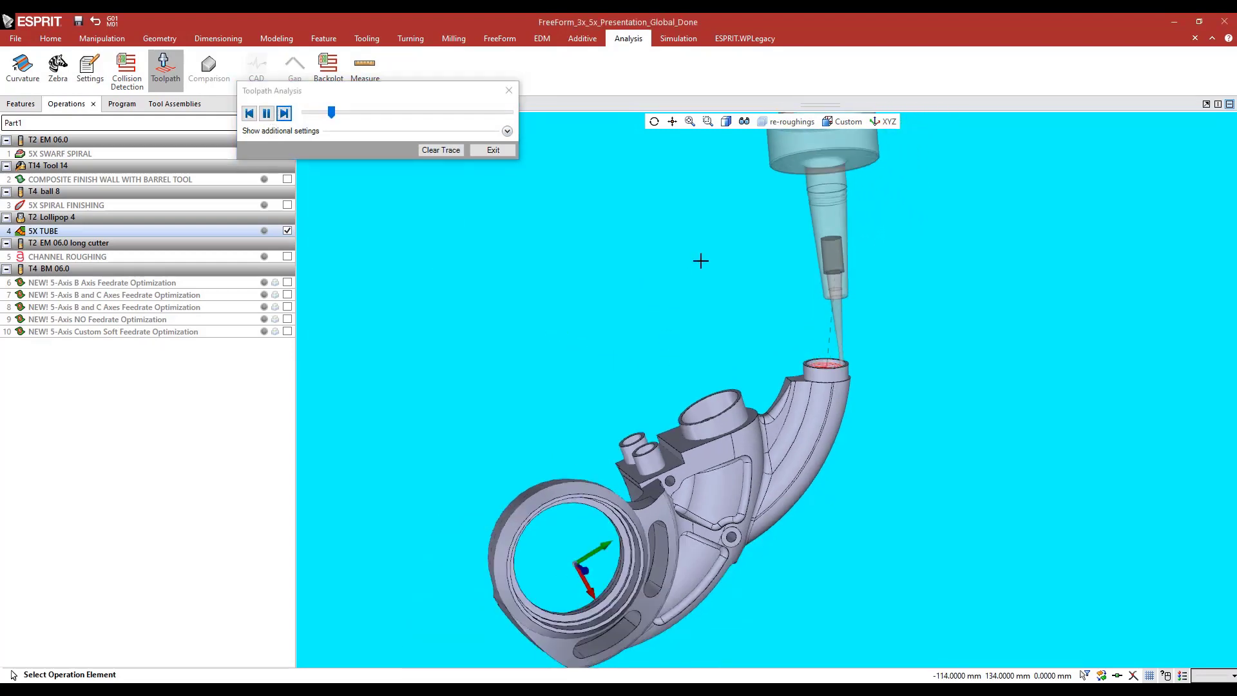
Hide the solid bodies and examine the lollipop tool following the tube toolpath
click(748, 121)
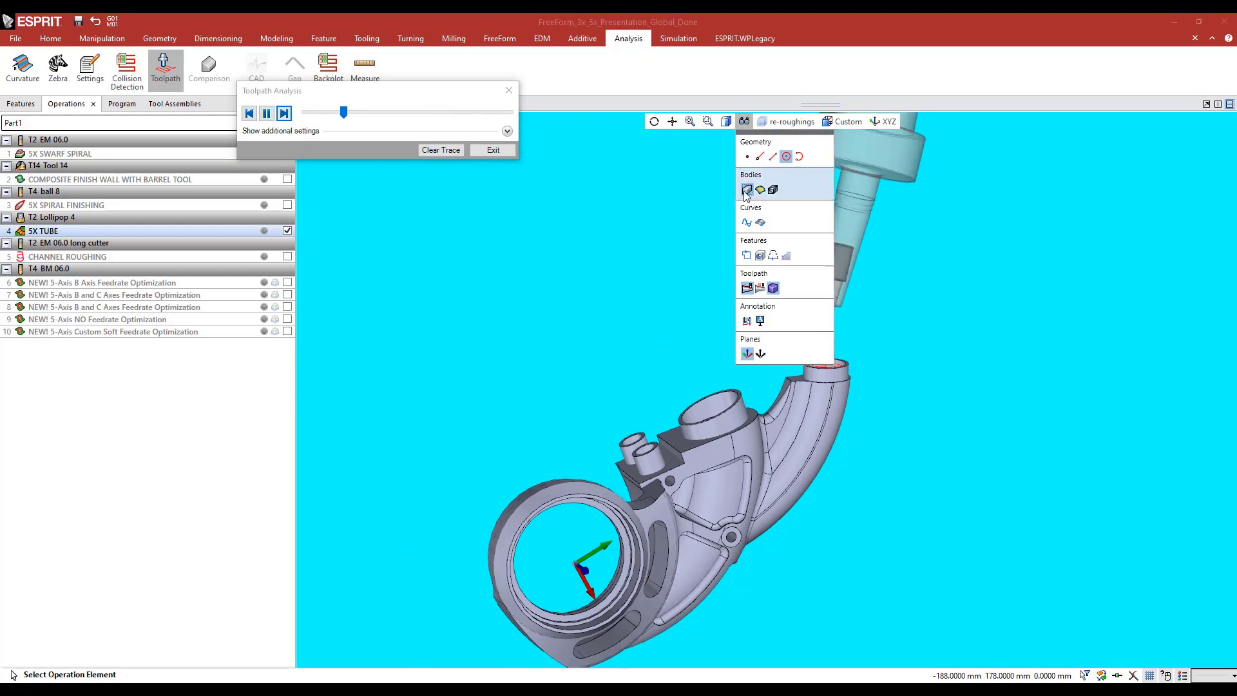
click(747, 191)
middle_drag(674, 318, 687, 373)
scroll(818, 404, up, 3)
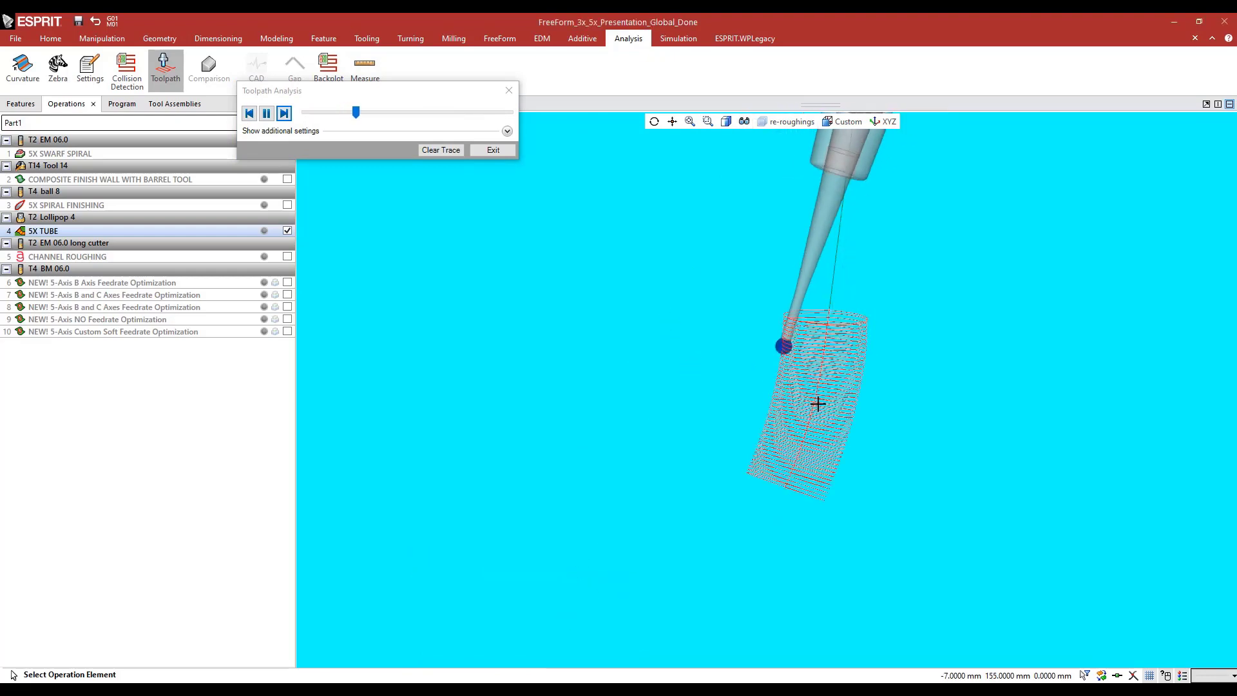
scroll(818, 404, down, 2)
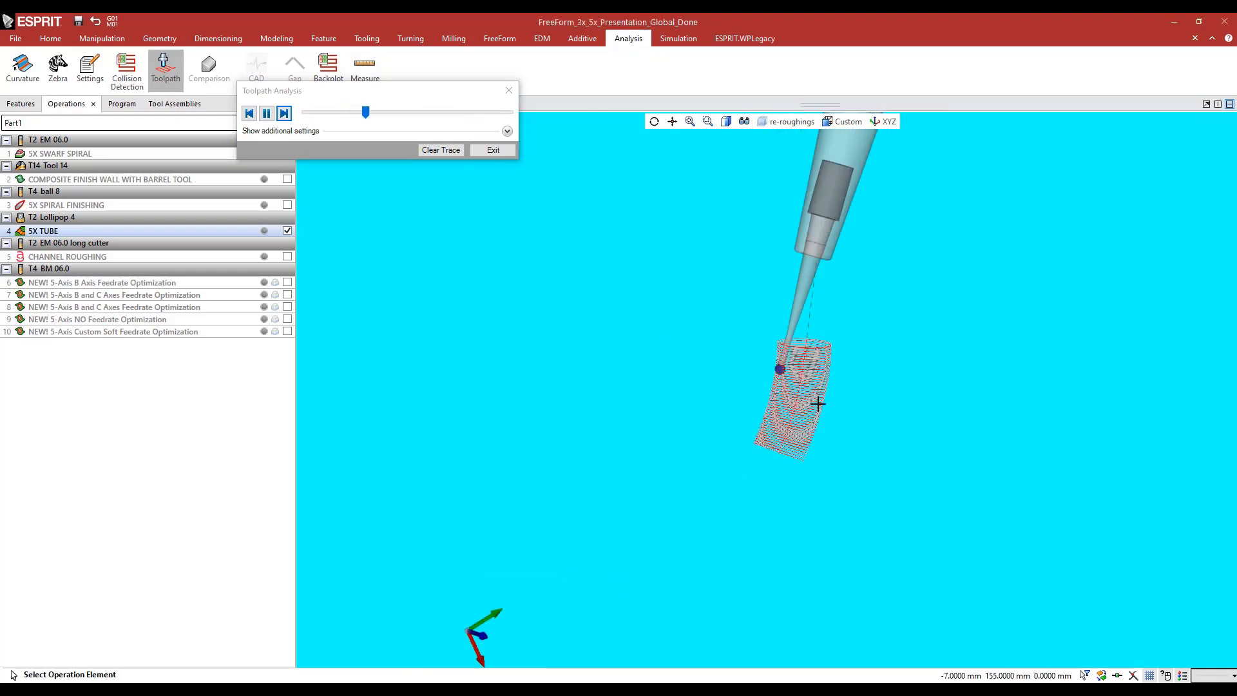
Show the solid bodies again and close the toolpath analysis
click(745, 122)
click(746, 190)
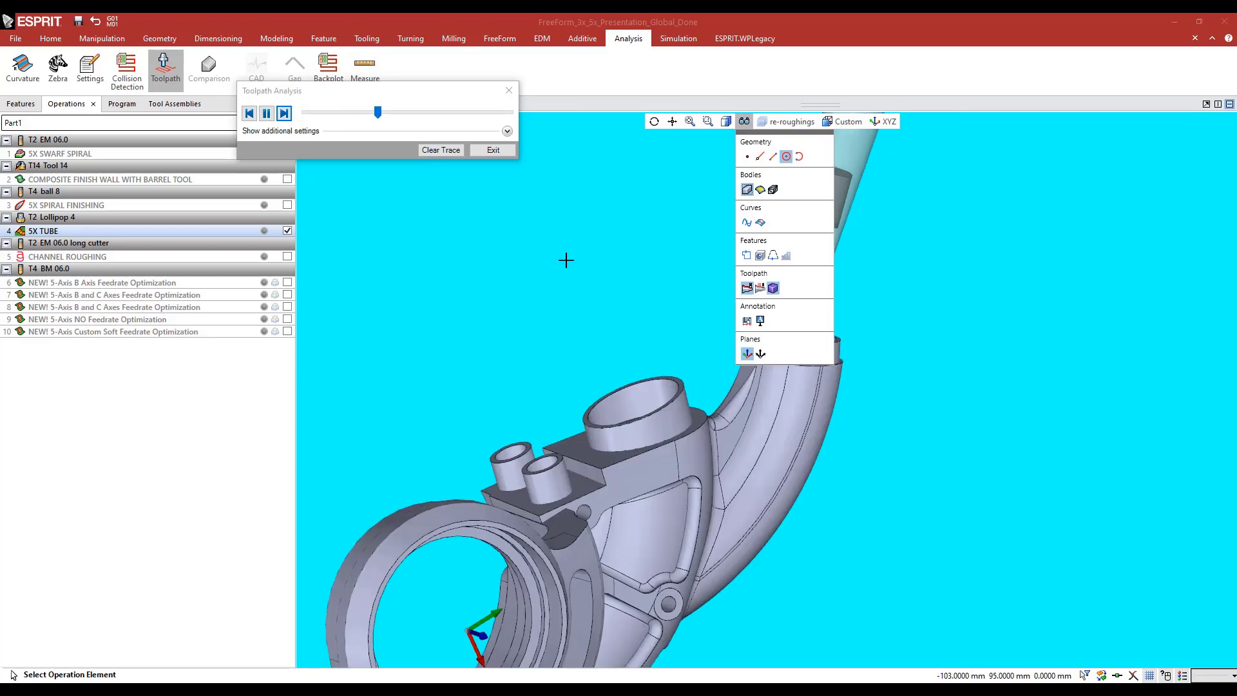
click(491, 149)
Open the 2 FreeForm feature behind 5X TUBE and review its part faces and check solid
scroll(623, 379, down, 4)
middle_drag(625, 380, 615, 308)
middle_drag(615, 307, 606, 348)
click(21, 104)
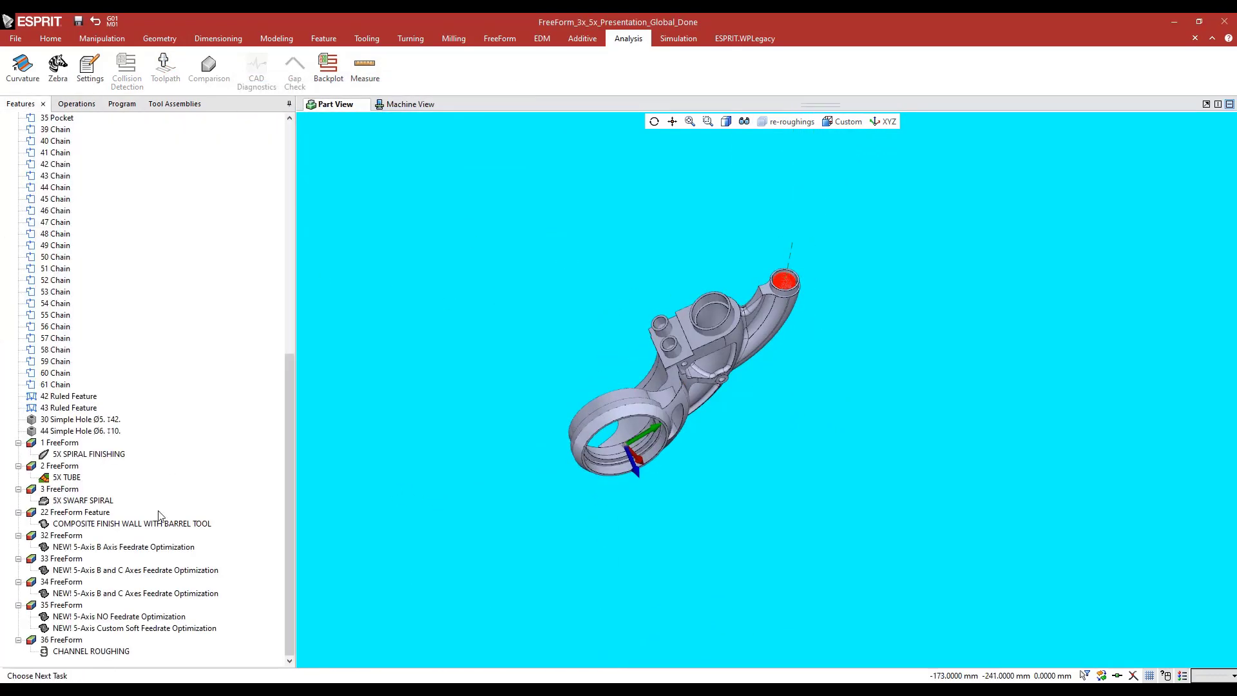
click(59, 466)
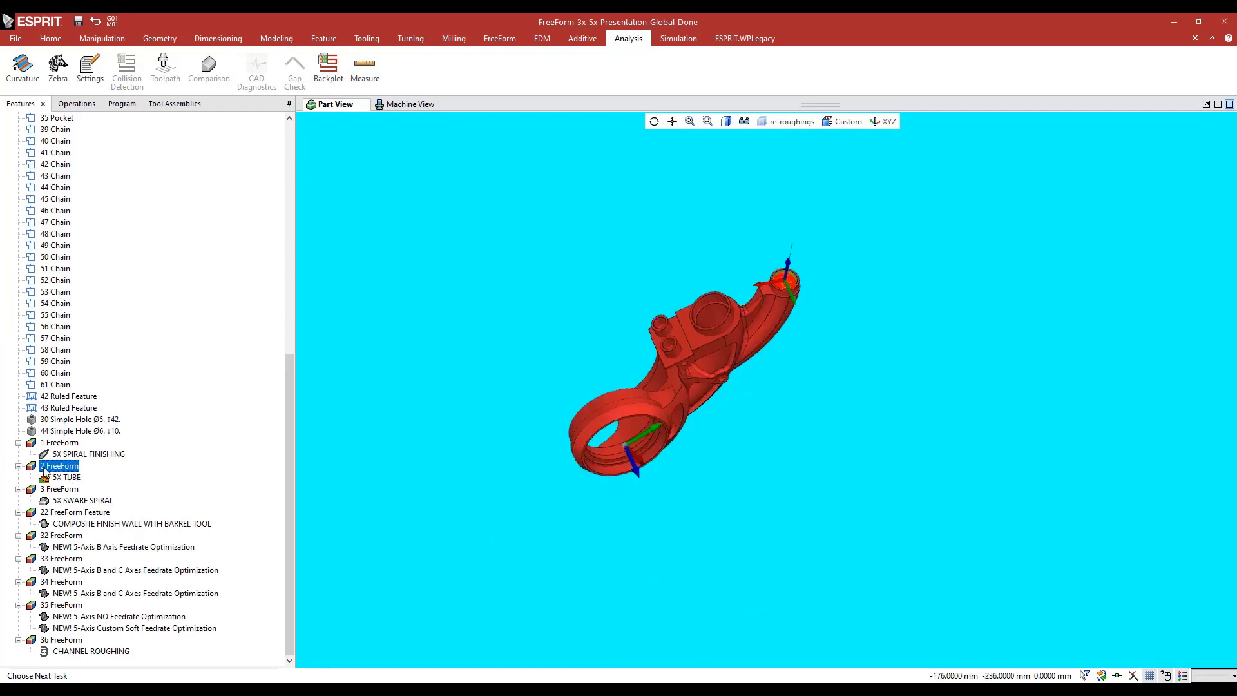
scroll(749, 262, up, 5)
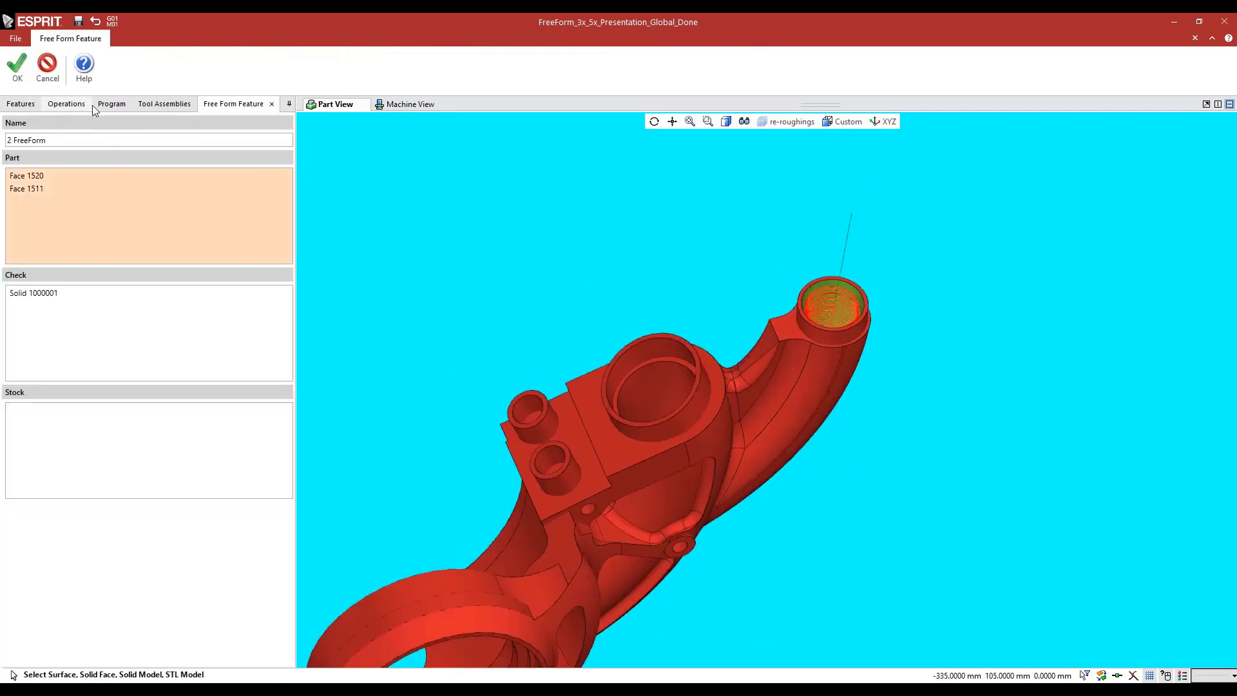
Highlight the check solid of the 2 FreeForm feature and examine the tube opening and its inside
click(53, 105)
click(289, 230)
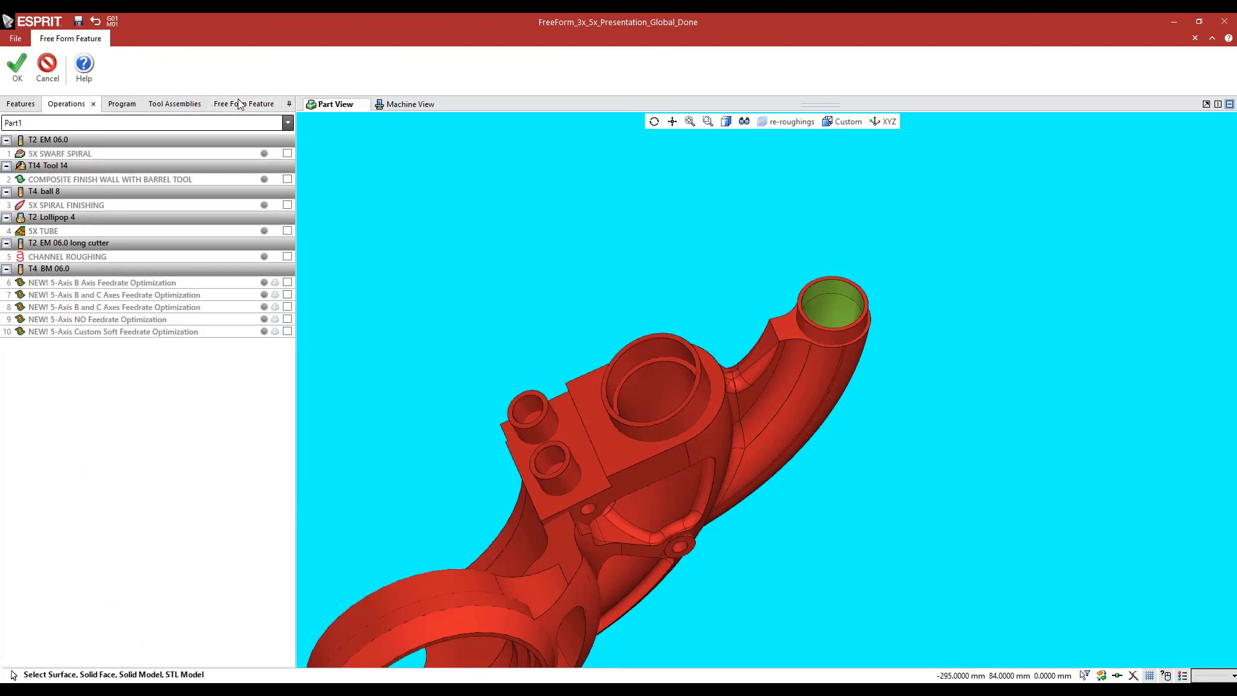
click(238, 104)
middle_drag(515, 302, 470, 323)
click(29, 293)
middle_drag(688, 312, 669, 256)
middle_drag(669, 256, 684, 349)
middle_drag(683, 350, 575, 509)
scroll(767, 290, up, 4)
middle_drag(766, 291, 470, 356)
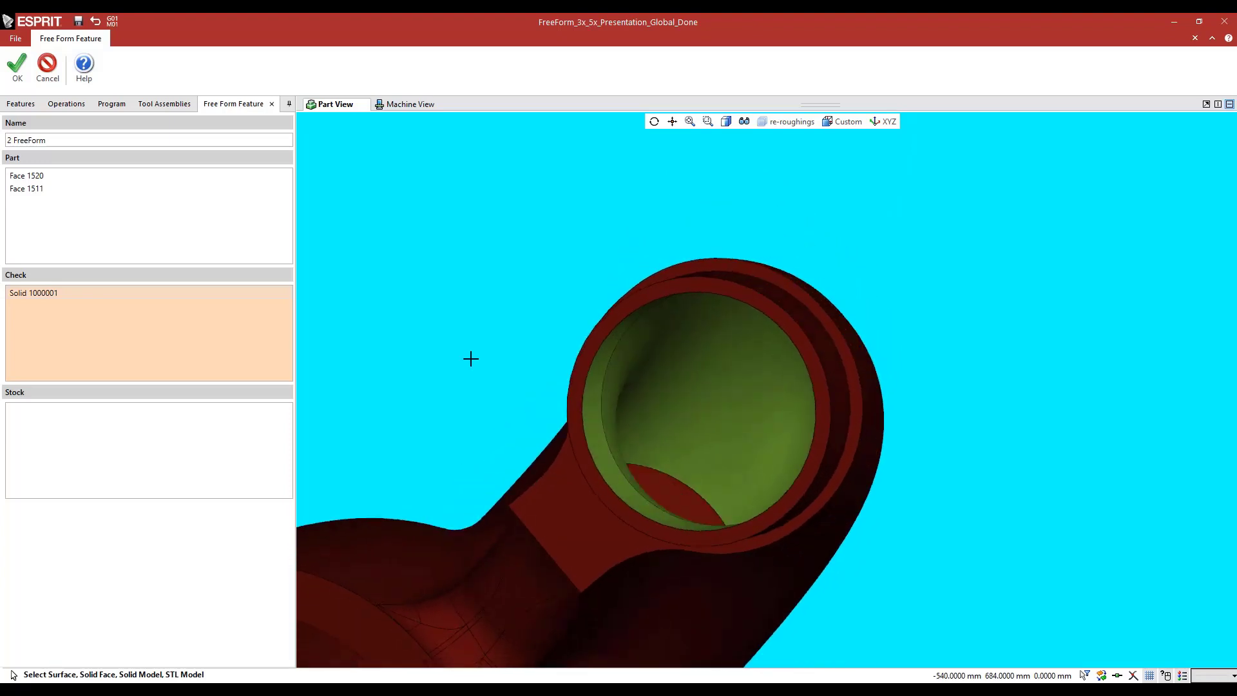
Highlight part faces 1520 and 1511 inside the tube and close the 2 FreeForm feature without changes
click(28, 176)
ctrl+click(24, 190)
middle_drag(482, 417, 510, 345)
scroll(494, 399, down, 4)
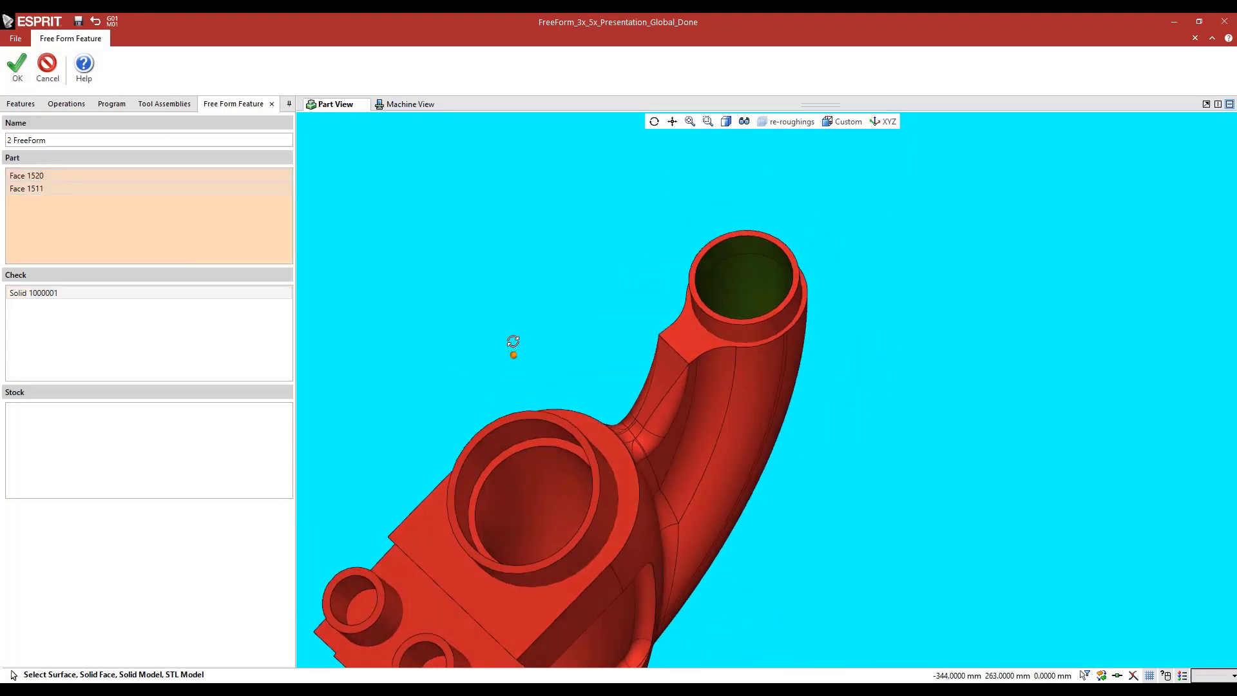
click(41, 73)
Open the 5X TUBE operation and examine the shape of its Lollipop 4 tool above the tube
click(58, 233)
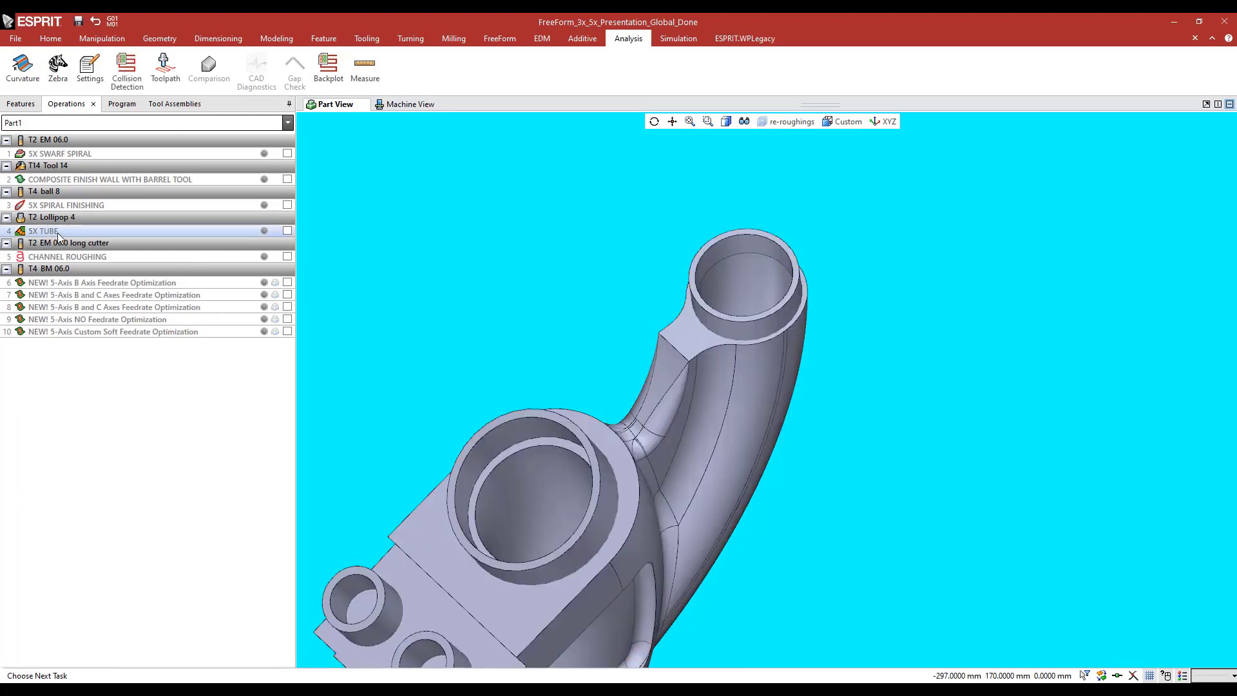
double_click(56, 233)
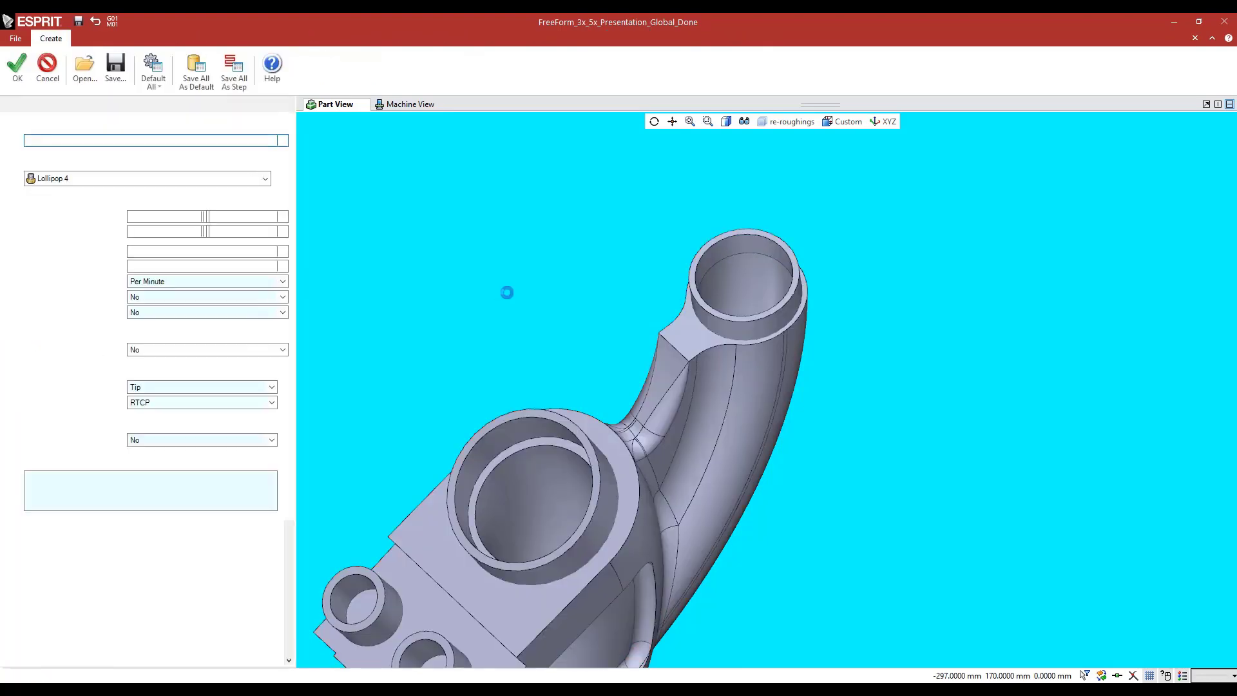
scroll(563, 394, down, 4)
middle_drag(563, 399, 554, 353)
scroll(757, 282, up, 6)
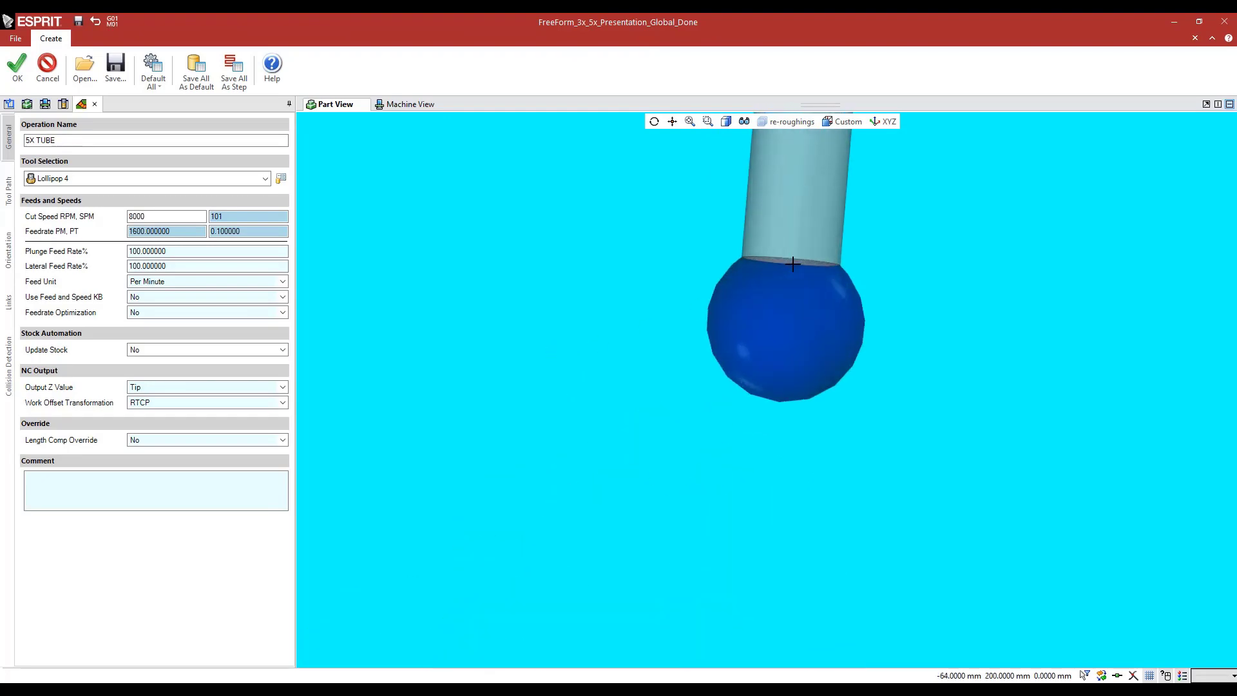
scroll(793, 265, down, 8)
middle_drag(566, 365, 562, 256)
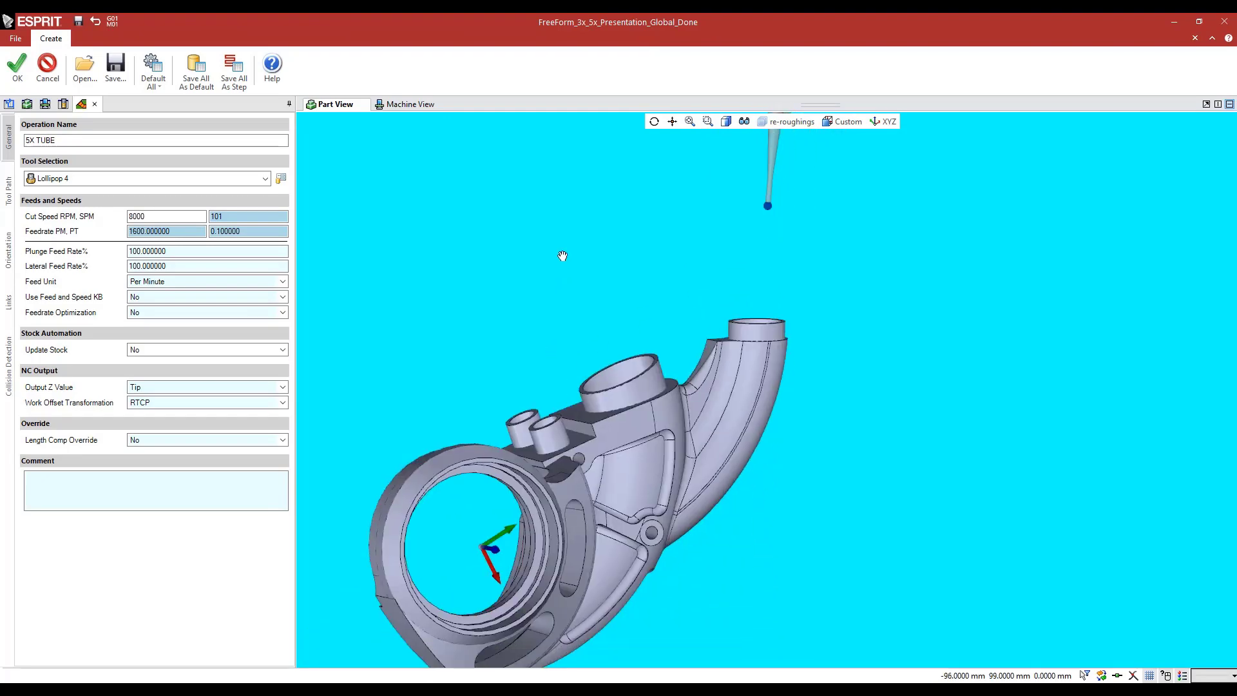
Review the tool path geometry of 5X TUBE by highlighting its spine, start and end profiles
click(8, 204)
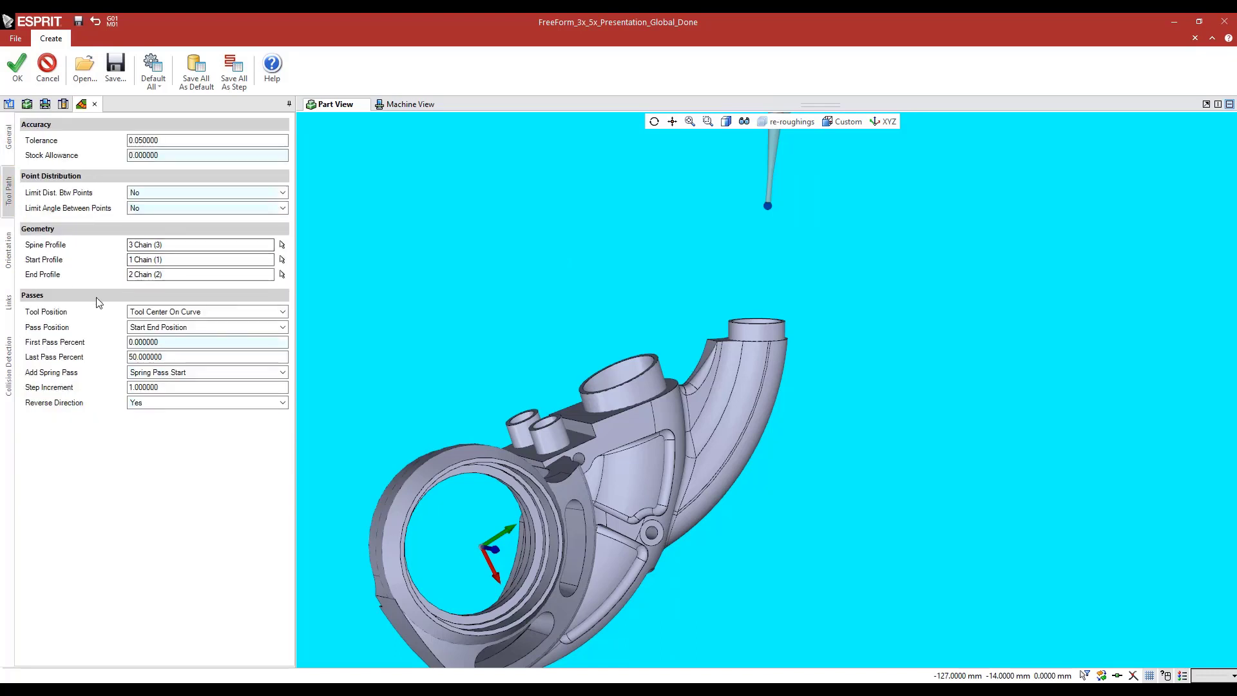
click(187, 245)
click(171, 259)
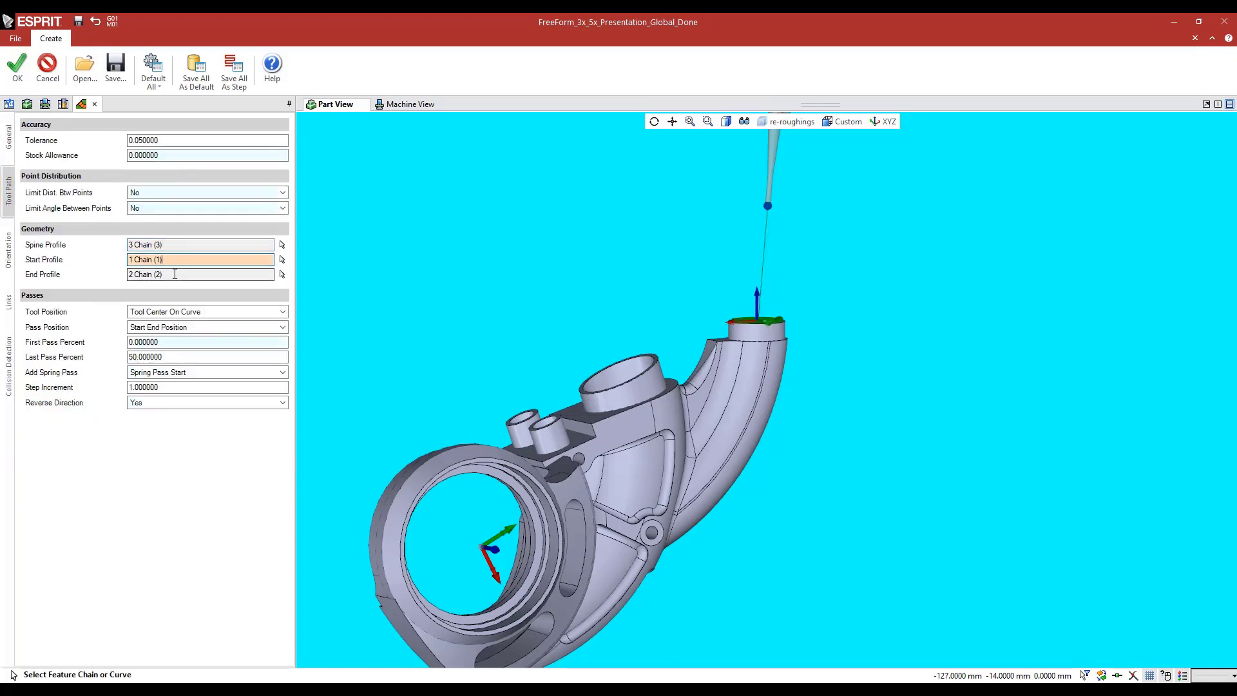
click(174, 274)
click(174, 246)
scroll(540, 272, up, 1)
middle_drag(541, 273, 607, 272)
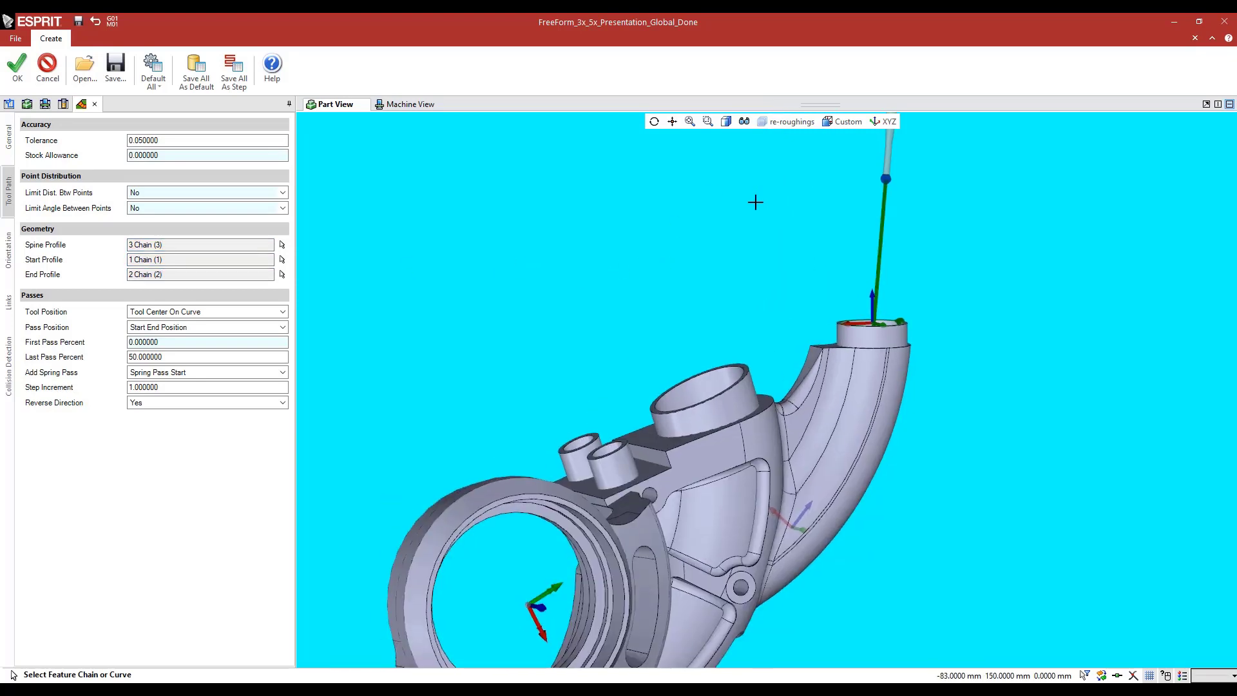
Hide the solid bodies and examine the spine, start and end profile chains on their own
click(742, 122)
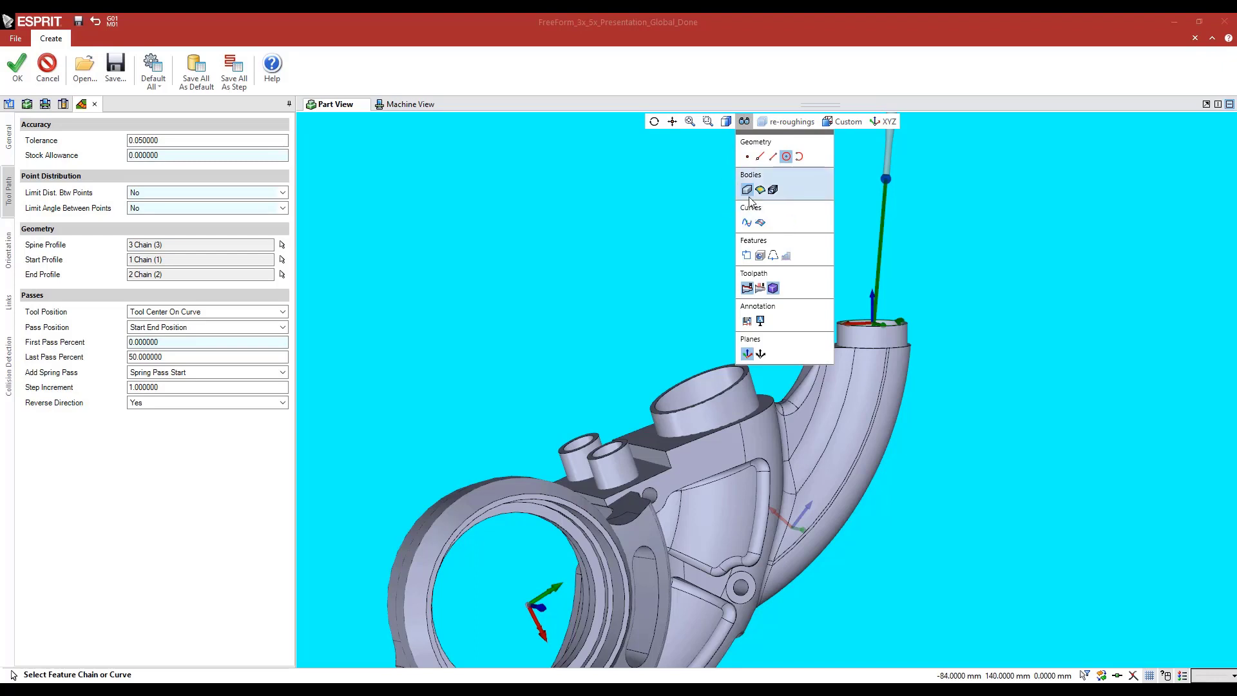
click(748, 192)
middle_drag(638, 318, 534, 291)
middle_drag(533, 291, 536, 326)
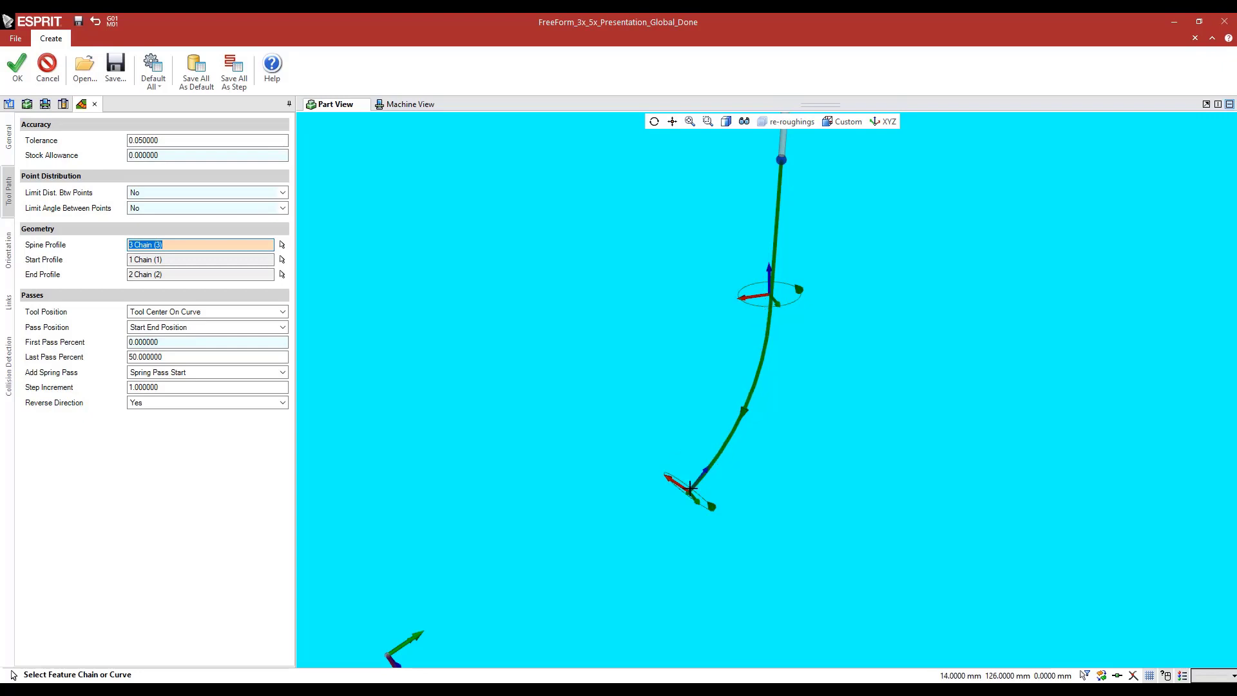
middle_drag(634, 316, 528, 317)
click(148, 260)
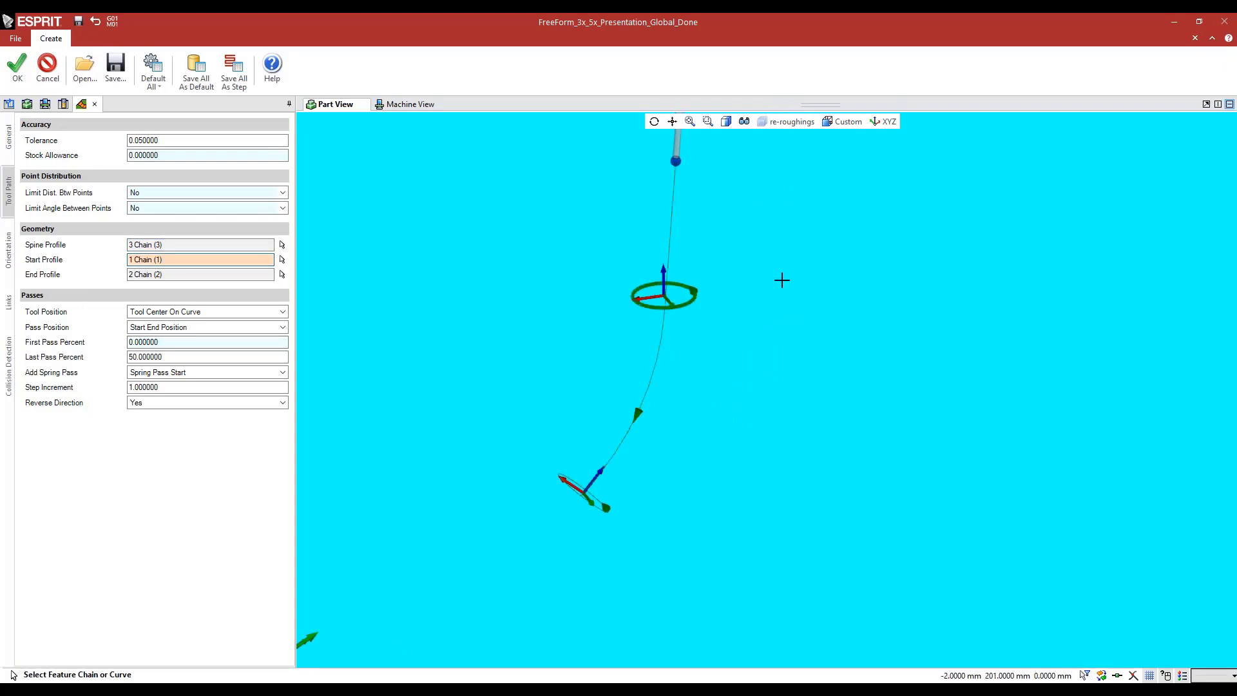
click(174, 276)
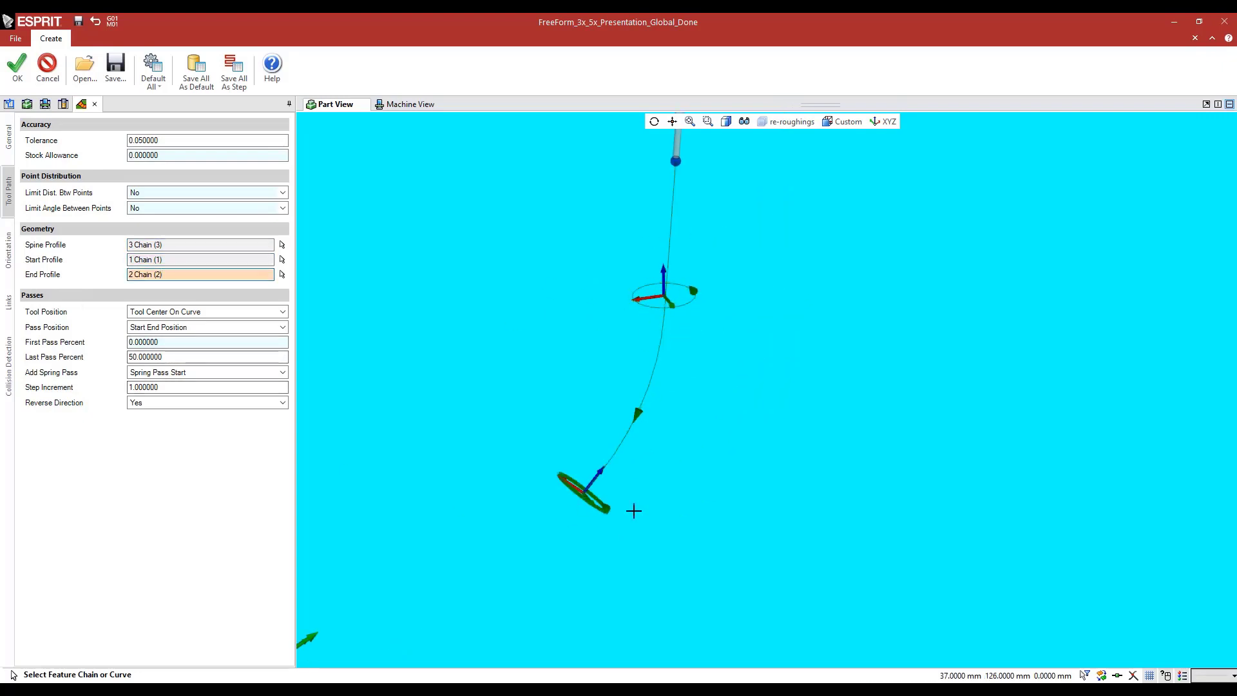
middle_drag(534, 381, 661, 406)
middle_drag(661, 405, 624, 388)
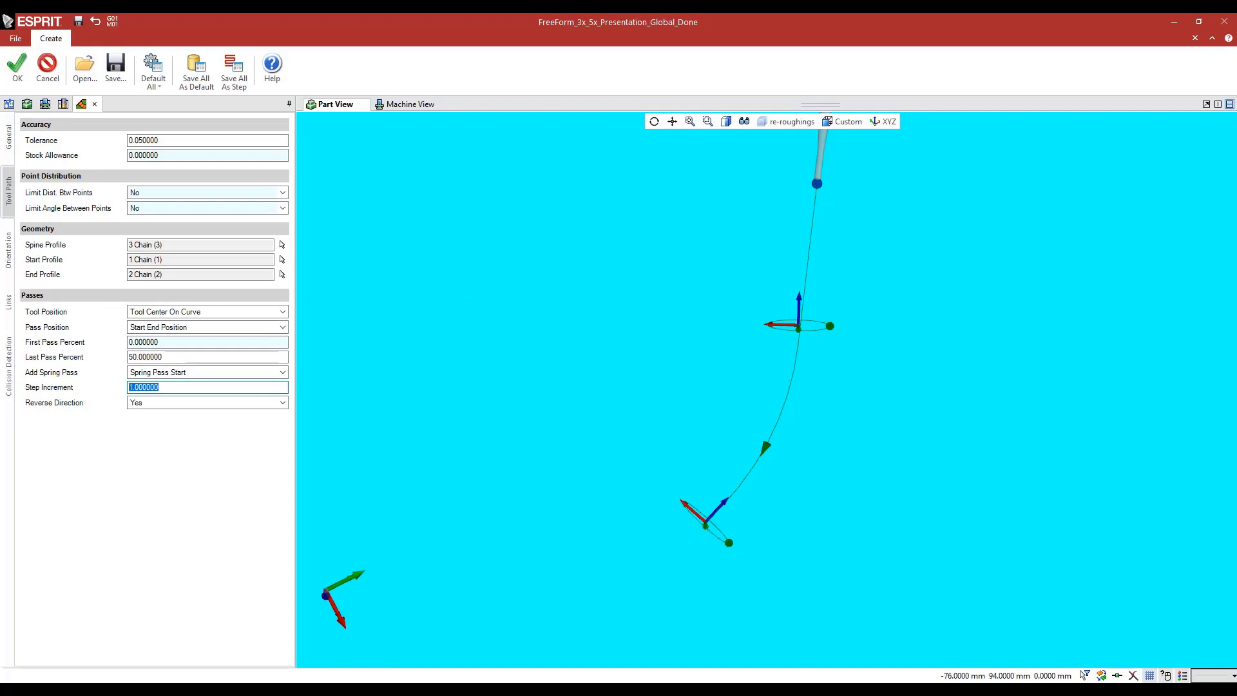
Review the tool axis orientation settings of 5X TUBE and inspect its start and end points along the spine
click(5, 250)
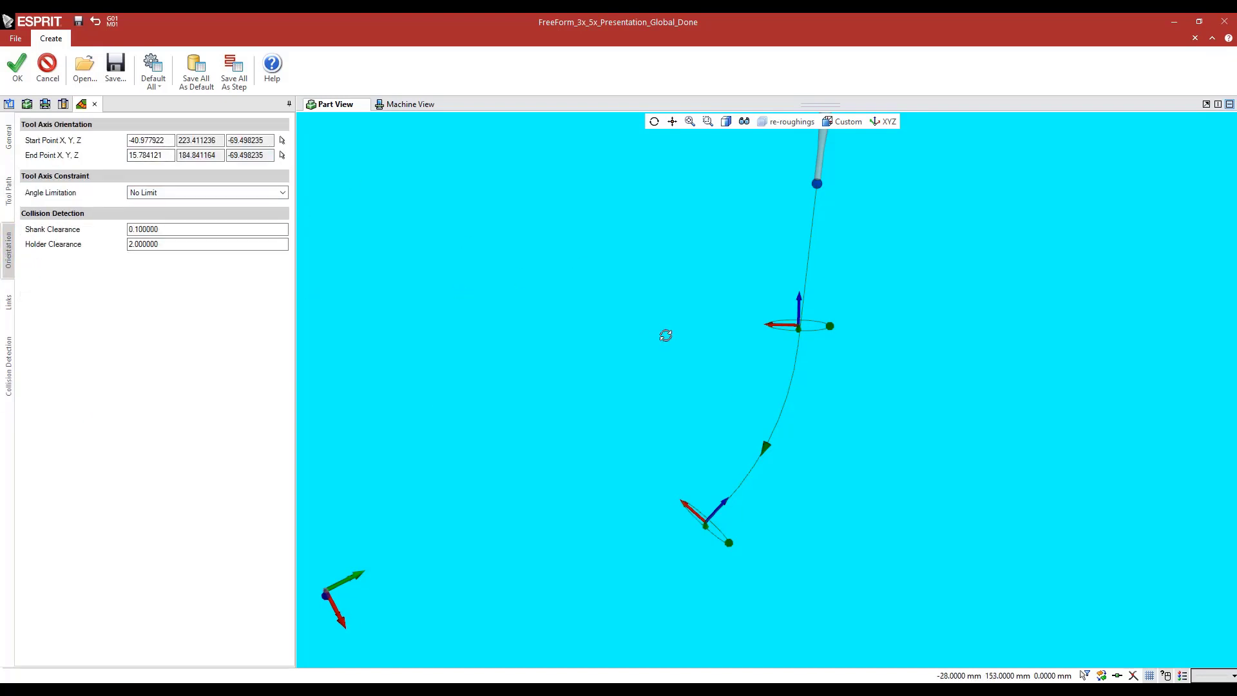
middle_drag(665, 335, 691, 259)
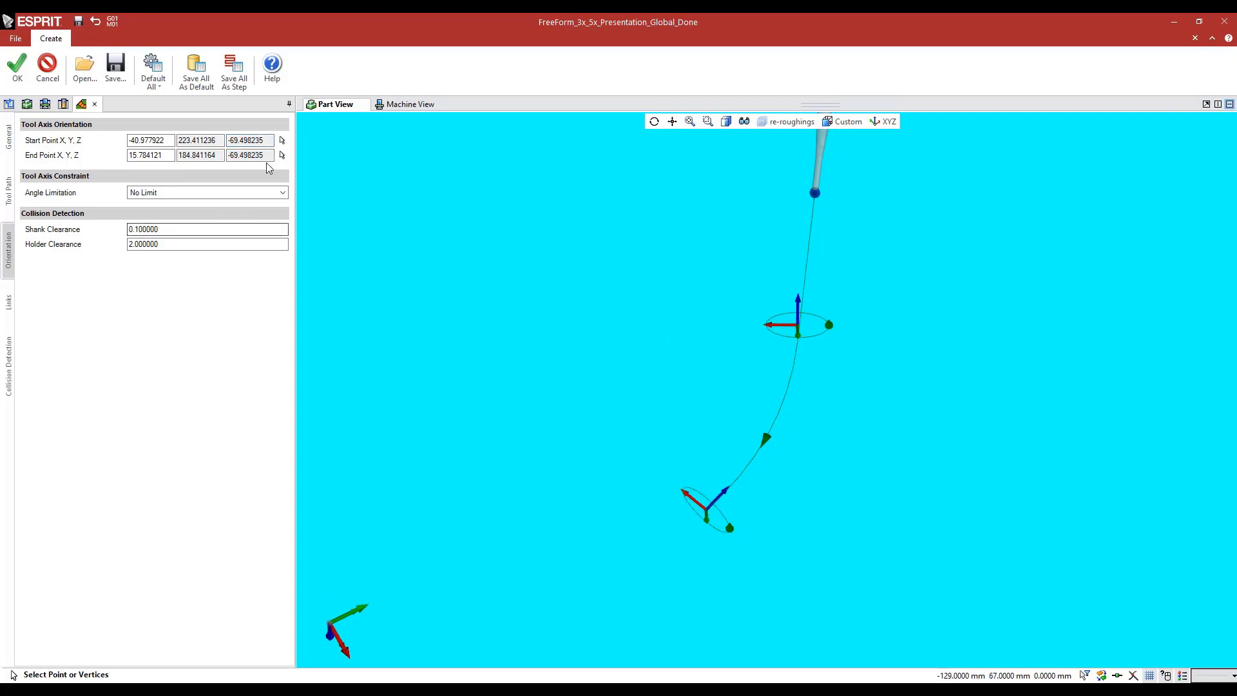
scroll(795, 365, up, 5)
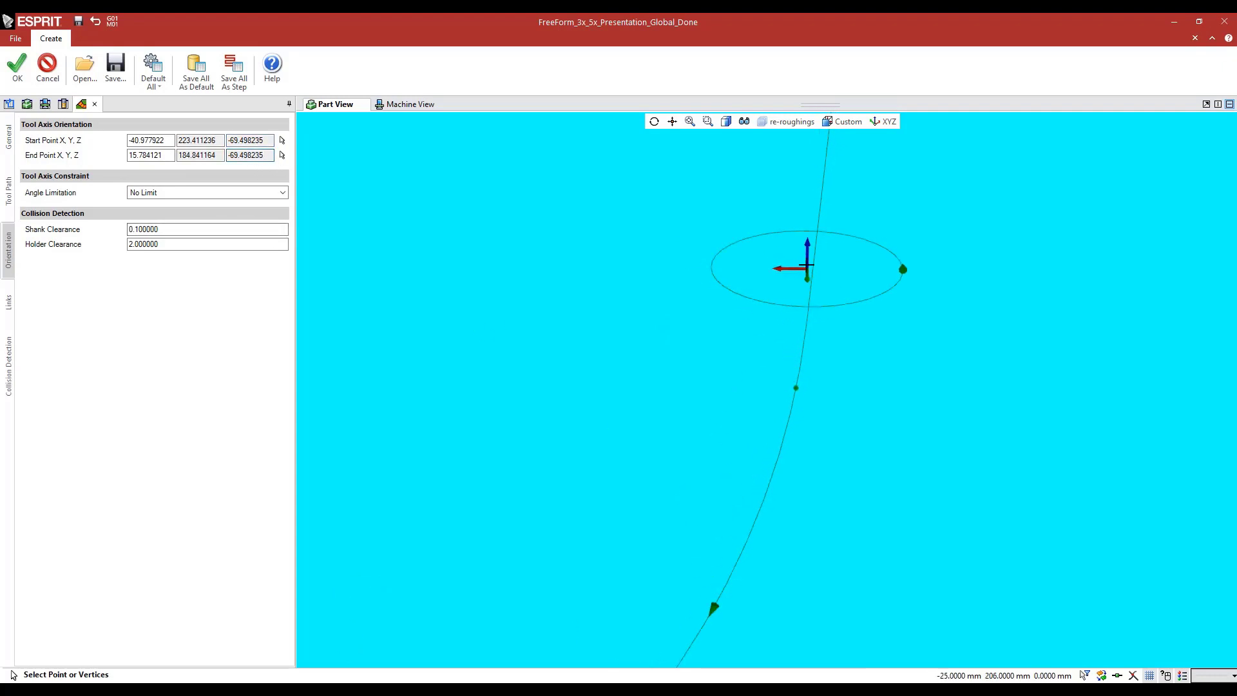
scroll(737, 402, down, 5)
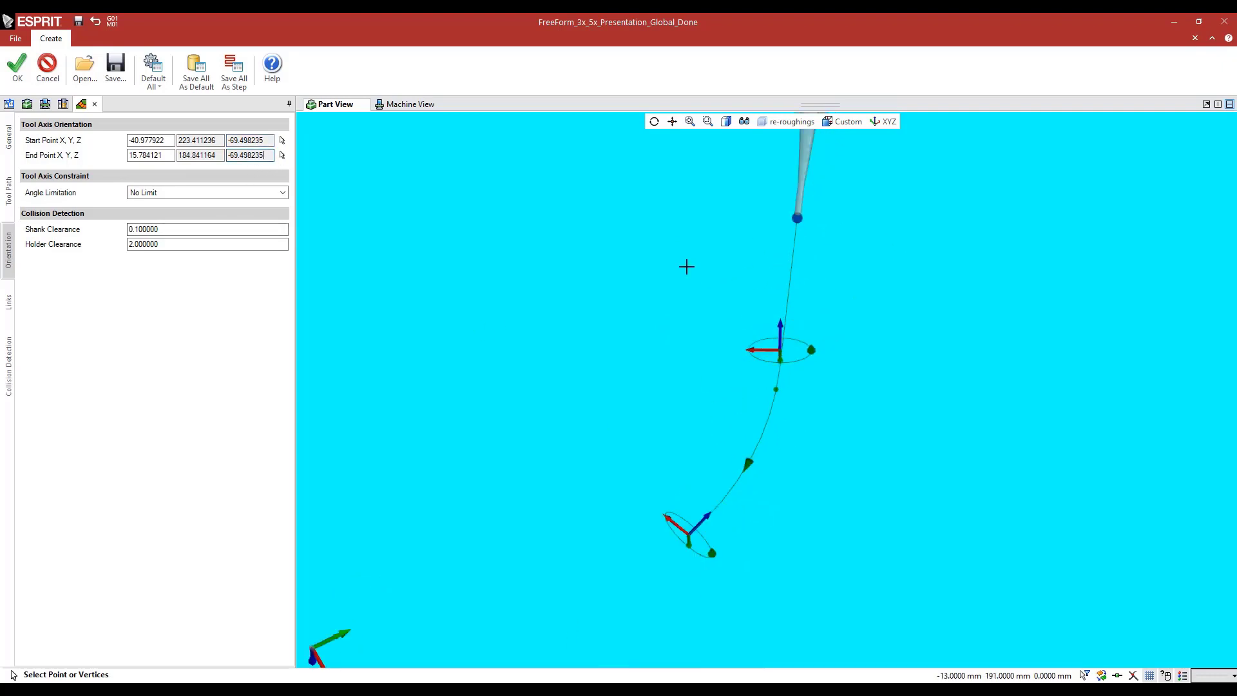
Show the solid bodies again and close the 5X TUBE operation without saving changes
click(742, 123)
click(746, 190)
click(578, 273)
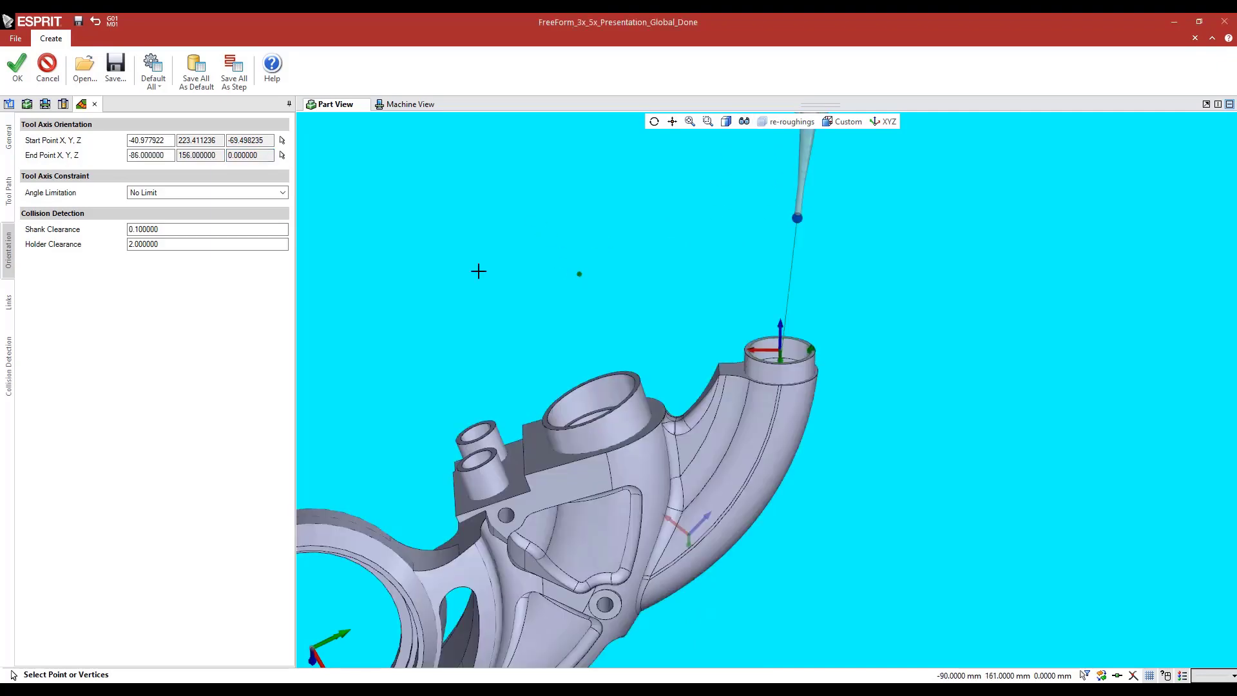
click(45, 71)
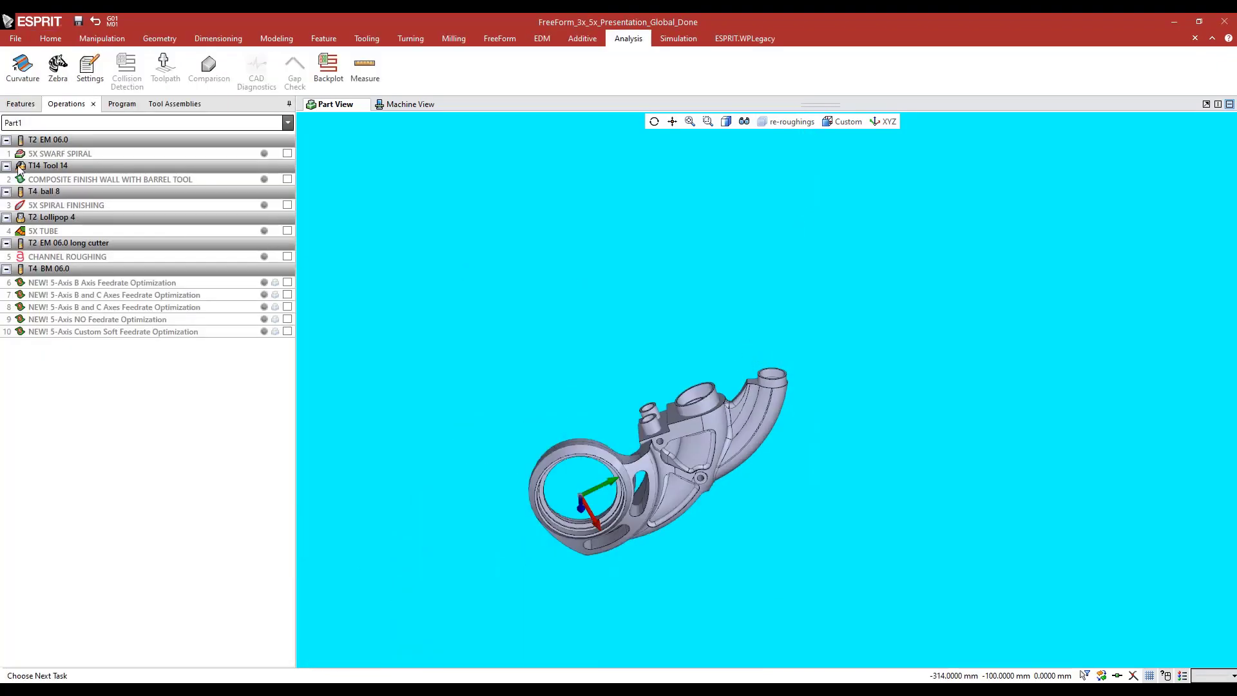
Simulate the 5X TUBE operation from the program on the machine and watch the lollipop tool enter the tube
click(122, 104)
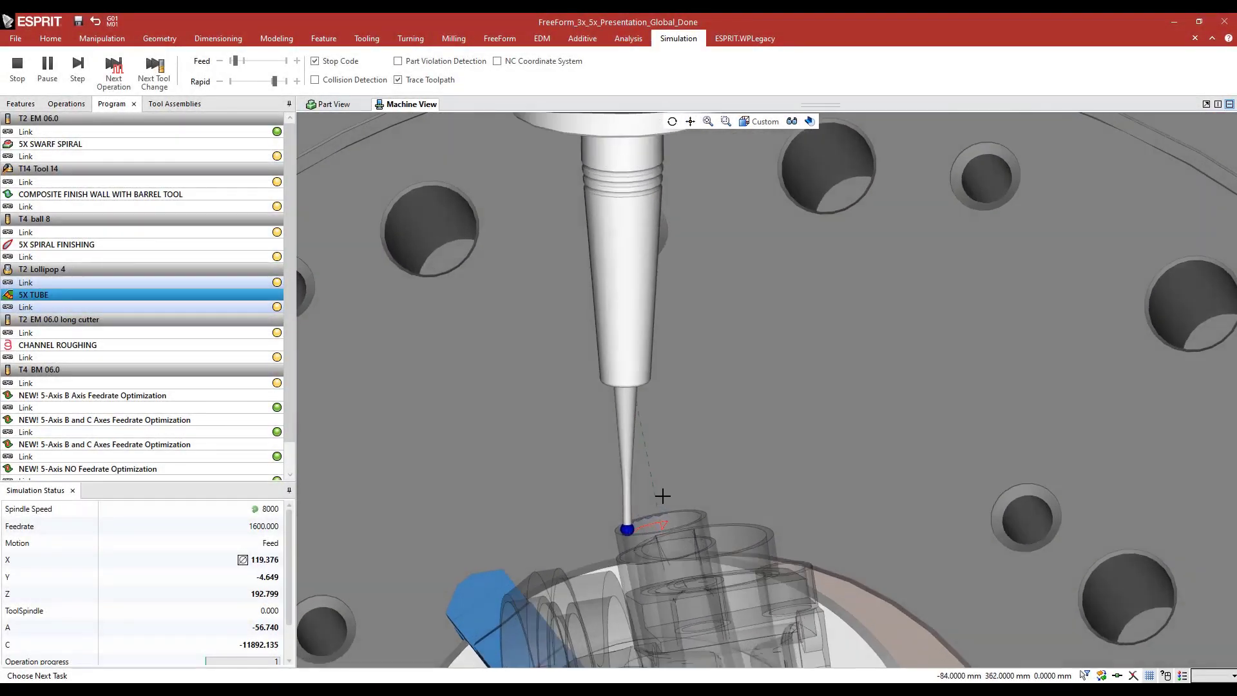
middle_drag(682, 422, 716, 219)
scroll(532, 352, down, 5)
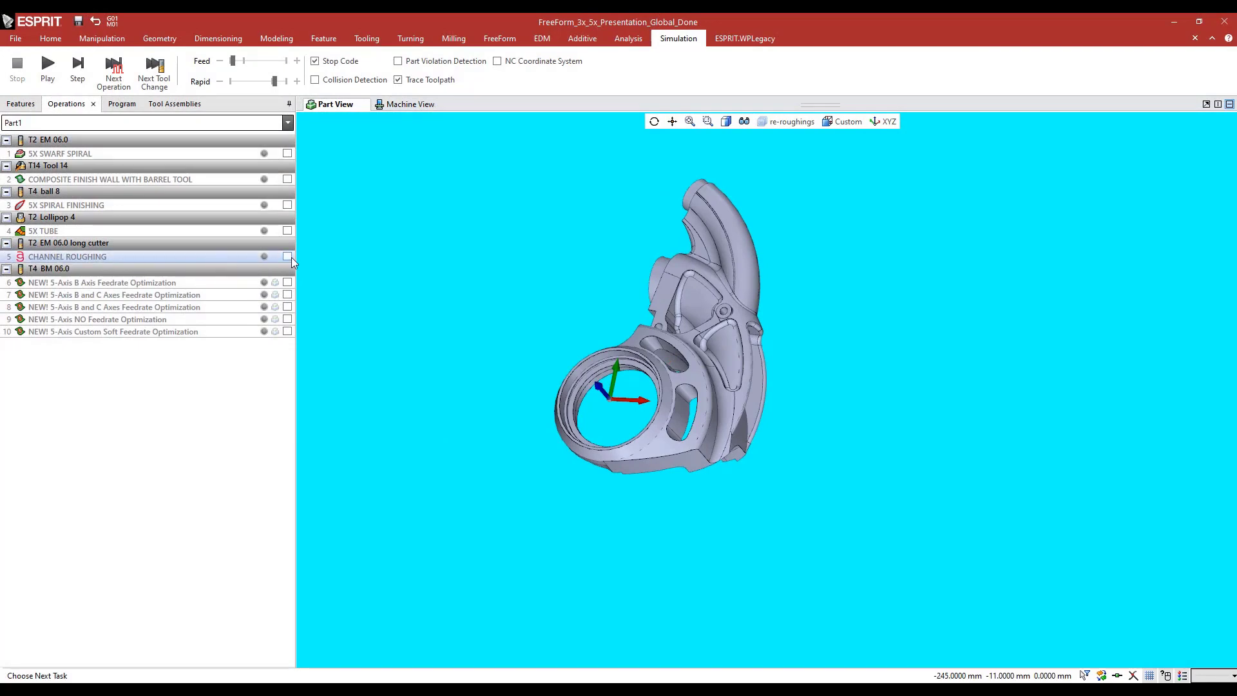
Display the CHANNEL ROUGHING toolpath and examine its trochoidal passes through the curved slot from several angles
click(288, 257)
middle_drag(668, 387, 747, 422)
scroll(682, 400, up, 10)
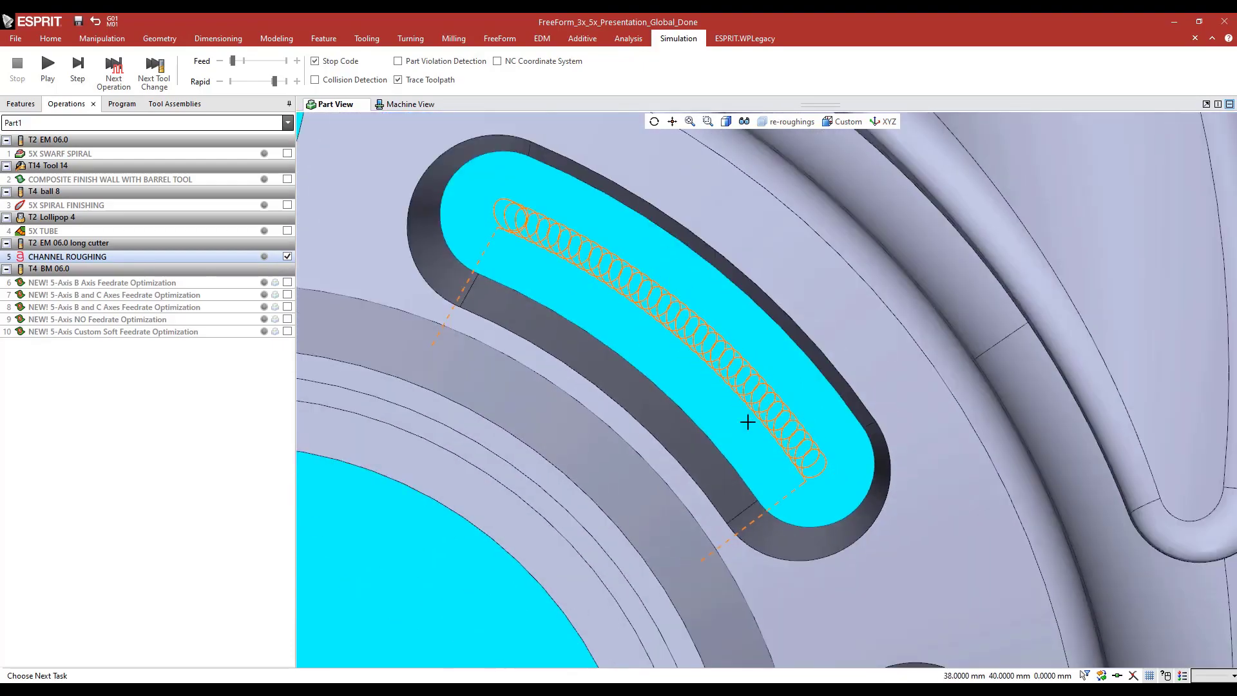
scroll(748, 422, down, 8)
middle_drag(656, 514, 579, 436)
ctrl+middle_drag(669, 547, 633, 334)
middle_drag(626, 387, 589, 468)
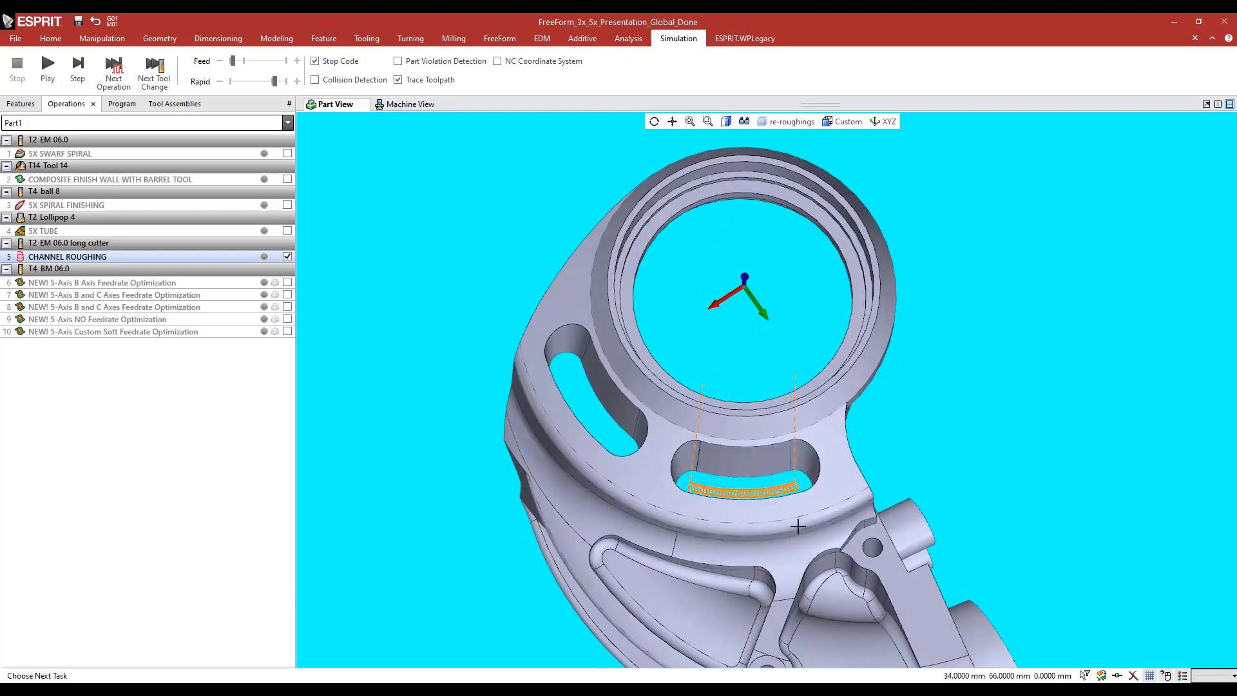
scroll(747, 506, up, 5)
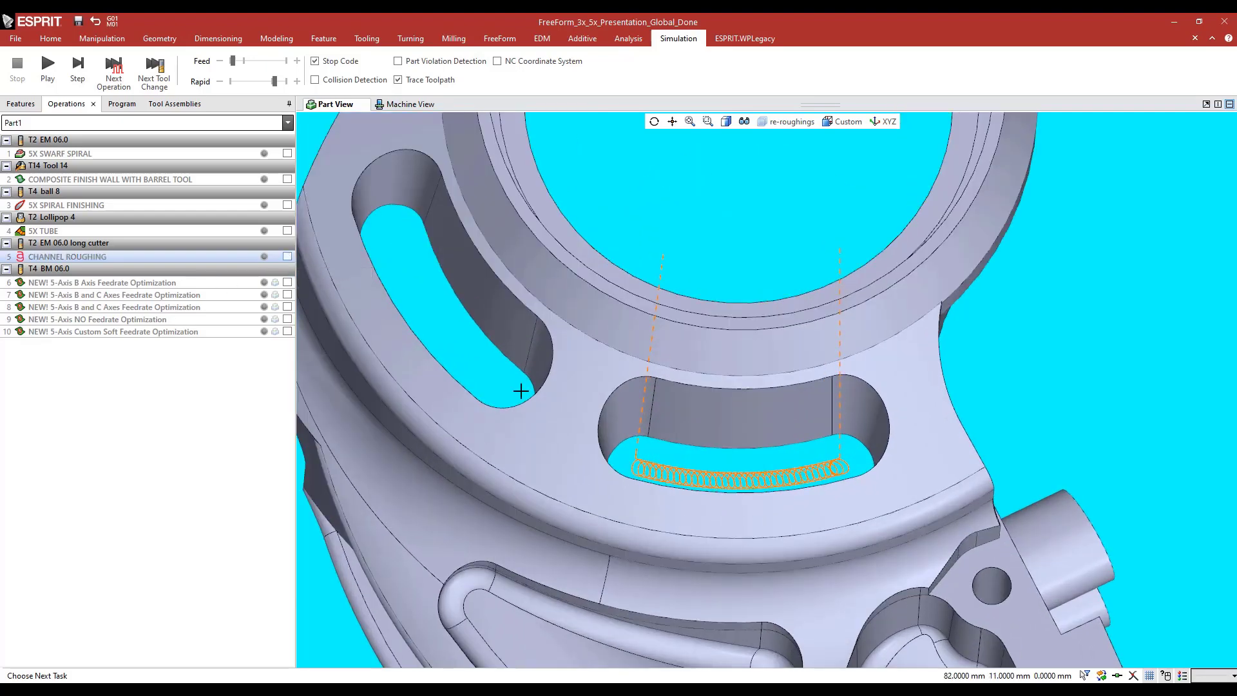
scroll(723, 449, down, 5)
Open the 36 FreeForm feature behind CHANNEL ROUGHING and examine its part surface, Nurb Surface 515, beneath the slots
click(21, 104)
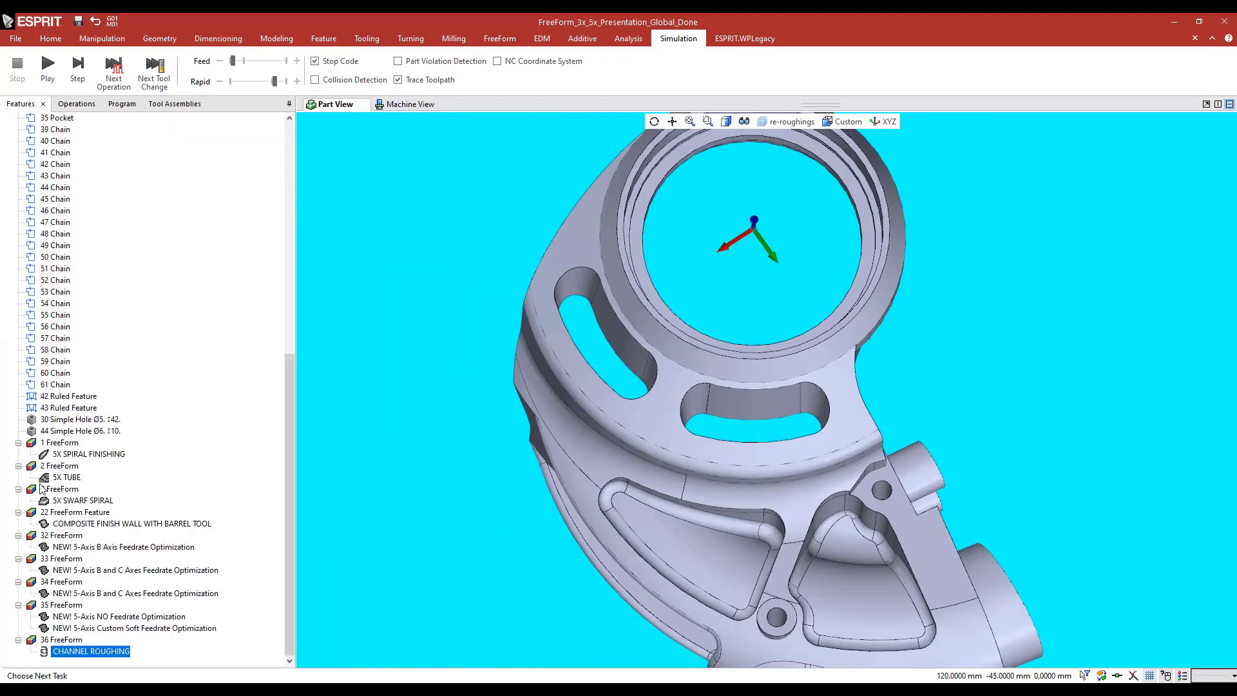
click(62, 639)
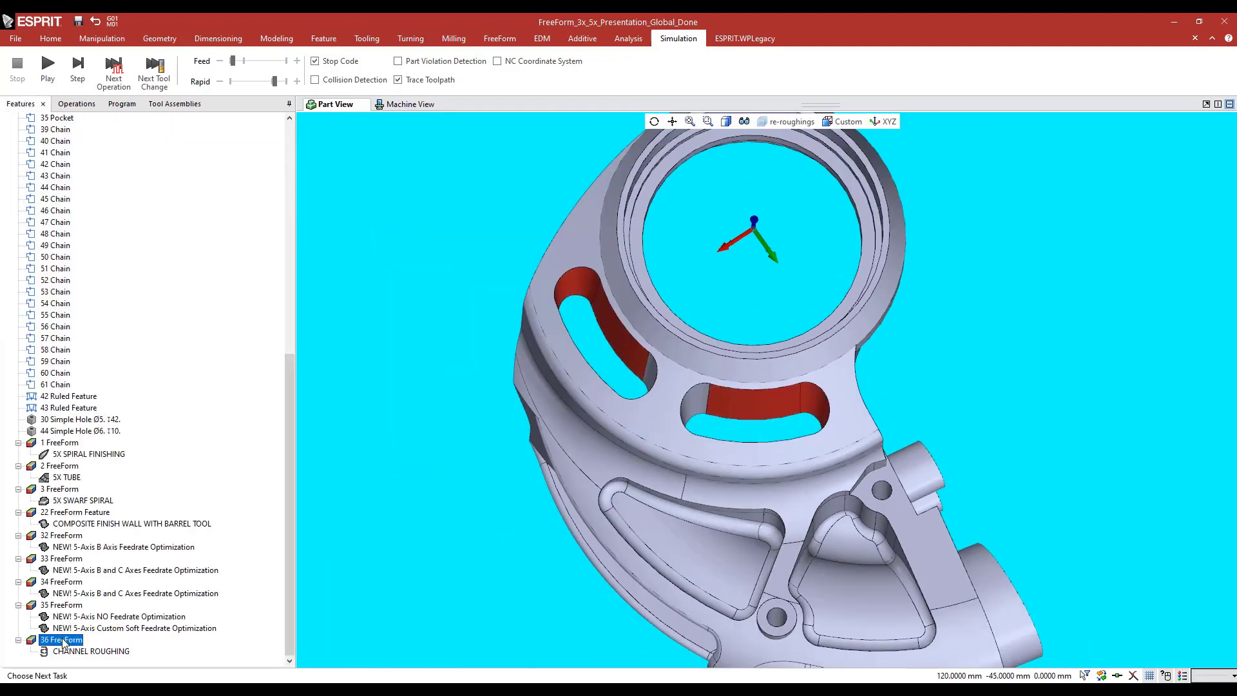
double_click(63, 640)
click(22, 218)
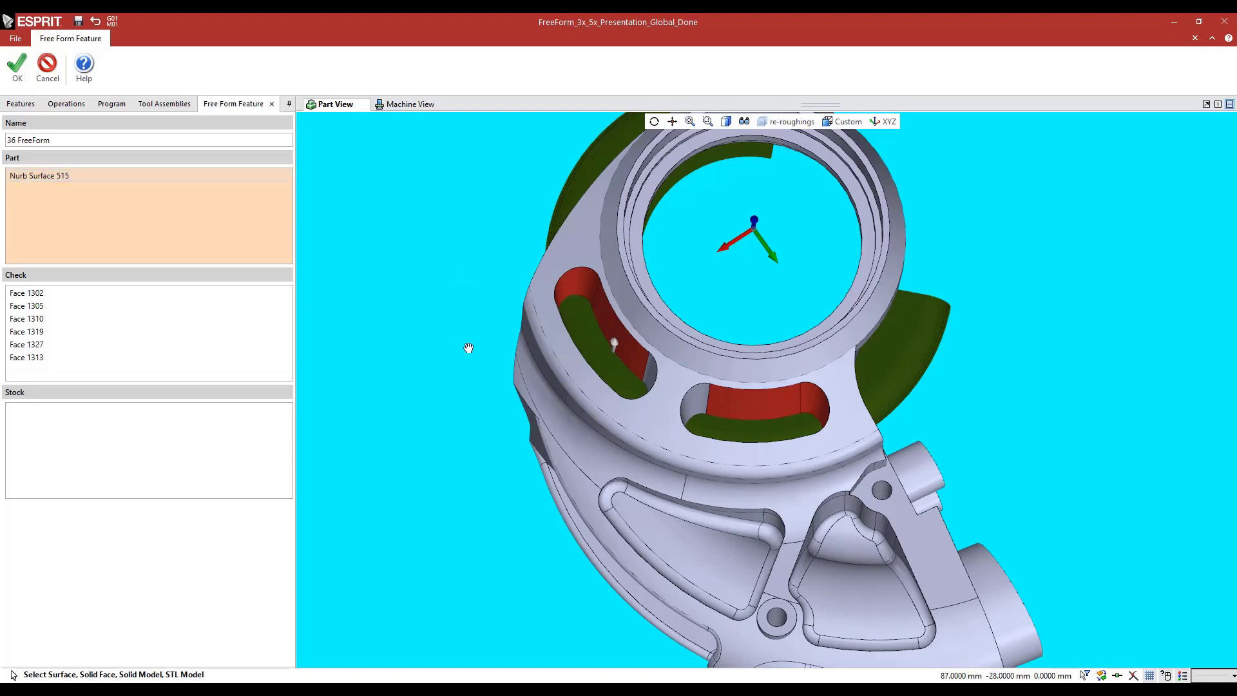
middle_drag(469, 348, 562, 380)
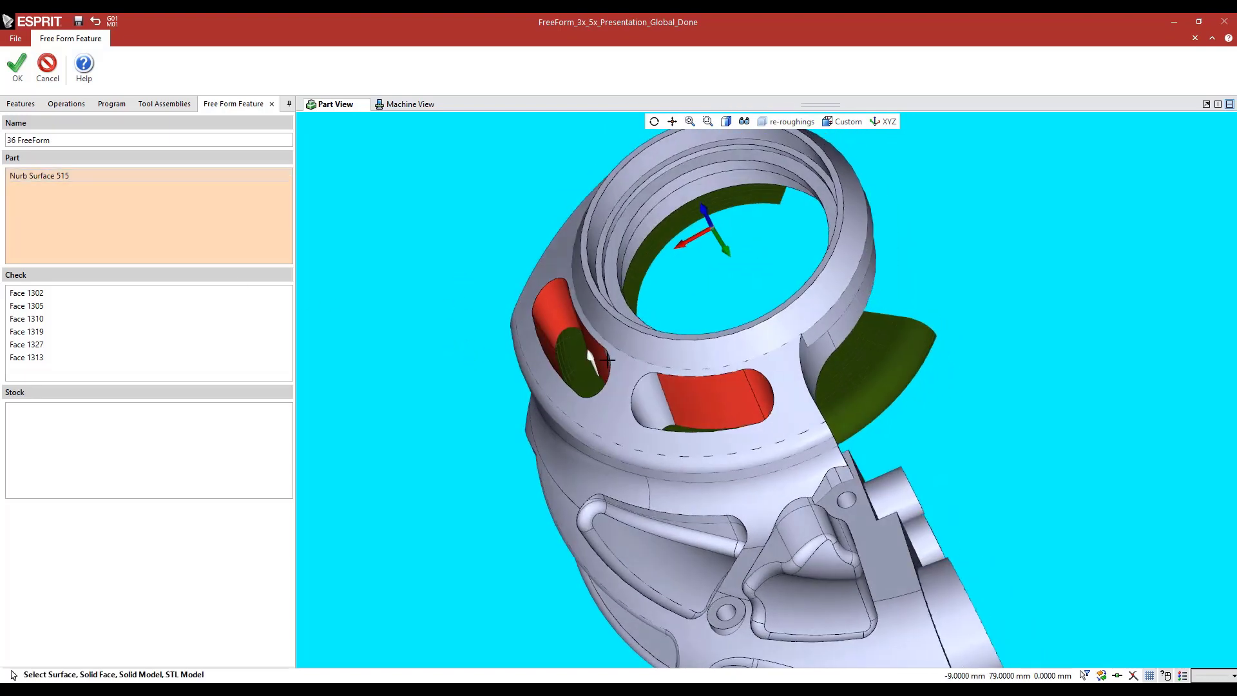
middle_drag(561, 333, 570, 332)
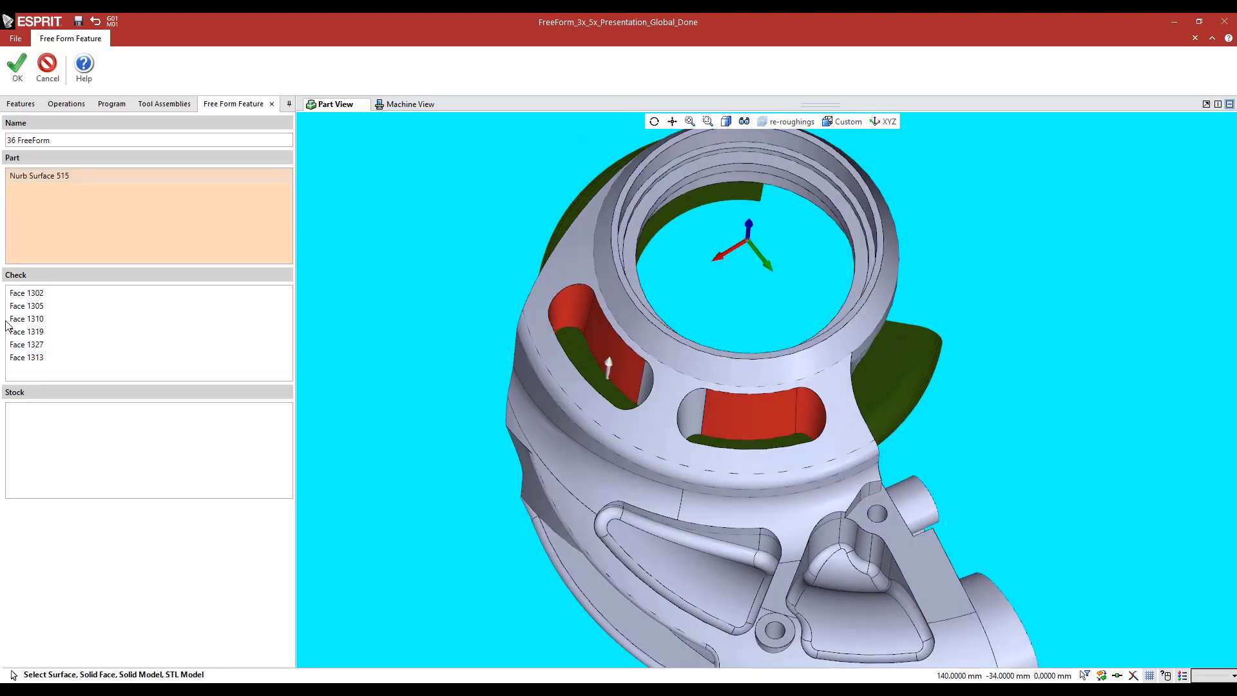
Highlight the check faces of 36 FreeForm on the slot walls, close the feature unchanged and return to the operations
click(25, 358)
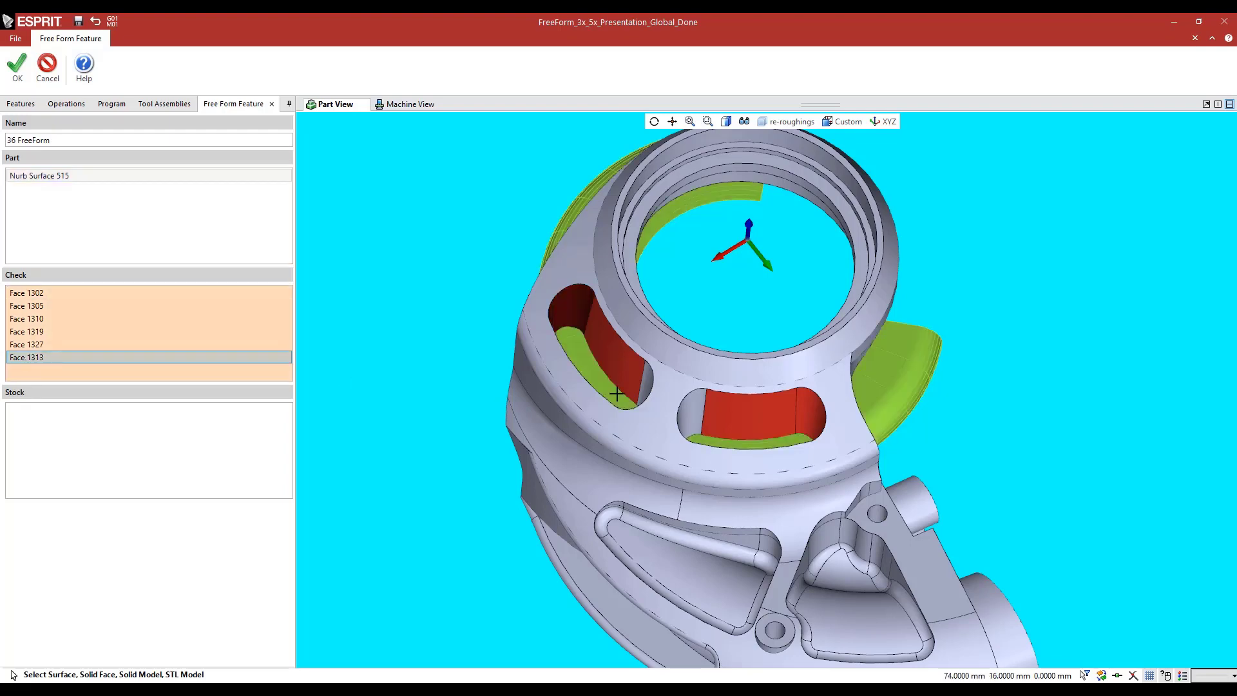
middle_drag(617, 394, 620, 401)
scroll(771, 422, up, 2)
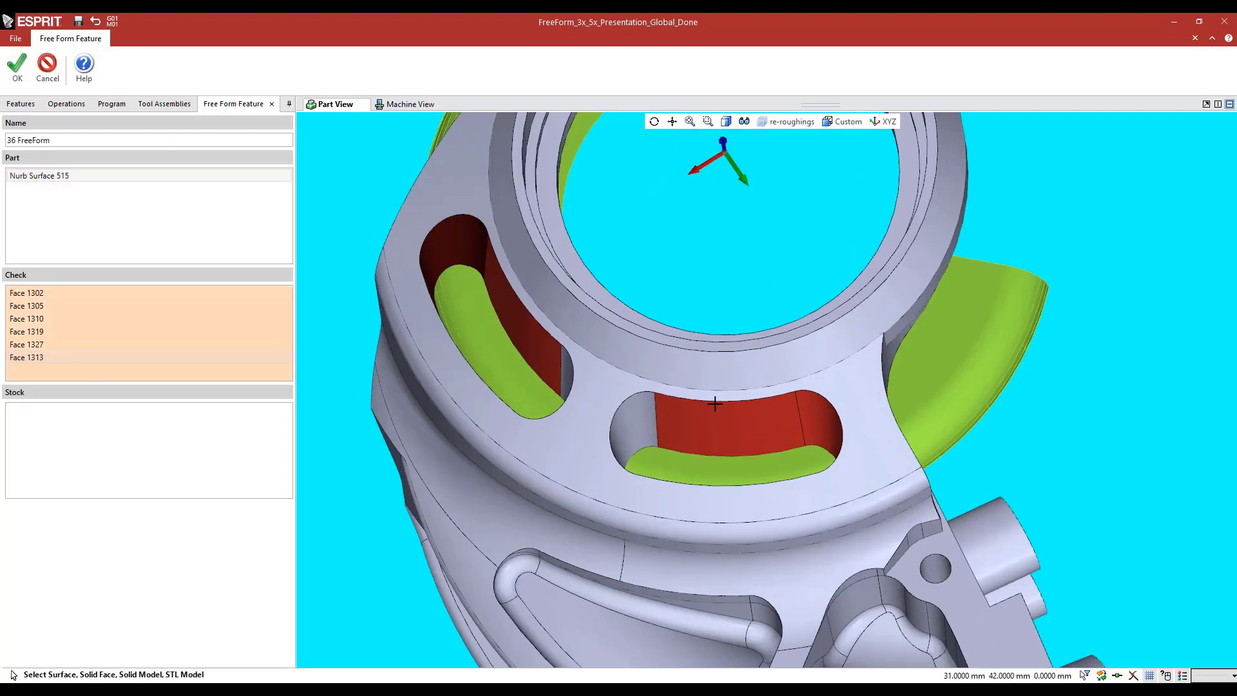
click(48, 70)
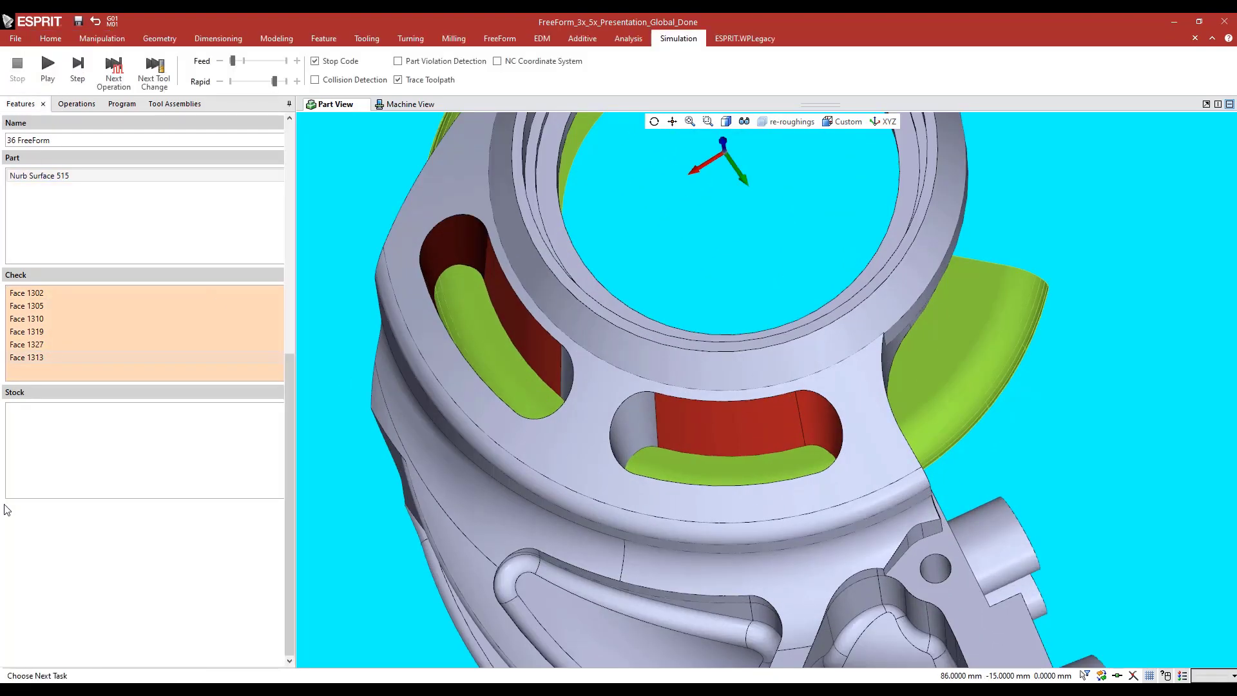
click(72, 104)
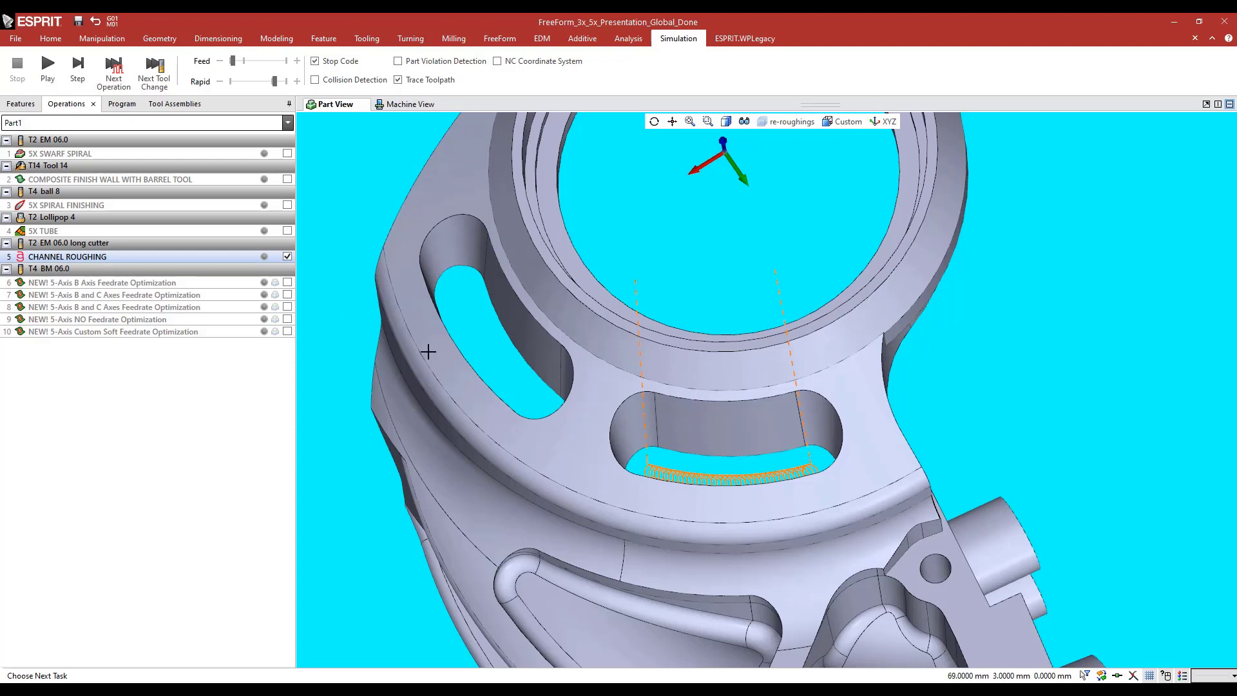
Play the Toolpath Analysis of CHANNEL ROUGHING, watch the cutter's trochoidal passes in the curved slot, close it and hide the toolpath
click(615, 42)
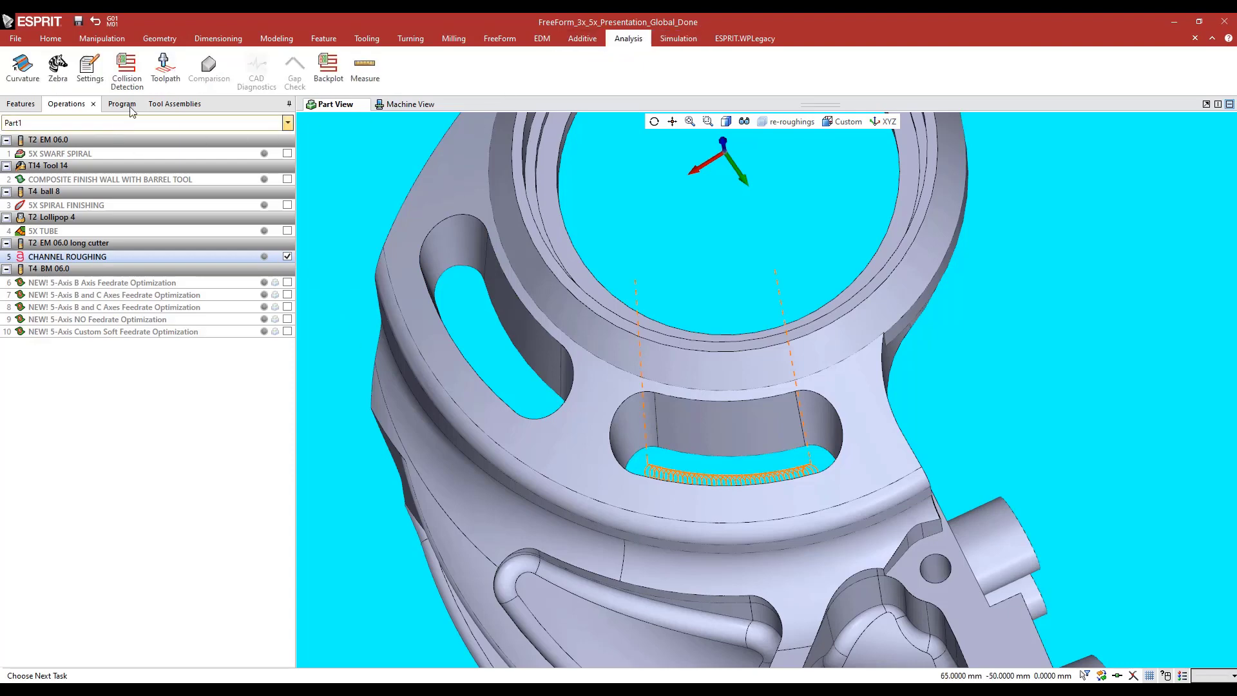
click(165, 67)
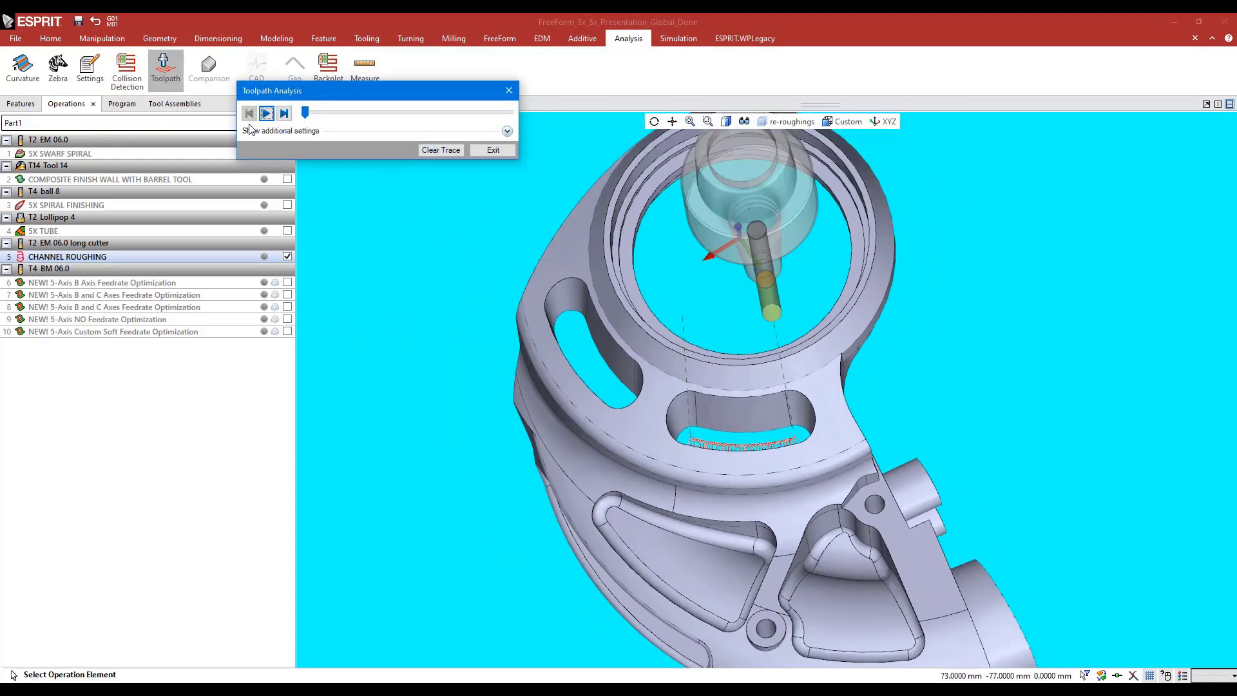
click(266, 114)
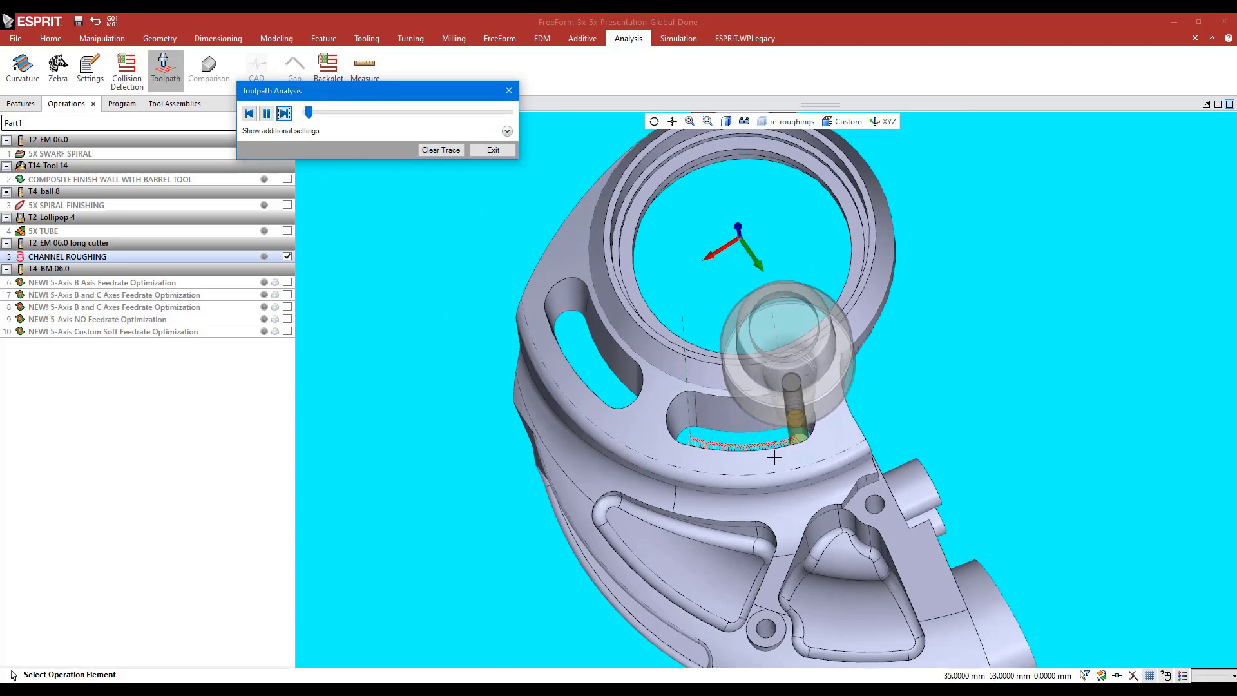
scroll(799, 450, up, 3)
scroll(806, 447, up, 4)
scroll(799, 386, up, 5)
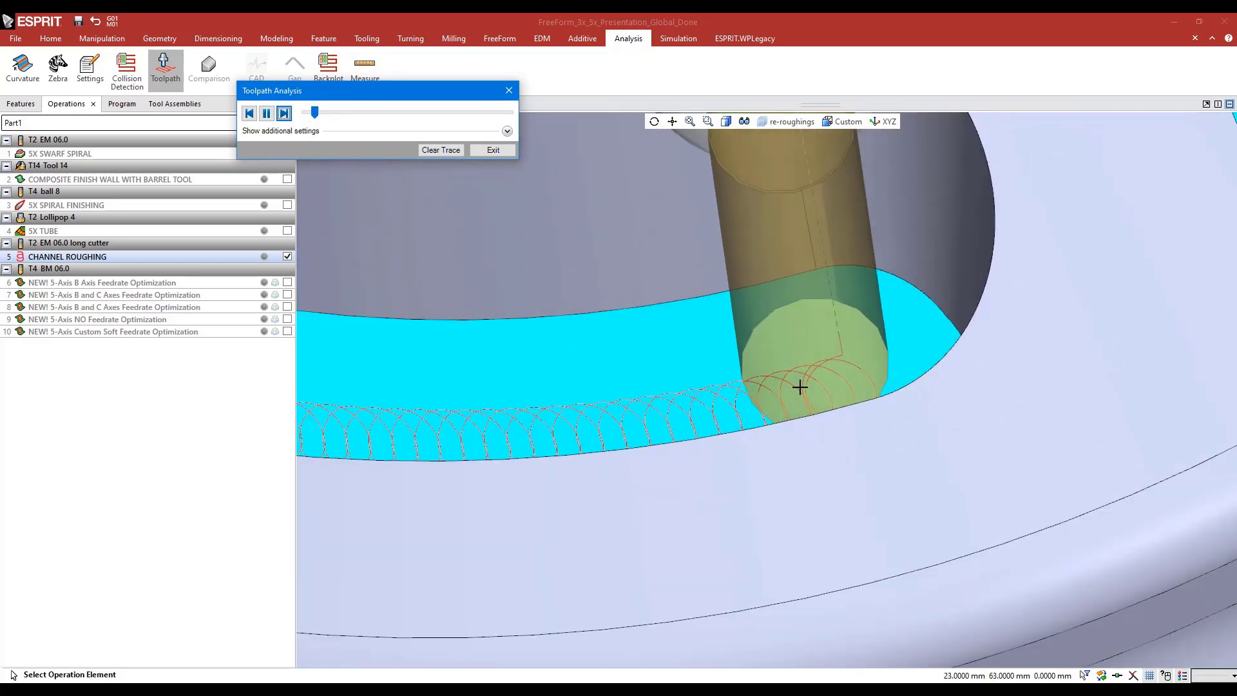
scroll(778, 399, down, 8)
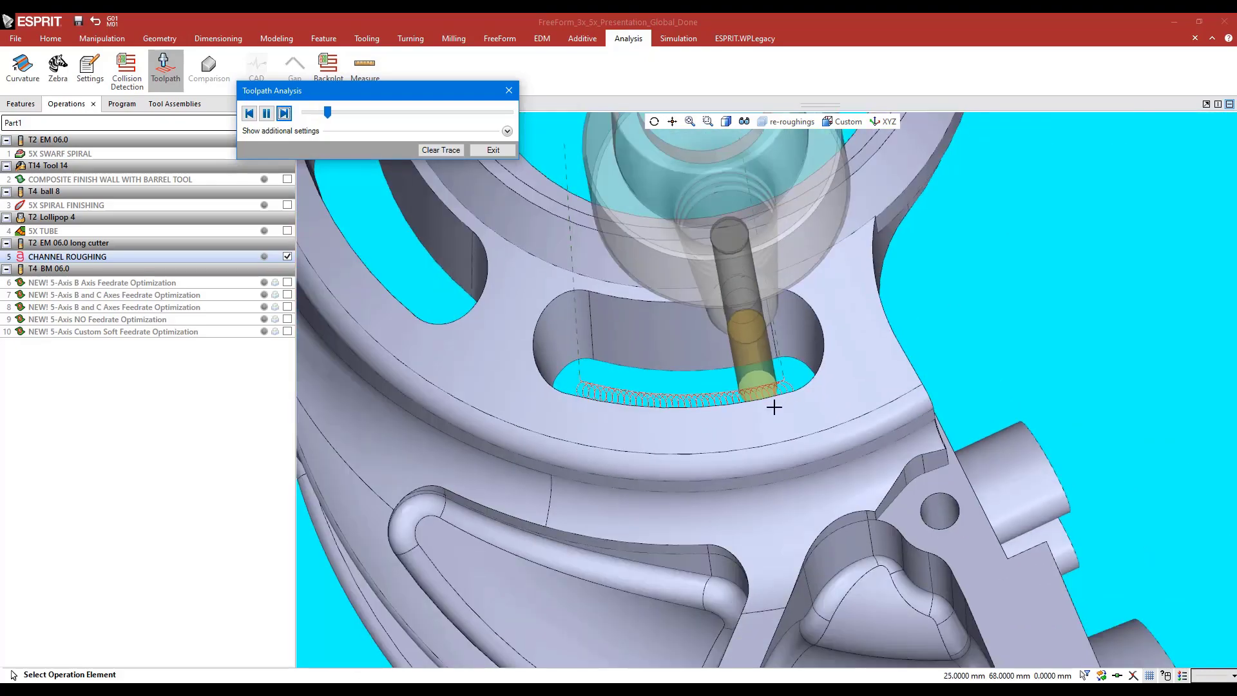
scroll(774, 407, down, 4)
middle_drag(674, 435, 676, 389)
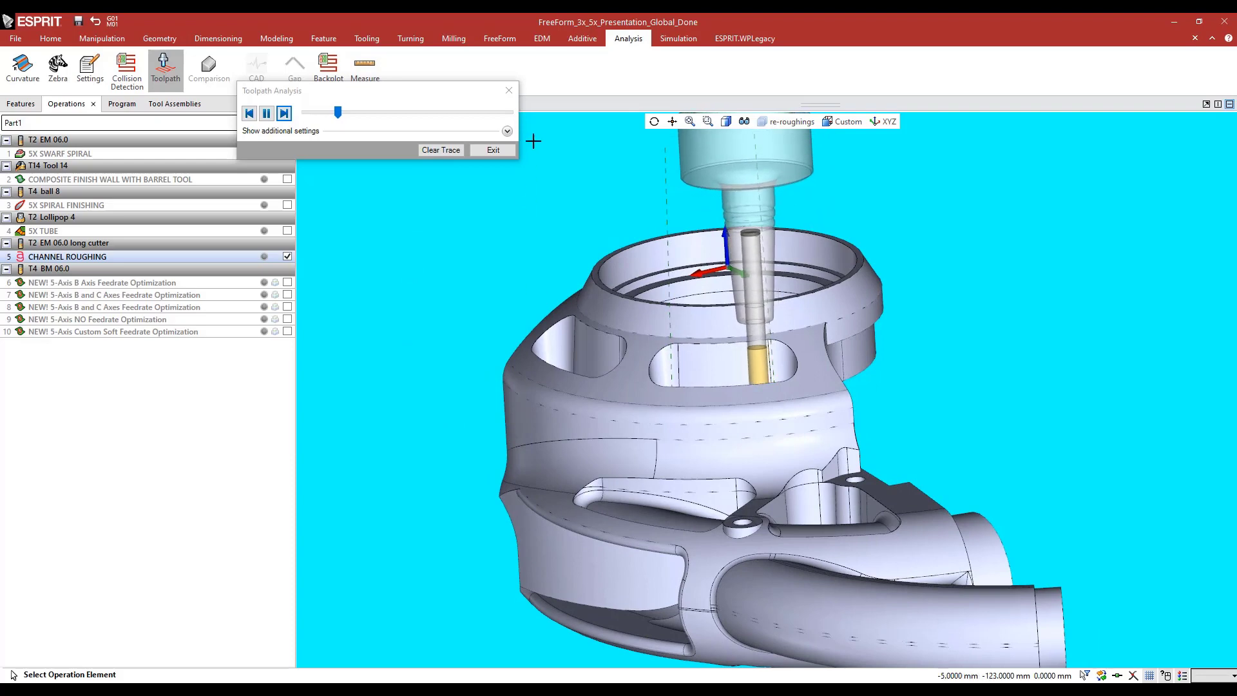
click(509, 91)
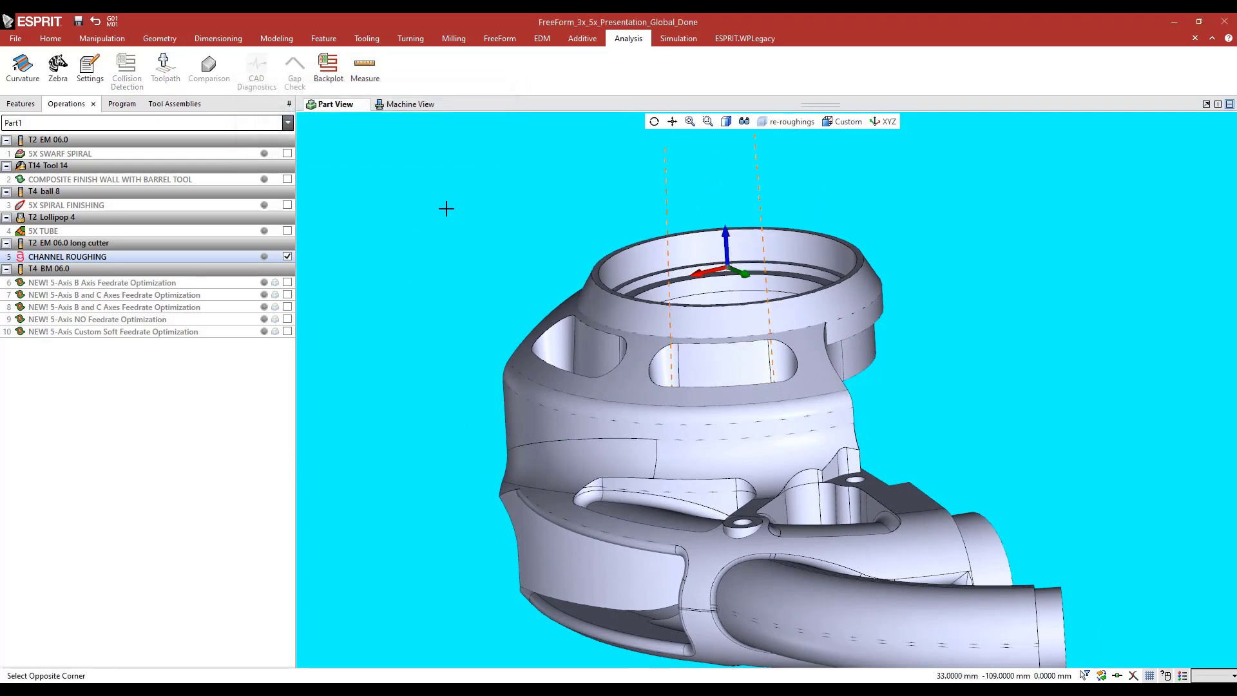
click(287, 257)
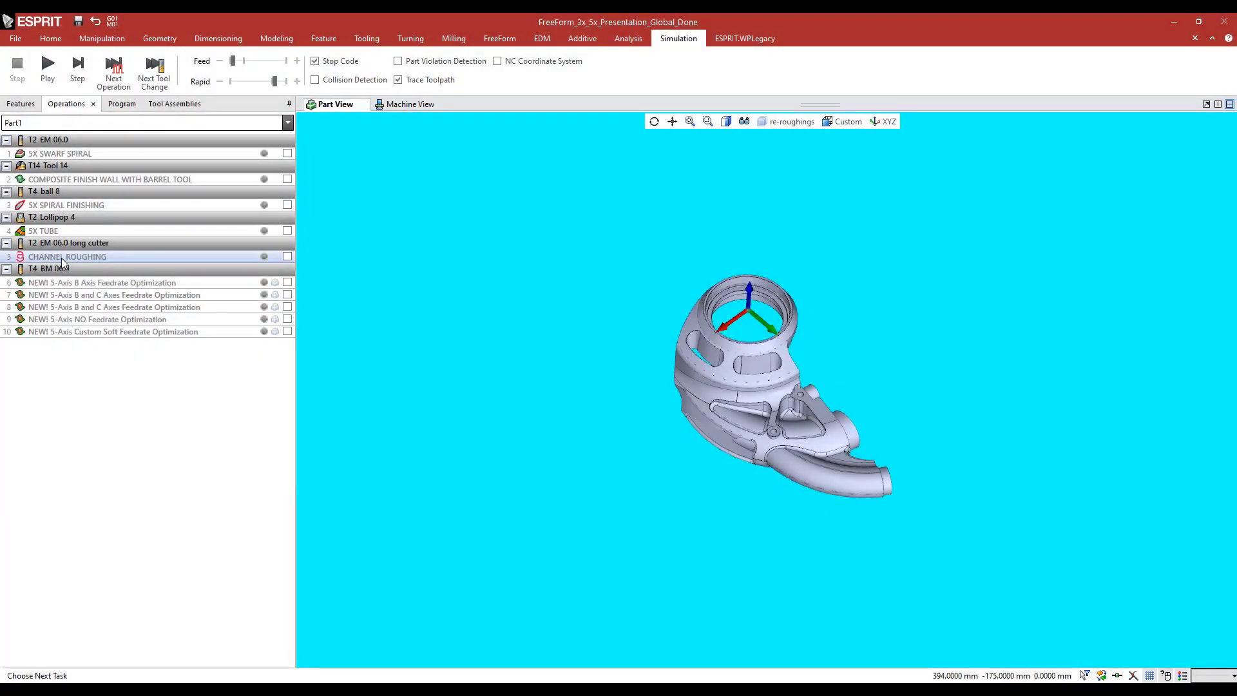
Open CHANNEL ROUGHING and highlight the left and right side surfaces that define its channel on the slot walls
double_click(235, 256)
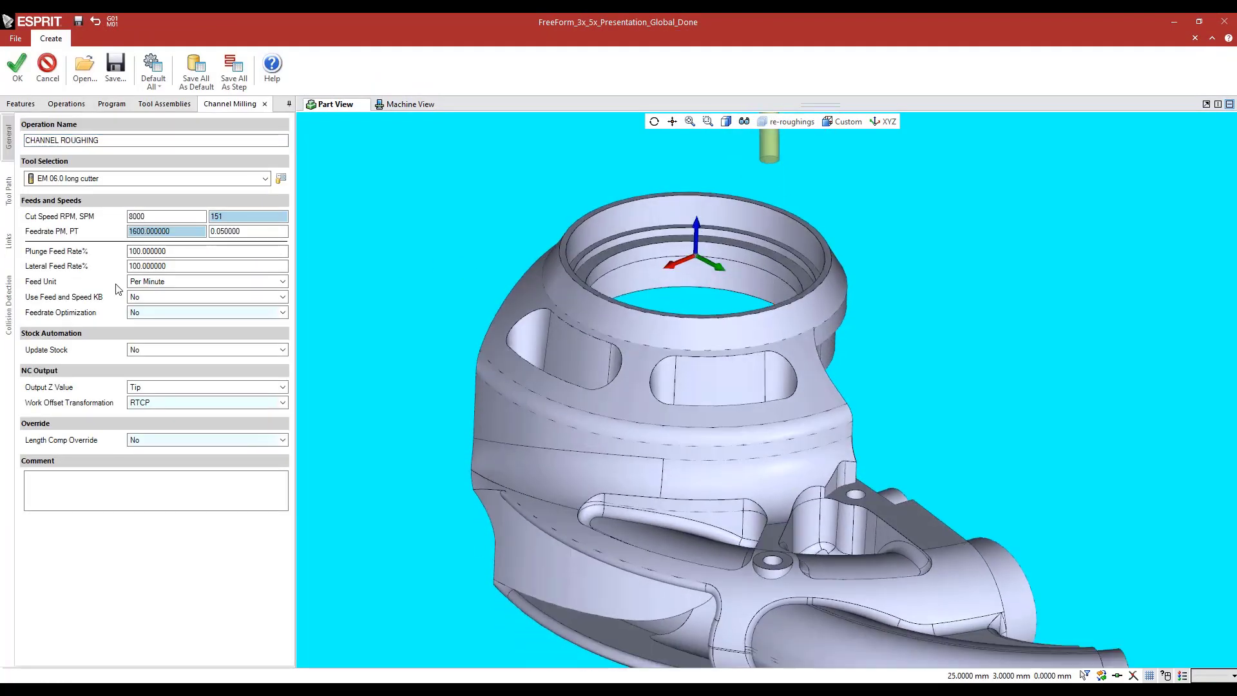
click(8, 191)
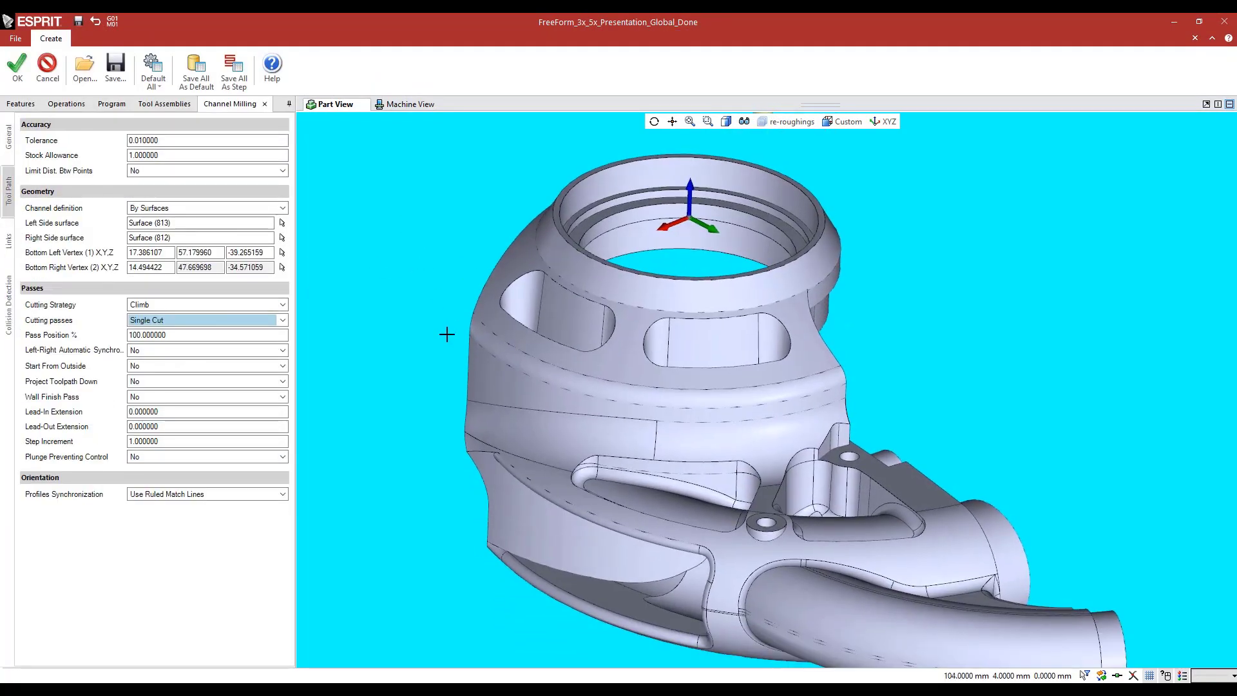
middle_drag(447, 334, 443, 364)
mouse_move(136, 214)
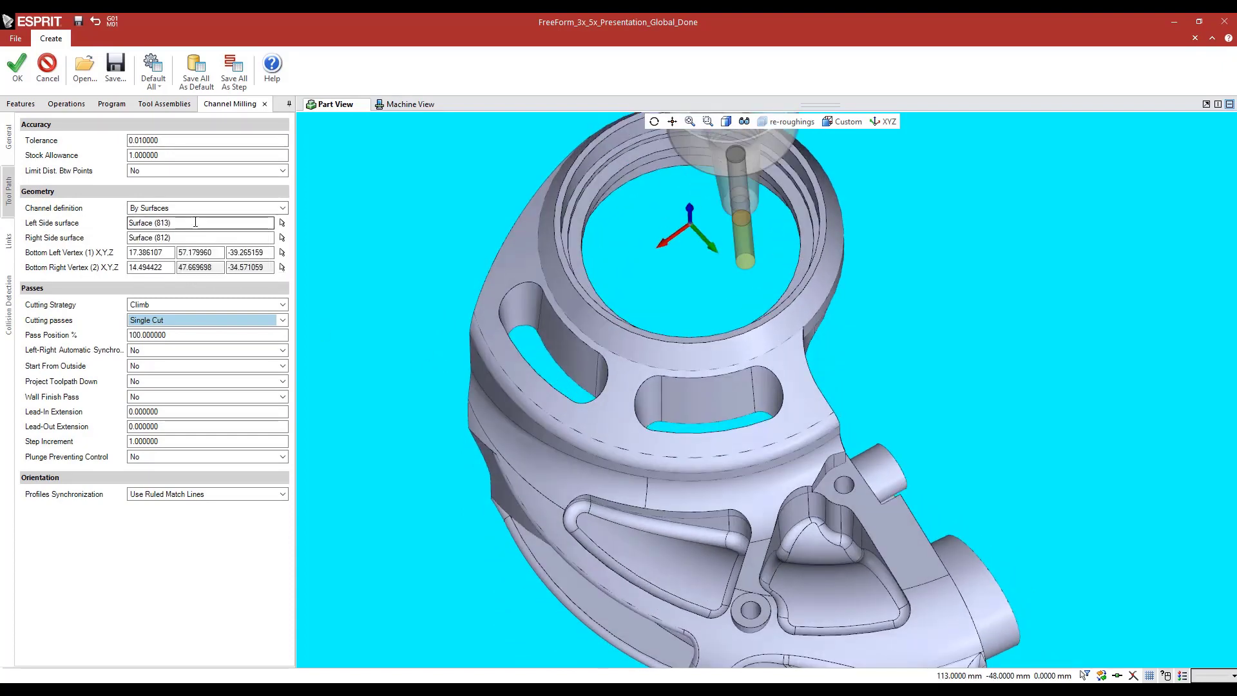
click(195, 223)
middle_drag(553, 388, 599, 428)
scroll(687, 422, up, 5)
middle_drag(694, 425, 700, 414)
scroll(635, 388, down, 5)
middle_drag(619, 365, 613, 340)
click(184, 238)
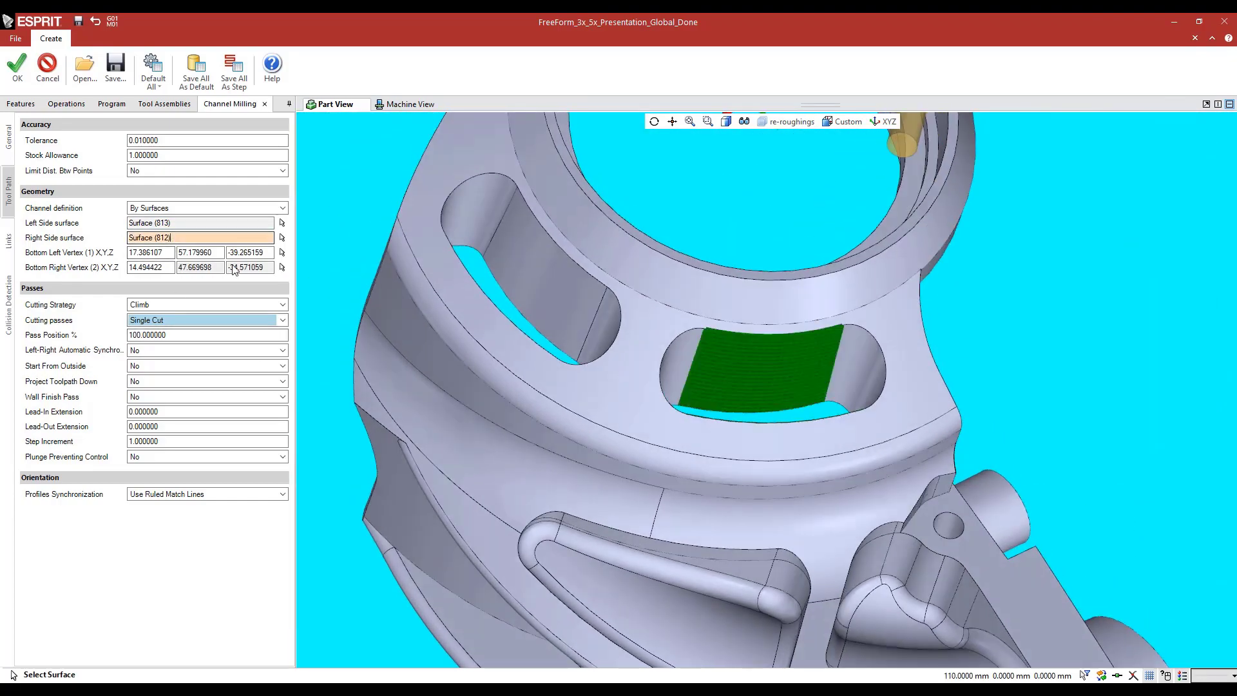
click(708, 363)
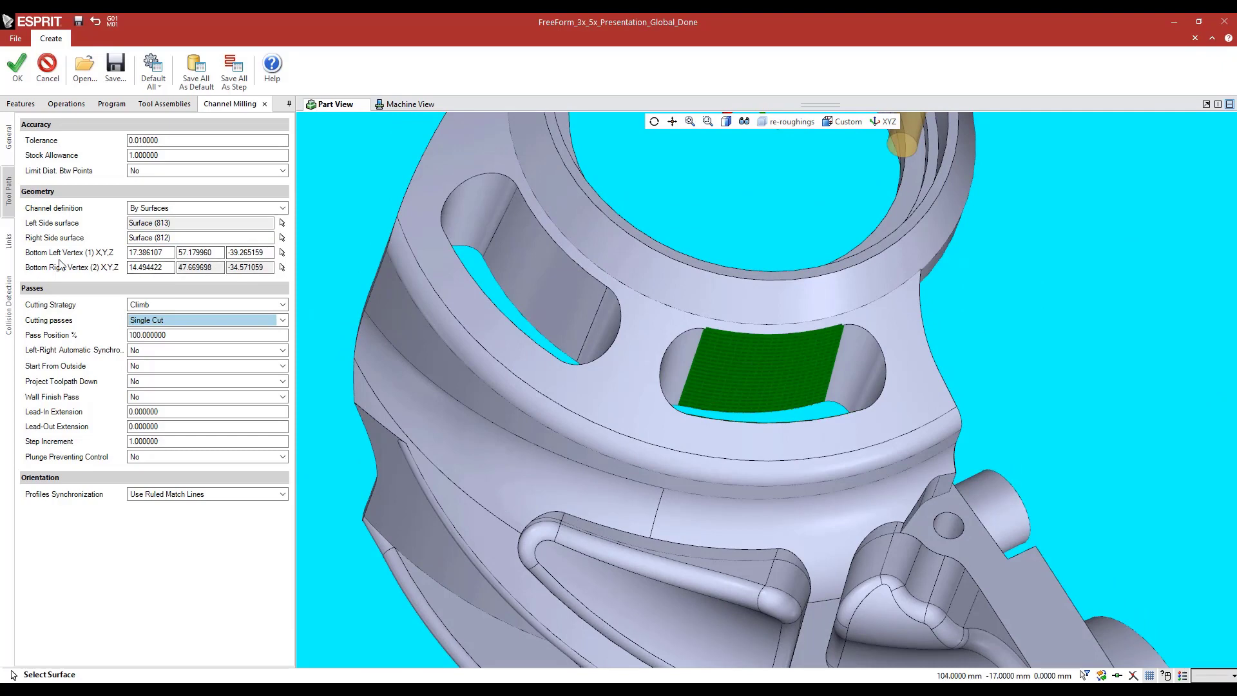
Examine the slot's lower wall edges where the channel's bottom left and bottom right vertices are picked
click(259, 256)
middle_drag(787, 373, 810, 423)
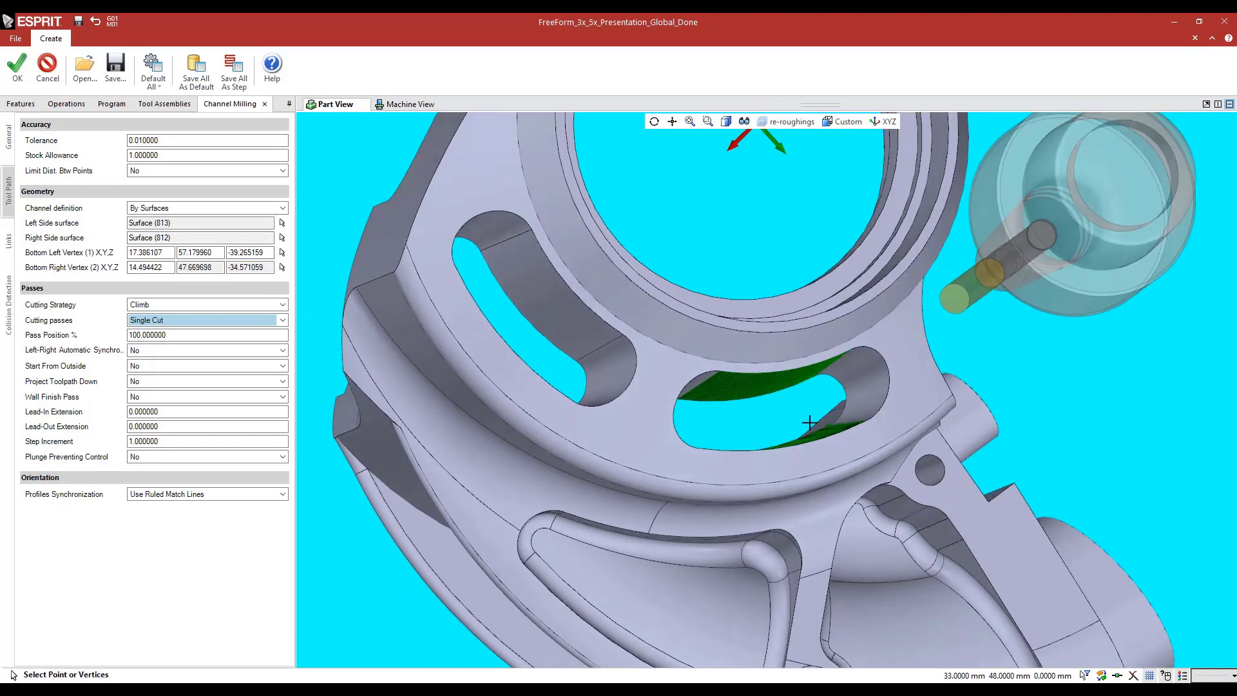
scroll(825, 430, up, 5)
scroll(827, 430, up, 2)
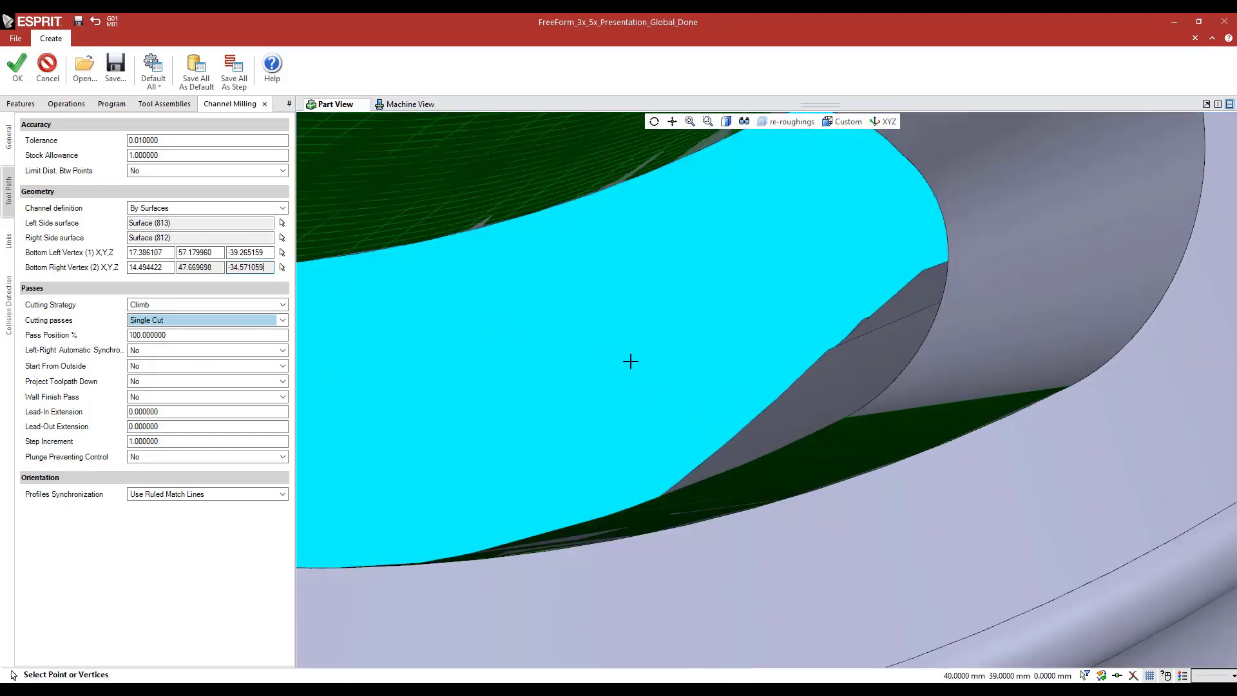
scroll(686, 390, down, 4)
scroll(741, 305, up, 3)
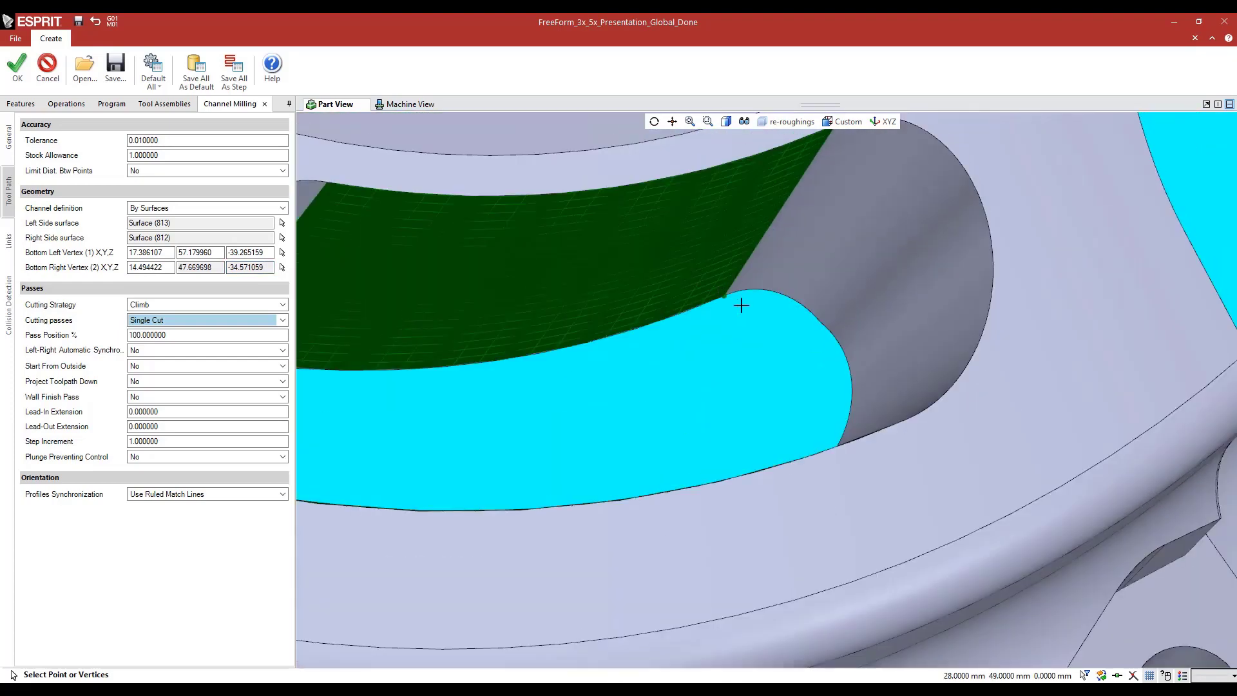
scroll(741, 305, up, 3)
scroll(636, 387, down, 6)
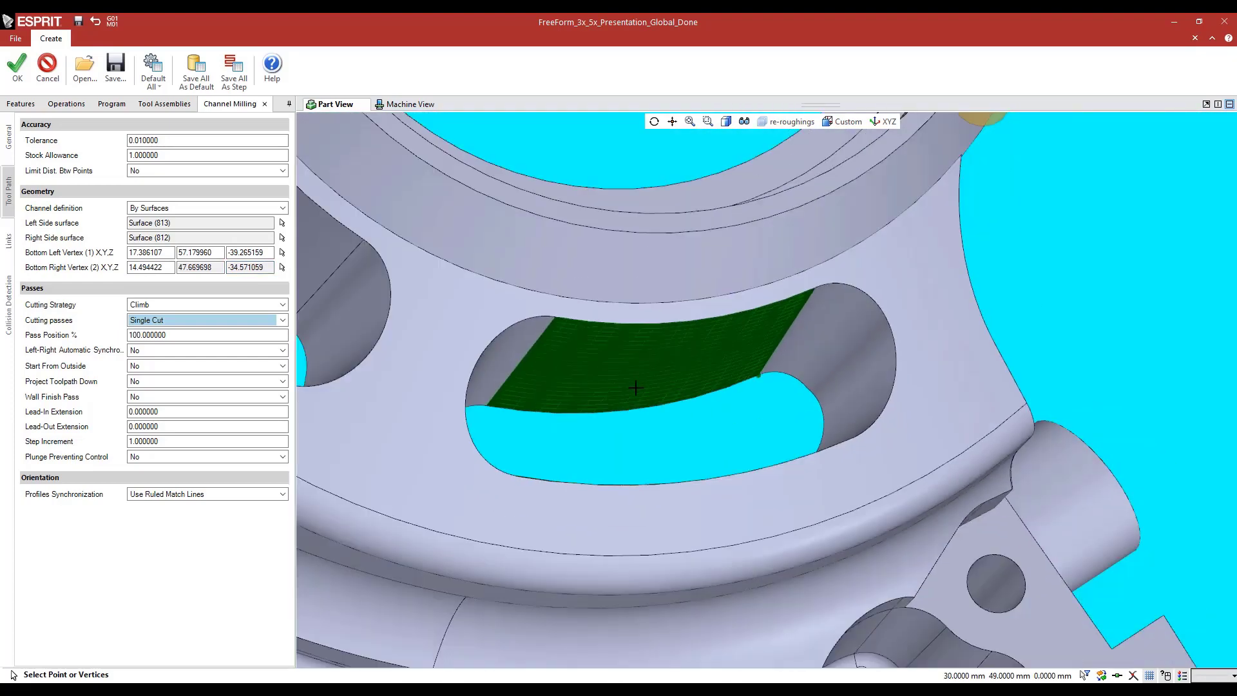
click(359, 196)
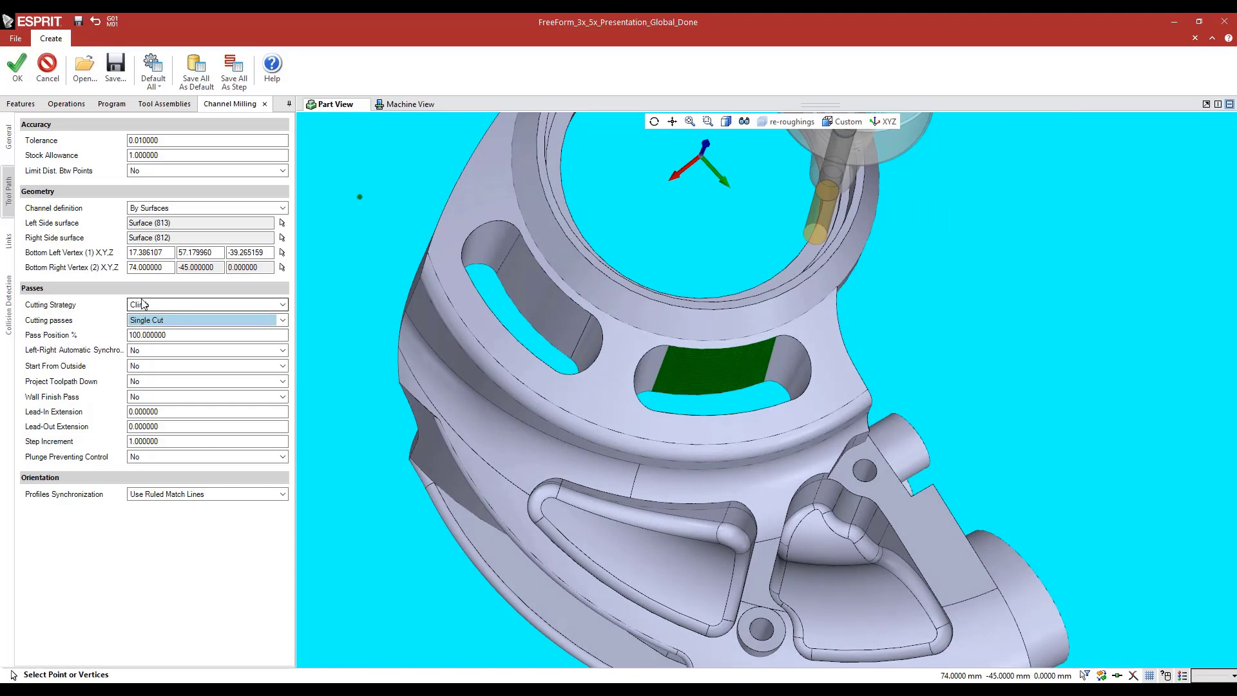
Review the Cutting passes and Profiles Synchronization options of CHANNEL ROUGHING, and close the operation without saving changes
click(144, 318)
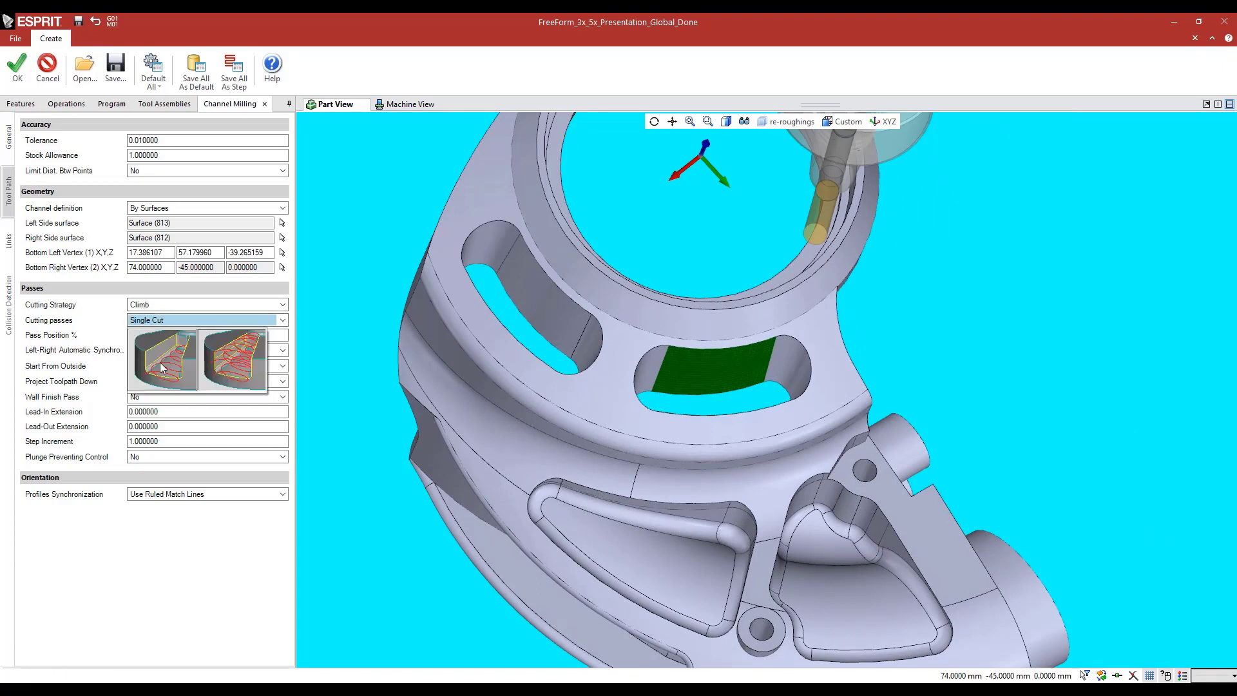
click(44, 324)
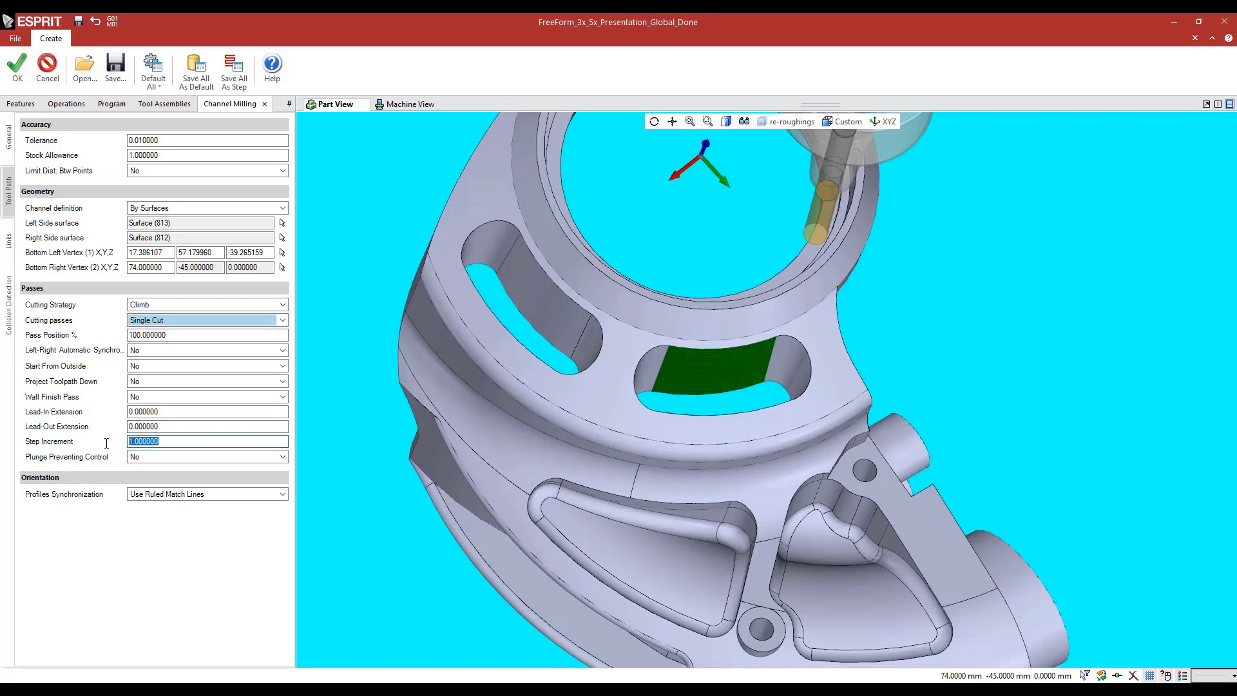
click(147, 496)
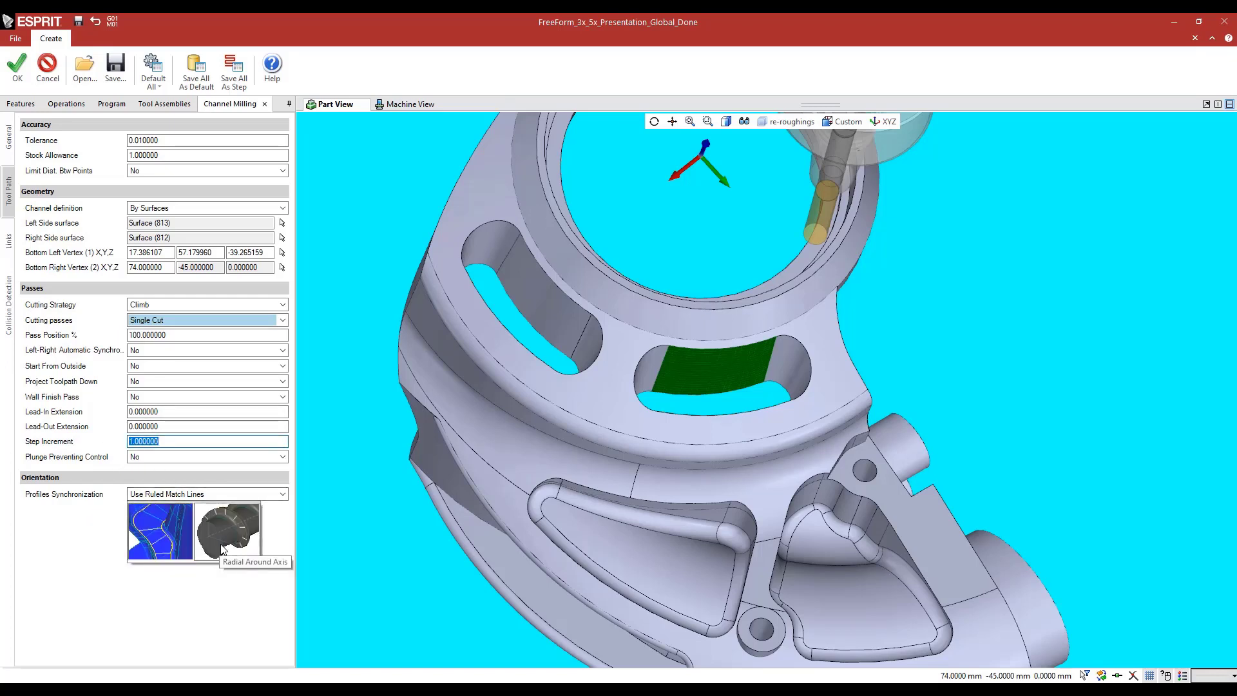
click(72, 524)
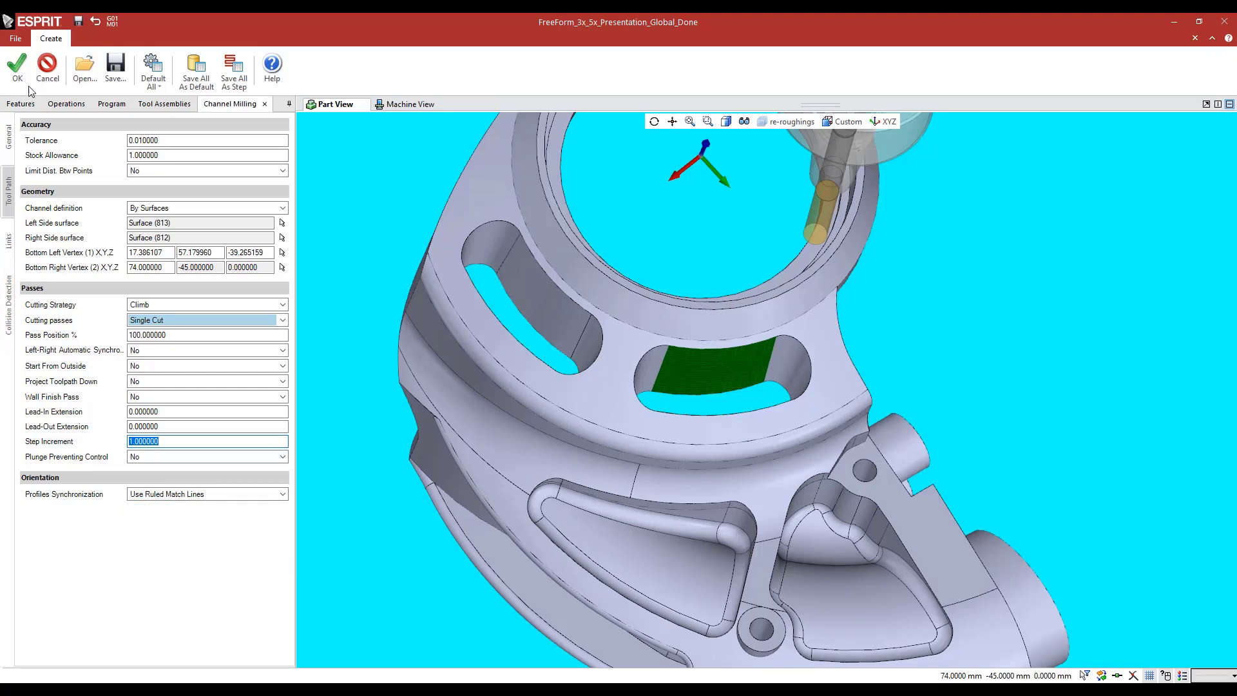
click(46, 68)
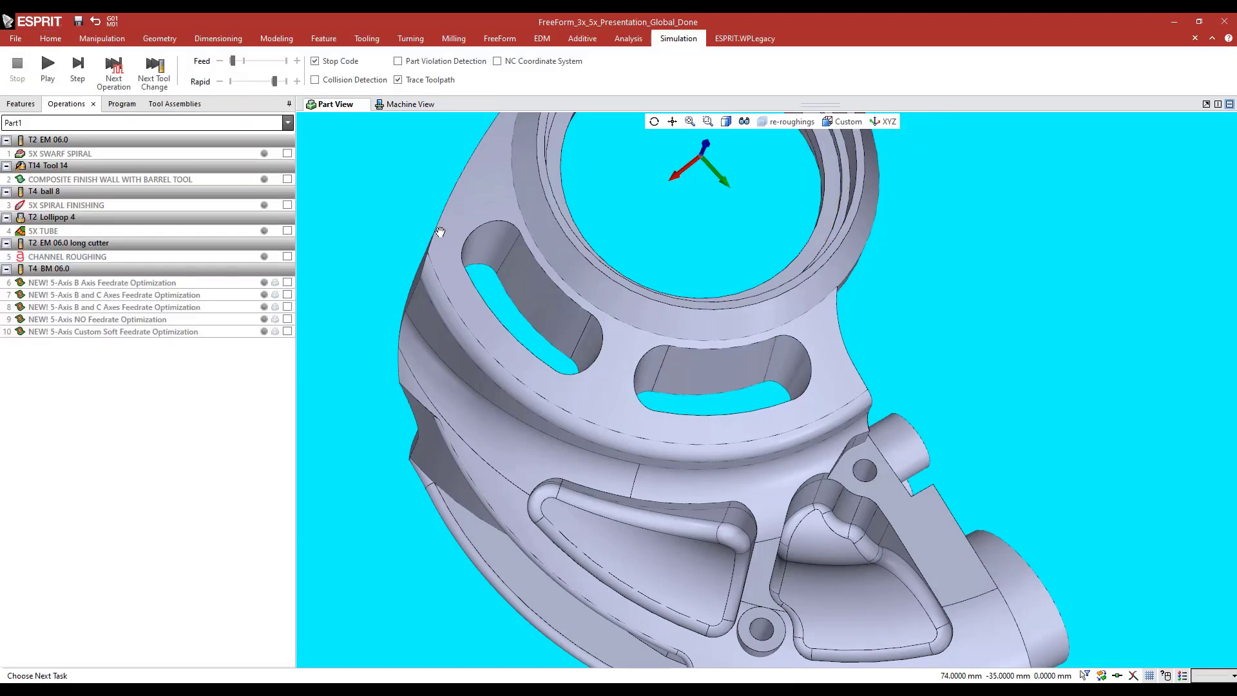
Simulate CHANNEL ROUGHING on the machine and watch the long cutter trace its loops through the slot up close
scroll(790, 408, up, 5)
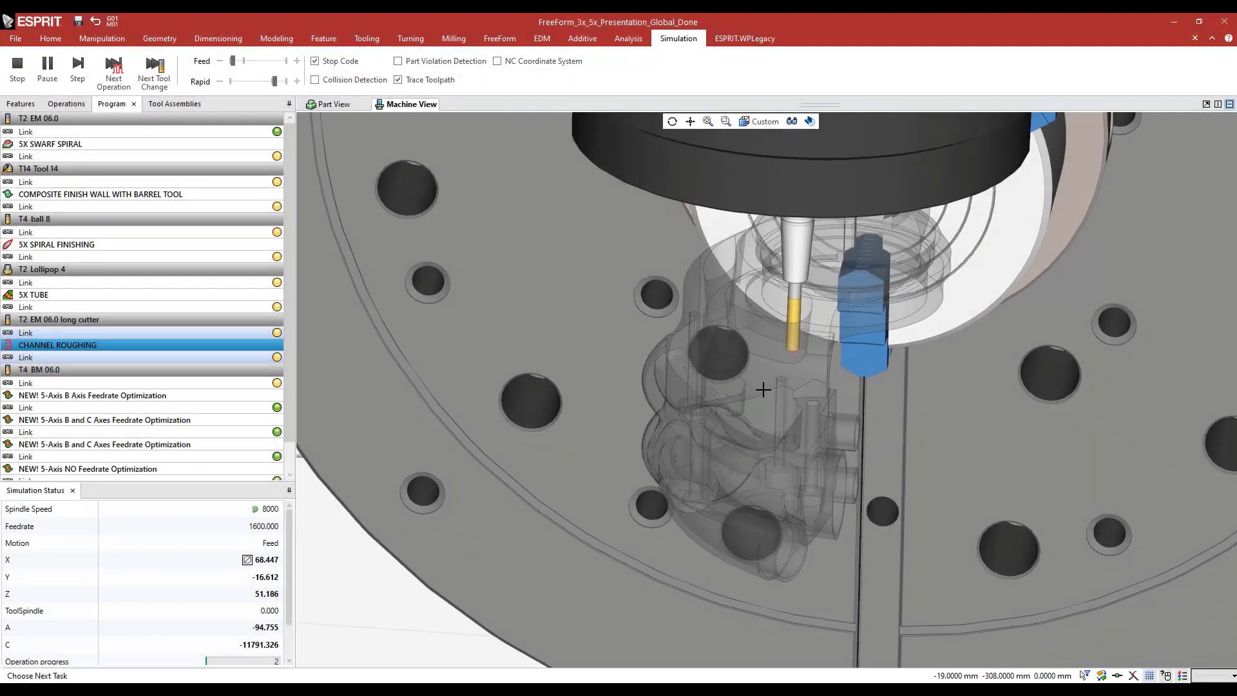
scroll(761, 316, up, 6)
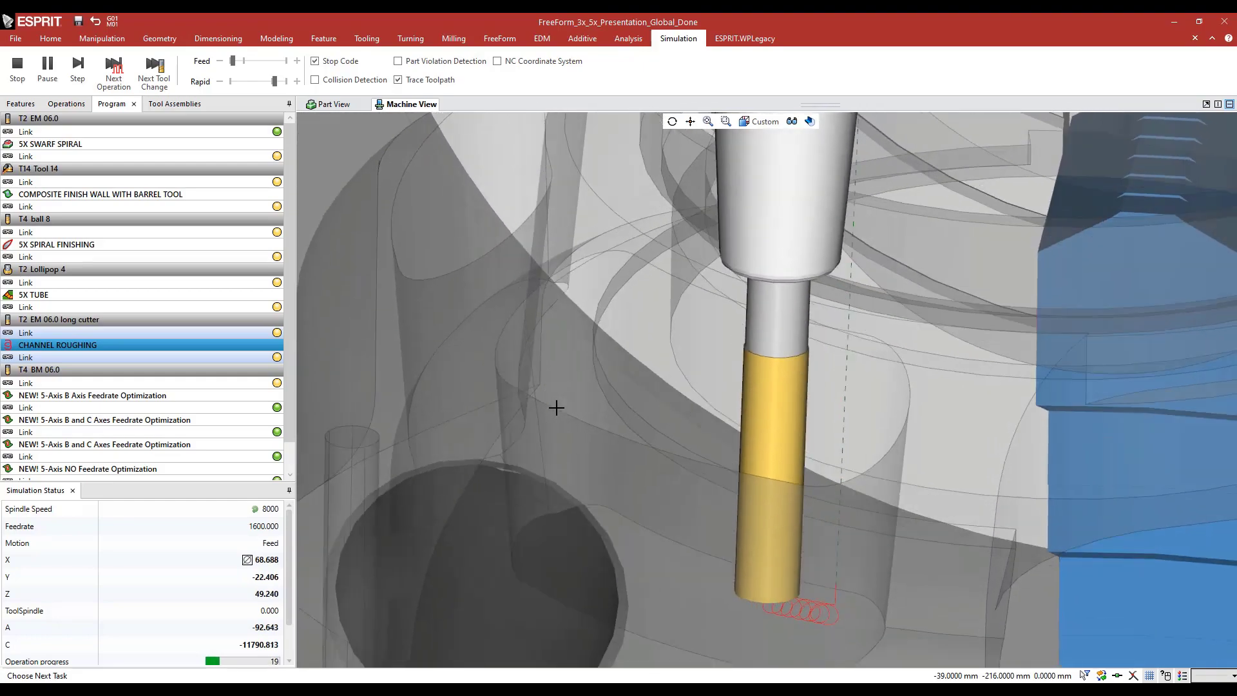
scroll(637, 400, down, 5)
scroll(636, 400, down, 5)
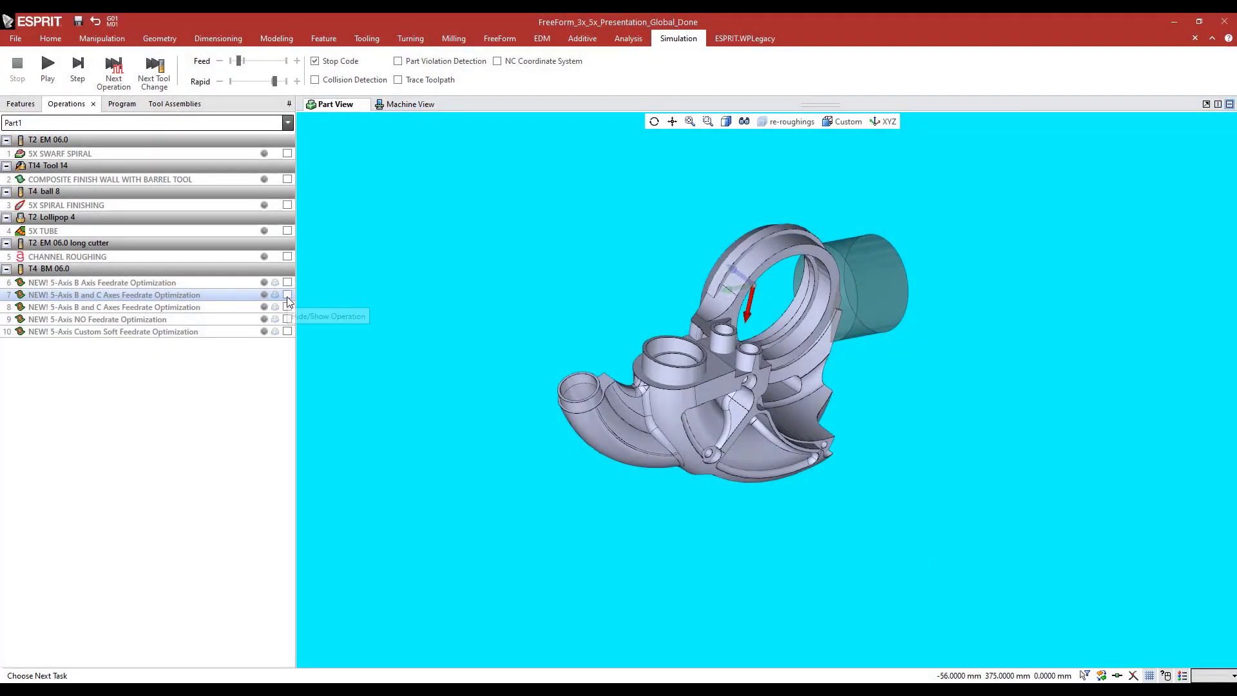
Display the toolpath of operation 7, NEW! 5-Axis B and C Axes Feedrate Optimization, and inspect it around the tube end
click(288, 294)
scroll(587, 392, up, 5)
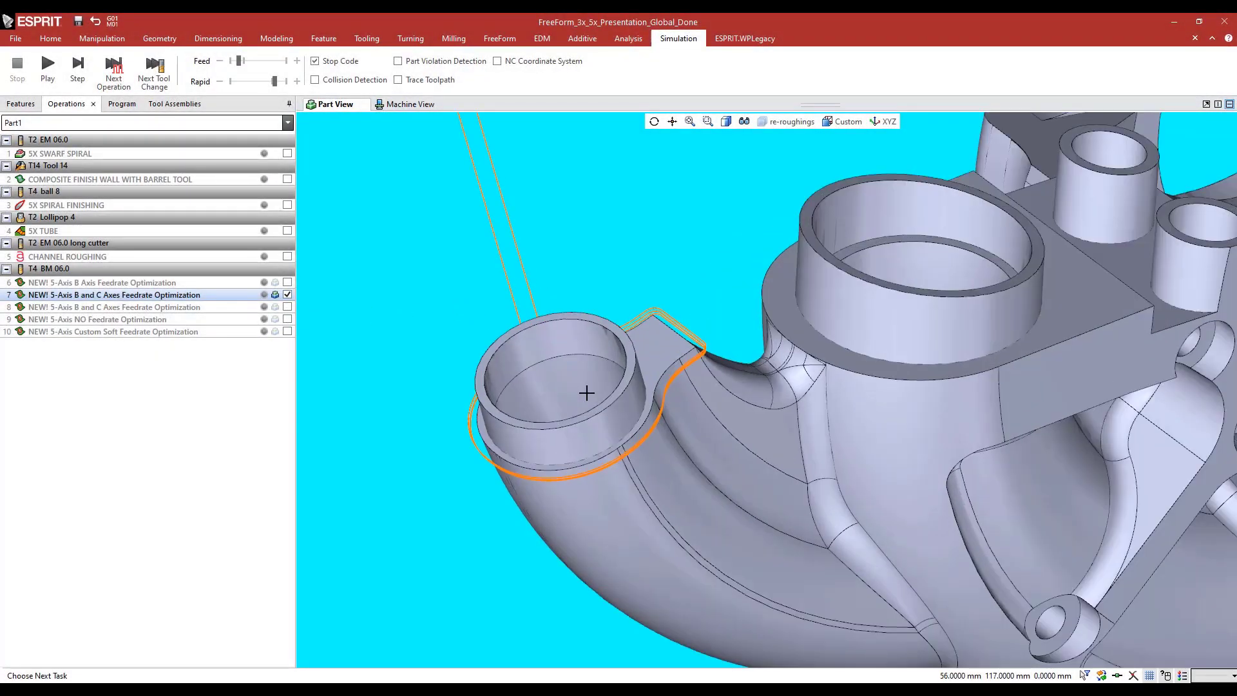
scroll(466, 394, down, 3)
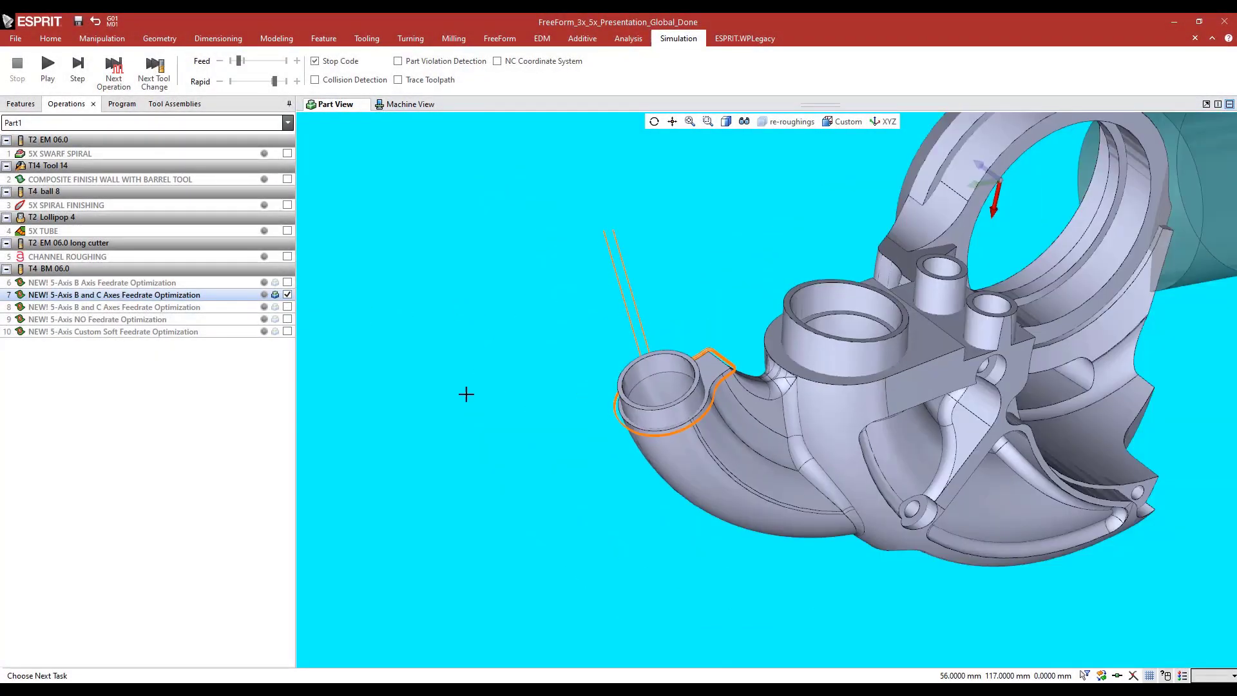
Open operation 7 and review the choices for Feedrate Optimization among its general feed and speed settings, keeping Custom
double_click(125, 298)
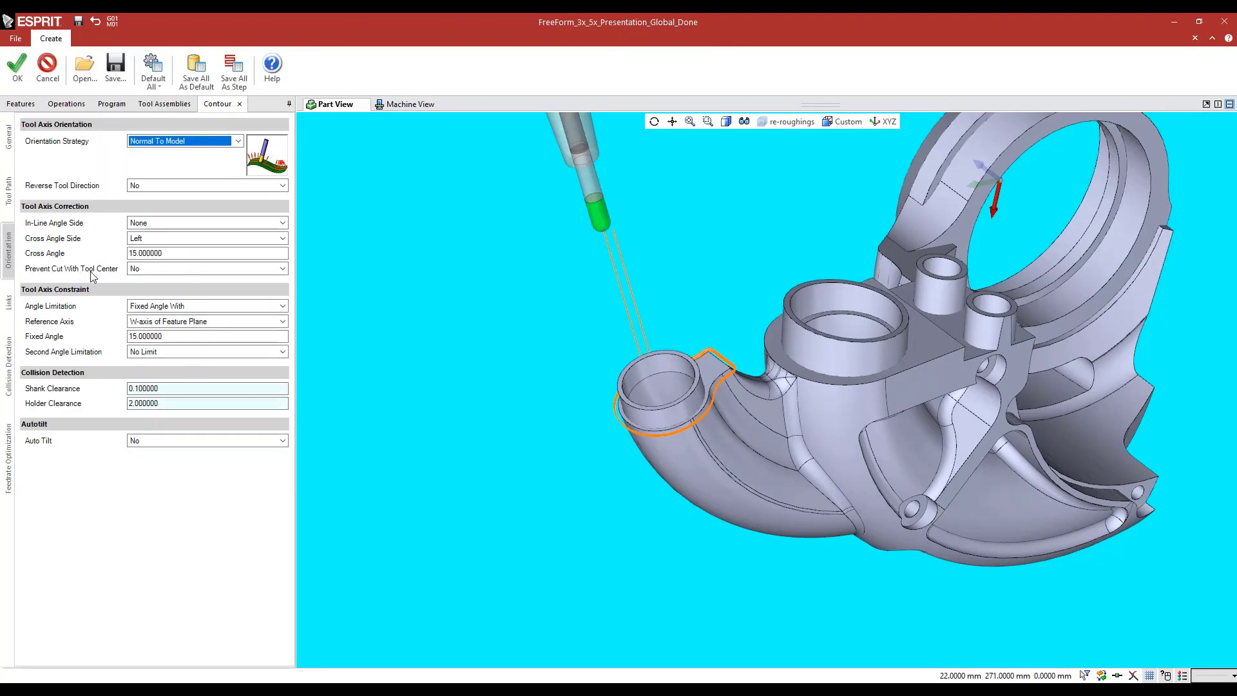
click(8, 137)
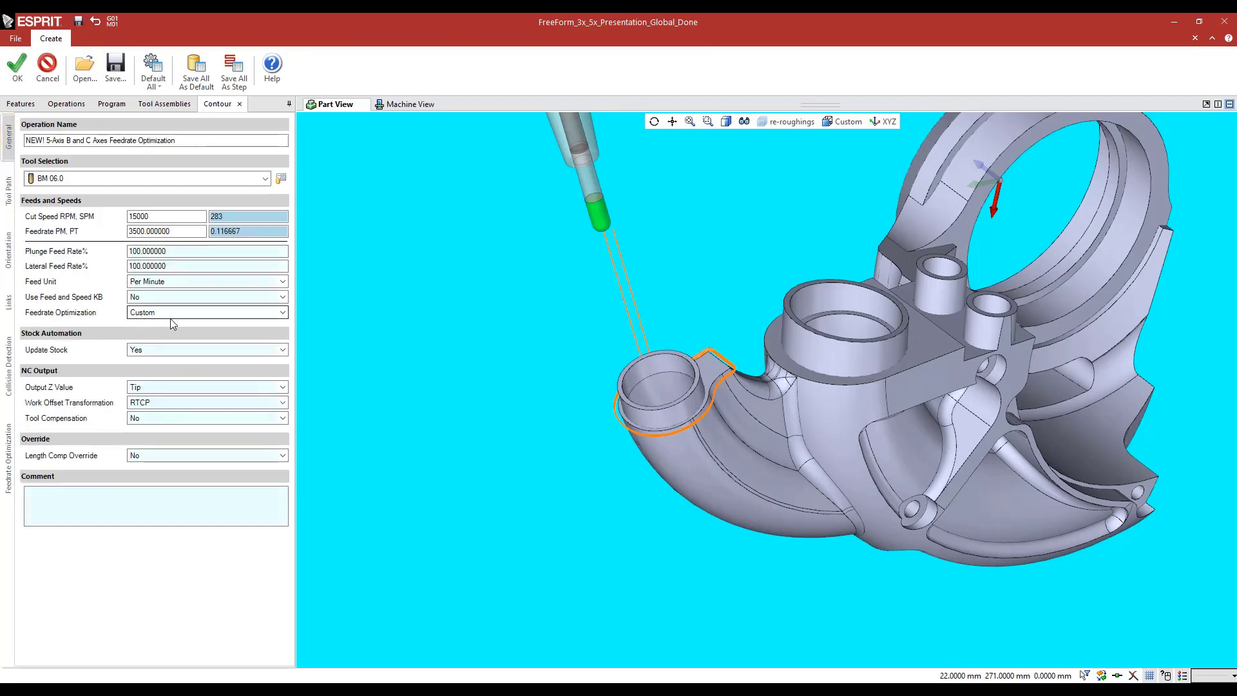
click(155, 313)
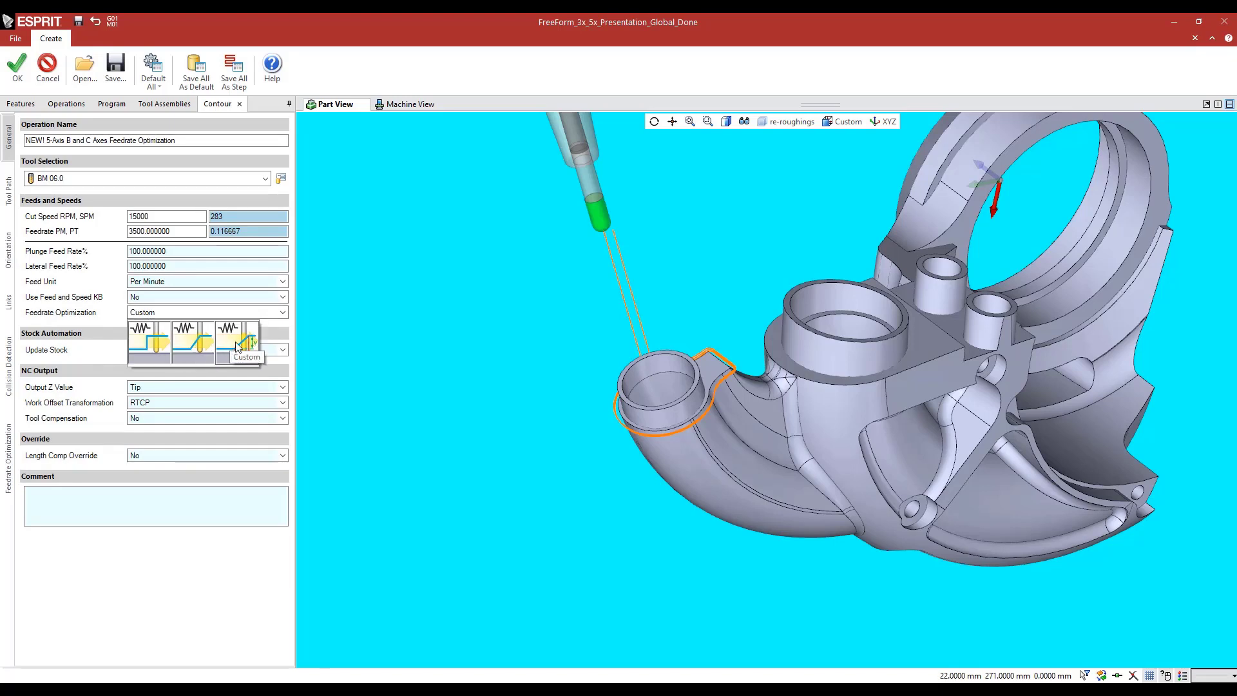
click(69, 320)
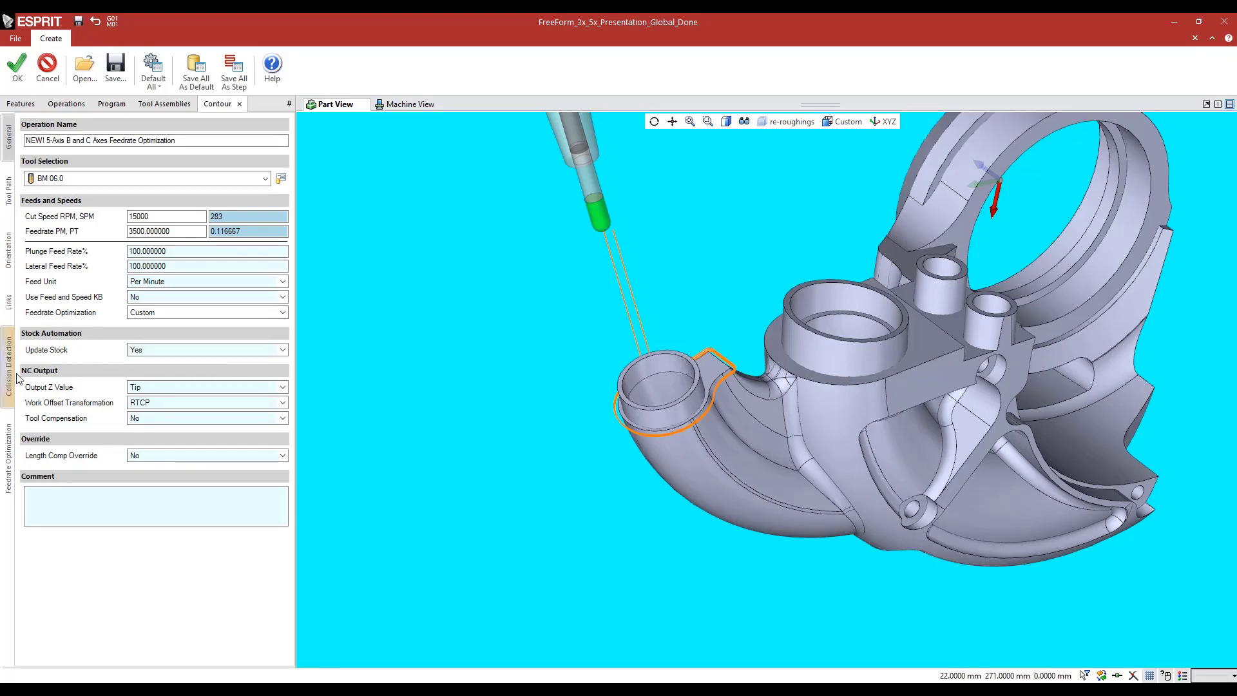
Review operation 7's feed variation, minimum feed, and machine axis speed and acceleration limits, and close the operation without saving changes
click(8, 459)
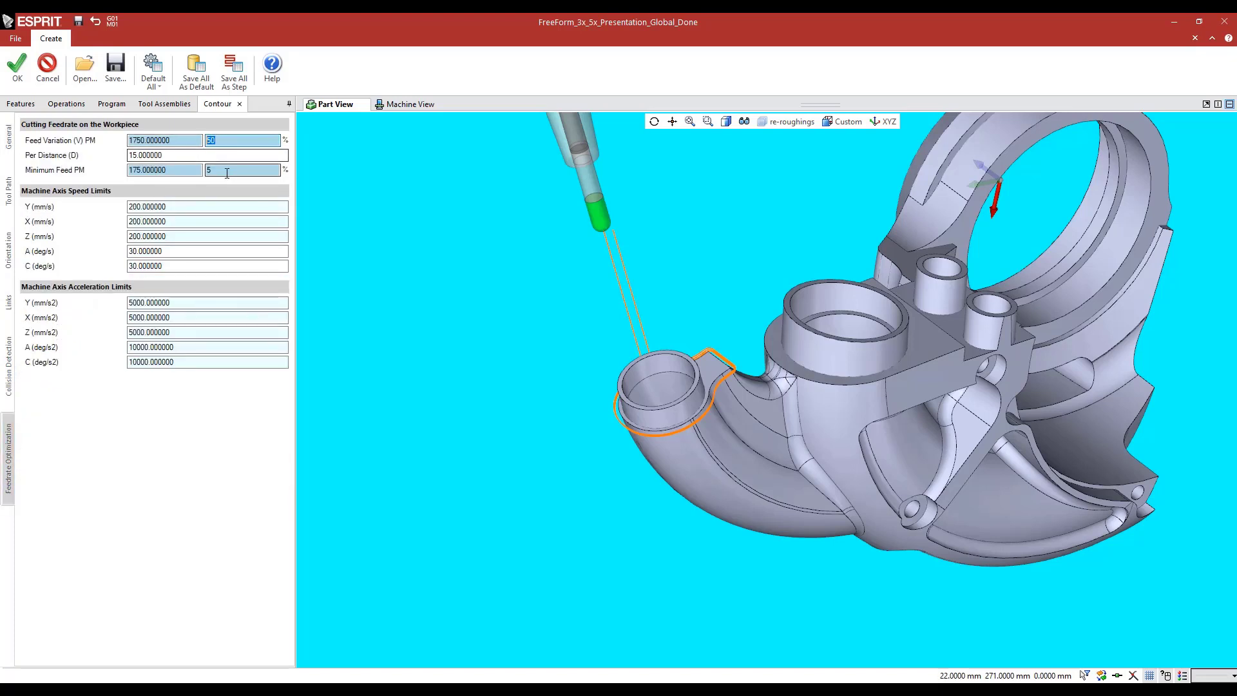
drag(225, 172, 192, 174)
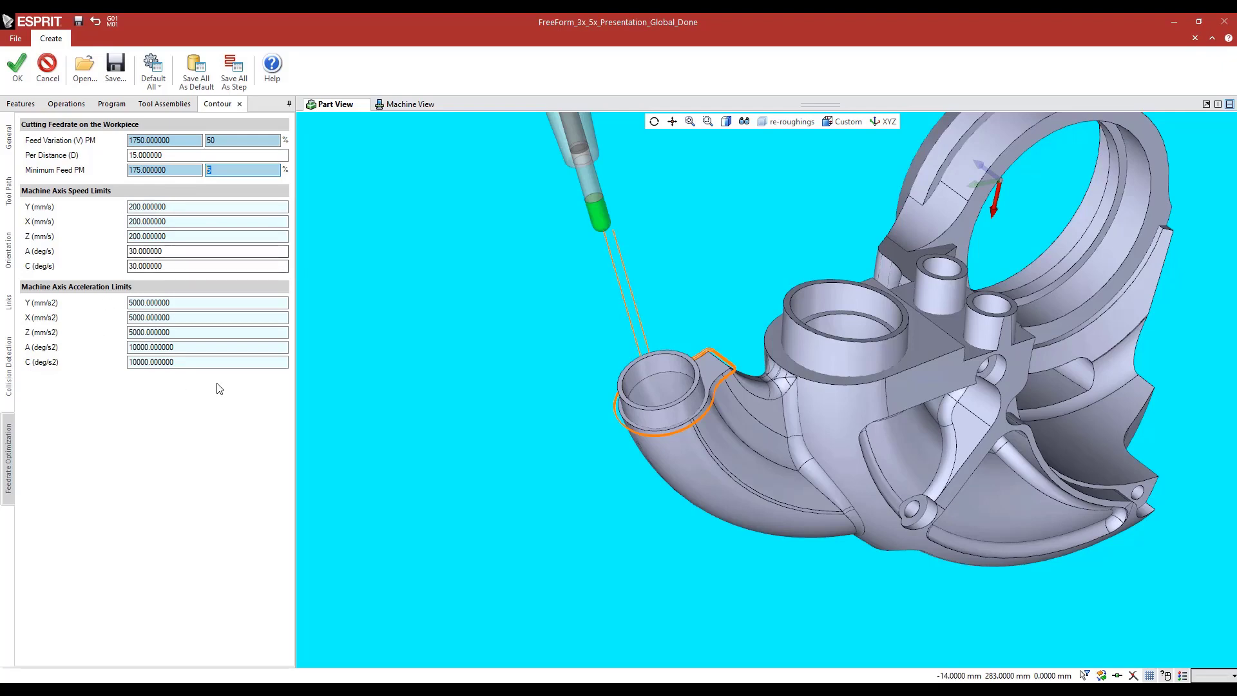
click(41, 73)
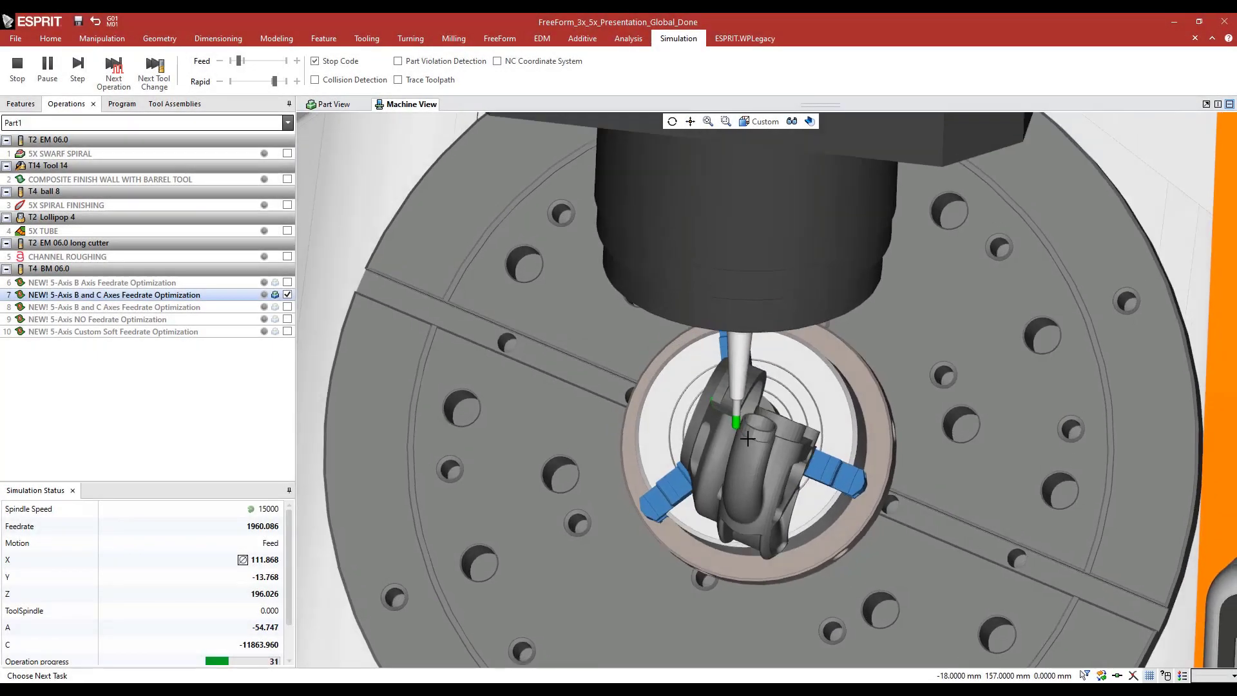
Highlight the 1 FreeForm feature of the impeller, inspect its hub and blade surfaces, and clear the selection
scroll(747, 440, up, 5)
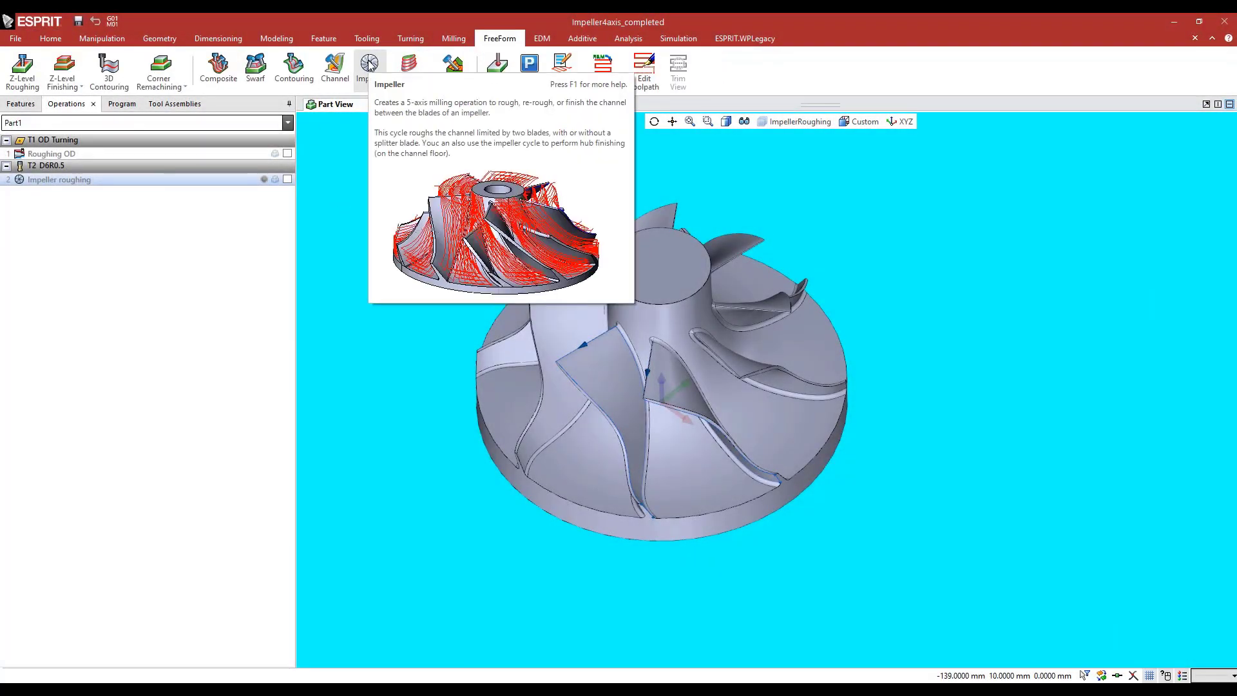
middle_drag(437, 304, 457, 345)
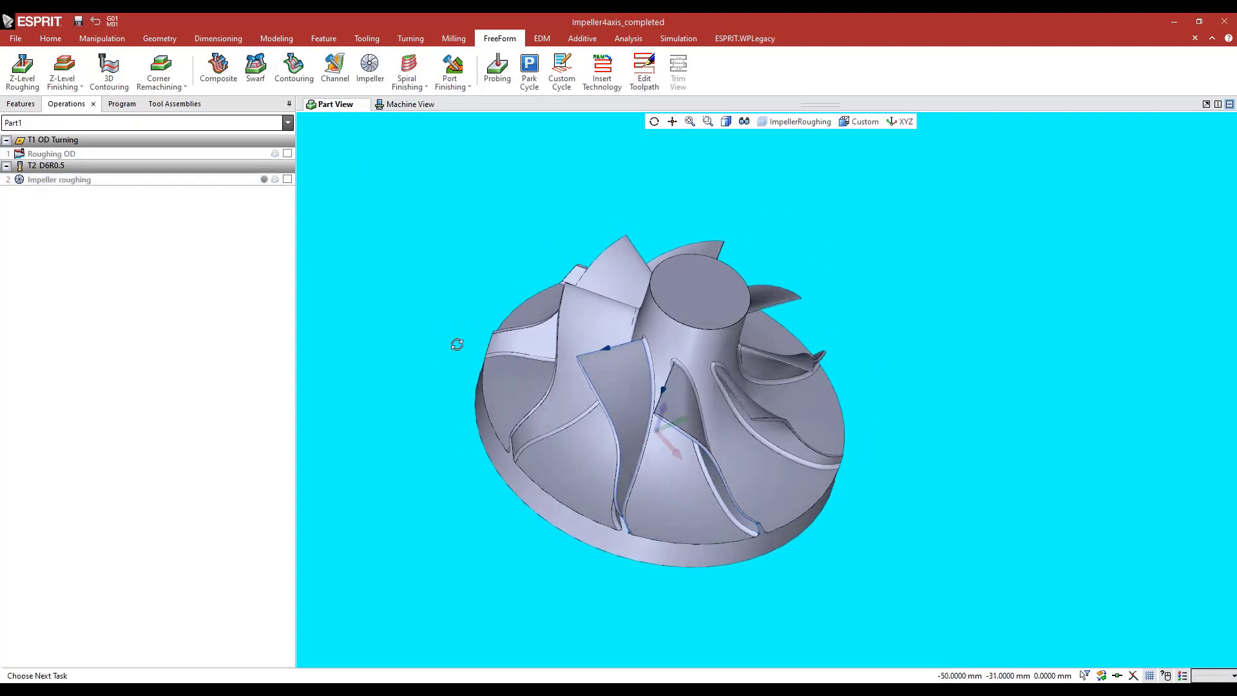
click(21, 104)
click(53, 279)
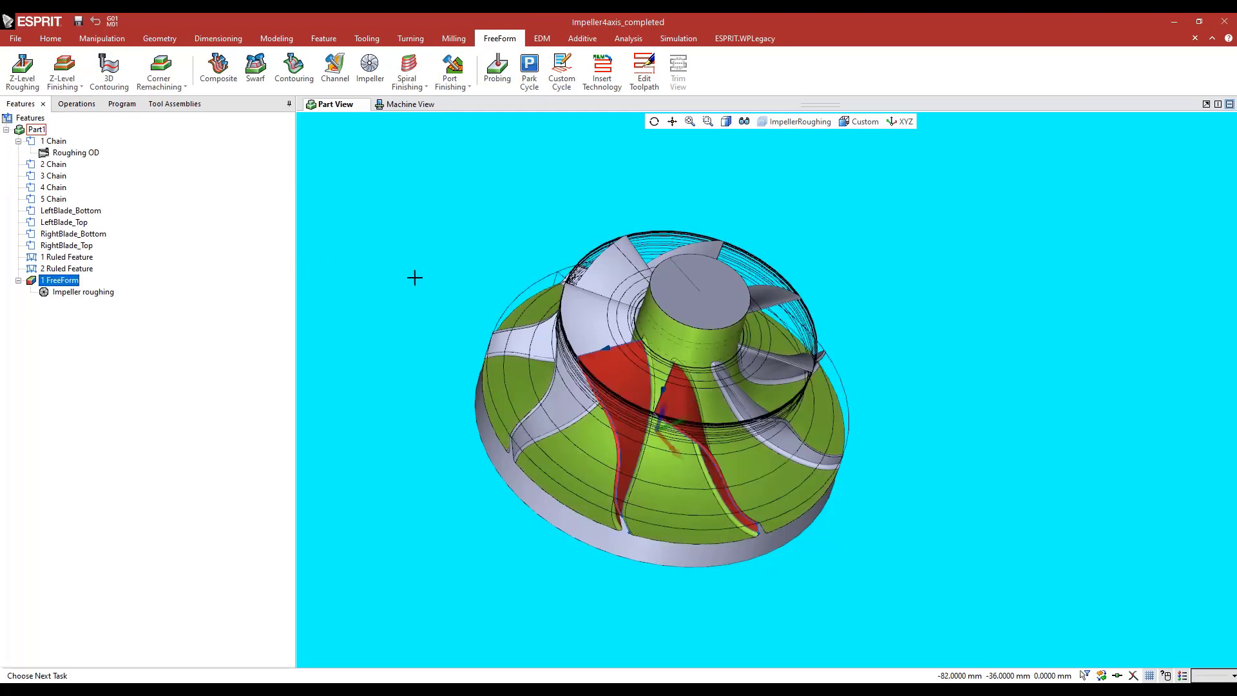
middle_drag(415, 277, 477, 331)
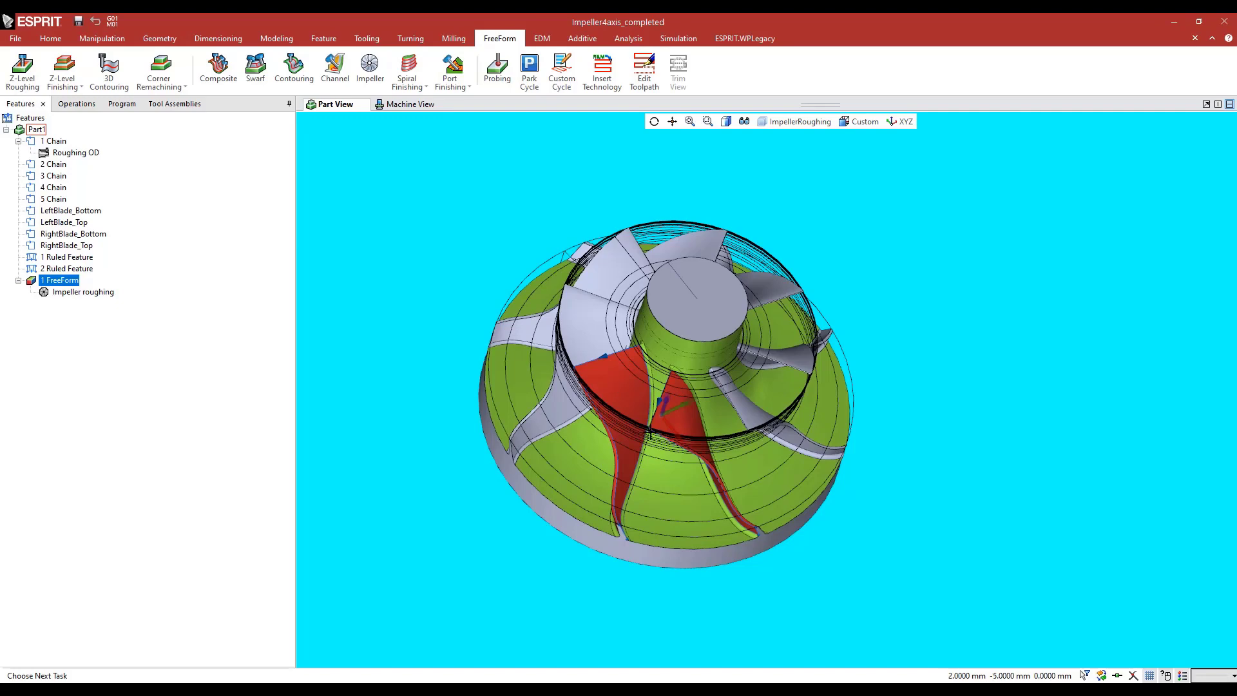
mouse_move(651, 431)
middle_down()
mouse_move(684, 430)
mouse_move(653, 435)
middle_up()
scroll(655, 435, up, 2)
click(366, 180)
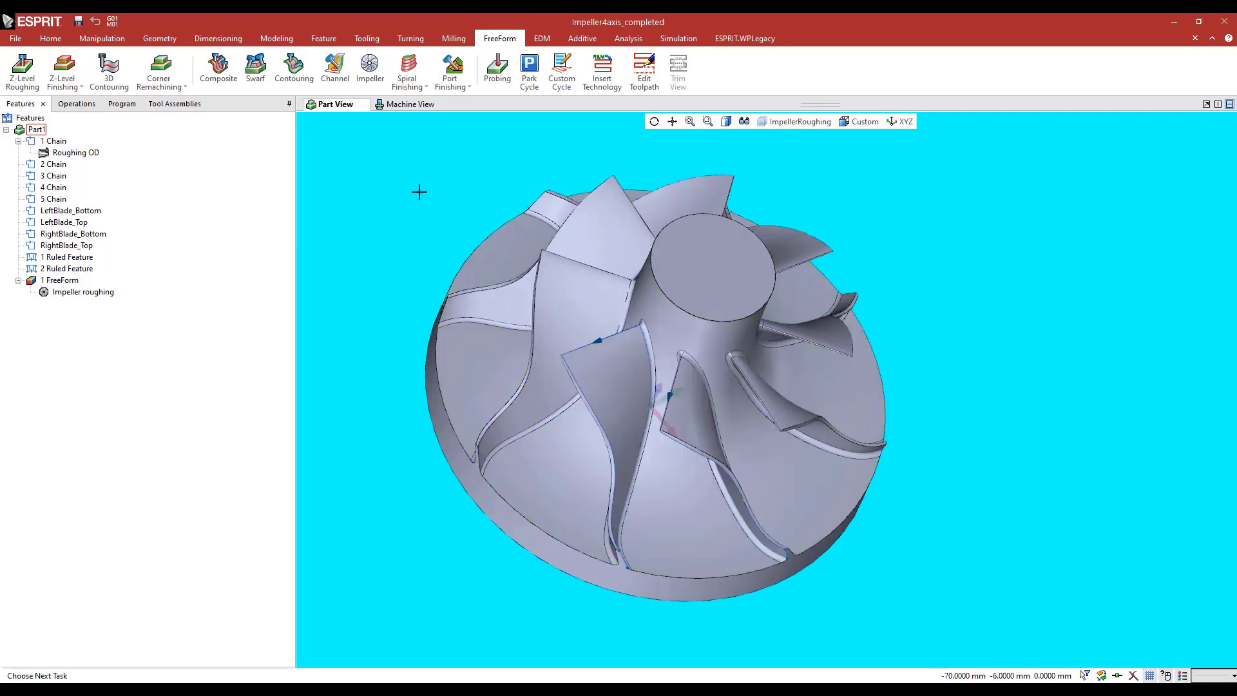
Display the Impeller roughing toolpath, inspect it in the channel between the two blades, and hide it again
click(77, 104)
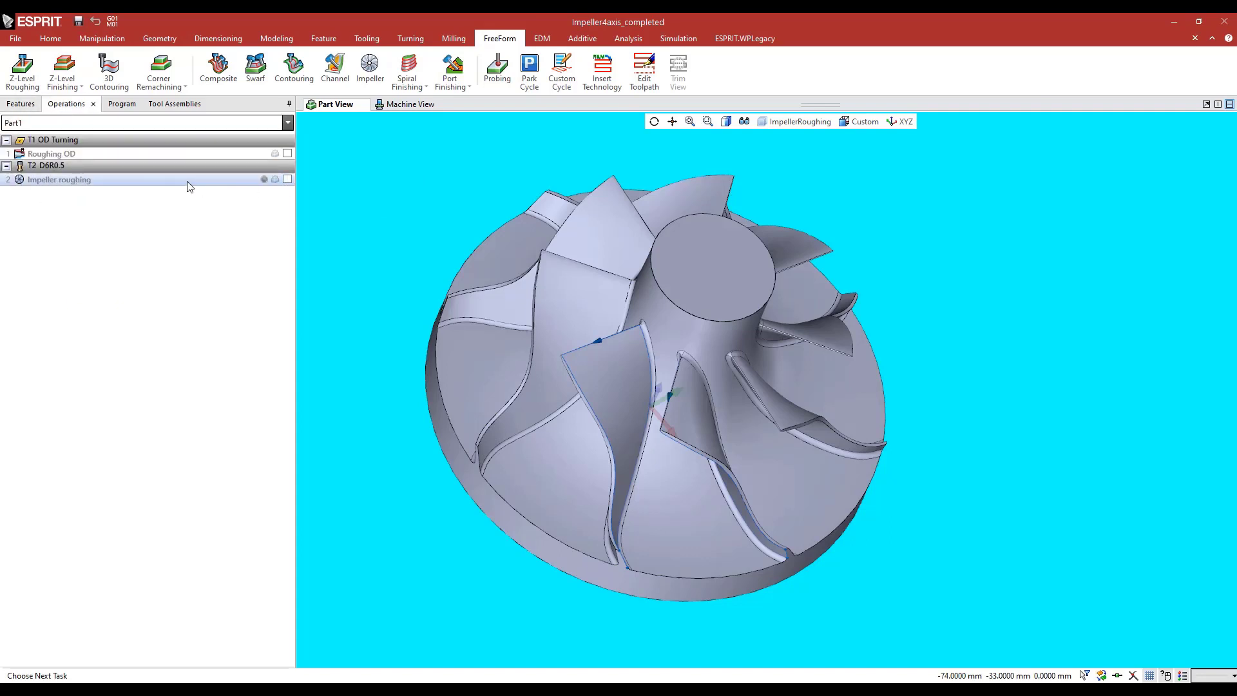
click(288, 179)
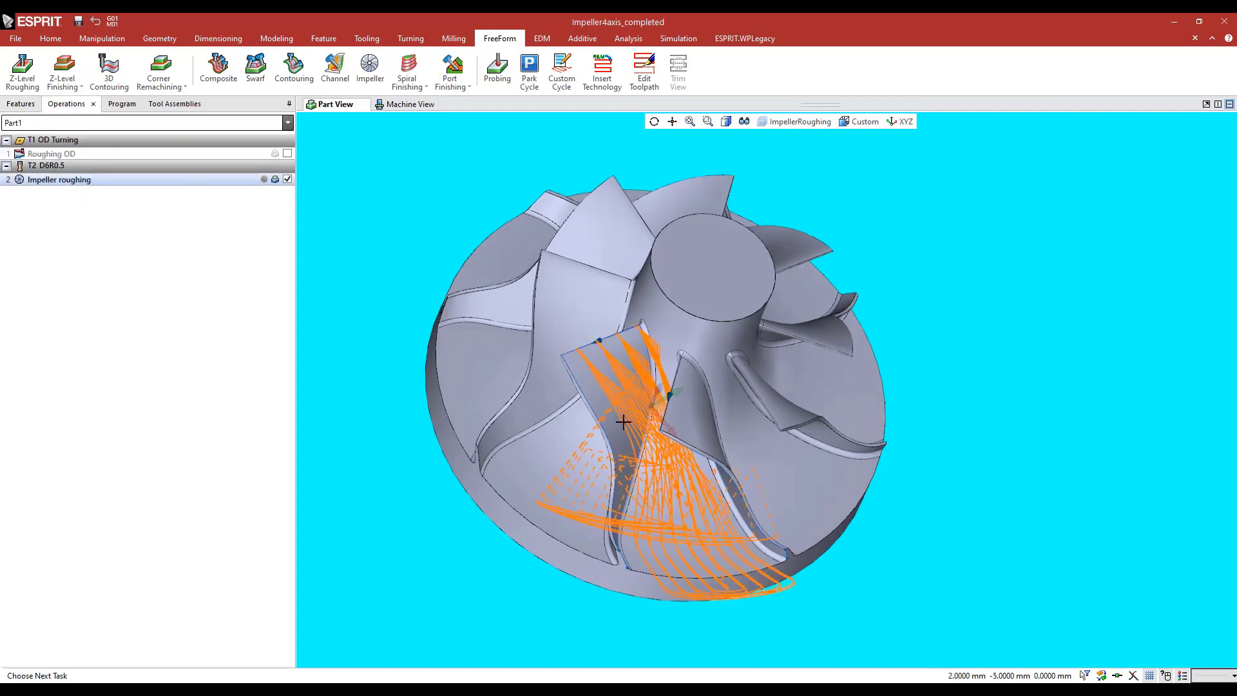
middle_drag(601, 407, 559, 387)
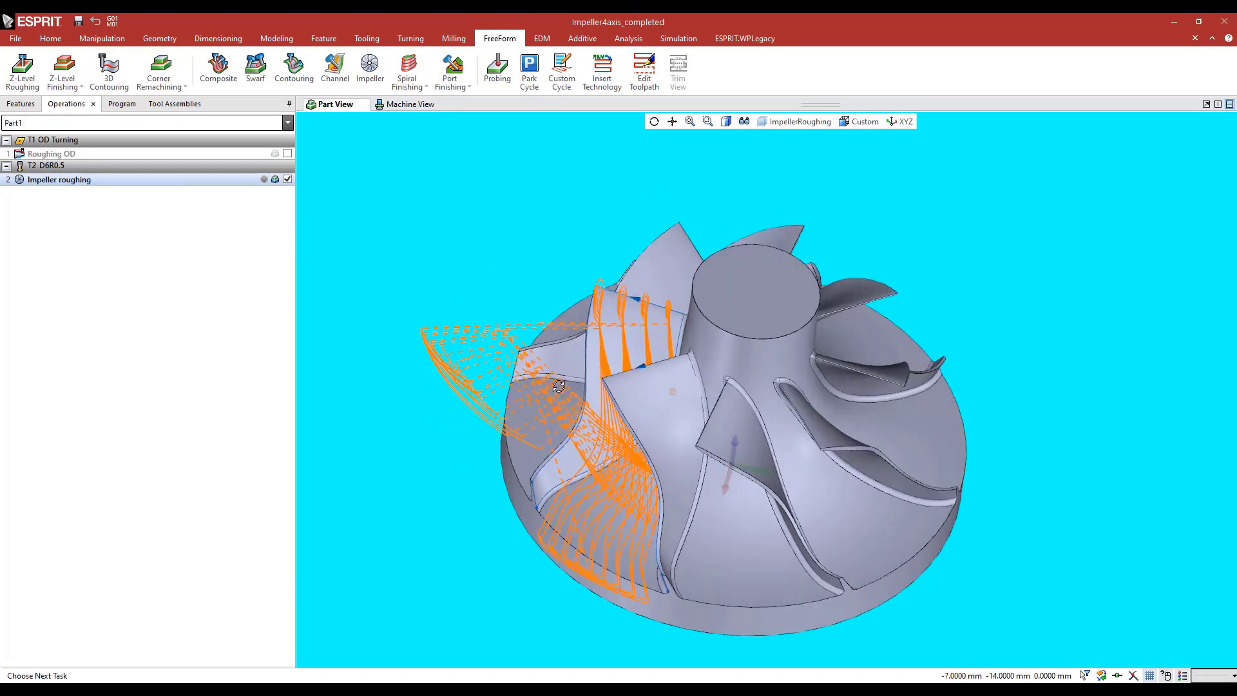
click(288, 179)
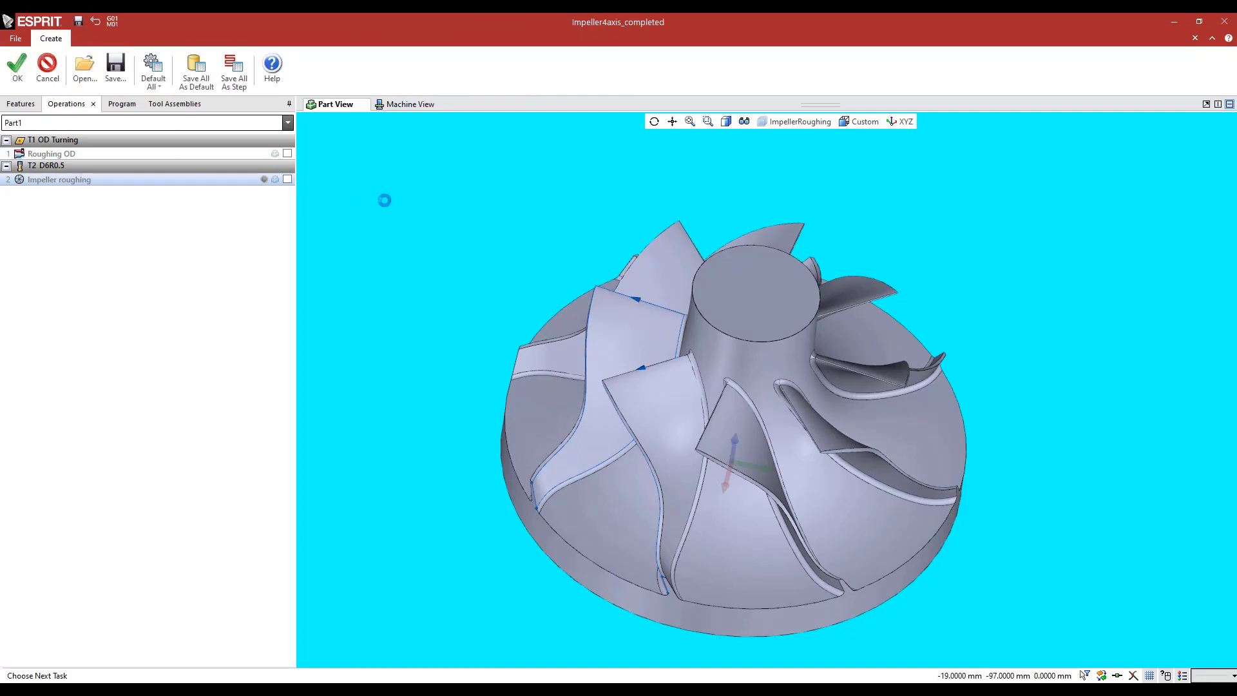
Open the Impeller roughing operation and review its general settings, toolpath settings, and left and right ruled features on the blades
click(9, 138)
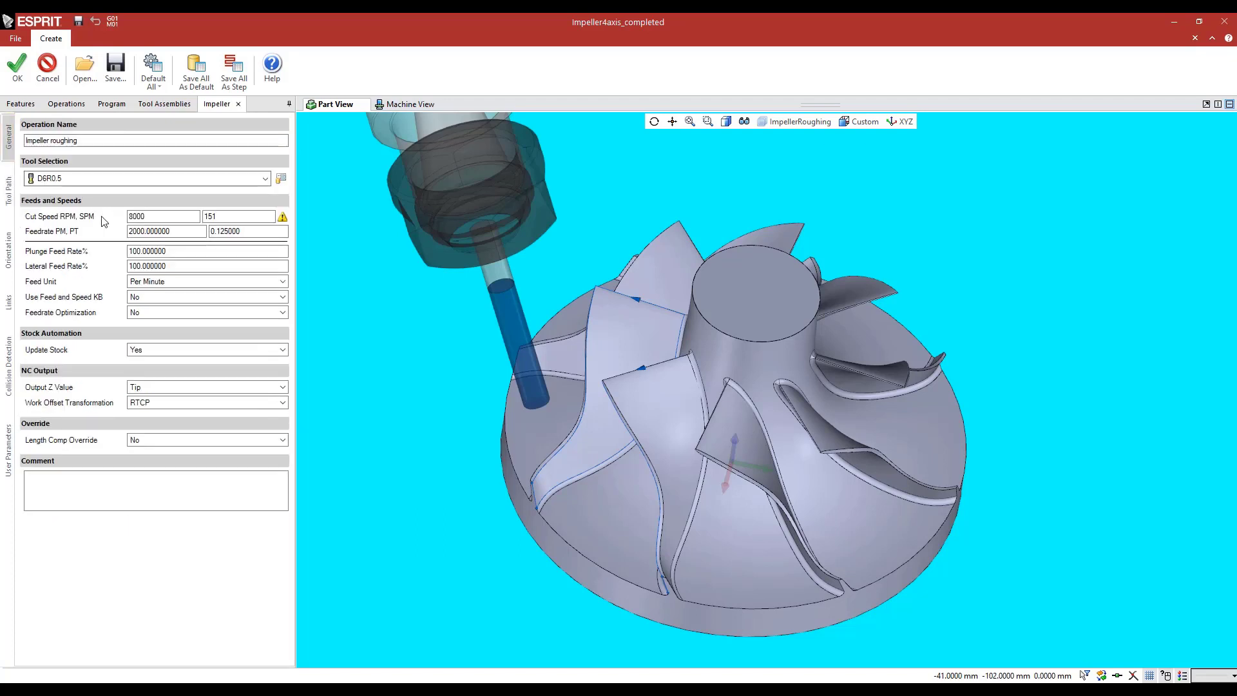
click(8, 190)
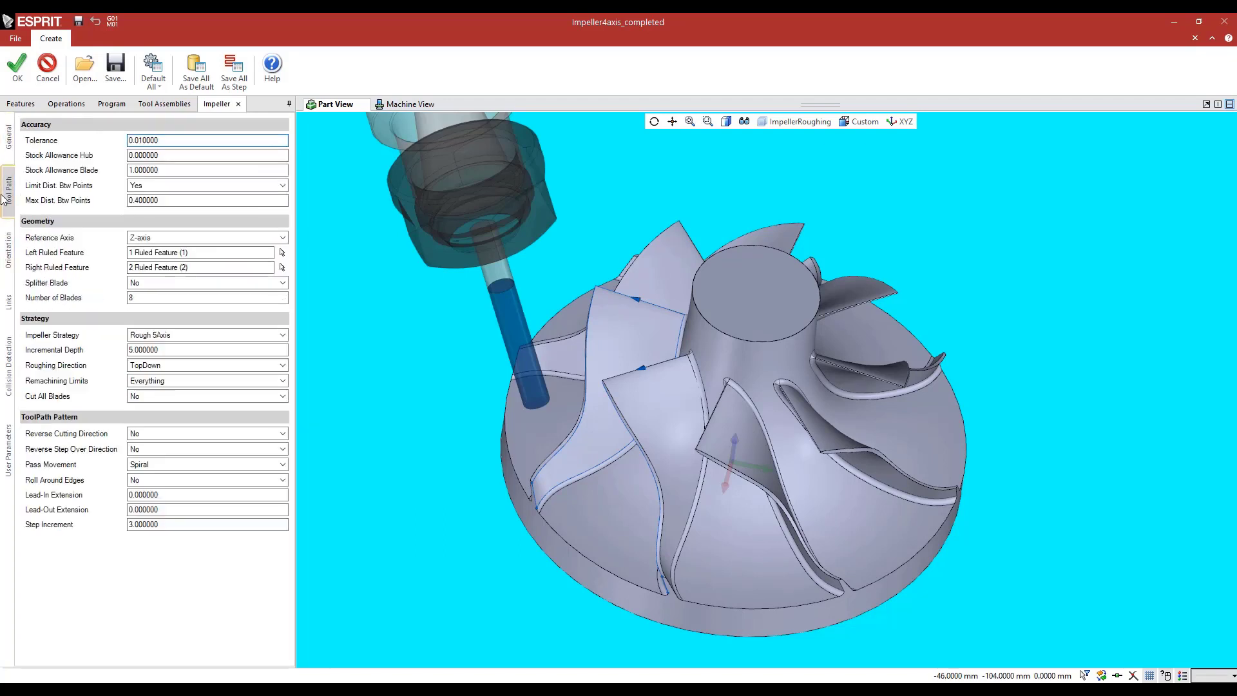
middle_drag(480, 329, 485, 279)
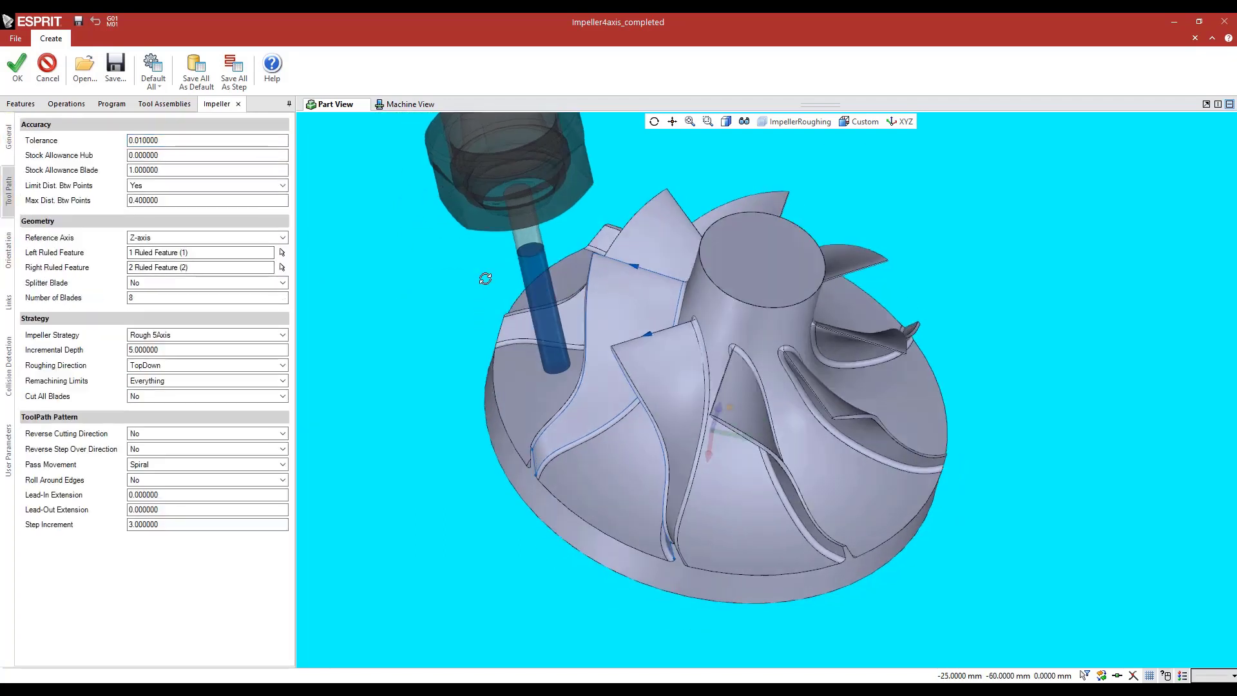
click(219, 252)
middle_drag(555, 365, 565, 366)
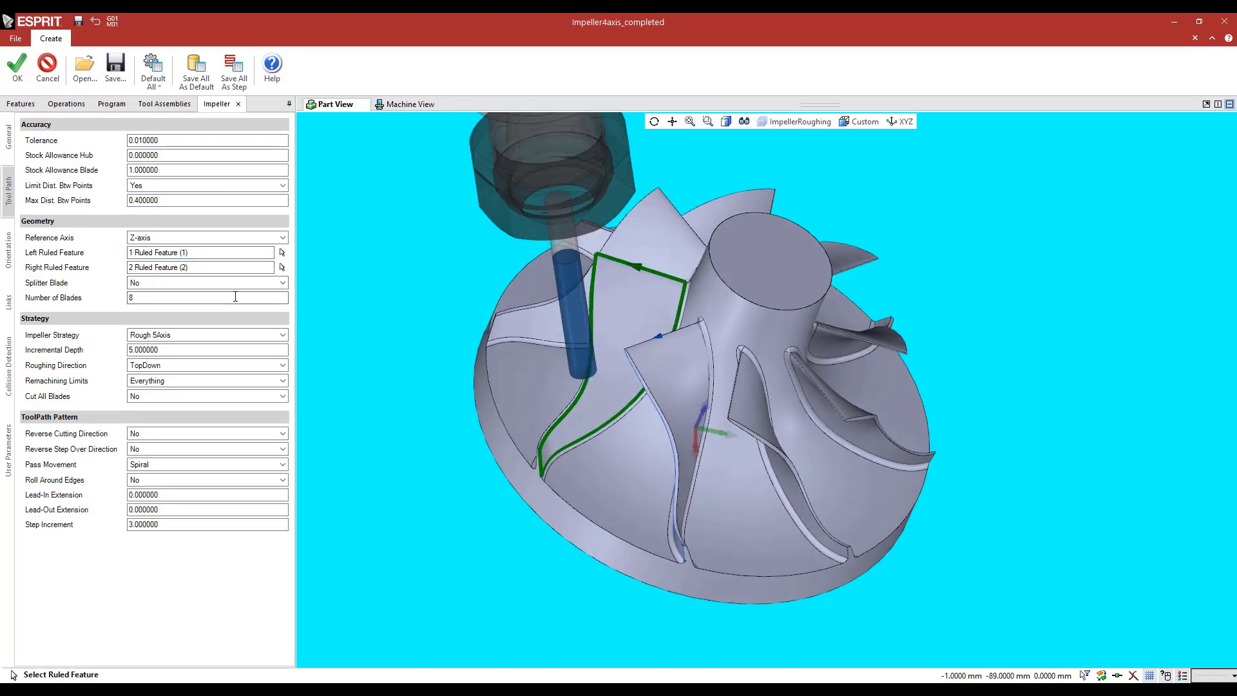
middle_drag(502, 427, 520, 372)
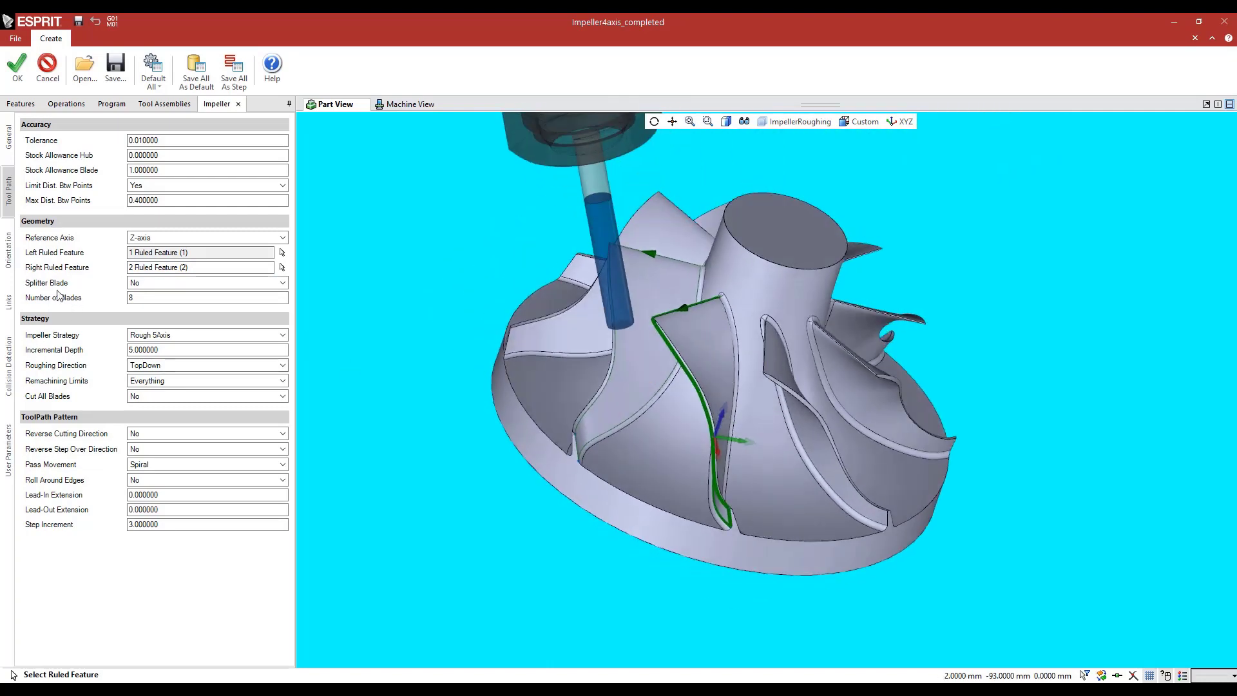
Try Splitter Blade set to Yes to see its splitter feature fields, and return it to No
click(150, 284)
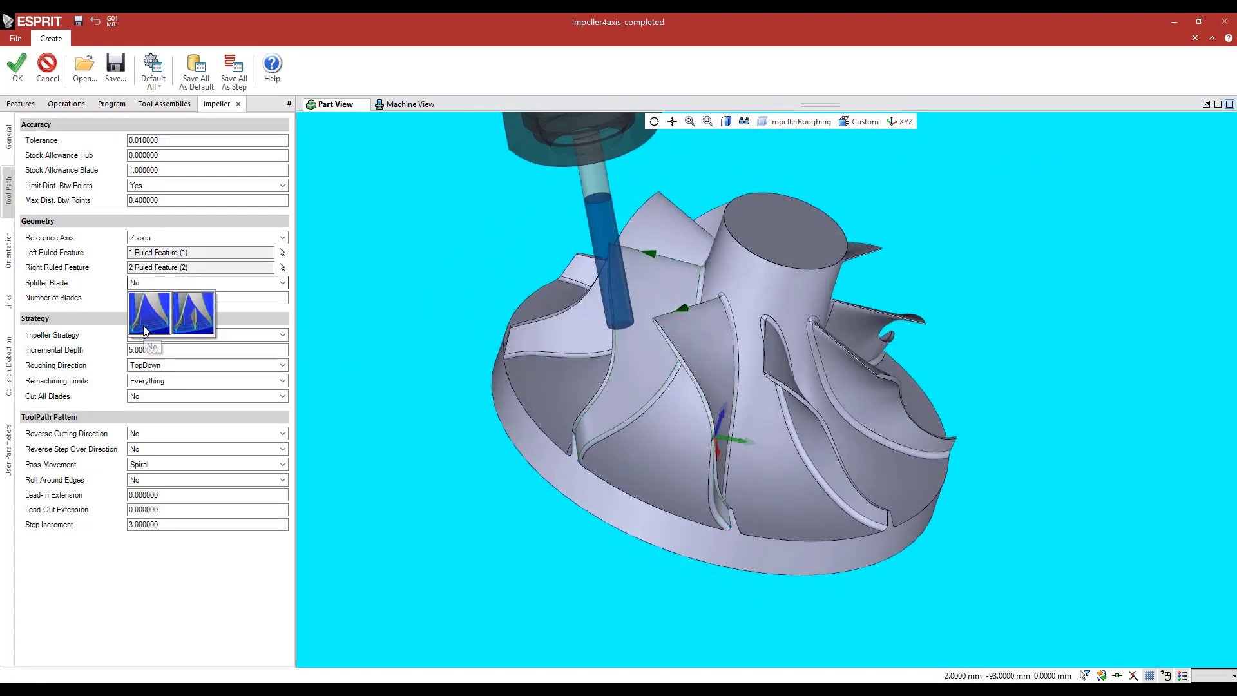
click(186, 329)
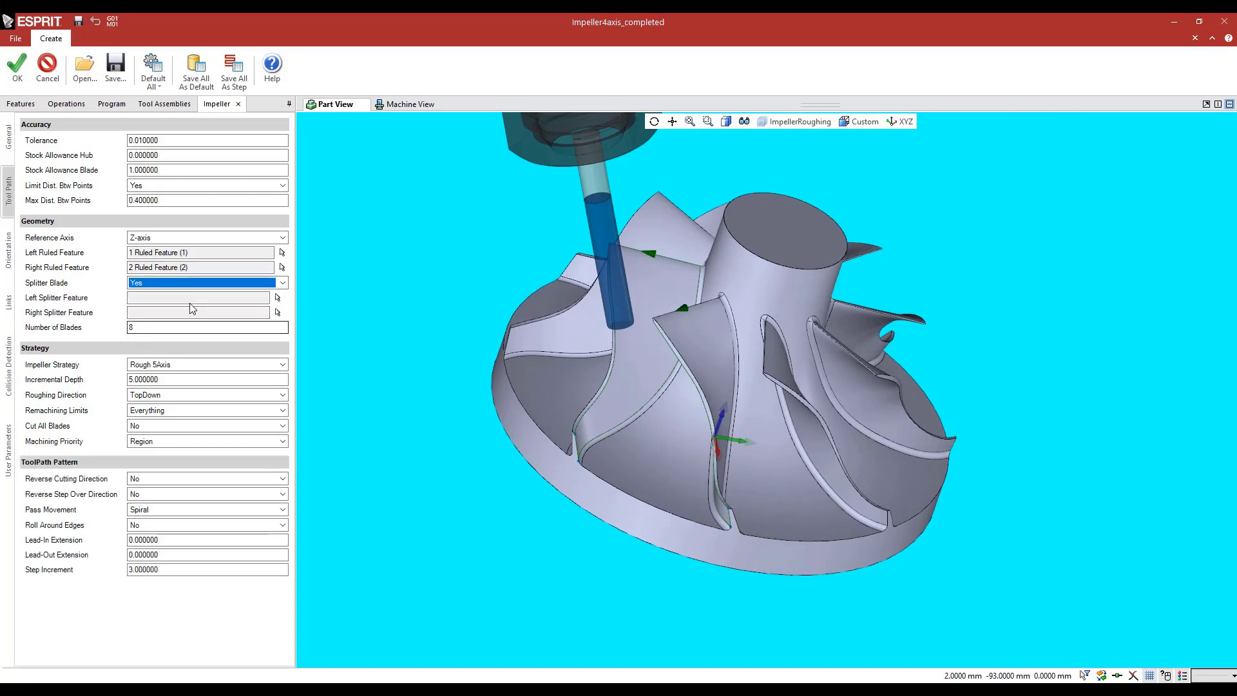
click(146, 283)
click(143, 310)
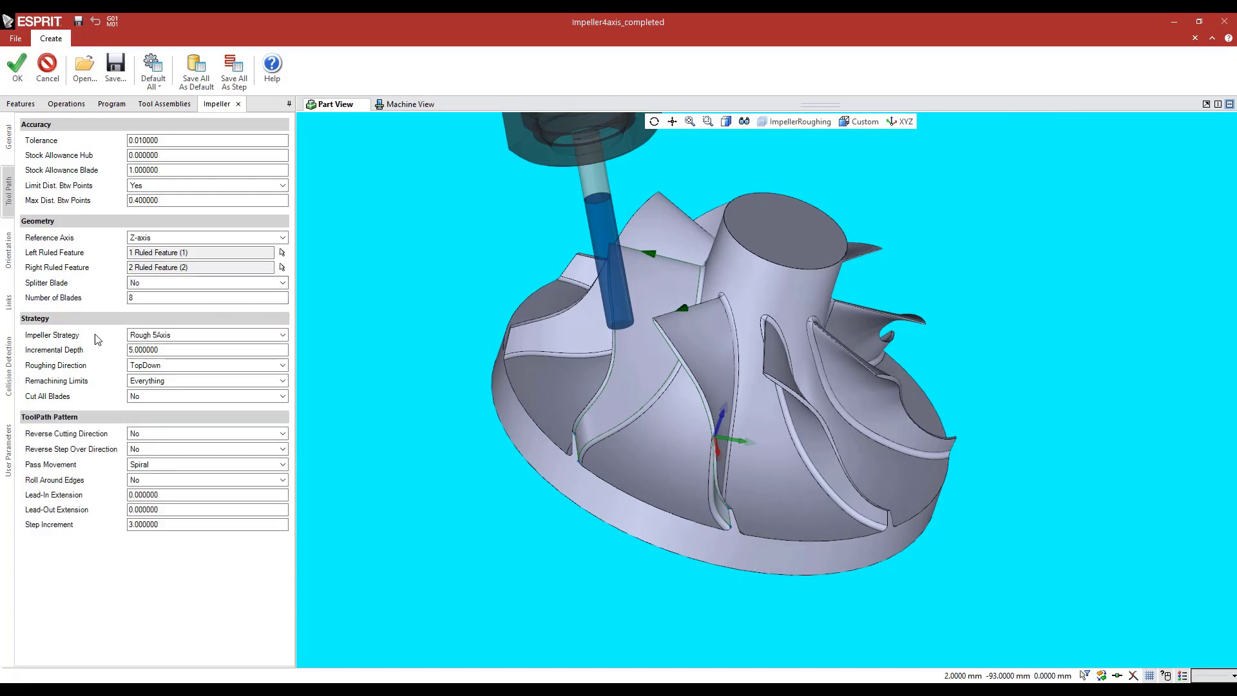
Review the number of blades, impeller strategies, incremental depth, roughing directions and pass movements, keeping Rough 5Axis, TopDown and Spiral
click(145, 298)
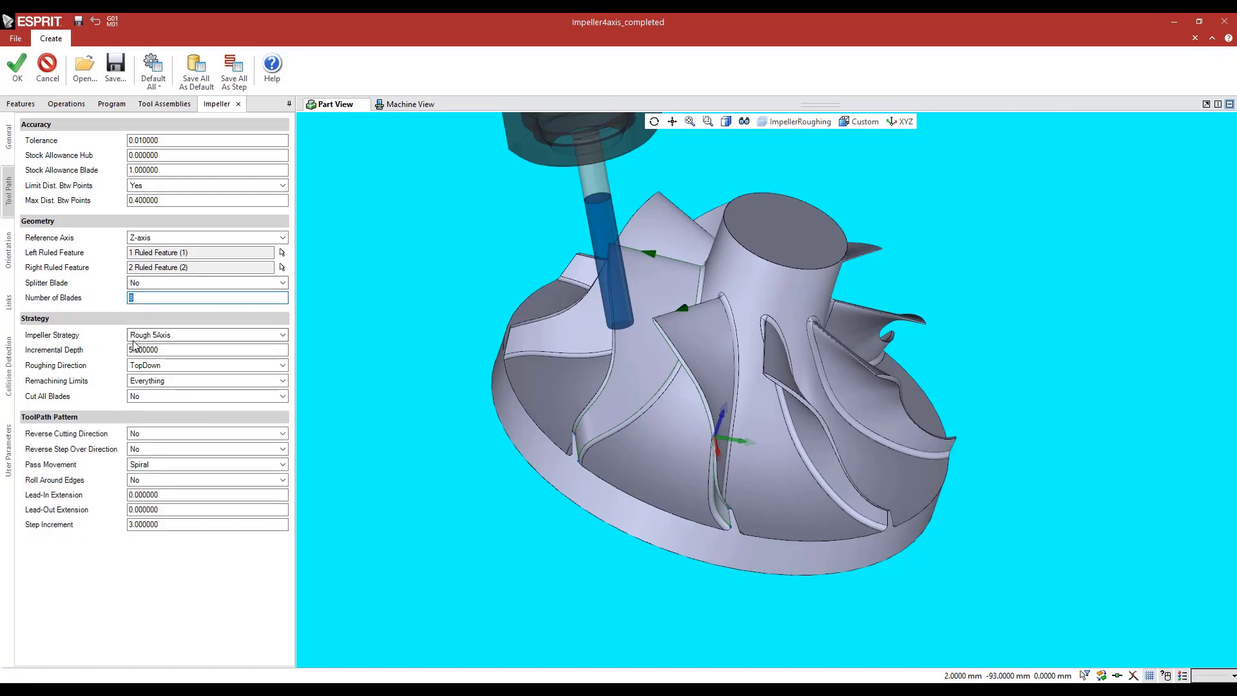
click(136, 336)
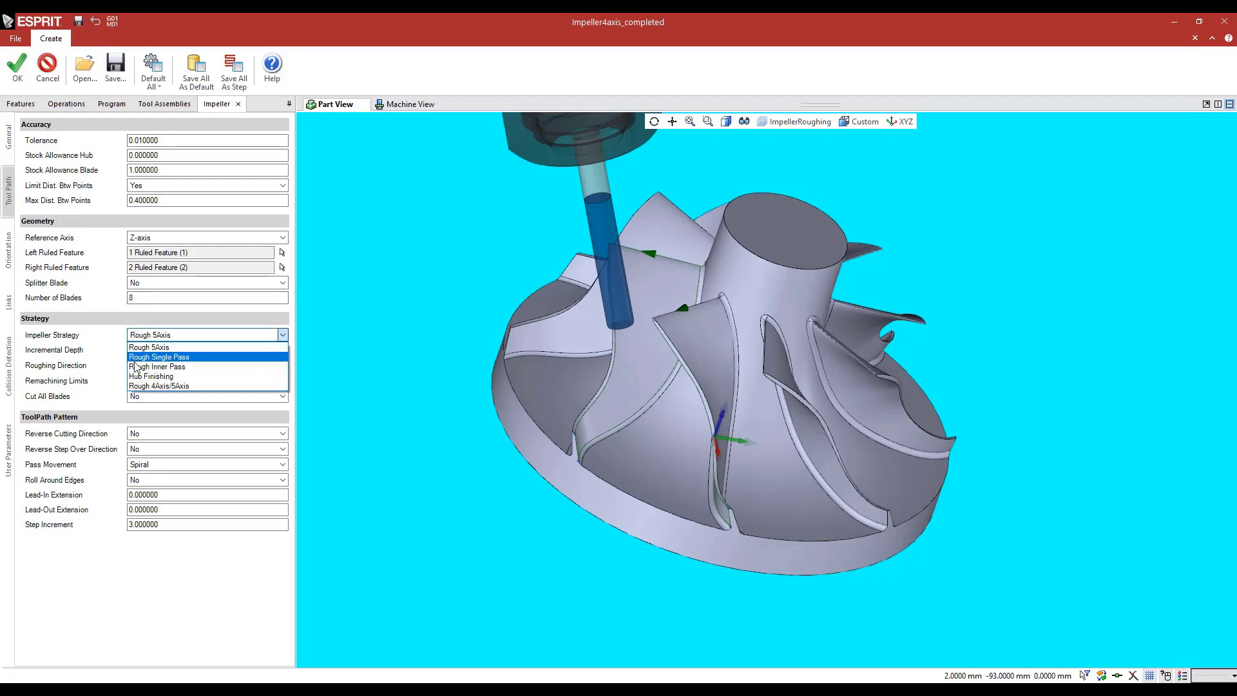
click(82, 389)
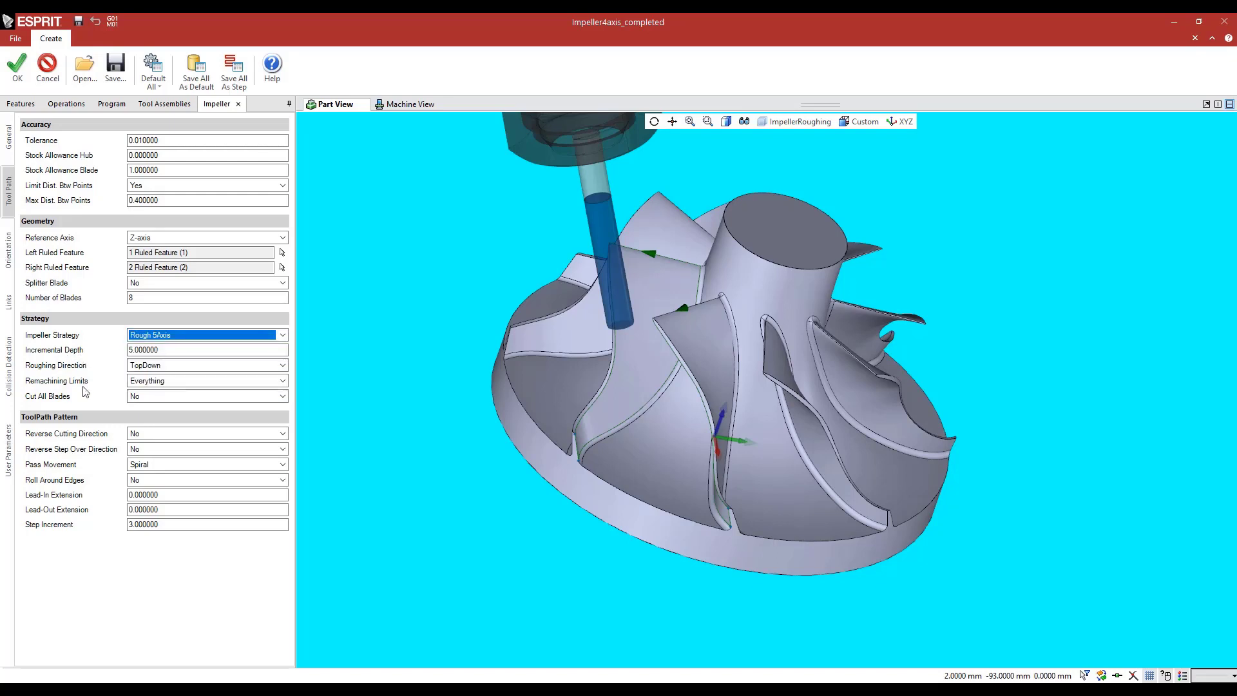
click(121, 353)
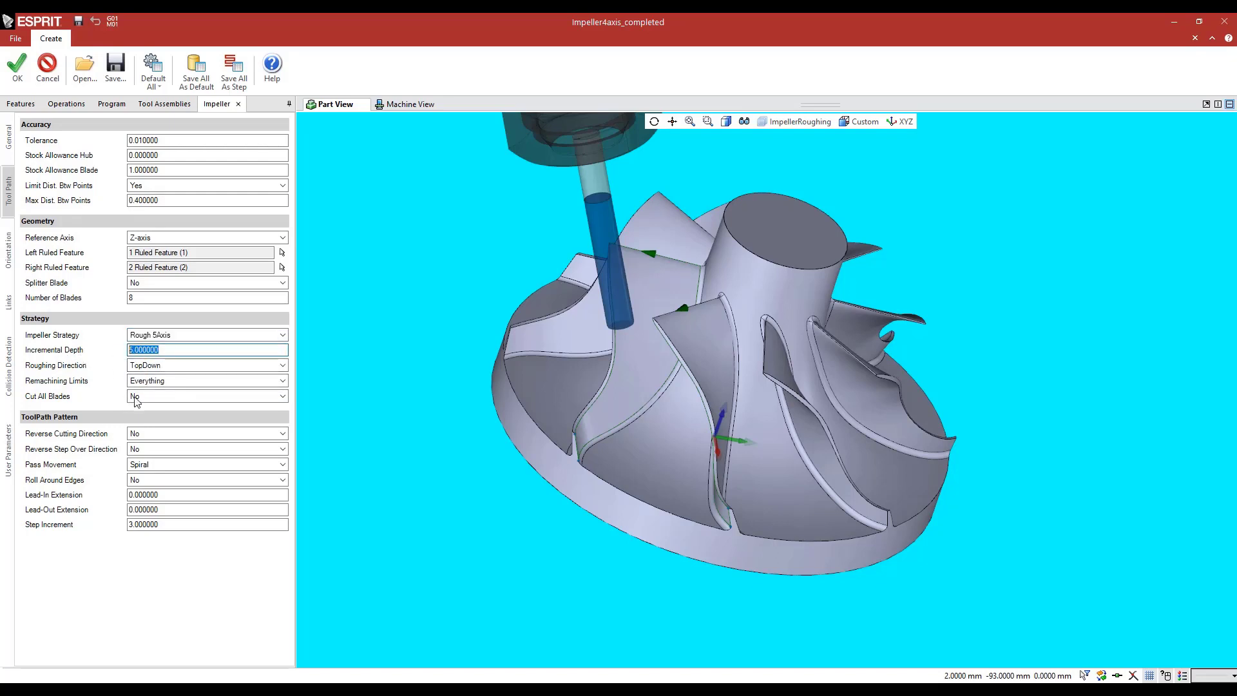
click(144, 365)
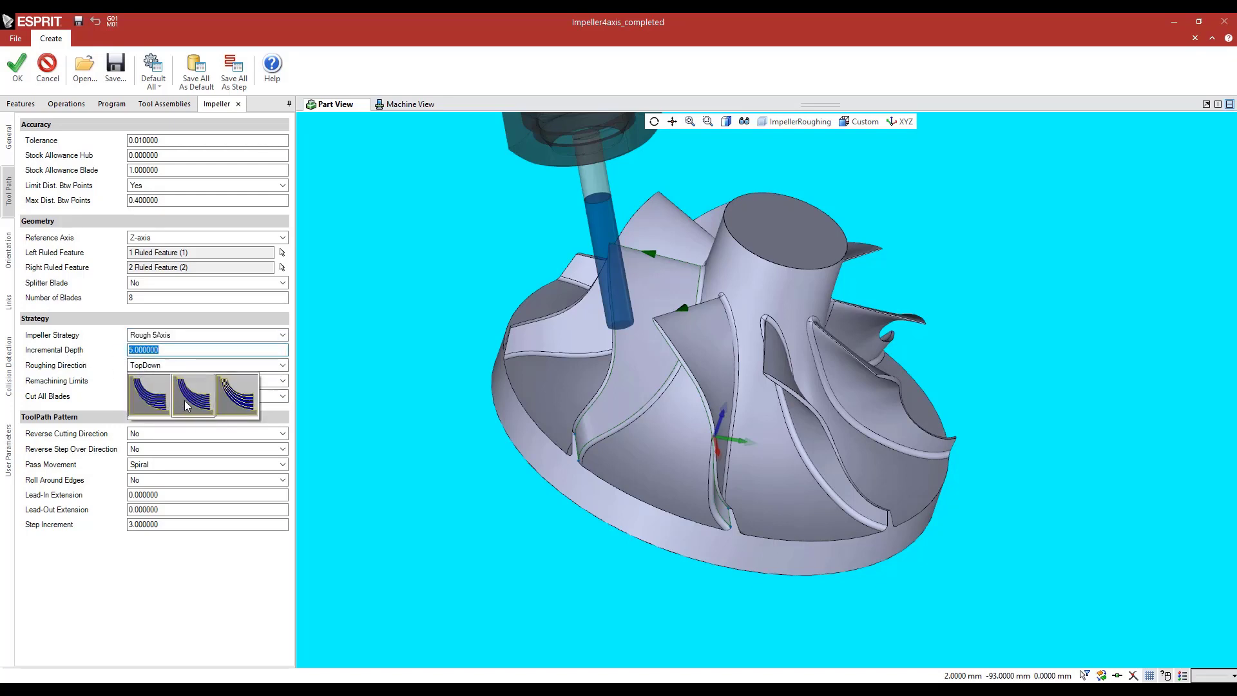
click(72, 358)
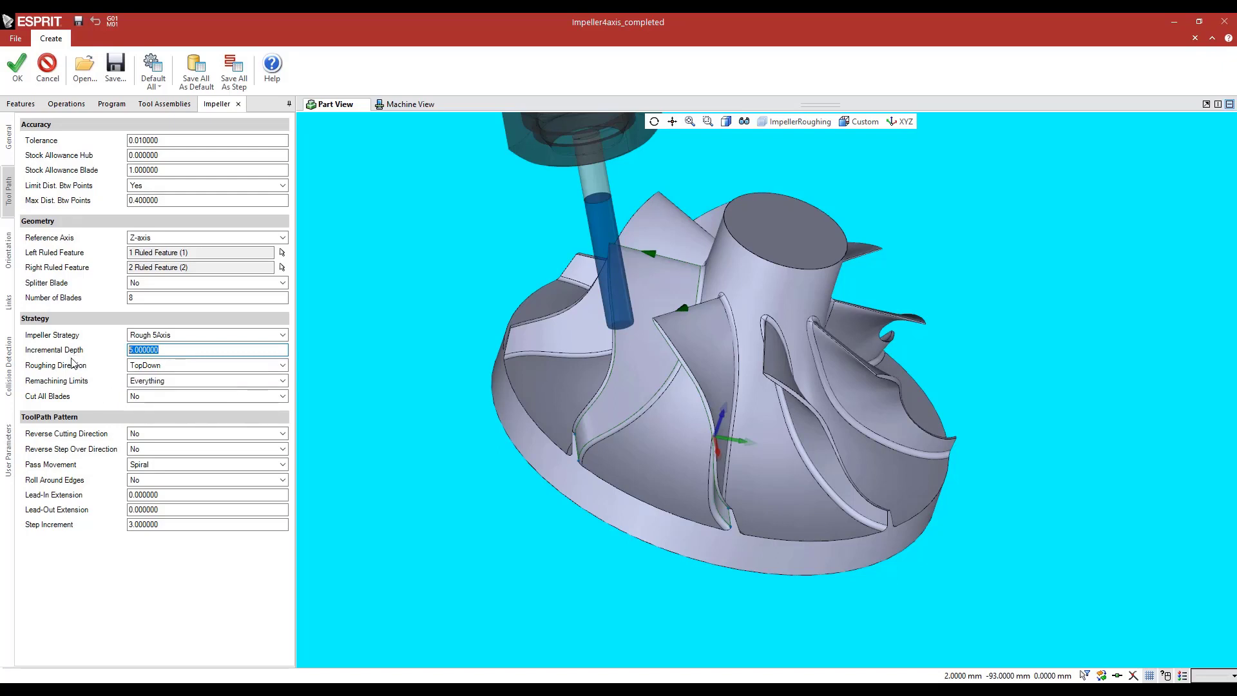
click(148, 463)
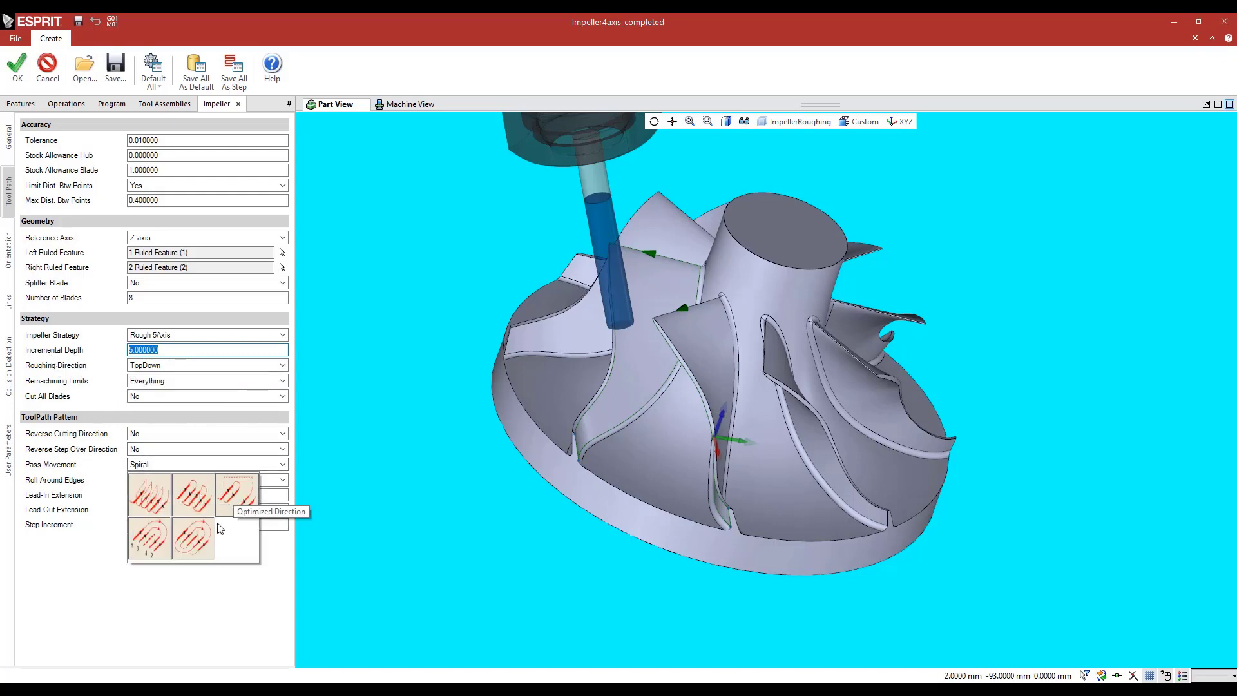
click(73, 564)
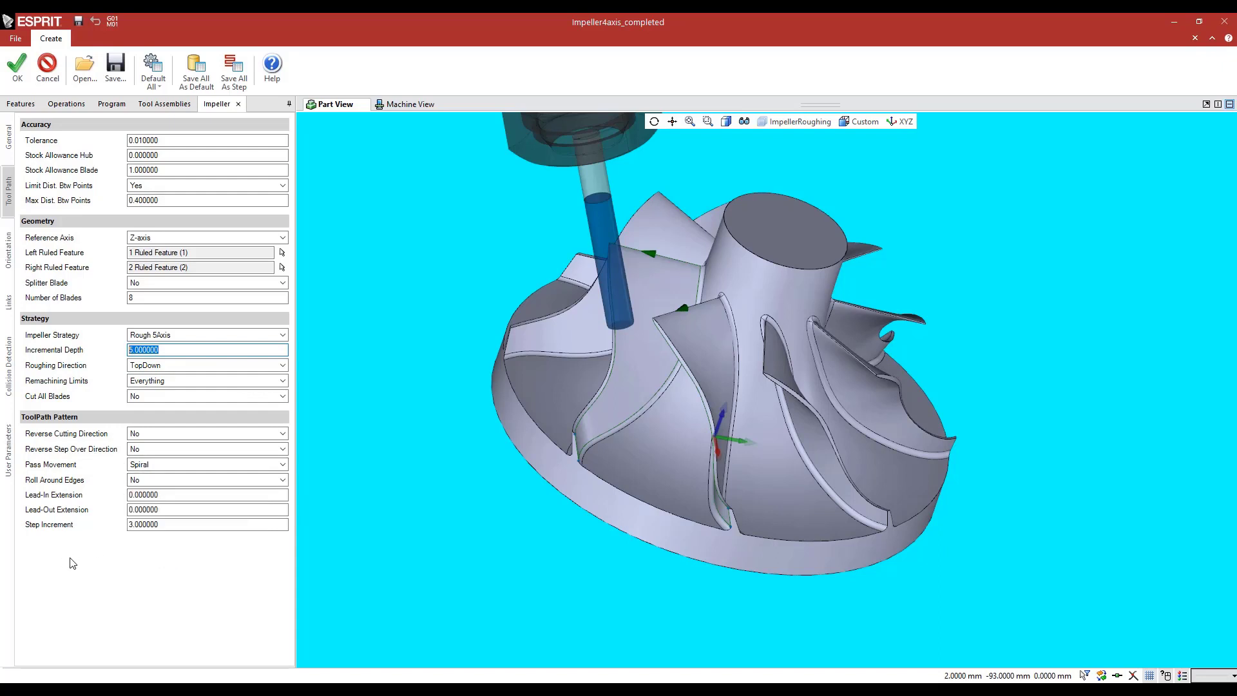
Try Angle Limitation set to Yes for the tool orientation, return it to No, and close the operation without saving changes
click(5, 258)
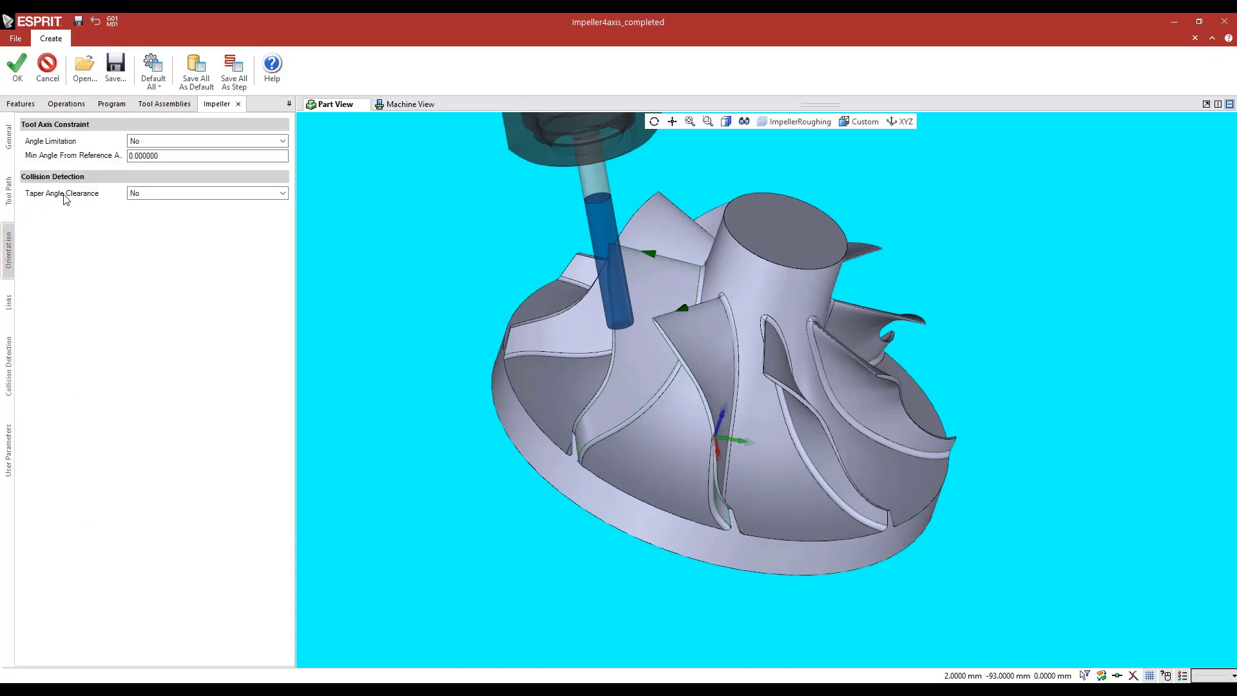
click(134, 142)
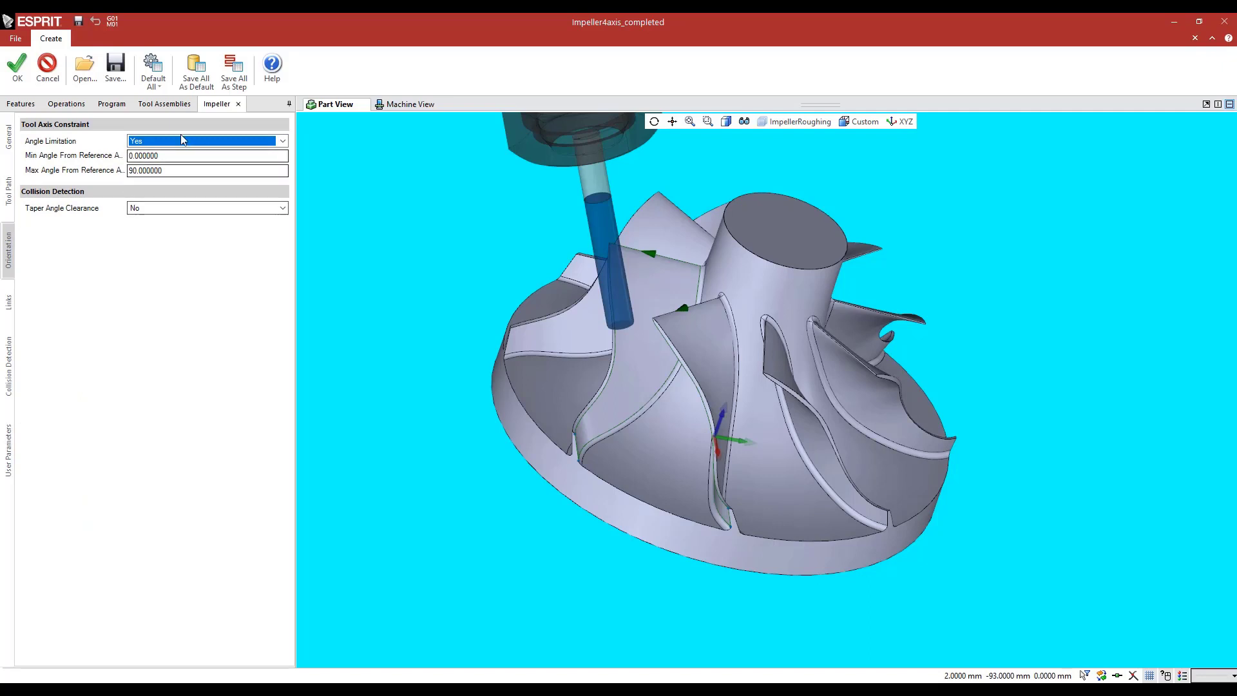
click(140, 142)
click(137, 153)
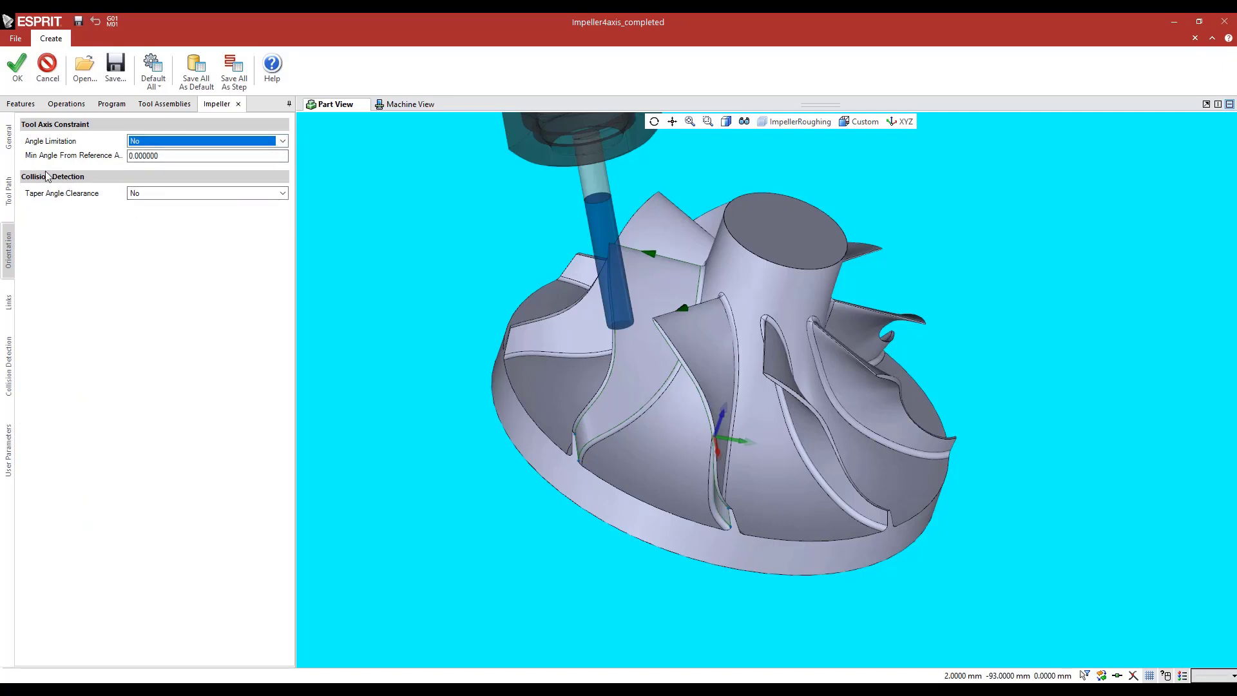
click(45, 63)
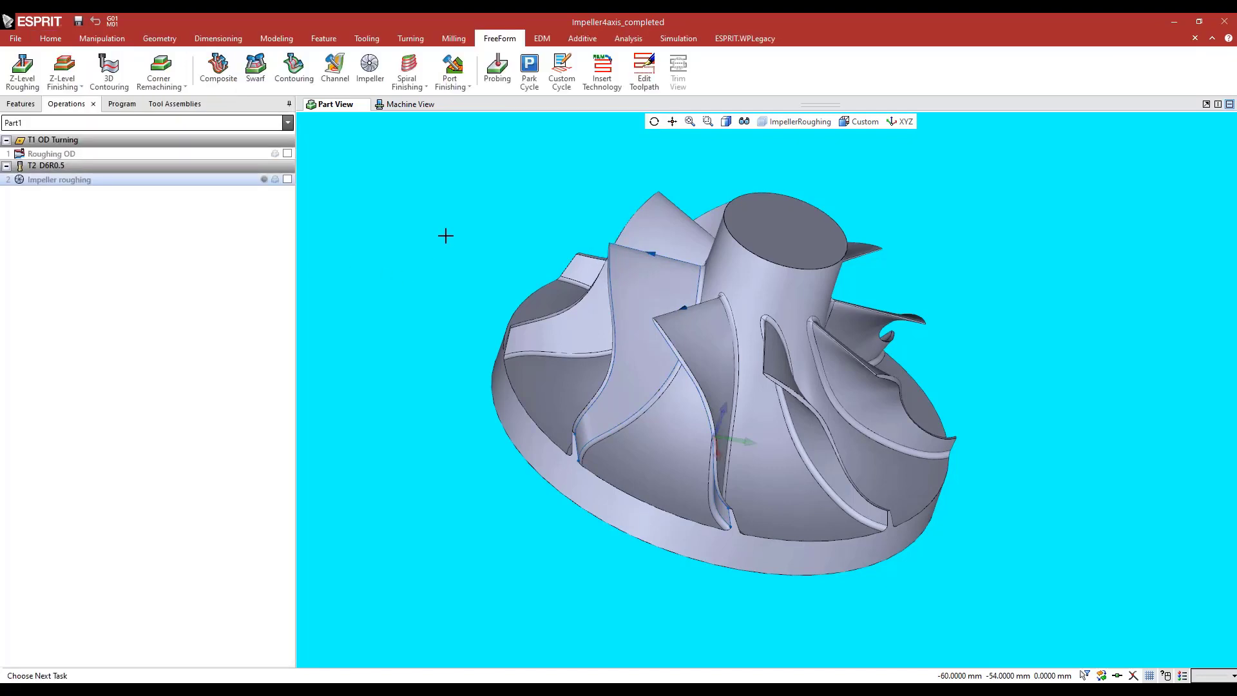
Play the toolpath analysis of Impeller roughing, advance the cutter further along the channel, and exit the analysis
click(628, 38)
click(165, 71)
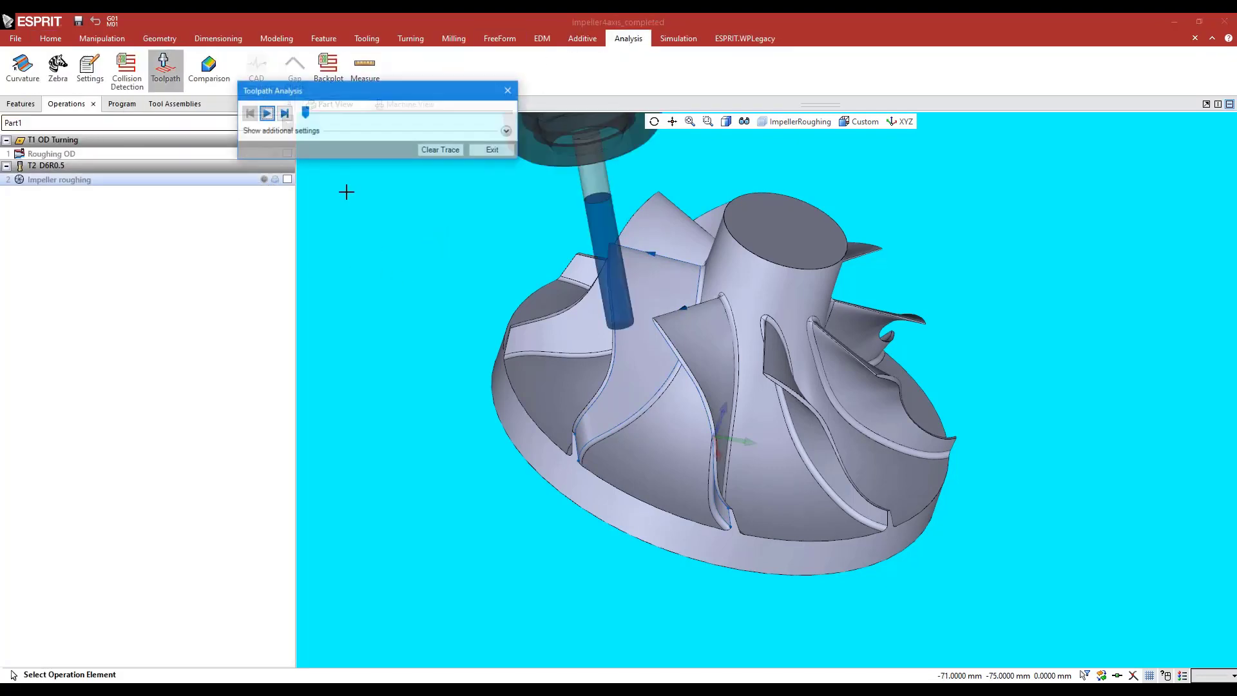
click(266, 113)
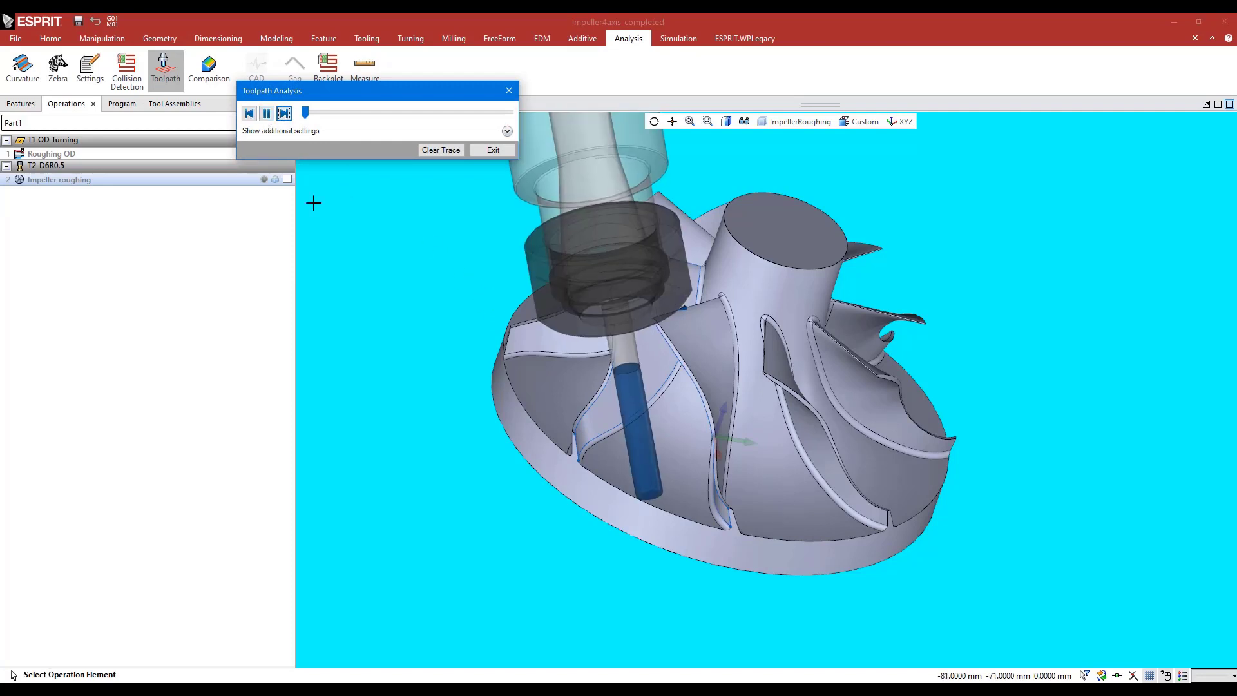
middle_drag(492, 331, 479, 331)
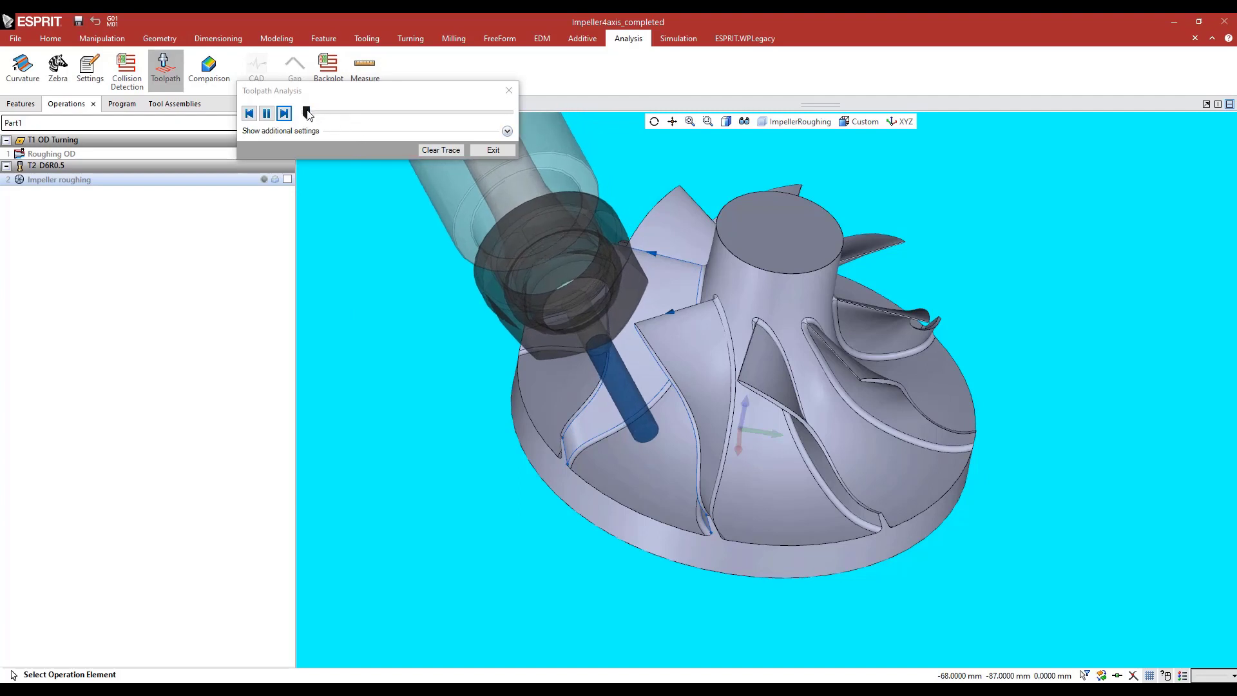
drag(306, 111, 347, 118)
click(493, 150)
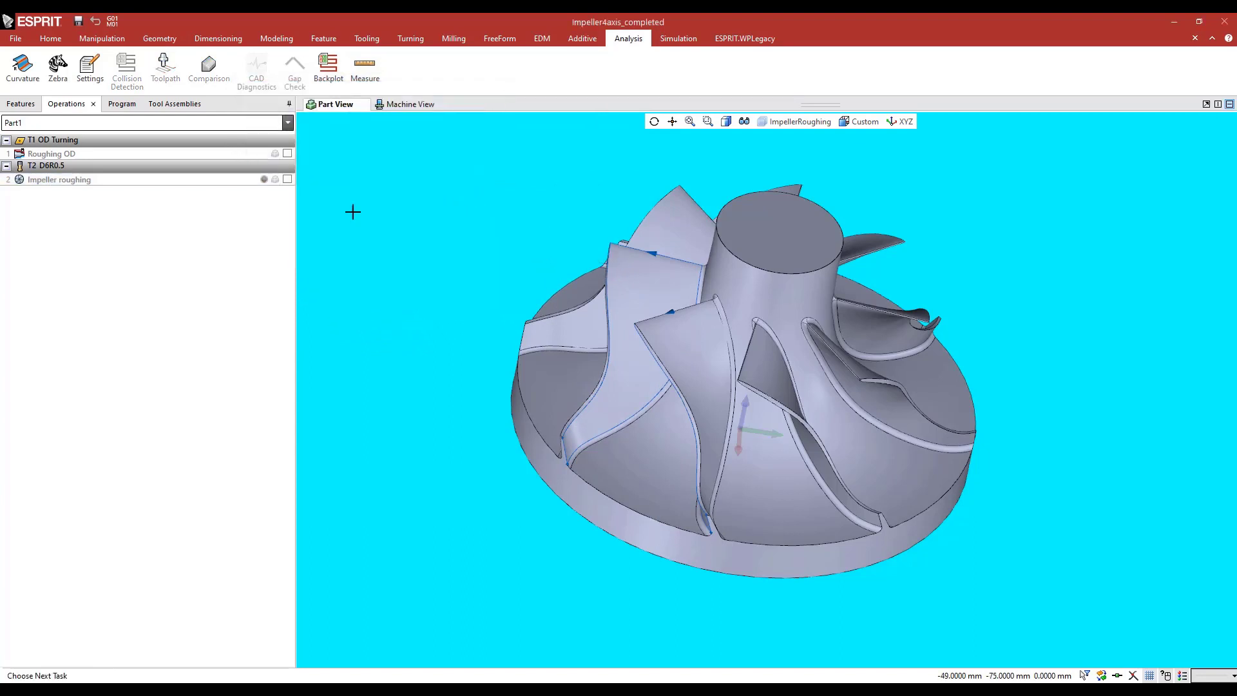
Simulate Impeller roughing with its links before and after on the machine, and watch the cutter at the impeller up close
click(120, 105)
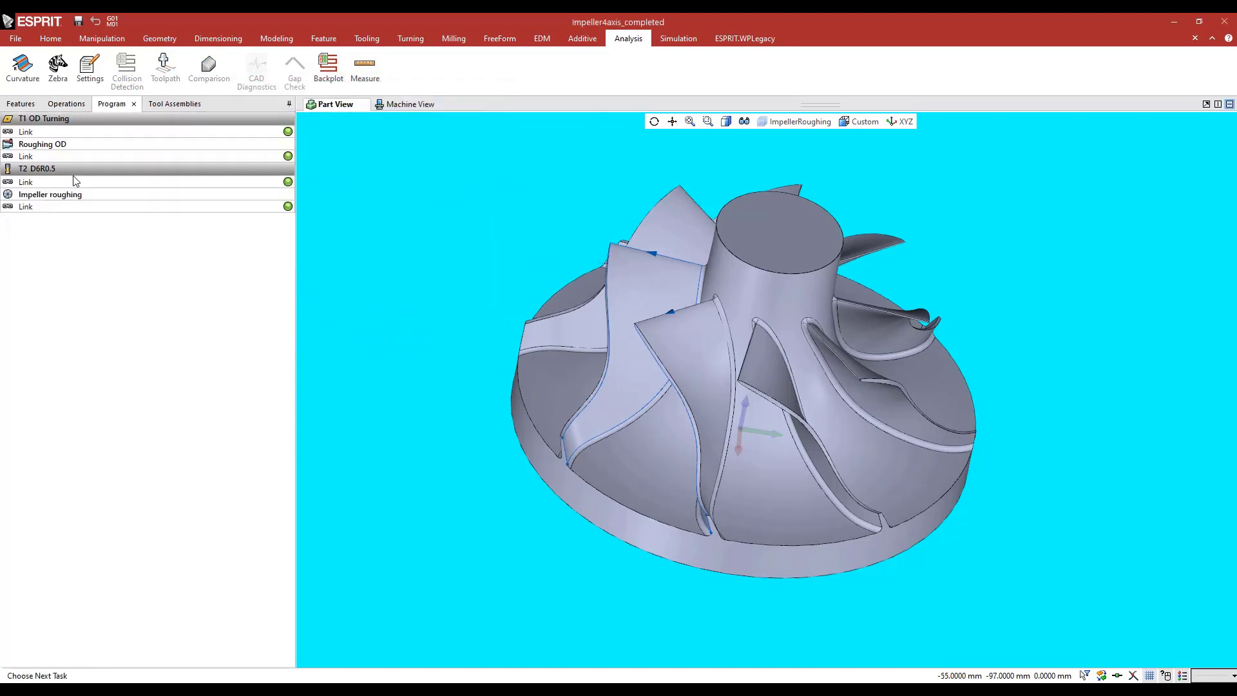
shift+click(76, 211)
click(686, 39)
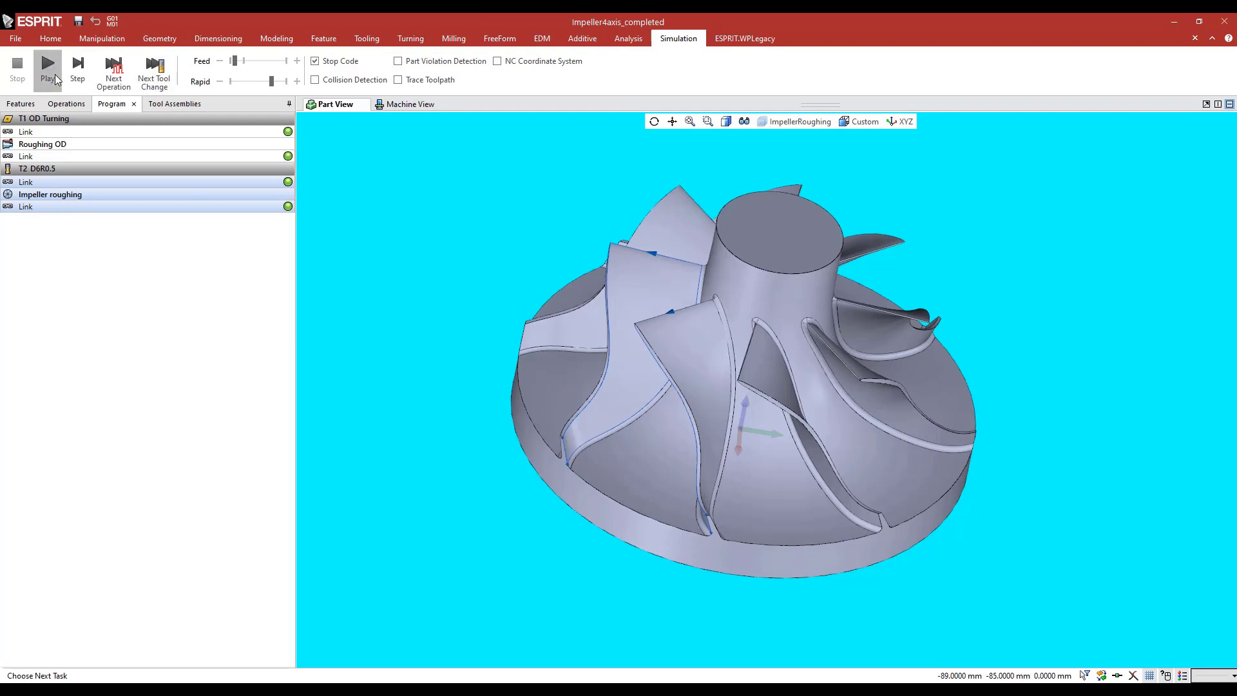
click(47, 71)
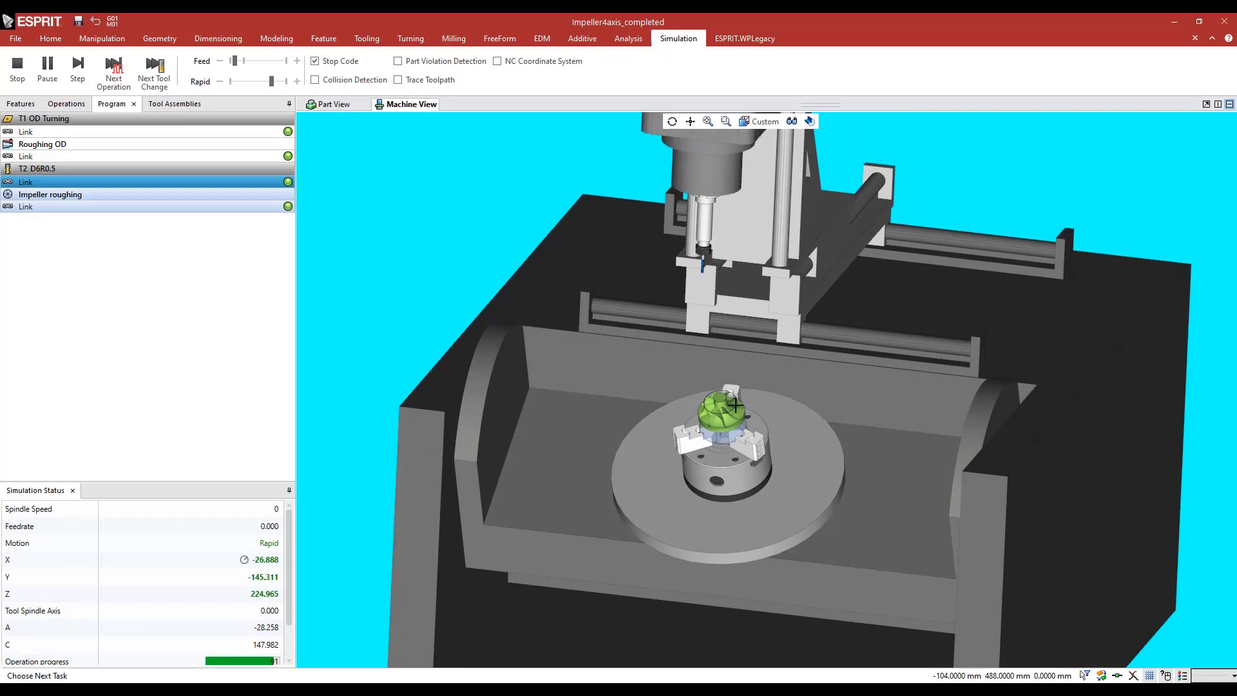
scroll(735, 404, up, 5)
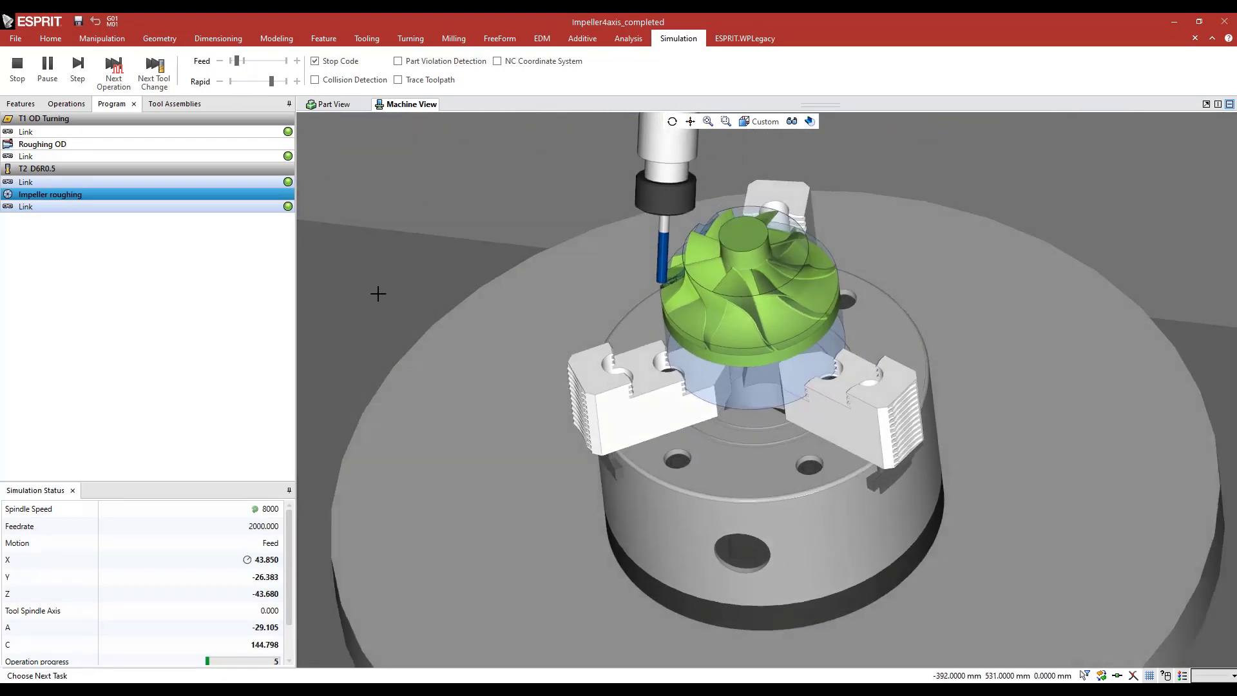
scroll(673, 298, up, 5)
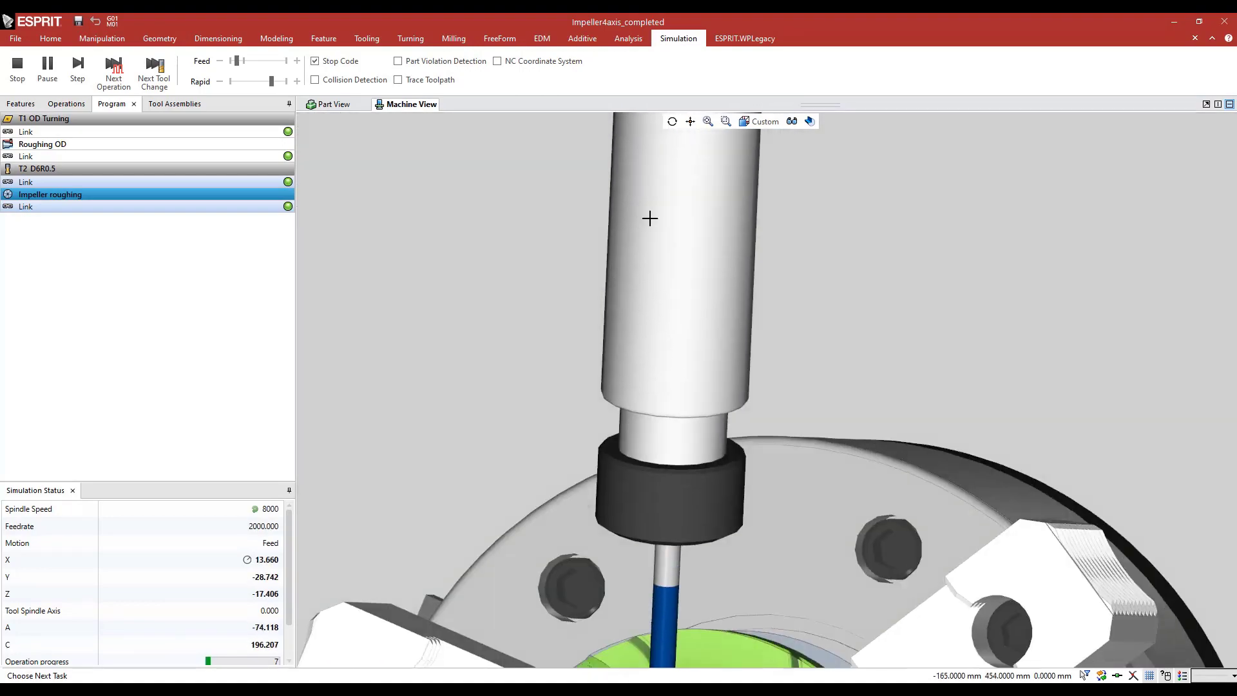
scroll(640, 354, down, 5)
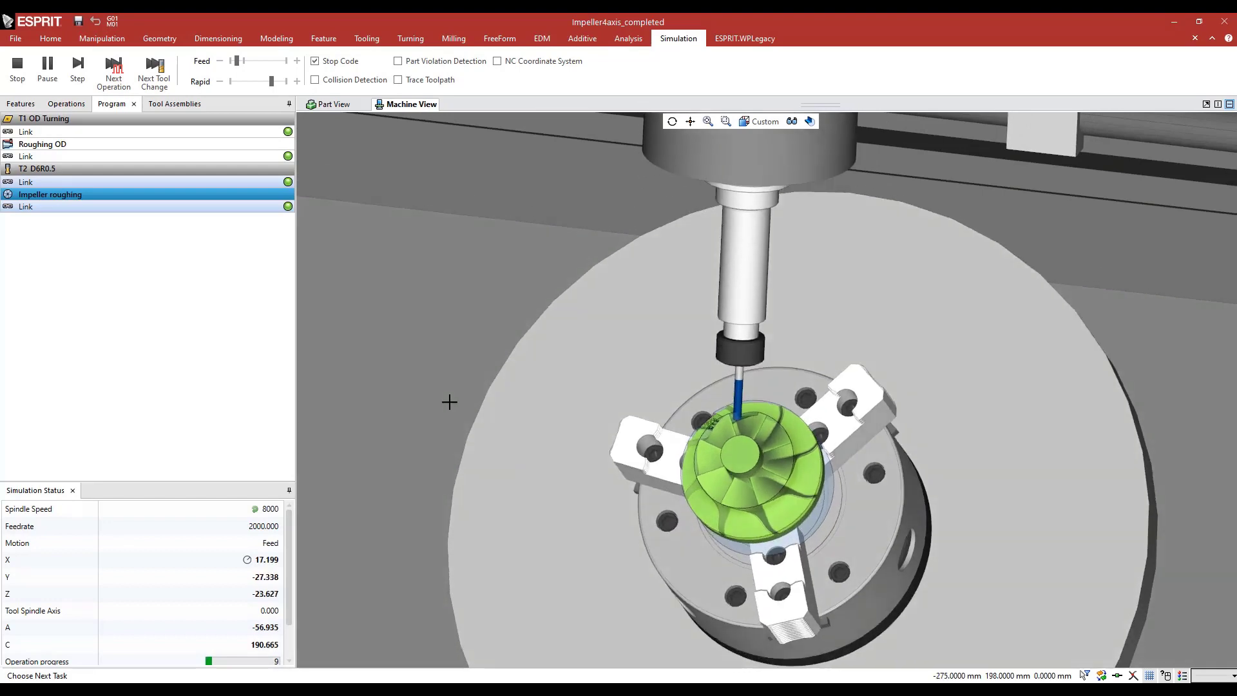